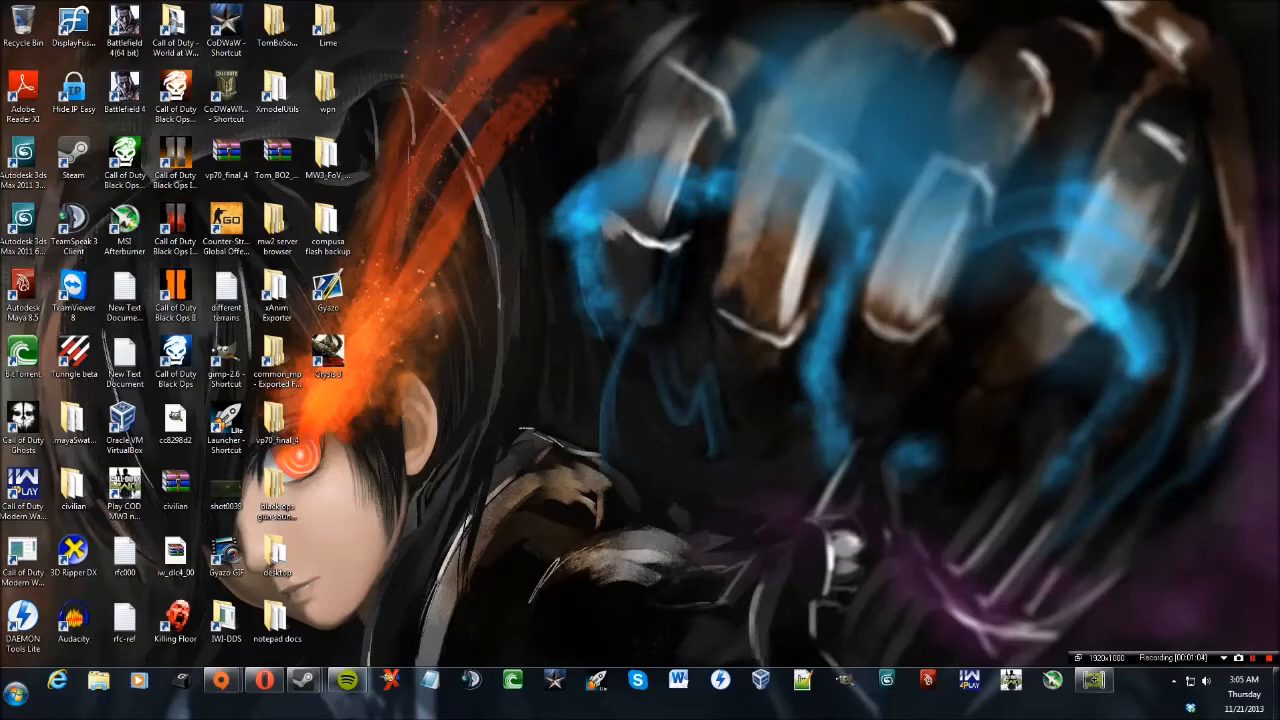
{"action": "left_click_drag", "start_coordinate": [430, 415], "coordinate": [2, 2]}
{"action": "left_click", "coordinate": [400, 150]}
{"action": "left_click_drag", "start_coordinate": [486, 8], "coordinate": [2, 367]}
{"action": "left_click", "coordinate": [440, 320]}
{"action": "left_click_drag", "start_coordinate": [555, 393], "coordinate": [3, 8]}
{"action": "left_click", "coordinate": [440, 320]}
{"action": "left_click_drag", "start_coordinate": [428, 412], "coordinate": [3, 5]}
{"action": "left_click", "coordinate": [440, 320]}
{"action": "left_click_drag", "start_coordinate": [430, 390], "coordinate": [3, 4]}
{"action": "left_click", "coordinate": [440, 320]}
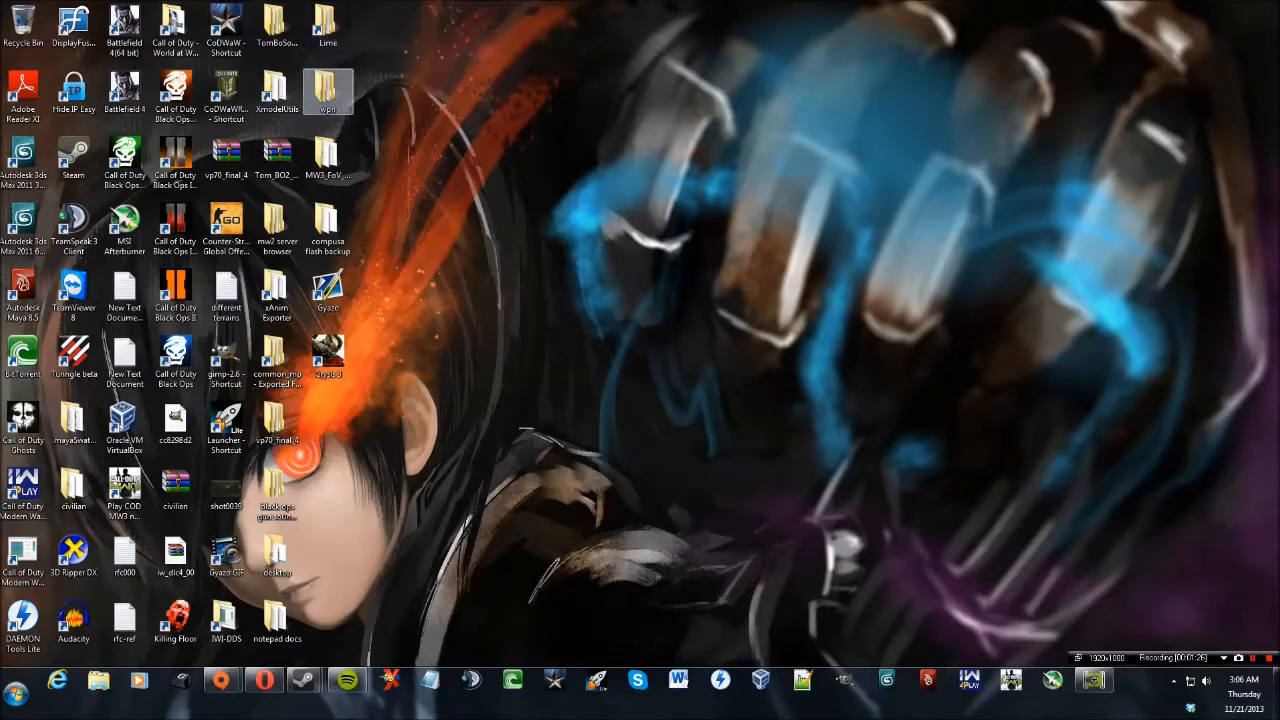
Open the Lime folder on the desktop and launch Lime from its 0.9.4.1 subfolder.
{"action": "left_click", "coordinate": [336, 34]}
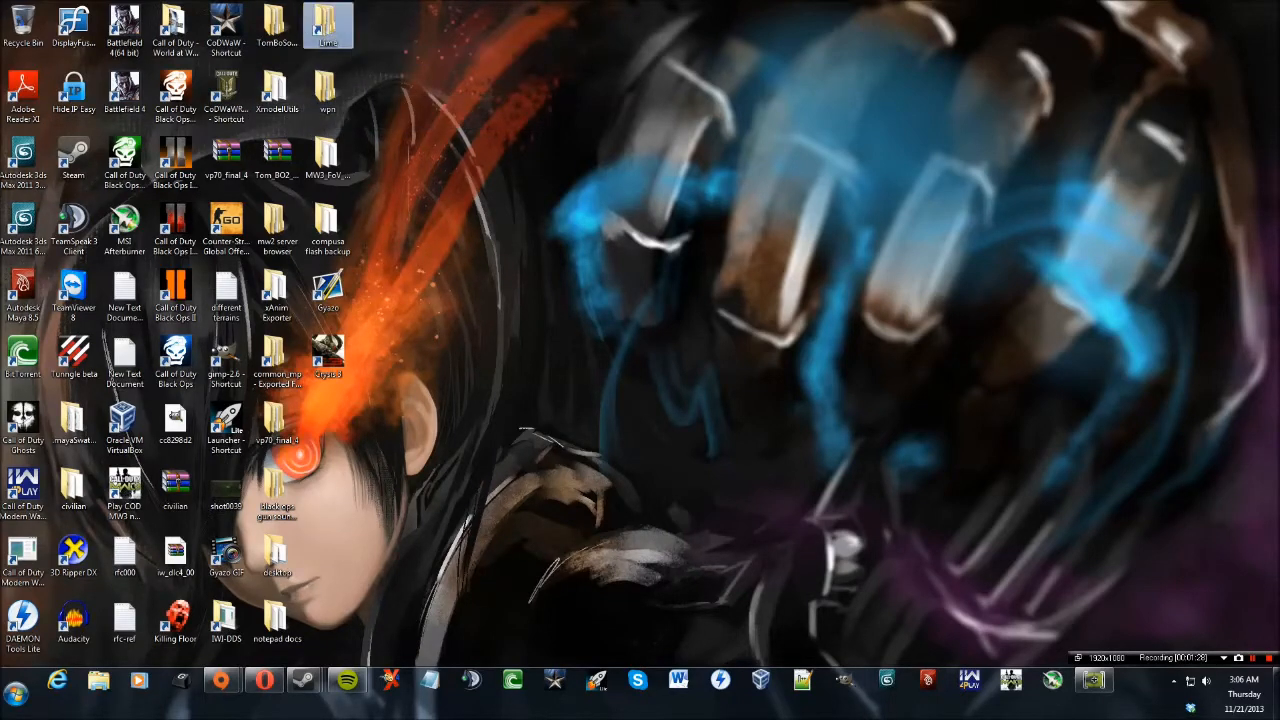
{"action": "double_click", "coordinate": [332, 31]}
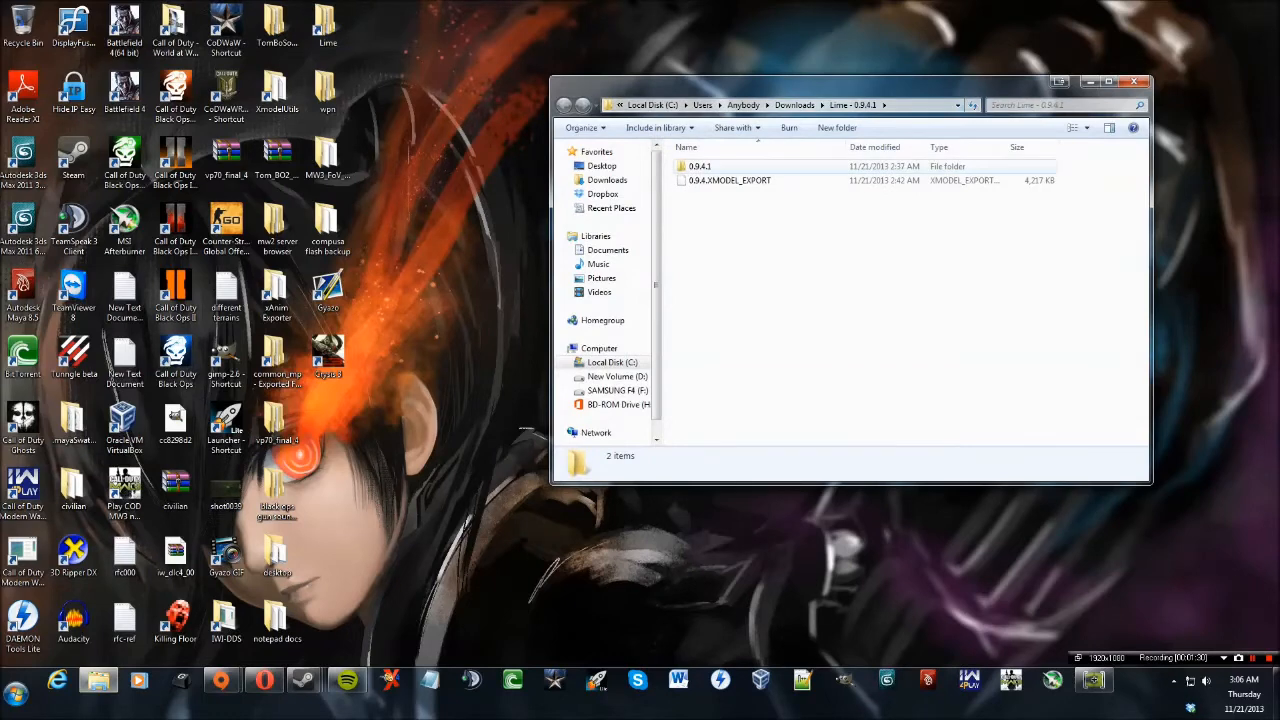
{"action": "double_click", "coordinate": [702, 167]}
{"action": "double_click", "coordinate": [698, 307]}
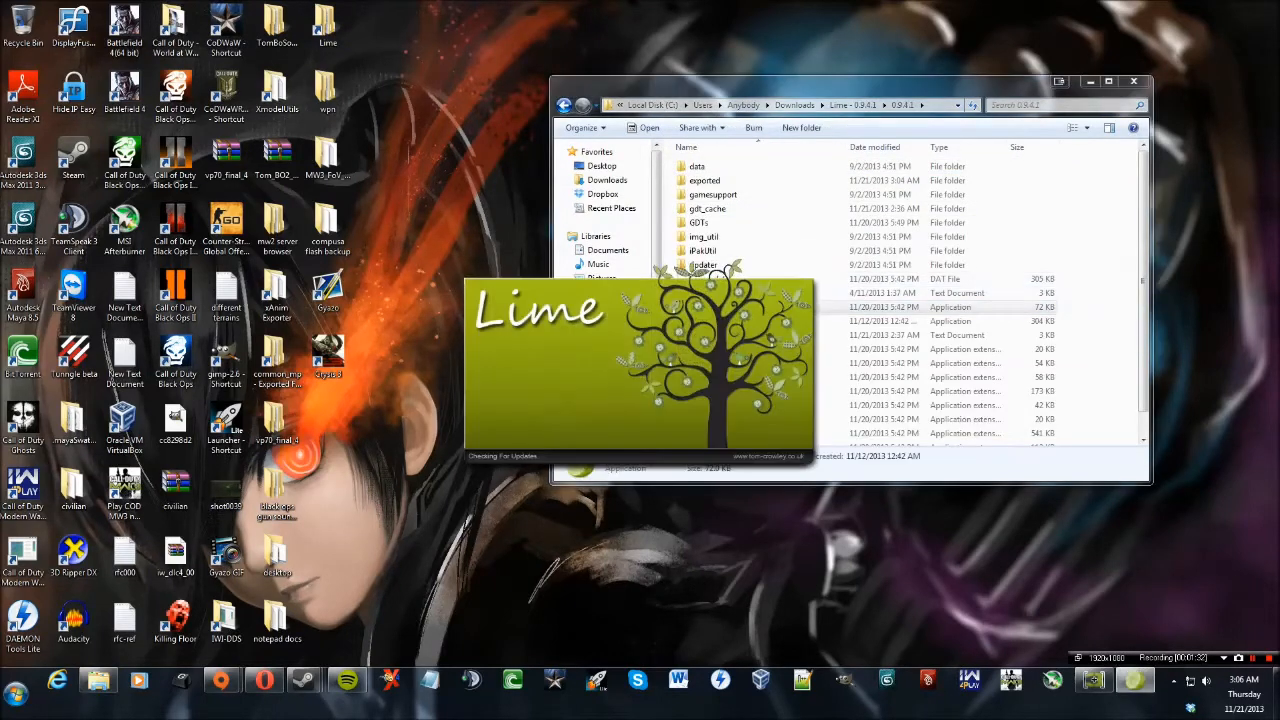
Switch to Call of Duty: Black Ops multiplayer, open the Private Match lobby and reposition the game window.
{"action": "mouse_move", "coordinate": [303, 680]}
{"action": "left_click", "coordinate": [305, 612]}
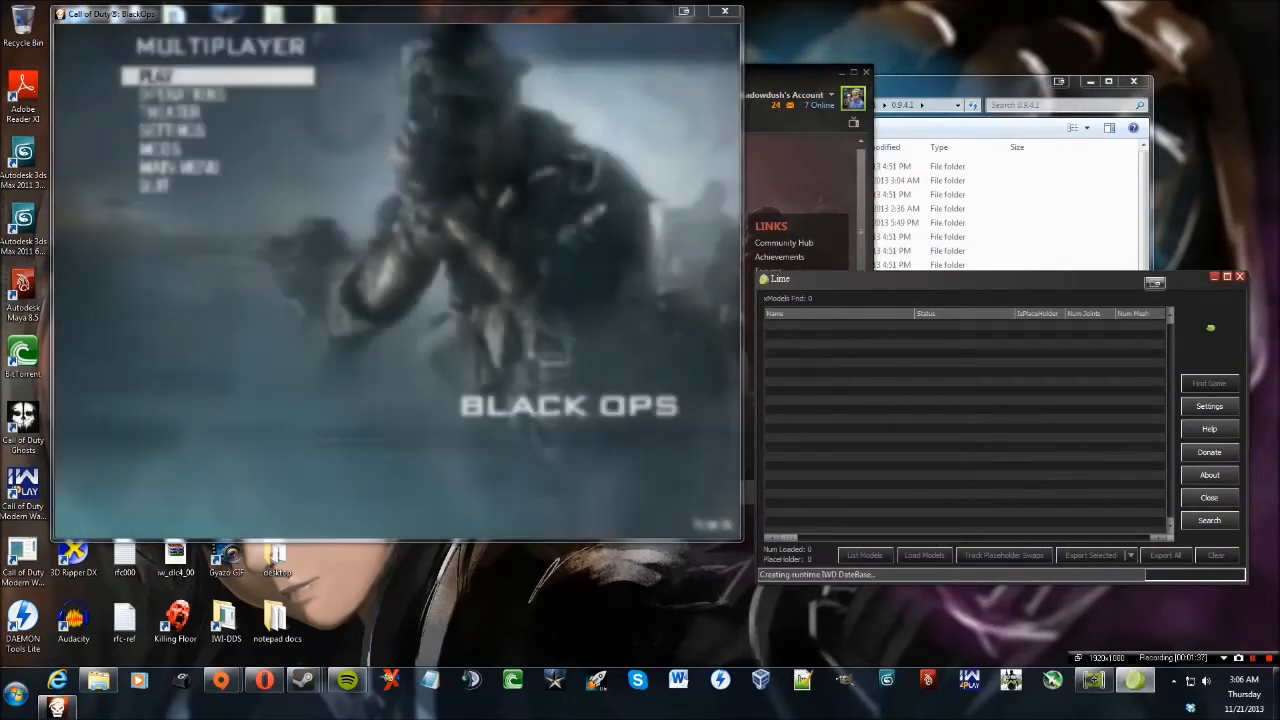
{"action": "left_click", "coordinate": [242, 77]}
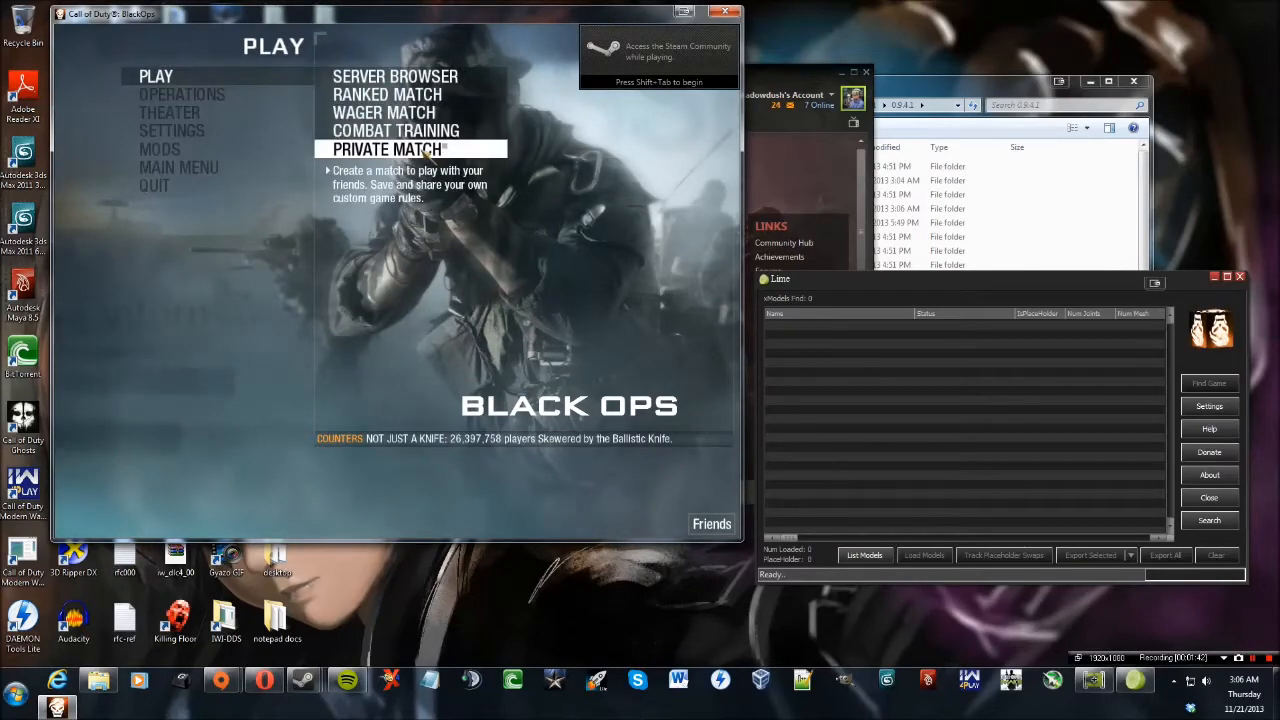
{"action": "left_click", "coordinate": [420, 152]}
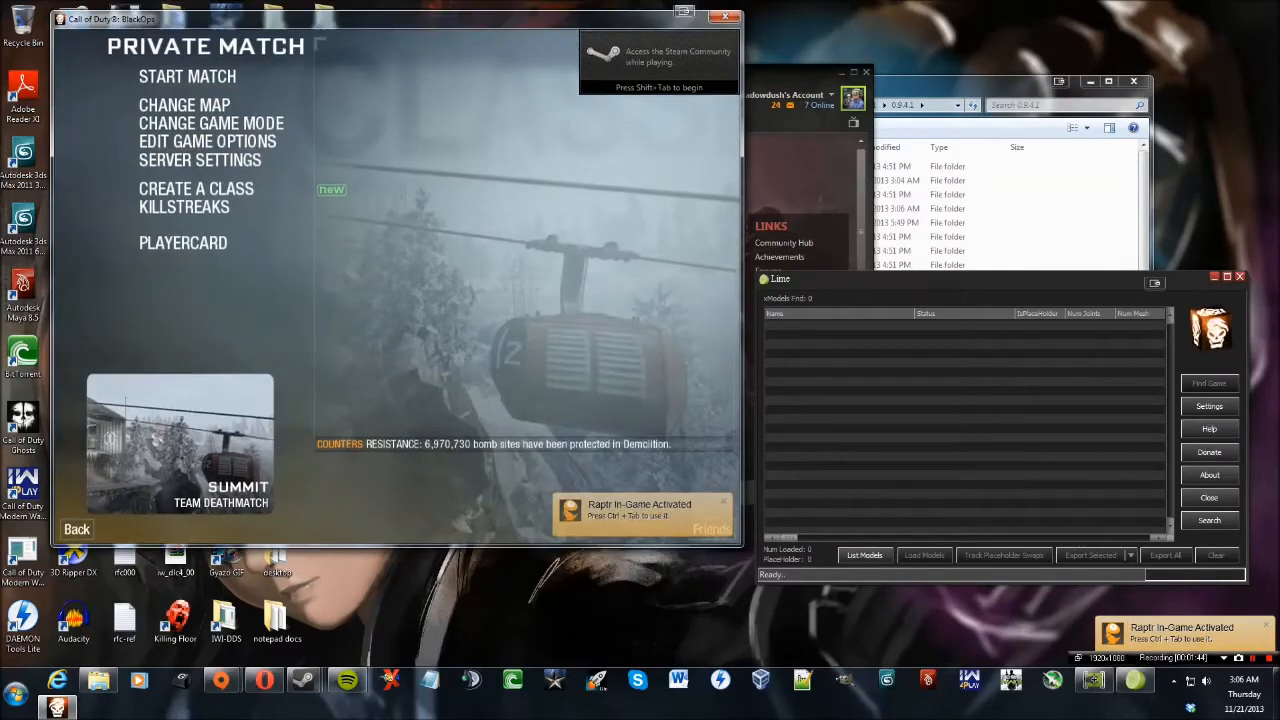
{"action": "left_click_drag", "start_coordinate": [300, 14], "coordinate": [272, 29]}
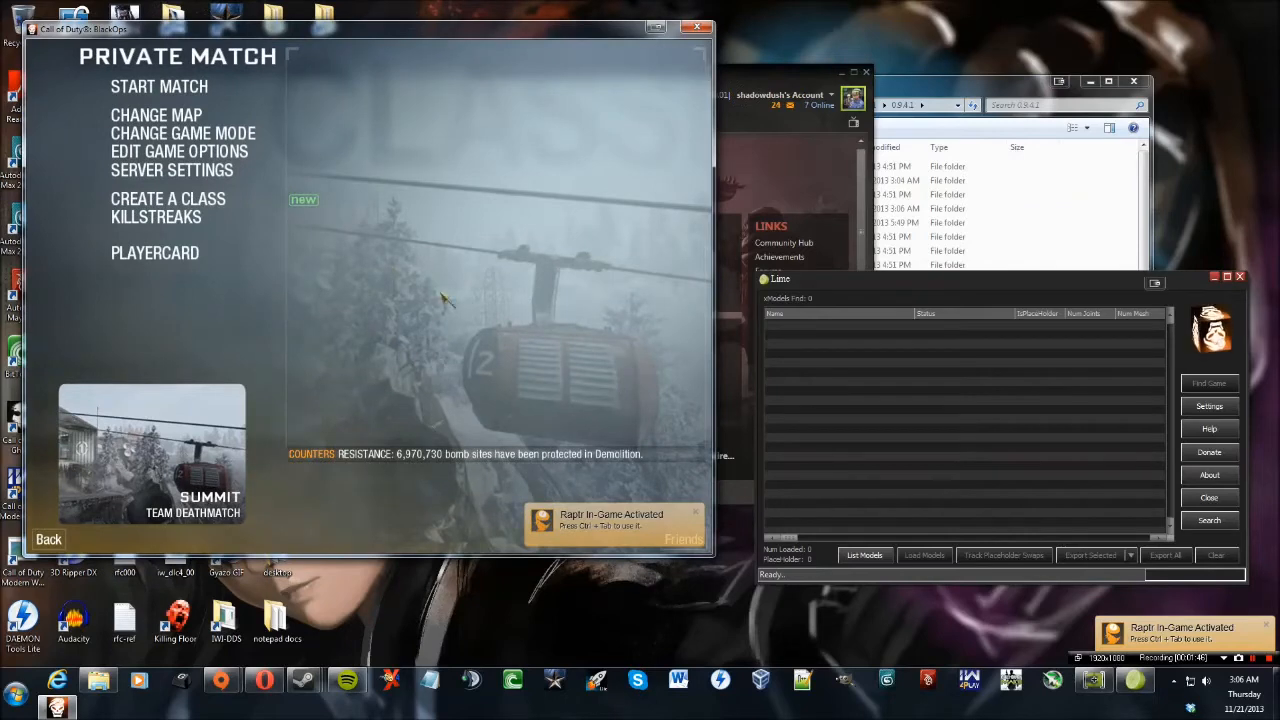
{"action": "mouse_move", "coordinate": [265, 30]}
{"action": "left_mouse_down"}
{"action": "mouse_move", "coordinate": [247, 8]}
{"action": "mouse_move", "coordinate": [270, 34]}
{"action": "left_mouse_up"}
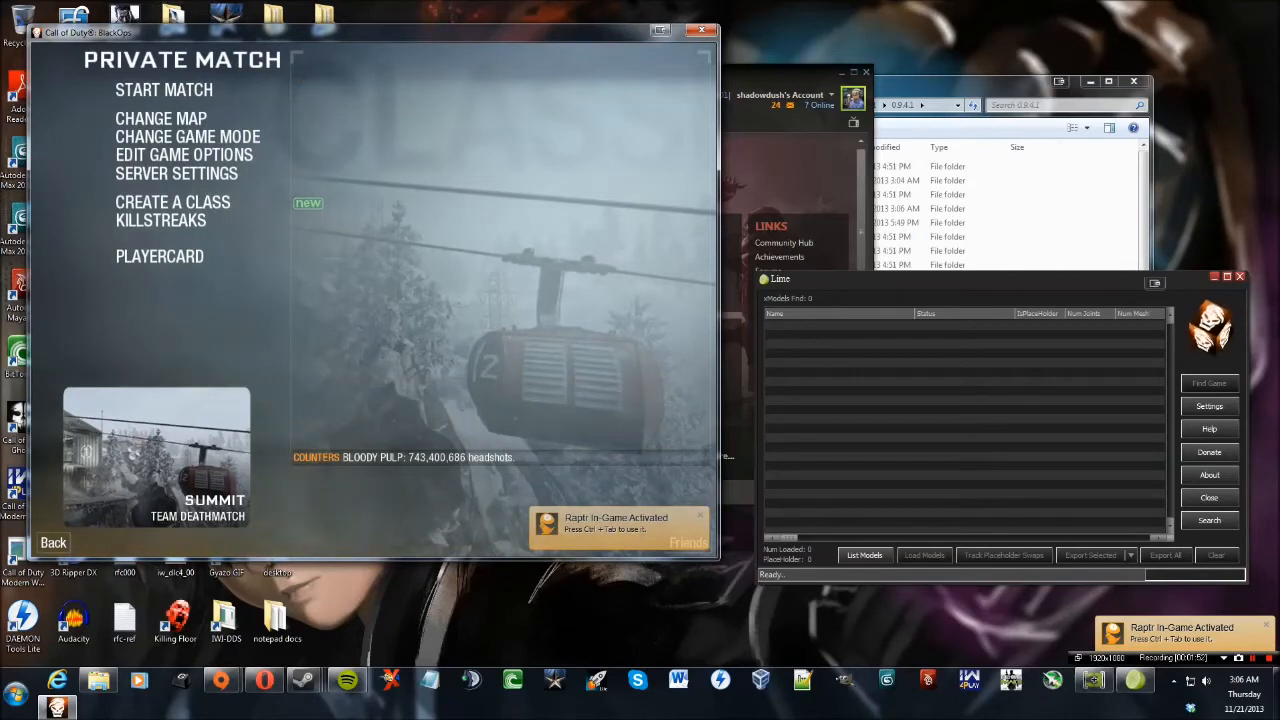
Switch to Steam and show the Call of Duty: Black Ops - Multiplayer page in the library.
{"action": "left_click", "coordinate": [780, 245]}
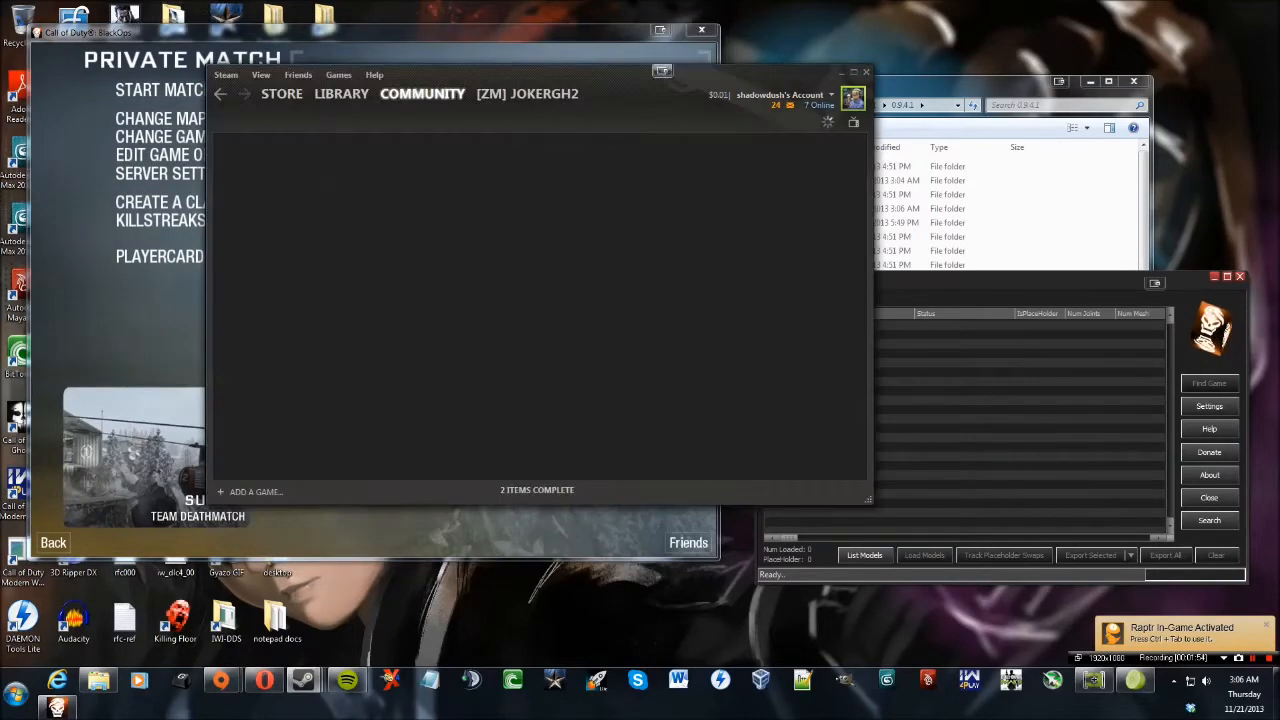
{"action": "left_click", "coordinate": [341, 93]}
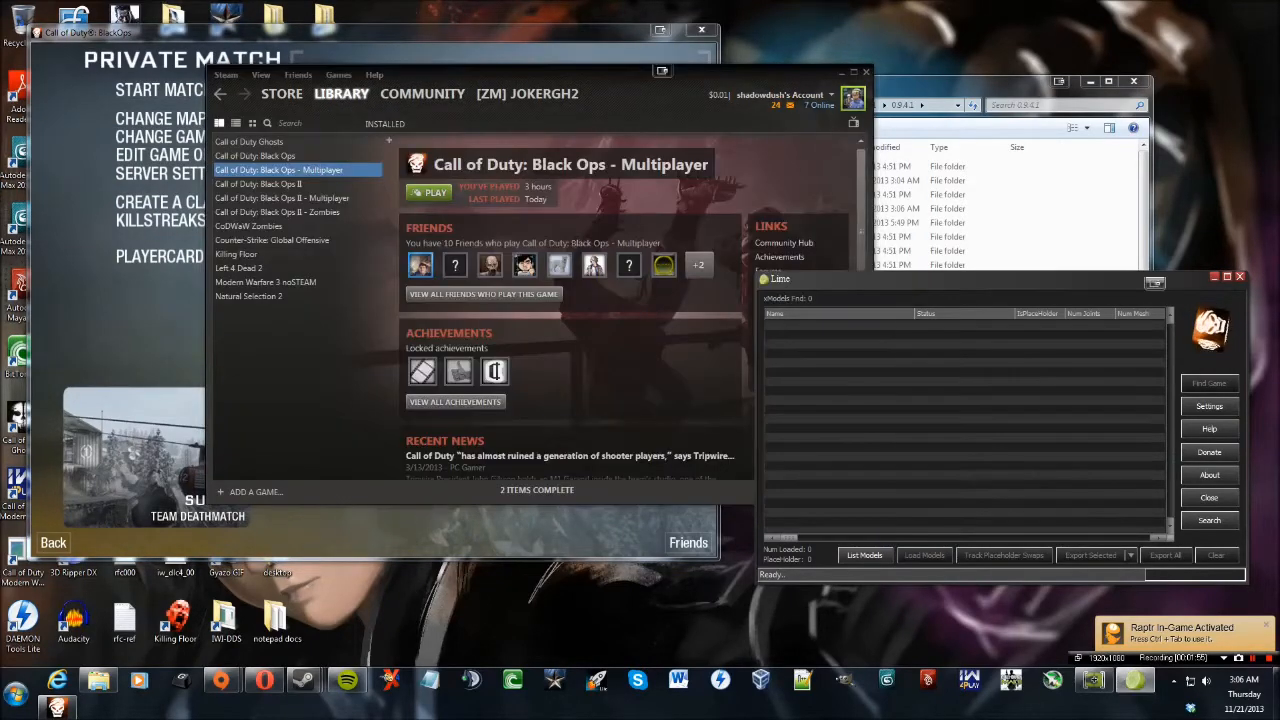
List the running game's models in Lime, minimize Steam, and load all the listed models.
{"action": "left_click", "coordinate": [865, 555]}
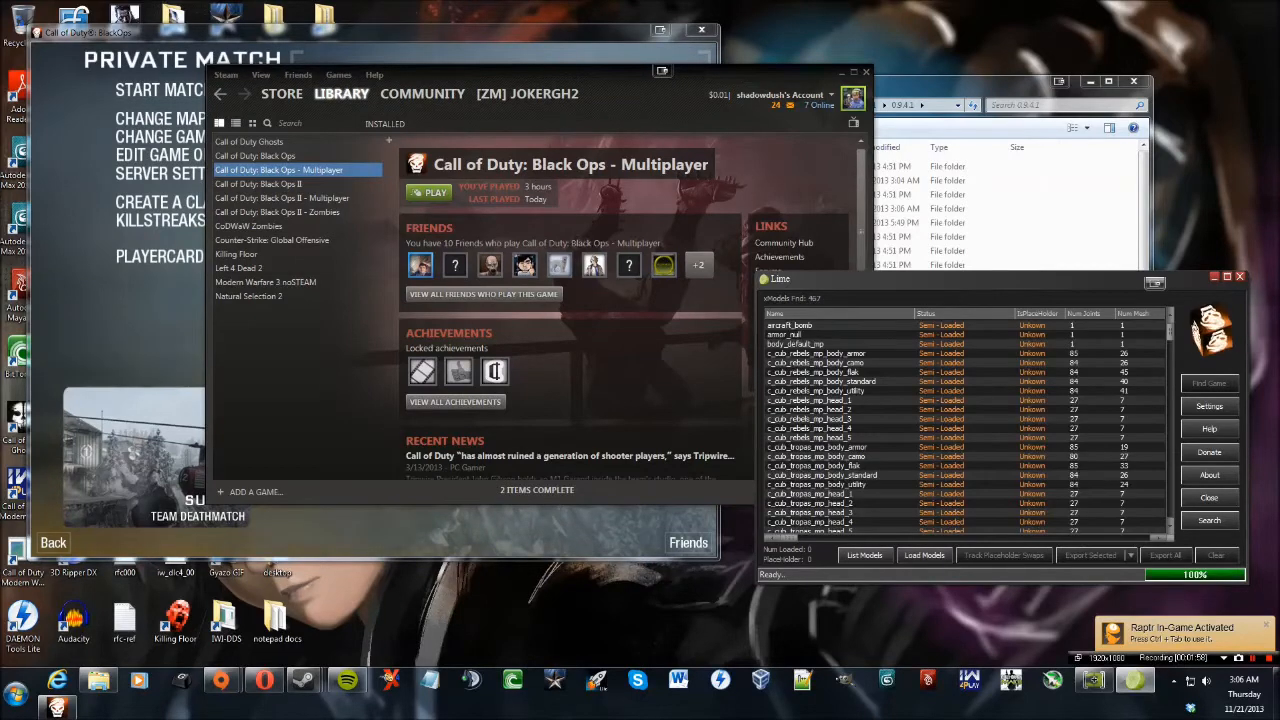
{"action": "left_click", "coordinate": [842, 72]}
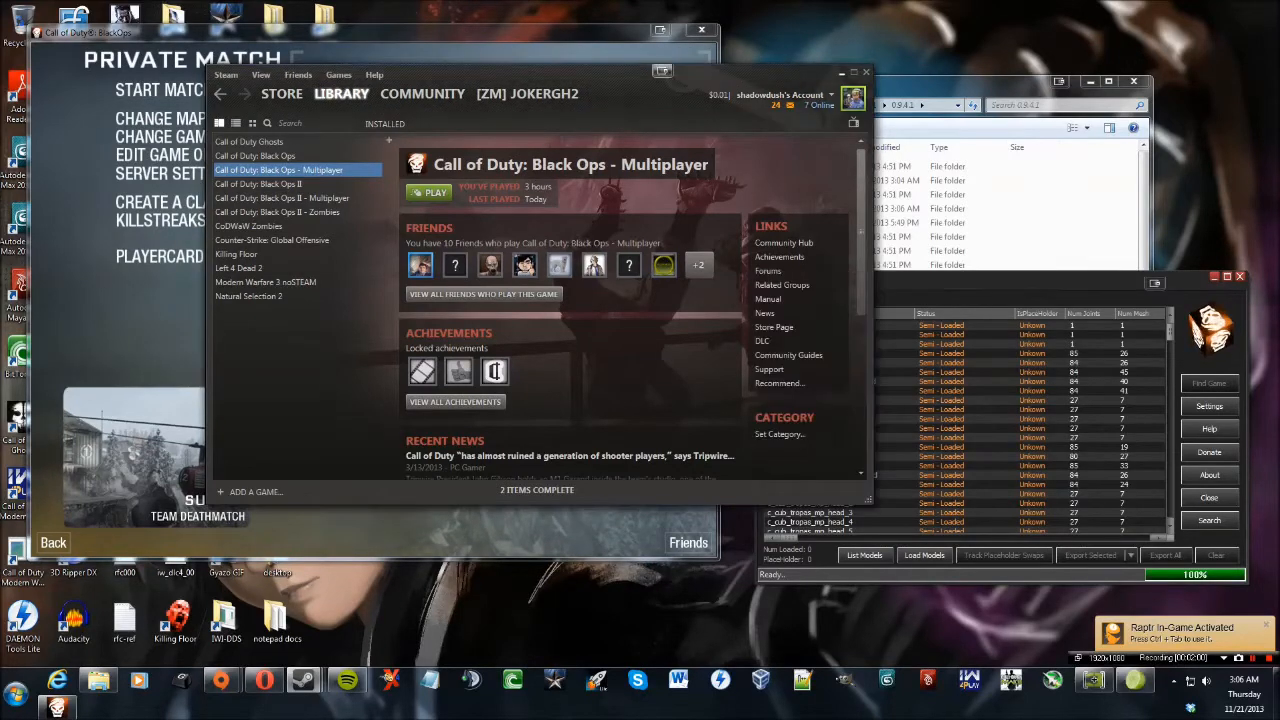
{"action": "left_click_drag", "start_coordinate": [940, 279], "coordinate": [932, 253]}
{"action": "left_click", "coordinate": [840, 328]}
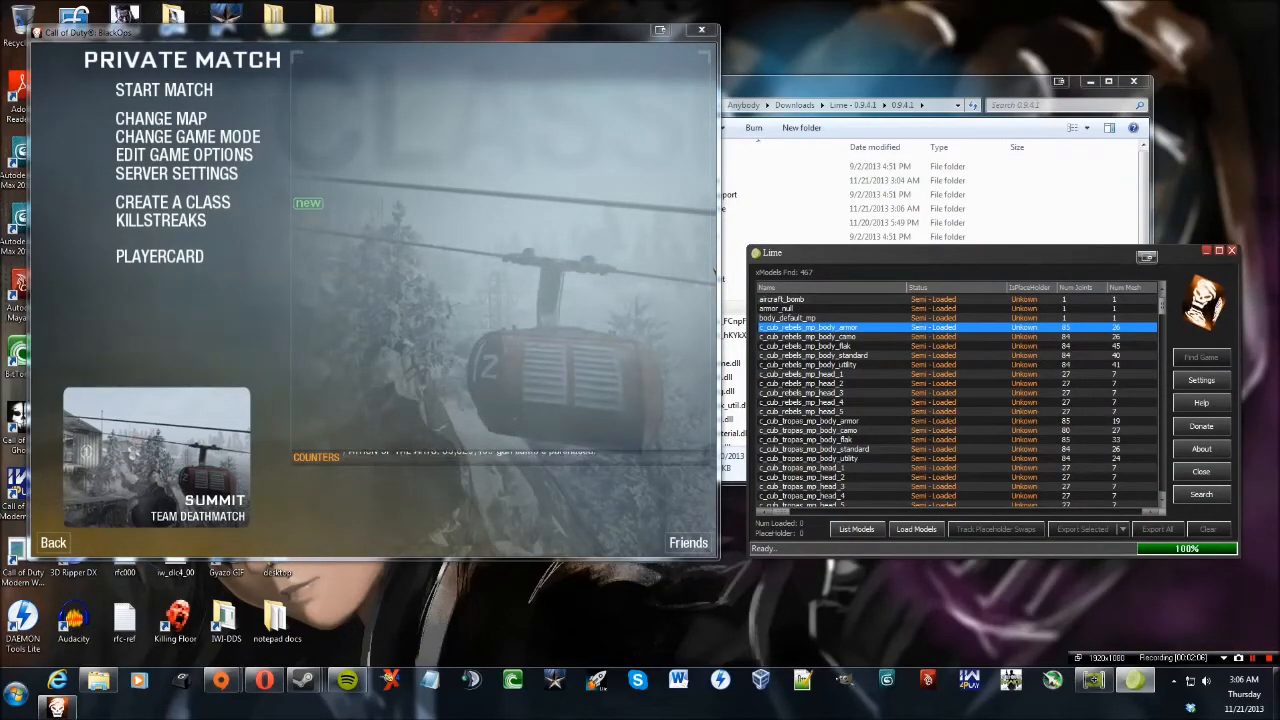
{"action": "left_click", "coordinate": [916, 529]}
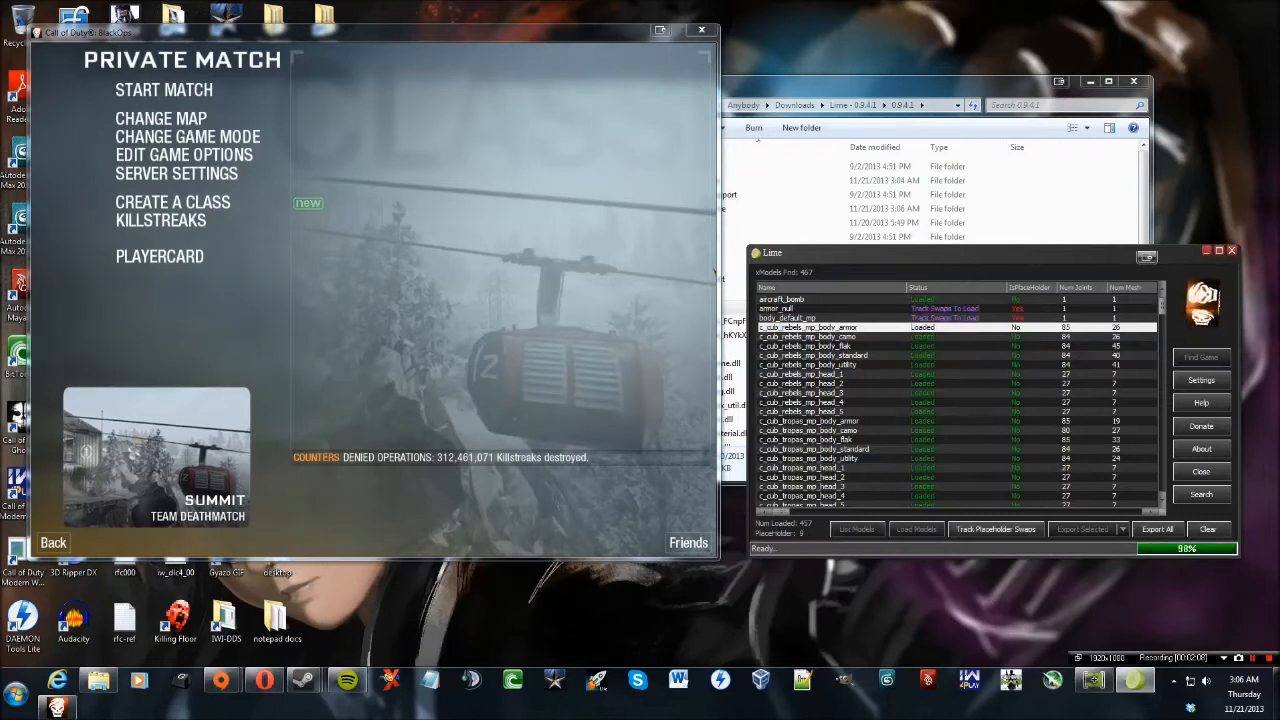
Export the c_cub_rebels_mp_body_armor model from Lime and scroll through the rest of the model list.
{"action": "left_click", "coordinate": [836, 328]}
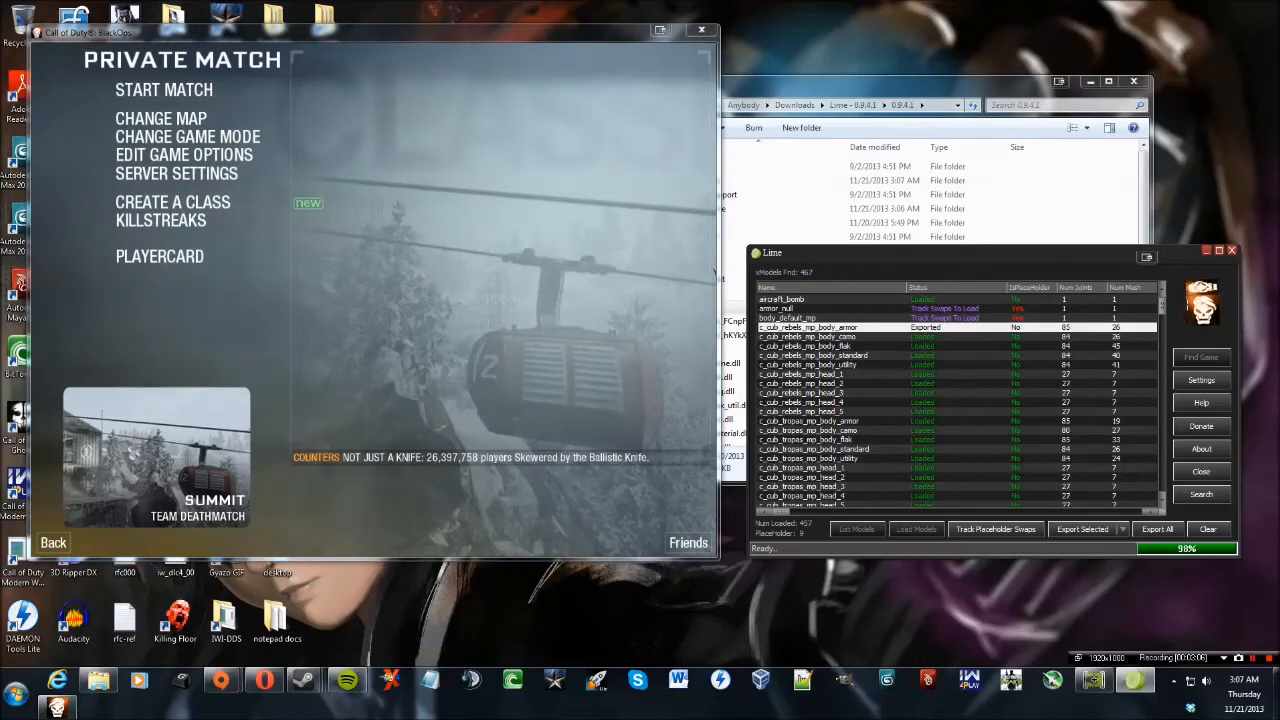
{"action": "left_click_drag", "start_coordinate": [950, 254], "coordinate": [931, 285]}
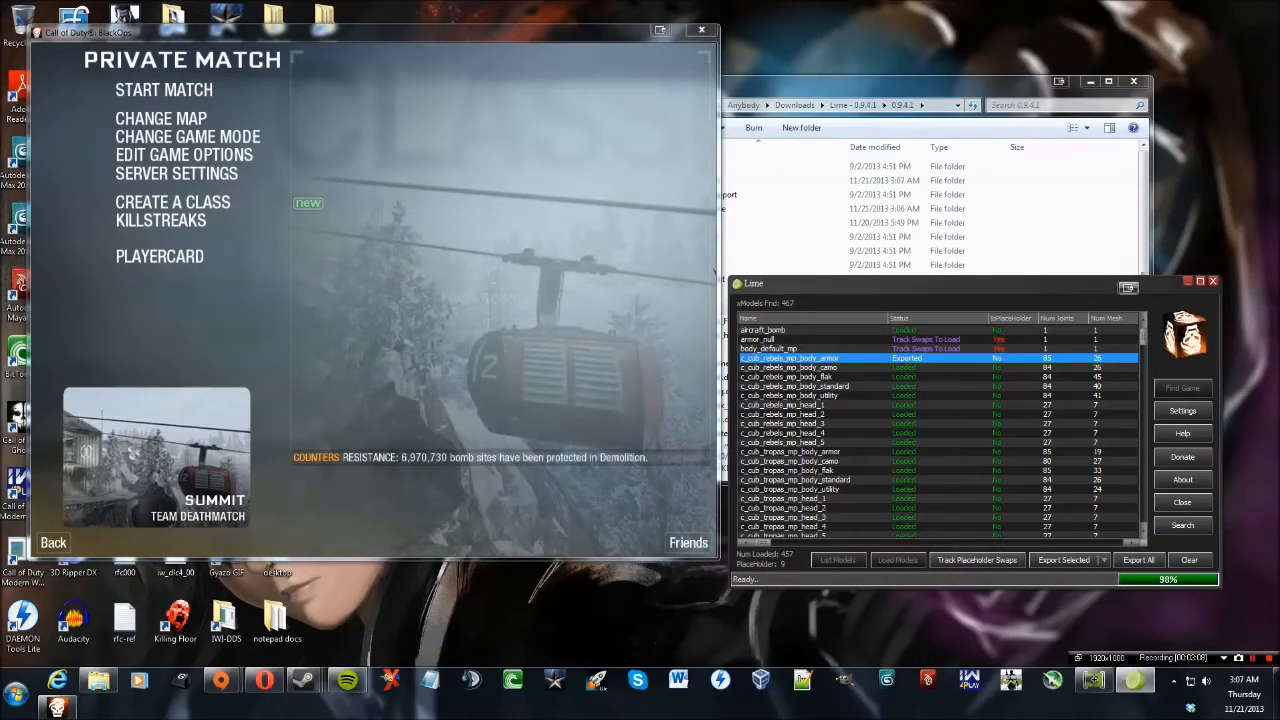
{"action": "left_click_drag", "start_coordinate": [1143, 337], "coordinate": [1143, 506]}
{"action": "left_click_drag", "start_coordinate": [940, 284], "coordinate": [960, 205]}
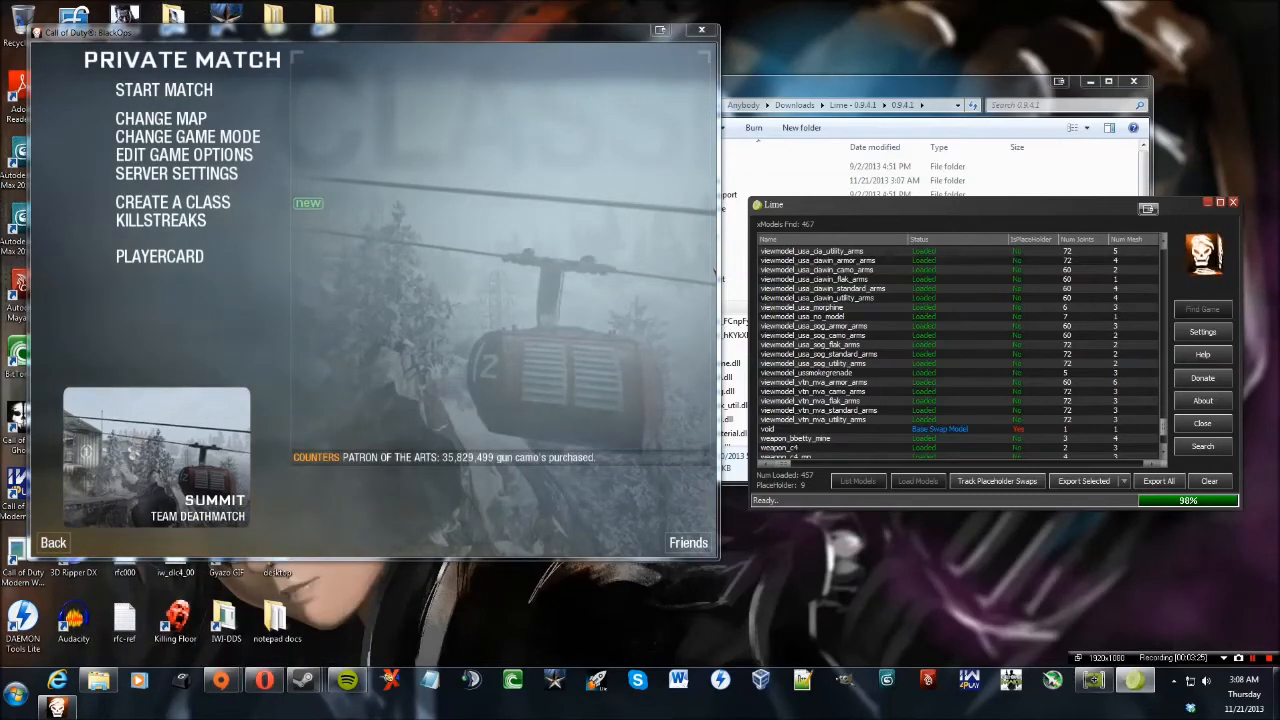
{"action": "mouse_move", "coordinate": [347, 680]}
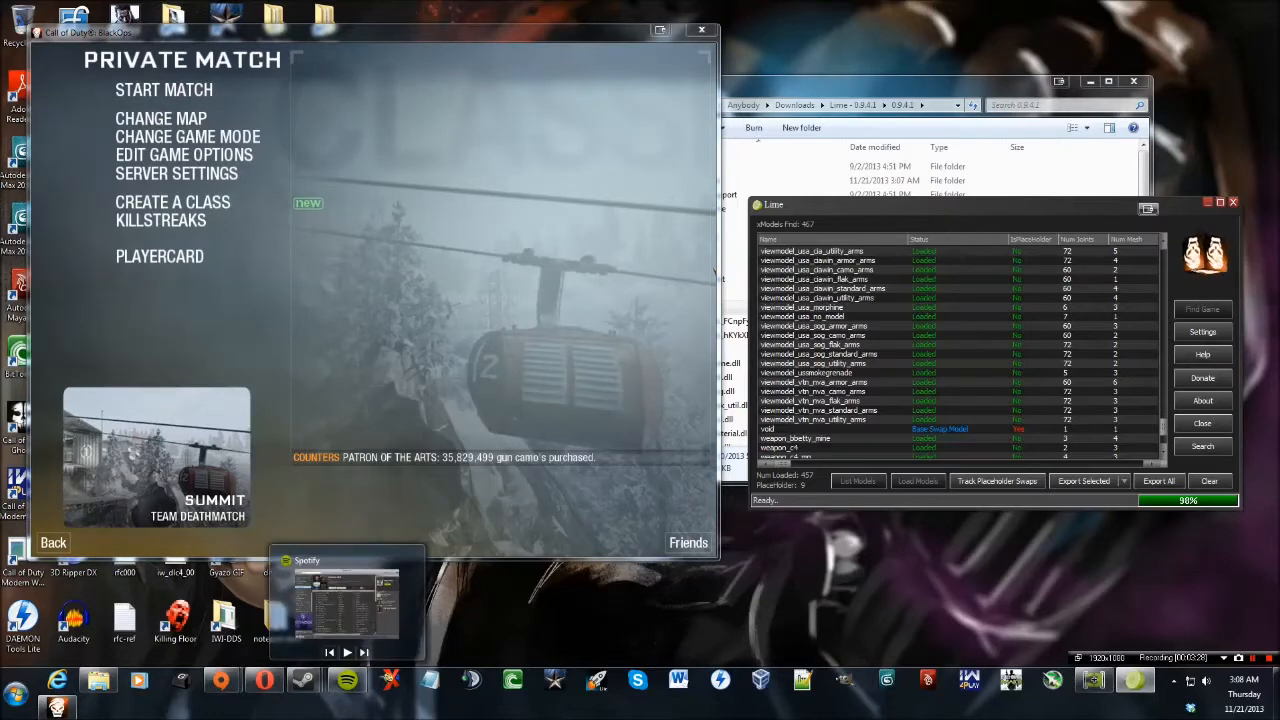
{"action": "left_click_drag", "start_coordinate": [940, 204], "coordinate": [946, 201]}
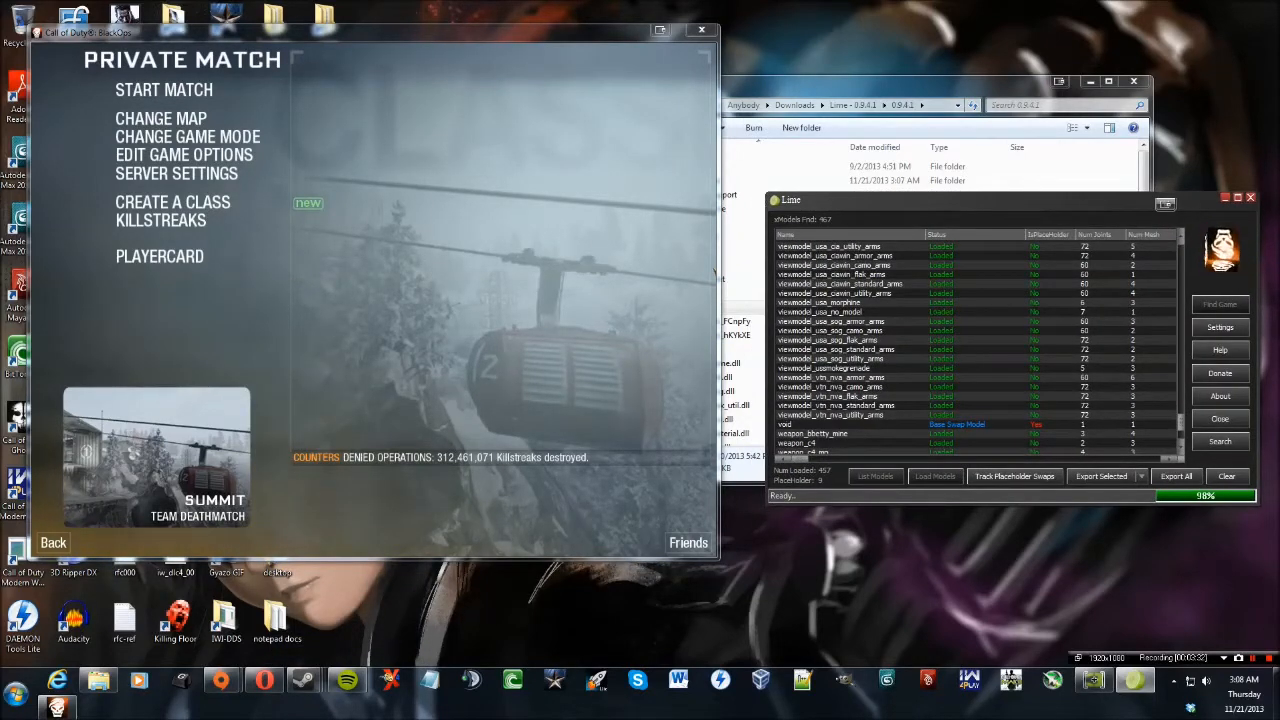
{"action": "left_click_drag", "start_coordinate": [950, 200], "coordinate": [932, 147]}
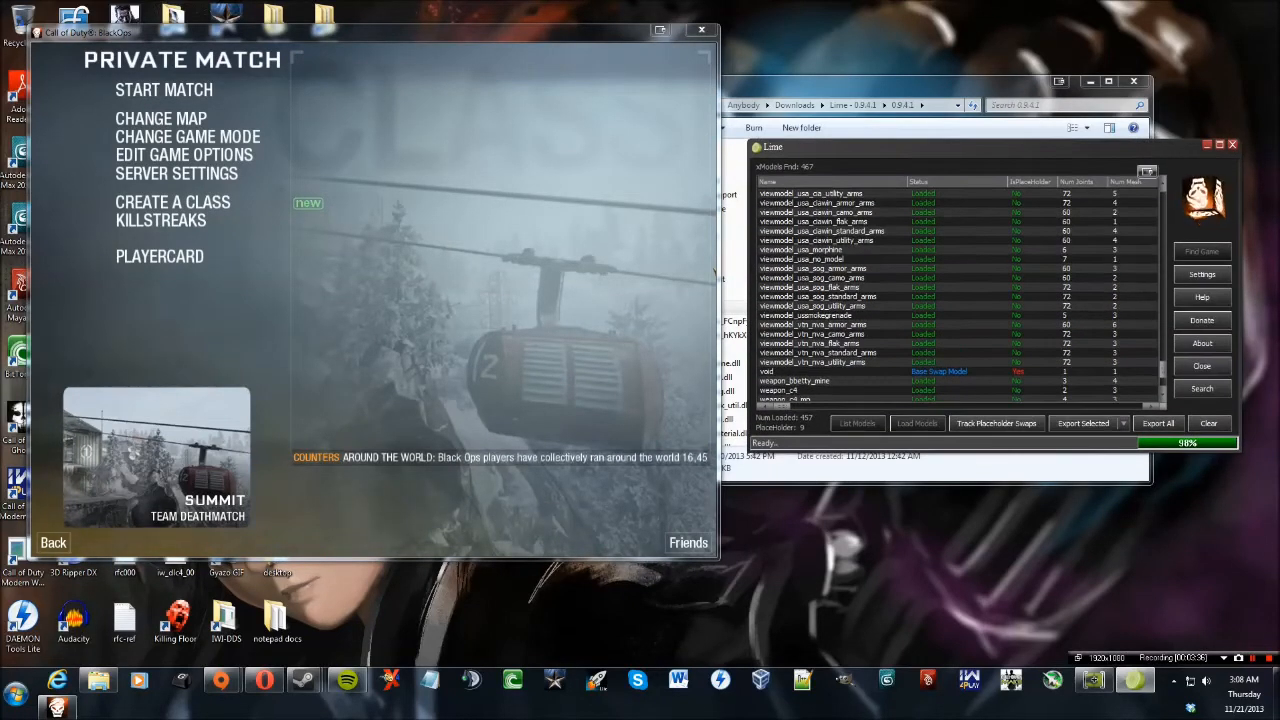
Close the Black Ops game and Lime.
{"action": "left_click", "coordinate": [163, 449]}
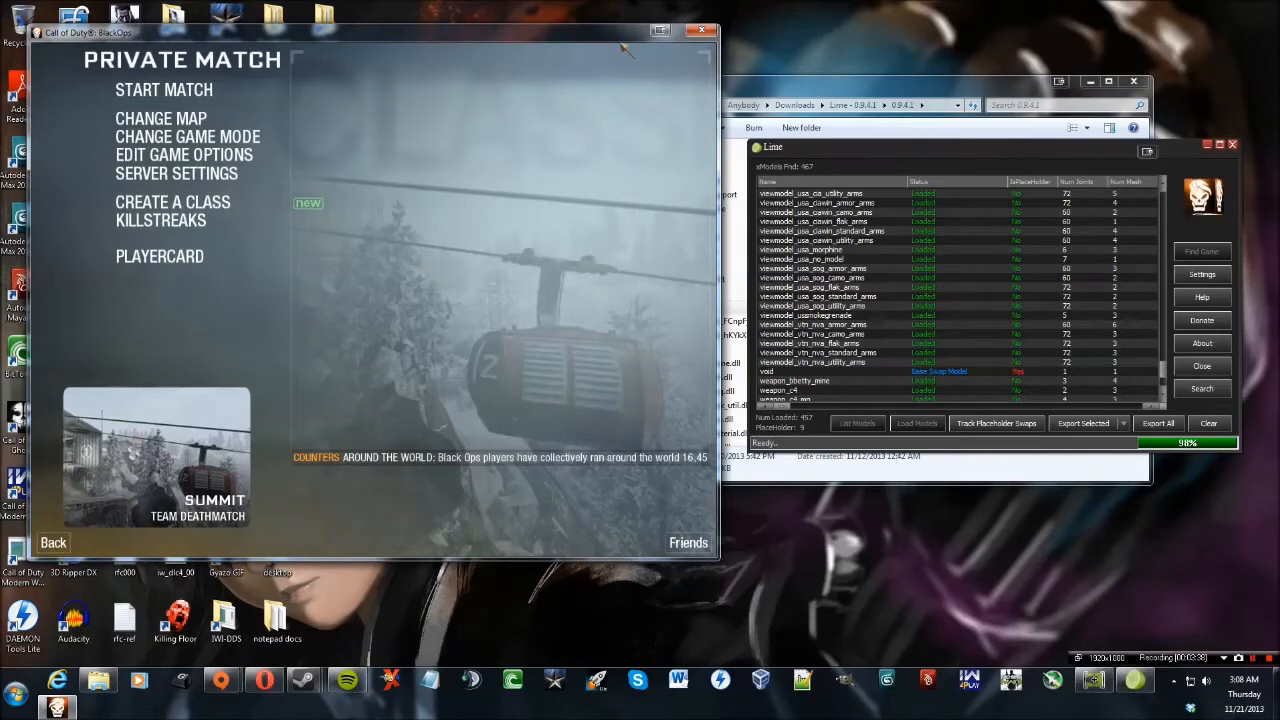
{"action": "left_click", "coordinate": [702, 31]}
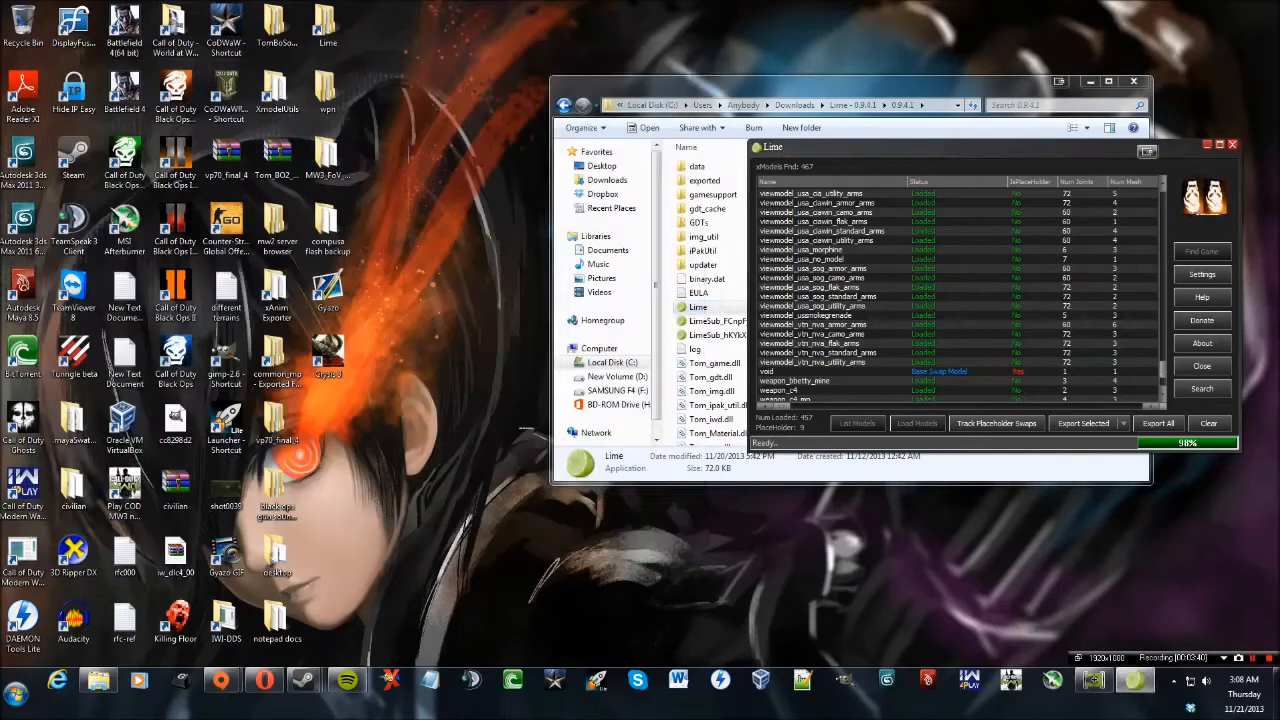
{"action": "left_click", "coordinate": [1096, 284]}
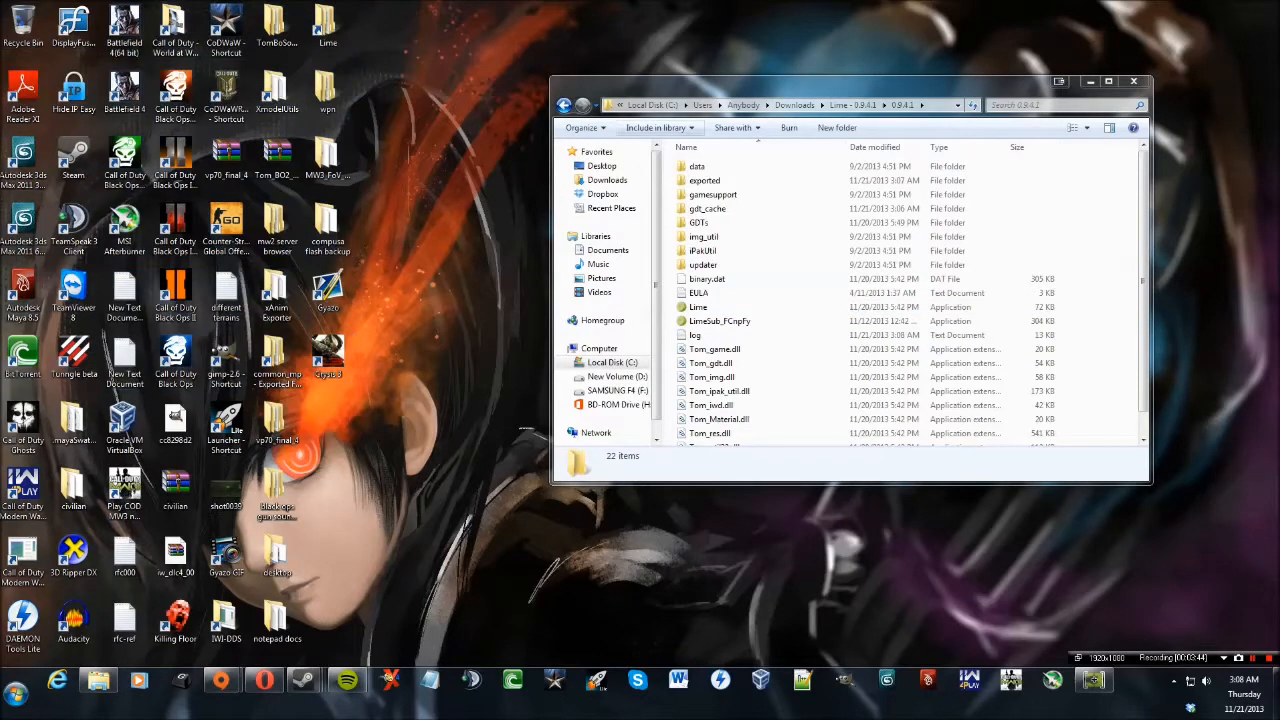
Move the Lime folder window aside, launch TomXmodelUtils from the XmodelUtils desktop folder, and close its general settings.
{"action": "left_click_drag", "start_coordinate": [800, 85], "coordinate": [914, 249]}
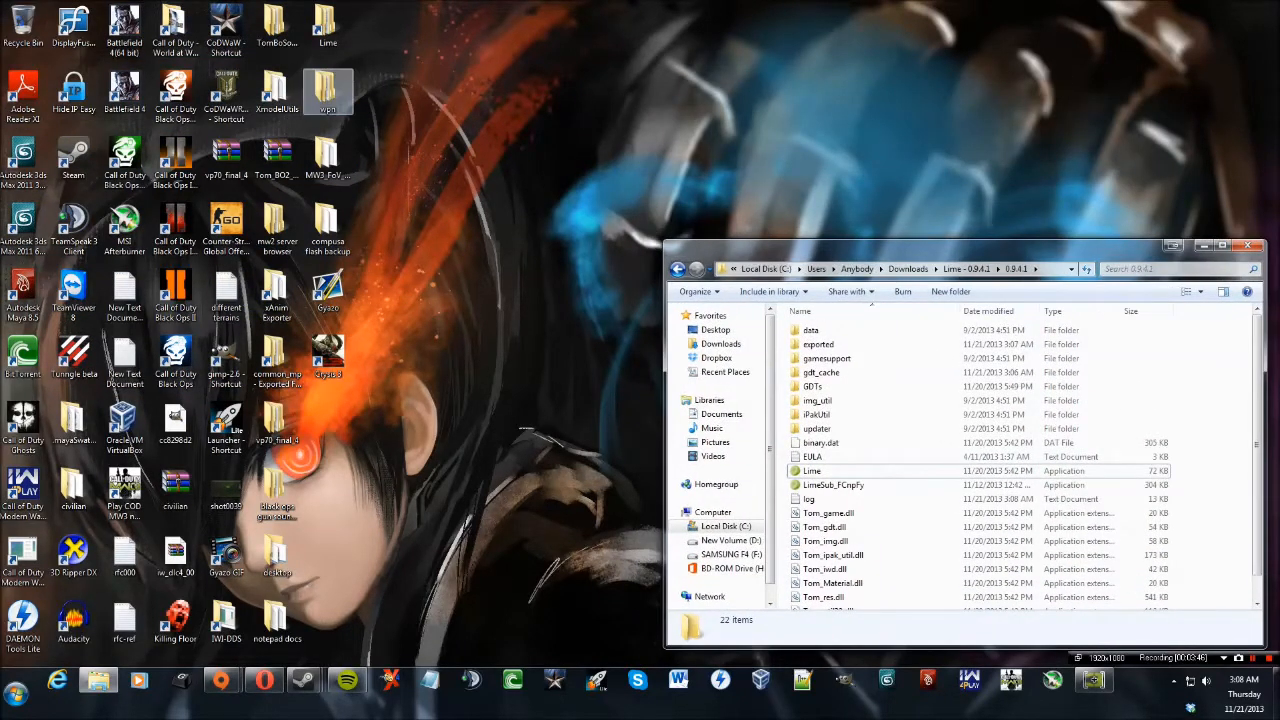
{"action": "left_click", "coordinate": [277, 90]}
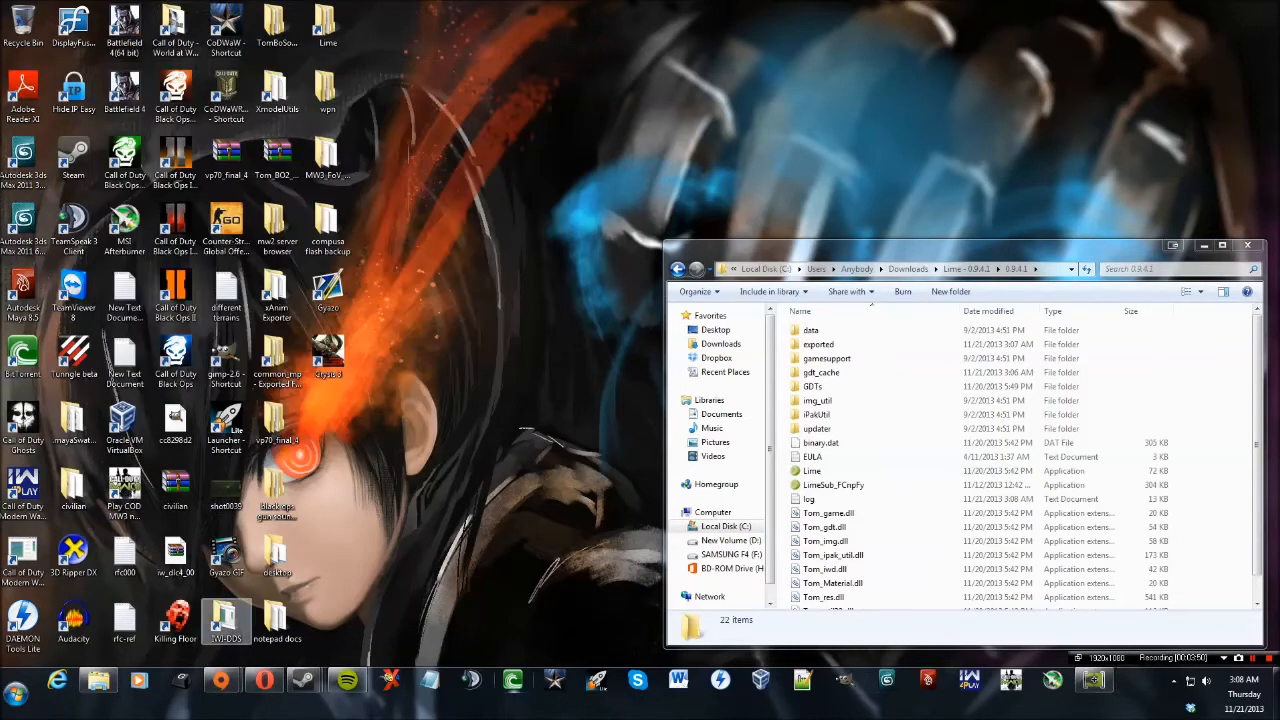
{"action": "double_click", "coordinate": [277, 90]}
{"action": "left_click_drag", "start_coordinate": [280, 8], "coordinate": [368, 48]}
{"action": "double_click", "coordinate": [262, 271]}
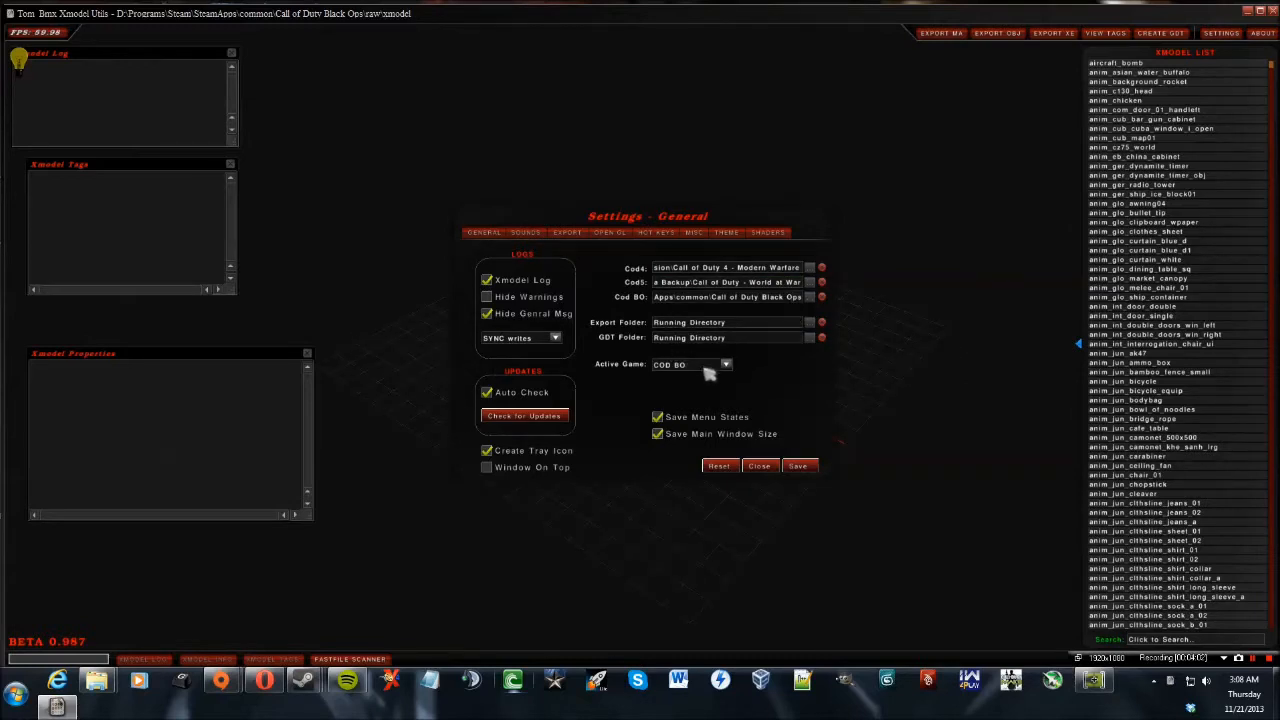
{"action": "left_click", "coordinate": [770, 467]}
Search the xmodel list for "arms" and load viewmodel_cub_rebels_armor_arms to inspect it in 3D.
{"action": "left_click", "coordinate": [1172, 640]}
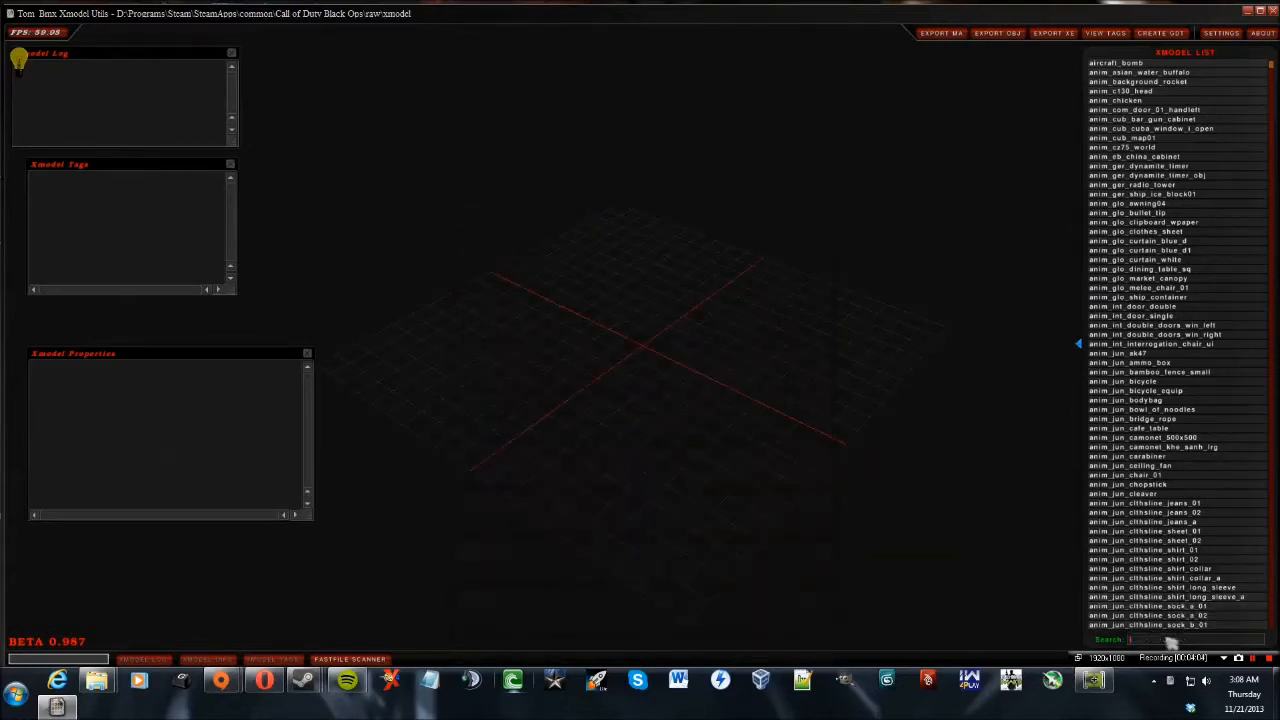
{"action": "type", "text": "arms"}
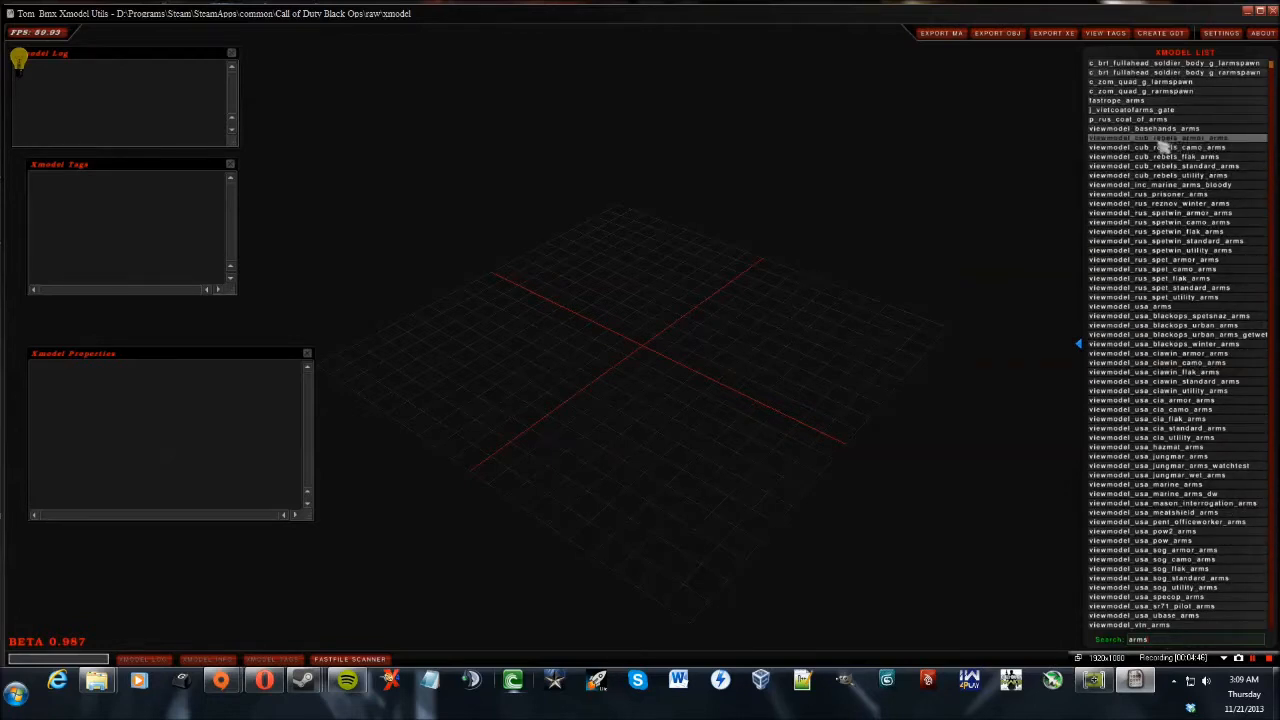
{"action": "left_click", "coordinate": [1158, 141]}
{"action": "left_click_drag", "start_coordinate": [690, 503], "coordinate": [702, 471]}
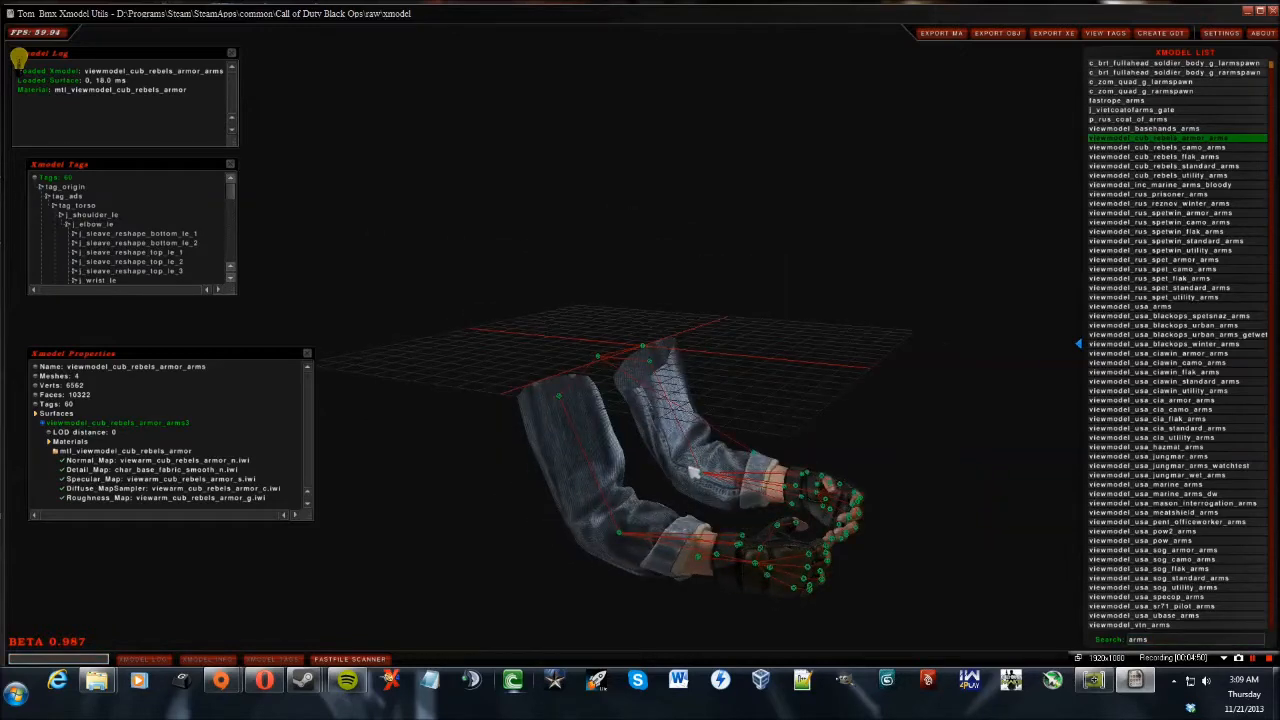
{"action": "left_click_drag", "start_coordinate": [797, 510], "coordinate": [712, 508]}
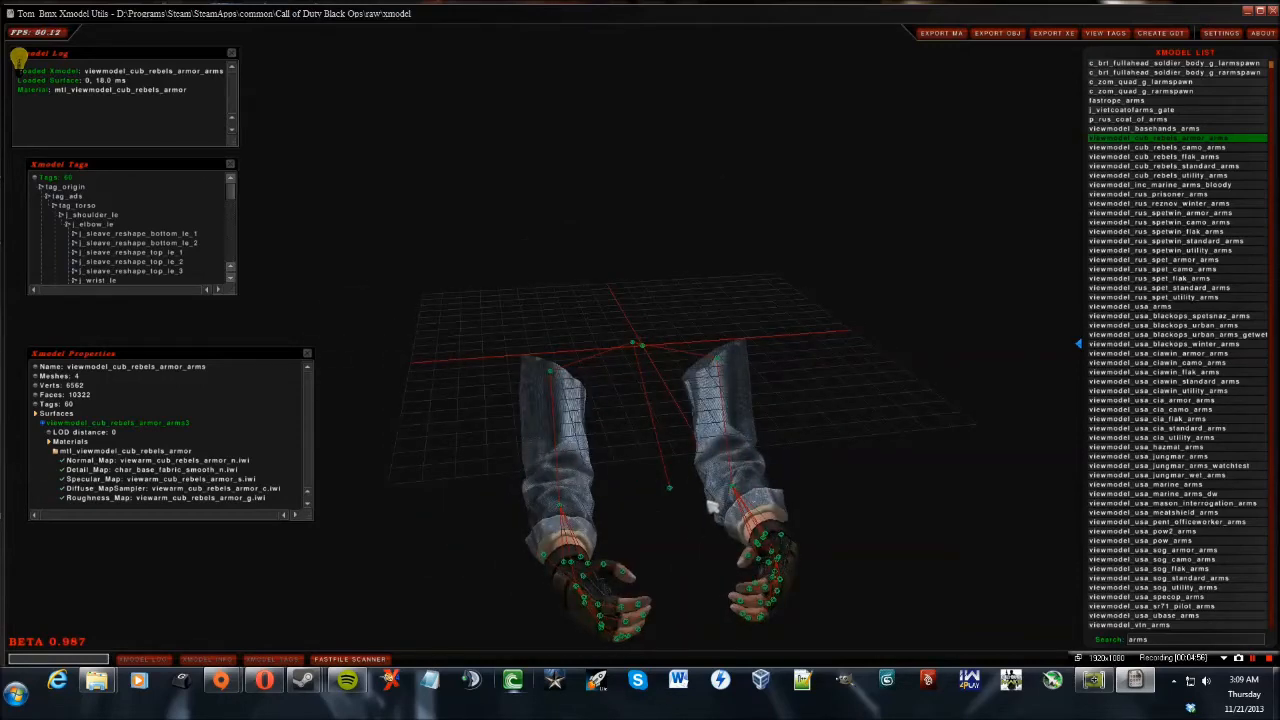
Reload viewmodel_cub_rebels_armor_arms and export it in MA format.
{"action": "left_click", "coordinate": [1166, 139]}
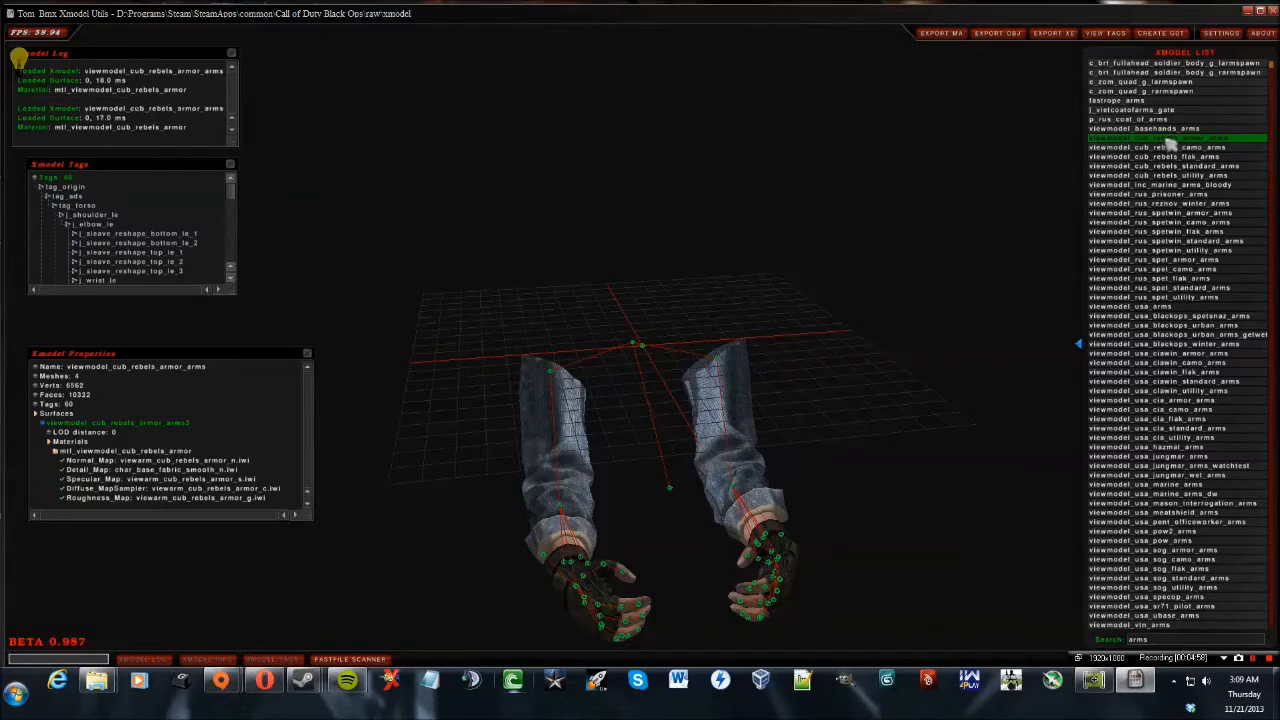
{"action": "mouse_move", "coordinate": [663, 506]}
{"action": "left_mouse_down"}
{"action": "mouse_move", "coordinate": [680, 520]}
{"action": "mouse_move", "coordinate": [675, 510]}
{"action": "left_mouse_up"}
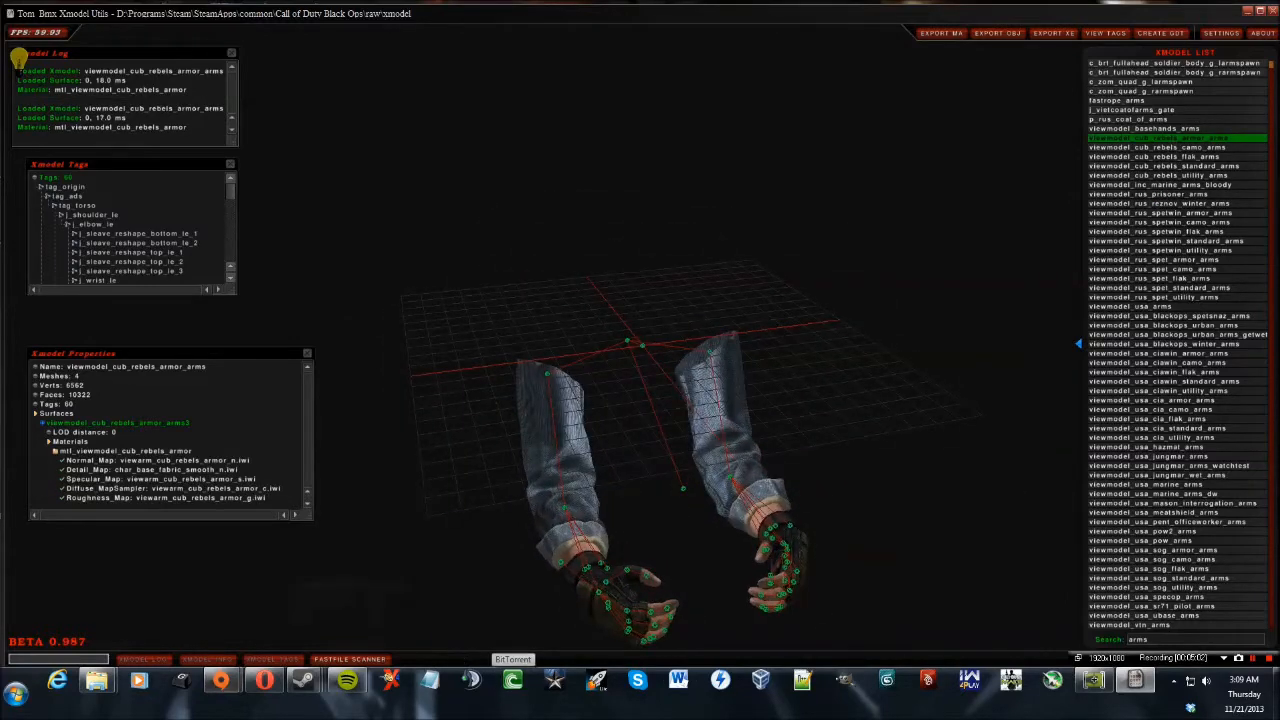
{"action": "left_click", "coordinate": [948, 36]}
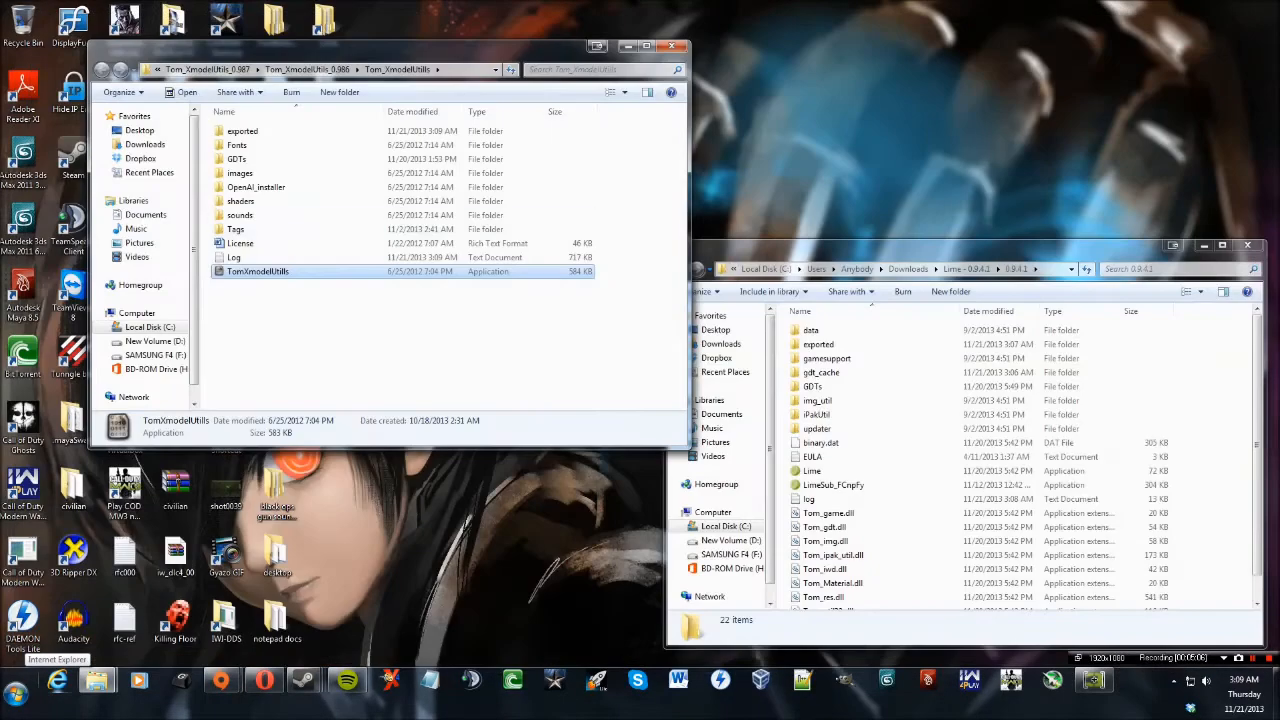
{"action": "left_click_drag", "start_coordinate": [360, 46], "coordinate": [371, 70]}
{"action": "left_click_drag", "start_coordinate": [528, 364], "coordinate": [360, 142]}
{"action": "left_click_drag", "start_coordinate": [630, 390], "coordinate": [420, 146]}
{"action": "left_click", "coordinate": [620, 385]}
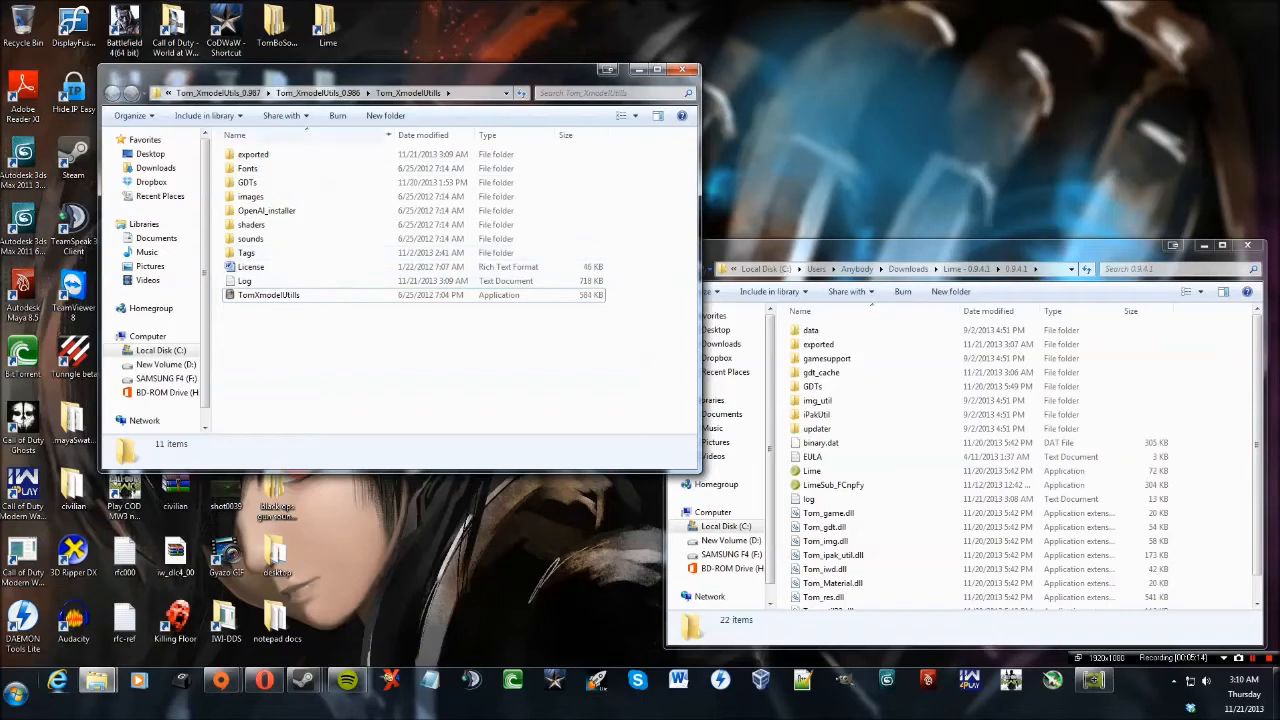
Move the Tom_XmodelUtils window aside and open the model_export folder of Call of Duty - World at War.
{"action": "left_click_drag", "start_coordinate": [400, 72], "coordinate": [290, 10]}
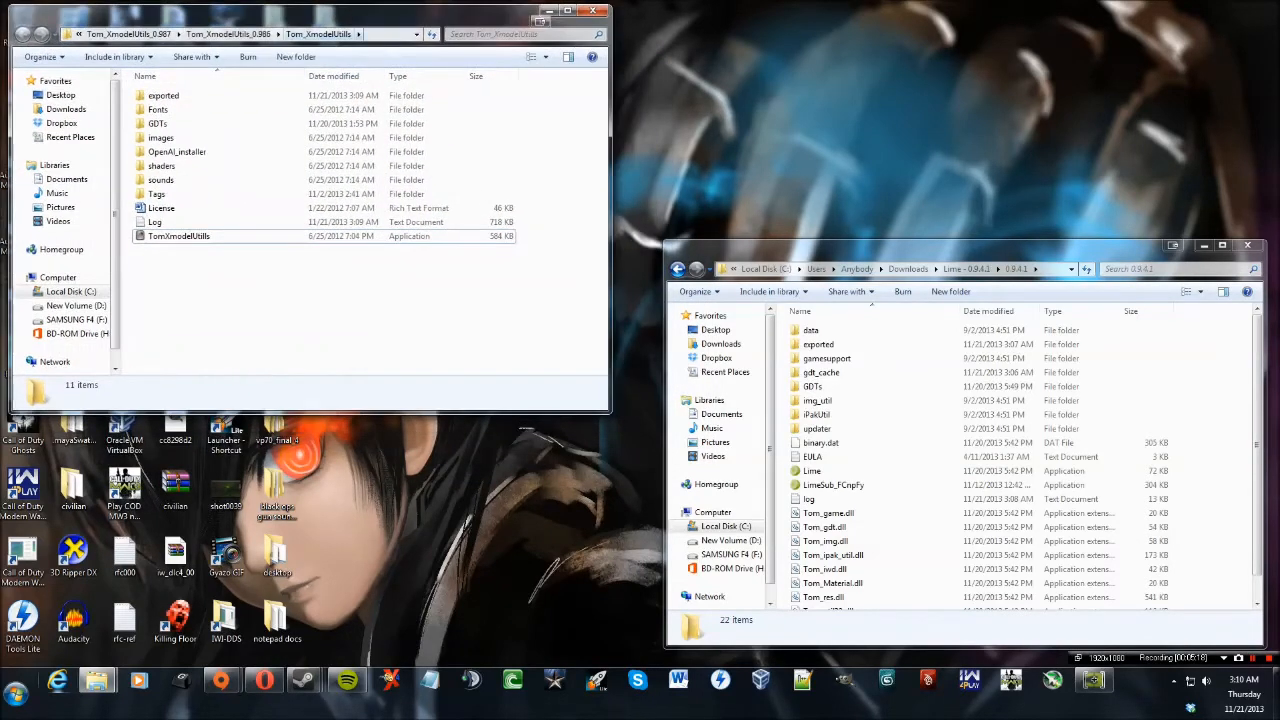
{"action": "mouse_move", "coordinate": [97, 680]}
{"action": "left_click_drag", "start_coordinate": [290, 10], "coordinate": [292, 65]}
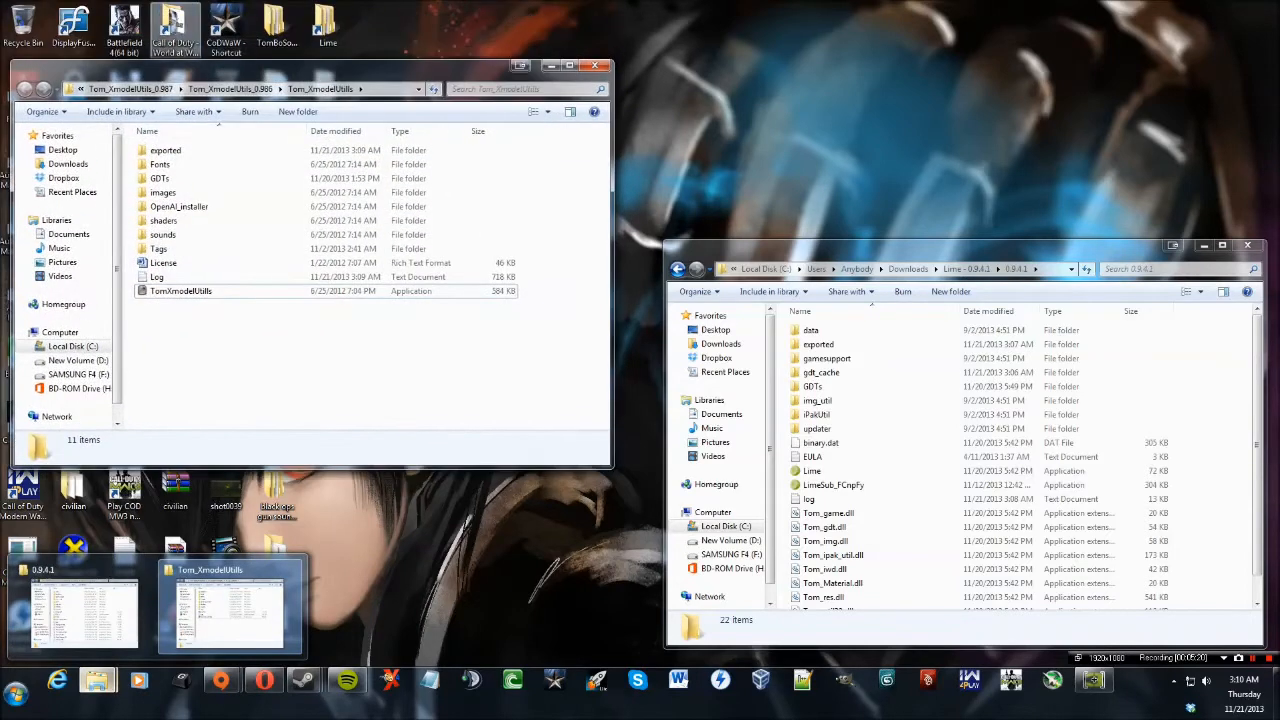
{"action": "double_click", "coordinate": [175, 26]}
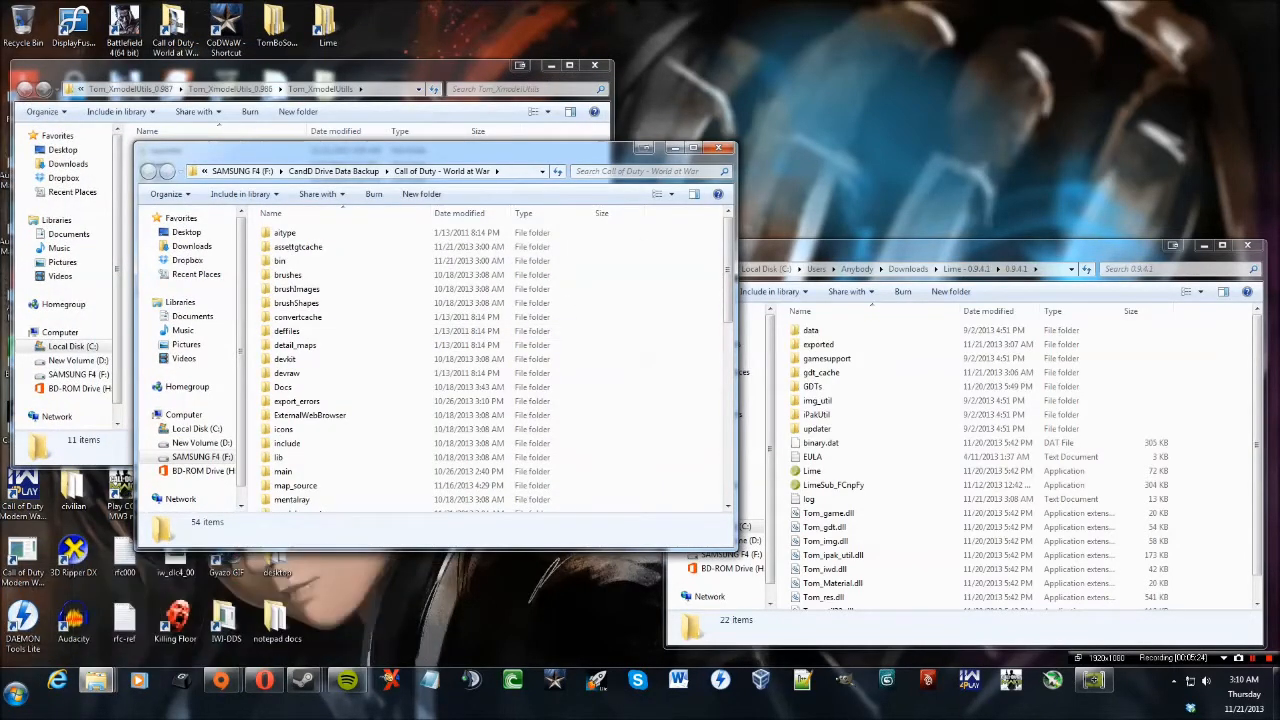
{"action": "type", "text": "mo"}
{"action": "key", "text": "Return"}
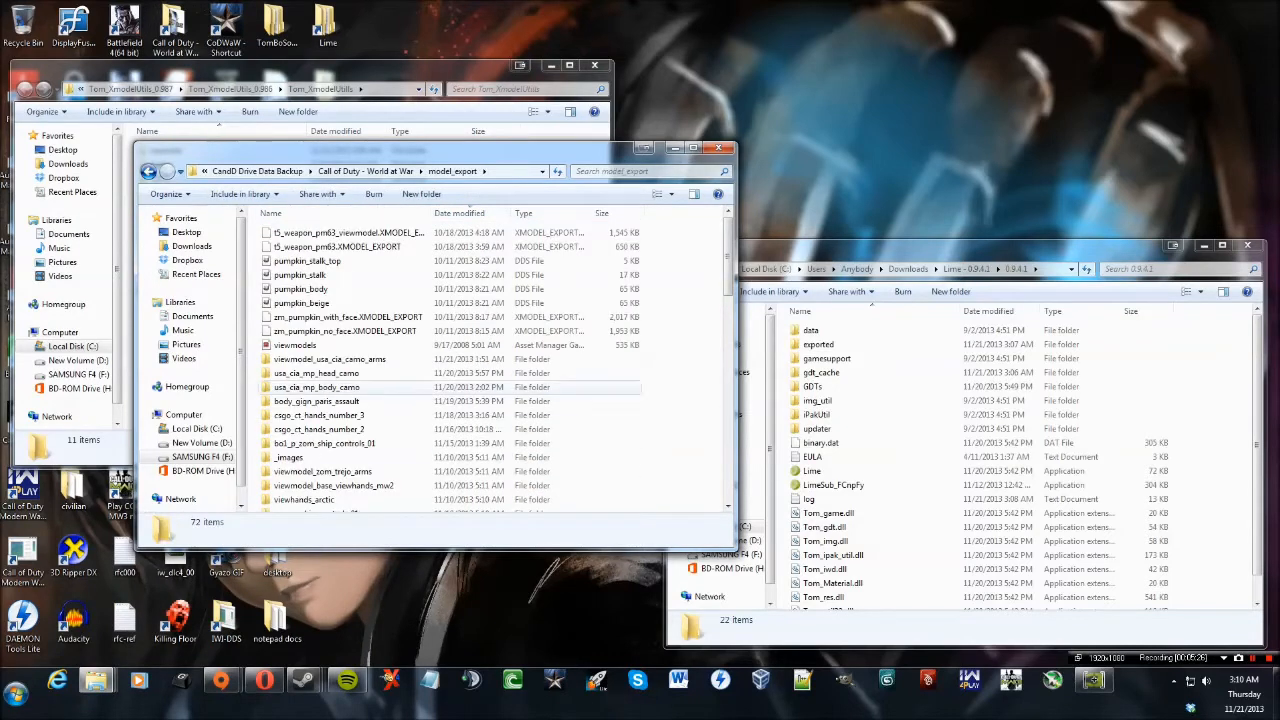
Create a folder named viewhands_cub_mp_armor in model_export.
{"action": "right_click", "coordinate": [704, 366]}
{"action": "mouse_move", "coordinate": [760, 537]}
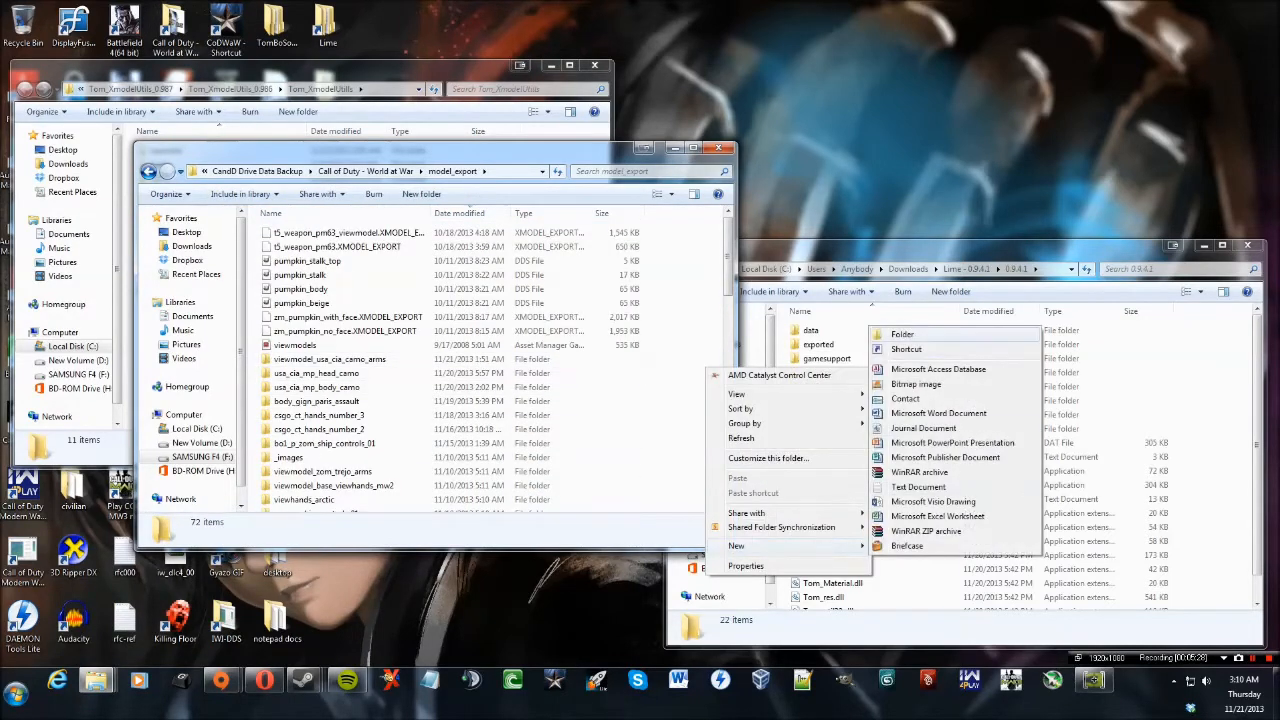
{"action": "left_click", "coordinate": [910, 333]}
{"action": "type", "text": "viewhands_cub_m"}
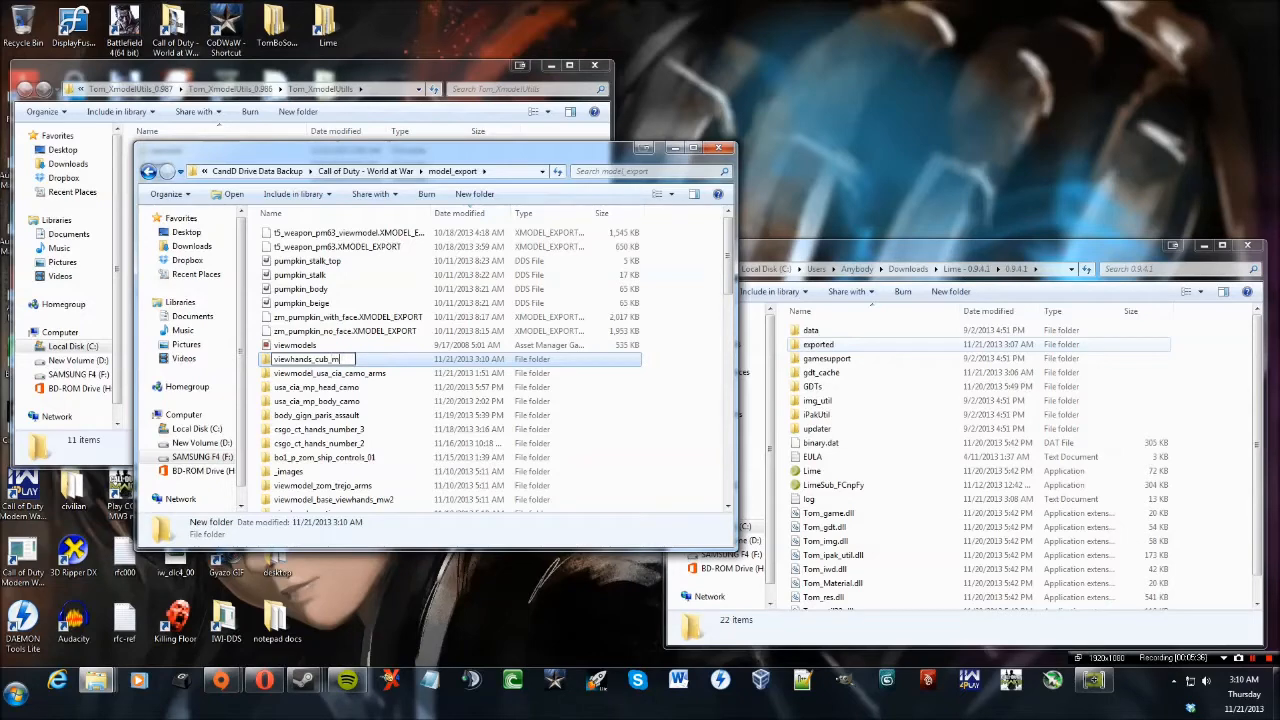
{"action": "type", "text": "p_armor"}
{"action": "key", "text": "Return"}
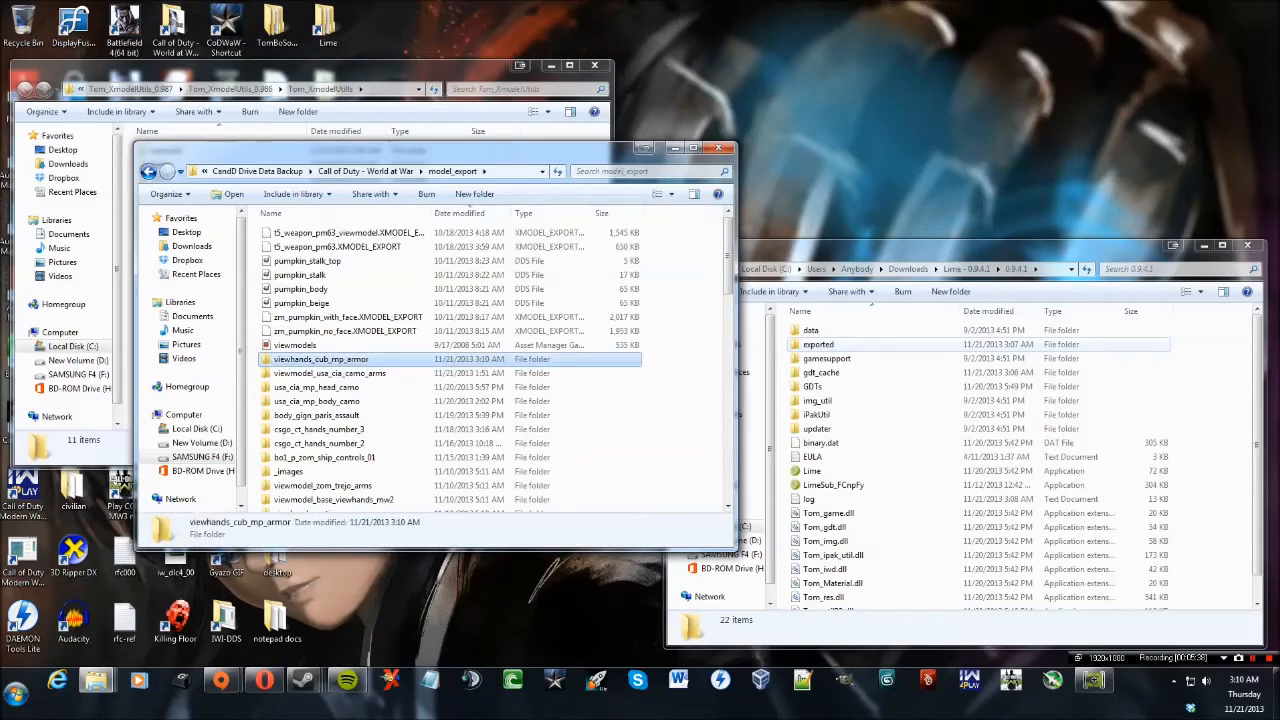
Create a folder named cub_mp_body_armor in model_export.
{"action": "mouse_move", "coordinate": [95, 680]}
{"action": "right_click", "coordinate": [708, 321]}
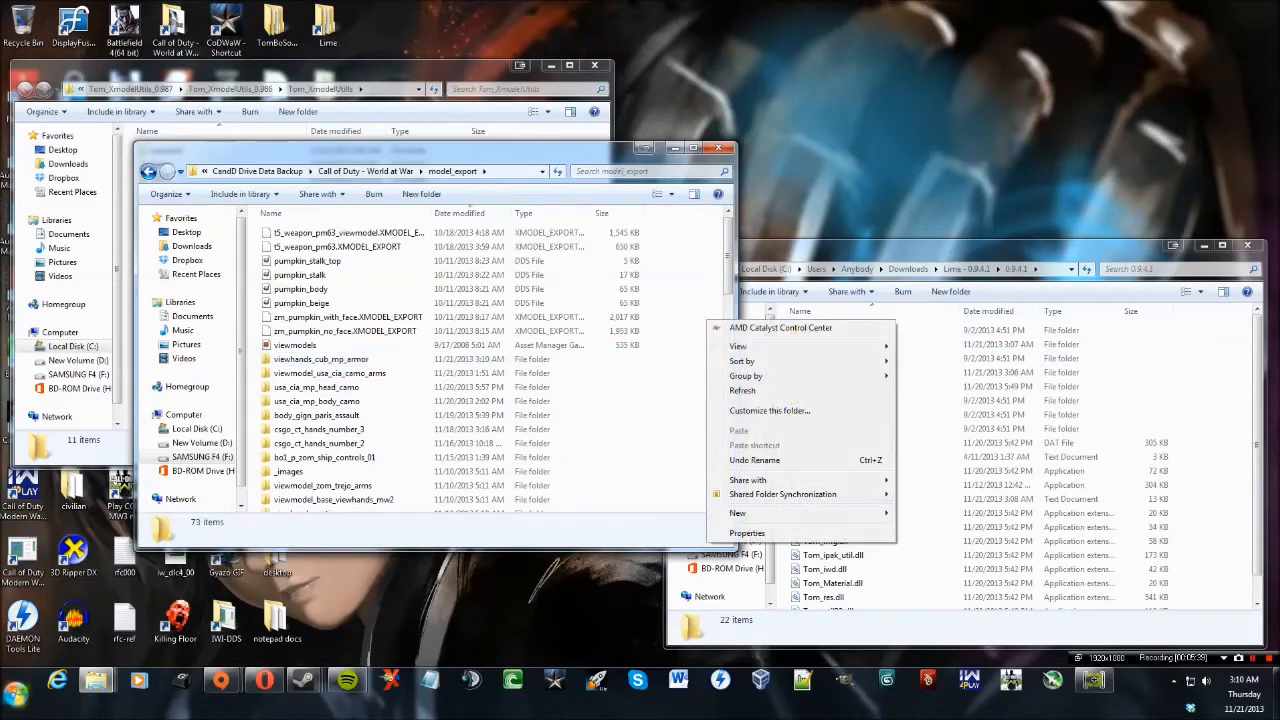
{"action": "mouse_move", "coordinate": [800, 513]}
{"action": "left_click", "coordinate": [926, 301]}
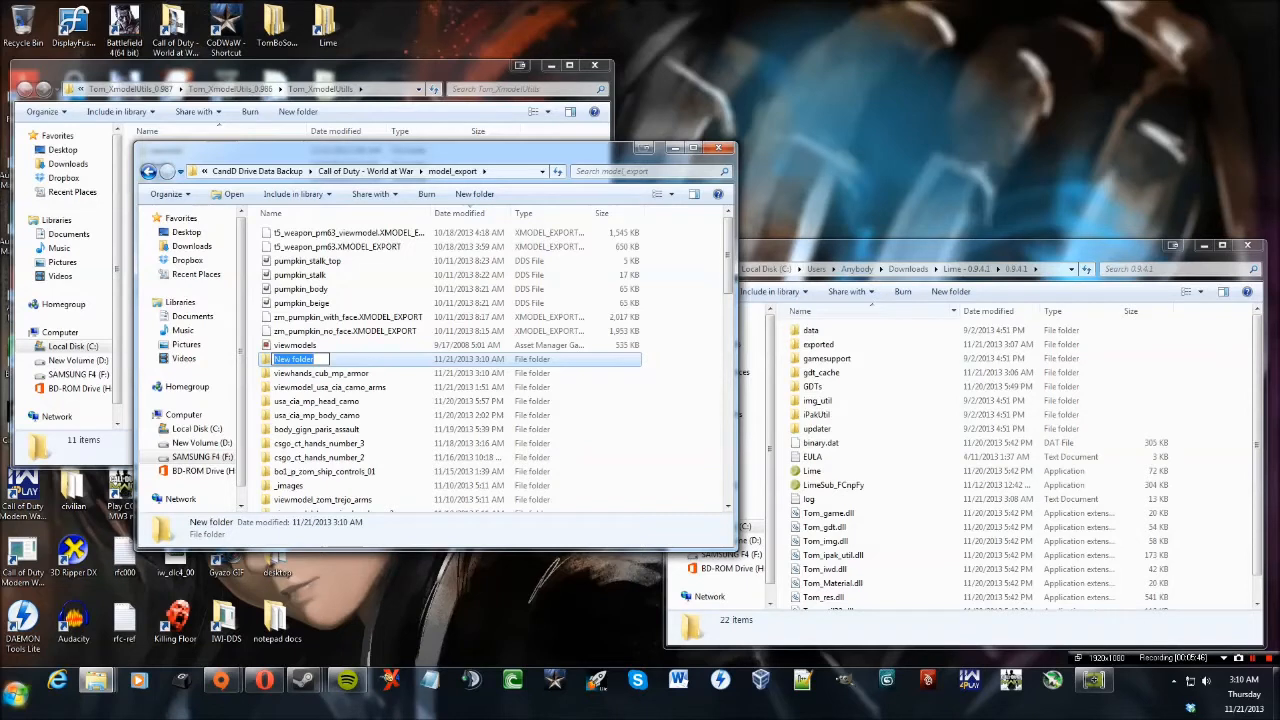
{"action": "type", "text": "cub_mp_body_armor"}
{"action": "key", "text": "Return"}
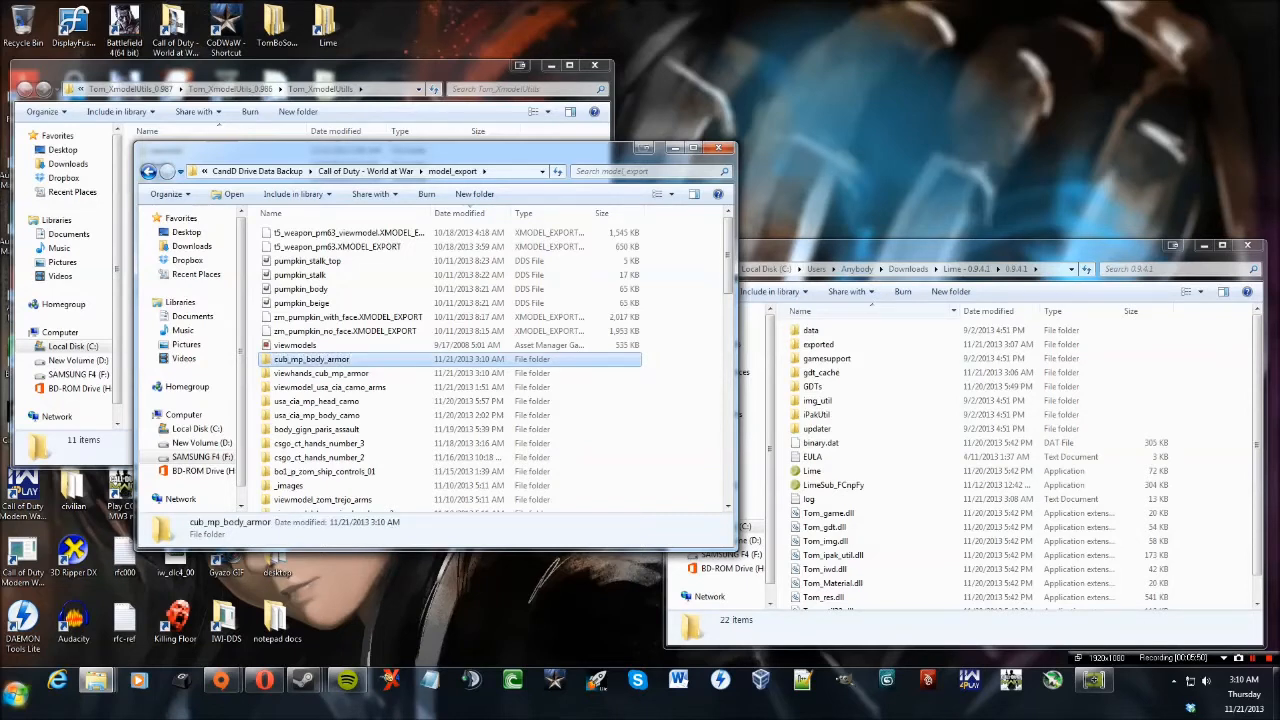
Copy the images folder and both Maya files from the exported viewmodel_cub_rebels_armor_arms folder into viewhands_cub_mp_armor.
{"action": "double_click", "coordinate": [321, 373]}
{"action": "left_click_drag", "start_coordinate": [380, 149], "coordinate": [626, 186]}
{"action": "left_click", "coordinate": [200, 150]}
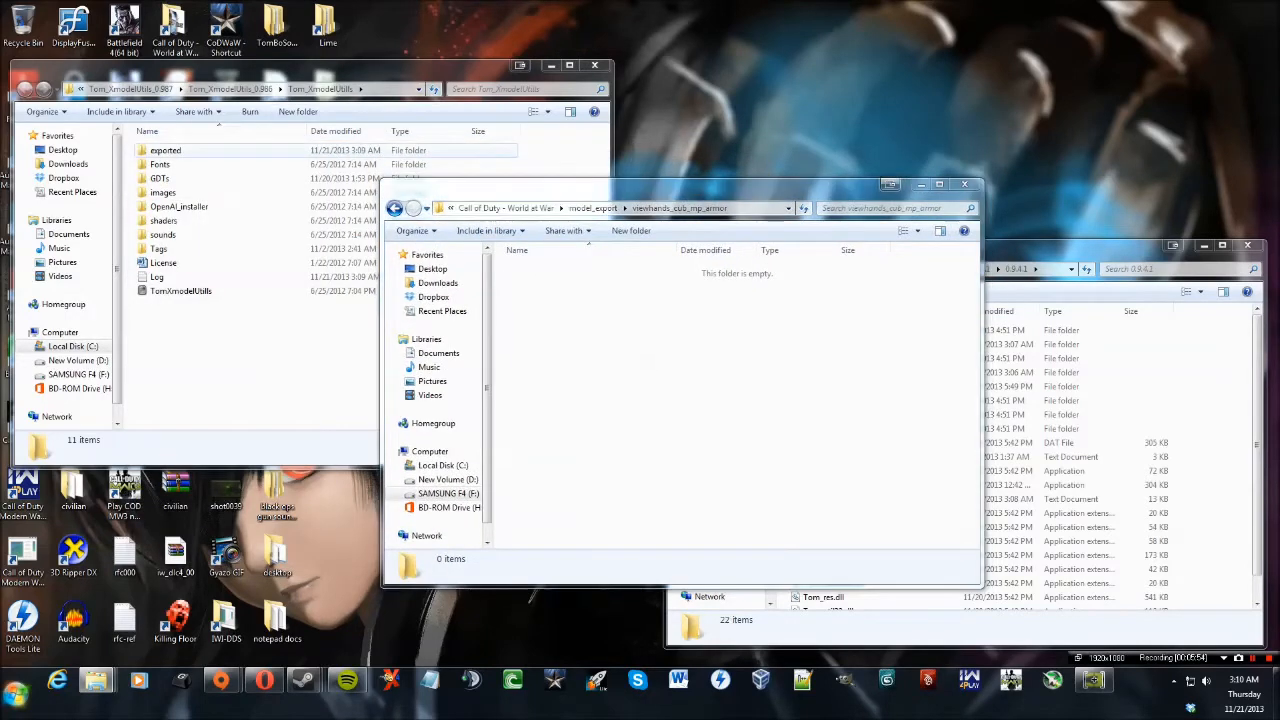
{"action": "double_click", "coordinate": [200, 150]}
{"action": "left_click", "coordinate": [200, 150]}
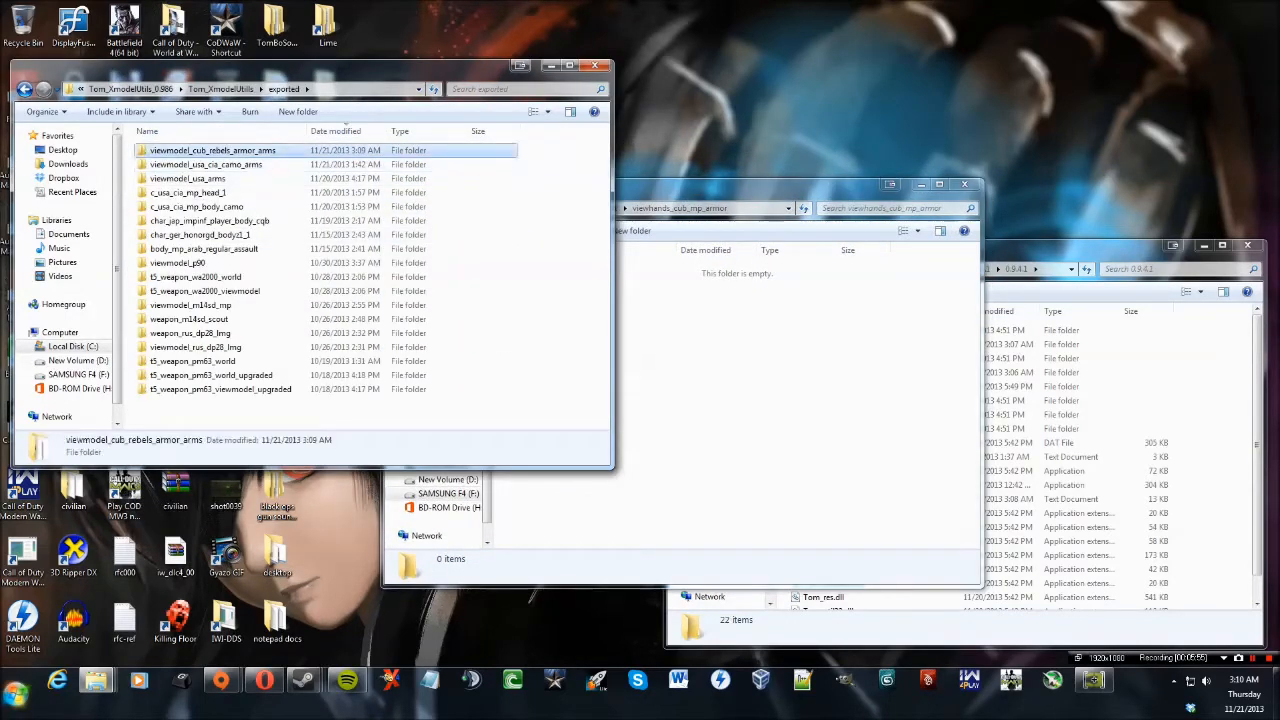
{"action": "double_click", "coordinate": [200, 150]}
{"action": "left_click_drag", "start_coordinate": [264, 217], "coordinate": [745, 340]}
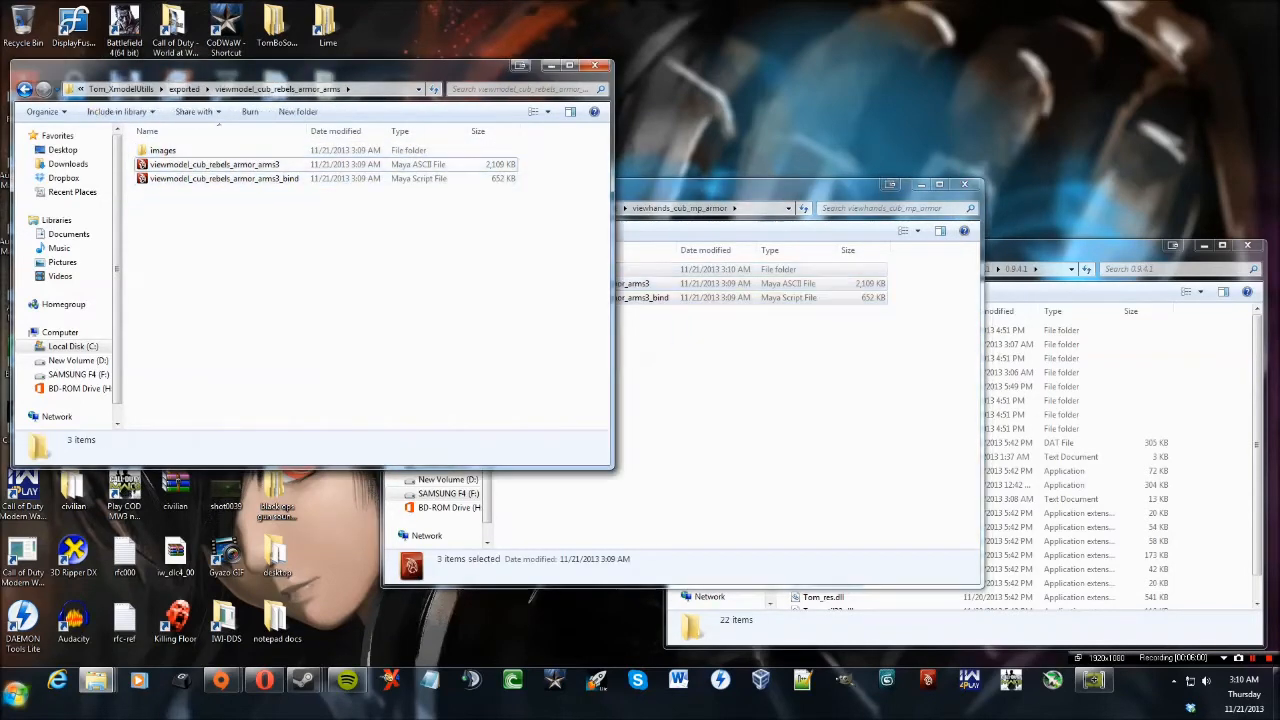
Close the XmodelUtils folder window and open c_cub_rebels_mp_body_armor in Lime's exported folder, beside the model_export window.
{"action": "left_click", "coordinate": [595, 65]}
{"action": "left_click_drag", "start_coordinate": [660, 187], "coordinate": [303, 21]}
{"action": "left_click_drag", "start_coordinate": [940, 248], "coordinate": [880, 165]}
{"action": "double_click", "coordinate": [765, 261]}
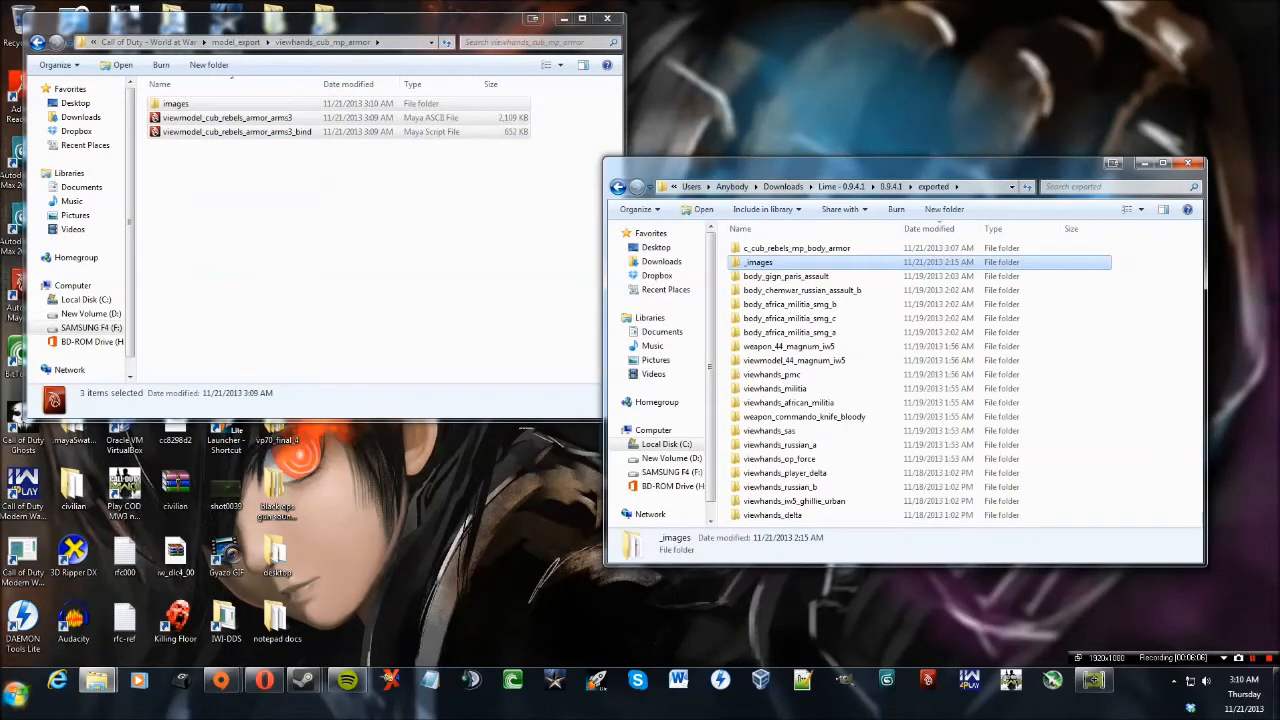
{"action": "double_click", "coordinate": [797, 248]}
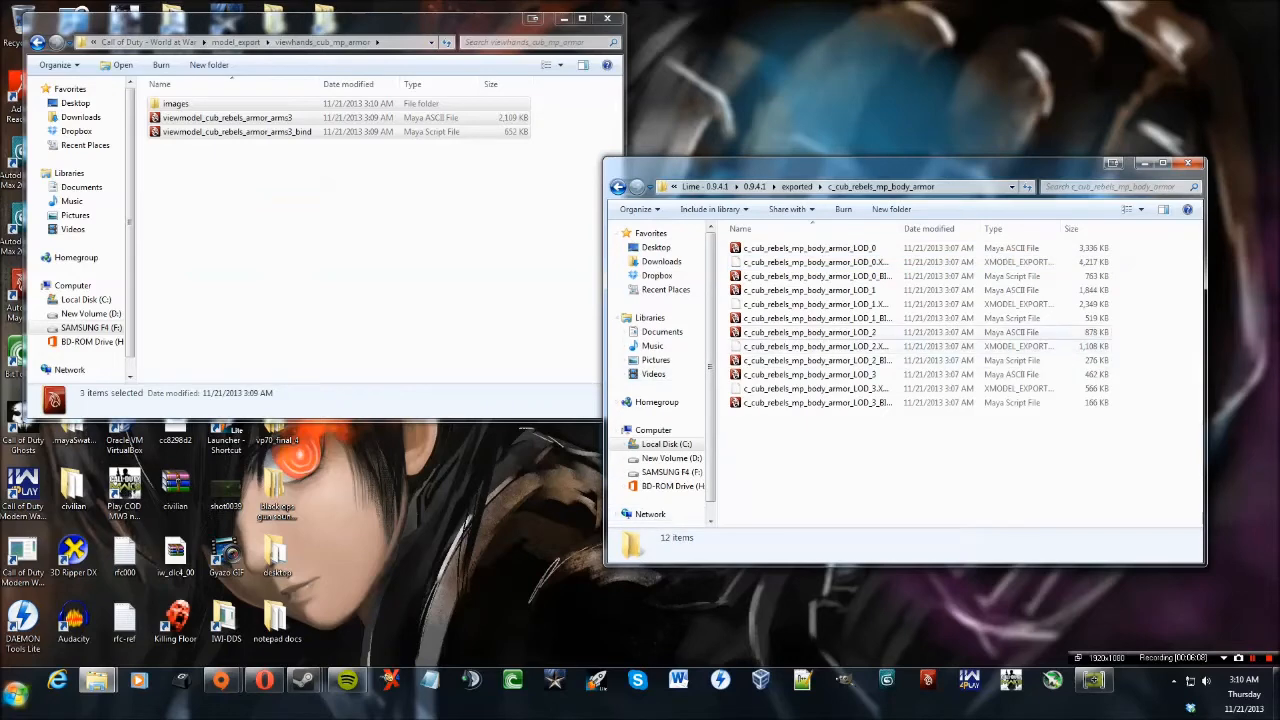
{"action": "left_click_drag", "start_coordinate": [1128, 282], "coordinate": [916, 237]}
{"action": "left_click_drag", "start_coordinate": [1154, 280], "coordinate": [972, 237]}
{"action": "left_click", "coordinate": [1150, 284]}
{"action": "left_click_drag", "start_coordinate": [910, 165], "coordinate": [949, 186]}
{"action": "left_click", "coordinate": [870, 283]}
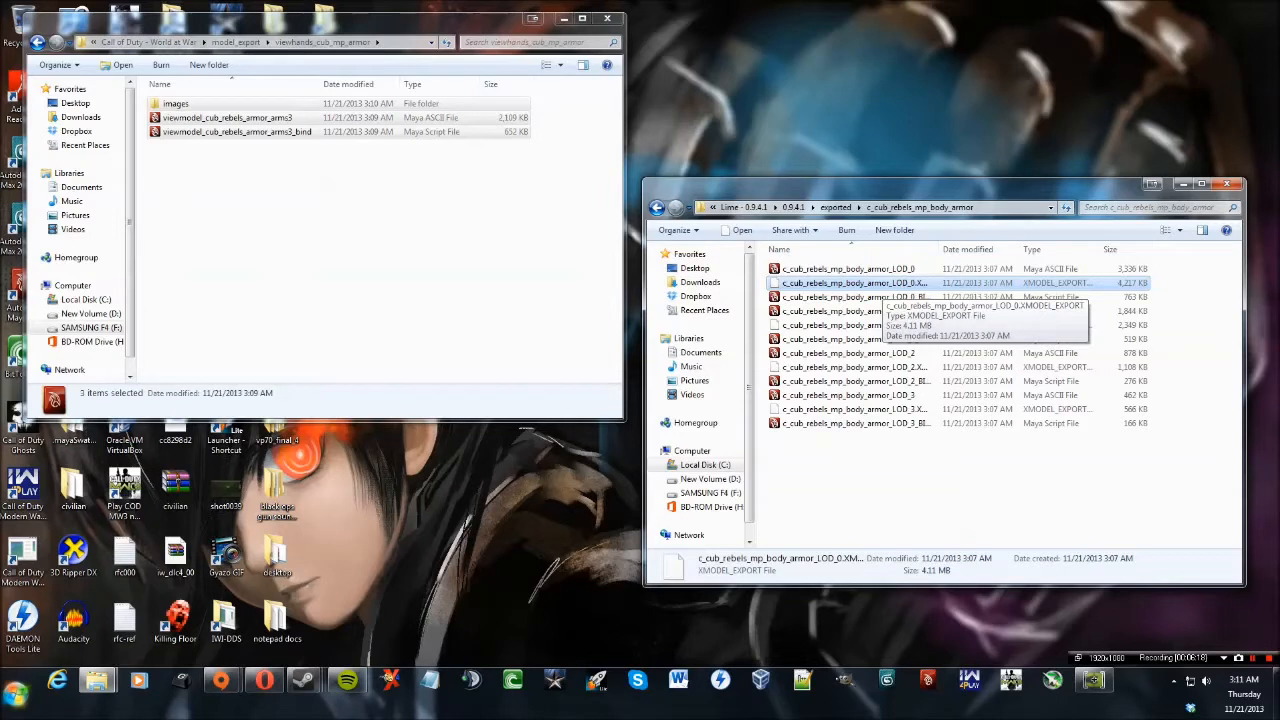
{"action": "left_click_drag", "start_coordinate": [1188, 298], "coordinate": [962, 264]}
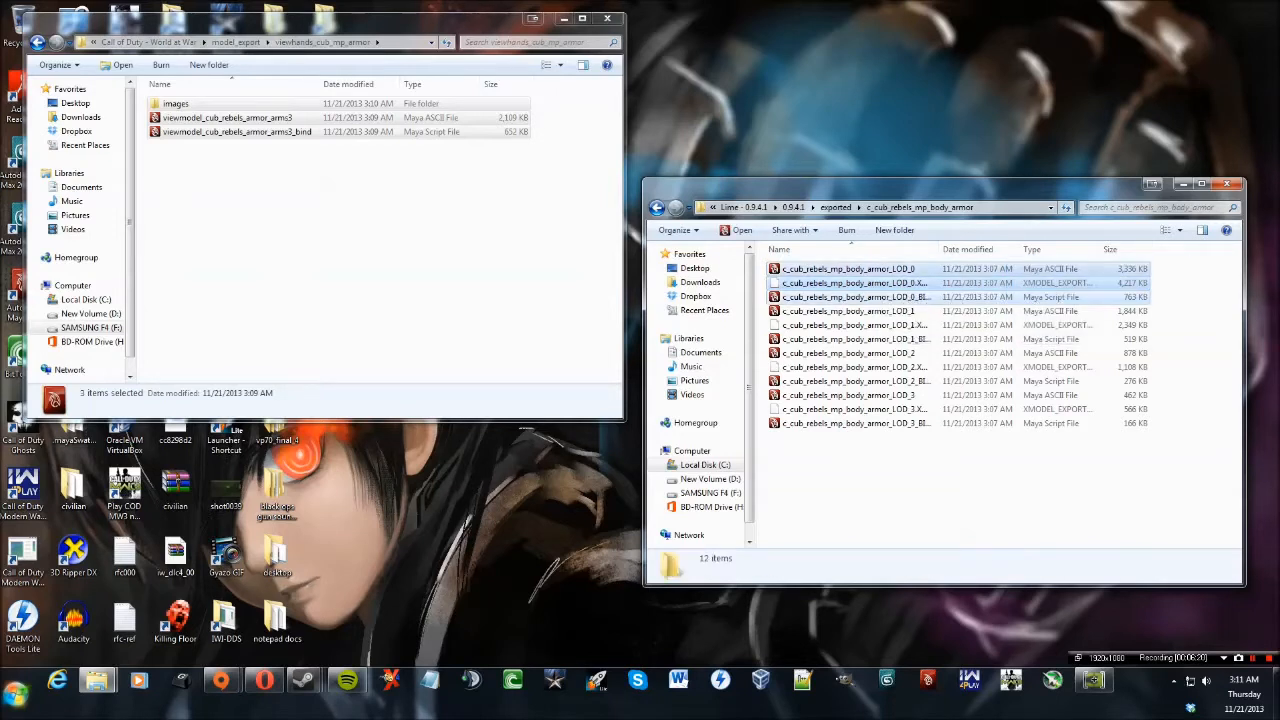
{"action": "left_click_drag", "start_coordinate": [1184, 301], "coordinate": [960, 258]}
{"action": "left_click", "coordinate": [1184, 300]}
{"action": "left_click_drag", "start_coordinate": [1178, 302], "coordinate": [1072, 258]}
{"action": "left_click", "coordinate": [1178, 300]}
Copy the c_cub_rebels_mp_body_armor_LOD_0 Maya ASCII file and its matching Maya script into the cub_mp_body_armor folder.
{"action": "left_click", "coordinate": [1070, 269]}
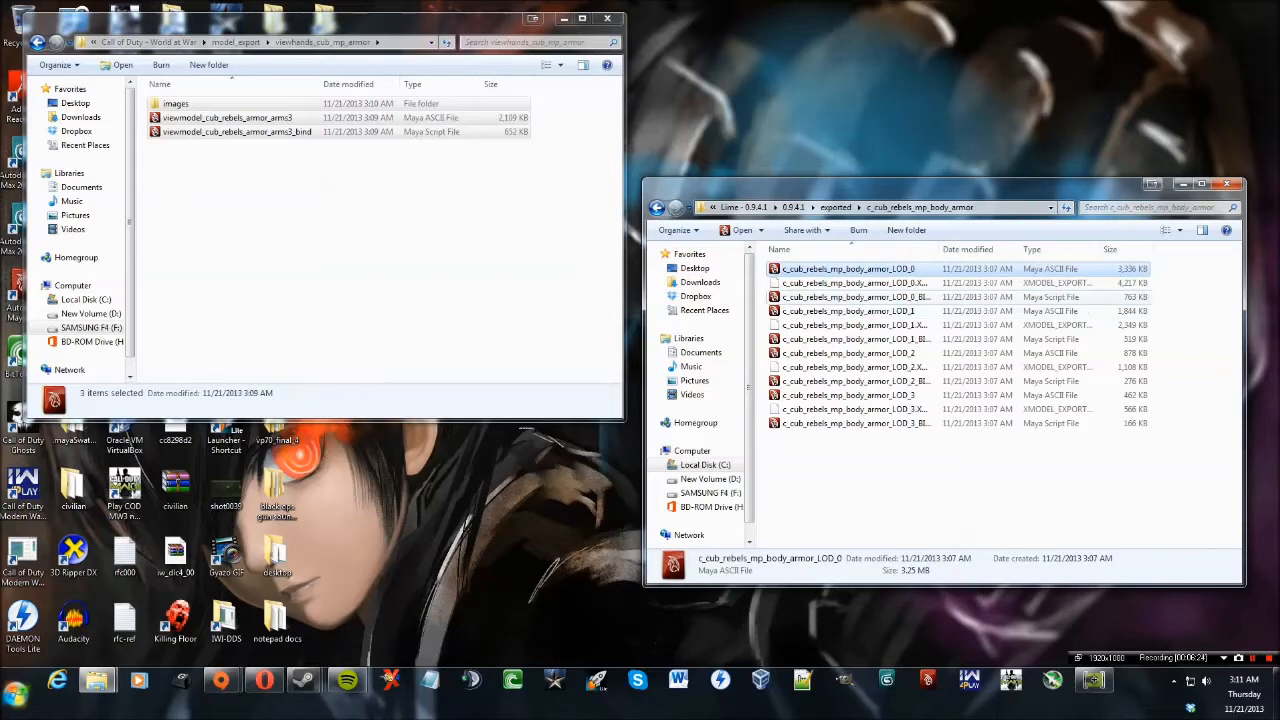
{"action": "left_click", "coordinate": [1100, 297], "text": "ctrl"}
{"action": "left_click", "coordinate": [236, 42]}
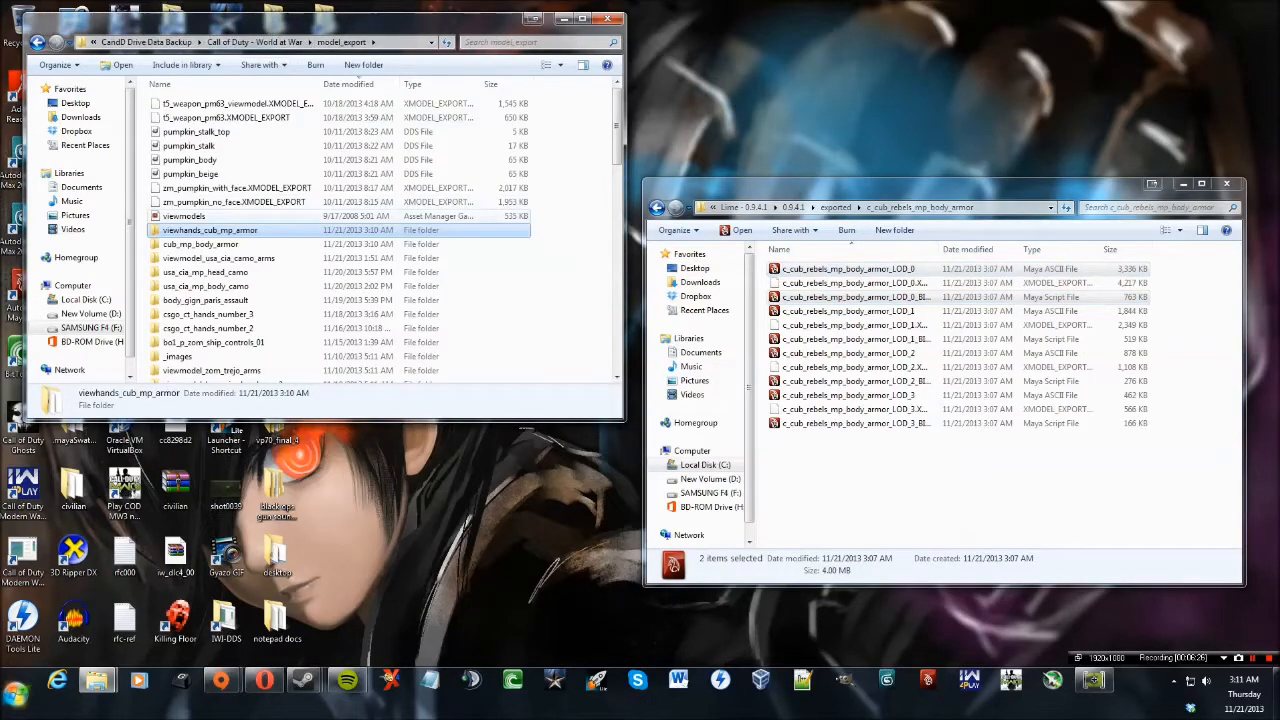
{"action": "double_click", "coordinate": [200, 244]}
{"action": "left_click", "coordinate": [236, 42]}
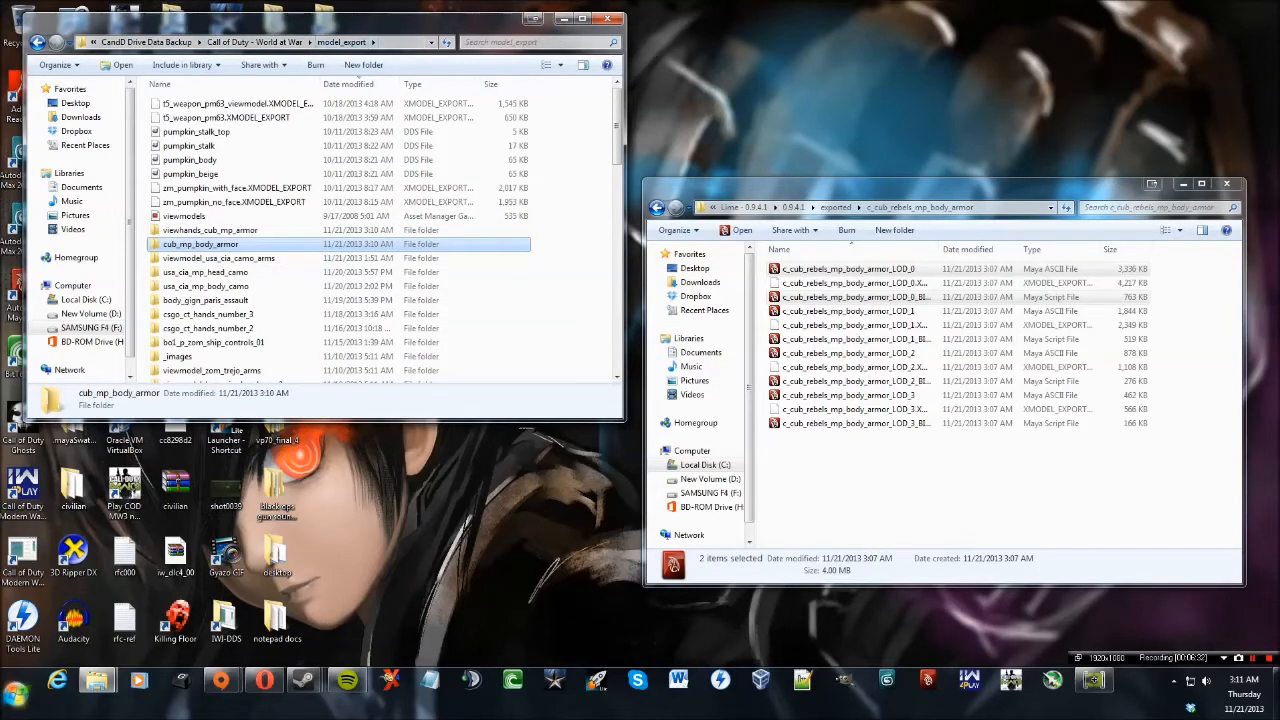
{"action": "key", "text": "Return"}
{"action": "left_click_drag", "start_coordinate": [848, 269], "coordinate": [435, 237]}
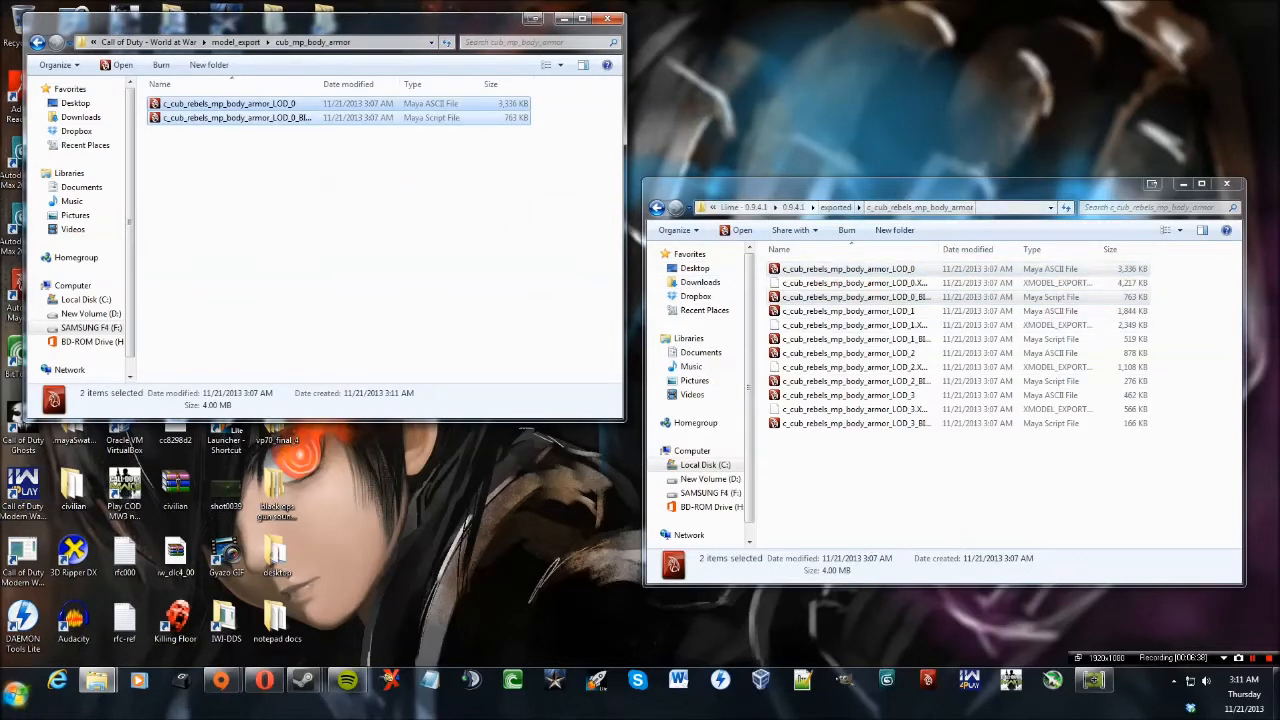
Open Lime's exported _images folder and select the eight textures from c_cub_rebels_mp_armor_c through skin_pore_detail_test.
{"action": "left_click", "coordinate": [836, 207]}
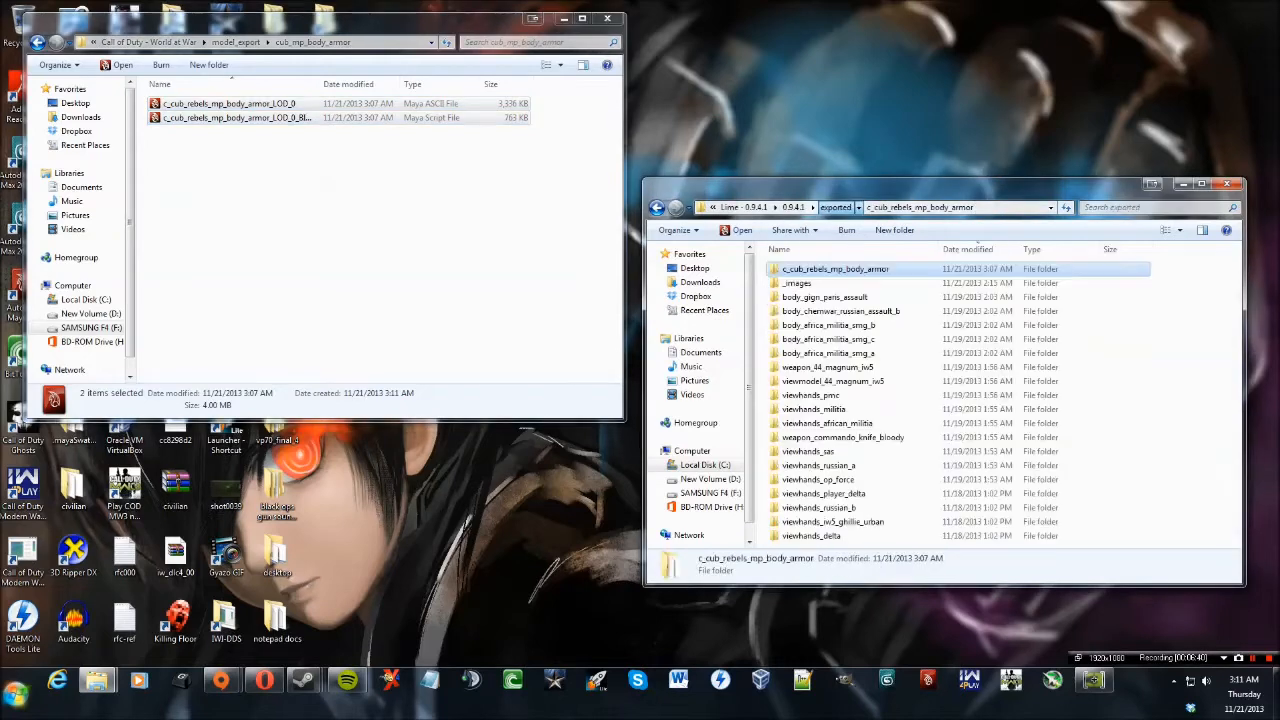
{"action": "double_click", "coordinate": [862, 283]}
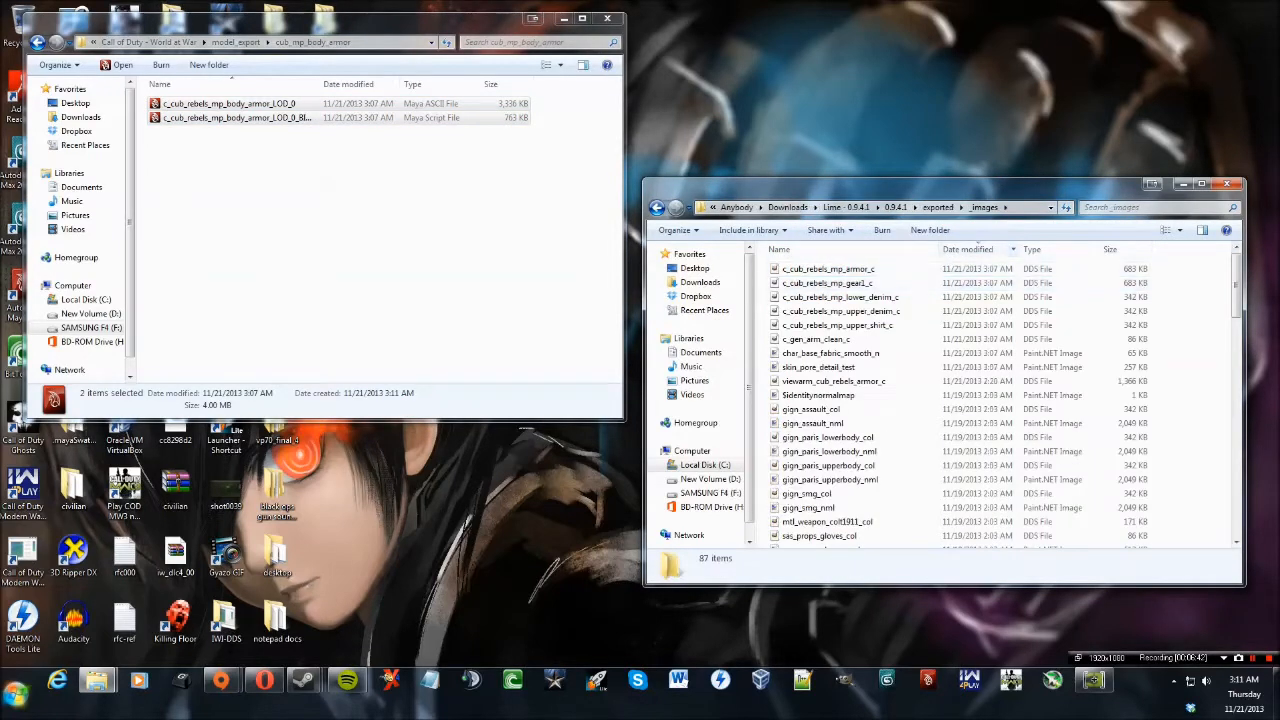
{"action": "scroll", "coordinate": [978, 241], "scroll_direction": "down", "scroll_amount": 15}
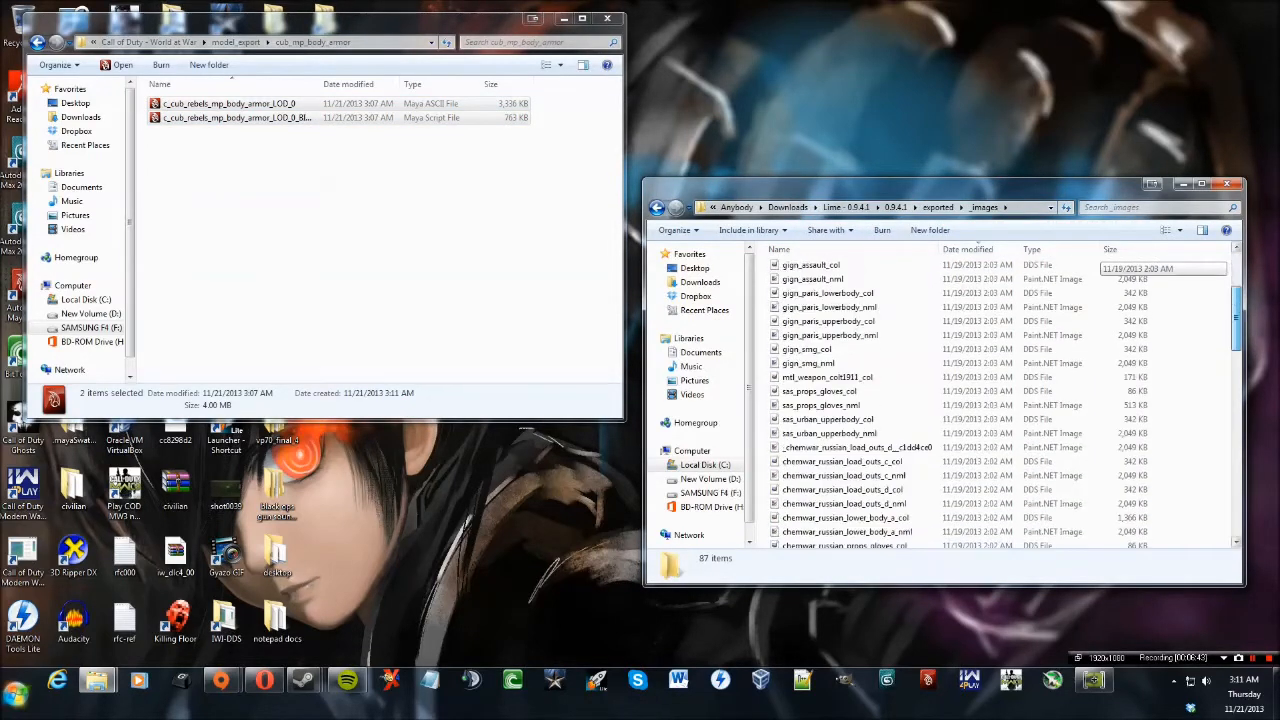
{"action": "scroll", "coordinate": [978, 241], "scroll_direction": "up", "scroll_amount": 15}
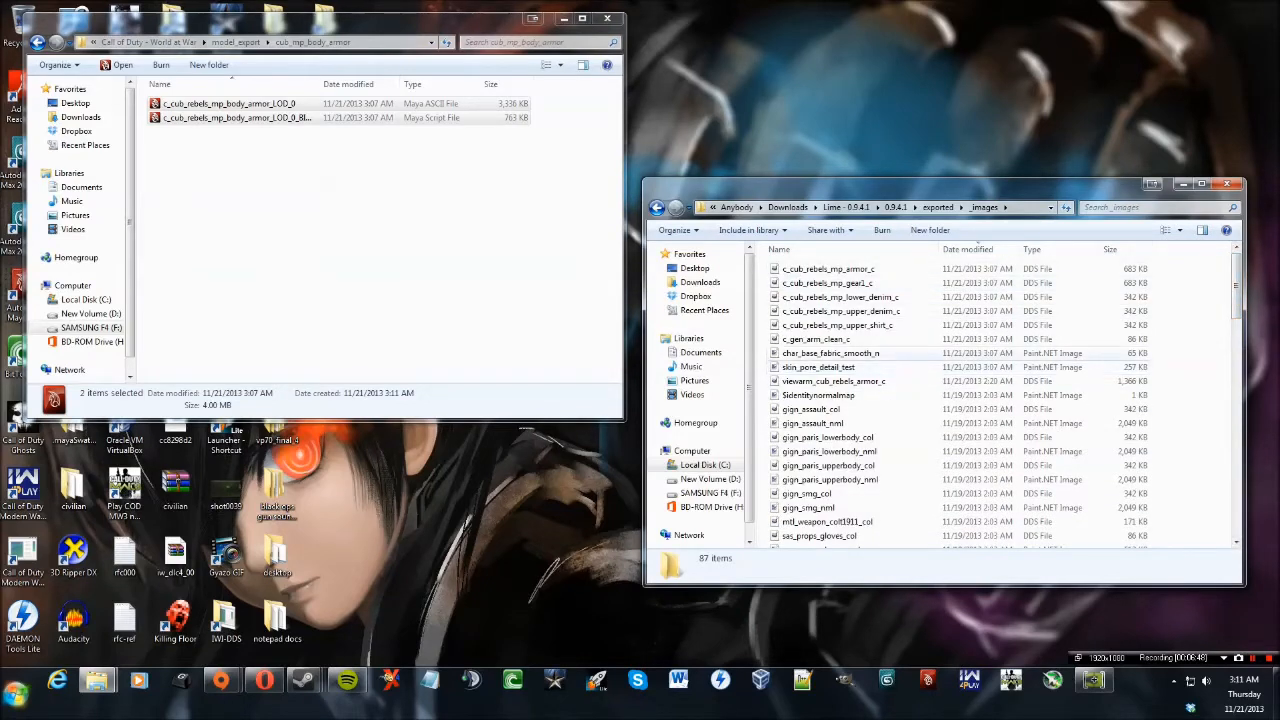
{"action": "left_click_drag", "start_coordinate": [863, 361], "coordinate": [863, 362]}
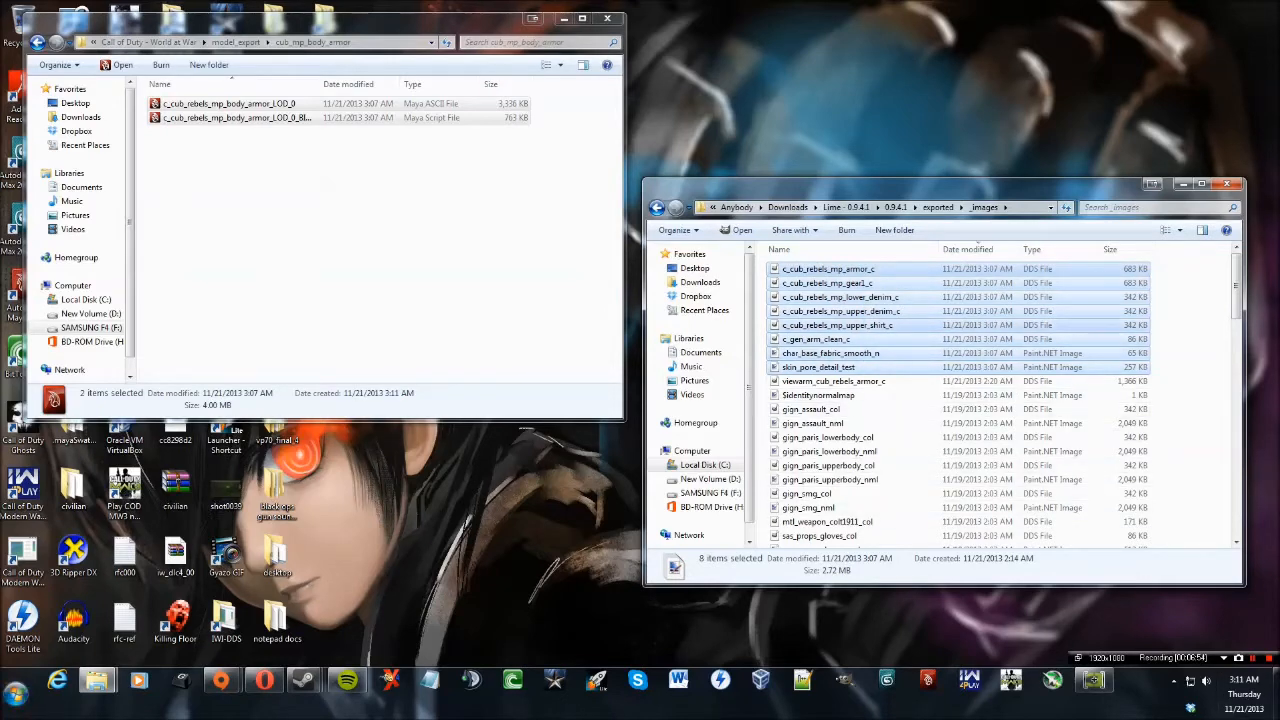
Create an images folder inside cub_mp_body_armor and copy the eight selected textures into it.
{"action": "right_click", "coordinate": [411, 168]}
{"action": "mouse_move", "coordinate": [444, 361]}
{"action": "left_click", "coordinate": [640, 362]}
{"action": "type", "text": "images"}
{"action": "key", "text": "Return"}
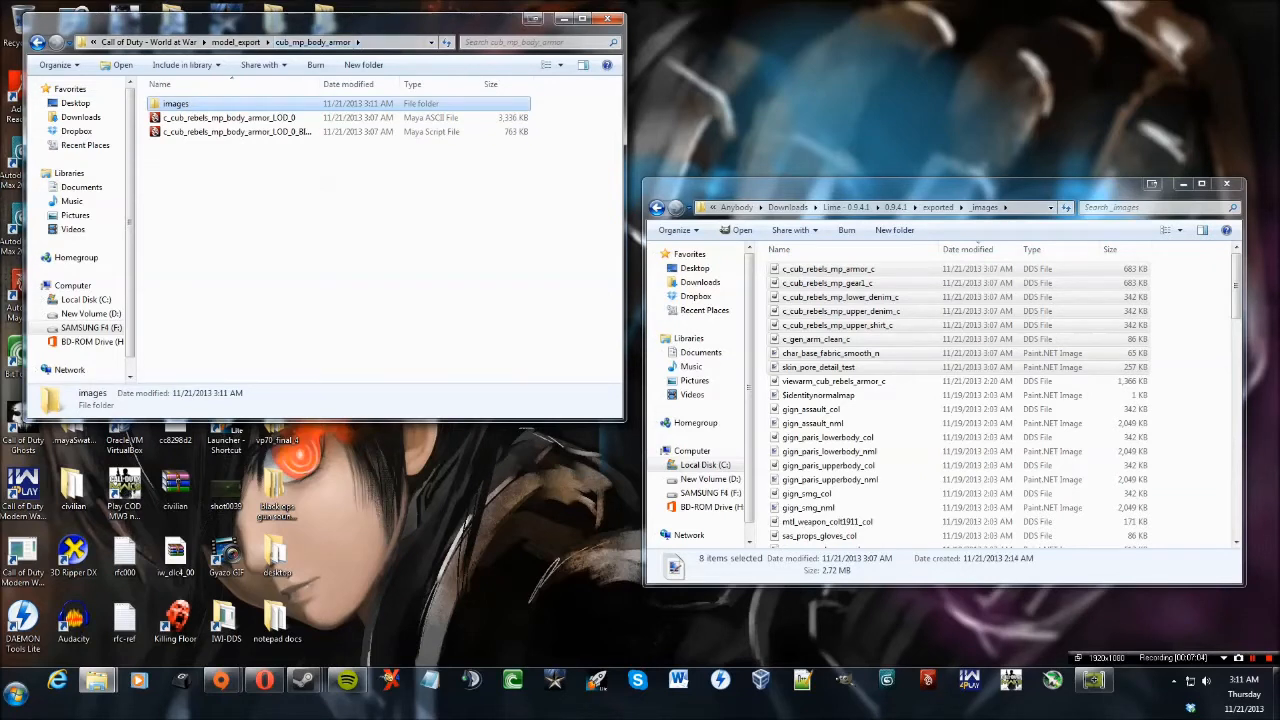
{"action": "key", "text": "Return"}
{"action": "left_click_drag", "start_coordinate": [835, 311], "coordinate": [455, 235]}
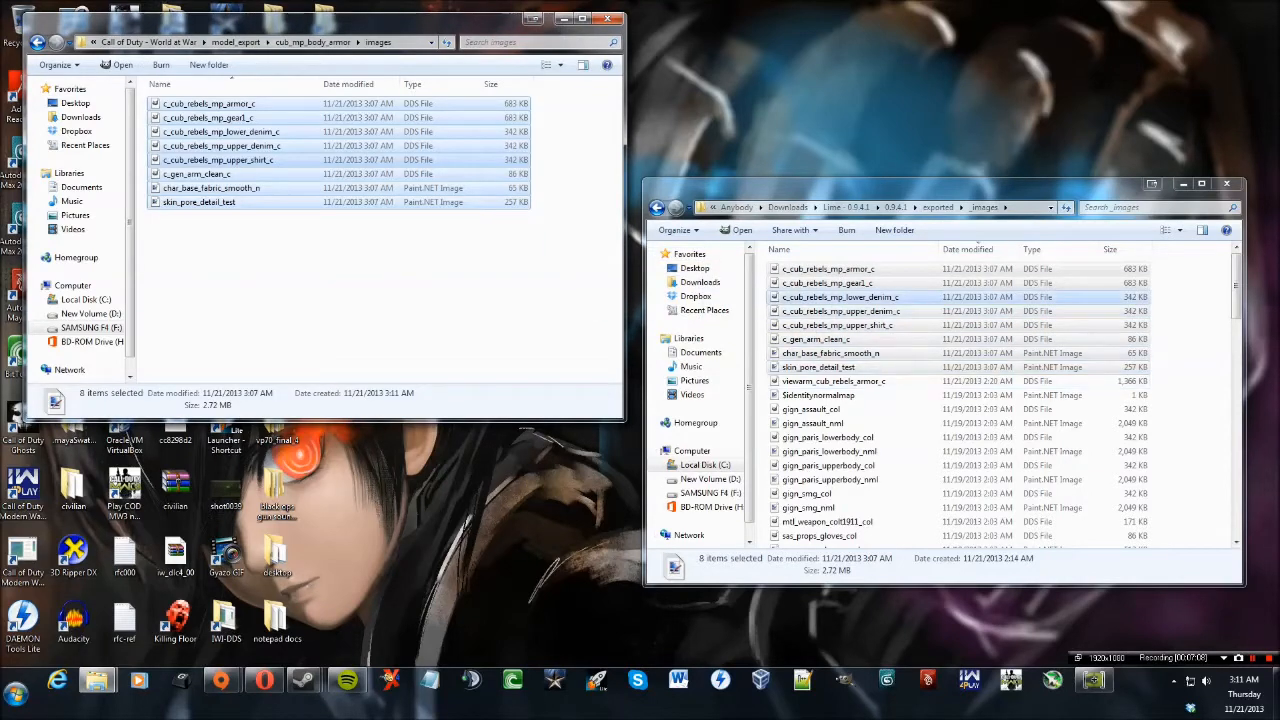
Go back from the new images folder through cub_mp_body_armor to the model_export folder.
{"action": "left_click_drag", "start_coordinate": [400, 262], "coordinate": [300, 100]}
{"action": "left_click", "coordinate": [350, 260]}
{"action": "left_click", "coordinate": [313, 42]}
{"action": "left_click_drag", "start_coordinate": [350, 239], "coordinate": [155, 94]}
{"action": "left_click", "coordinate": [300, 220]}
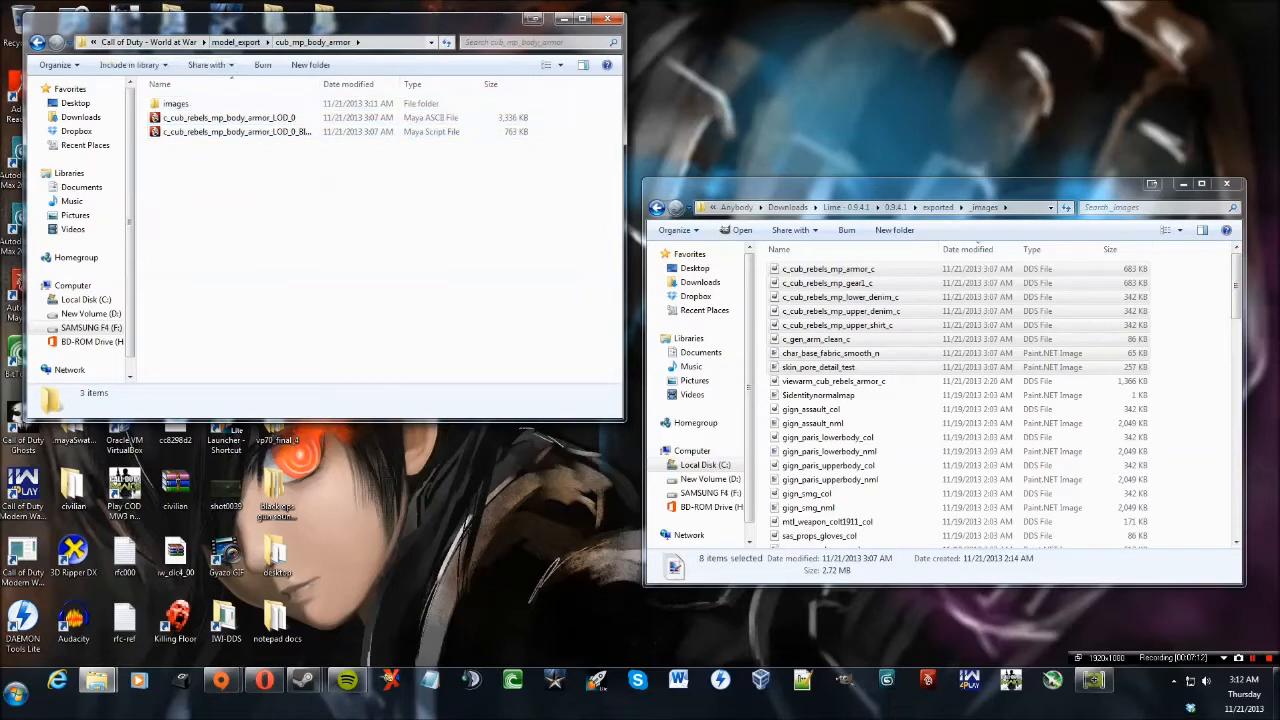
{"action": "left_click", "coordinate": [236, 42]}
Close the Lime folder window and move the model_export window to the middle of the desktop.
{"action": "left_click_drag", "start_coordinate": [838, 325], "coordinate": [836, 325]}
{"action": "left_click", "coordinate": [1195, 360]}
{"action": "left_click_drag", "start_coordinate": [1196, 356], "coordinate": [1060, 268]}
{"action": "left_click", "coordinate": [1190, 315]}
{"action": "left_click", "coordinate": [938, 207]}
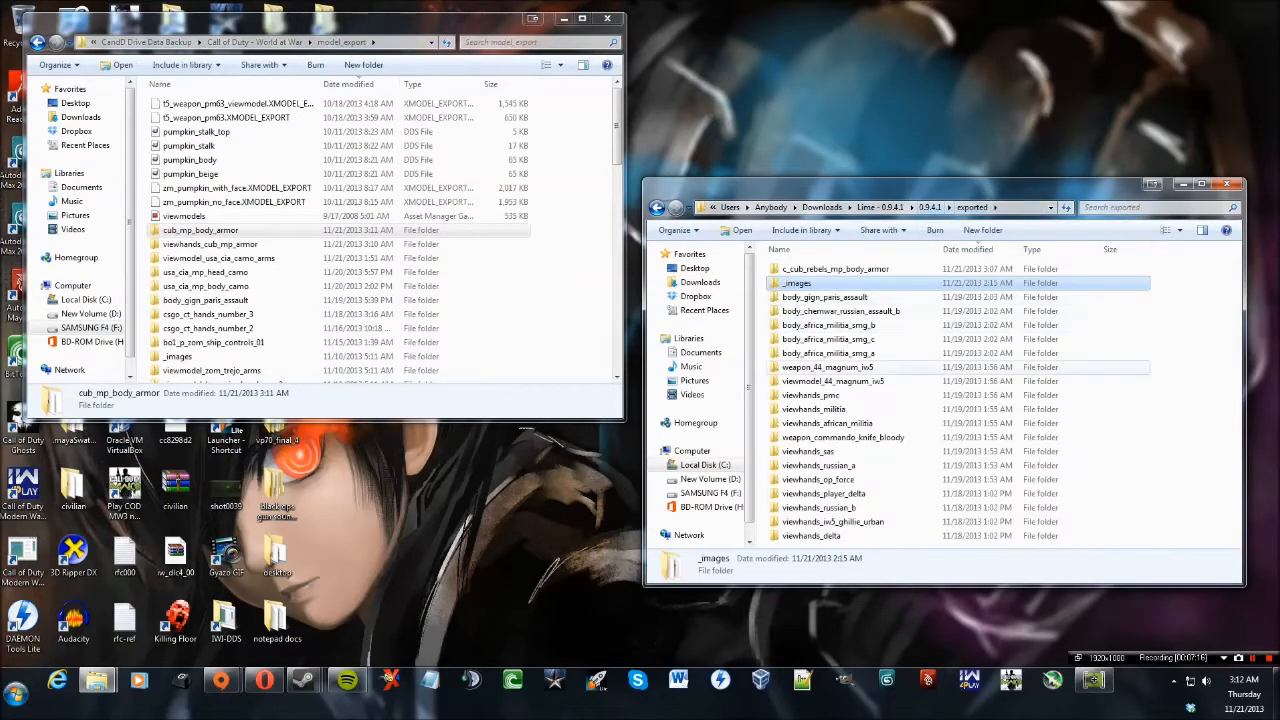
{"action": "left_click", "coordinate": [930, 207]}
{"action": "left_click_drag", "start_coordinate": [934, 186], "coordinate": [906, 127]}
{"action": "left_click", "coordinate": [1198, 125]}
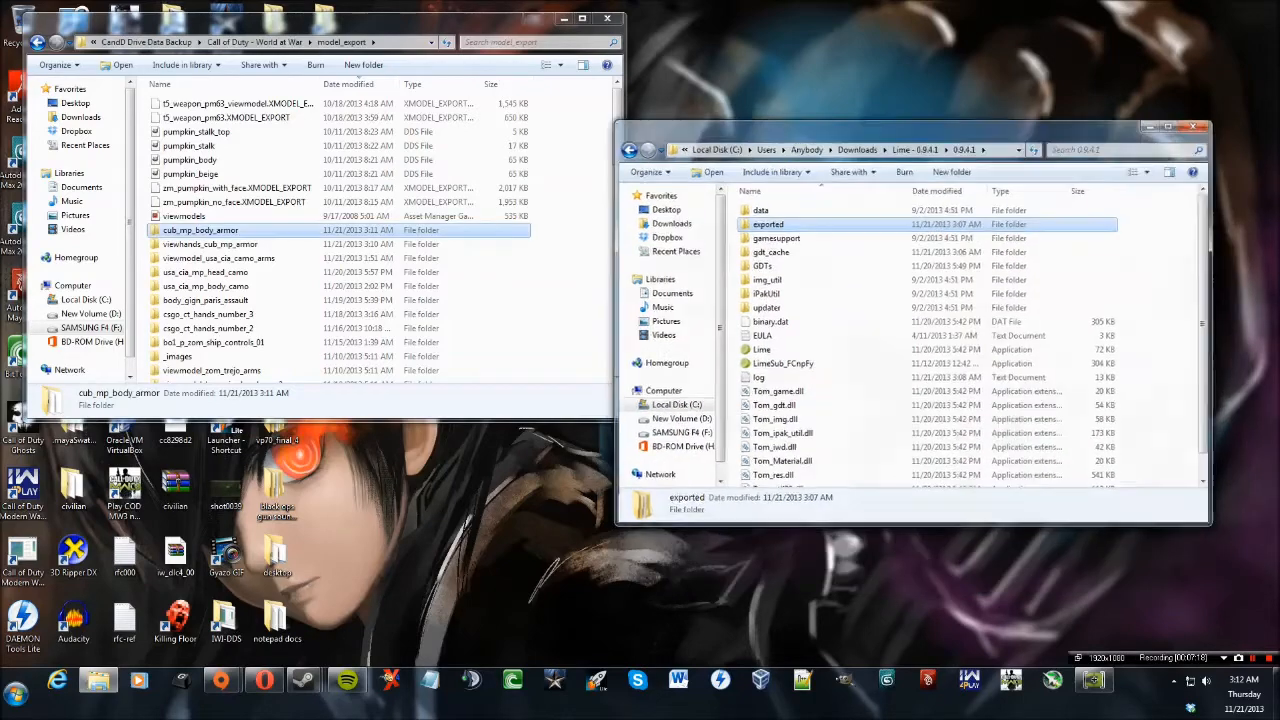
{"action": "left_click_drag", "start_coordinate": [438, 20], "coordinate": [793, 69]}
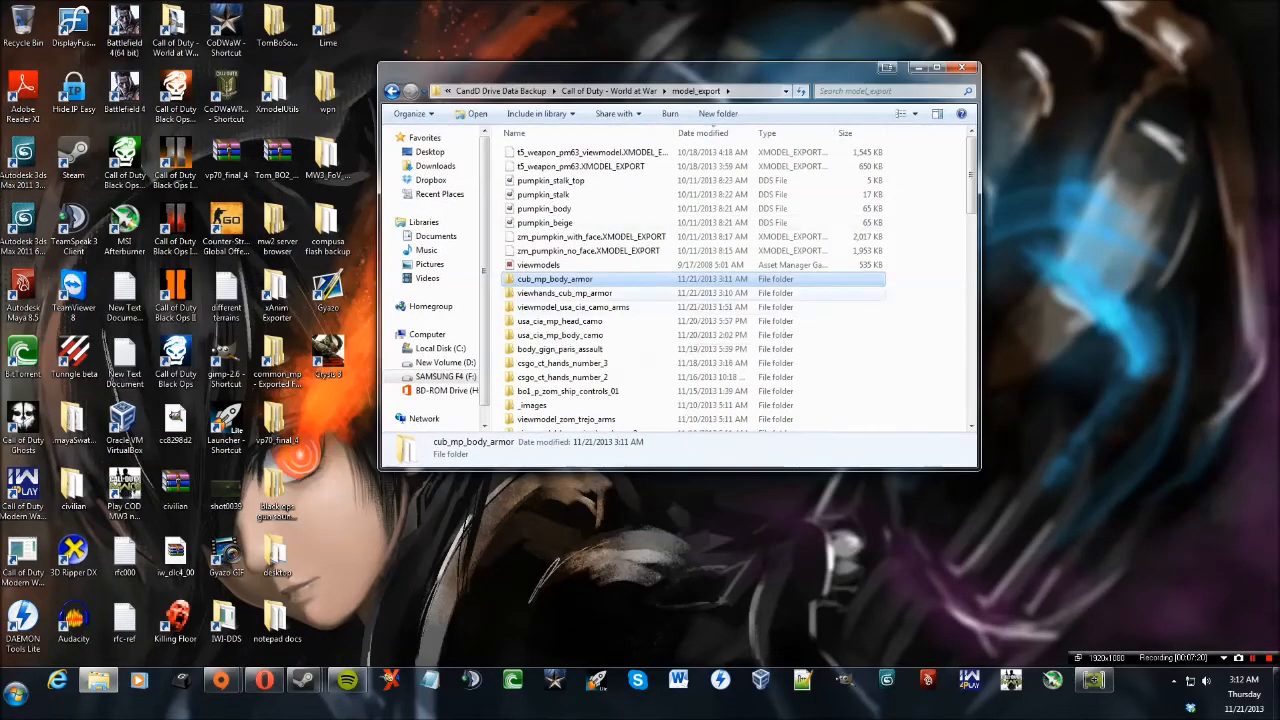
Open c_cub_rebels_mp_body_armor_LOD_0 from the cub_mp_body_armor folder in Maya and maximize the Maya window.
{"action": "left_click", "coordinate": [565, 293]}
{"action": "left_click", "coordinate": [565, 279]}
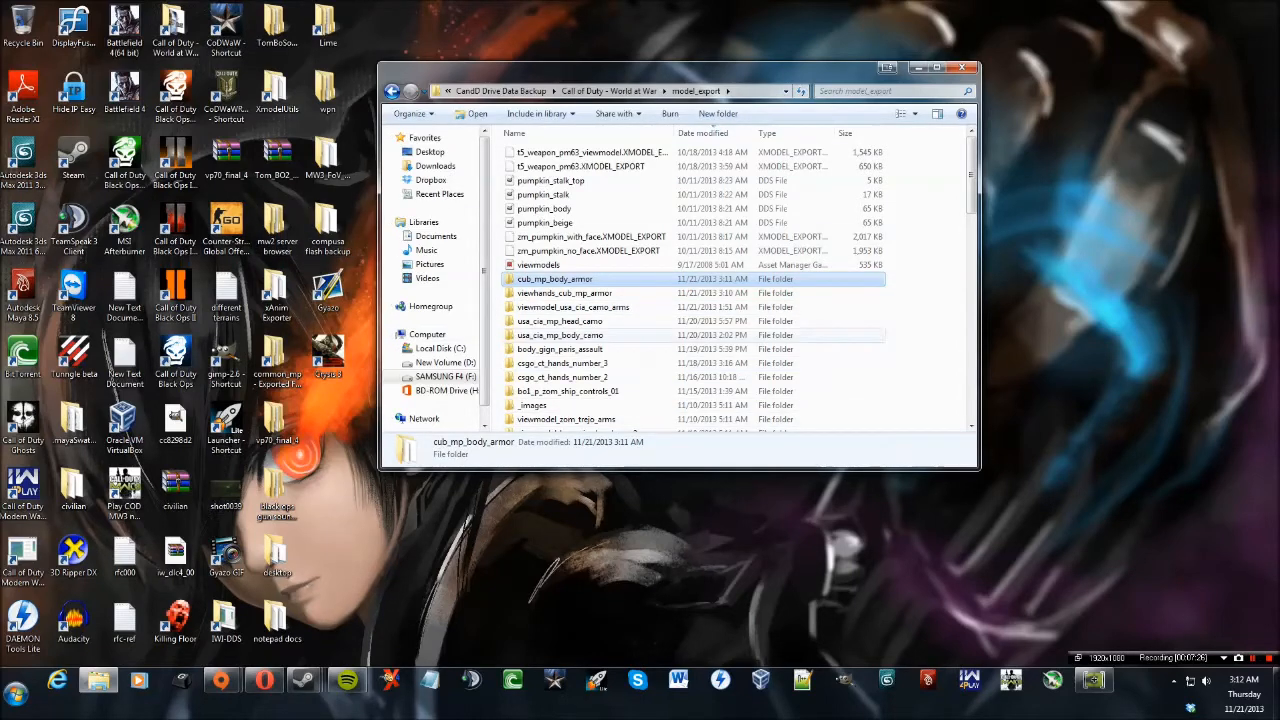
{"action": "key", "text": "Down"}
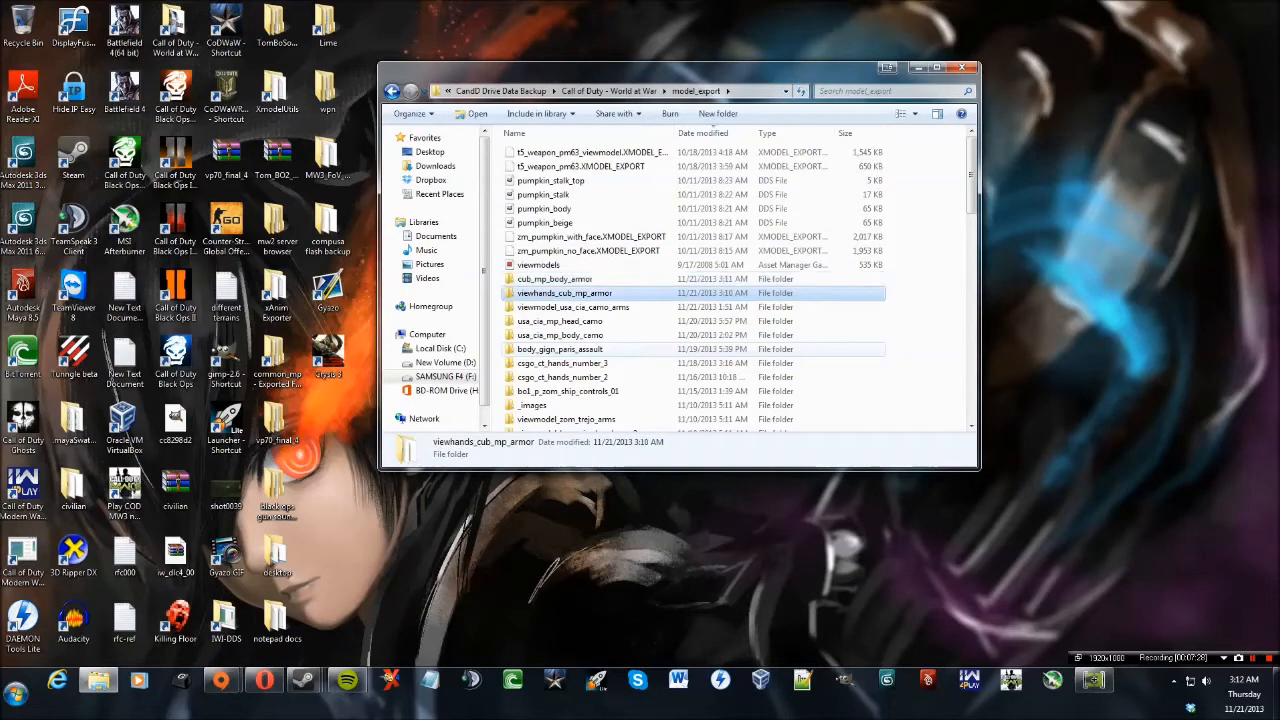
{"action": "key", "text": "Up"}
{"action": "key", "text": "Return"}
{"action": "key", "text": "Down"}
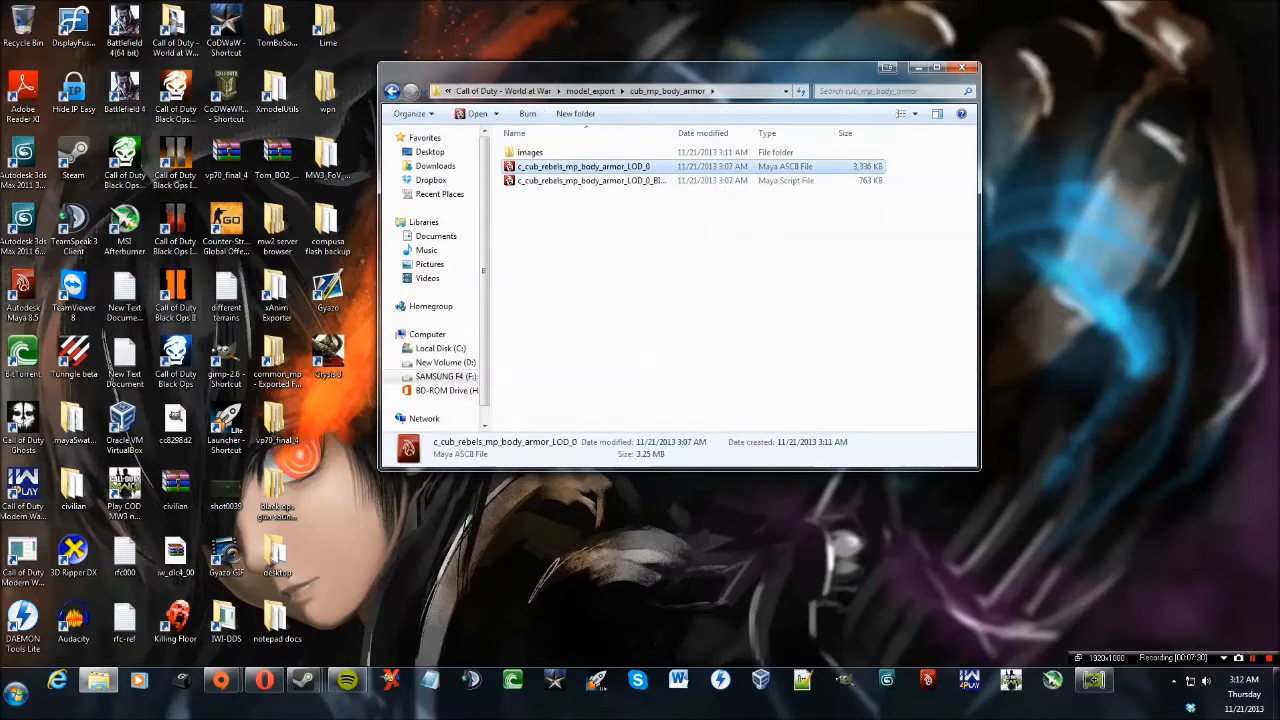
{"action": "key", "text": "Return"}
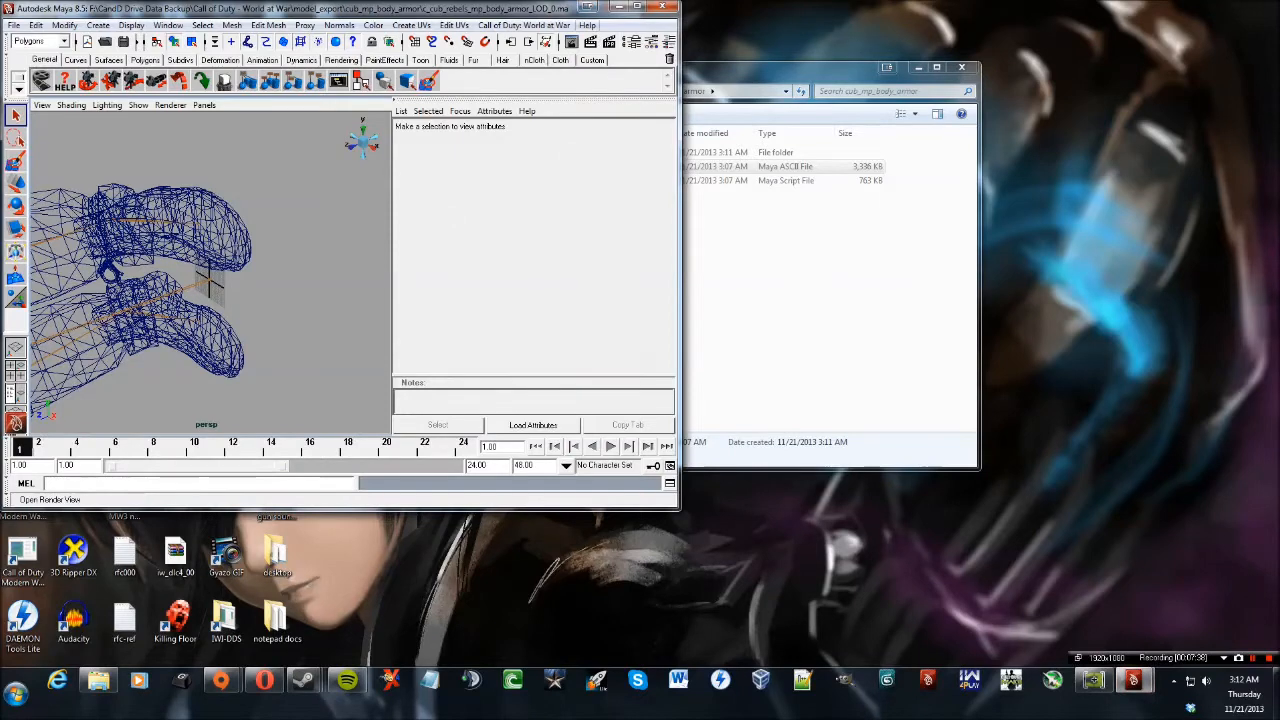
{"action": "left_click", "coordinate": [638, 7]}
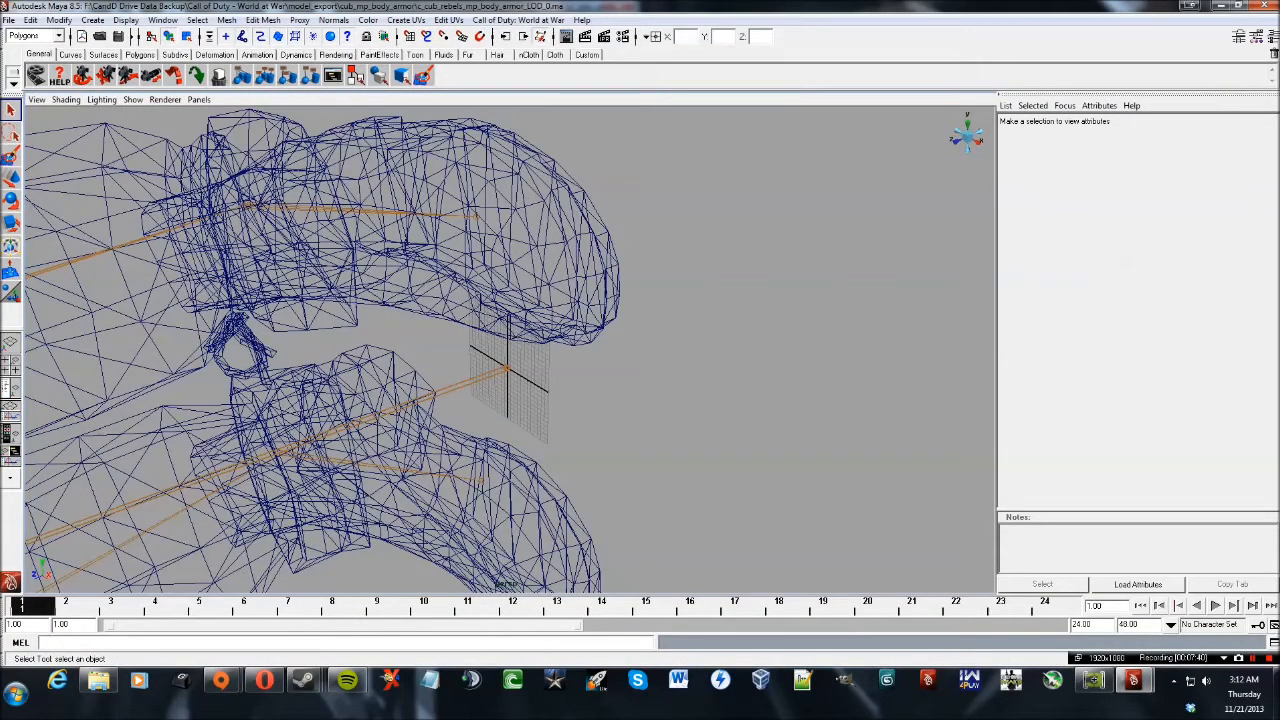
Run the c_cub_rebels_mp_body_armor_LOD_0_BIND script from the file window on the open Maya scene, then clear the selection.
{"action": "left_click", "coordinate": [98, 680]}
{"action": "left_click", "coordinate": [590, 181]}
{"action": "left_click_drag", "start_coordinate": [620, 70], "coordinate": [1213, 171]}
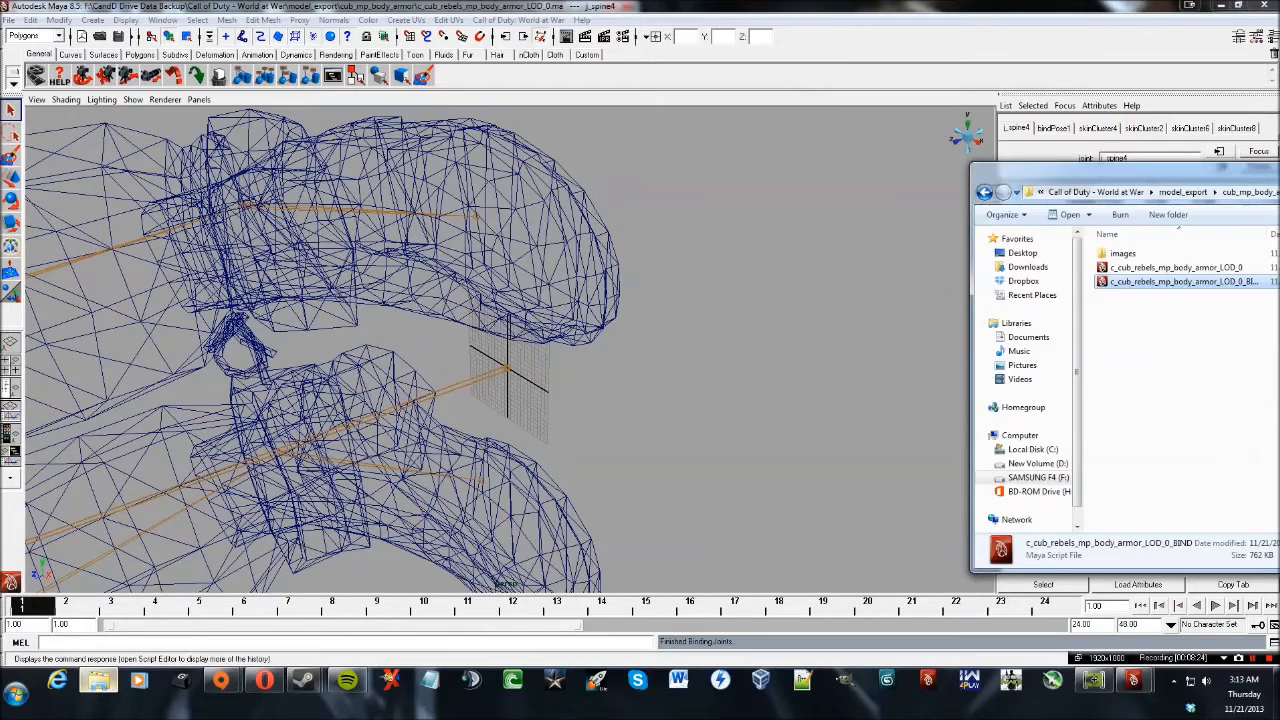
{"action": "left_click", "coordinate": [765, 335]}
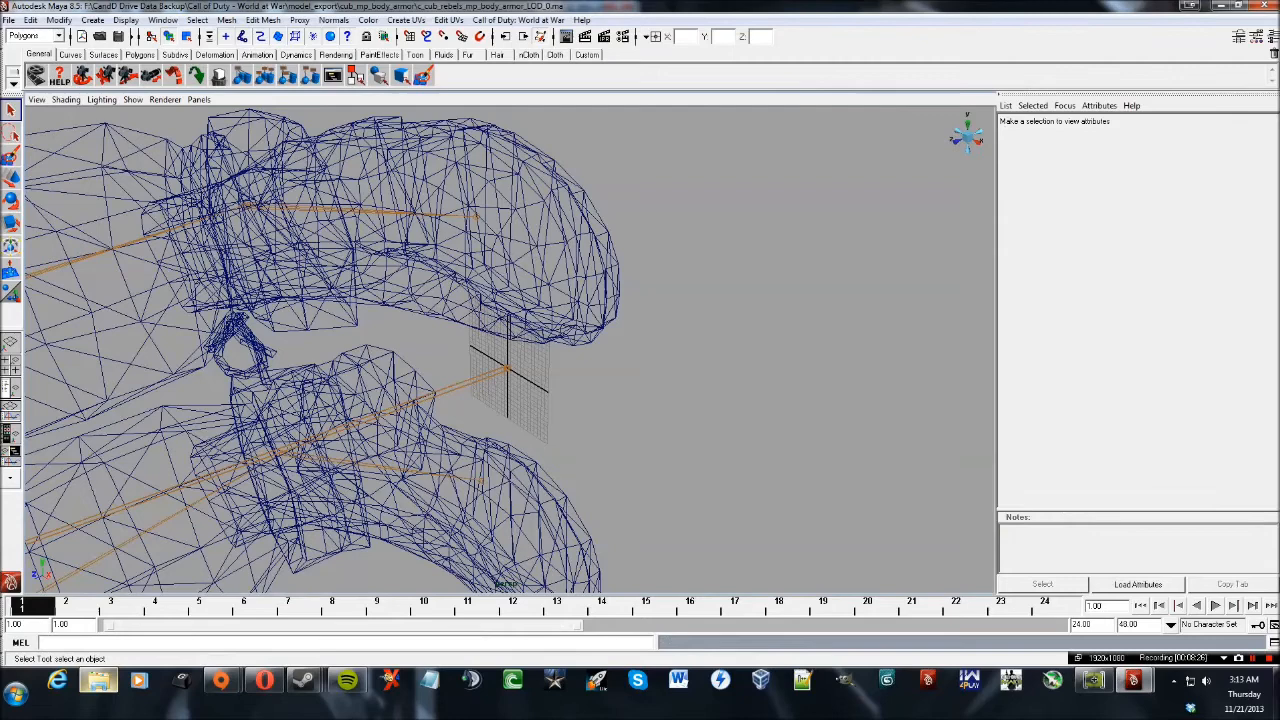
View the whole body armor model with smooth shading and show the Outliner beside the perspective view.
{"action": "left_click", "coordinate": [967, 138]}
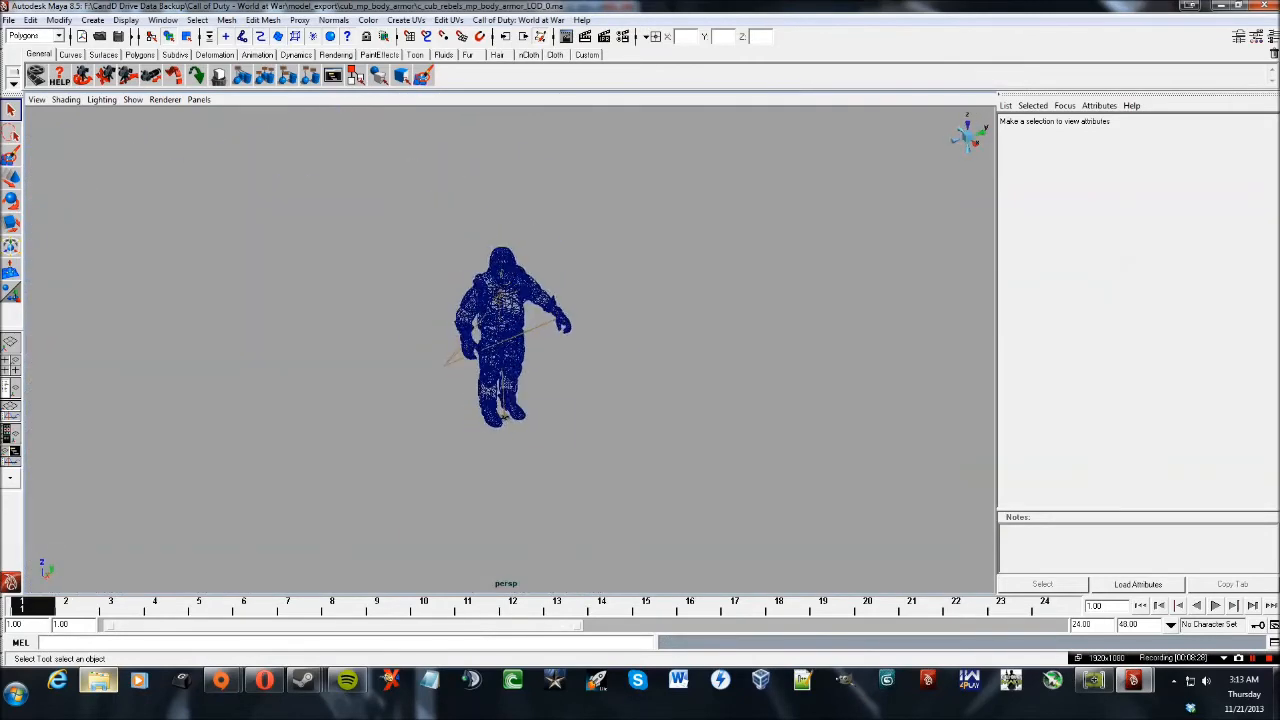
{"action": "key", "text": "5"}
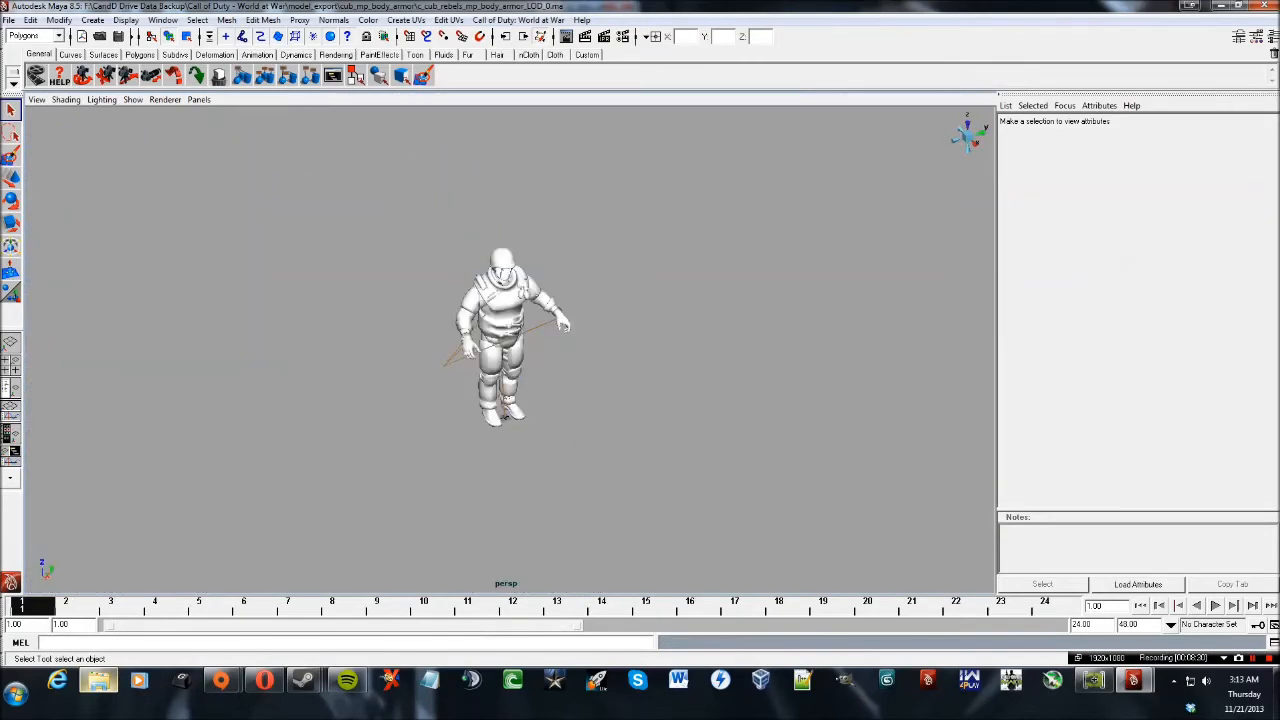
{"action": "key", "text": "4"}
{"action": "key", "text": "5"}
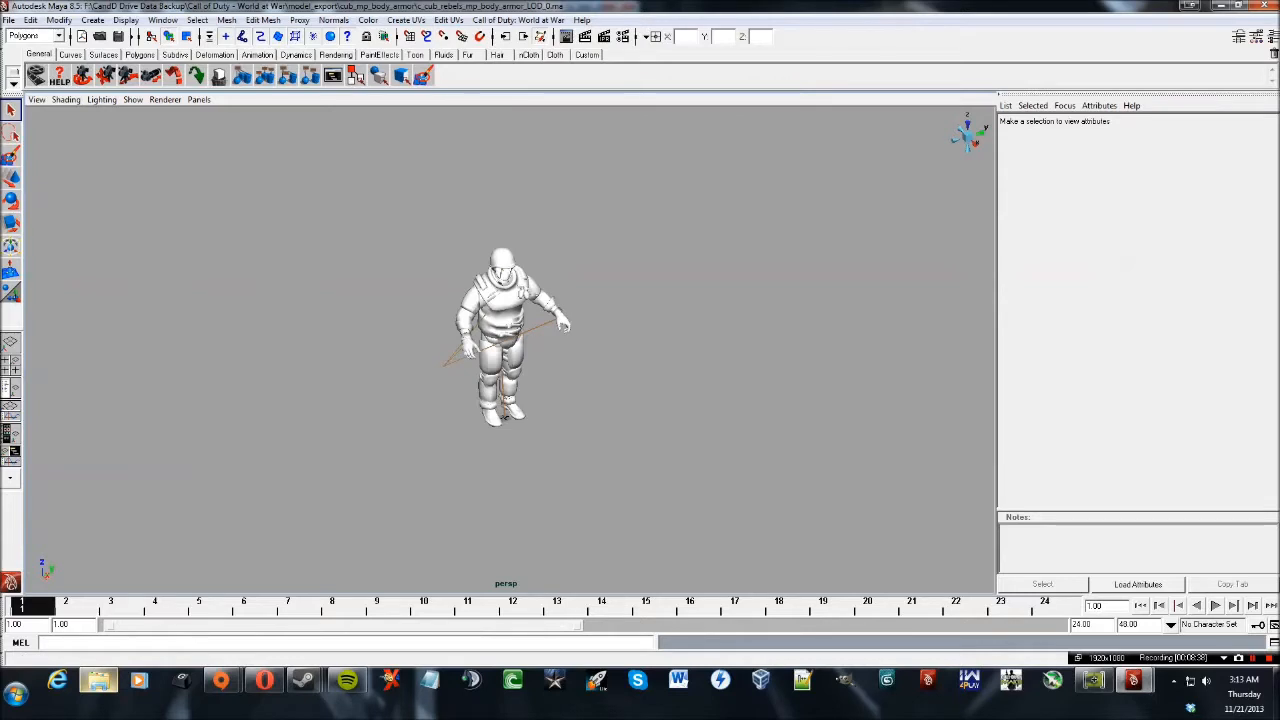
{"action": "left_click", "coordinate": [162, 20]}
{"action": "left_click", "coordinate": [198, 20]}
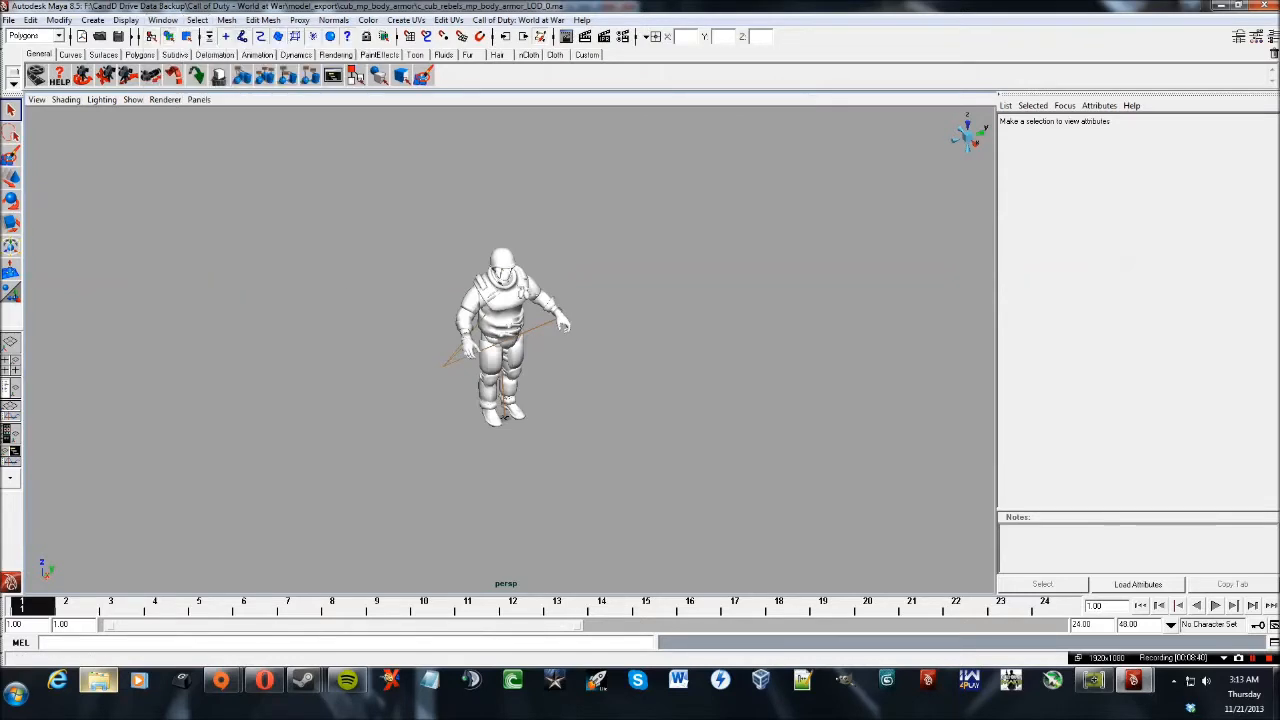
{"action": "left_click", "coordinate": [11, 387]}
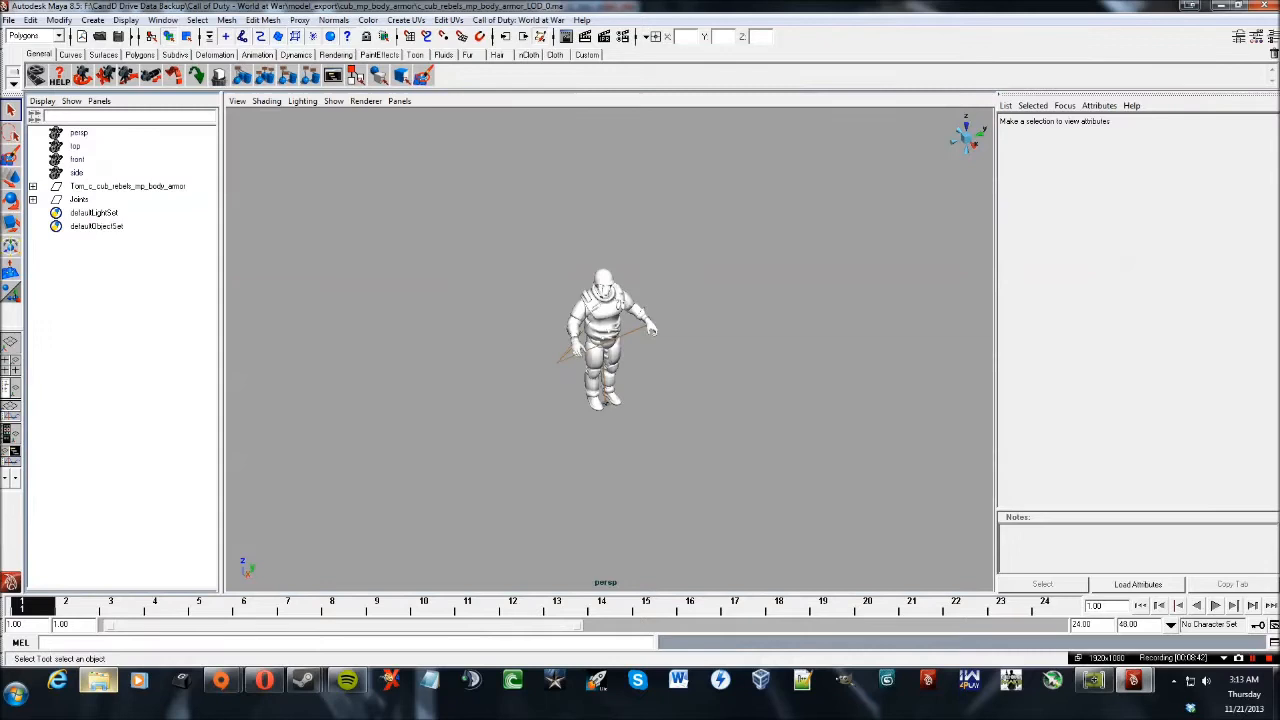
{"action": "left_click", "coordinate": [127, 186]}
{"action": "left_click", "coordinate": [127, 300]}
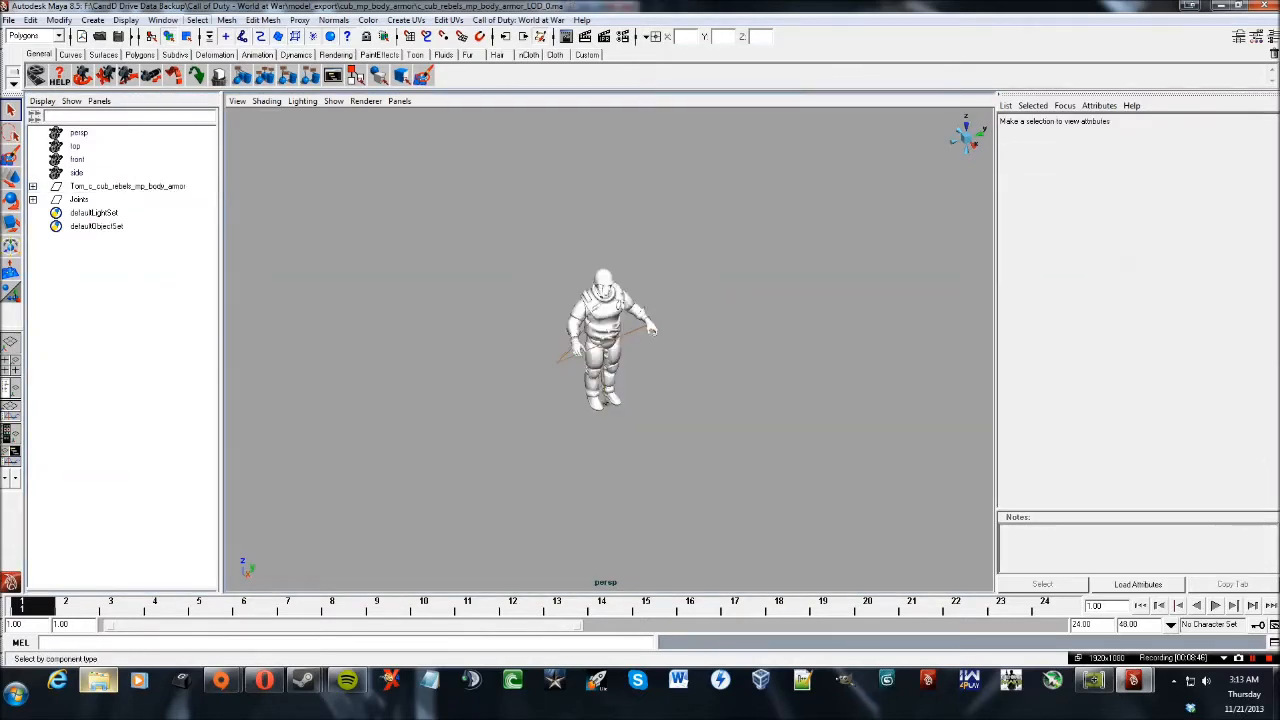
Open Hypershade and examine the image path of the bo1_mtl_c_cub_rebels_mp_armor material's file texture.
{"action": "left_click", "coordinate": [163, 20]}
{"action": "mouse_move", "coordinate": [200, 49]}
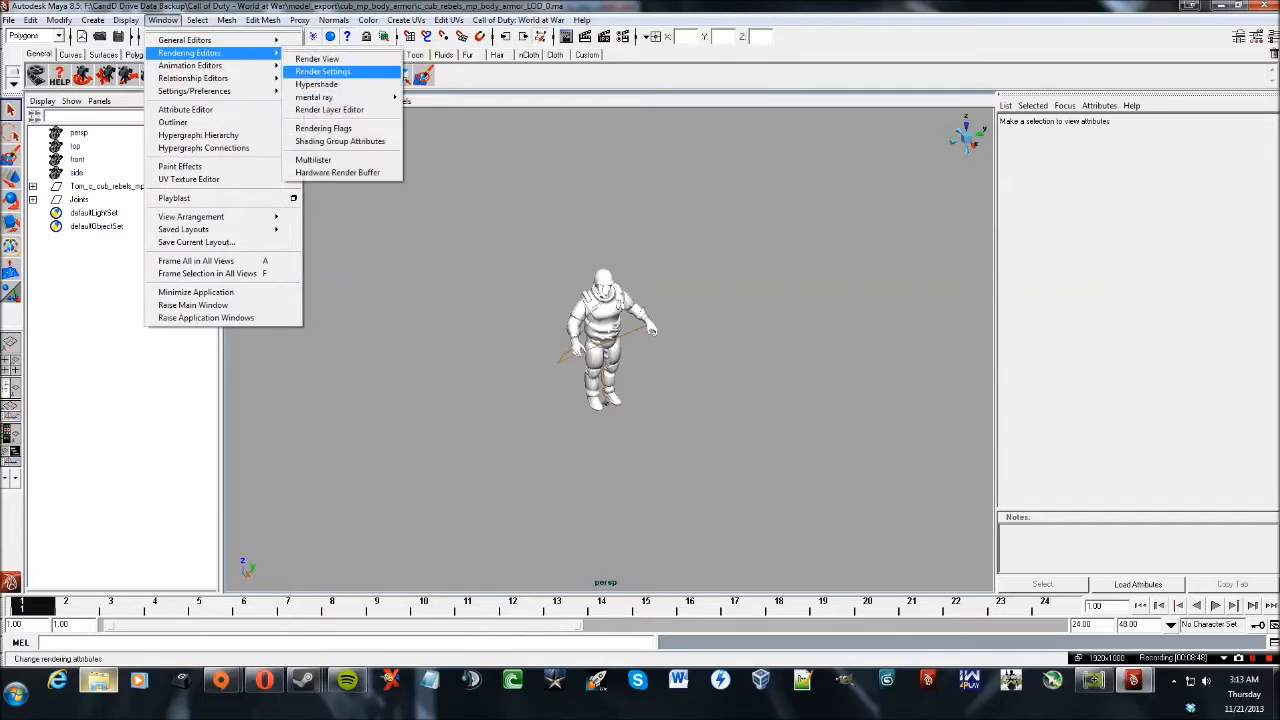
{"action": "left_click", "coordinate": [318, 80]}
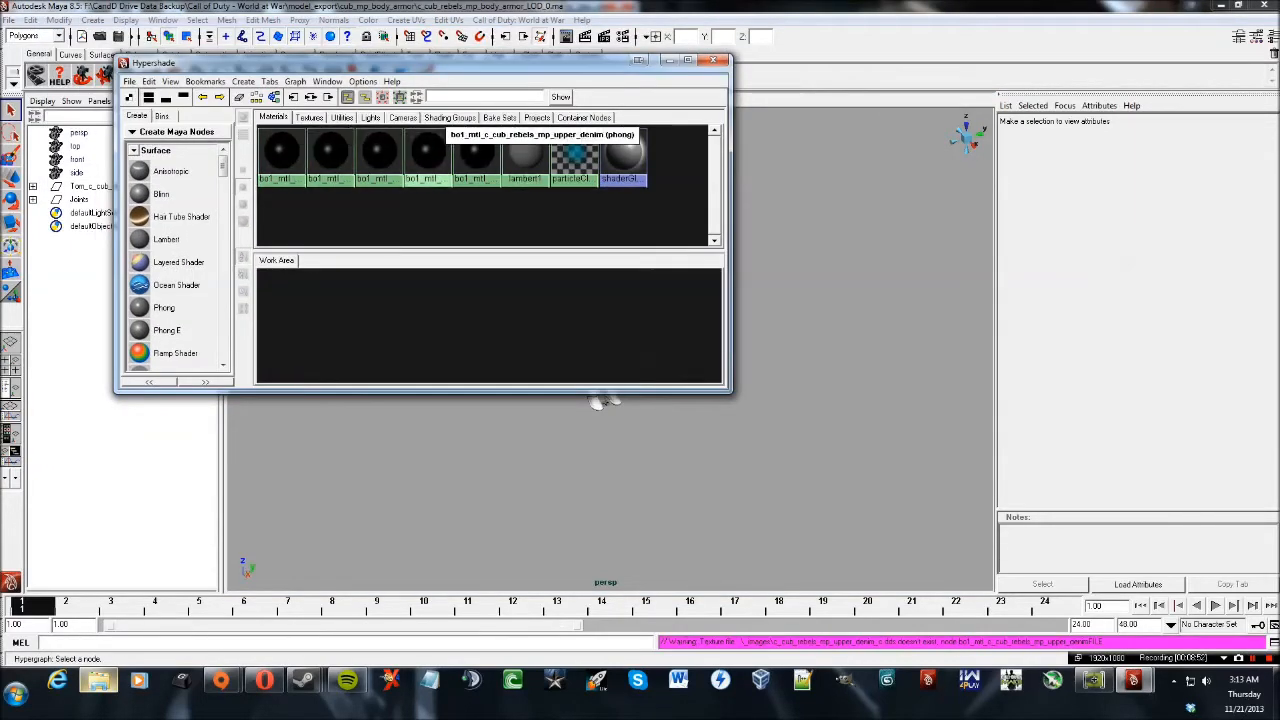
{"action": "left_click", "coordinate": [282, 152]}
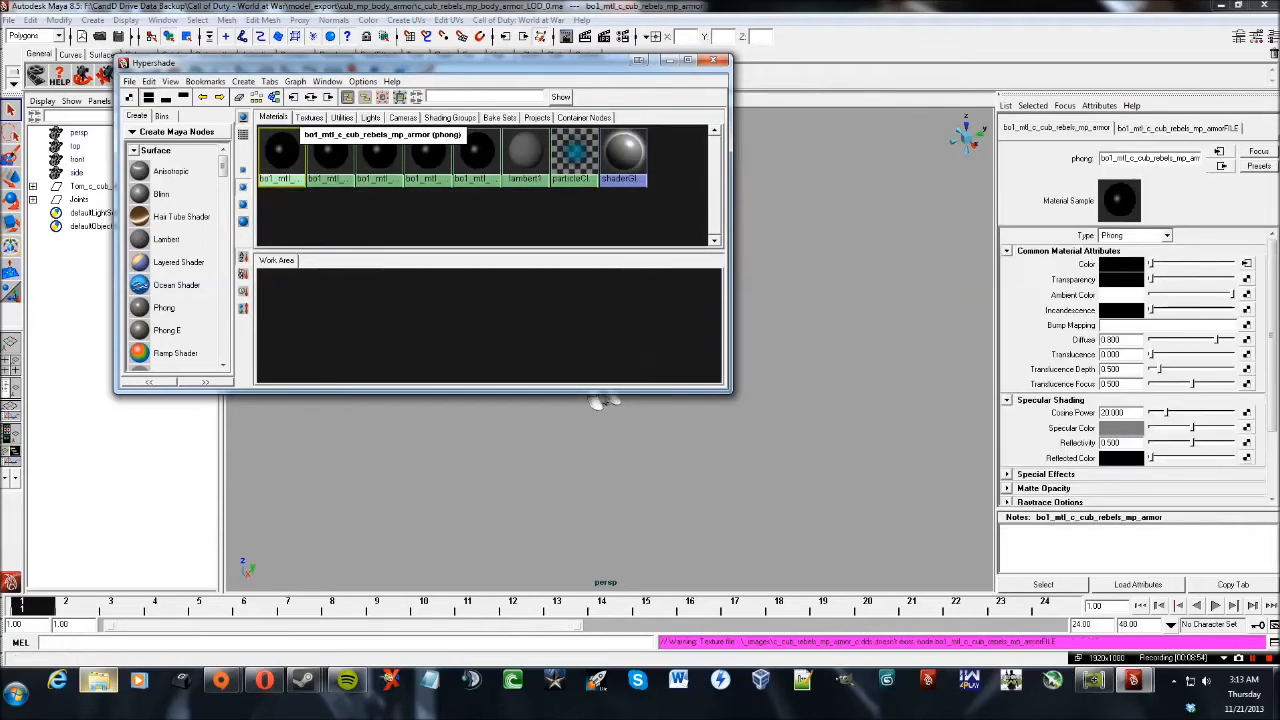
{"action": "left_click", "coordinate": [1178, 128]}
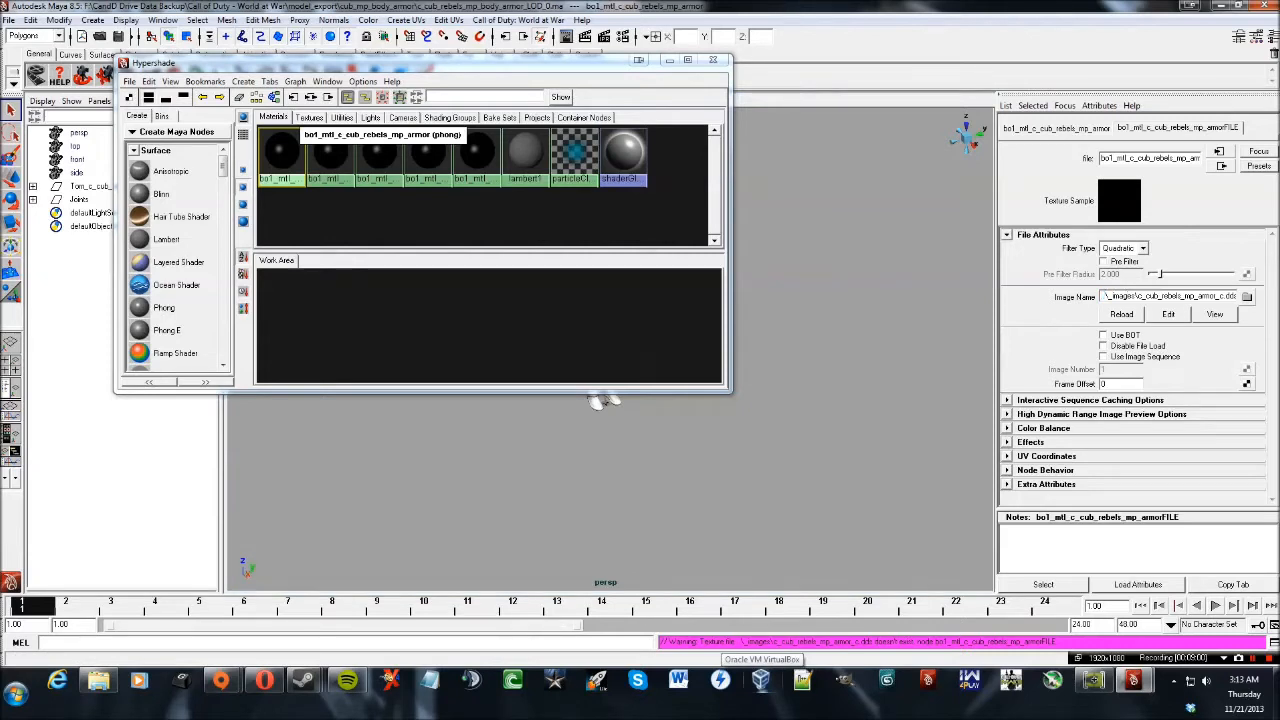
{"action": "left_click", "coordinate": [1184, 296]}
{"action": "left_click_drag", "start_coordinate": [1136, 296], "coordinate": [1236, 296]}
{"action": "left_click", "coordinate": [1215, 296]}
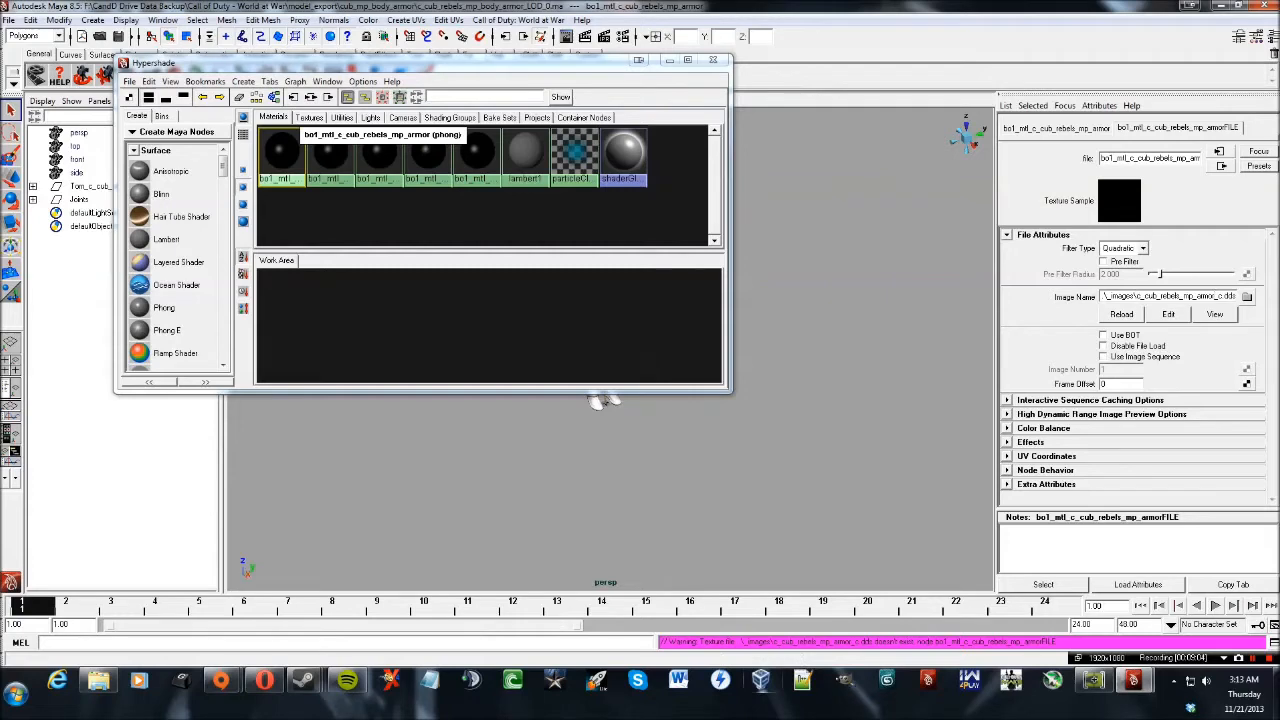
Minimize Hypershade and close Maya without saving the scene changes.
{"action": "left_click", "coordinate": [669, 60]}
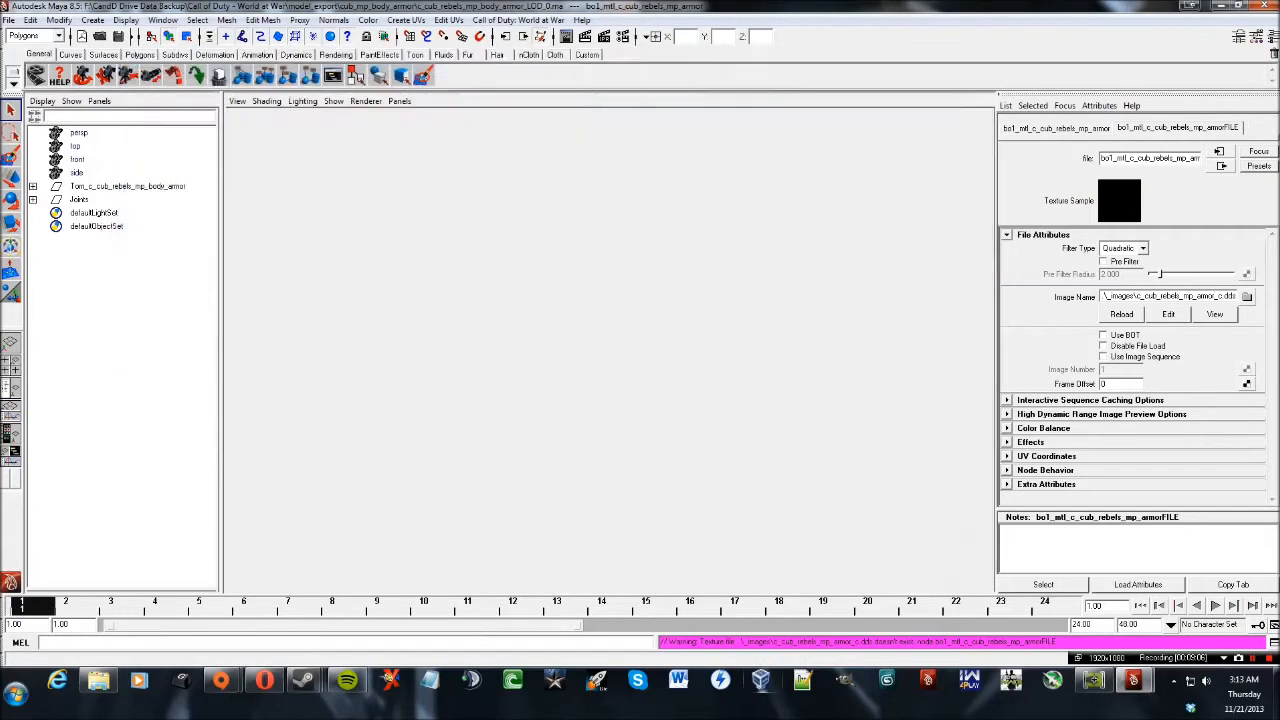
{"action": "key", "text": "ctrl+o"}
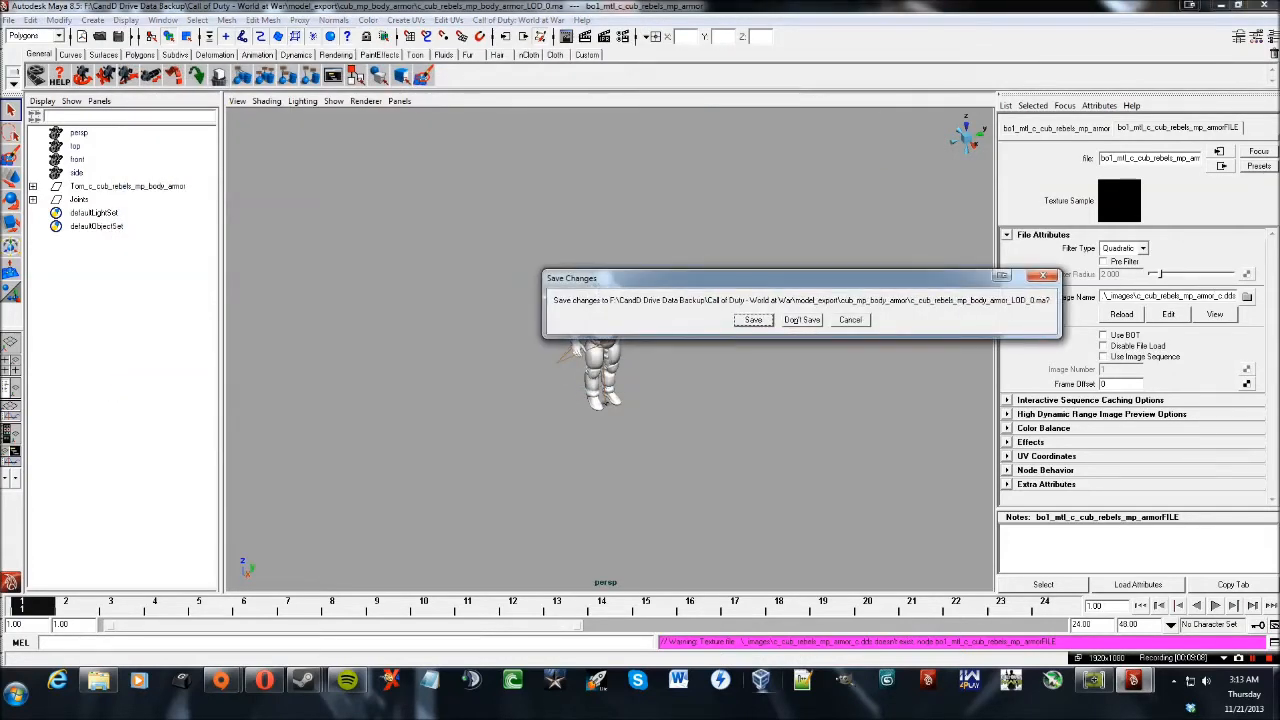
{"action": "left_click", "coordinate": [850, 320]}
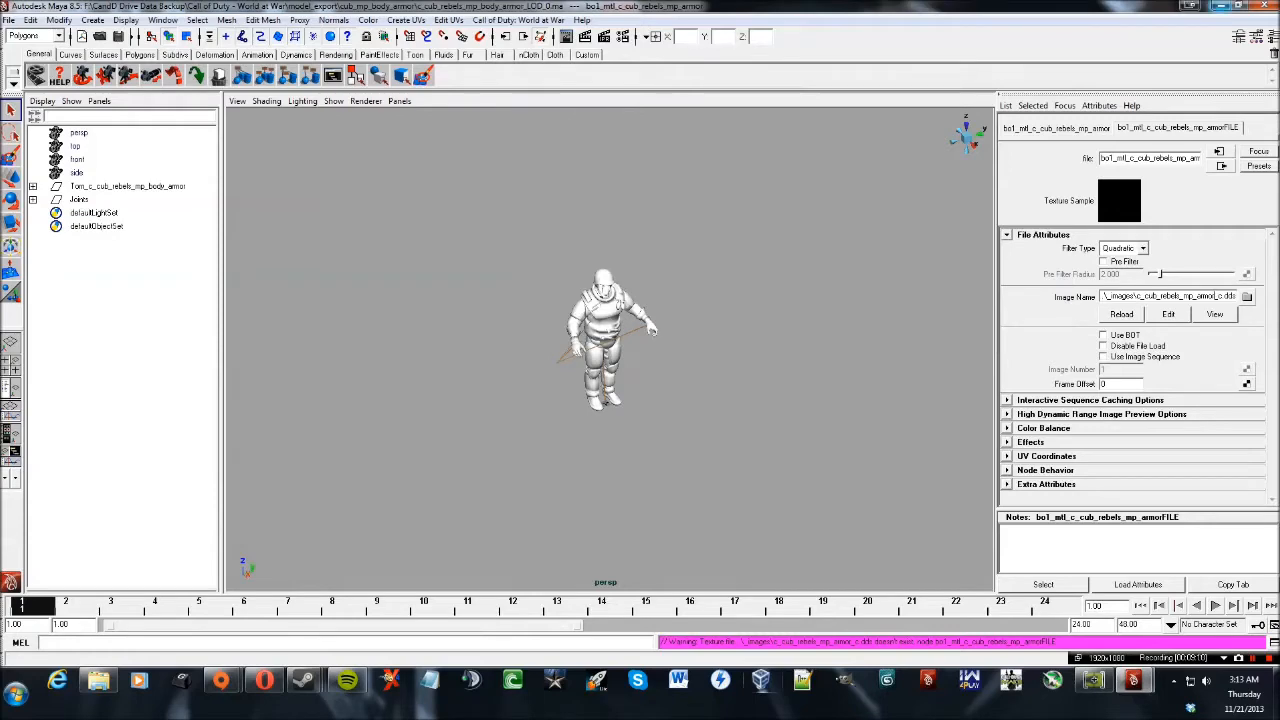
{"action": "left_click", "coordinate": [1265, 6]}
{"action": "left_click", "coordinate": [802, 320]}
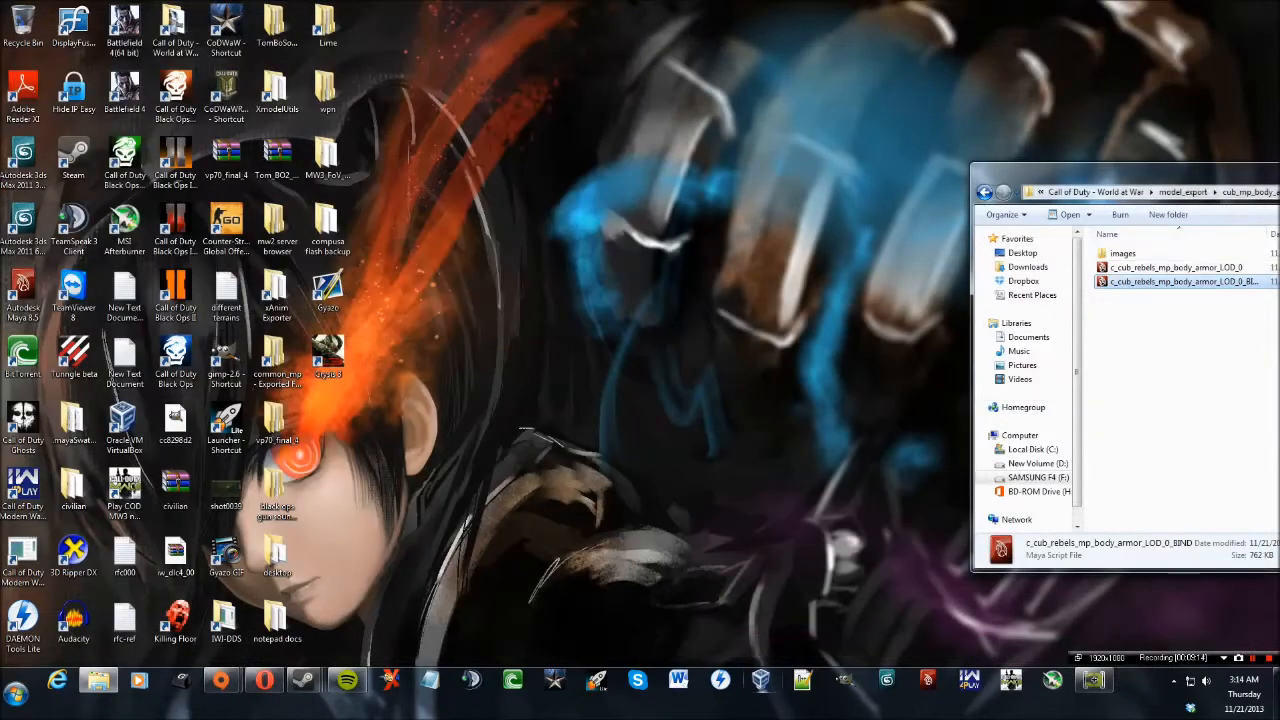
Rename the images folder inside cub_mp_body_armor to _images.
{"action": "left_click_drag", "start_coordinate": [1180, 169], "coordinate": [595, 64]}
{"action": "right_click", "coordinate": [533, 148]}
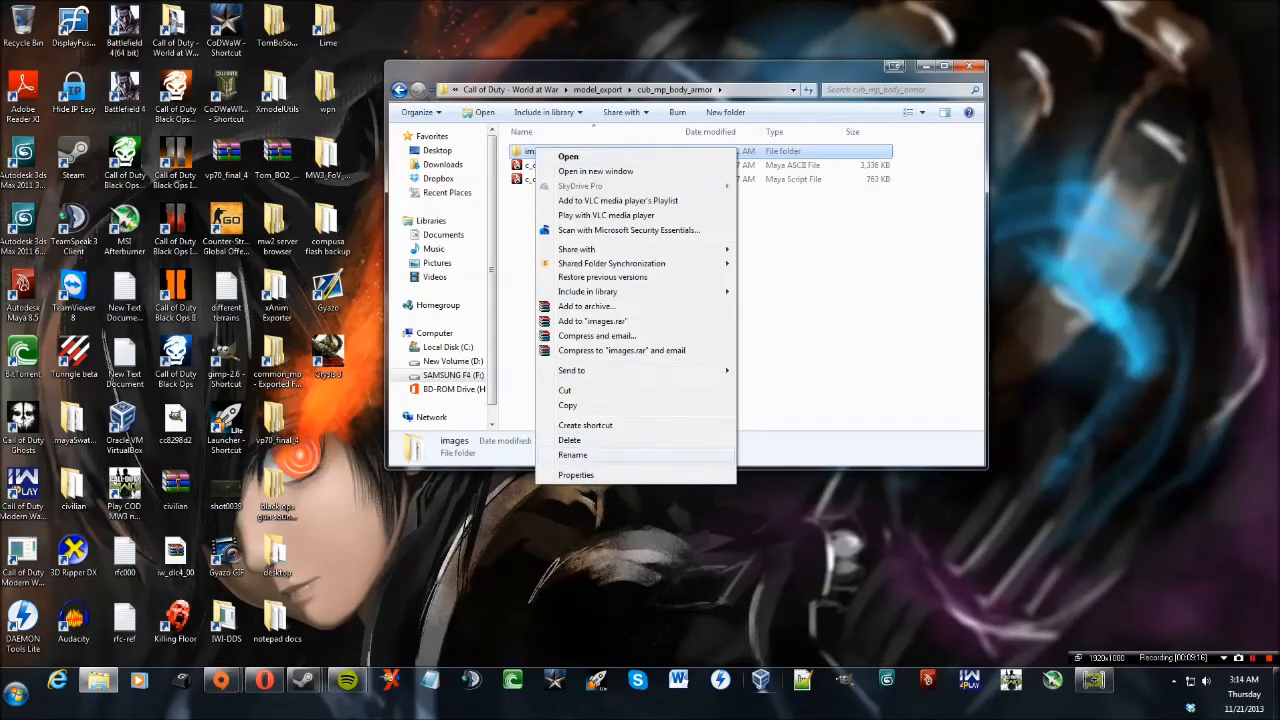
{"action": "left_click", "coordinate": [570, 456]}
{"action": "key", "text": "Home"}
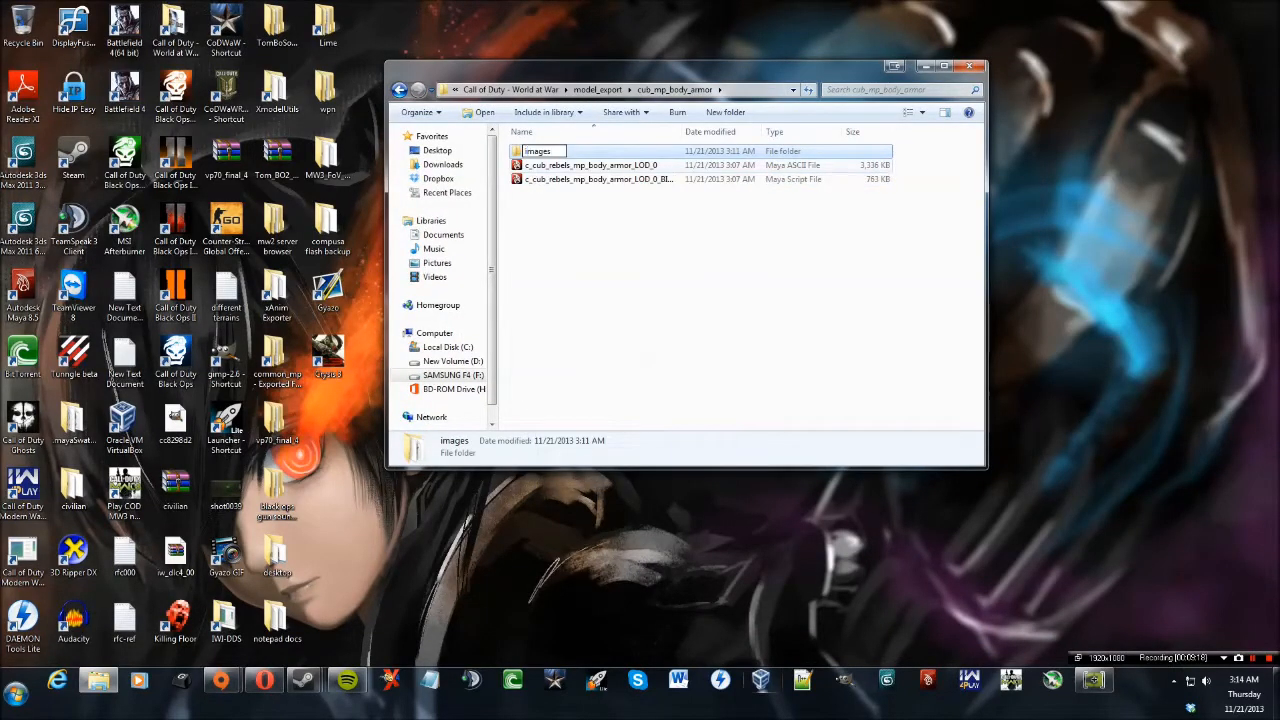
{"action": "type", "text": "_"}
{"action": "key", "text": "Return"}
Reopen c_cub_rebels_mp_body_armor_LOD_0 in Maya, view it with smooth shading, and close Maya.
{"action": "left_click", "coordinate": [591, 165]}
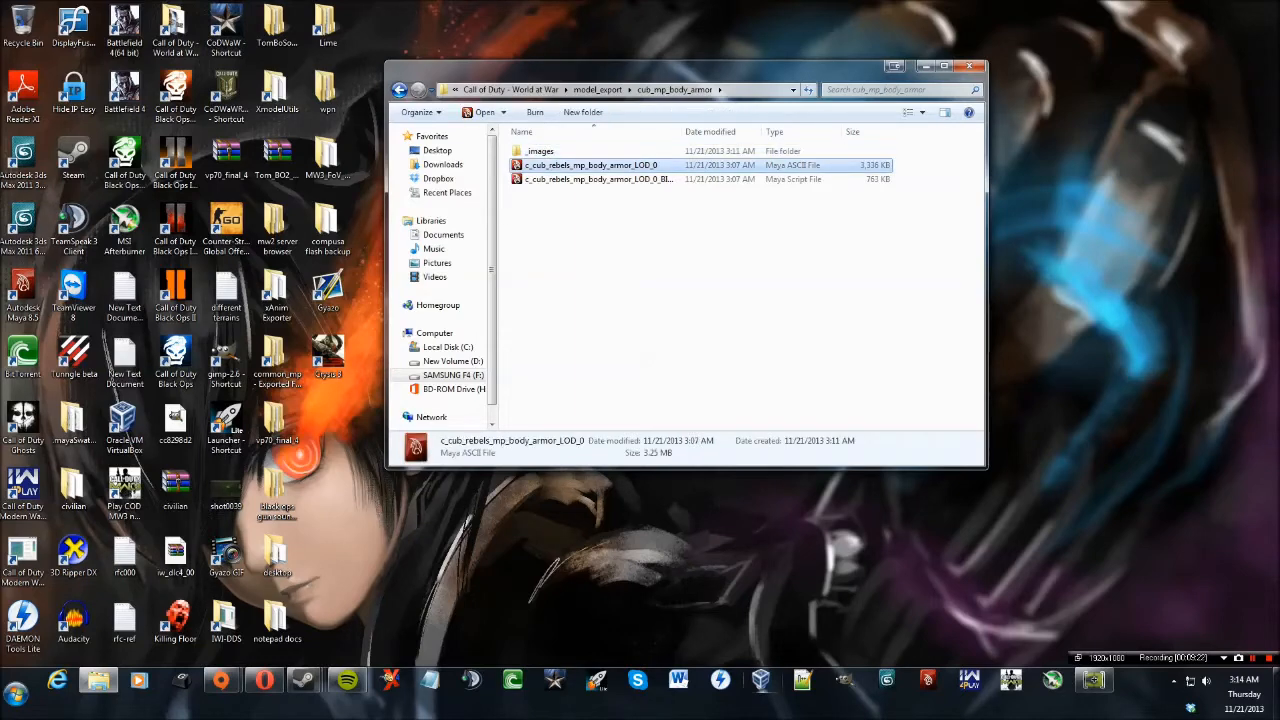
{"action": "left_click", "coordinate": [540, 151]}
{"action": "double_click", "coordinate": [591, 165]}
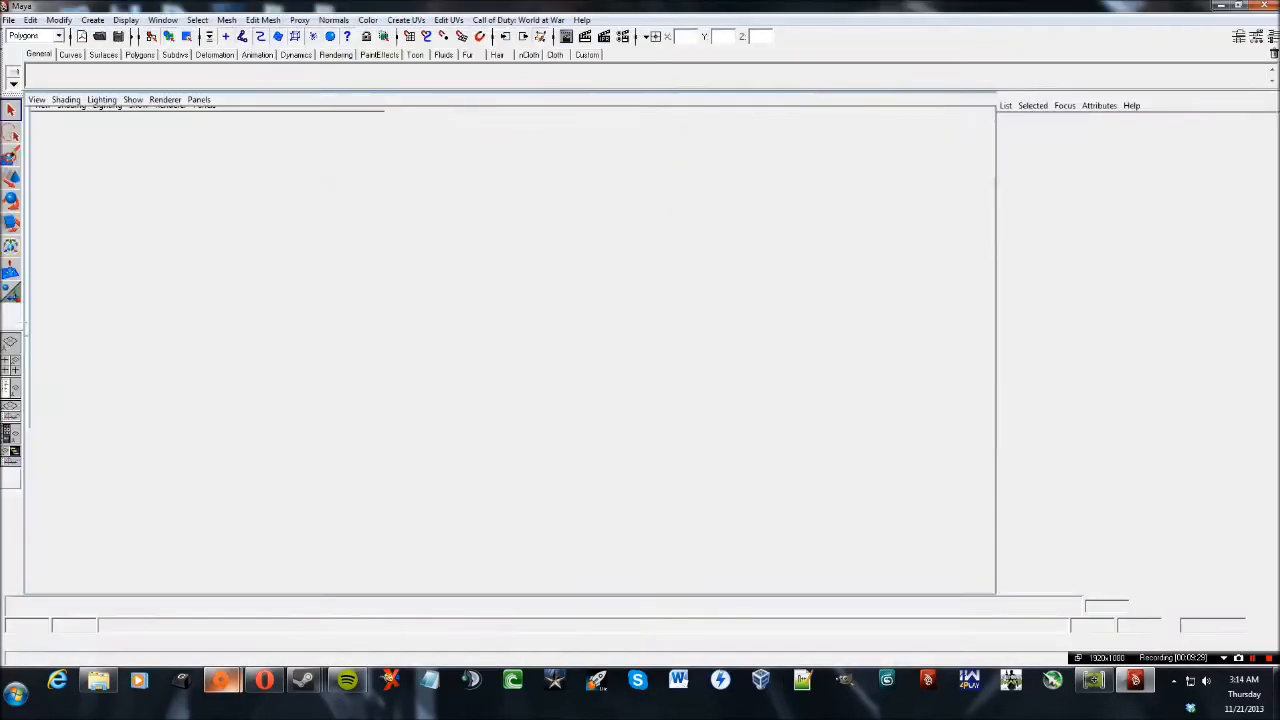
{"action": "key", "text": "5"}
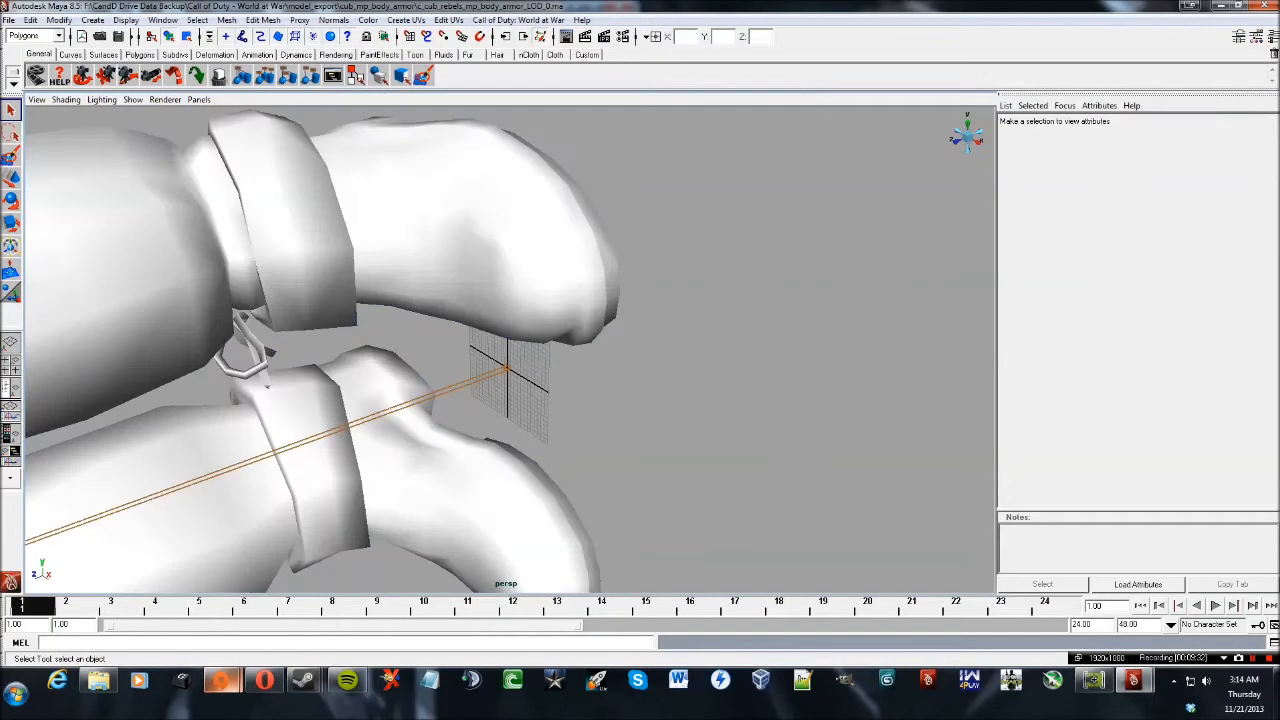
{"action": "left_click", "coordinate": [1264, 5]}
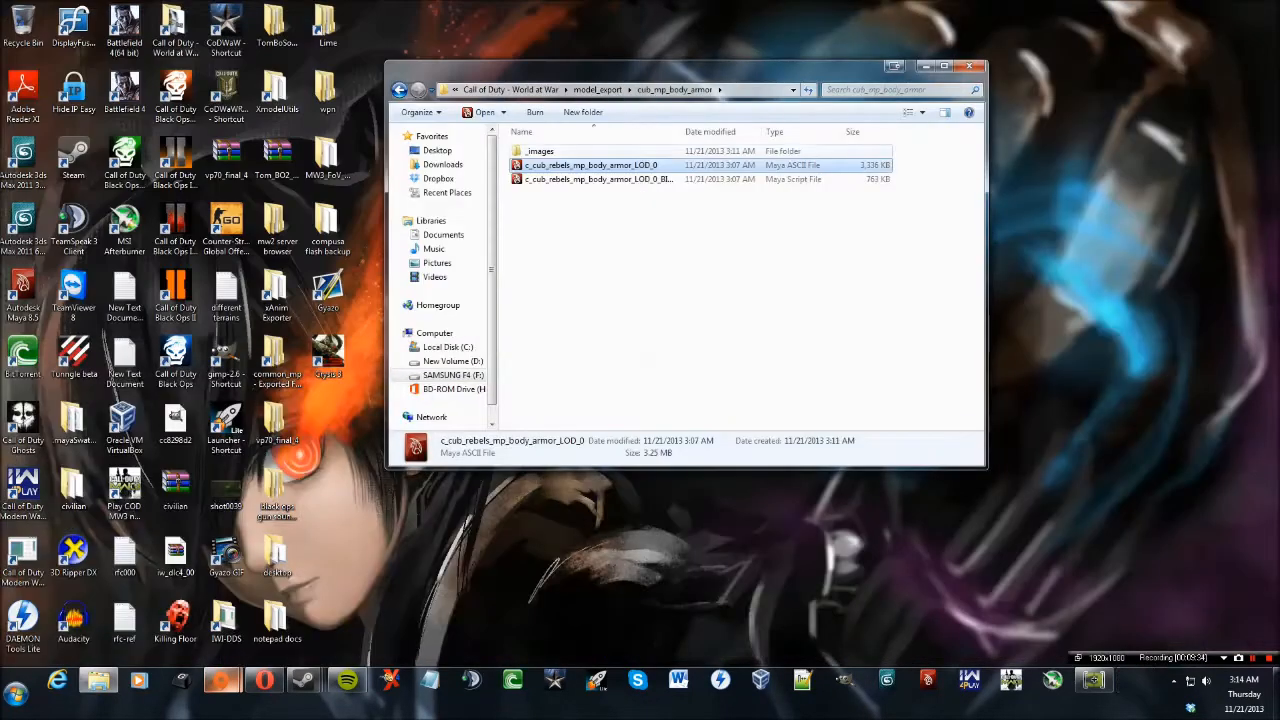
Go up to model_export, check its own _images folder, and return to model_export.
{"action": "left_click", "coordinate": [540, 151]}
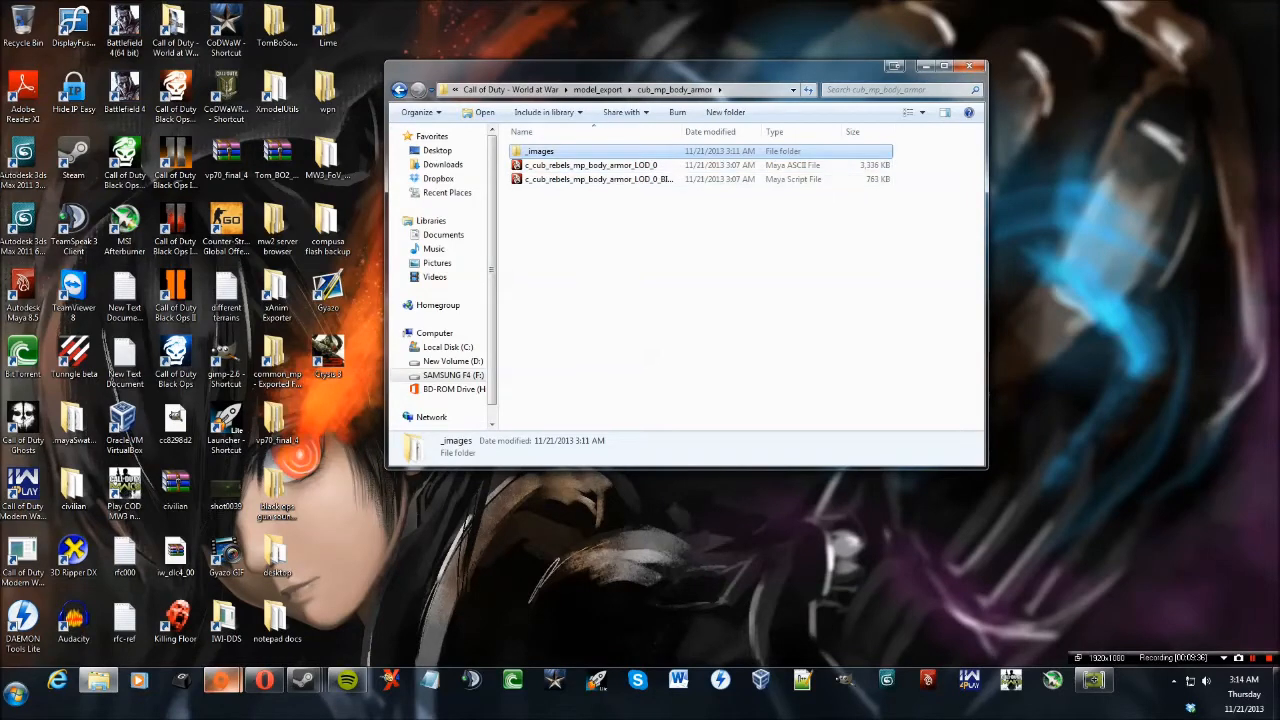
{"action": "key", "text": "BackSpace"}
{"action": "key", "text": "BackSpace"}
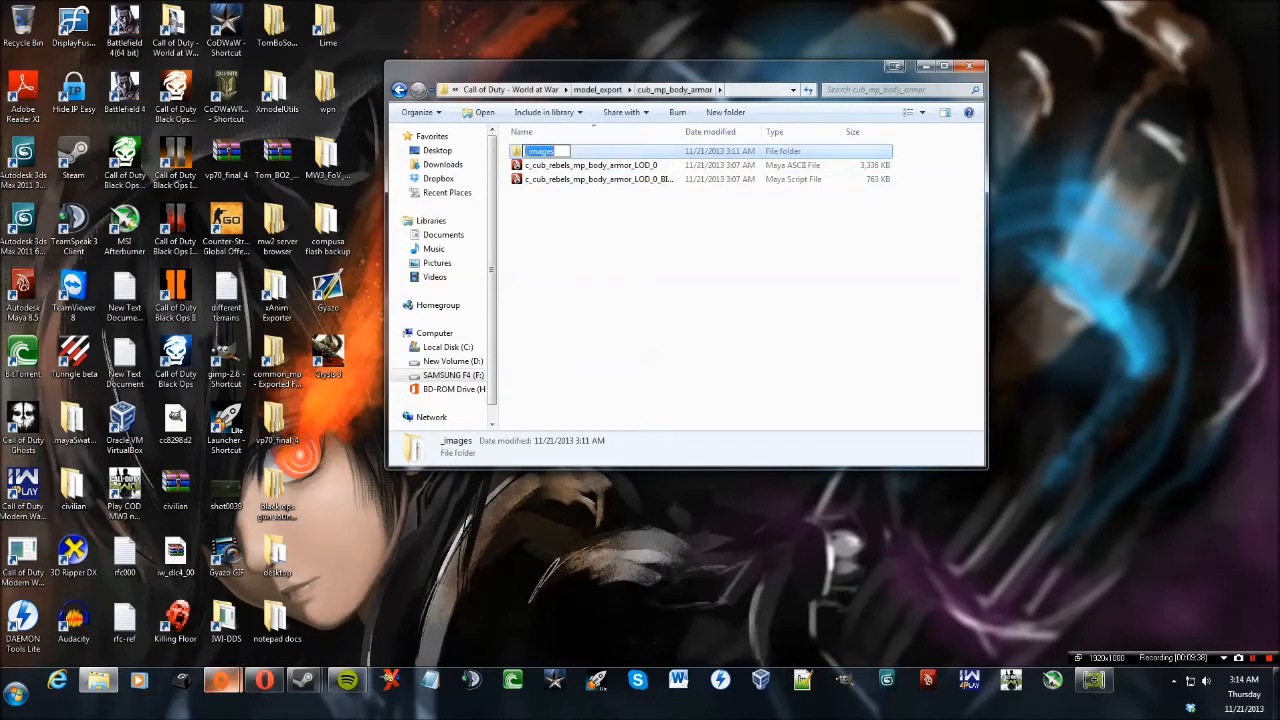
{"action": "key", "text": "Return"}
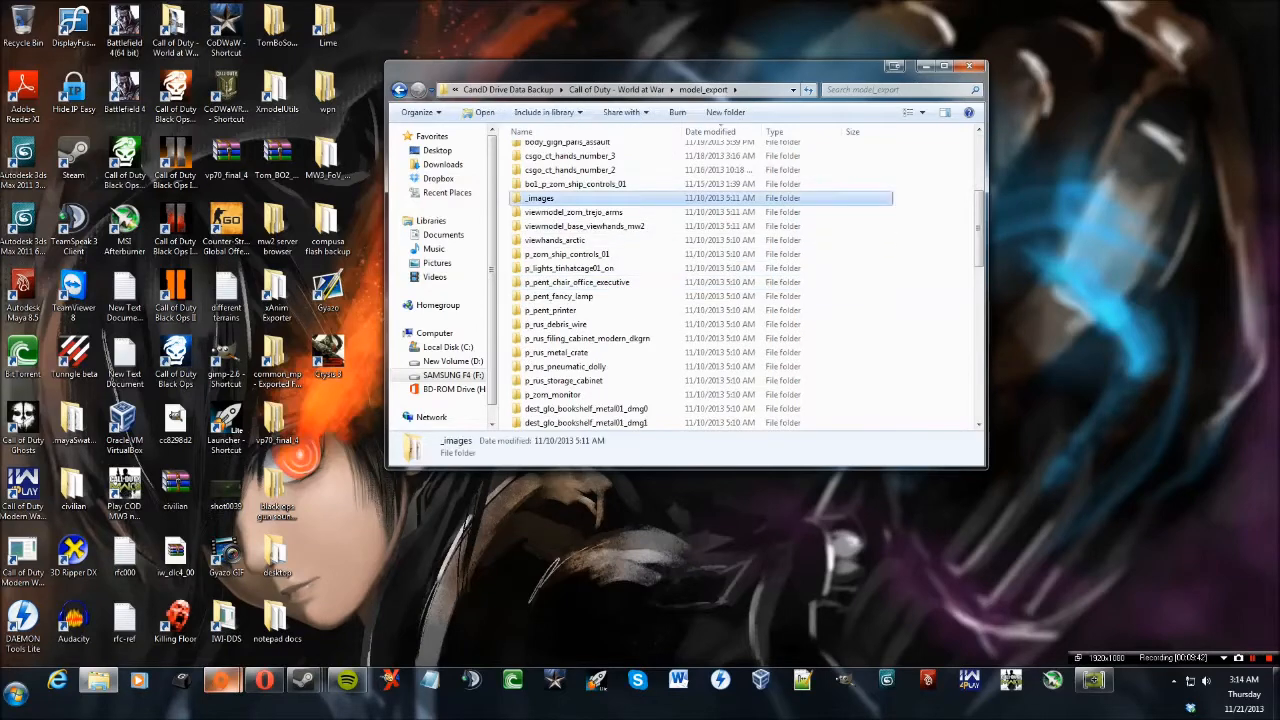
{"action": "key", "text": "Return"}
{"action": "key", "text": "BackSpace"}
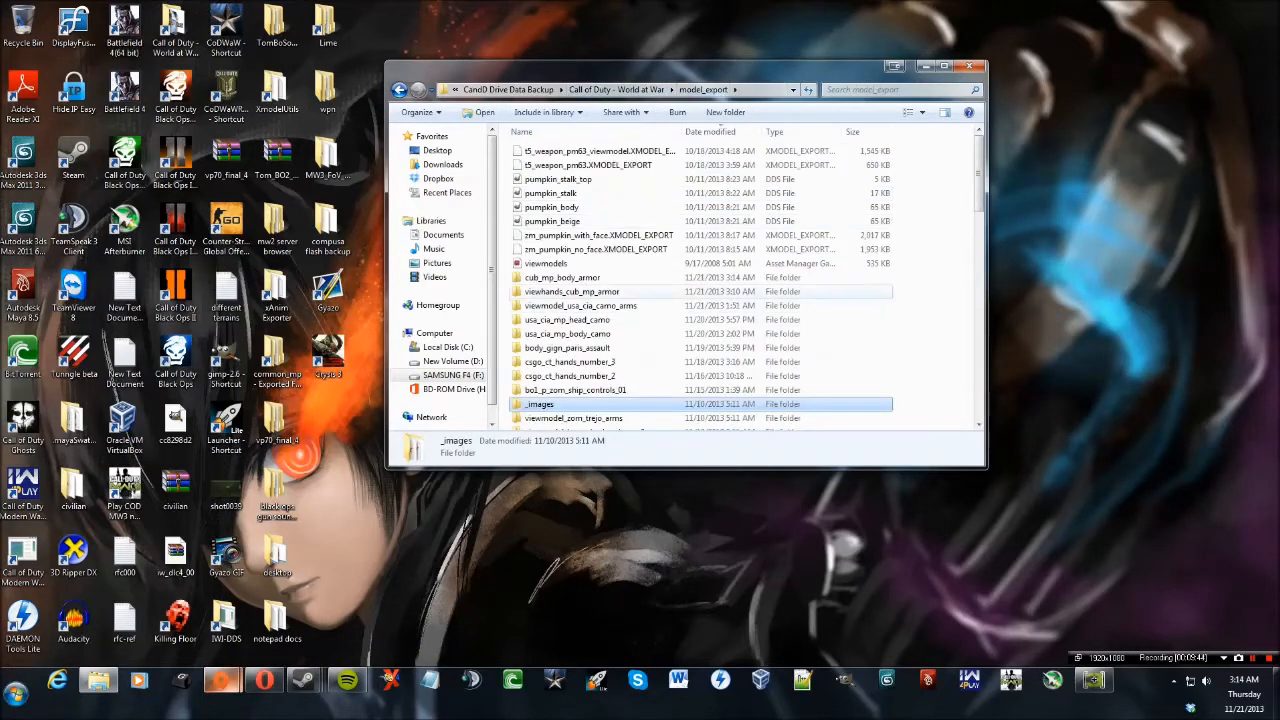
Copy all the texture files from the _images folder inside cub_mp_body_armor and return to model_export.
{"action": "double_click", "coordinate": [563, 278]}
{"action": "left_click", "coordinate": [541, 151]}
{"action": "key", "text": "Return"}
{"action": "key", "text": "ctrl+a"}
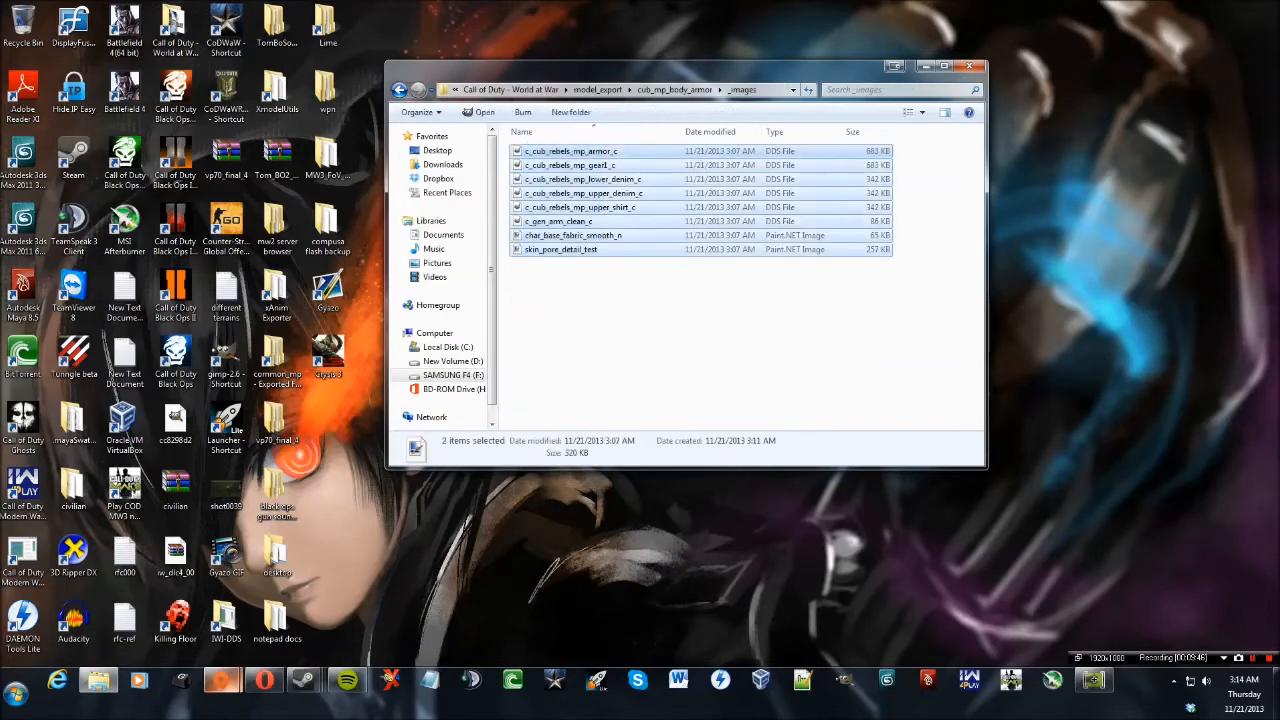
{"action": "key", "text": "BackSpace"}
{"action": "key", "text": "BackSpace"}
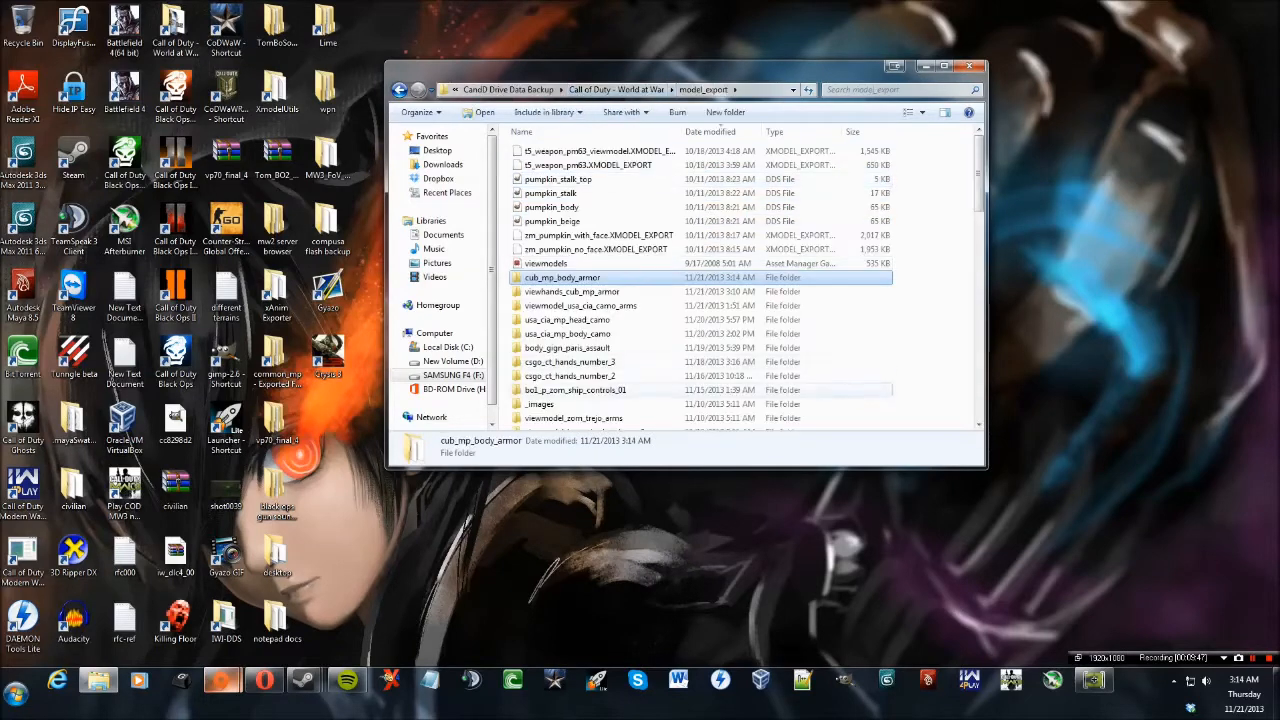
Paste the textures into model_export's own _images folder, replacing every file with the same name, and return to model_export.
{"action": "double_click", "coordinate": [578, 404]}
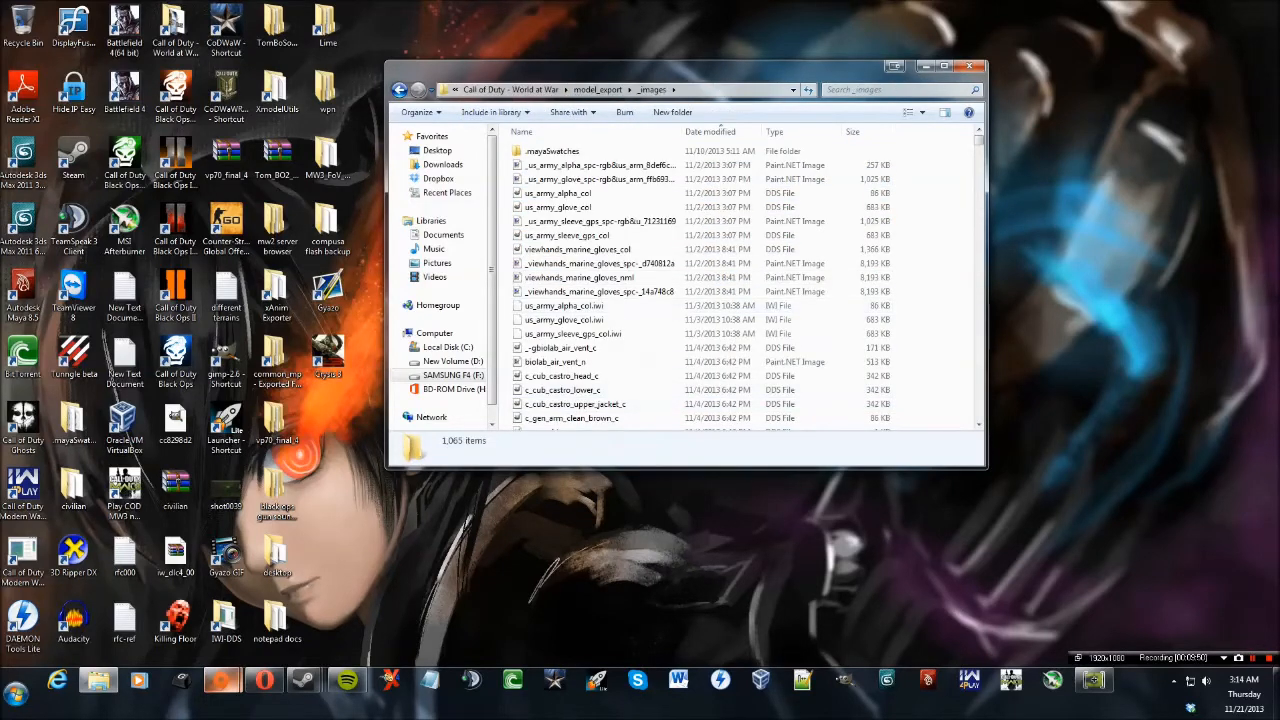
{"action": "key", "text": "ctrl+v"}
{"action": "left_click", "coordinate": [505, 491]}
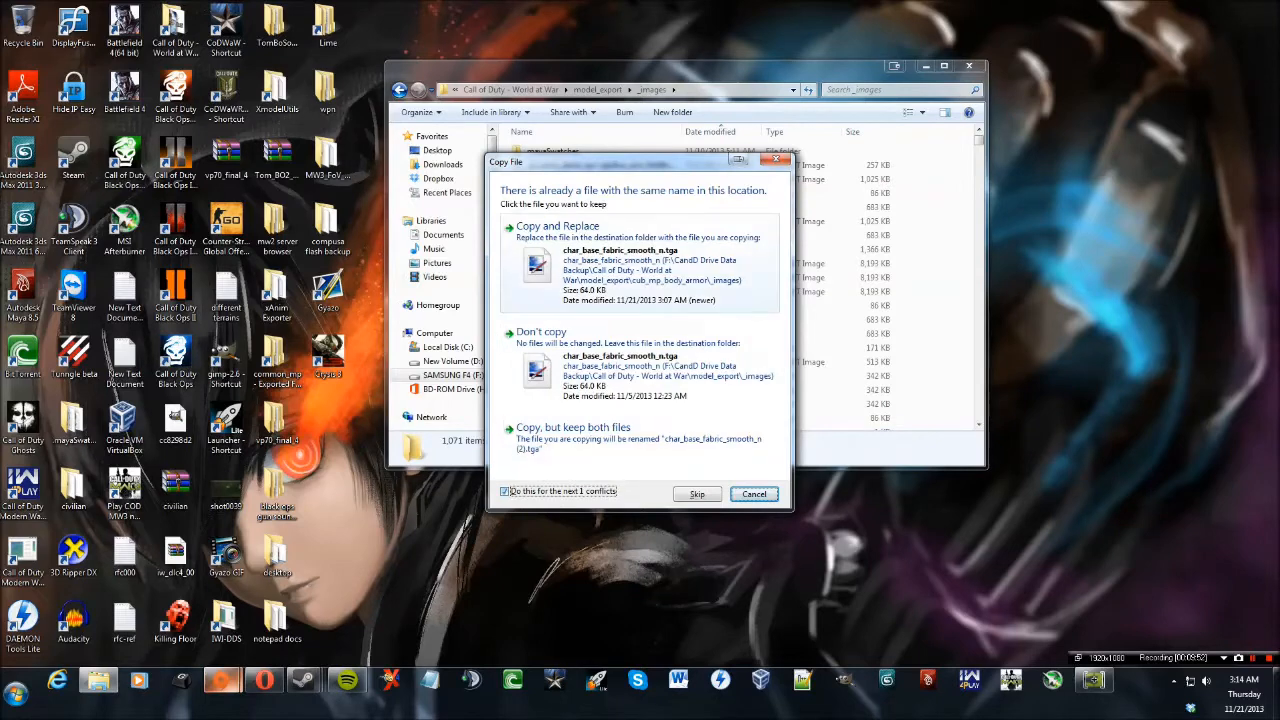
{"action": "left_click", "coordinate": [557, 226]}
{"action": "left_click_drag", "start_coordinate": [979, 412], "coordinate": [979, 138]}
{"action": "left_click", "coordinate": [932, 196]}
{"action": "key", "text": "BackSpace"}
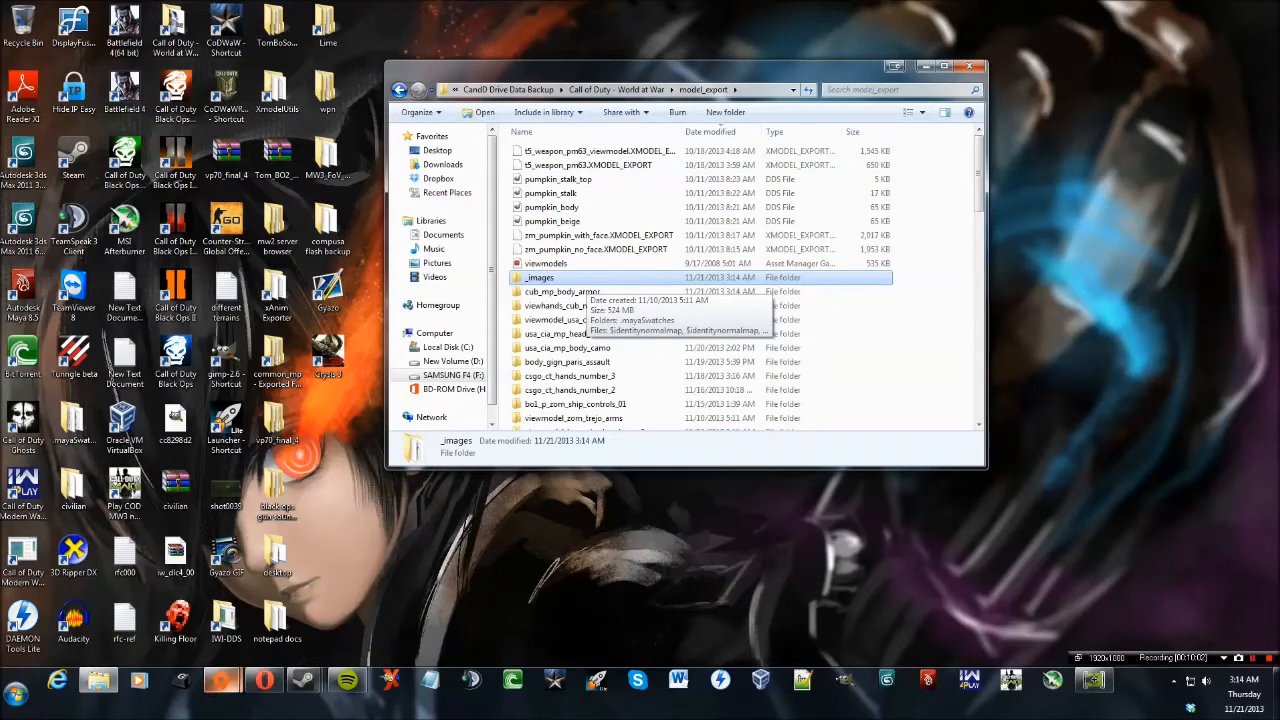
Open c_cub_rebels_mp_body_armor_LOD_0 from cub_mp_body_armor in Maya and show it with textured shading.
{"action": "double_click", "coordinate": [580, 291]}
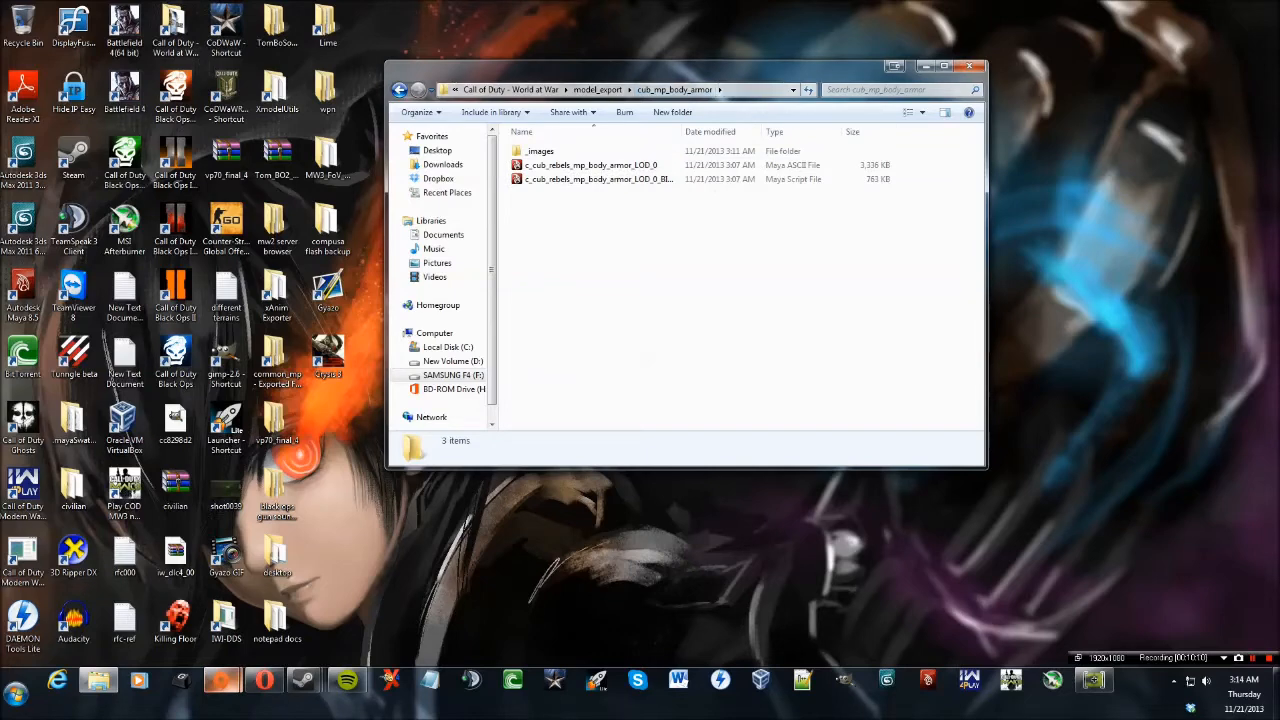
{"action": "left_click", "coordinate": [600, 90]}
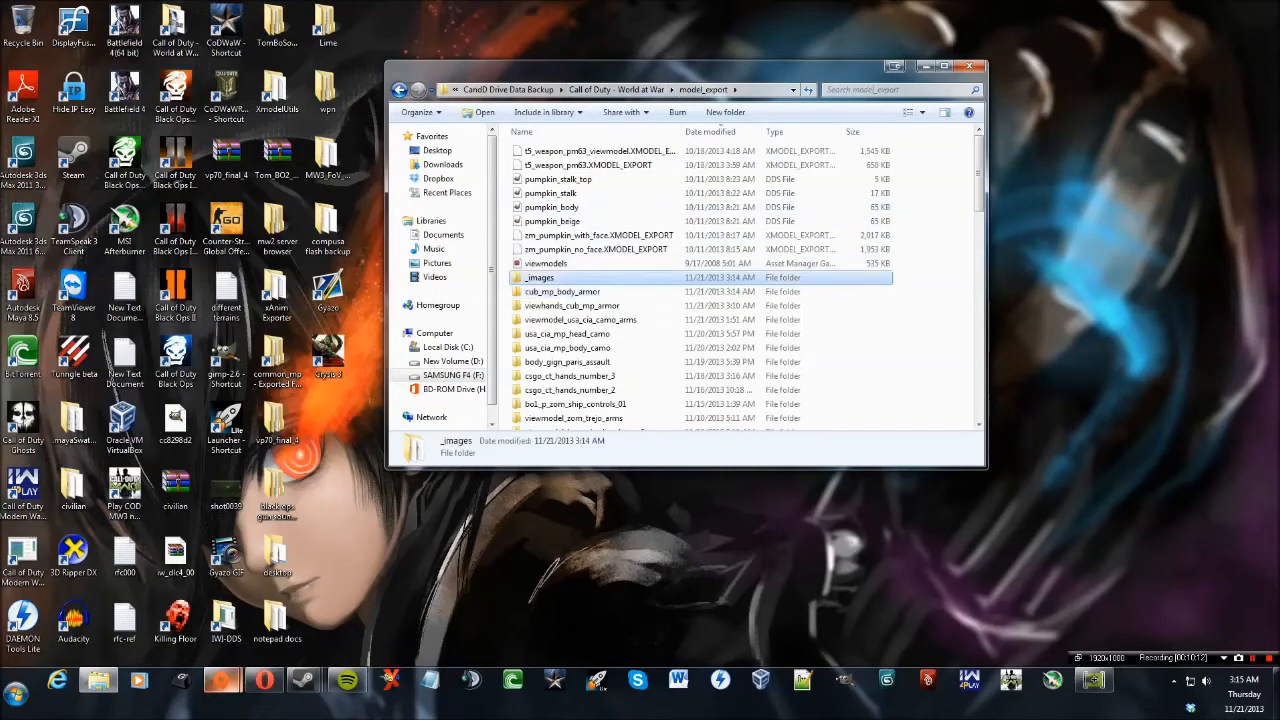
{"action": "double_click", "coordinate": [564, 292]}
{"action": "left_click", "coordinate": [592, 165]}
{"action": "double_click", "coordinate": [592, 165]}
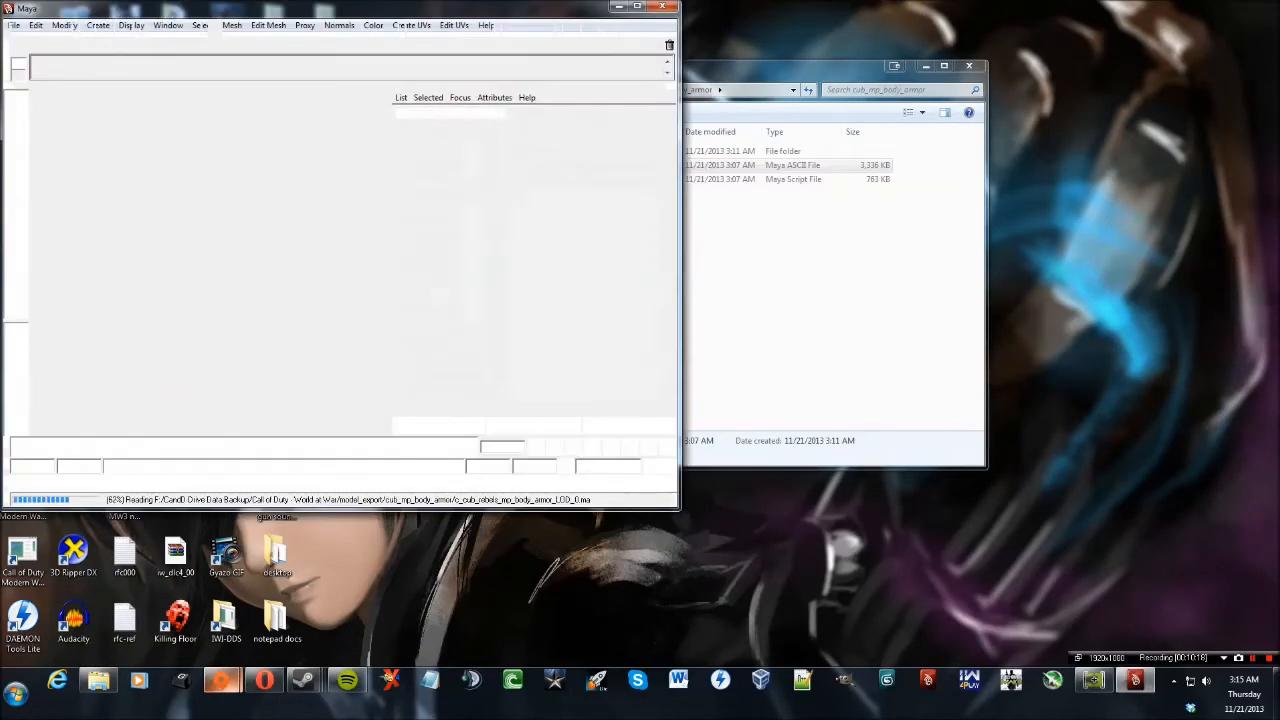
{"action": "key", "text": "6"}
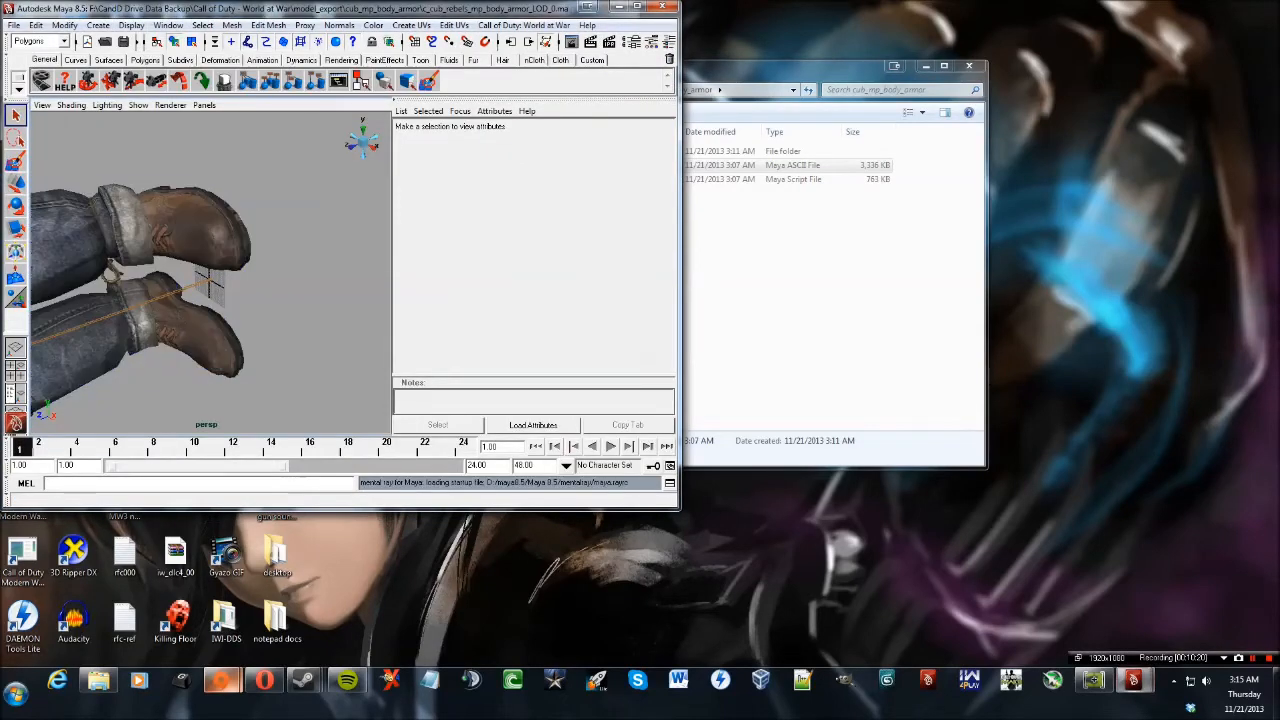
Run the c_cub_rebels_mp_body_armor_LOD_0_BIND script on the open model, maximize Maya, and clear the selection.
{"action": "left_click", "coordinate": [735, 235]}
{"action": "left_click_drag", "start_coordinate": [650, 180], "coordinate": [668, 180]}
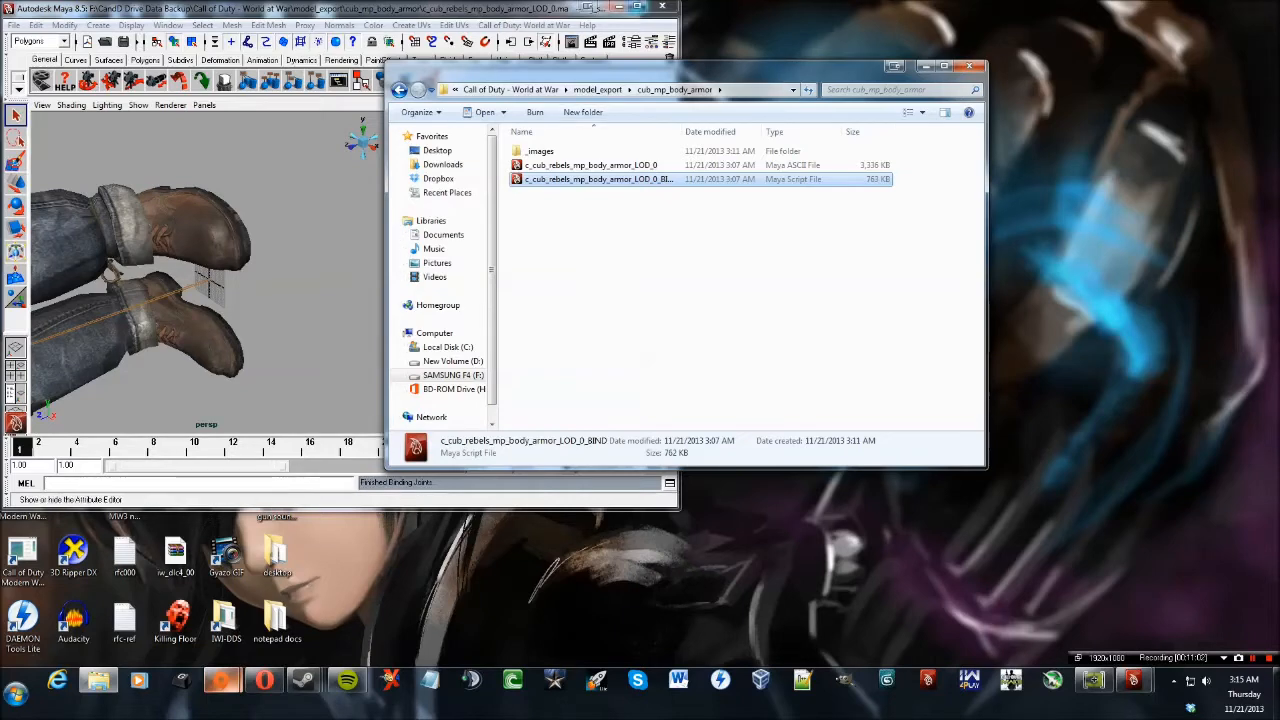
{"action": "left_click", "coordinate": [637, 7]}
{"action": "left_click", "coordinate": [967, 136]}
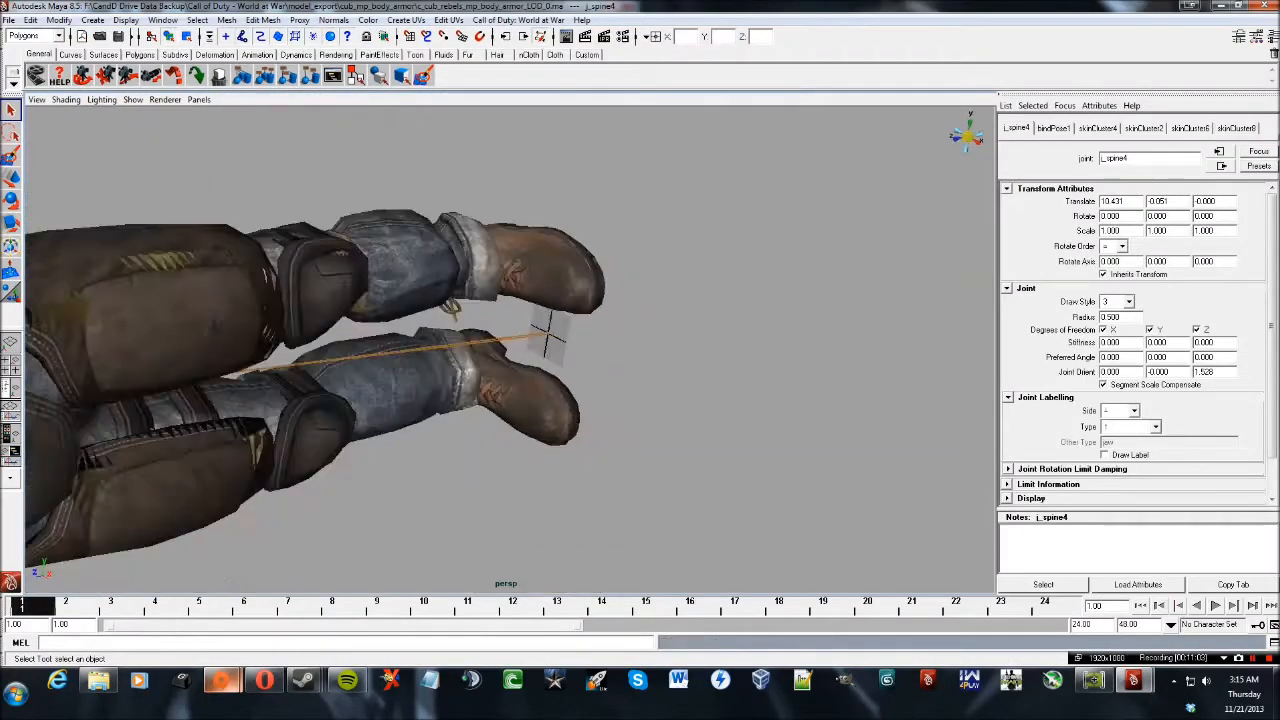
{"action": "left_click", "coordinate": [640, 330]}
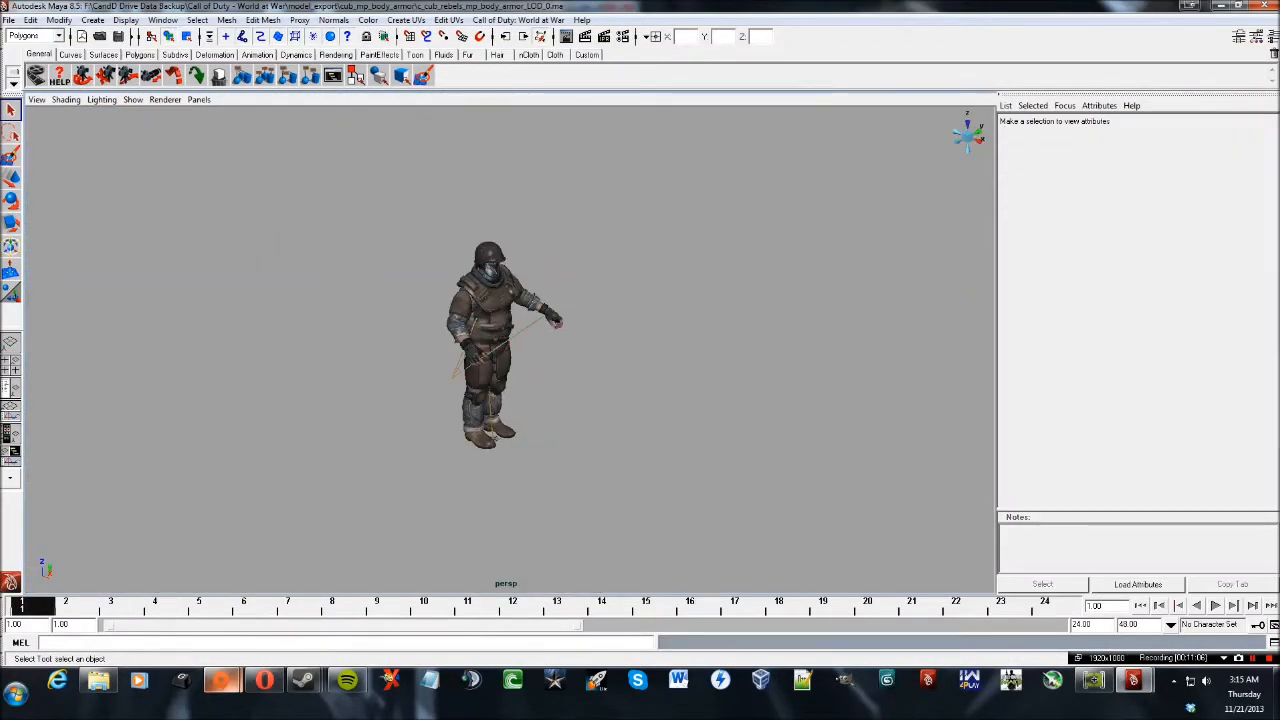
Show the model in wireframe beside the Outliner and expand the Tom_c_cub_rebels_mp_body_armor and Joints groups.
{"action": "key", "text": "4"}
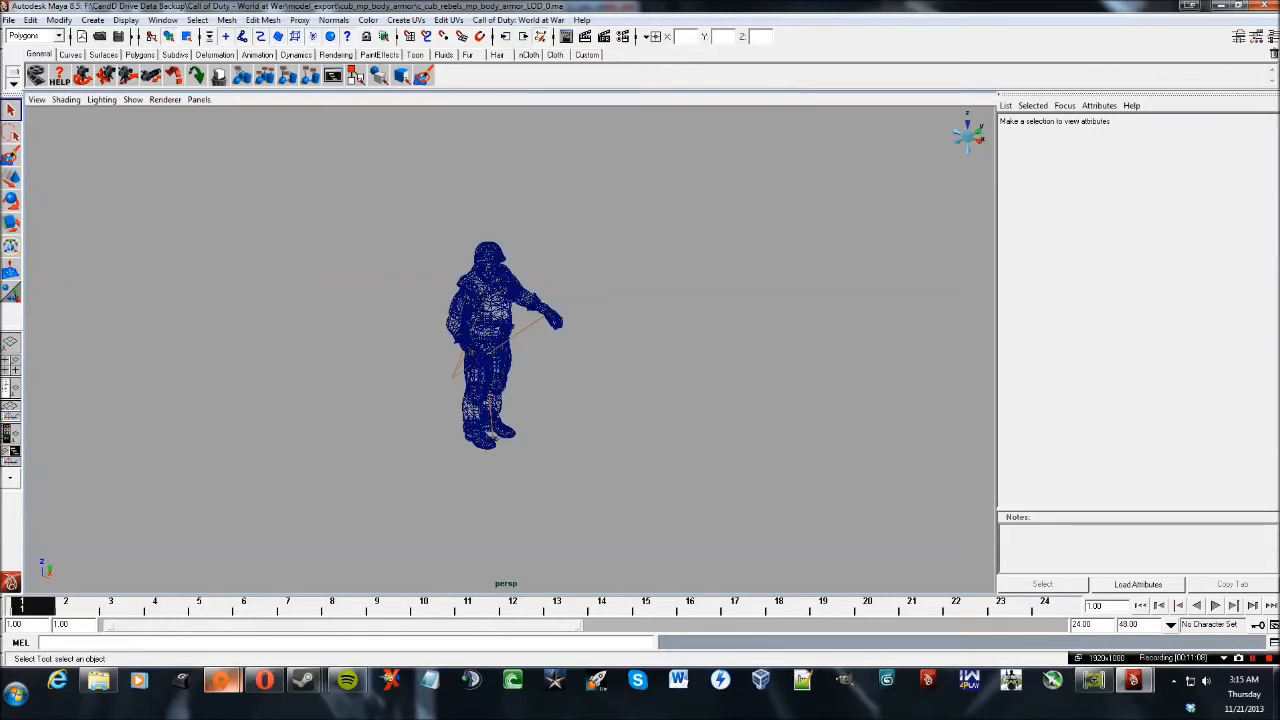
{"action": "left_click_drag", "start_coordinate": [520, 340], "coordinate": [597, 350], "text": "alt"}
{"action": "scroll", "coordinate": [510, 350], "scroll_direction": "up", "scroll_amount": 7}
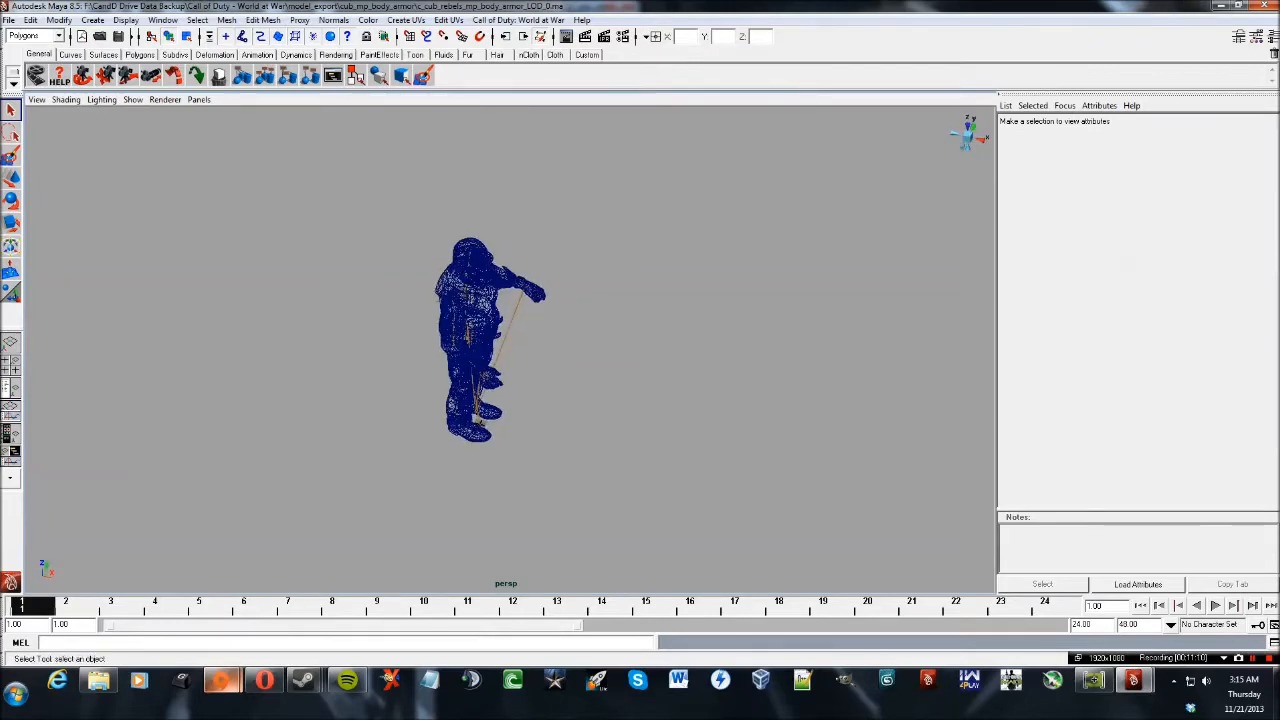
{"action": "left_click", "coordinate": [12, 388]}
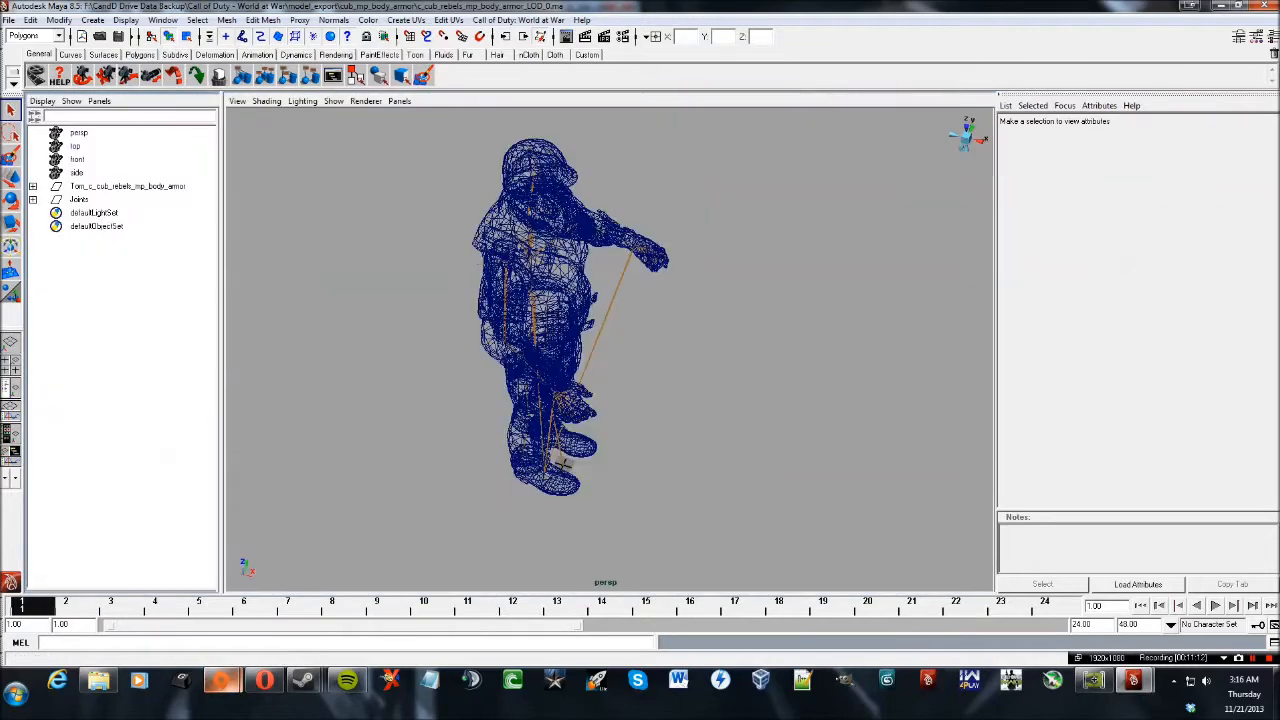
{"action": "left_click", "coordinate": [33, 186]}
{"action": "left_click", "coordinate": [33, 306]}
{"action": "left_click_drag", "start_coordinate": [563, 462], "coordinate": [738, 445], "text": "alt"}
{"action": "scroll", "coordinate": [640, 348], "scroll_direction": "up", "scroll_amount": 2}
{"action": "left_click_drag", "start_coordinate": [640, 348], "coordinate": [687, 523], "text": "alt"}
{"action": "scroll", "coordinate": [604, 380], "scroll_direction": "up", "scroll_amount": 5}
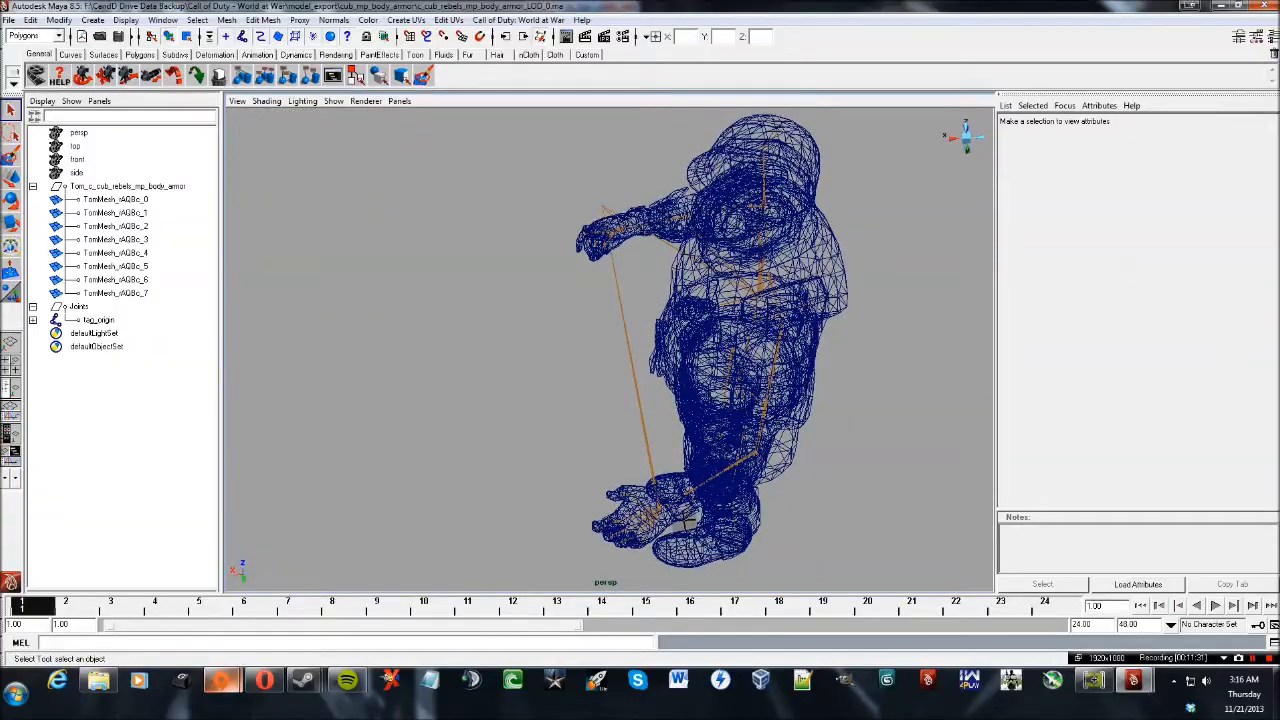
Examine the body model from several sides with textured shading.
{"action": "key", "text": "6"}
{"action": "left_click_drag", "start_coordinate": [688, 522], "coordinate": [580, 528], "text": "alt"}
{"action": "left_click_drag", "start_coordinate": [655, 553], "coordinate": [633, 337], "text": "alt"}
{"action": "scroll", "coordinate": [686, 529], "scroll_direction": "down", "scroll_amount": 3}
{"action": "left_click_drag", "start_coordinate": [480, 400], "coordinate": [930, 440], "text": "alt"}
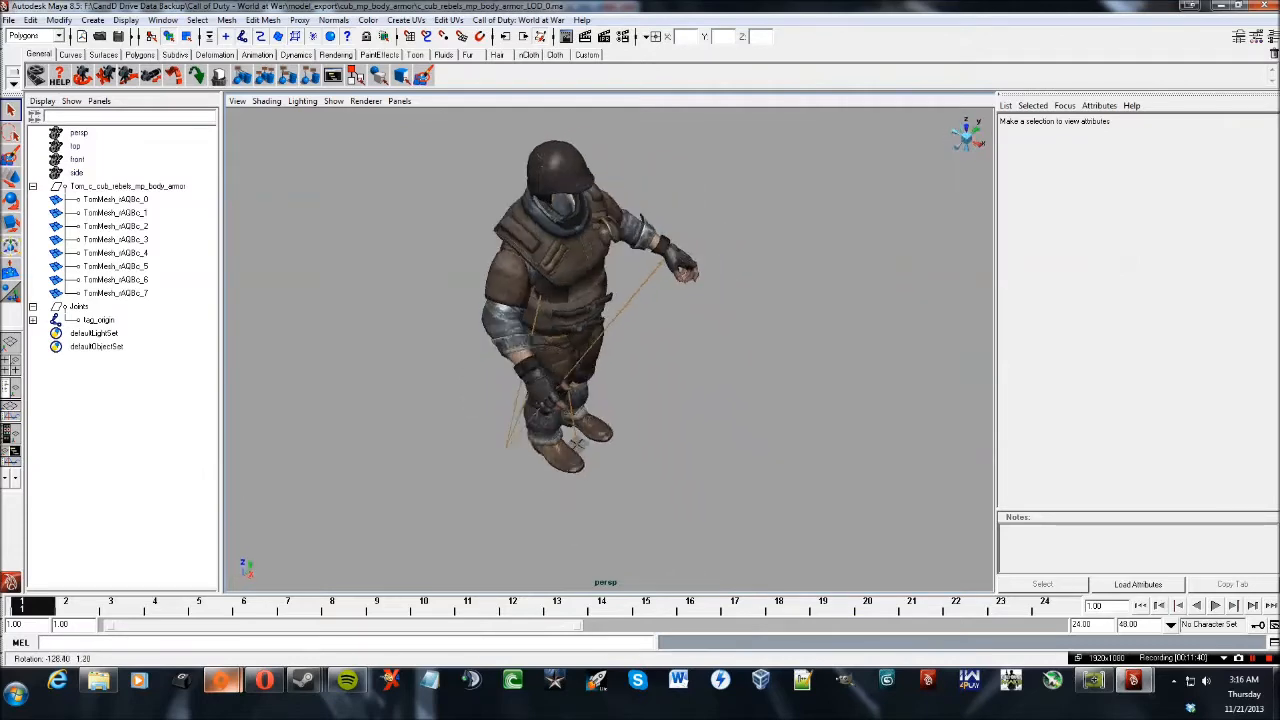
{"action": "left_click_drag", "start_coordinate": [577, 442], "coordinate": [552, 463], "text": "alt"}
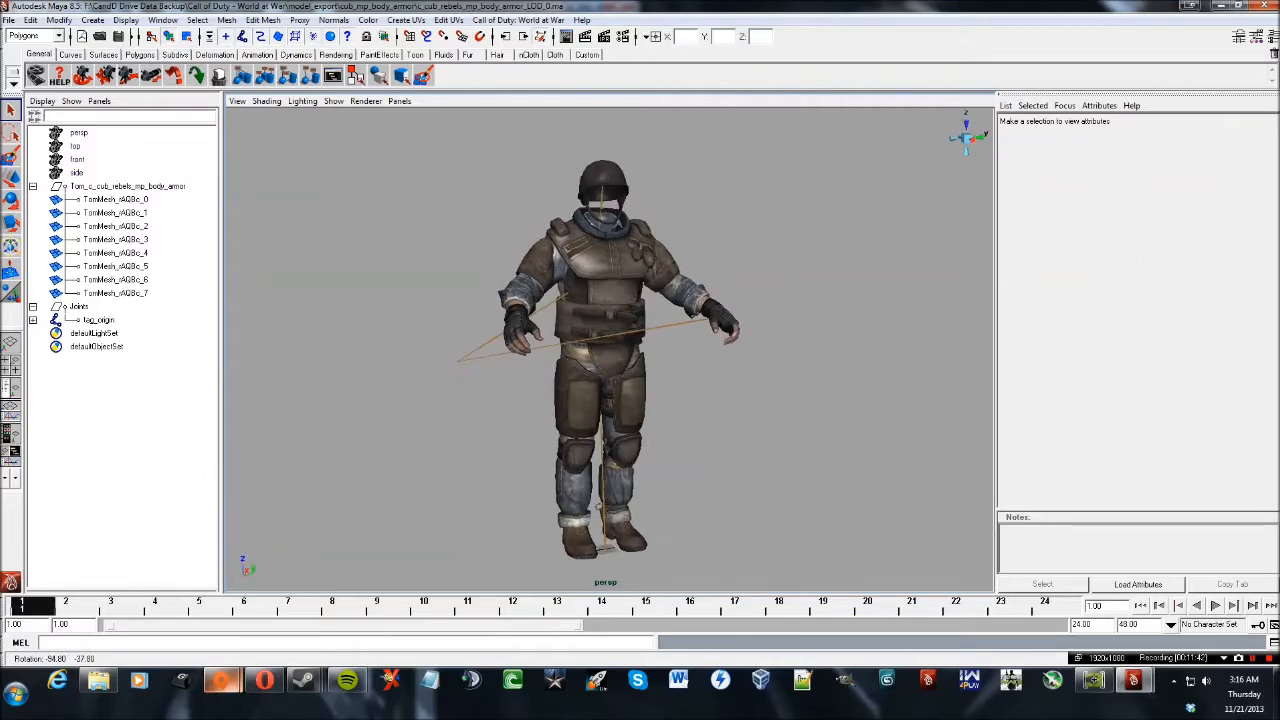
{"action": "left_click_drag", "start_coordinate": [599, 507], "coordinate": [630, 513], "text": "alt"}
{"action": "right_click_drag", "start_coordinate": [629, 513], "coordinate": [638, 573], "text": "alt"}
Return the model to wireframe and examine its joint skeleton from several angles.
{"action": "key", "text": "4"}
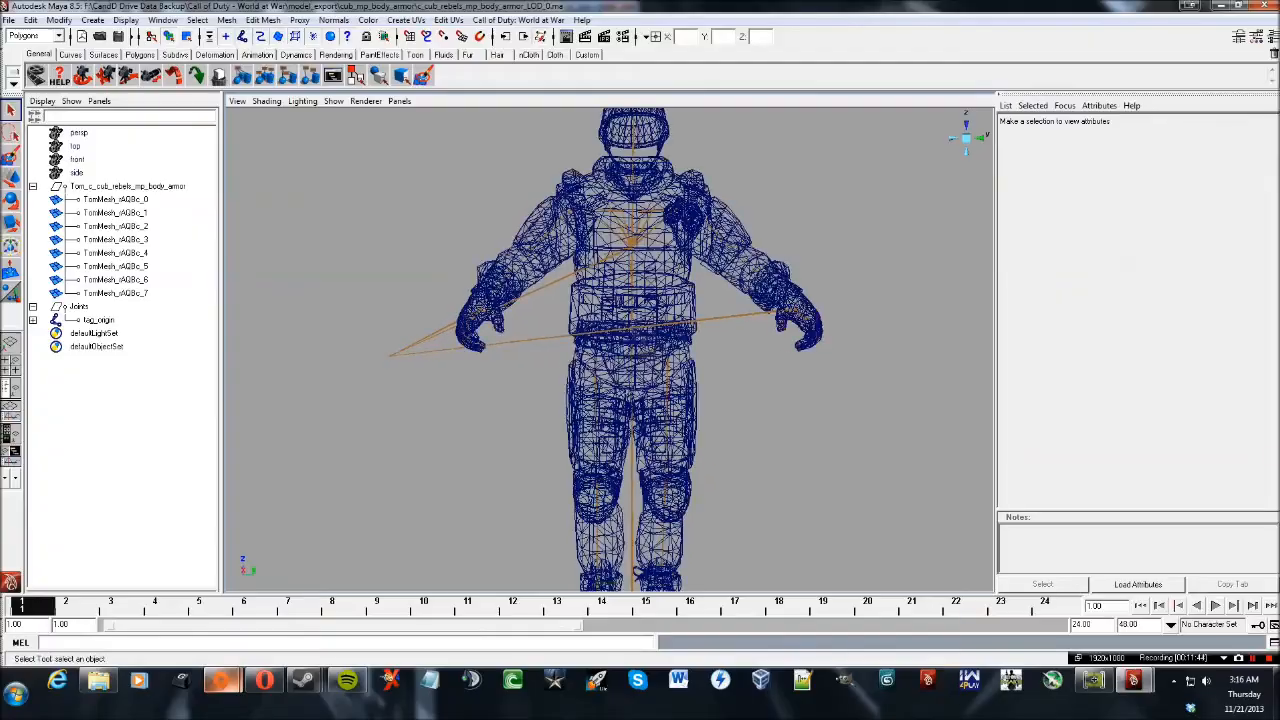
{"action": "left_click_drag", "start_coordinate": [638, 478], "coordinate": [555, 515], "text": "alt"}
{"action": "right_click_drag", "start_coordinate": [554, 517], "coordinate": [580, 578], "text": "alt"}
{"action": "left_click_drag", "start_coordinate": [580, 576], "coordinate": [567, 523], "text": "alt"}
{"action": "left_click_drag", "start_coordinate": [600, 440], "coordinate": [655, 370], "text": "alt"}
{"action": "right_click_drag", "start_coordinate": [655, 370], "coordinate": [605, 370], "text": "alt"}
{"action": "left_click_drag", "start_coordinate": [725, 580], "coordinate": [551, 485], "text": "alt"}
{"action": "left_click_drag", "start_coordinate": [588, 541], "coordinate": [572, 461], "text": "alt"}
Select the j_spine4 and tag_stowed_lethal joints to inspect which tags branch off the spine, and clear the selection.
{"action": "left_click", "coordinate": [572, 461]}
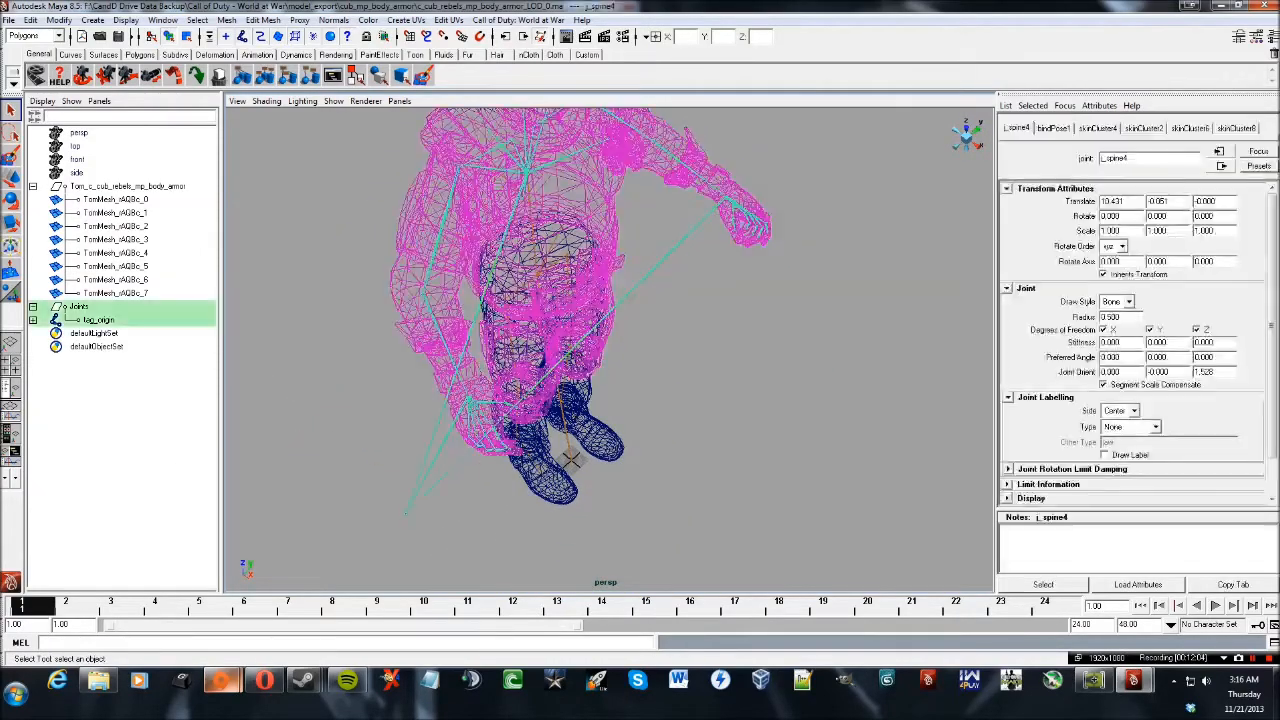
{"action": "left_click", "coordinate": [572, 461]}
{"action": "left_click_drag", "start_coordinate": [570, 458], "coordinate": [577, 446], "text": "alt"}
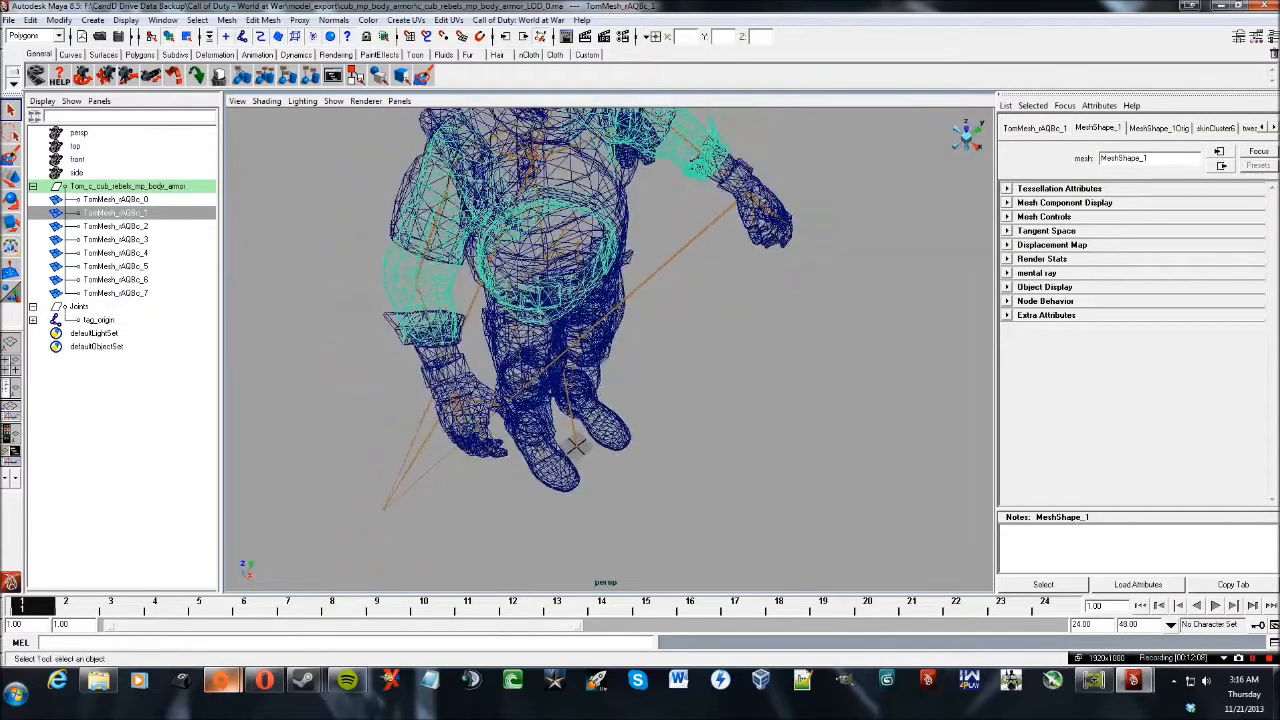
{"action": "left_click", "coordinate": [577, 446]}
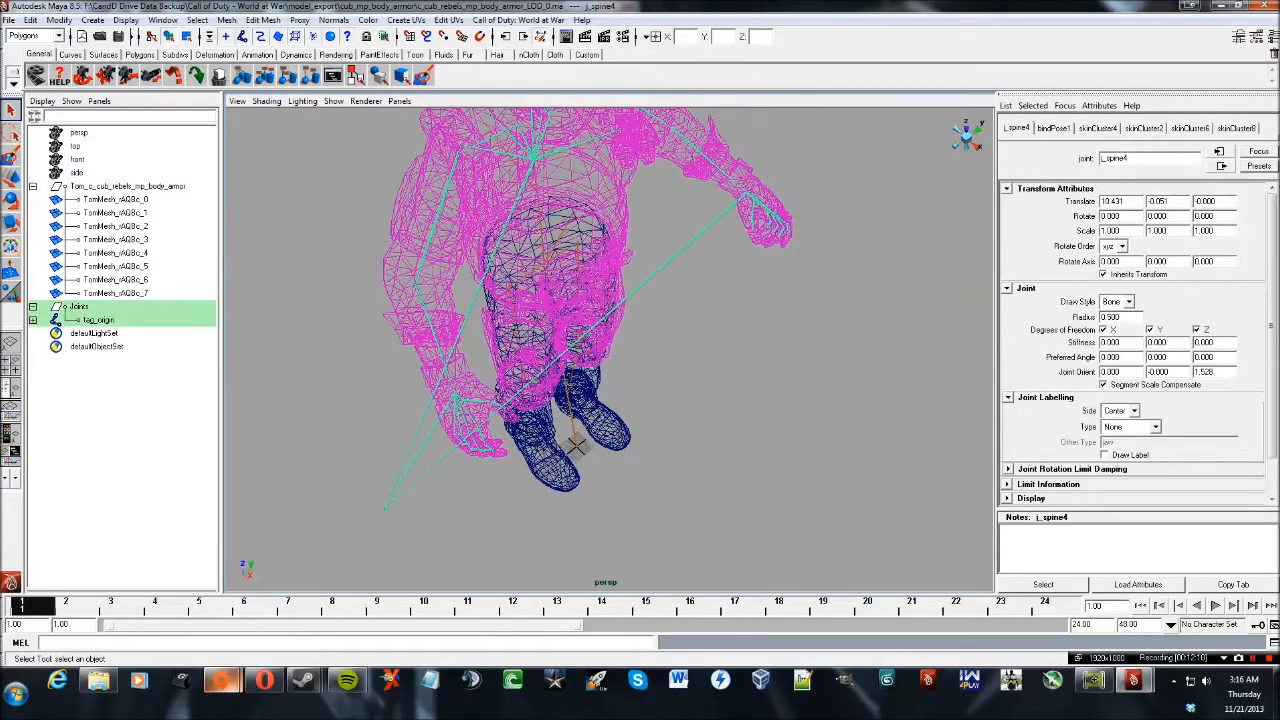
{"action": "left_click", "coordinate": [577, 446]}
{"action": "left_click", "coordinate": [577, 446]}
{"action": "left_click", "coordinate": [577, 446]}
{"action": "left_click", "coordinate": [577, 446]}
{"action": "left_click", "coordinate": [577, 446]}
{"action": "left_click", "coordinate": [577, 446]}
{"action": "left_click", "coordinate": [577, 446]}
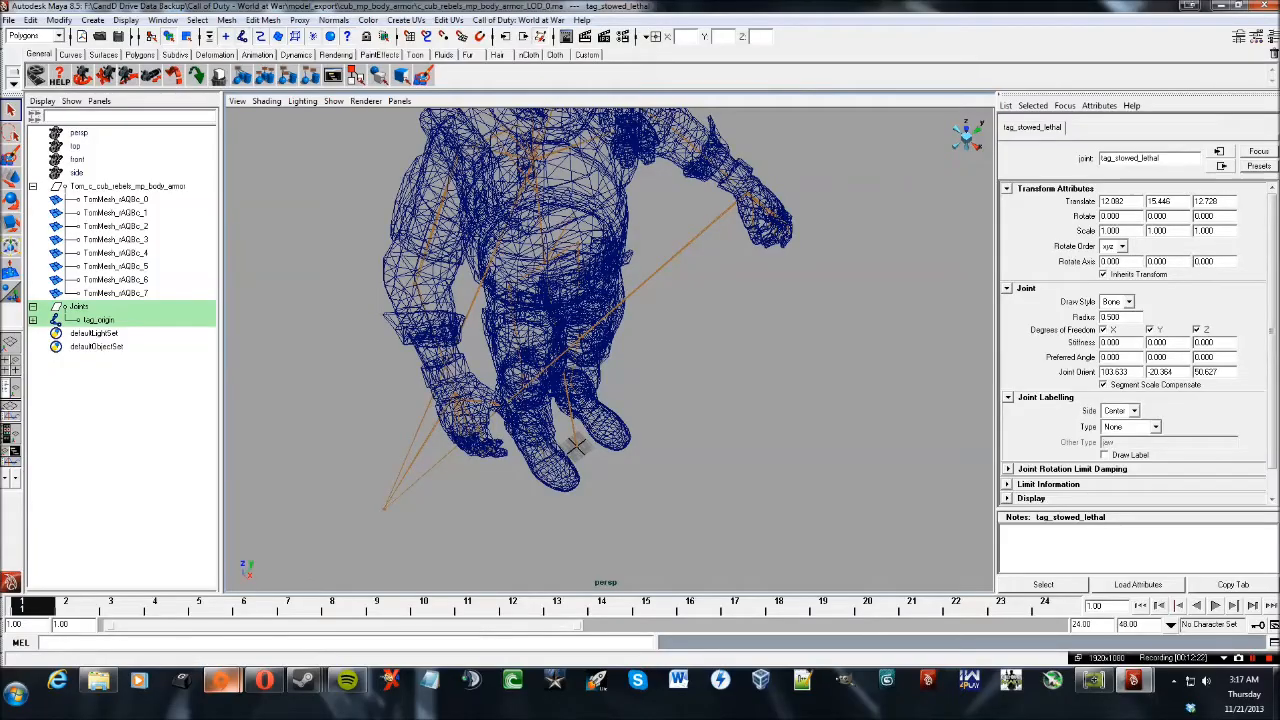
{"action": "left_click_drag", "start_coordinate": [577, 446], "coordinate": [592, 494], "text": "alt"}
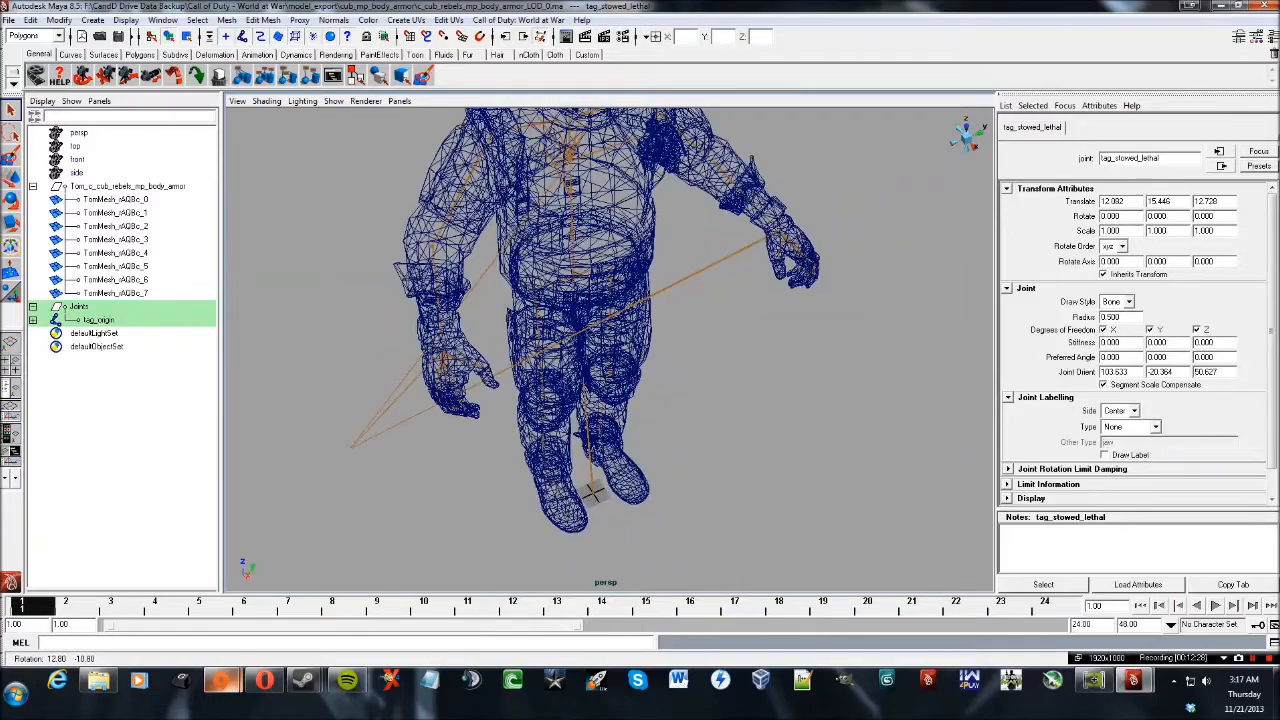
{"action": "left_click", "coordinate": [735, 420]}
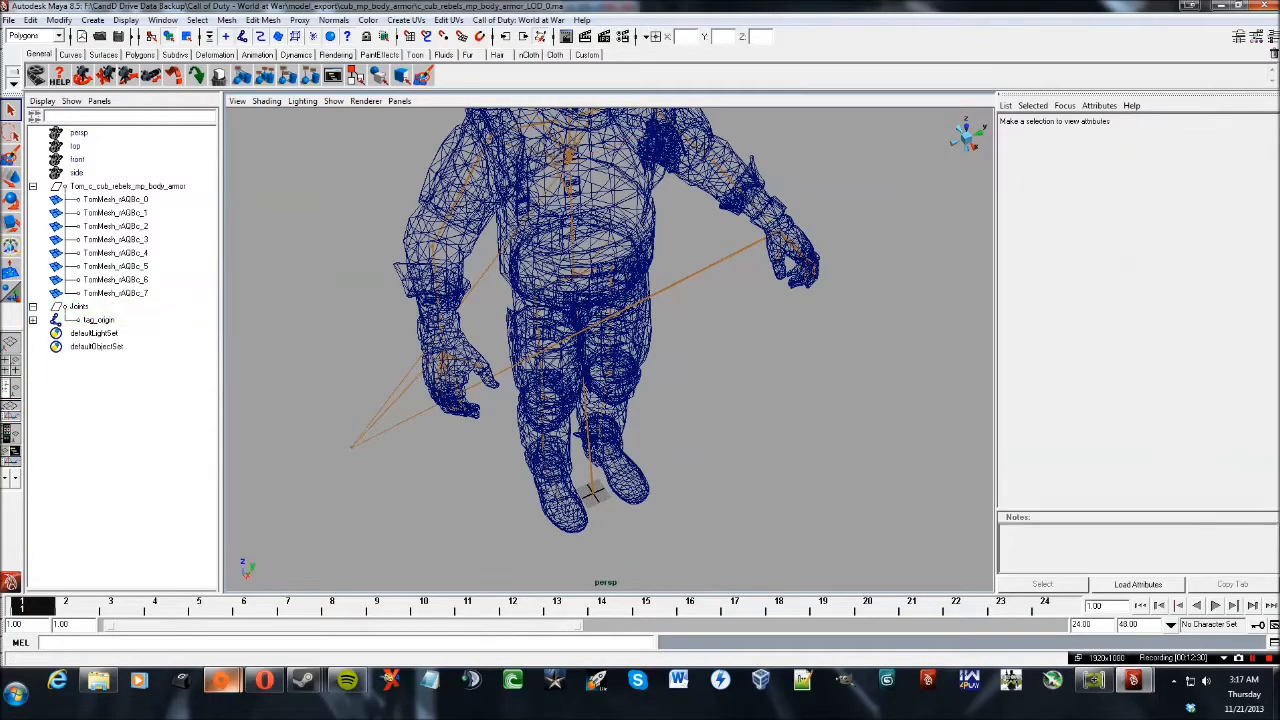
Delete the tag_stowed_tactical joint that branches off j_spine4.
{"action": "left_click_drag", "start_coordinate": [735, 420], "coordinate": [888, 402], "text": "alt"}
{"action": "left_click", "coordinate": [633, 375]}
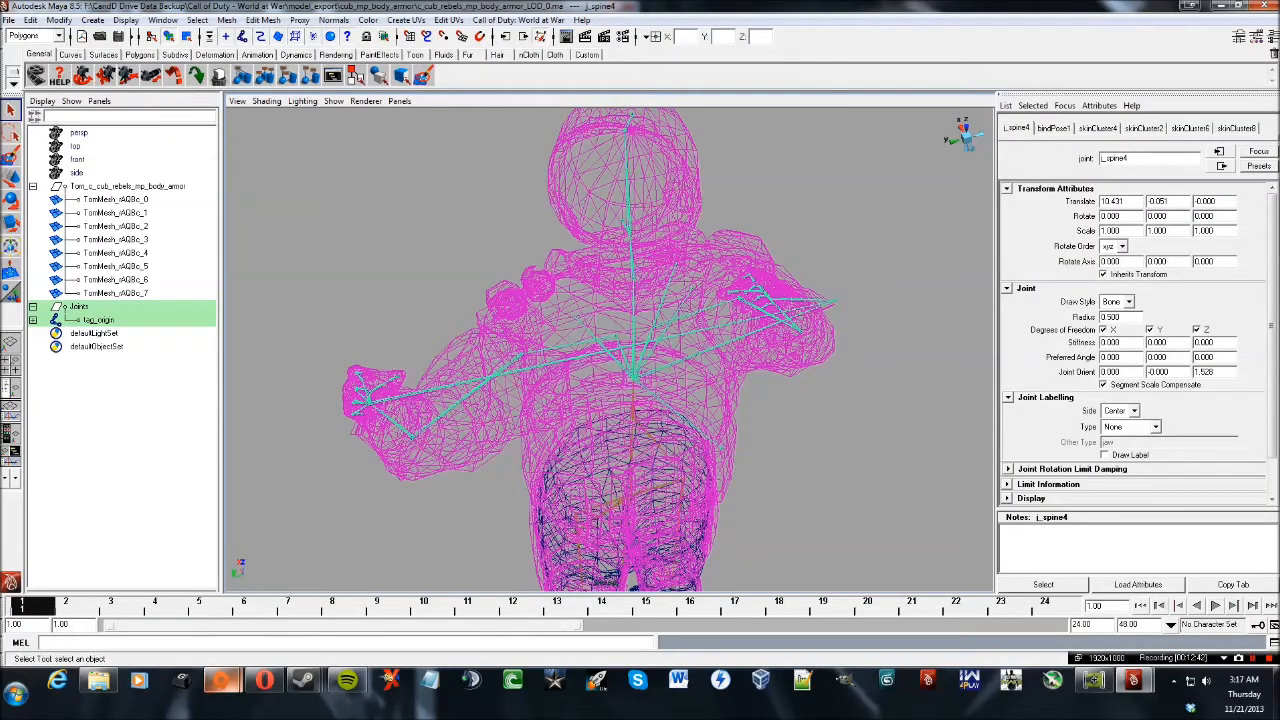
{"action": "left_click_drag", "start_coordinate": [633, 375], "coordinate": [616, 377], "text": "alt"}
{"action": "scroll", "coordinate": [610, 350], "scroll_direction": "up", "scroll_amount": 5}
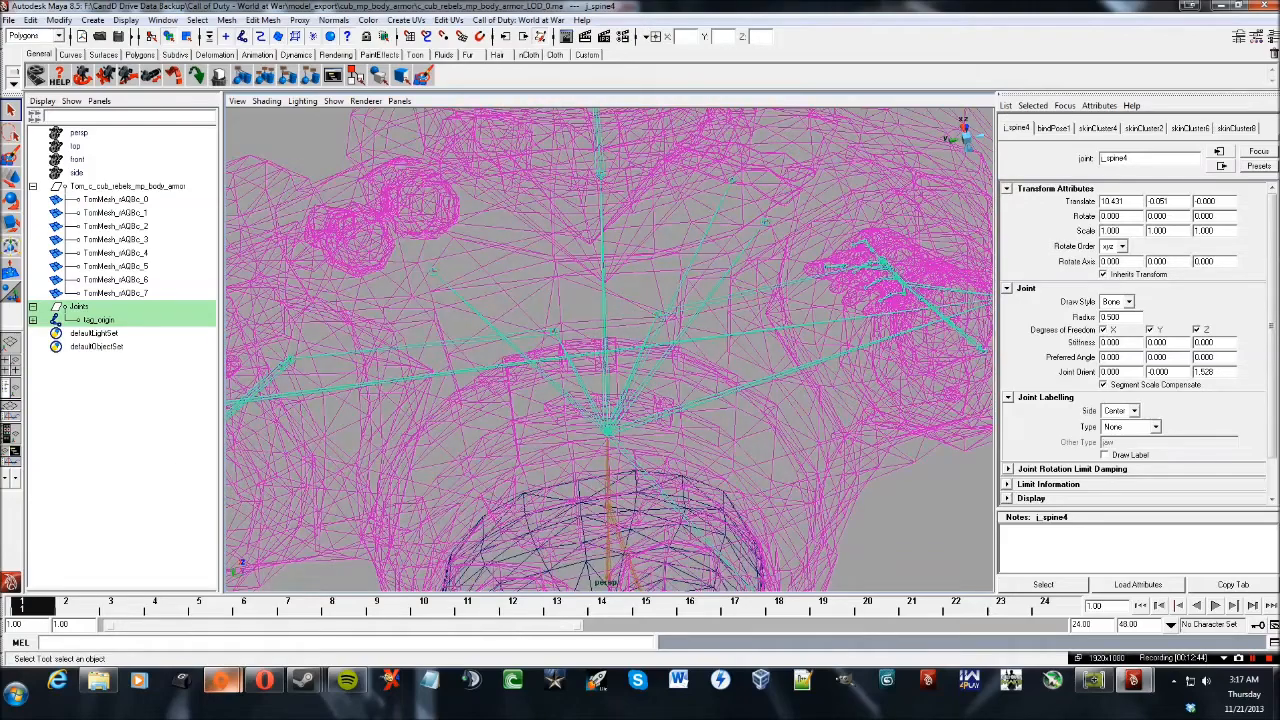
{"action": "left_click", "coordinate": [733, 180]}
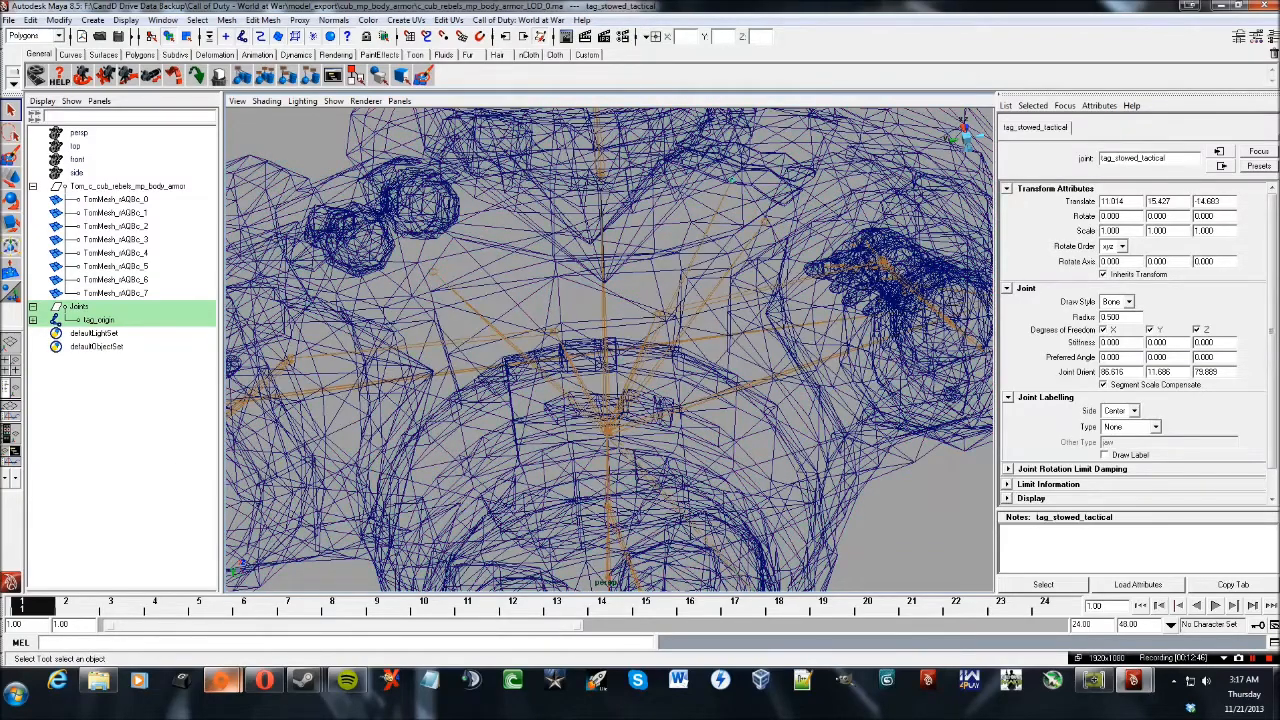
{"action": "key", "text": "Delete"}
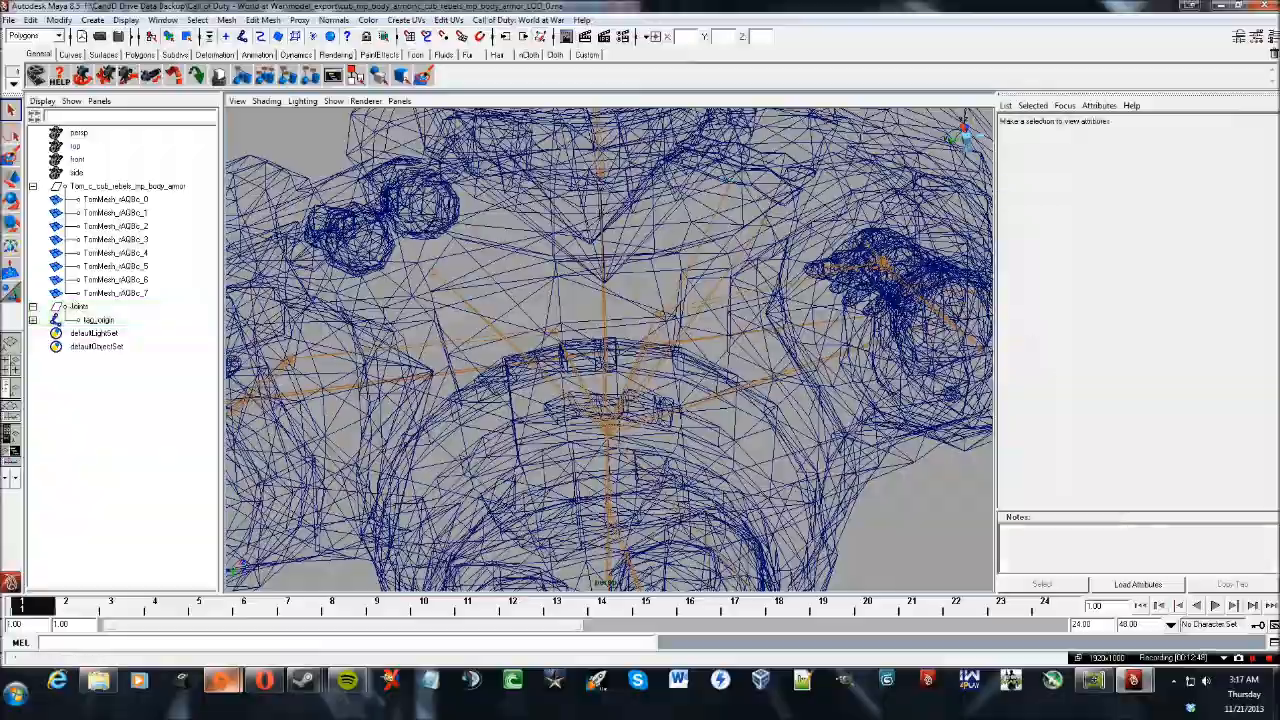
Delete the tag_stowed_backpack joint that branches off back_mid.
{"action": "left_click_drag", "start_coordinate": [690, 270], "coordinate": [625, 398], "text": "alt"}
{"action": "left_click", "coordinate": [465, 267]}
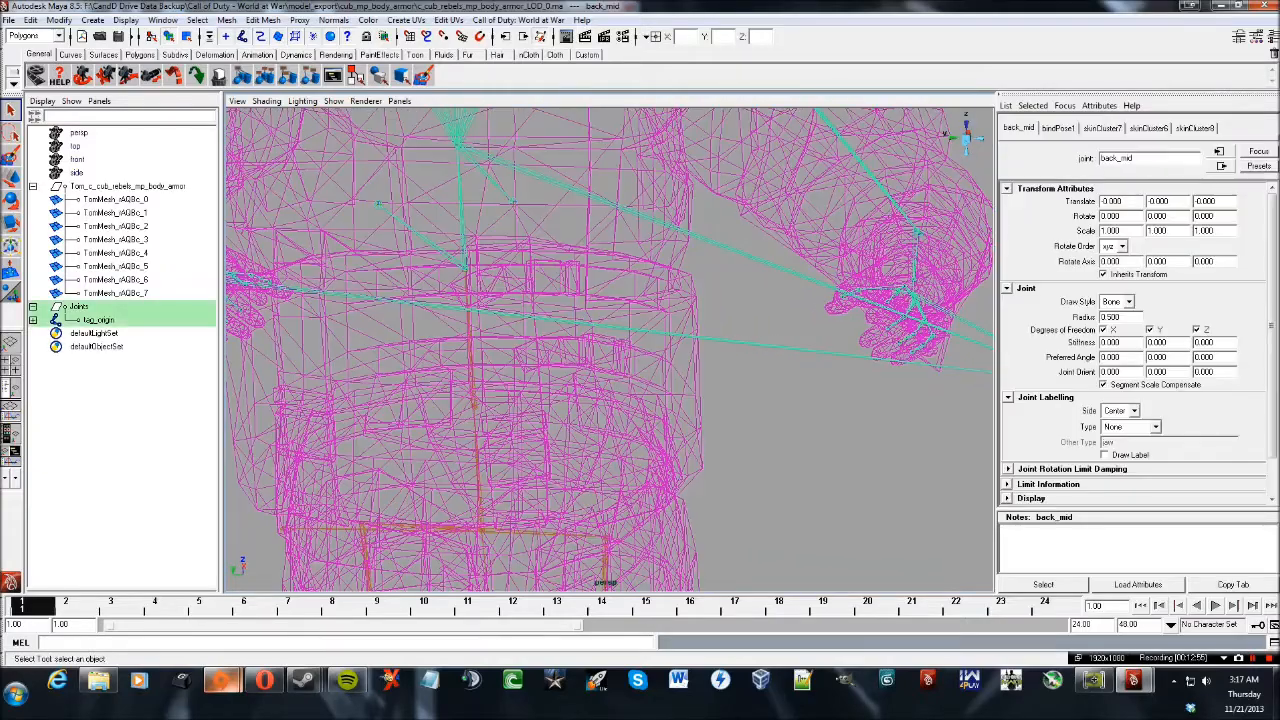
{"action": "left_click", "coordinate": [378, 204]}
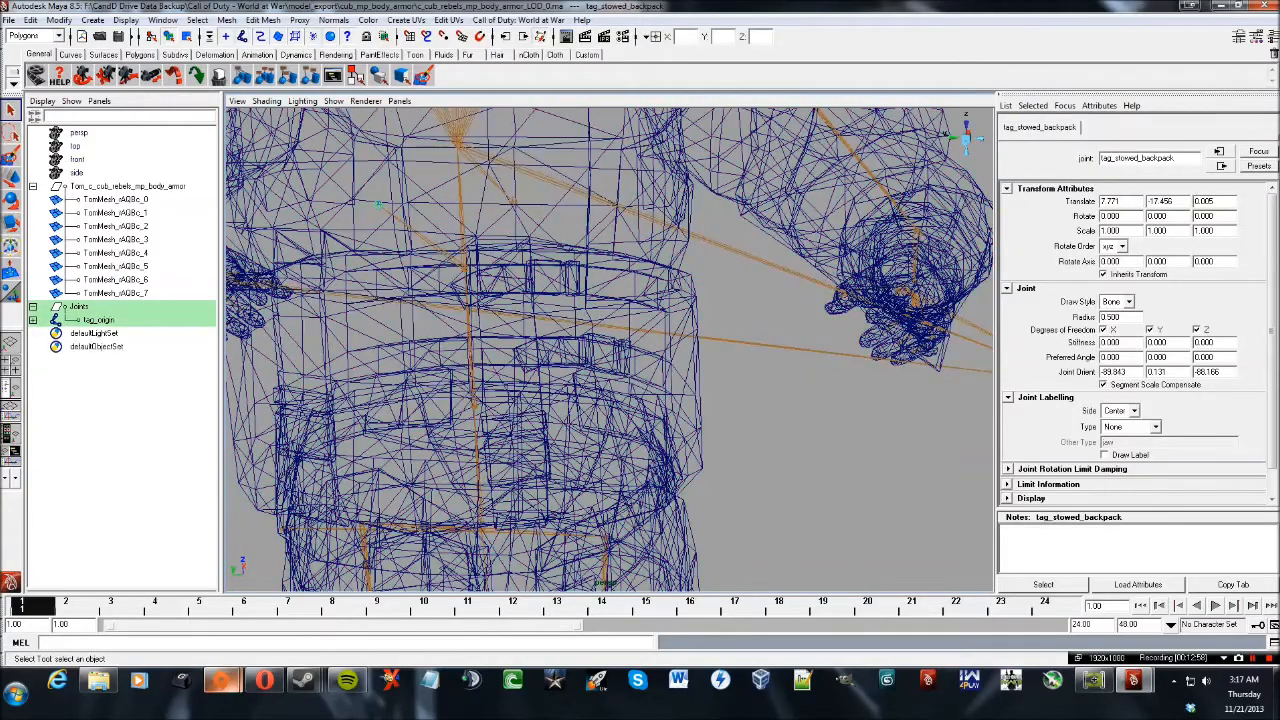
{"action": "key", "text": "Delete"}
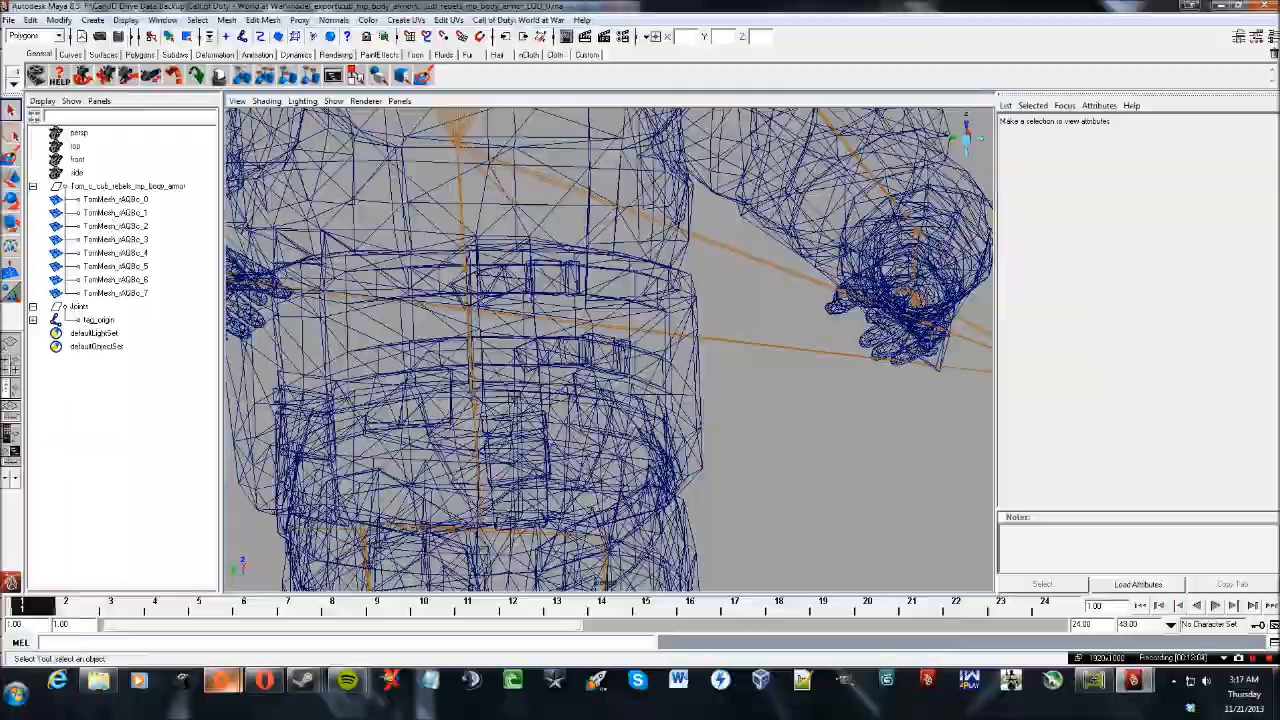
Delete the tag_stowed_deploy joint near the waist of the body armor model.
{"action": "left_click_drag", "start_coordinate": [610, 380], "coordinate": [860, 440], "text": "alt"}
{"action": "scroll", "coordinate": [610, 350], "scroll_direction": "down", "scroll_amount": 2}
{"action": "left_click_drag", "start_coordinate": [610, 350], "coordinate": [545, 434], "text": "alt"}
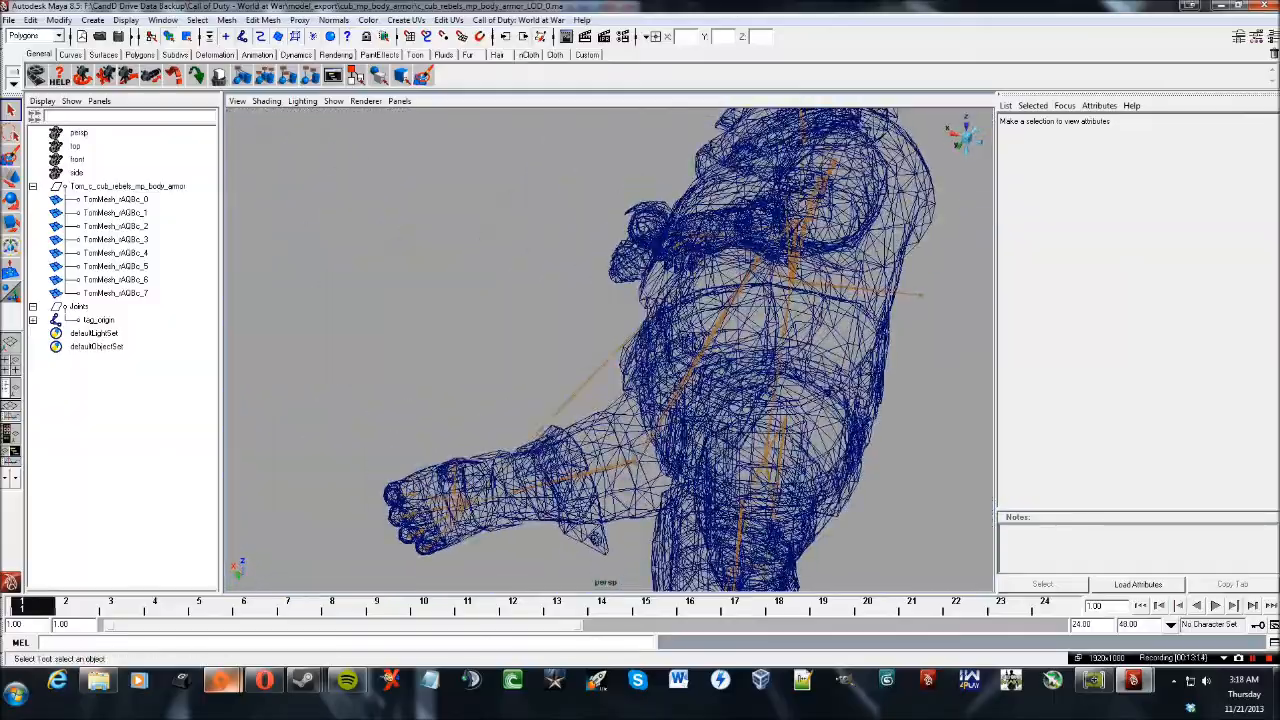
{"action": "left_click", "coordinate": [770, 440]}
{"action": "left_click_drag", "start_coordinate": [770, 440], "coordinate": [690, 430], "text": "alt"}
{"action": "scroll", "coordinate": [610, 400], "scroll_direction": "up", "scroll_amount": 2}
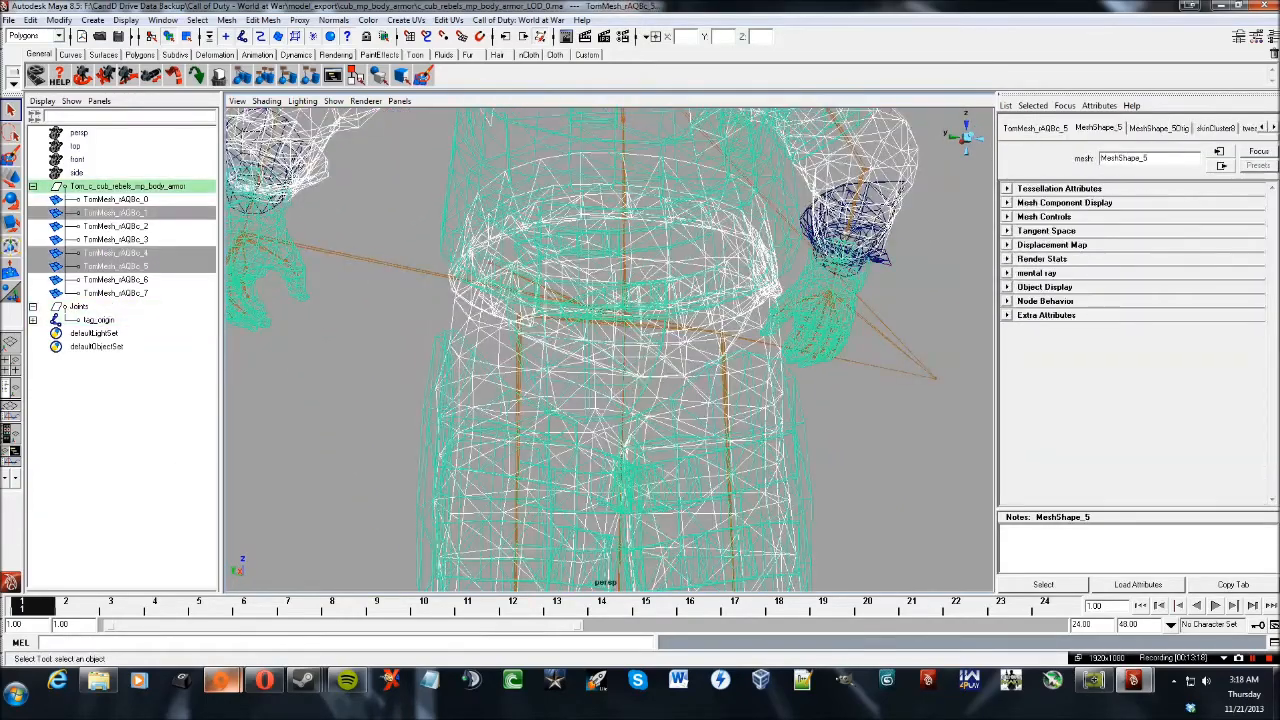
{"action": "left_click", "coordinate": [492, 265]}
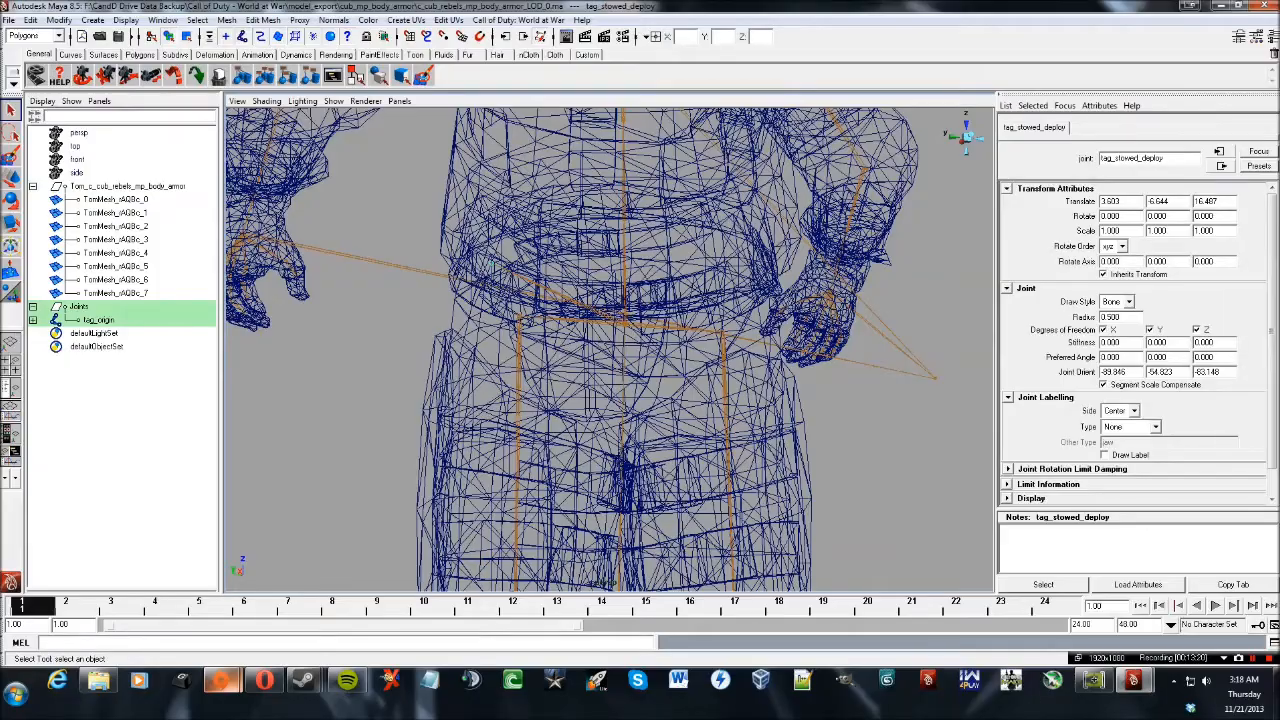
{"action": "key", "text": "Delete"}
Select the j_spine4 joint to trace which joints branch off it, and undo back to an empty selection.
{"action": "scroll", "coordinate": [610, 350], "scroll_direction": "down", "scroll_amount": 6}
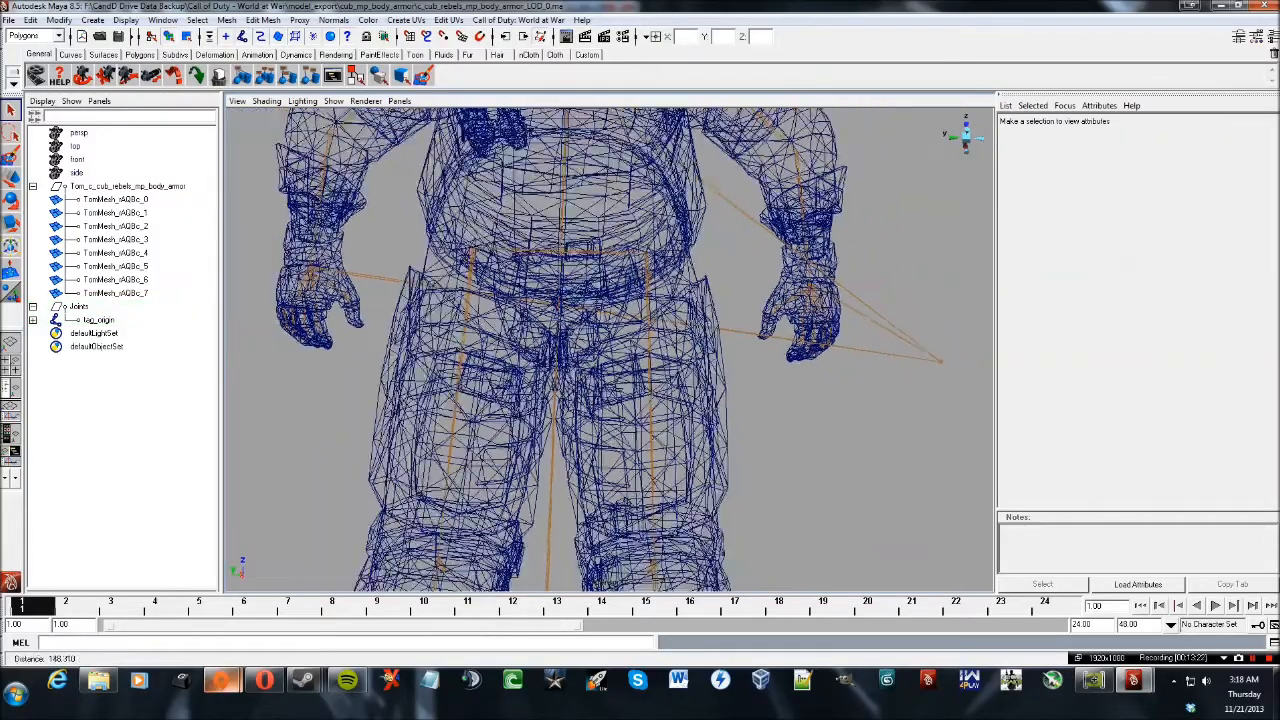
{"action": "left_click_drag", "start_coordinate": [595, 270], "coordinate": [695, 480], "text": "alt"}
{"action": "left_click", "coordinate": [679, 371]}
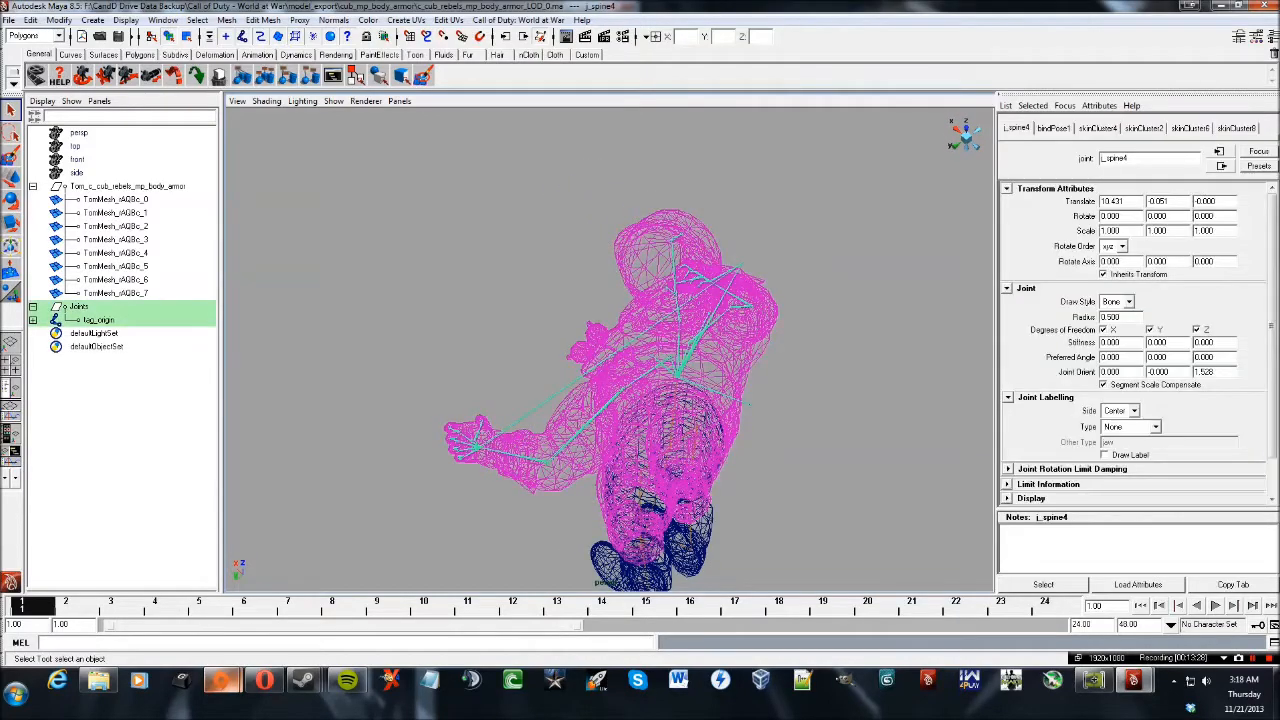
{"action": "left_click", "coordinate": [840, 340]}
{"action": "key", "text": "ctrl+z"}
{"action": "key", "text": "ctrl+z"}
{"action": "key", "text": "ctrl+z"}
{"action": "key", "text": "ctrl+z"}
{"action": "key", "text": "ctrl+z"}
{"action": "key", "text": "ctrl+z"}
{"action": "key", "text": "ctrl+z"}
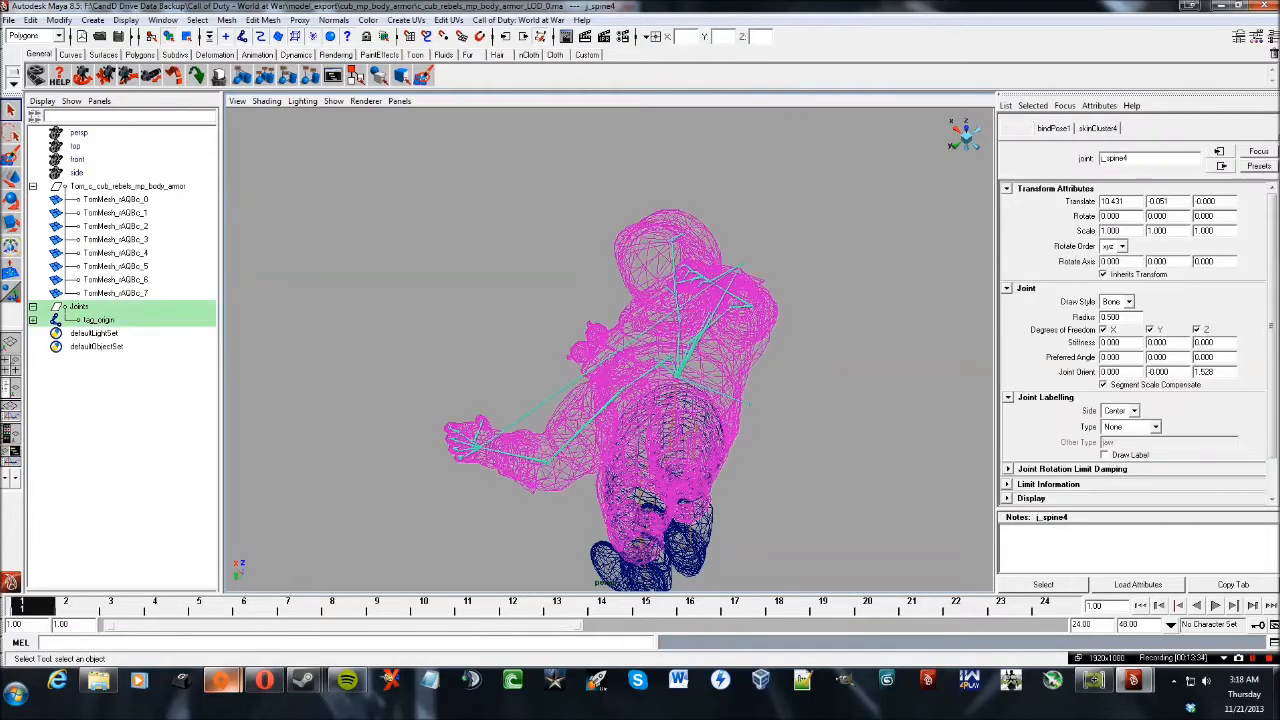
{"action": "scroll", "coordinate": [610, 350], "scroll_direction": "up", "scroll_amount": 7}
{"action": "left_click_drag", "start_coordinate": [740, 270], "coordinate": [624, 253], "text": "alt"}
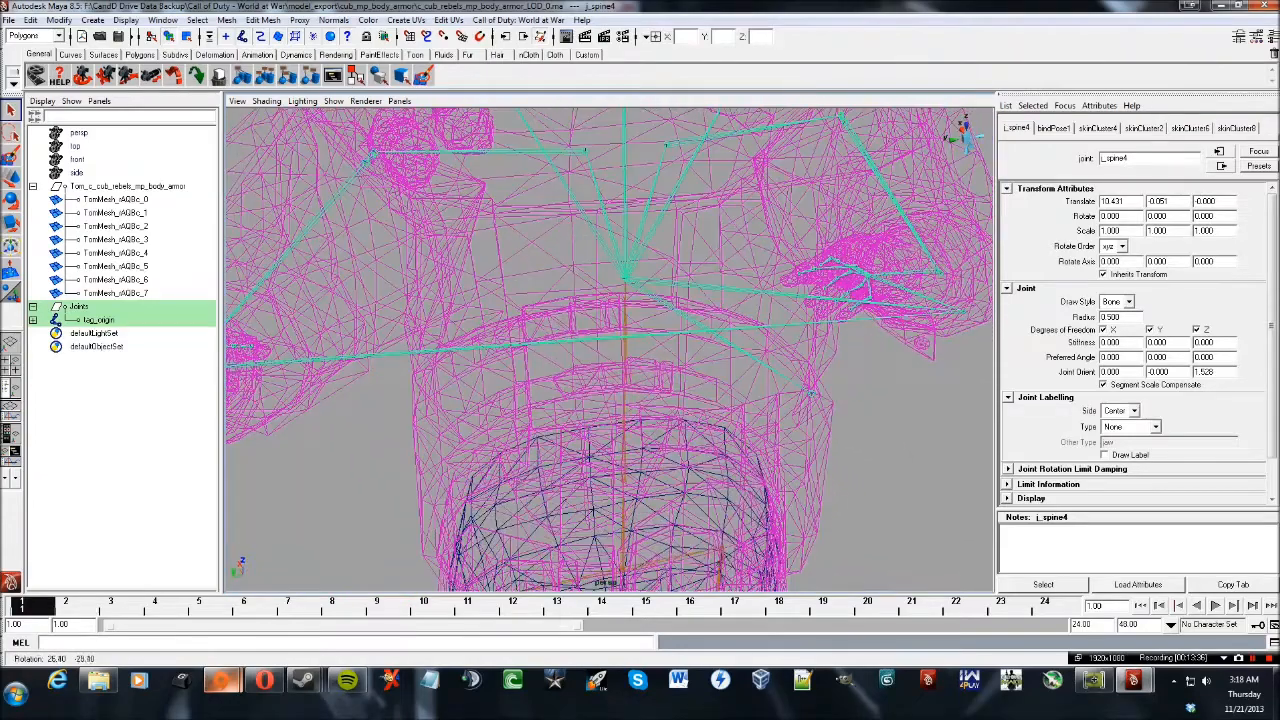
{"action": "key", "text": "ctrl+z"}
{"action": "key", "text": "ctrl+z"}
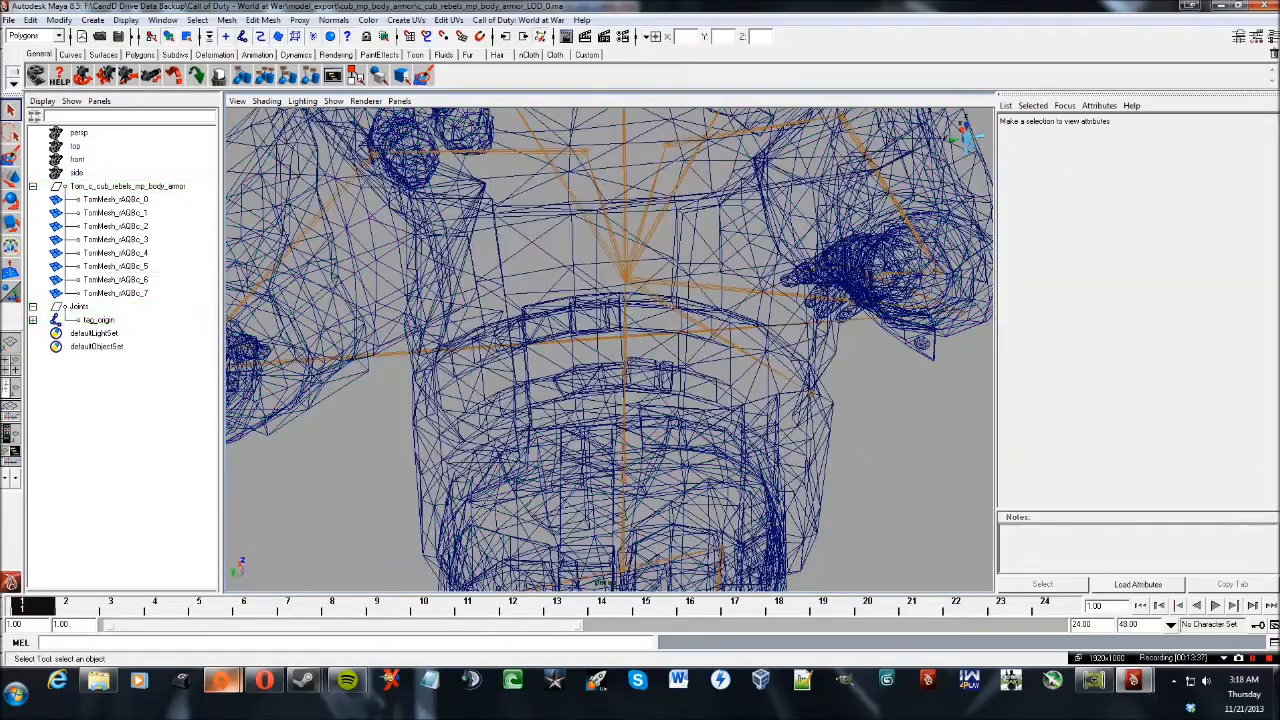
Delete the tag_stowed_back joint at the end of the bone behind the torso.
{"action": "left_click", "coordinate": [806, 389]}
{"action": "left_click", "coordinate": [811, 393]}
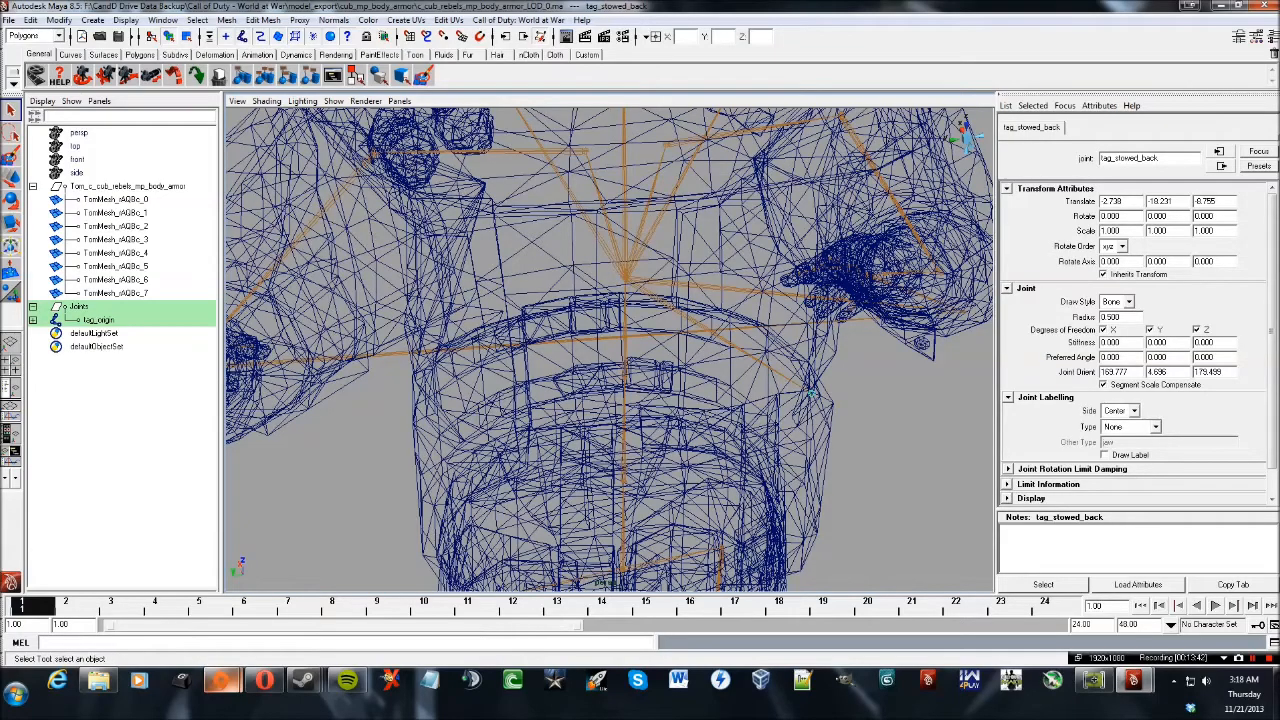
{"action": "key", "text": "Delete"}
Examine the remaining joints on the whole body from several angles, in both wireframe and textured display.
{"action": "left_click_drag", "start_coordinate": [690, 385], "coordinate": [860, 385], "text": "alt"}
{"action": "scroll", "coordinate": [700, 385], "scroll_direction": "down", "scroll_amount": 6}
{"action": "left_click_drag", "start_coordinate": [780, 350], "coordinate": [425, 404], "text": "alt"}
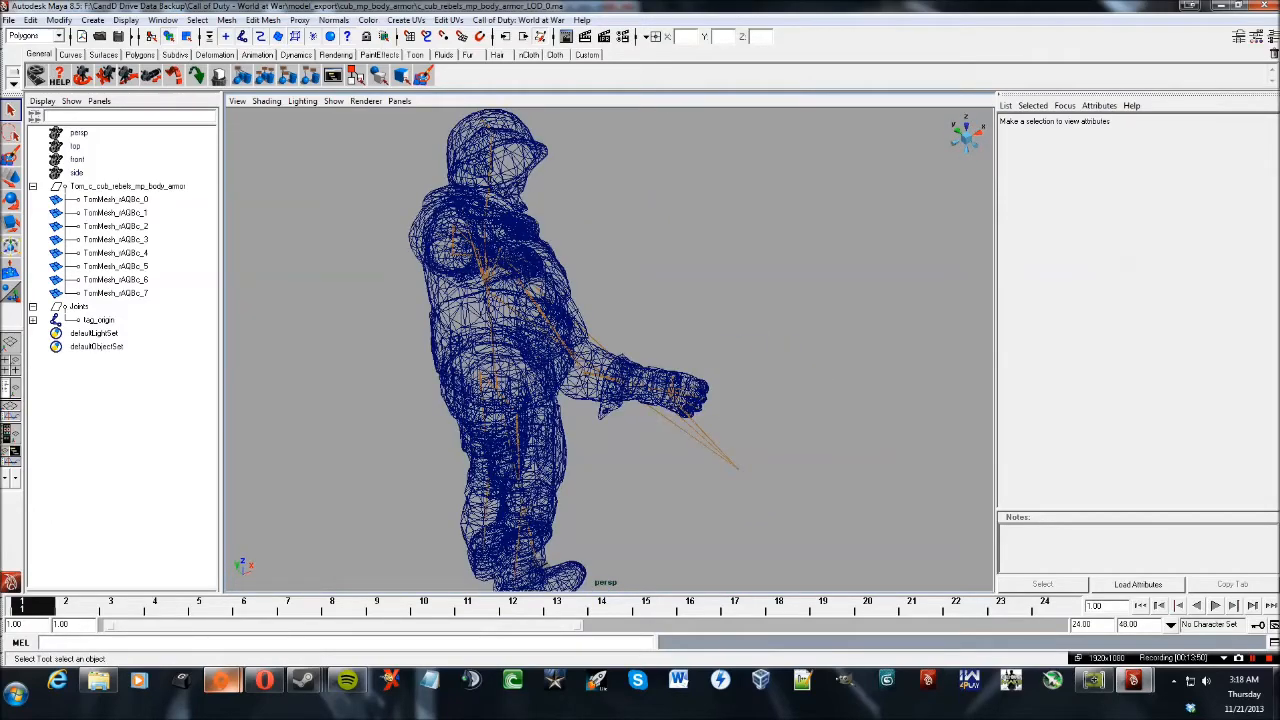
{"action": "left_click_drag", "start_coordinate": [600, 350], "coordinate": [800, 340], "text": "alt"}
{"action": "left_click_drag", "start_coordinate": [560, 380], "coordinate": [715, 368], "text": "alt"}
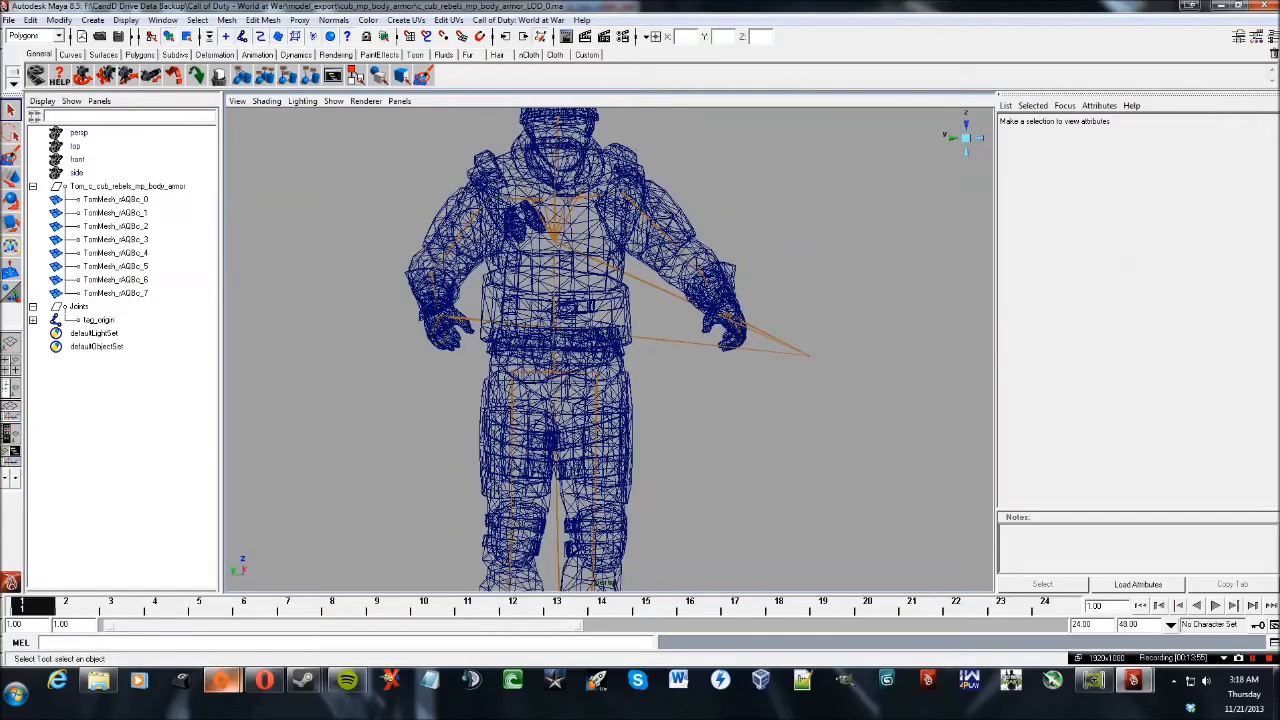
{"action": "left_click_drag", "start_coordinate": [600, 560], "coordinate": [669, 516], "text": "alt"}
{"action": "key", "text": "6"}
{"action": "key", "text": "4"}
{"action": "key", "text": "6"}
{"action": "key", "text": "4"}
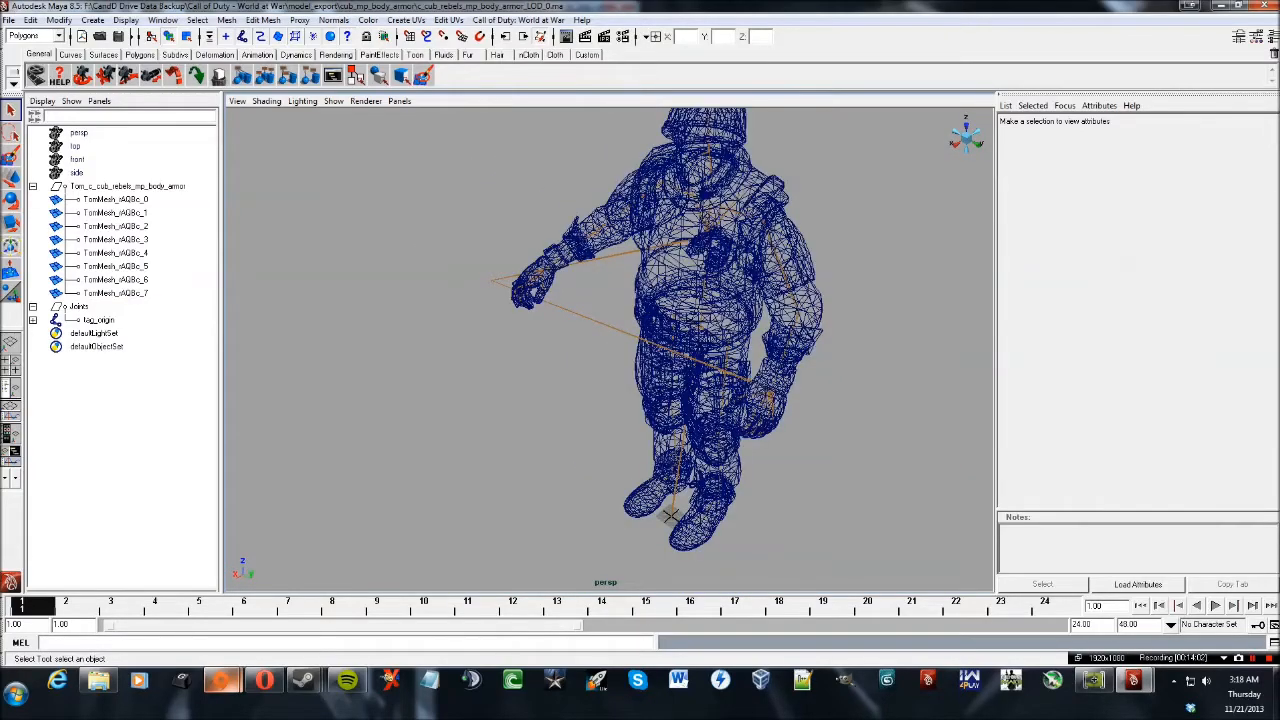
{"action": "left_click_drag", "start_coordinate": [669, 516], "coordinate": [642, 510], "text": "alt"}
{"action": "scroll", "coordinate": [609, 350], "scroll_direction": "down", "scroll_amount": 3}
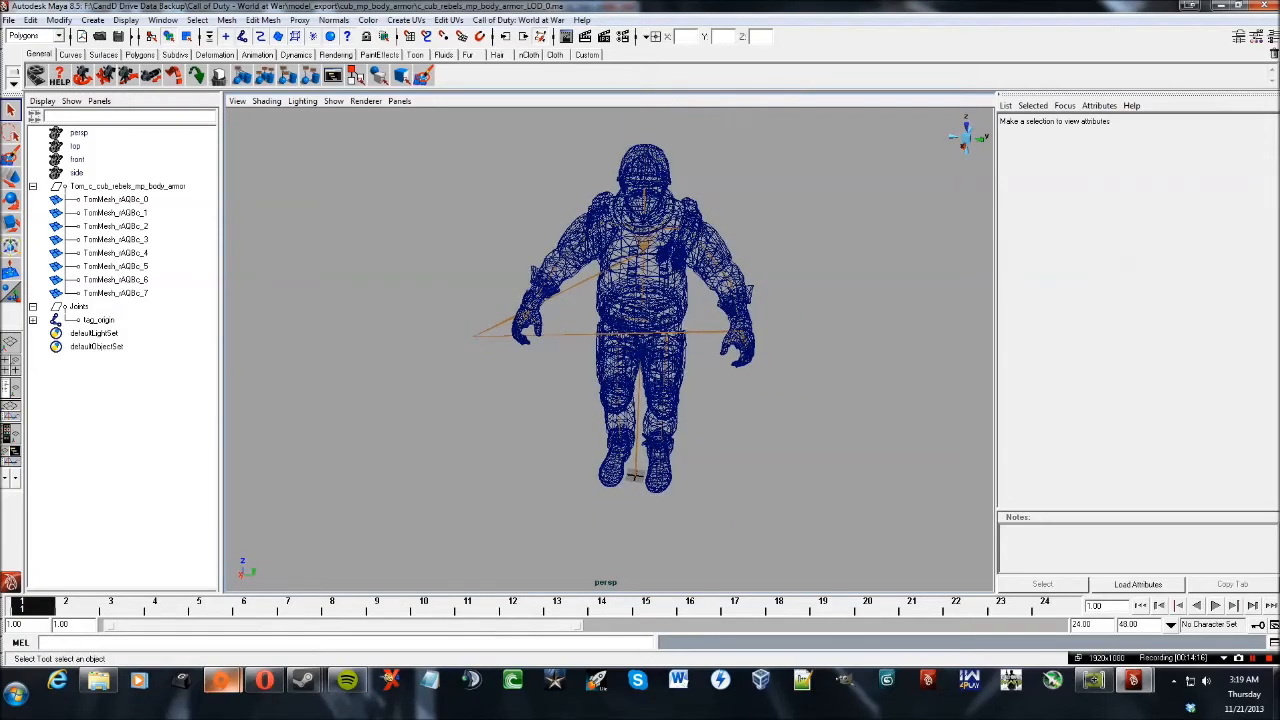
Compare textured and plain shaded display on the full body model, and leave it in textured display.
{"action": "key", "text": "6"}
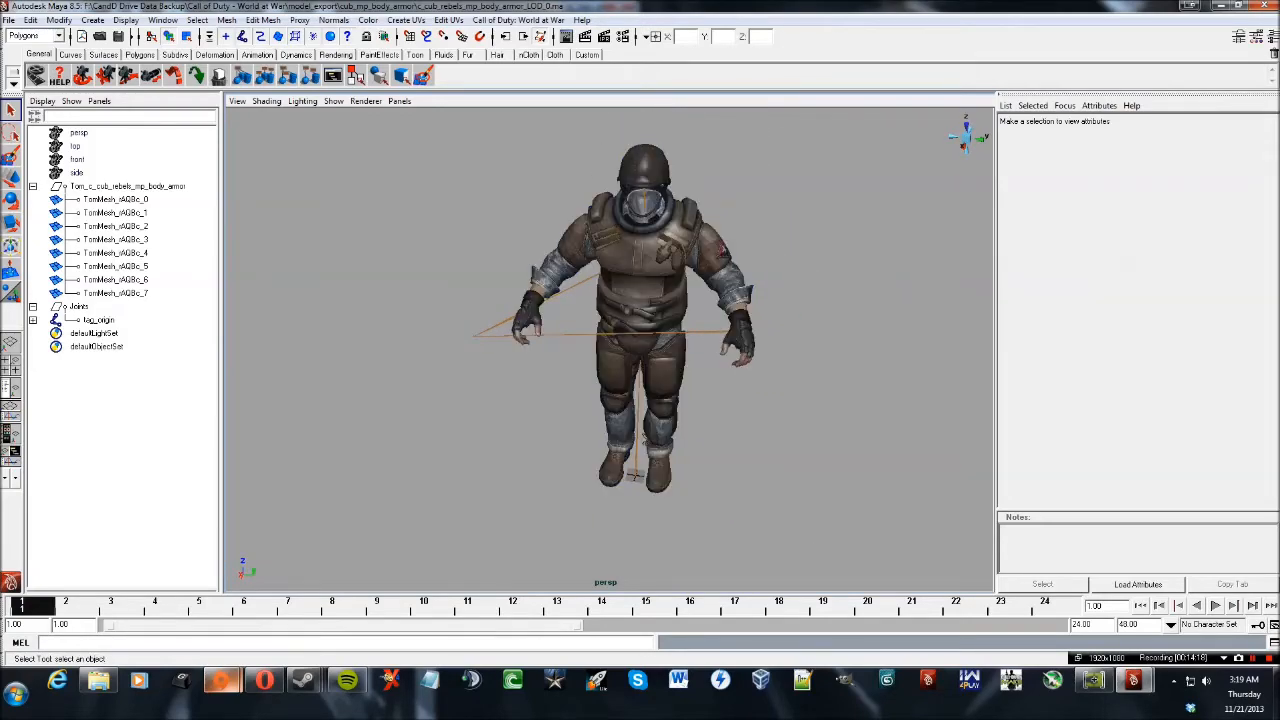
{"action": "key", "text": "5"}
{"action": "key", "text": "6"}
{"action": "key", "text": "5"}
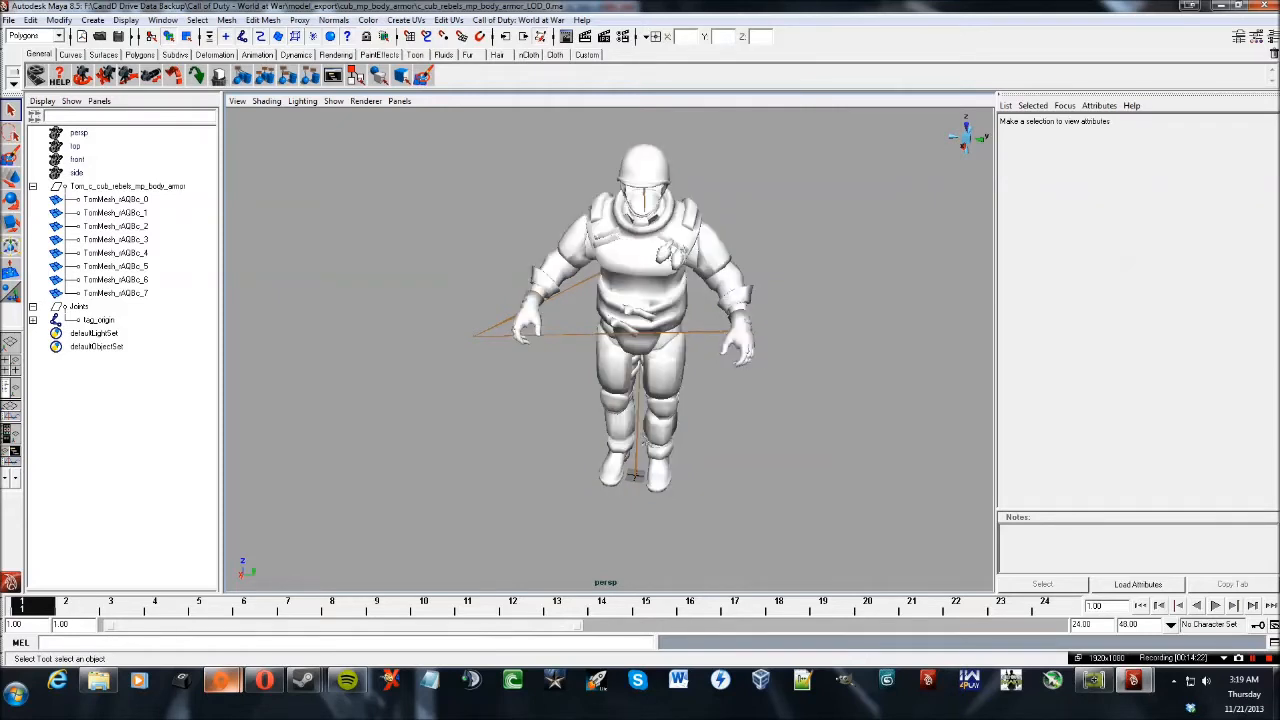
{"action": "key", "text": "6"}
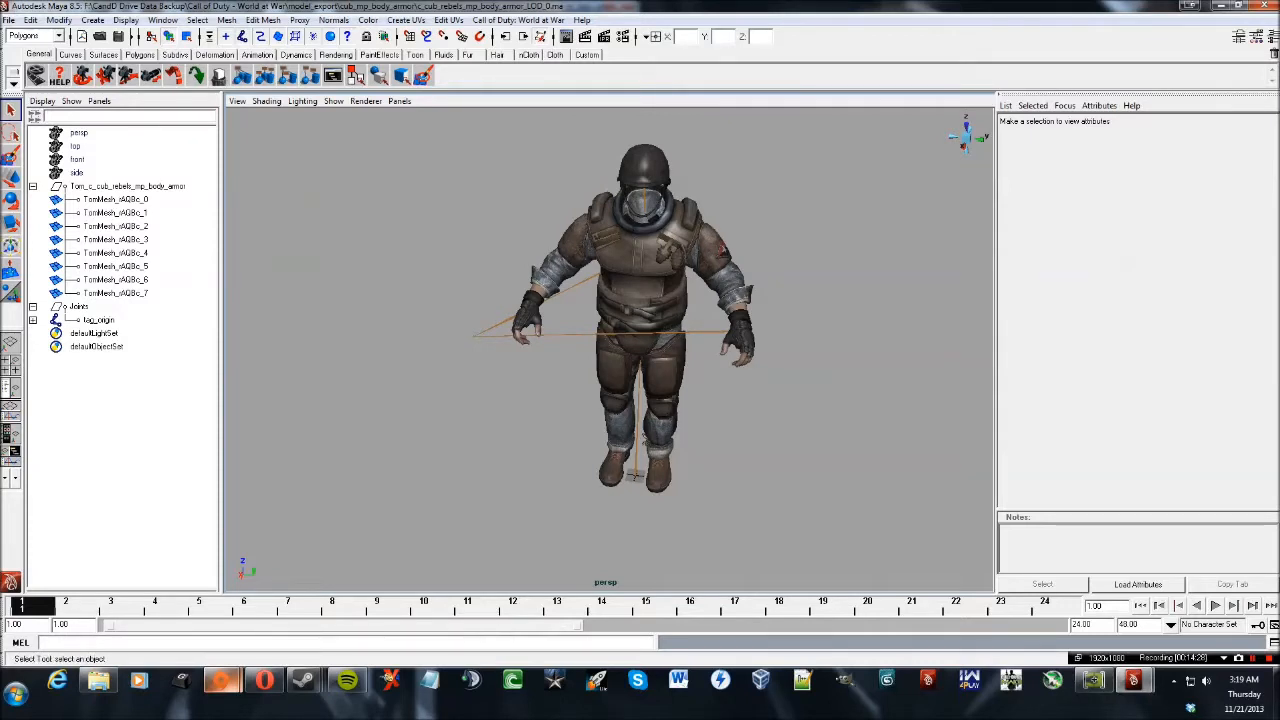
Select the body meshes TomMesh_rAQBc_0 to 7 and the Joints group to inspect them, and clear the selection.
{"action": "left_click_drag", "start_coordinate": [115, 199], "coordinate": [115, 293]}
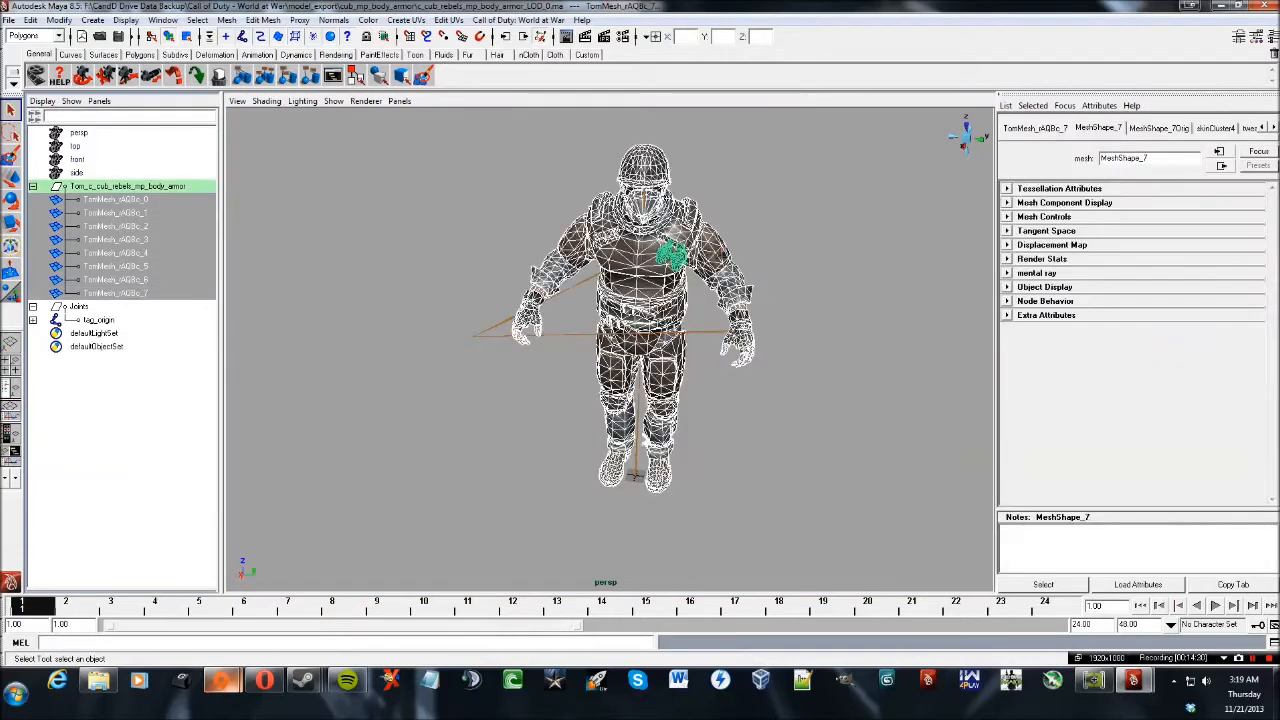
{"action": "left_click", "coordinate": [115, 199]}
{"action": "left_click", "coordinate": [79, 307]}
{"action": "left_click", "coordinate": [365, 390]}
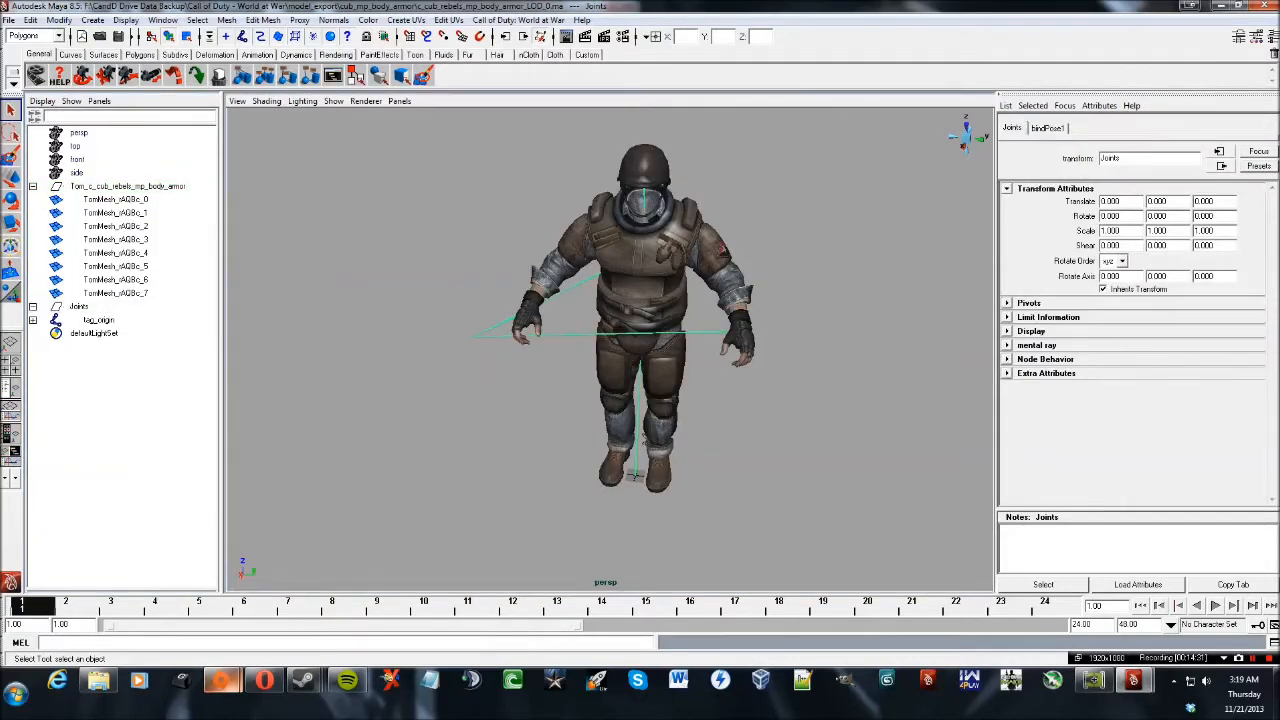
Open the Call of Duty: World at War Model Exporter and enable Force Export Selected Joints for Entry1.
{"action": "left_click", "coordinate": [519, 20]}
{"action": "left_click", "coordinate": [520, 37]}
{"action": "left_click", "coordinate": [808, 459]}
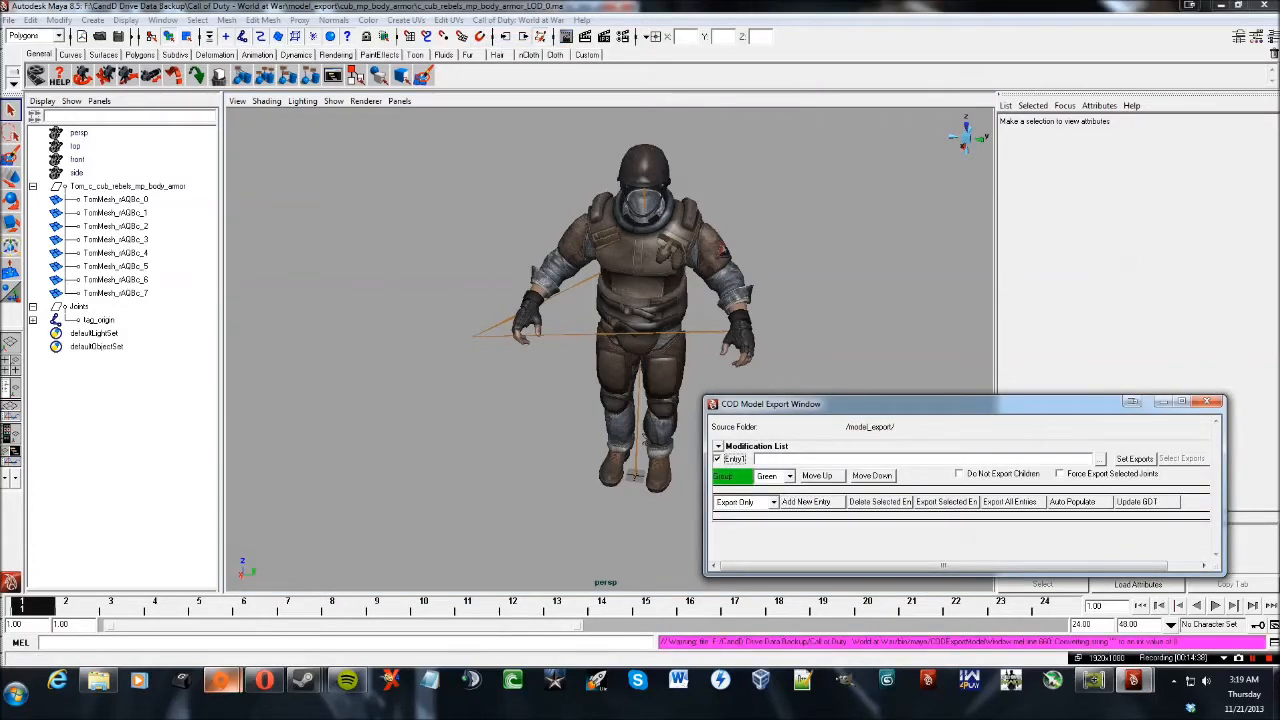
{"action": "left_click_drag", "start_coordinate": [800, 404], "coordinate": [488, 194]}
{"action": "left_click", "coordinate": [747, 264]}
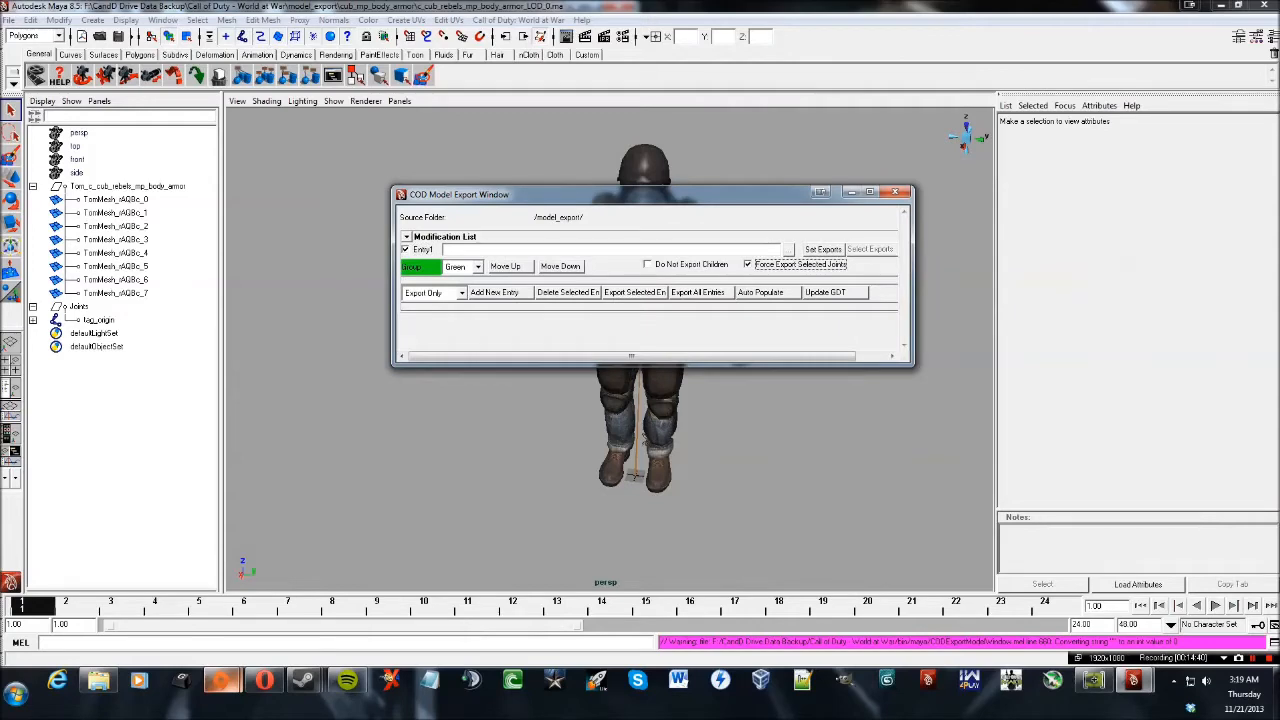
Browse for Entry1's export path to the model_export folder of Call of Duty - World at War on the F: drive.
{"action": "left_click", "coordinate": [788, 250]}
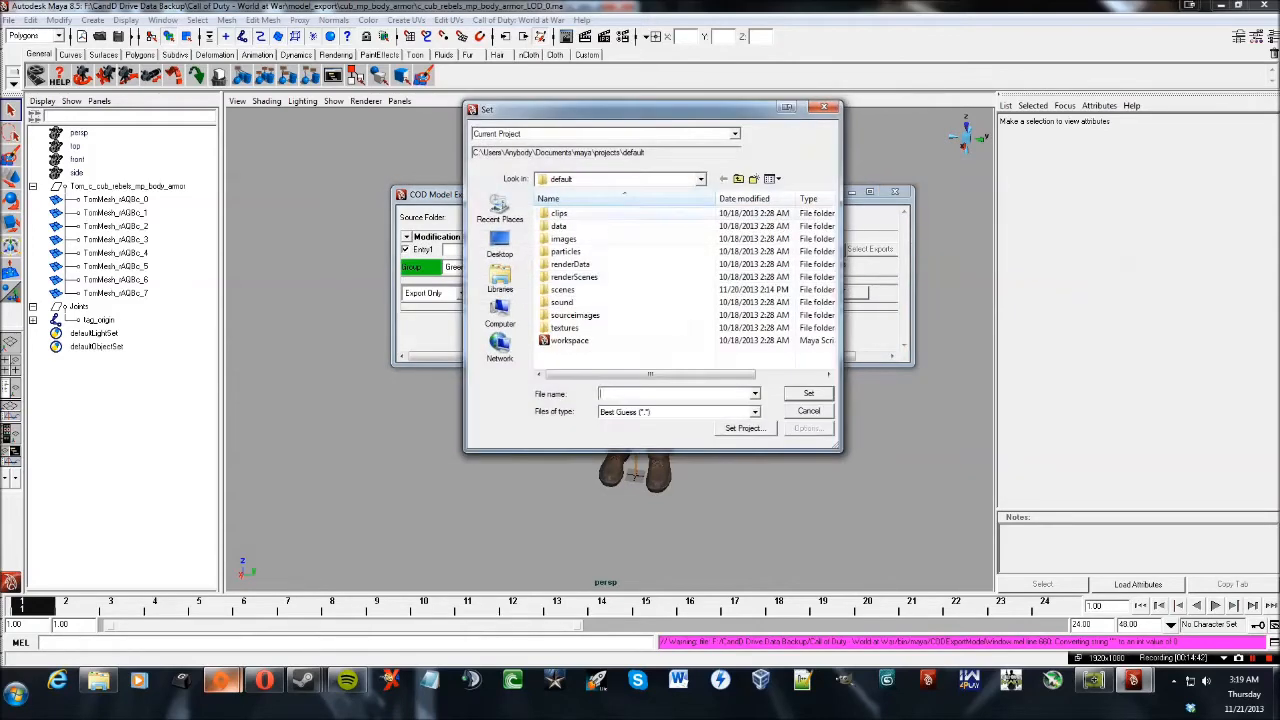
{"action": "left_click", "coordinate": [500, 312]}
{"action": "double_click", "coordinate": [612, 291]}
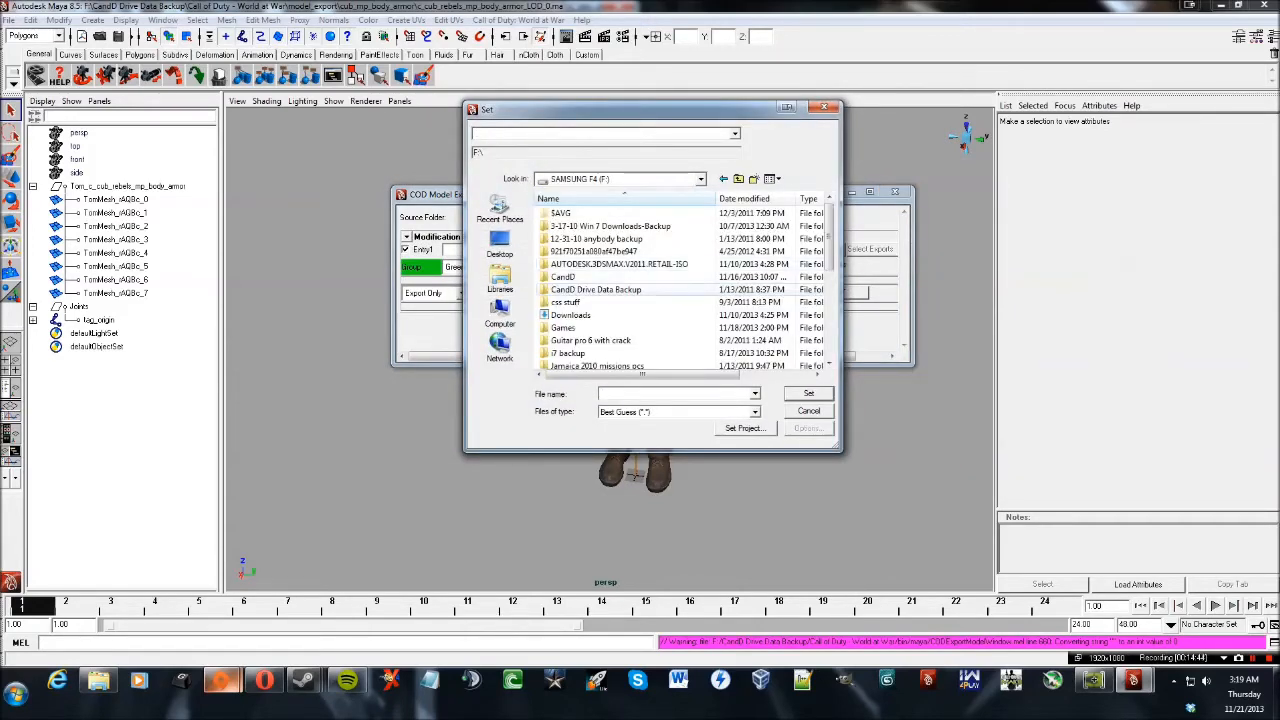
{"action": "double_click", "coordinate": [602, 289]}
{"action": "left_click", "coordinate": [600, 227]}
{"action": "double_click", "coordinate": [600, 227]}
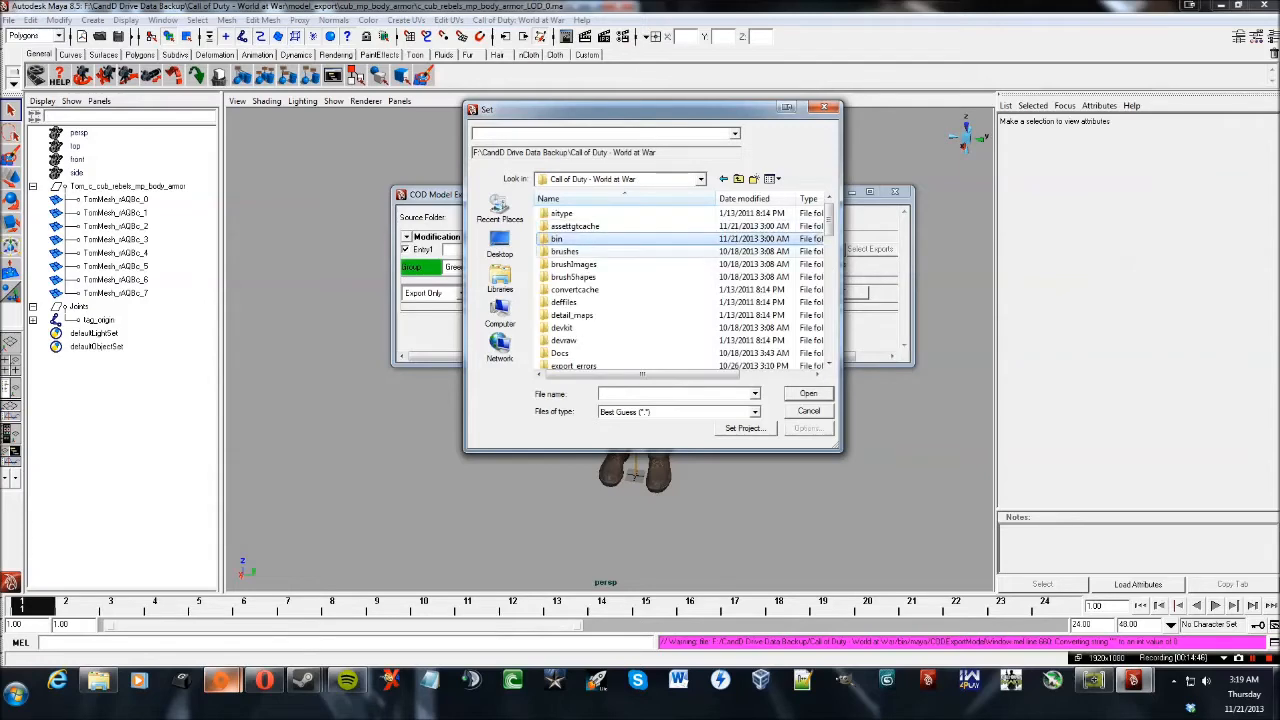
{"action": "scroll", "coordinate": [600, 240], "scroll_direction": "down", "scroll_amount": 5}
{"action": "double_click", "coordinate": [598, 251]}
{"action": "left_click_drag", "start_coordinate": [600, 109], "coordinate": [437, 248]}
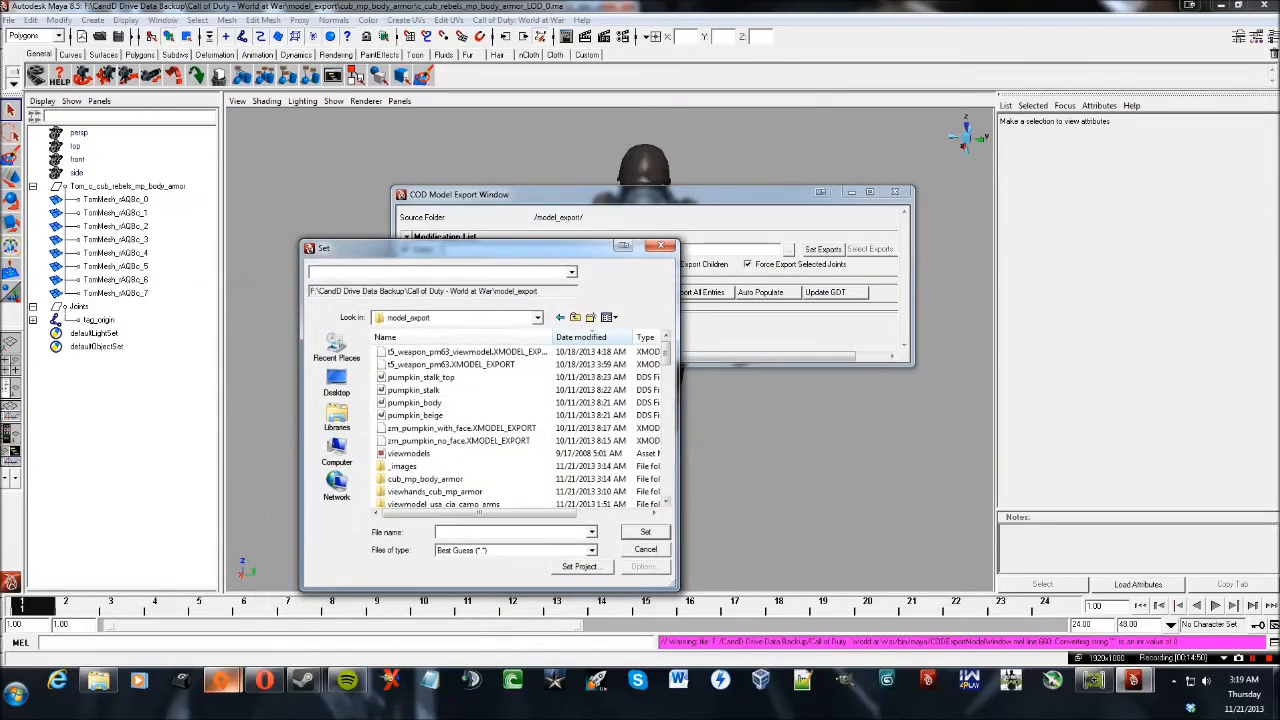
{"action": "left_click_drag", "start_coordinate": [666, 354], "coordinate": [666, 358]}
{"action": "left_click_drag", "start_coordinate": [455, 248], "coordinate": [437, 234]}
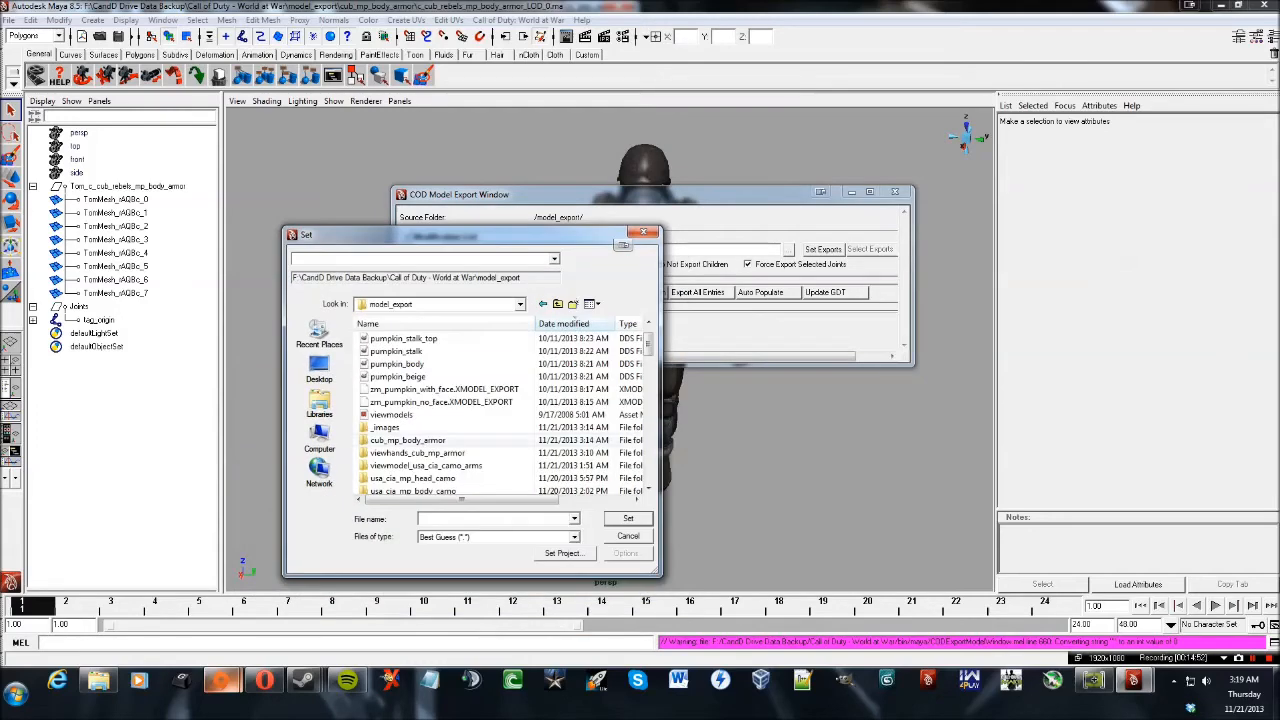
Set Entry1's export file to cub_mp_body_armor inside the cub_mp_body_armor folder.
{"action": "left_click", "coordinate": [420, 440]}
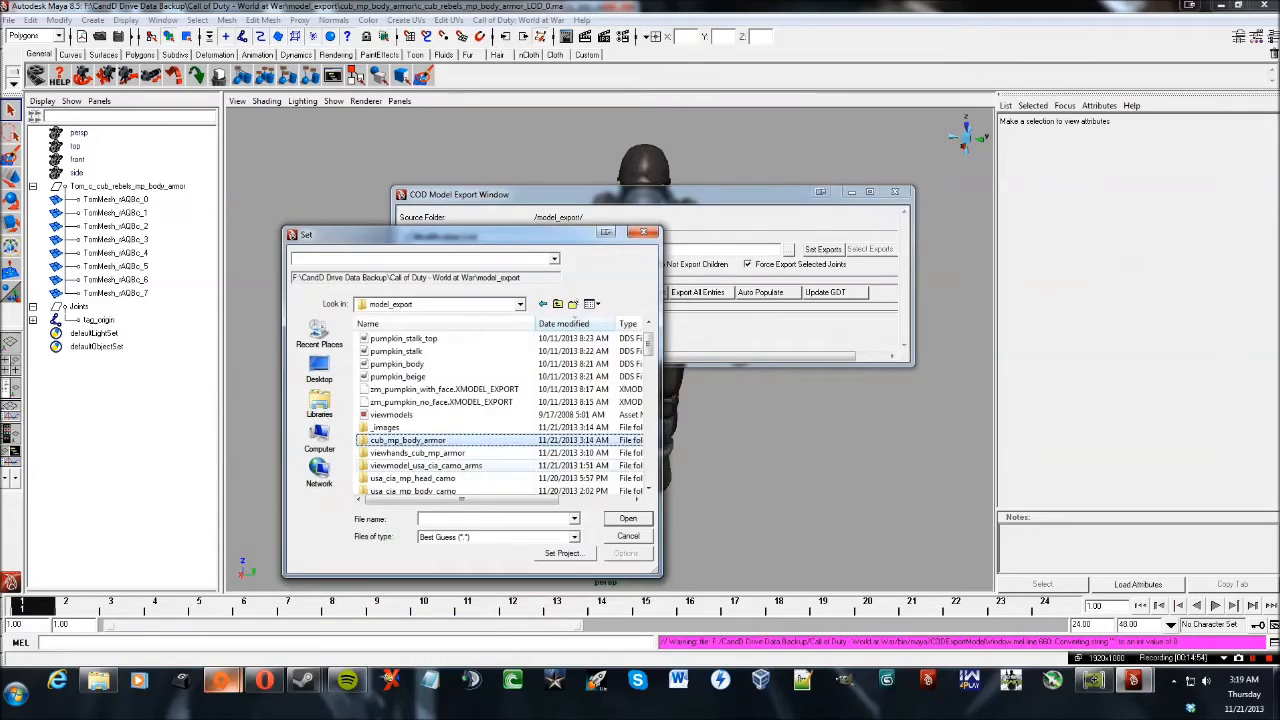
{"action": "left_click", "coordinate": [628, 518]}
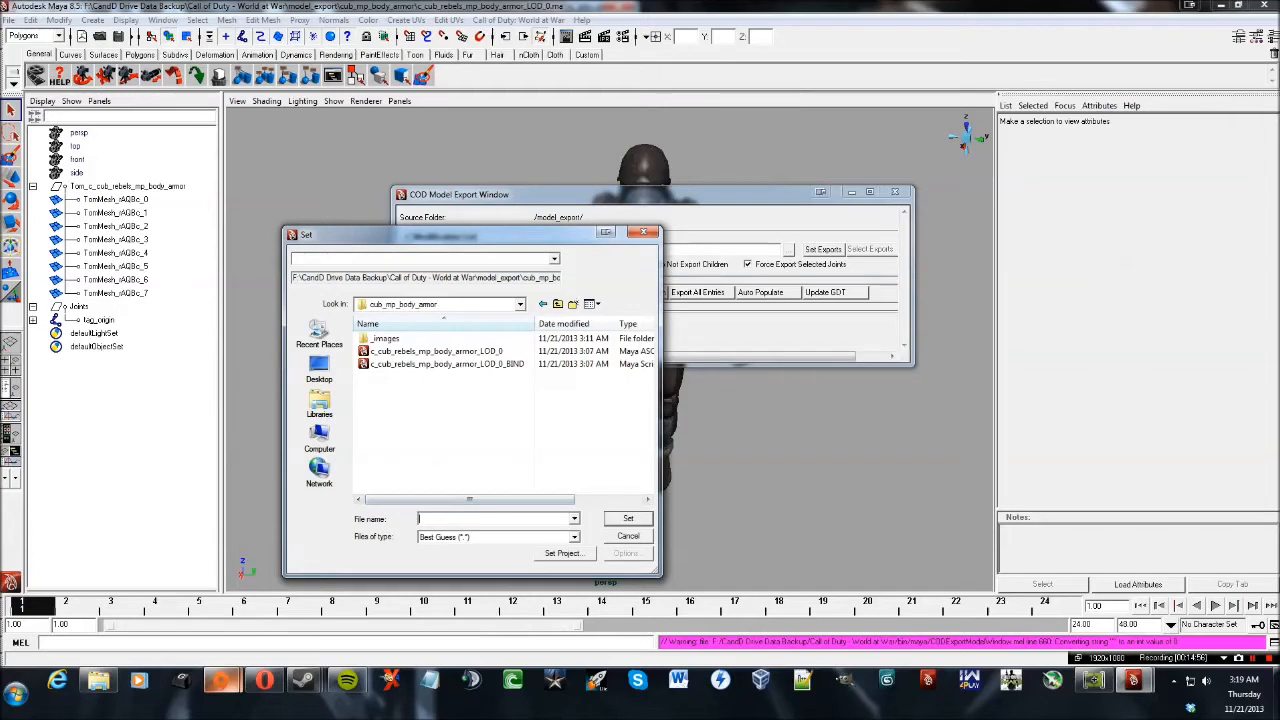
{"action": "type", "text": "cub_mp_body_armor"}
{"action": "key", "text": "Return"}
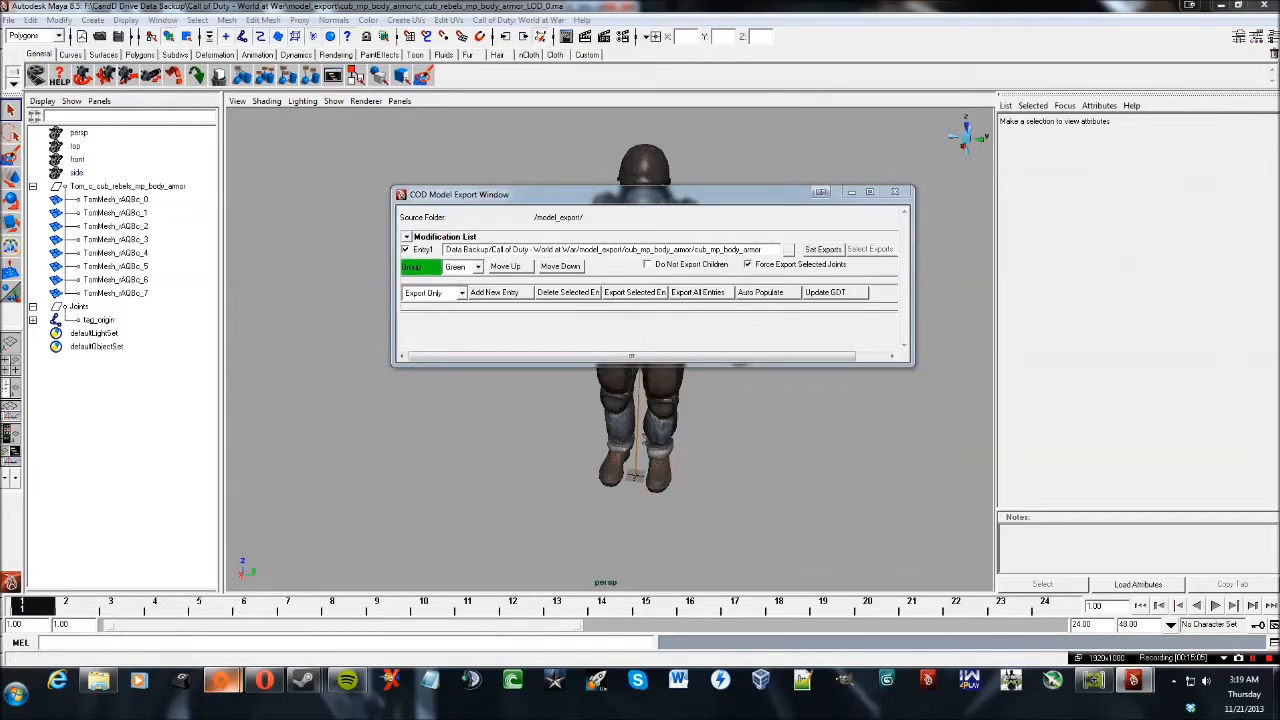
Select everything in the scene with its full hierarchy and set it as Entry1's exports.
{"action": "left_click_drag", "start_coordinate": [620, 194], "coordinate": [856, 234]}
{"action": "left_click", "coordinate": [30, 20]}
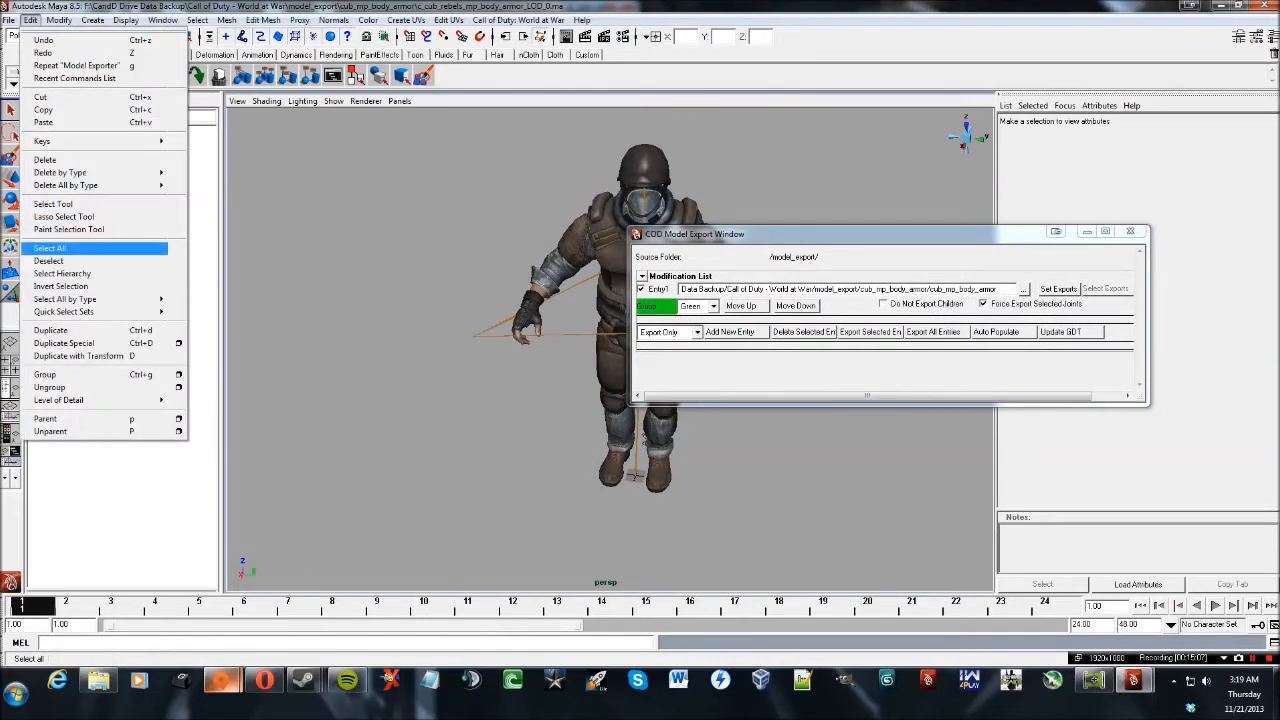
{"action": "left_click", "coordinate": [60, 248]}
{"action": "left_click", "coordinate": [30, 20]}
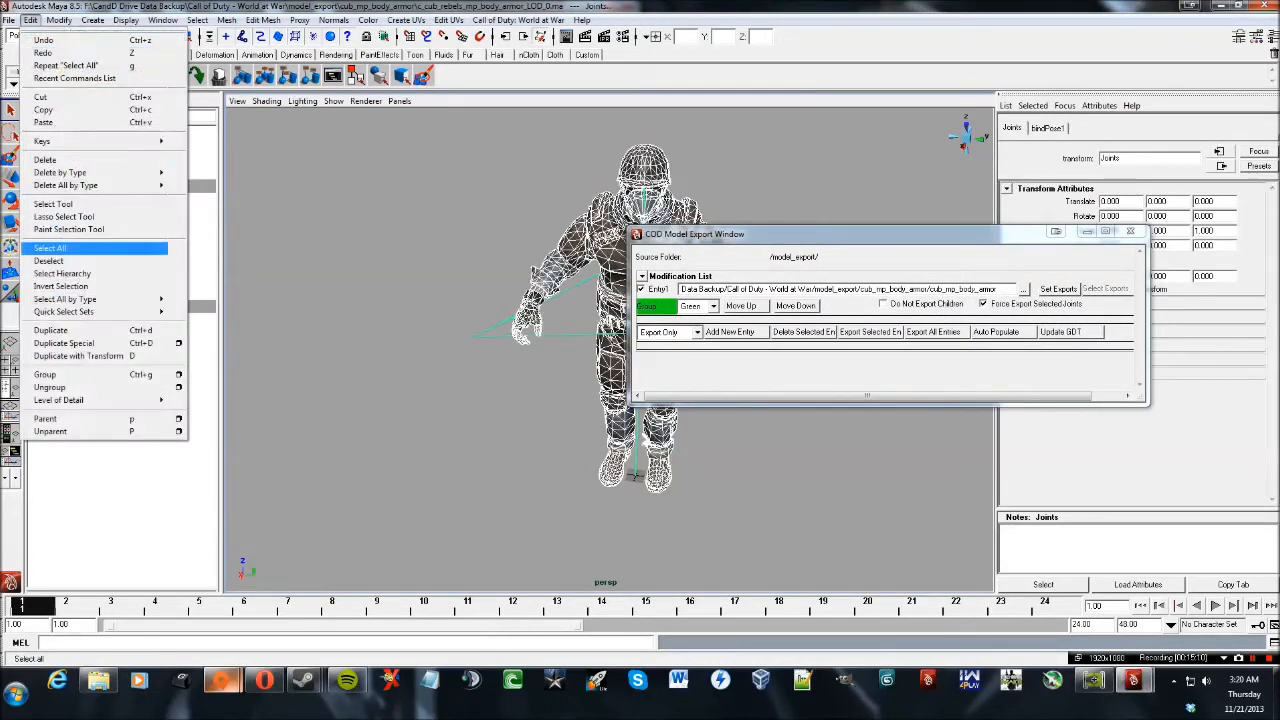
{"action": "left_click", "coordinate": [62, 273]}
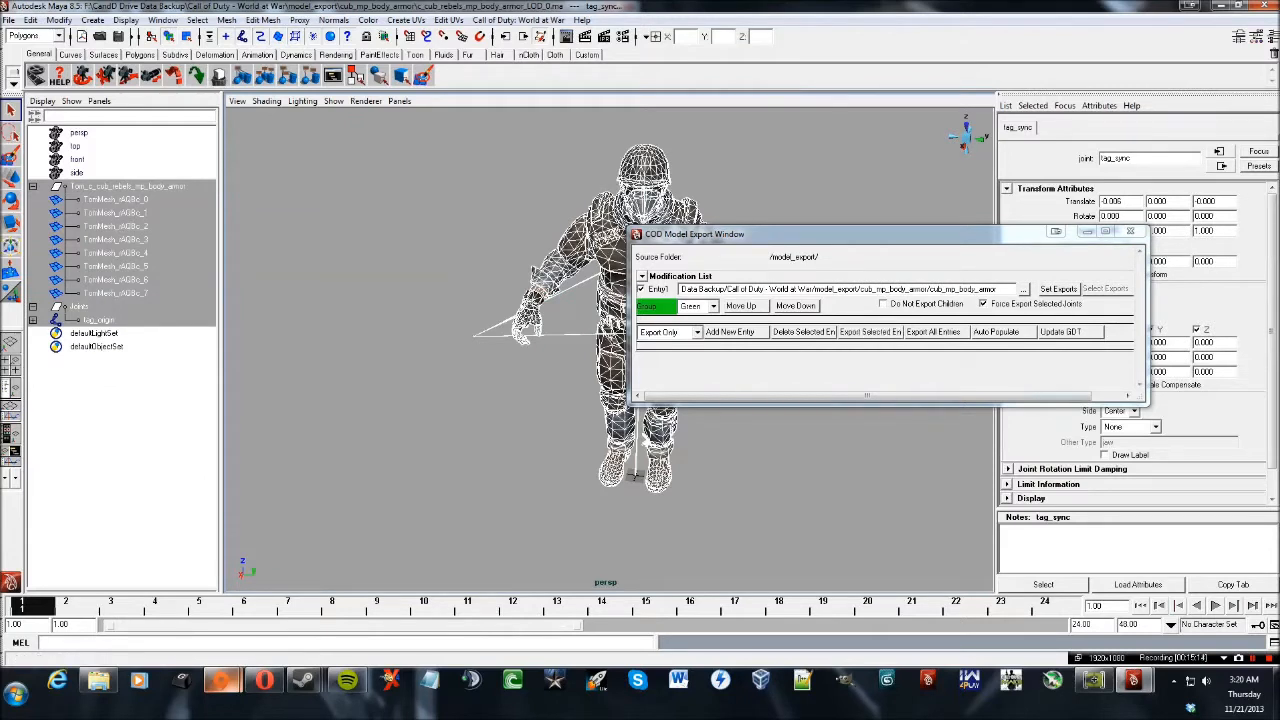
{"action": "left_click", "coordinate": [1058, 289]}
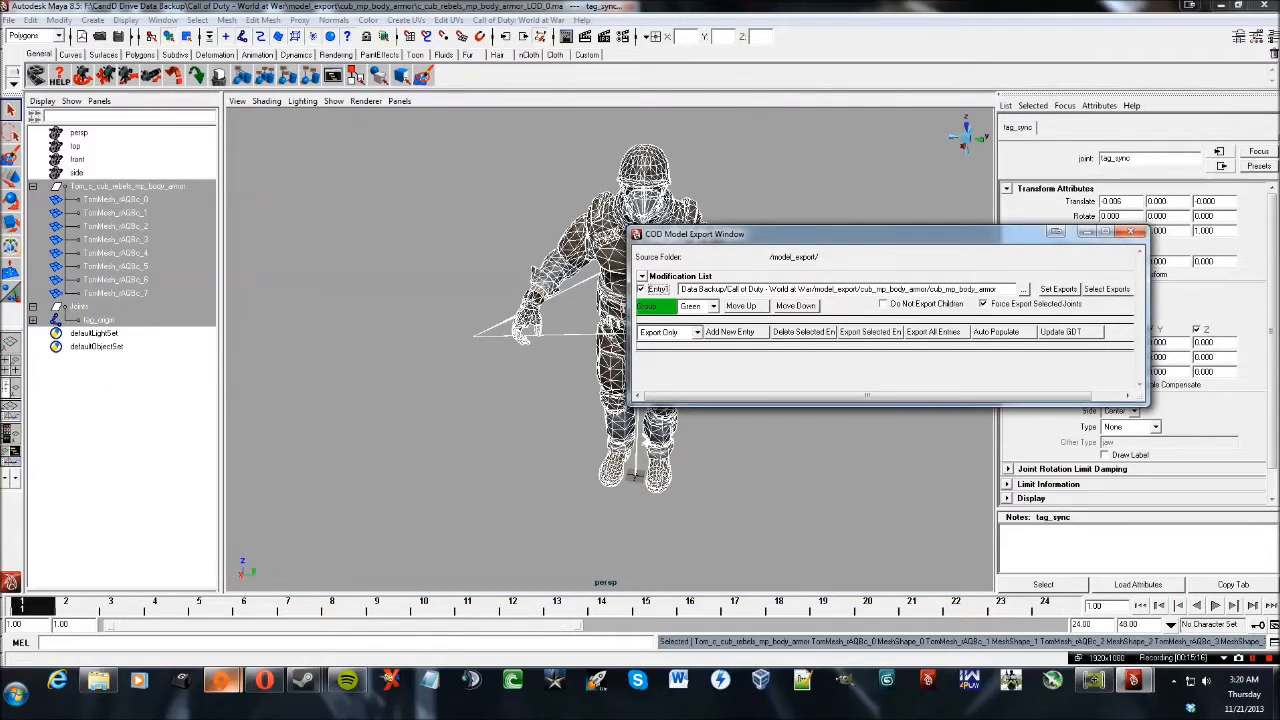
Export the selected Entry1 and save the changes to the c_cub_rebels_mp_body_armor_LOD_0 scene.
{"action": "left_click", "coordinate": [870, 332]}
{"action": "left_click_drag", "start_coordinate": [960, 262], "coordinate": [620, 139]}
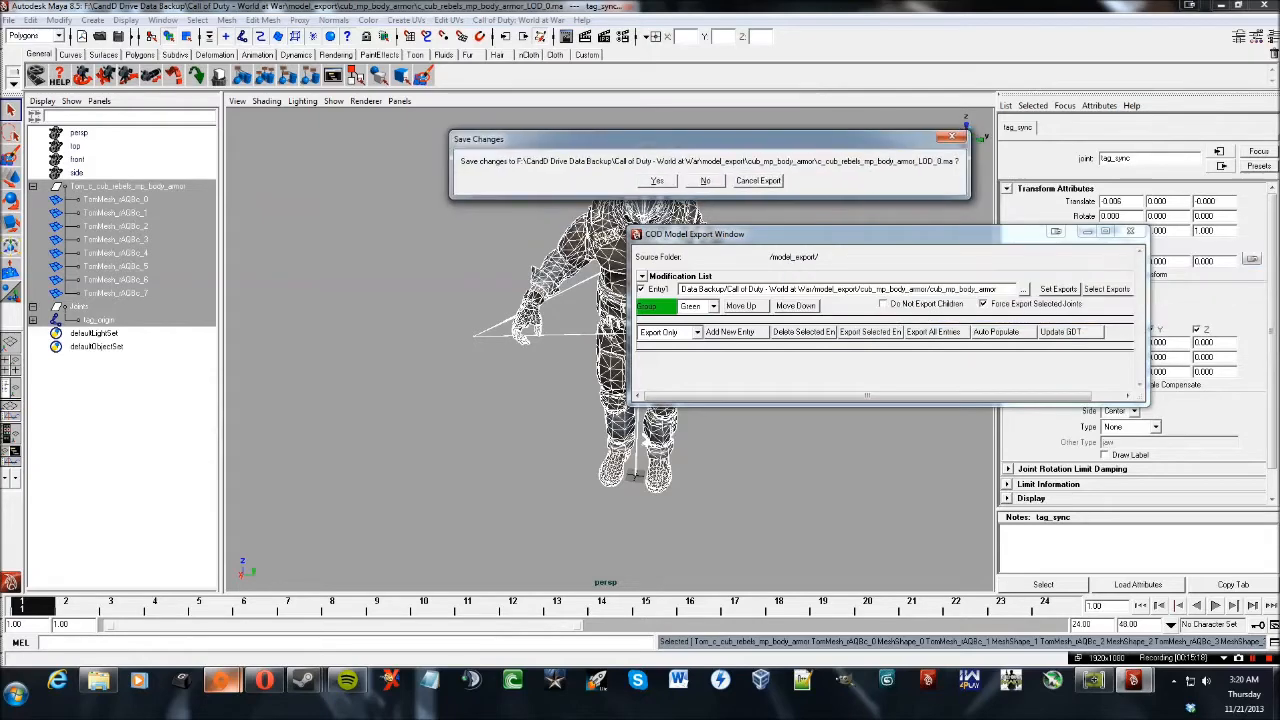
{"action": "left_click", "coordinate": [657, 181]}
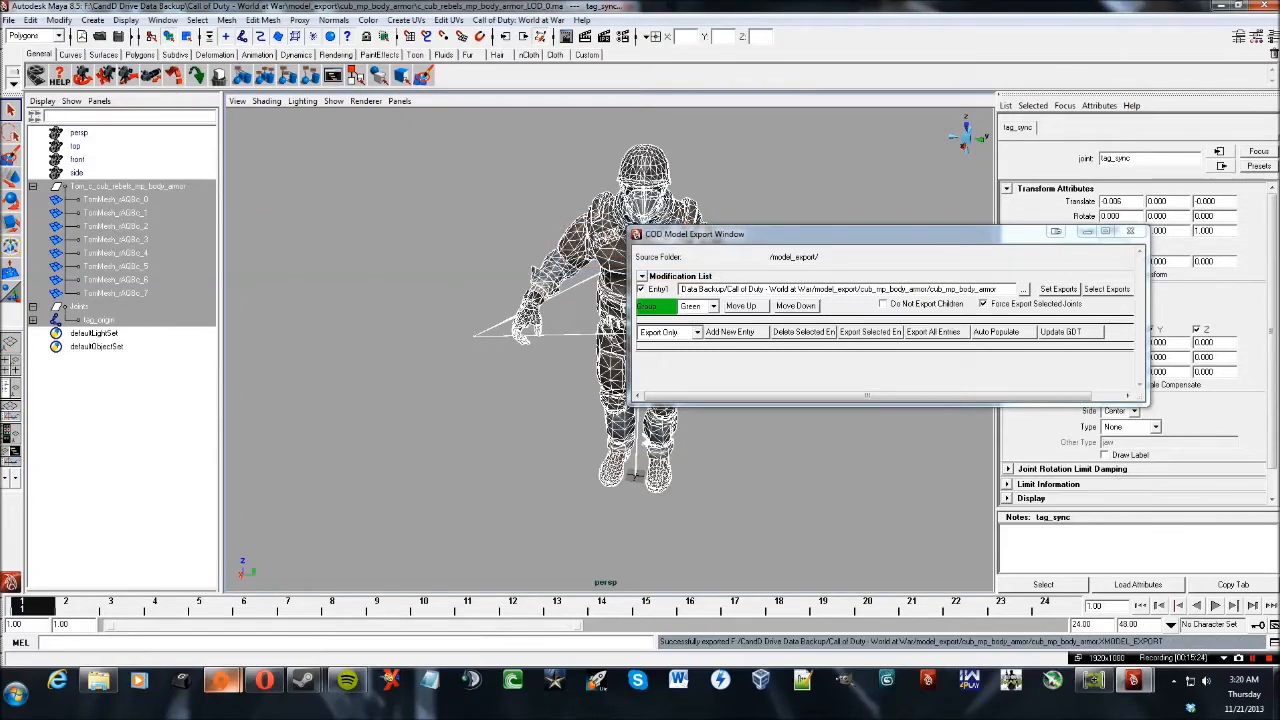
{"action": "left_click_drag", "start_coordinate": [880, 362], "coordinate": [901, 388]}
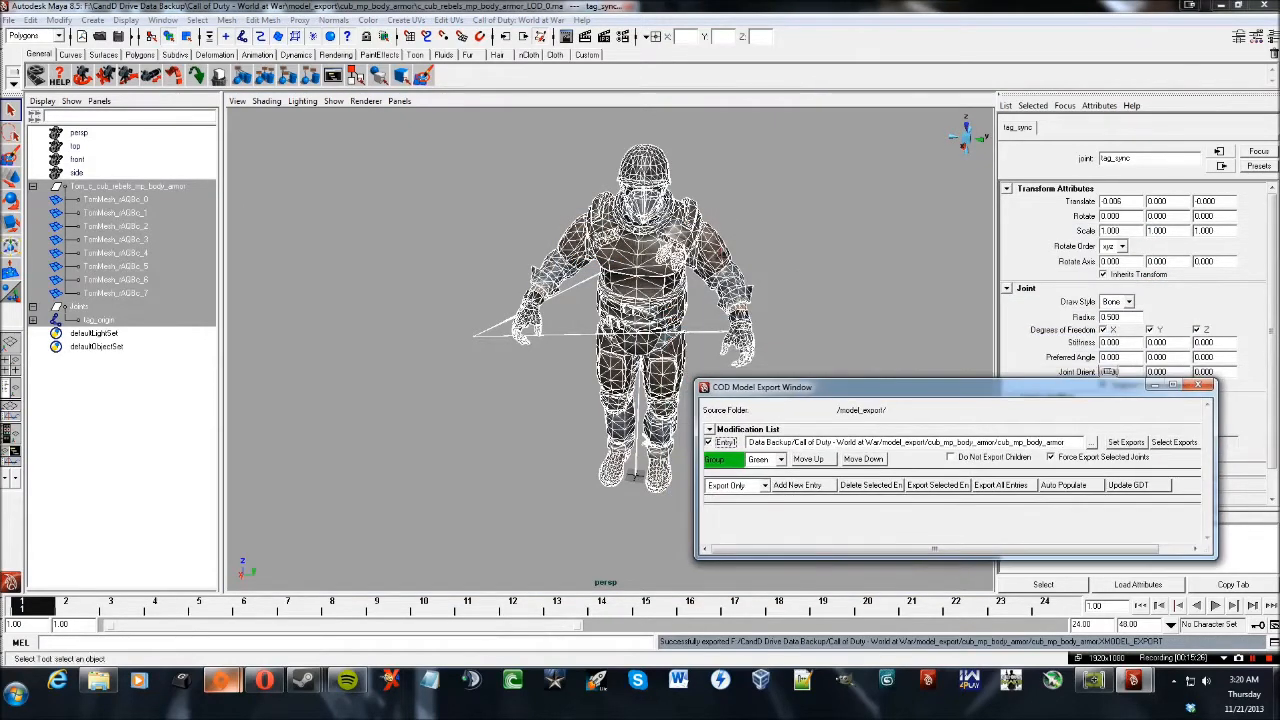
Clear the selection, then close the COD Model Export Window and the finished body armor scene along with Maya.
{"action": "left_click", "coordinate": [860, 290]}
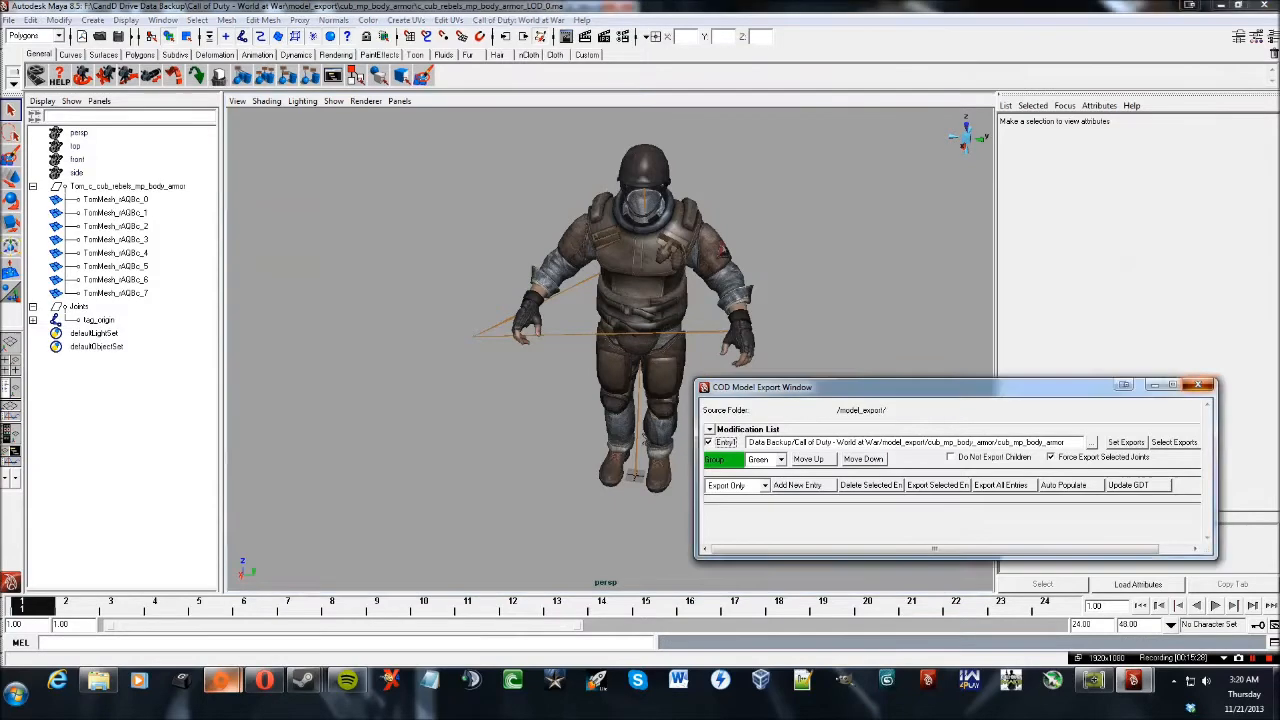
{"action": "left_click", "coordinate": [1197, 385]}
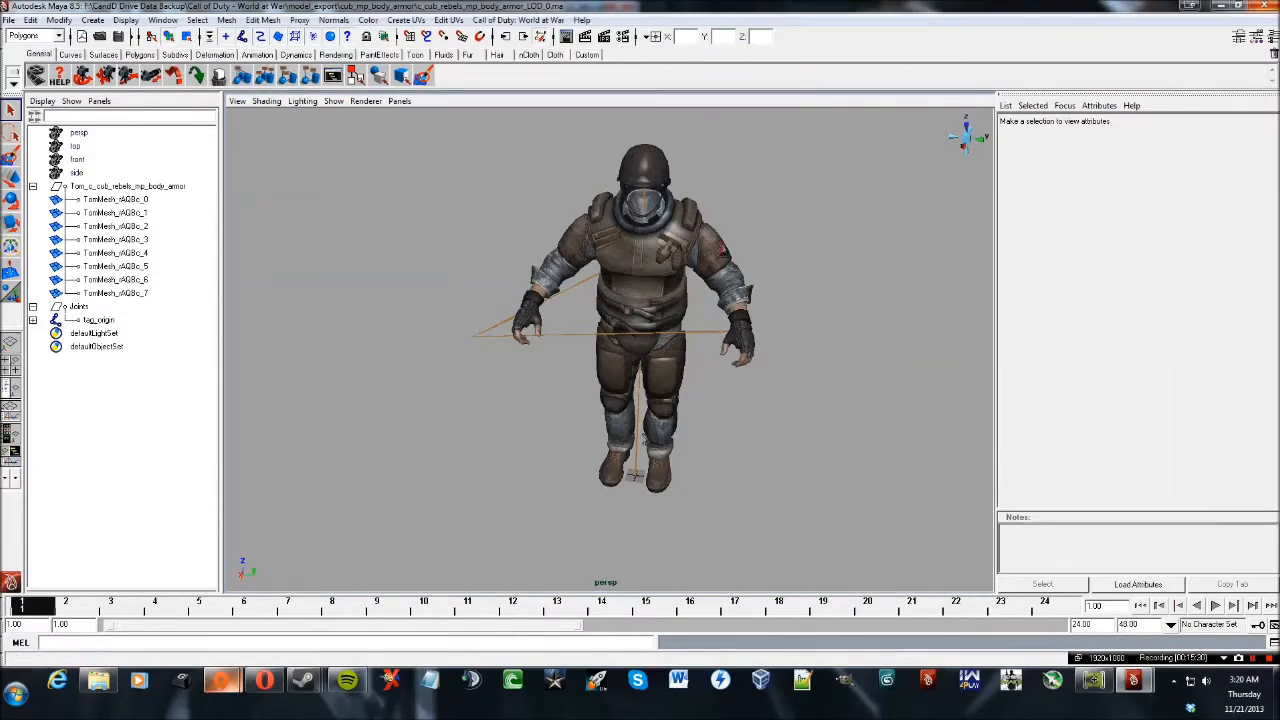
{"action": "left_click", "coordinate": [1265, 6]}
{"action": "left_click", "coordinate": [802, 320]}
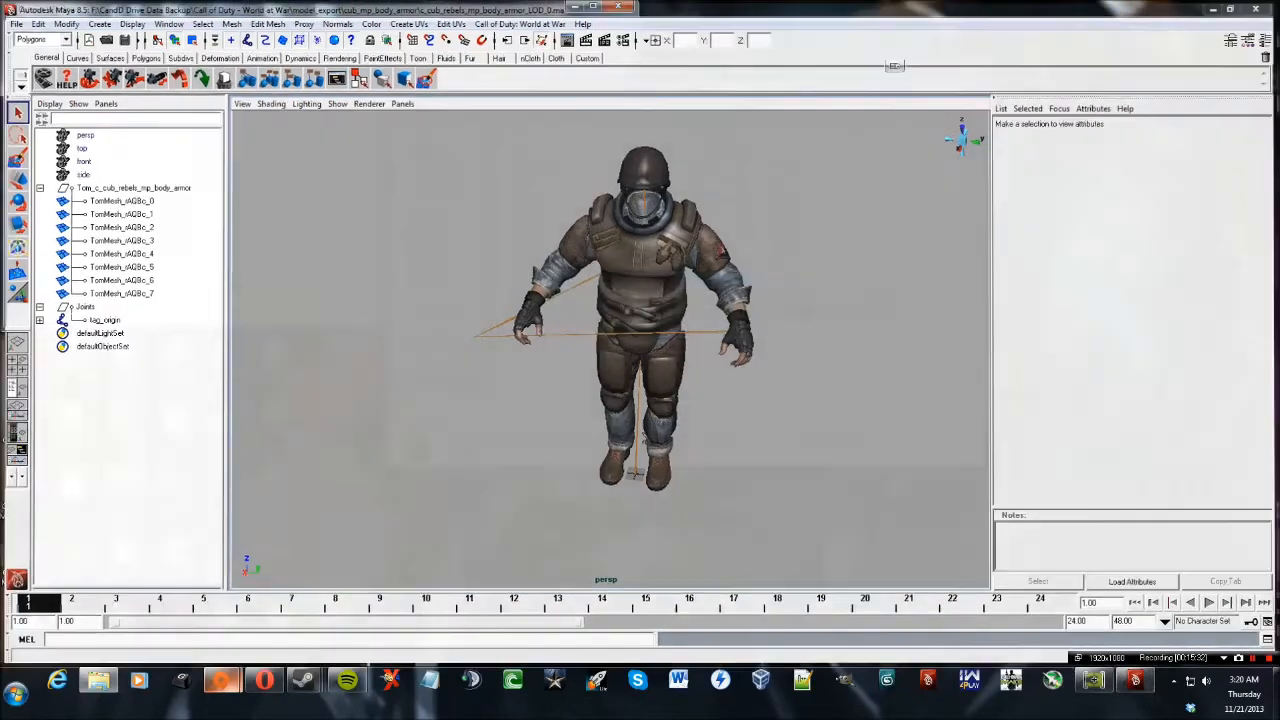
Check the cub_mp_body_armor folder for the exported cub_mp_body_armor.XMODEL_EXPORT file.
{"action": "left_click_drag", "start_coordinate": [829, 400], "coordinate": [700, 148]}
{"action": "left_click", "coordinate": [760, 381]}
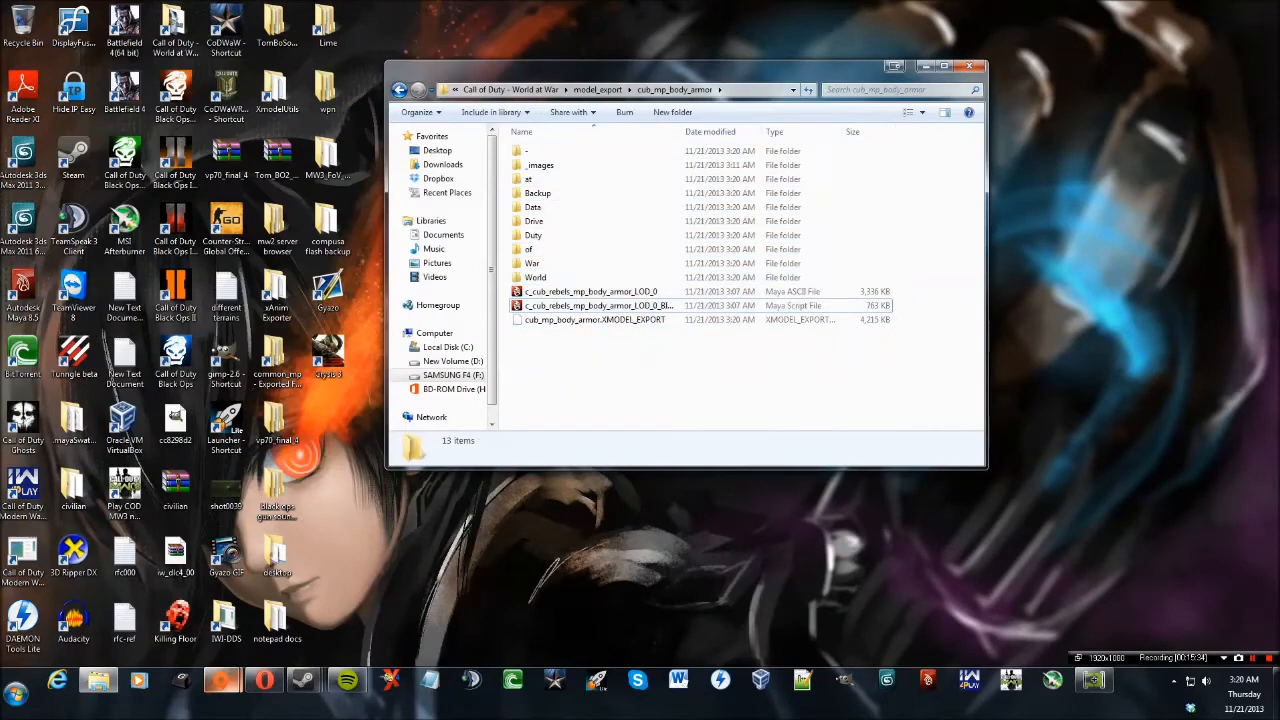
{"action": "left_click", "coordinate": [640, 320]}
{"action": "left_click_drag", "start_coordinate": [778, 397], "coordinate": [680, 146]}
{"action": "left_click", "coordinate": [720, 376]}
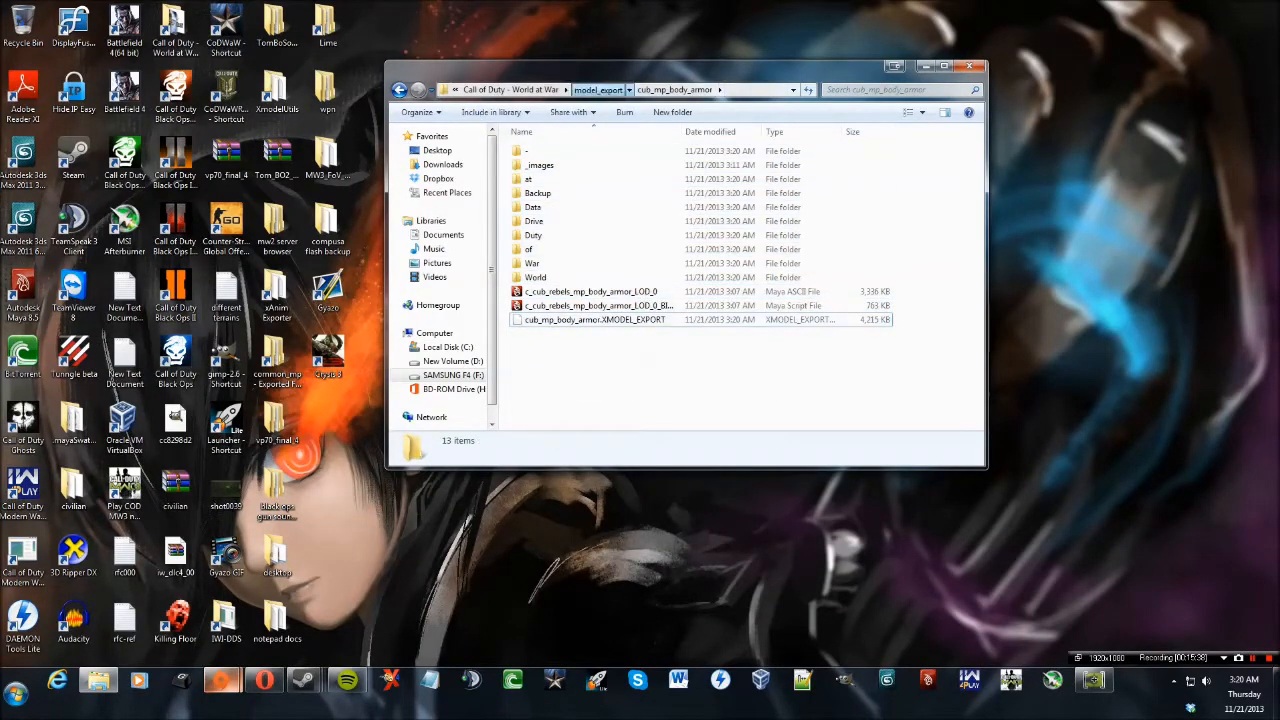
Open the viewmodel_cub_rebels_armor_arms3 scene from the viewhands_cub_mp_armor folder within model_export in Maya.
{"action": "left_click", "coordinate": [598, 89]}
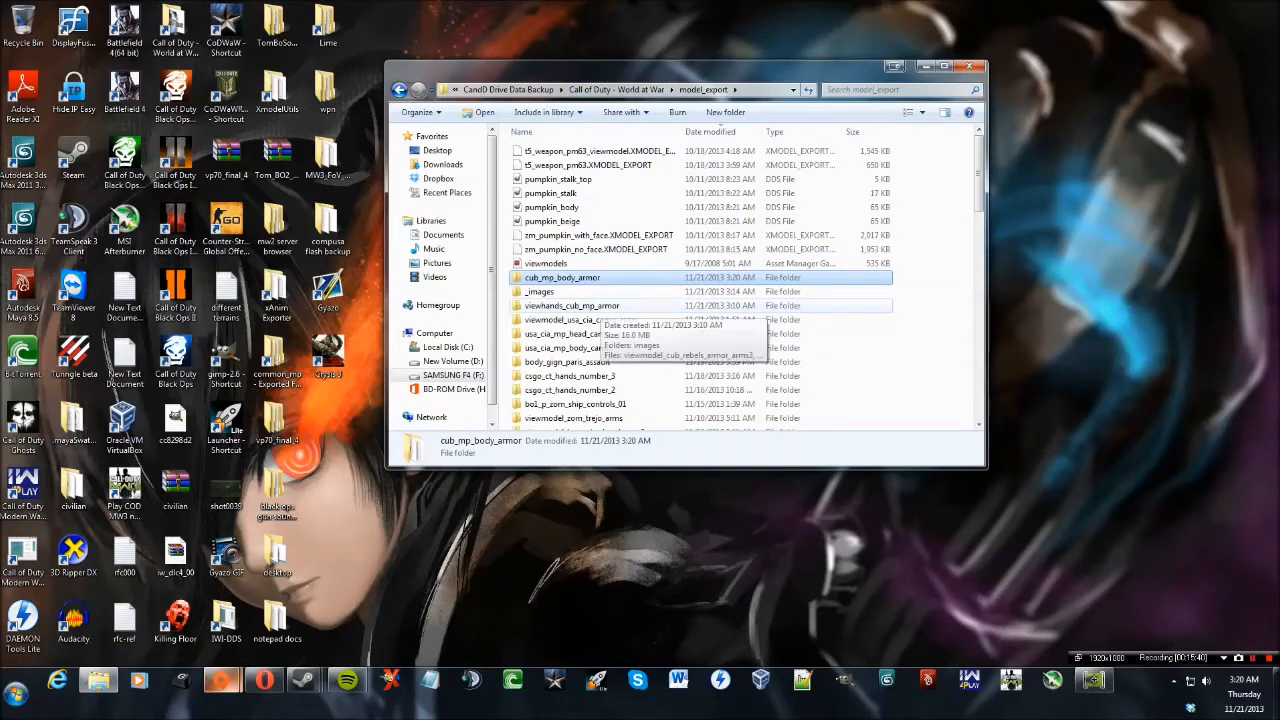
{"action": "left_click", "coordinate": [604, 307]}
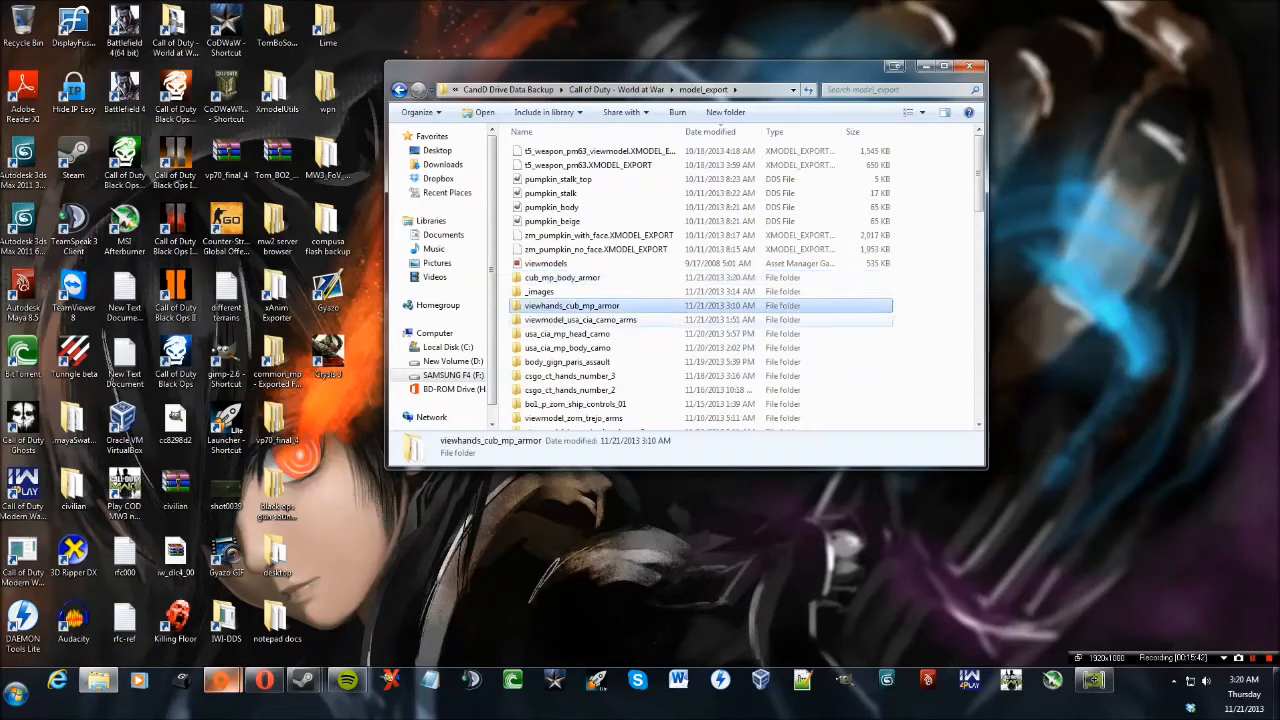
{"action": "double_click", "coordinate": [600, 306]}
{"action": "left_click", "coordinate": [600, 165]}
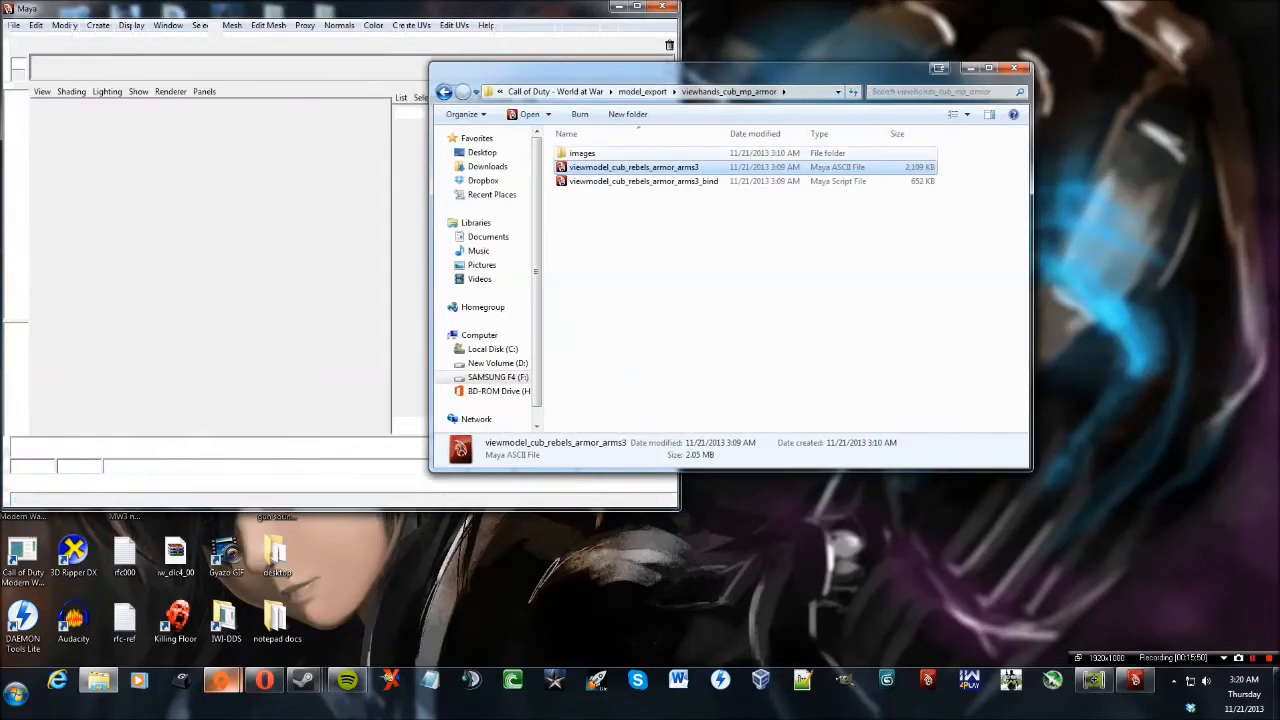
{"action": "left_click_drag", "start_coordinate": [720, 68], "coordinate": [856, 116]}
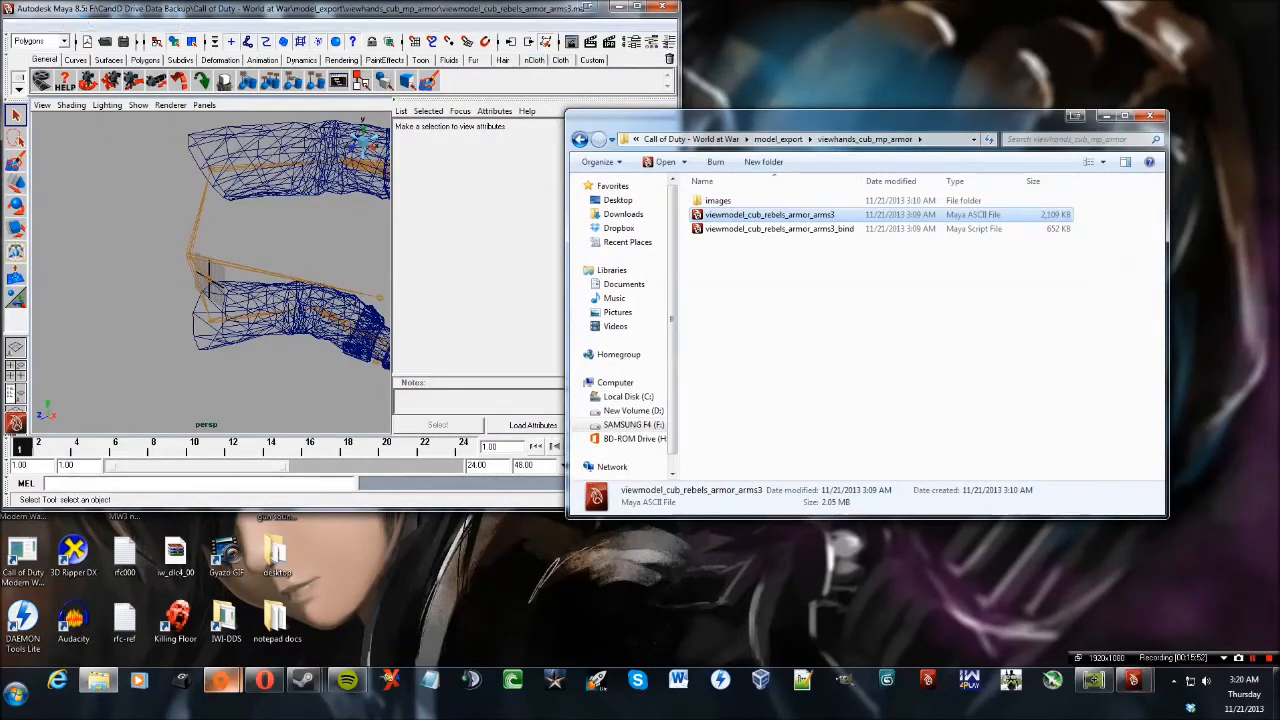
Display the arms textured and run the viewmodel_cub_rebels_armor_arms3_bind script in the maximized Maya scene.
{"action": "left_click", "coordinate": [1134, 681]}
{"action": "key", "text": "6"}
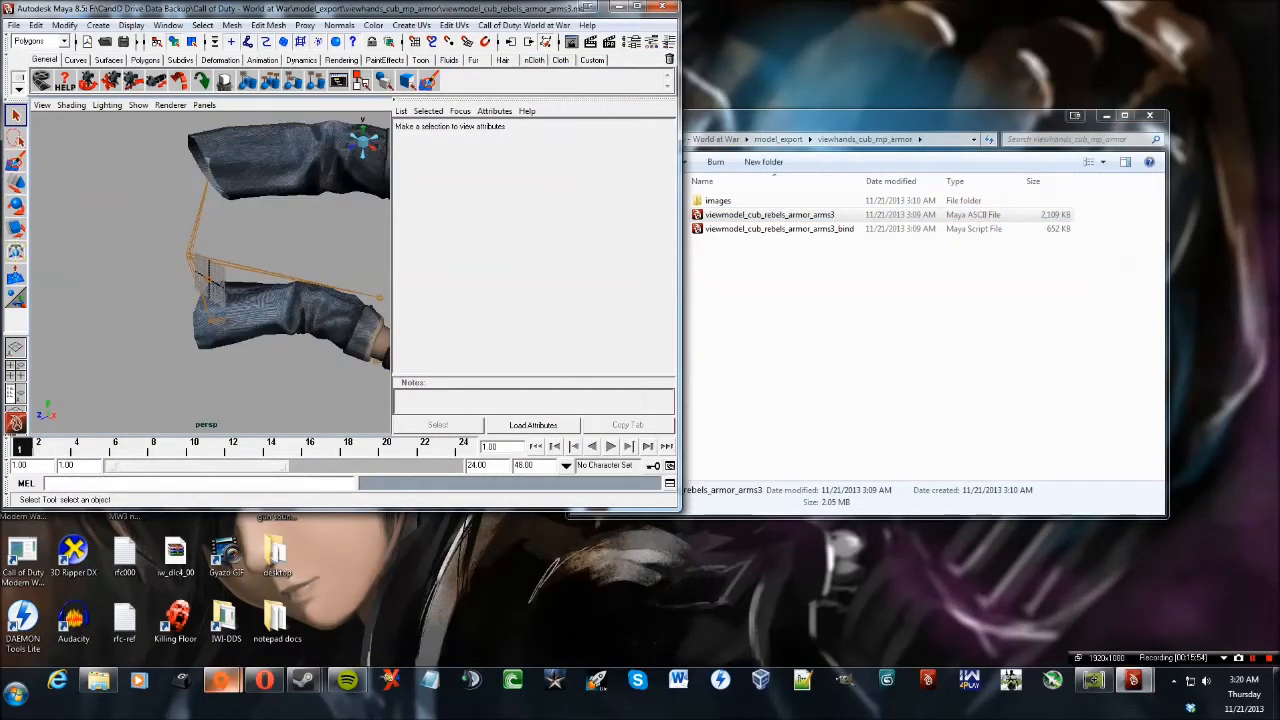
{"action": "left_click", "coordinate": [779, 229]}
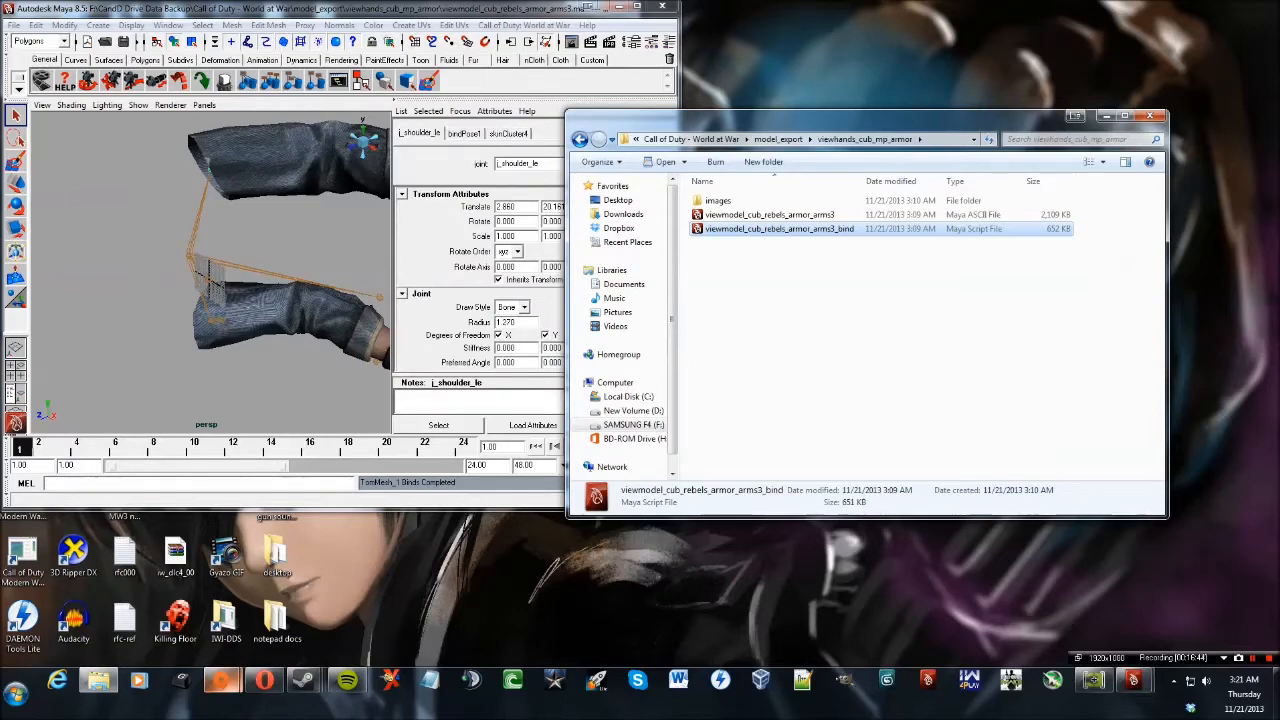
{"action": "left_click", "coordinate": [638, 6]}
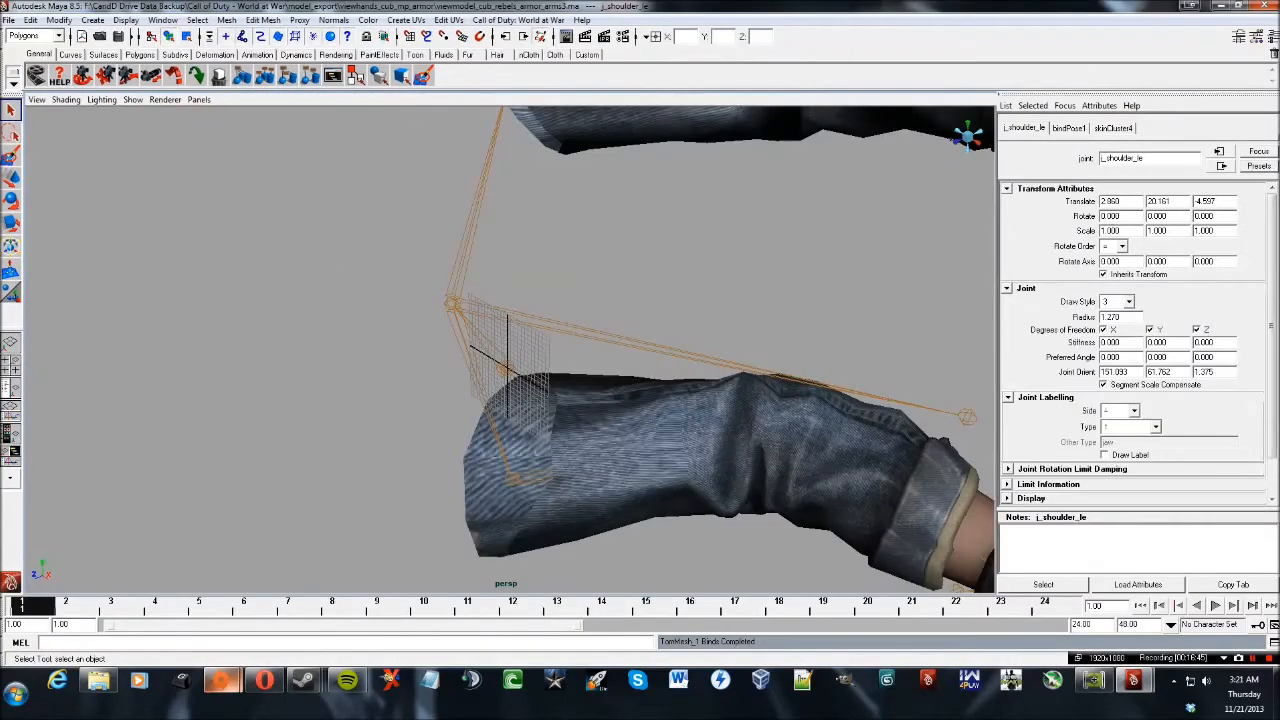
Frame both arms completely and switch to the layout with the Outliner beside the perspective view.
{"action": "key", "text": "a"}
{"action": "key", "text": "5"}
{"action": "key", "text": "4"}
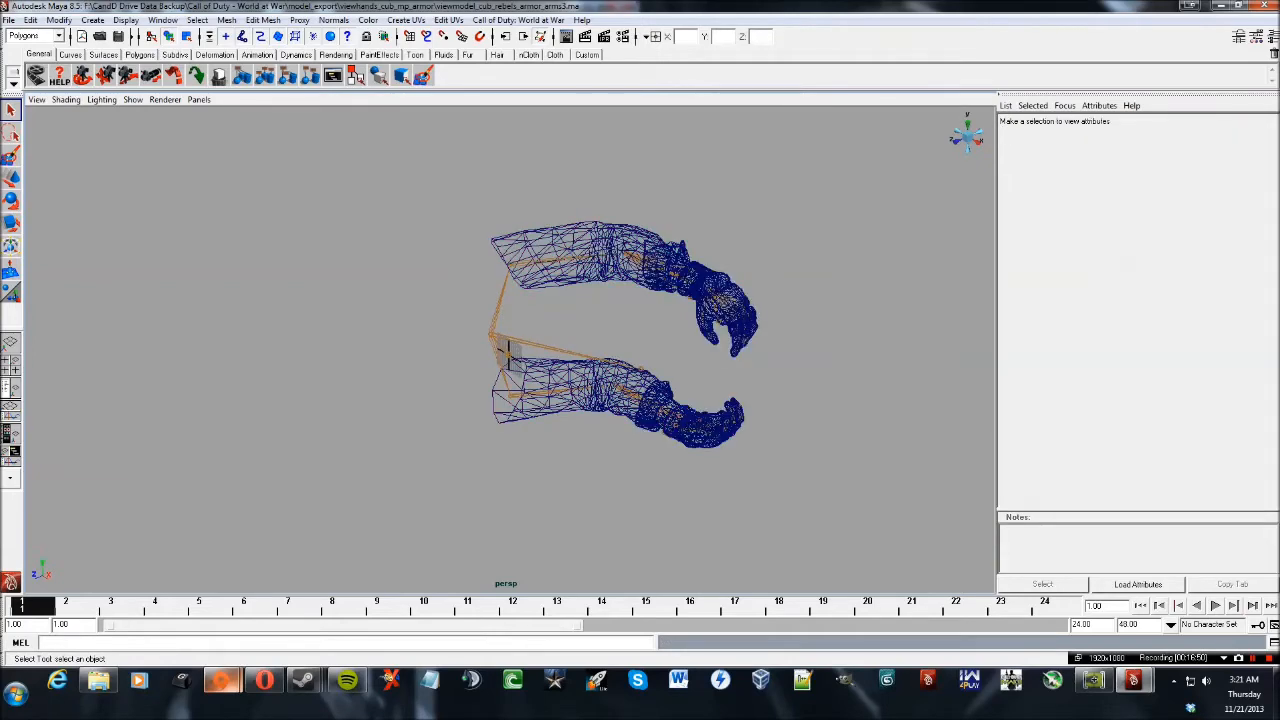
{"action": "key", "text": "5"}
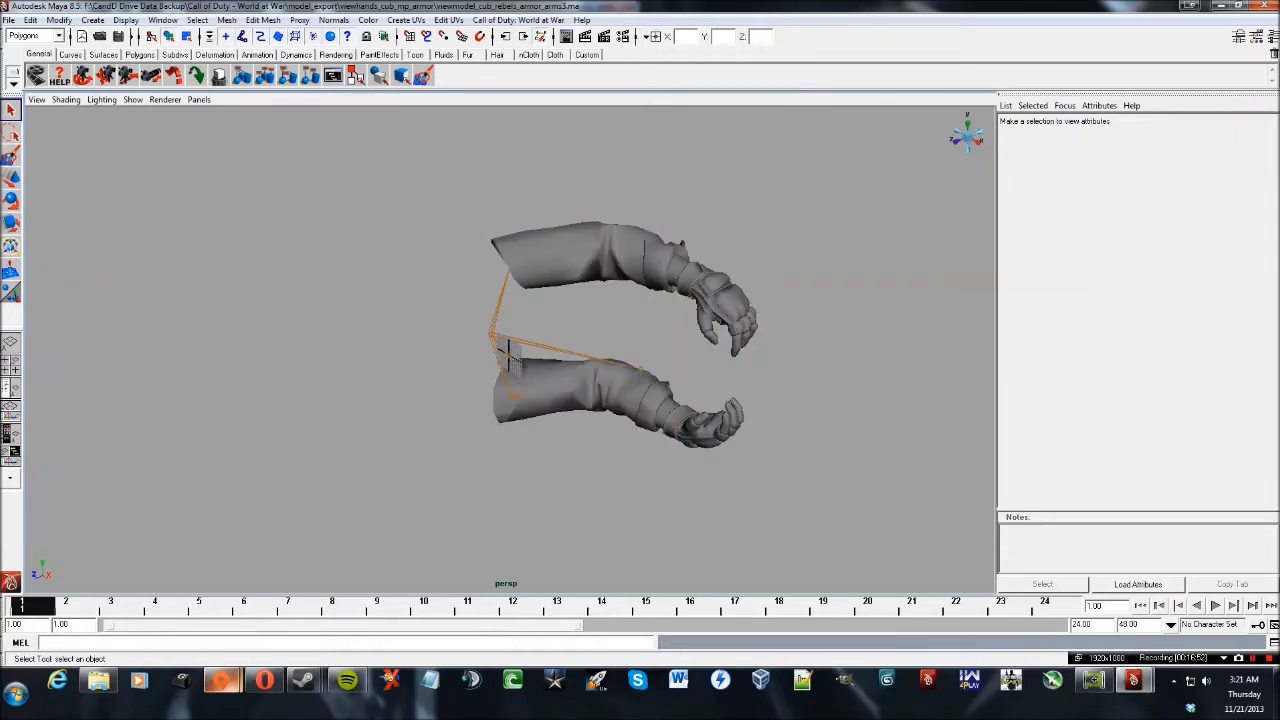
{"action": "left_click", "coordinate": [10, 387]}
{"action": "key", "text": "4"}
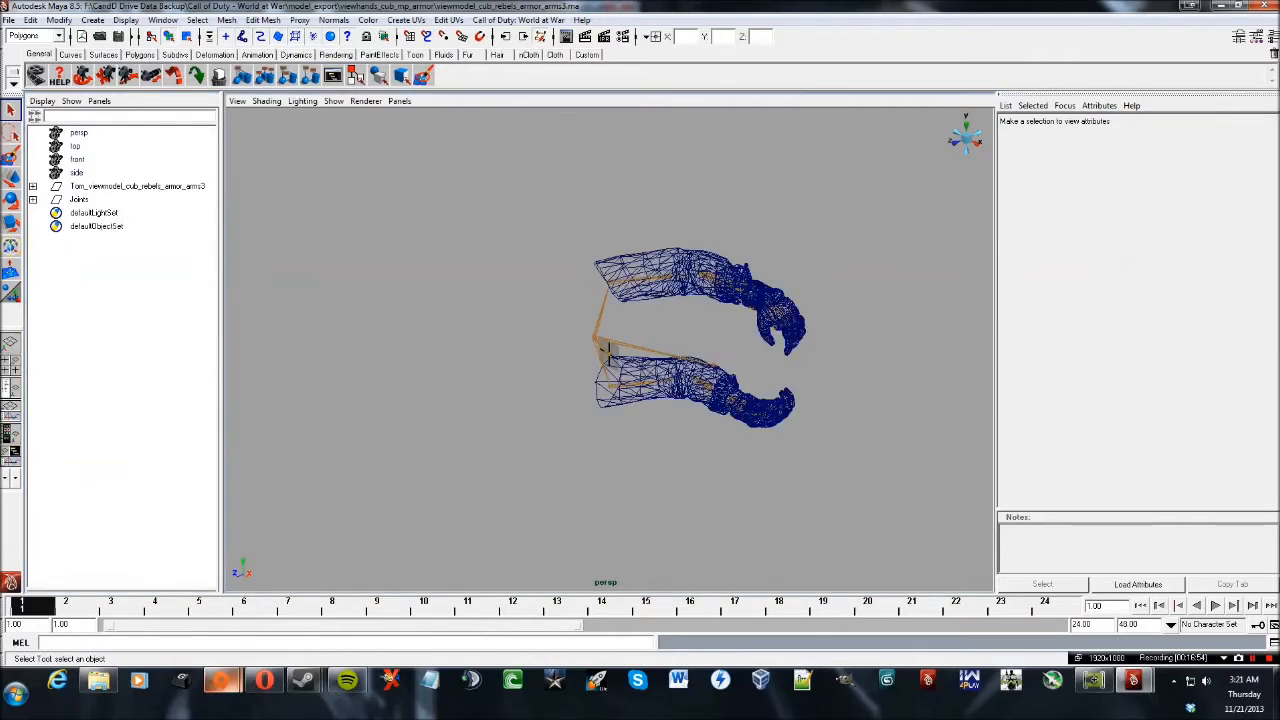
Compare the arms' plain shaded display with their textured display to judge how dark the meshes look.
{"action": "key", "text": "5"}
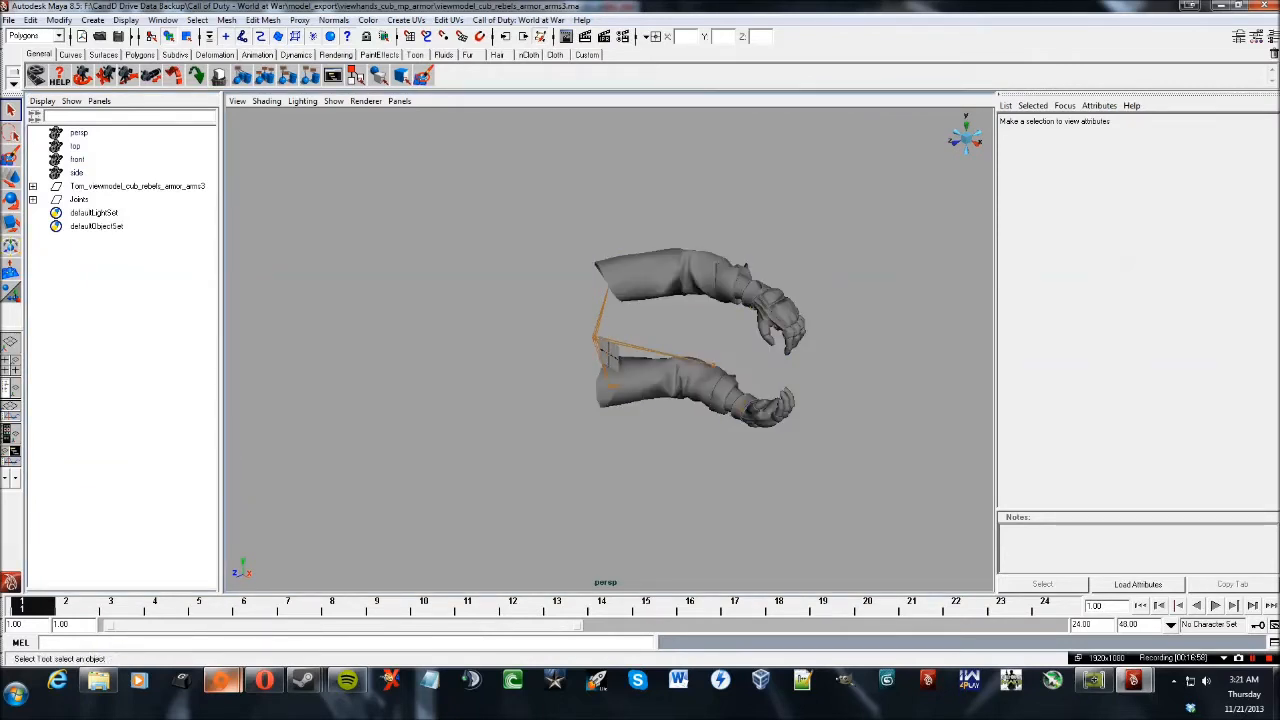
{"action": "key", "text": "6"}
{"action": "key", "text": "5"}
{"action": "key", "text": "6"}
{"action": "key", "text": "5"}
{"action": "key", "text": "6"}
{"action": "key", "text": "5"}
Apply white vertex color with alpha 1.0 to TomMesh_0 through TomMesh_3 using Replace color on all channels, and display the arms textured.
{"action": "left_click", "coordinate": [33, 186]}
{"action": "left_click_drag", "start_coordinate": [103, 199], "coordinate": [103, 239]}
{"action": "key", "text": "5"}
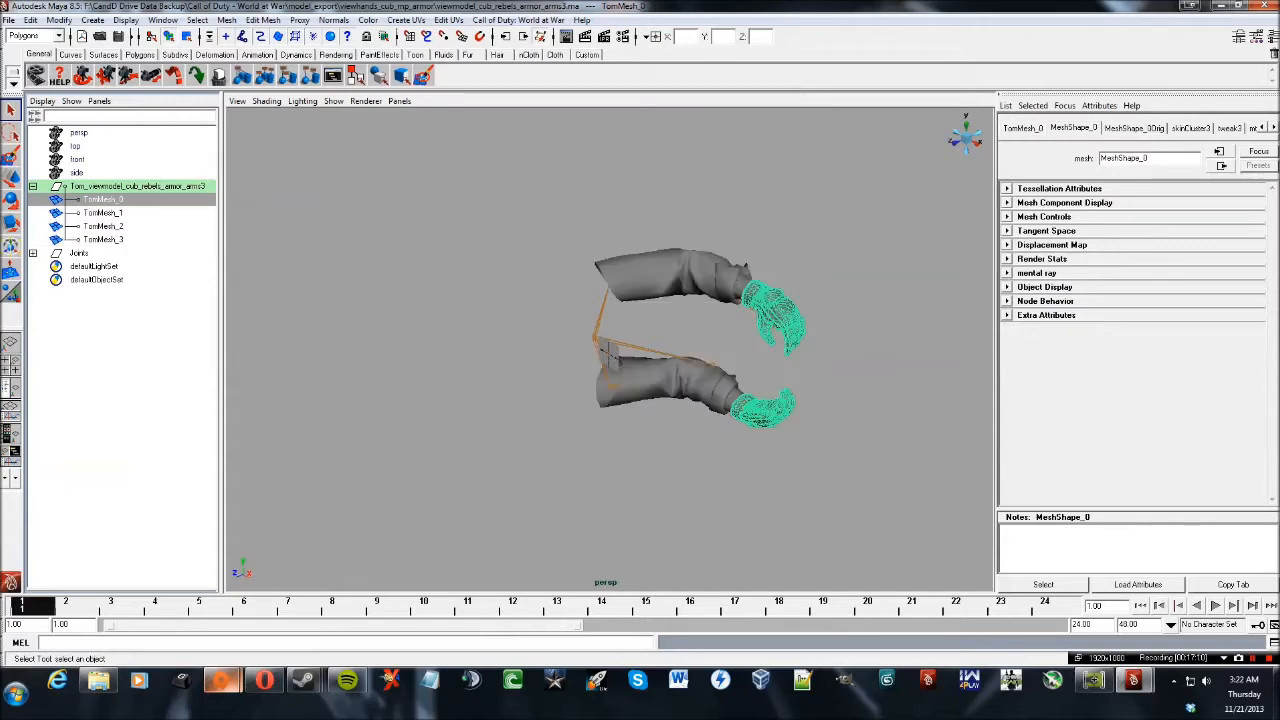
{"action": "key", "text": "4"}
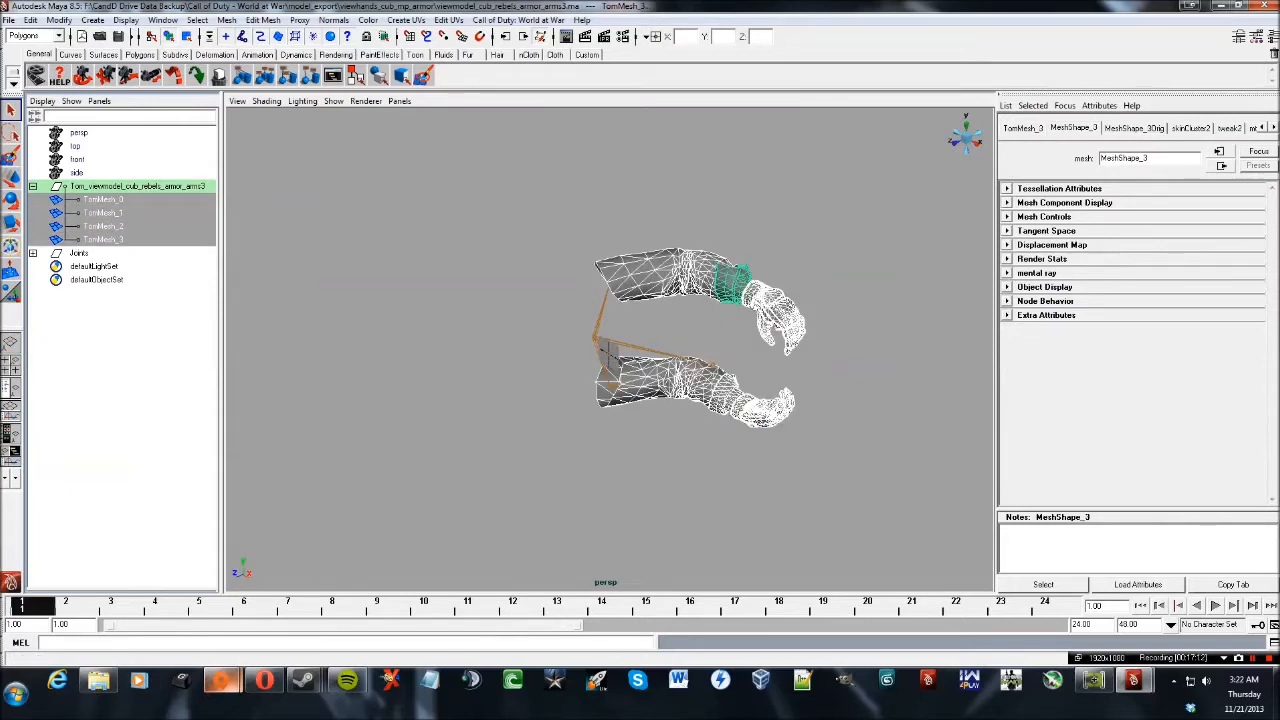
{"action": "left_click", "coordinate": [368, 20]}
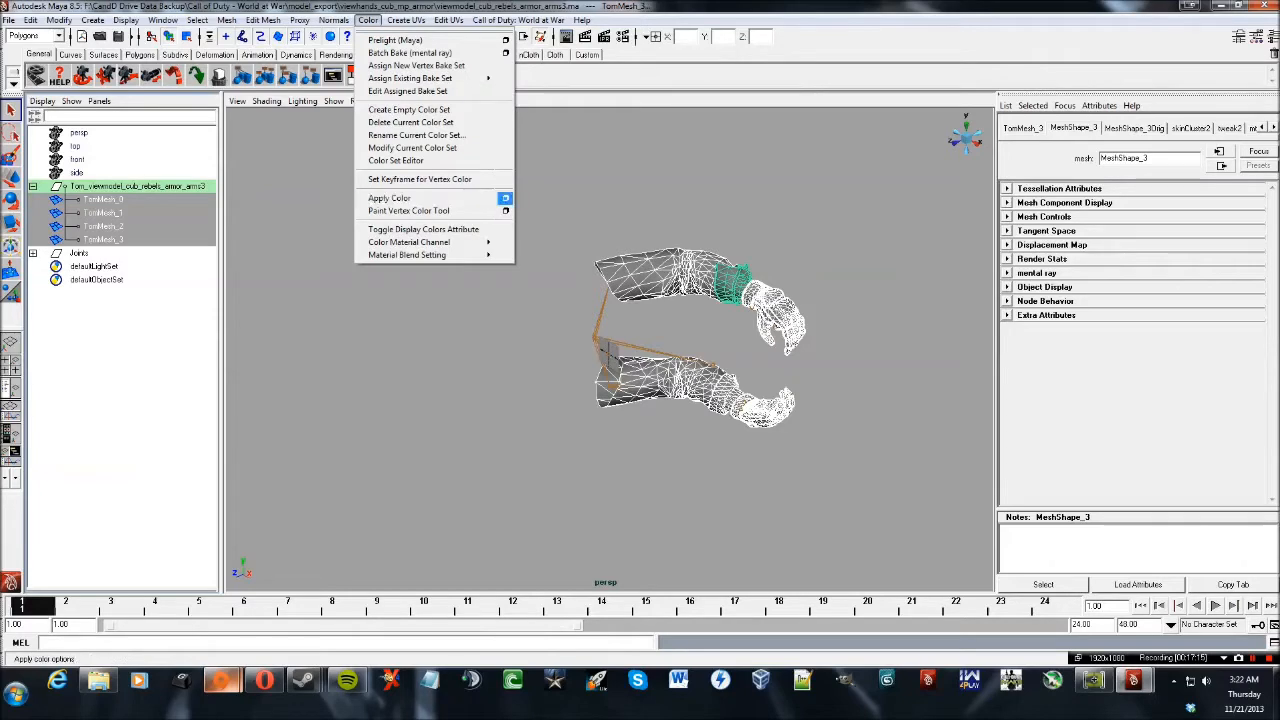
{"action": "left_click", "coordinate": [506, 198]}
{"action": "left_click_drag", "start_coordinate": [506, 198], "coordinate": [424, 203]}
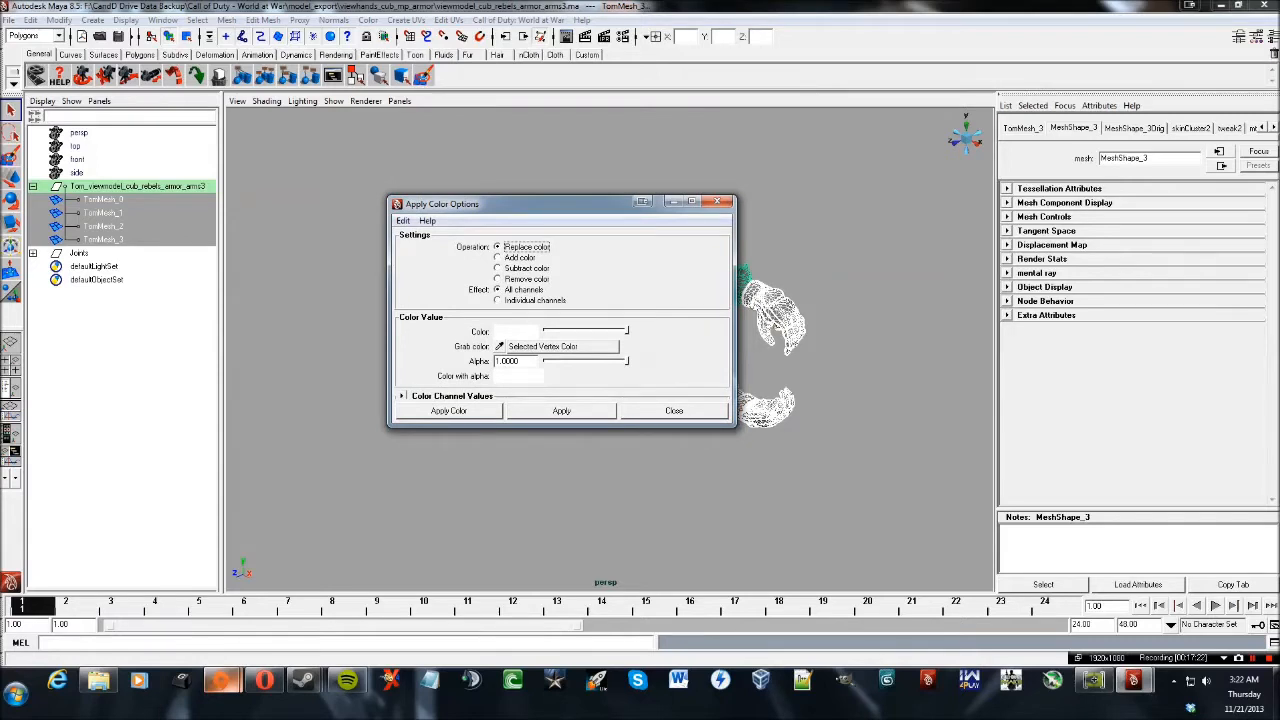
{"action": "left_click", "coordinate": [449, 411]}
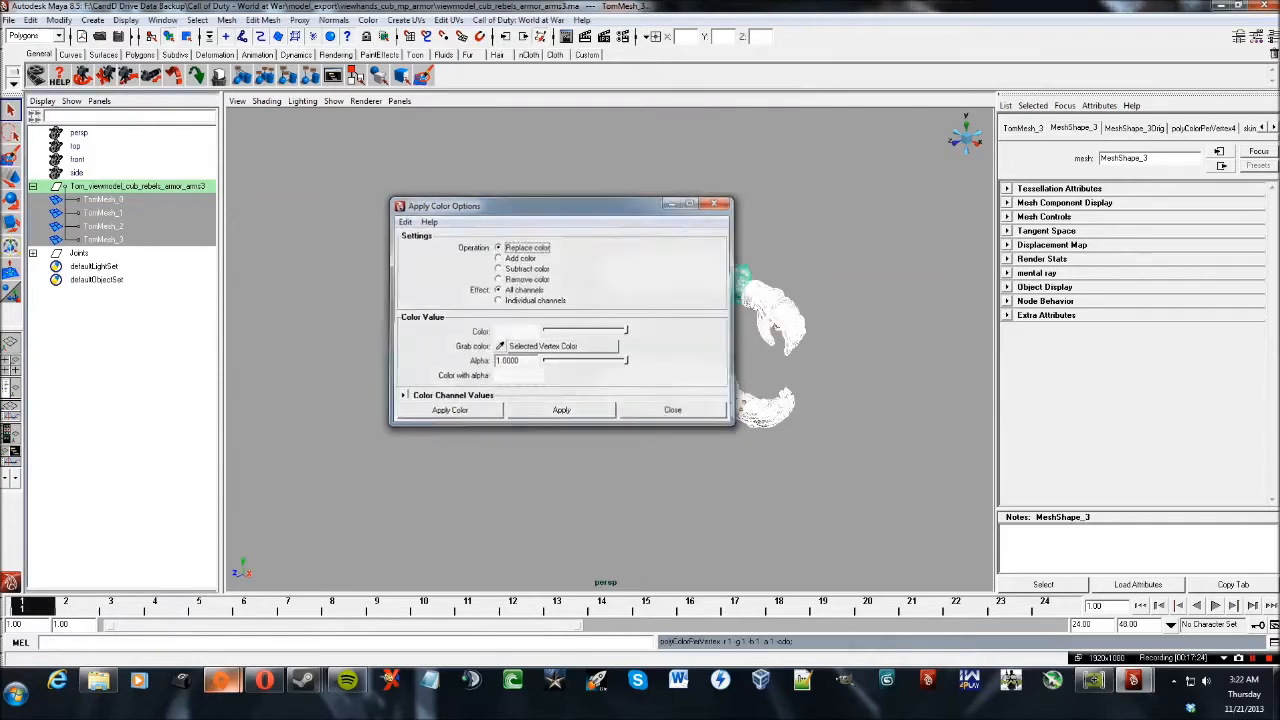
{"action": "left_click", "coordinate": [450, 411]}
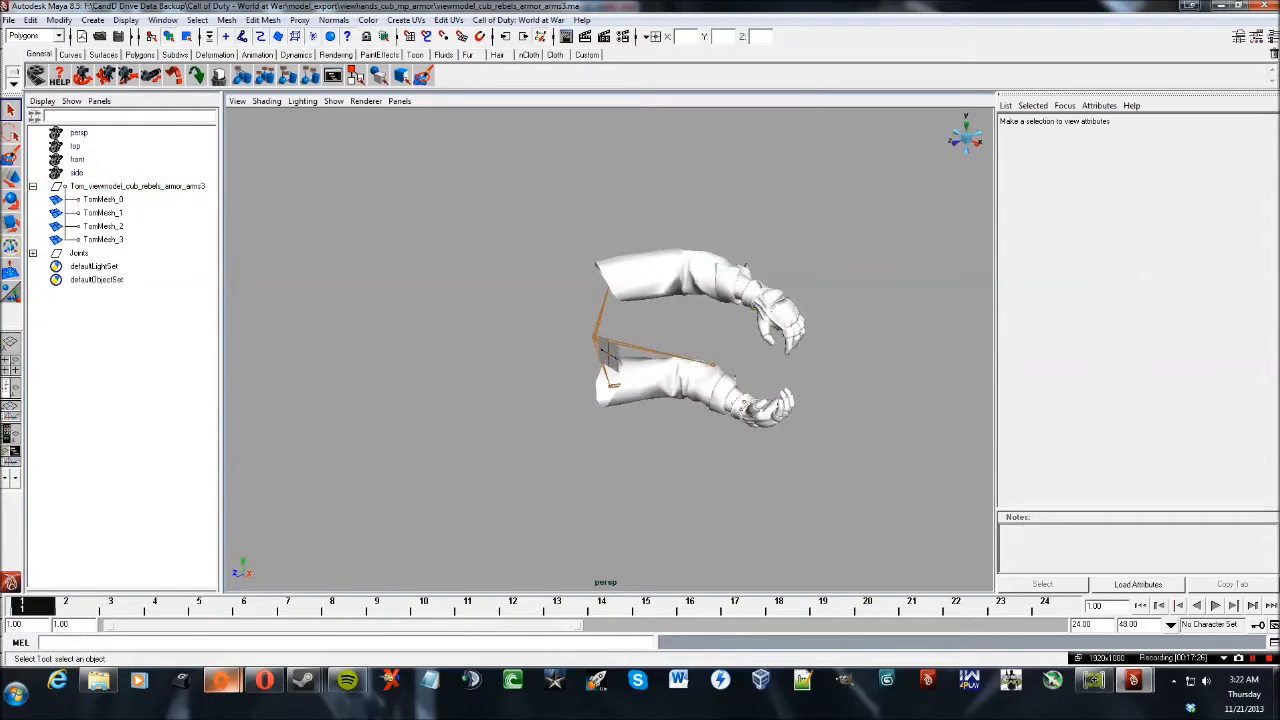
{"action": "left_click_drag", "start_coordinate": [610, 400], "coordinate": [500, 300], "text": "alt"}
{"action": "key", "text": "6"}
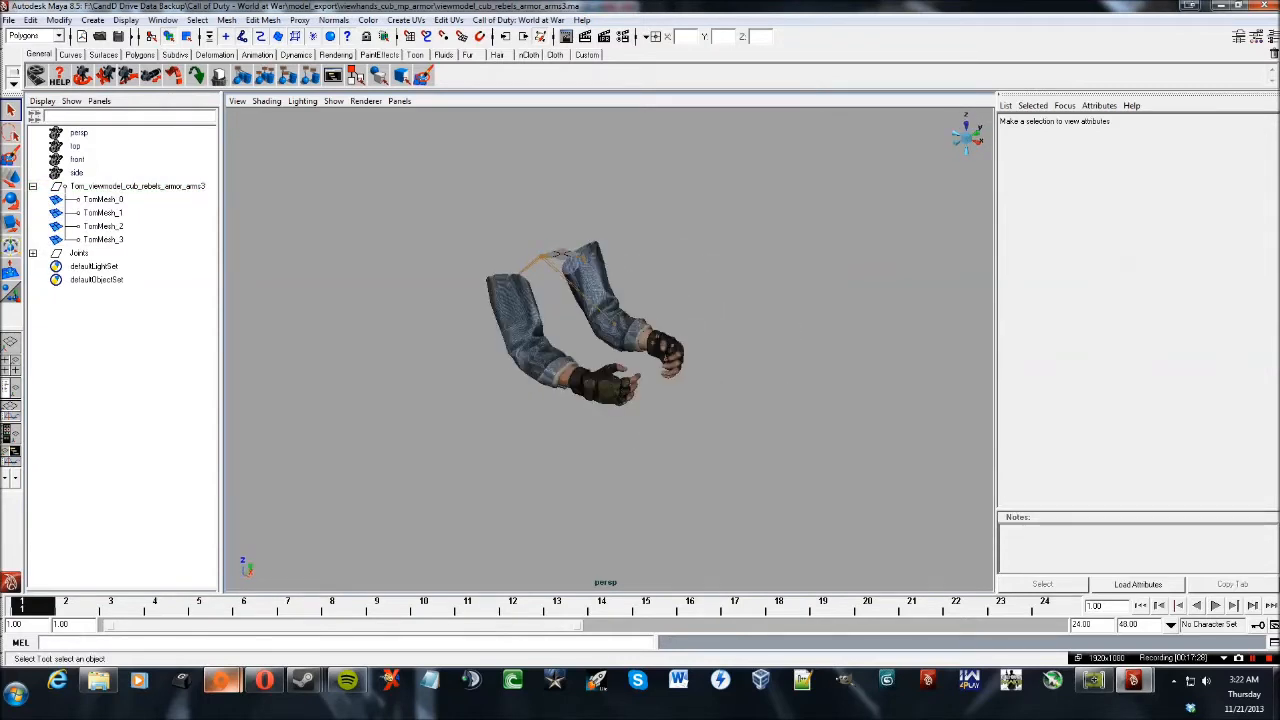
{"action": "key", "text": "4"}
{"action": "key", "text": "6"}
Open the COD Model Export Window for the arms scene and add a new export entry.
{"action": "left_click", "coordinate": [532, 20]}
{"action": "left_click", "coordinate": [515, 37]}
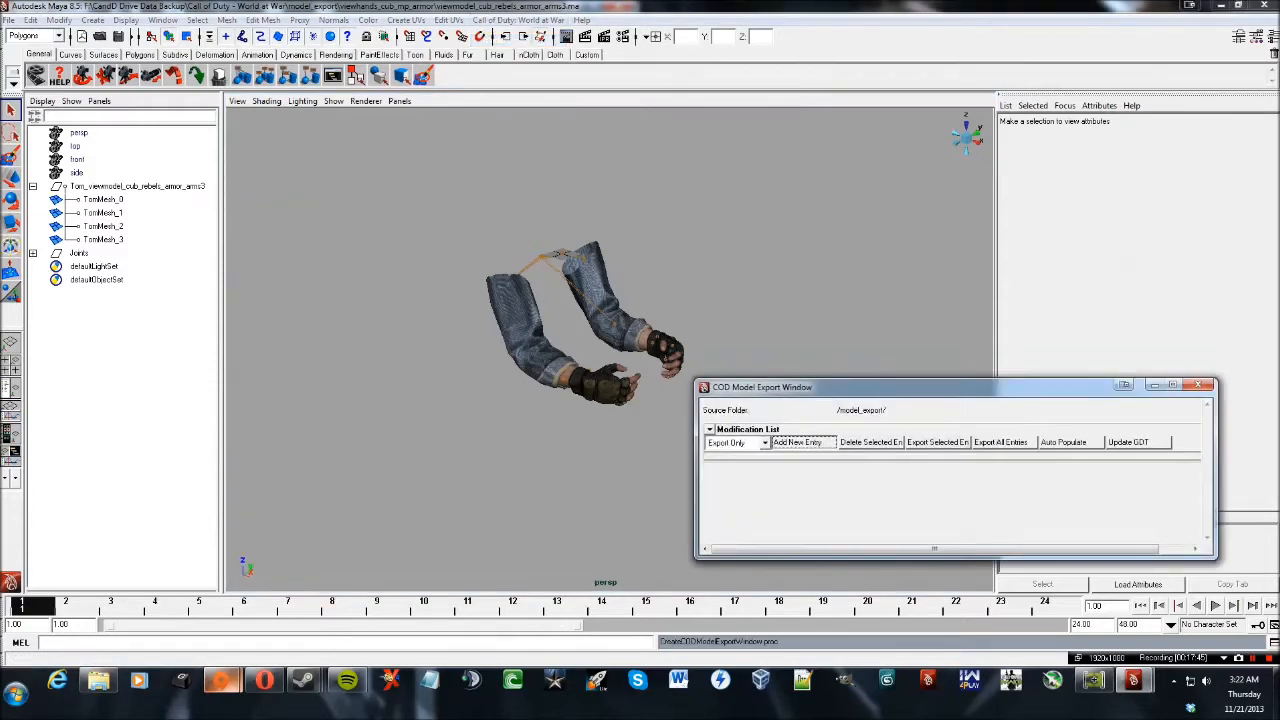
{"action": "left_click", "coordinate": [797, 442]}
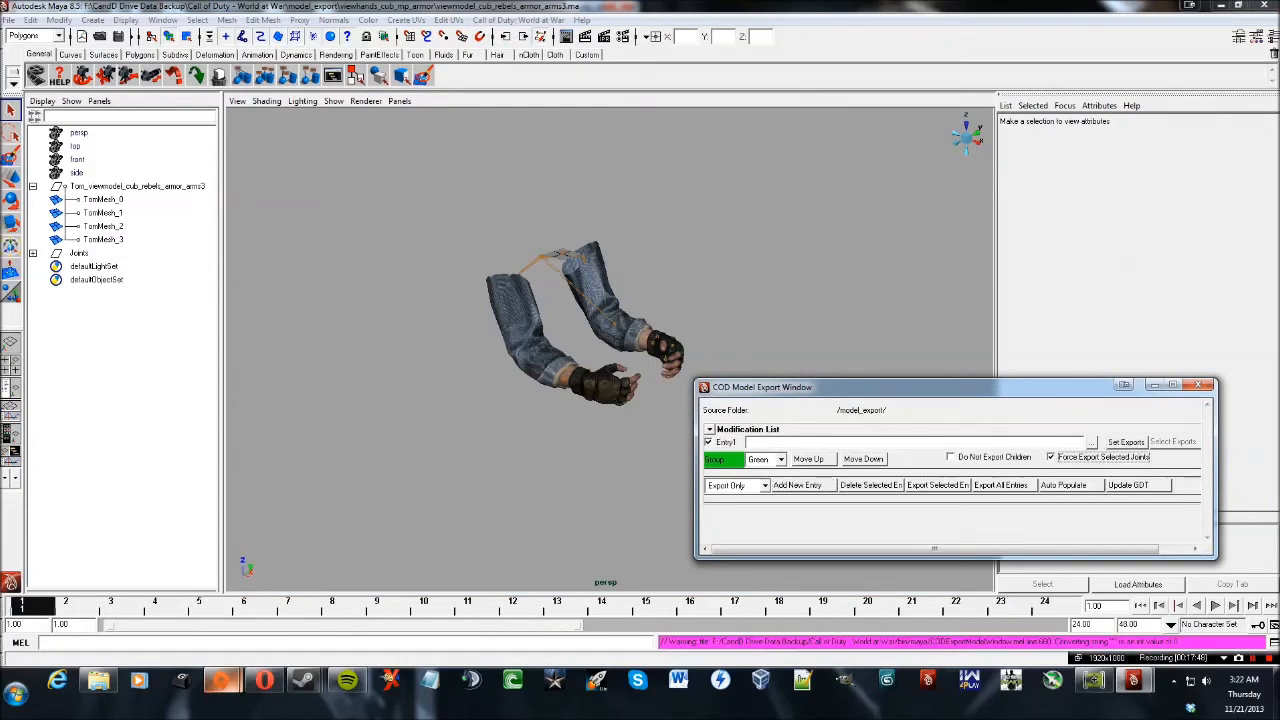
{"action": "left_click_drag", "start_coordinate": [950, 387], "coordinate": [684, 257]}
Browse for Entry1's export path to the model_export folder of Call of Duty - World at War on the F: drive.
{"action": "left_click", "coordinate": [826, 312]}
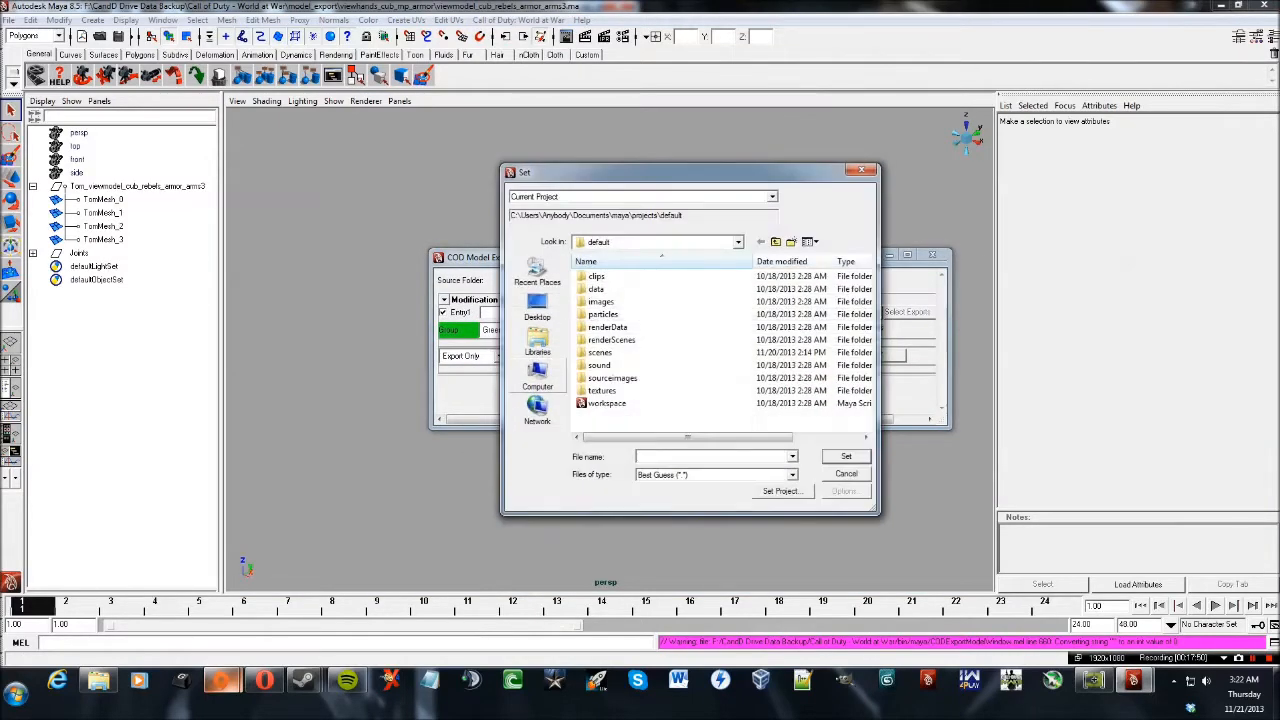
{"action": "left_click", "coordinate": [537, 376]}
{"action": "double_click", "coordinate": [645, 354]}
{"action": "double_click", "coordinate": [636, 352]}
{"action": "double_click", "coordinate": [636, 289]}
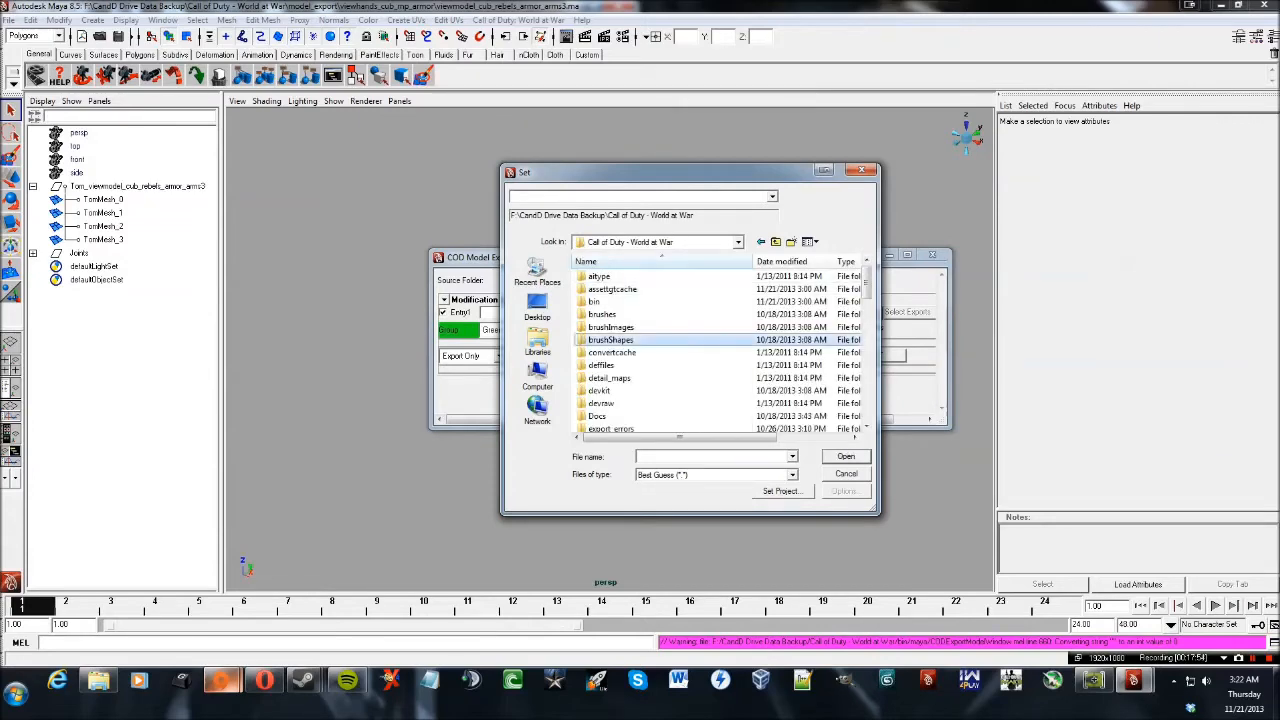
{"action": "scroll", "coordinate": [630, 340], "scroll_direction": "down", "scroll_amount": 5}
{"action": "double_click", "coordinate": [626, 314]}
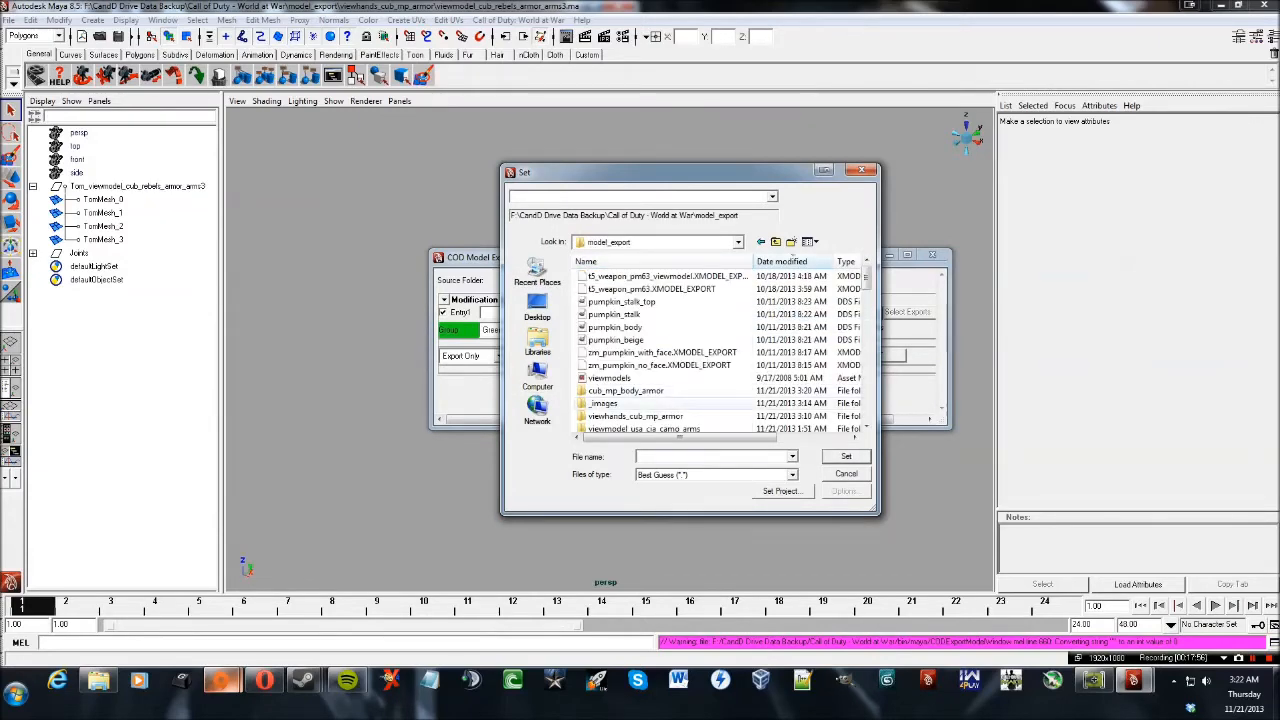
Set Entry1's export file to viewhands_cub_mp_armor inside the viewhands_cub_mp_armor folder.
{"action": "left_click", "coordinate": [636, 416]}
{"action": "double_click", "coordinate": [636, 416]}
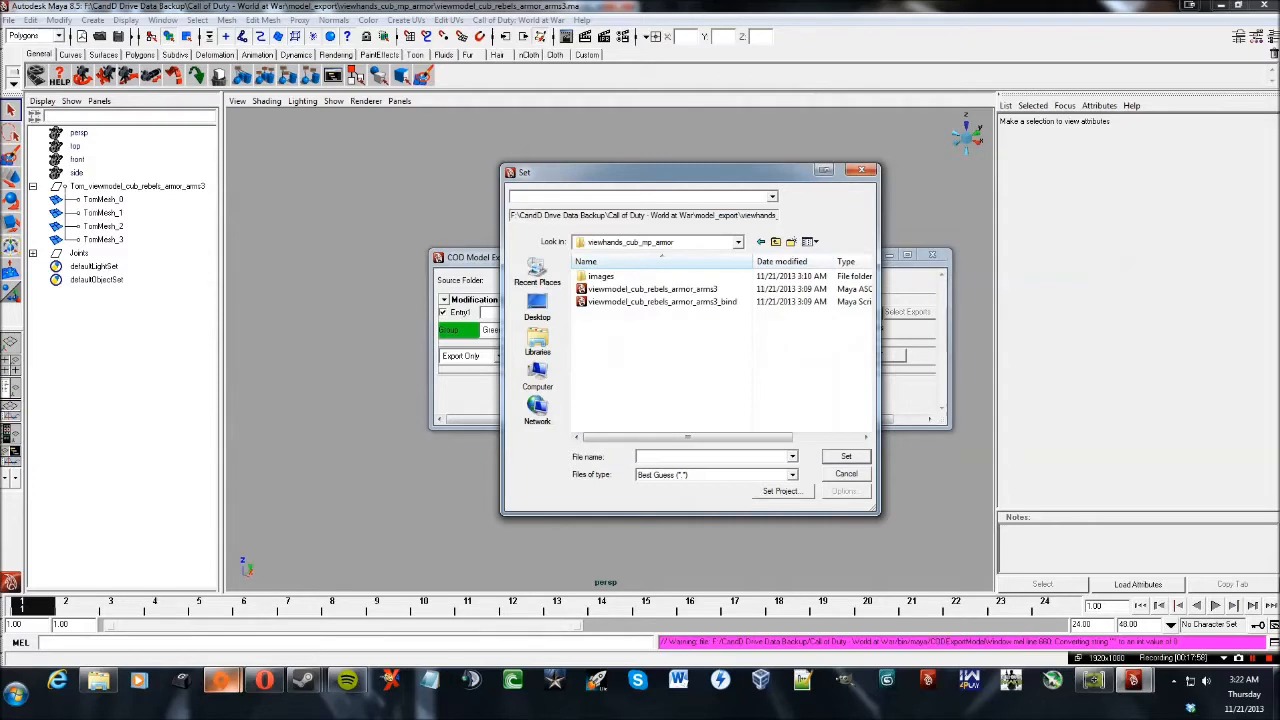
{"action": "type", "text": "view"}
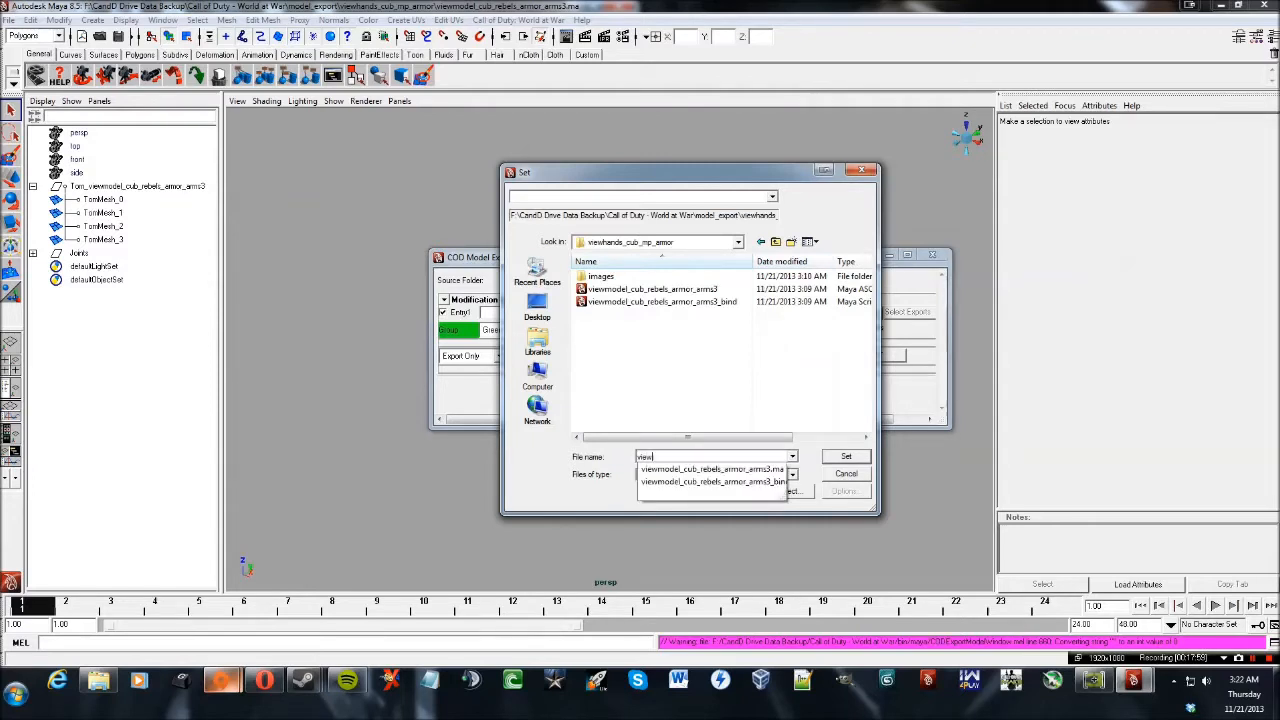
{"action": "type", "text": "hands_cub"}
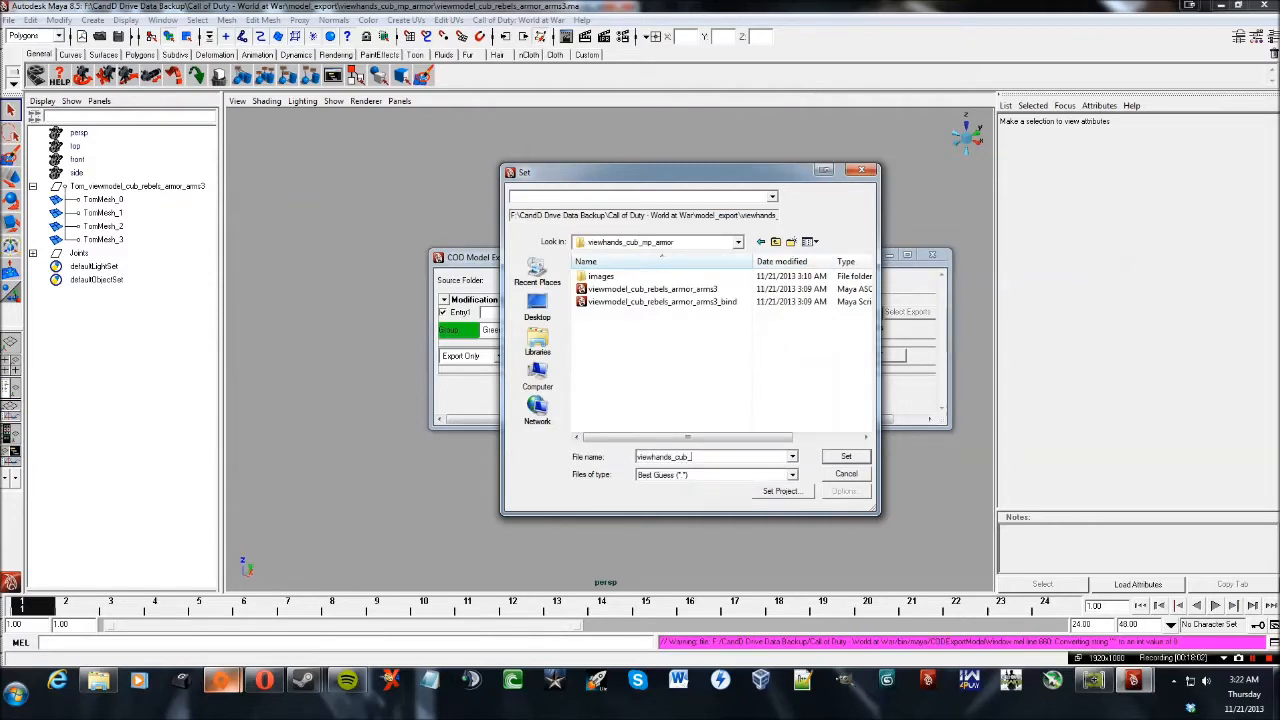
{"action": "type", "text": "_mp_armor"}
{"action": "key", "text": "Return"}
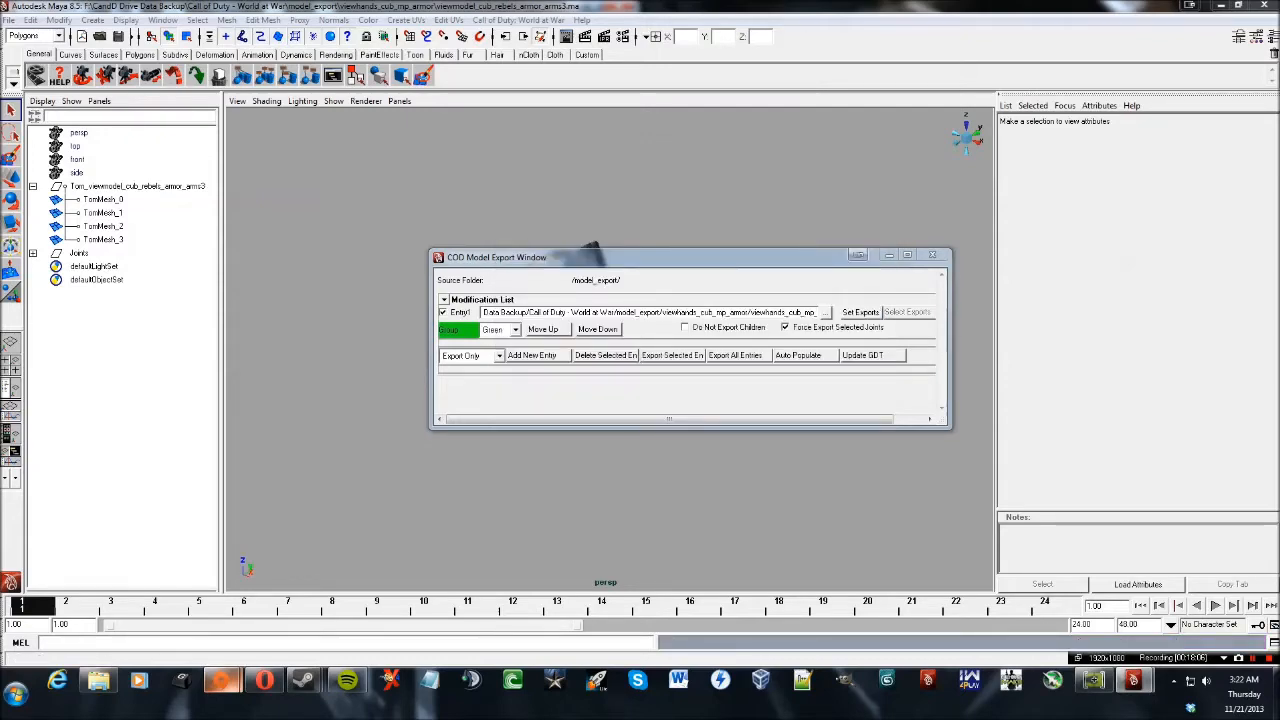
Select all the arms meshes and joints with their full hierarchy and set them as Entry1's exports.
{"action": "left_click_drag", "start_coordinate": [560, 257], "coordinate": [780, 114]}
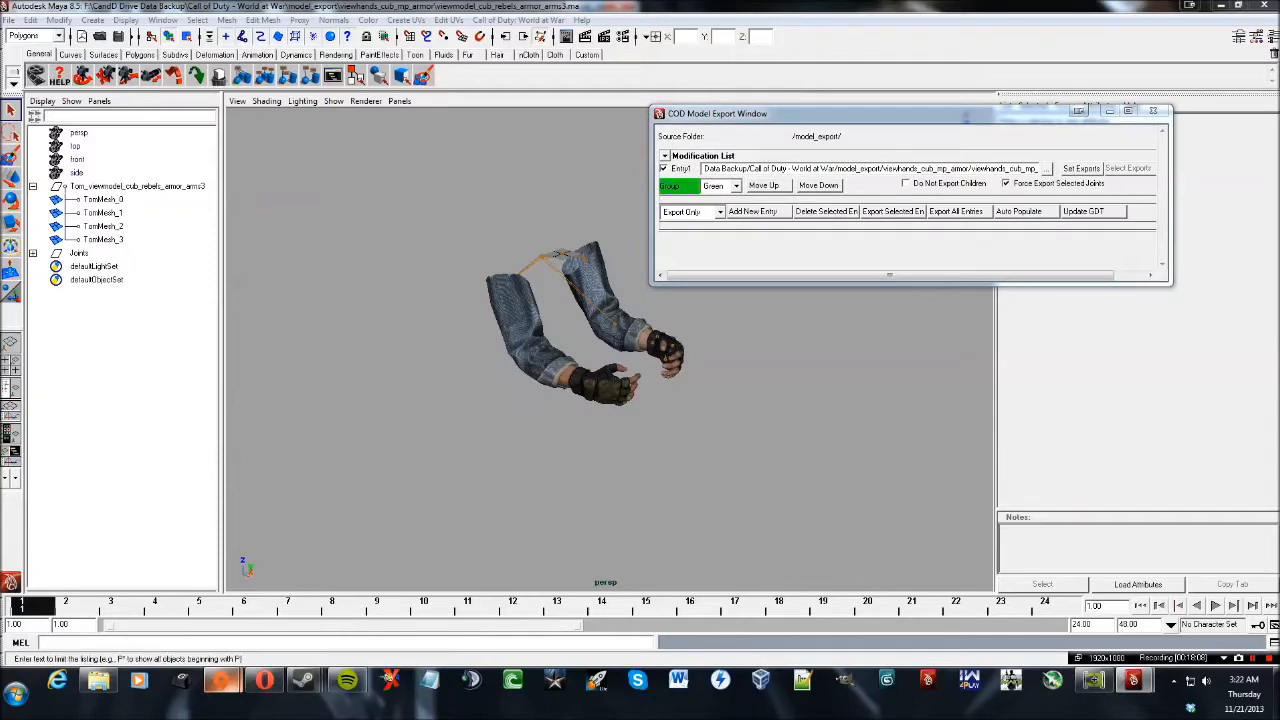
{"action": "left_click", "coordinate": [31, 20]}
{"action": "left_click", "coordinate": [50, 248]}
{"action": "left_click", "coordinate": [31, 20]}
{"action": "left_click", "coordinate": [62, 273]}
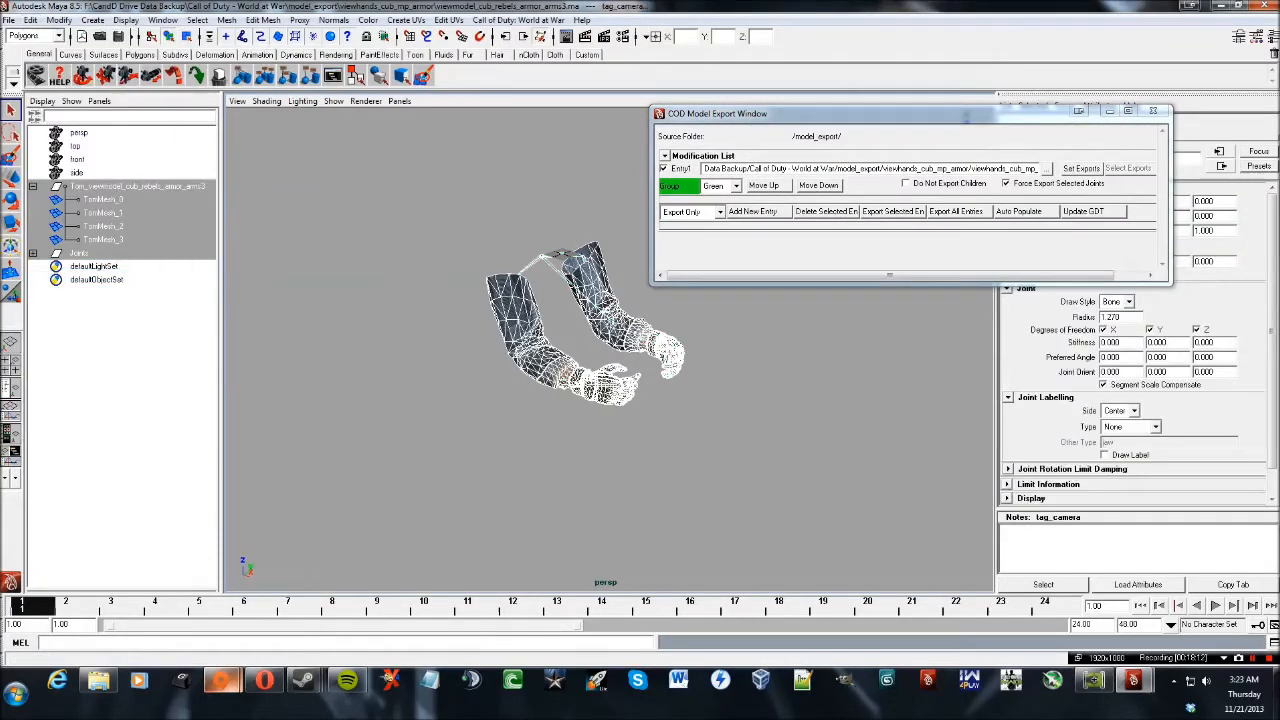
{"action": "left_click", "coordinate": [1081, 168]}
Export the selected Entry1 as viewhands_cub_mp_armor and save the scene changes.
{"action": "left_click", "coordinate": [893, 211]}
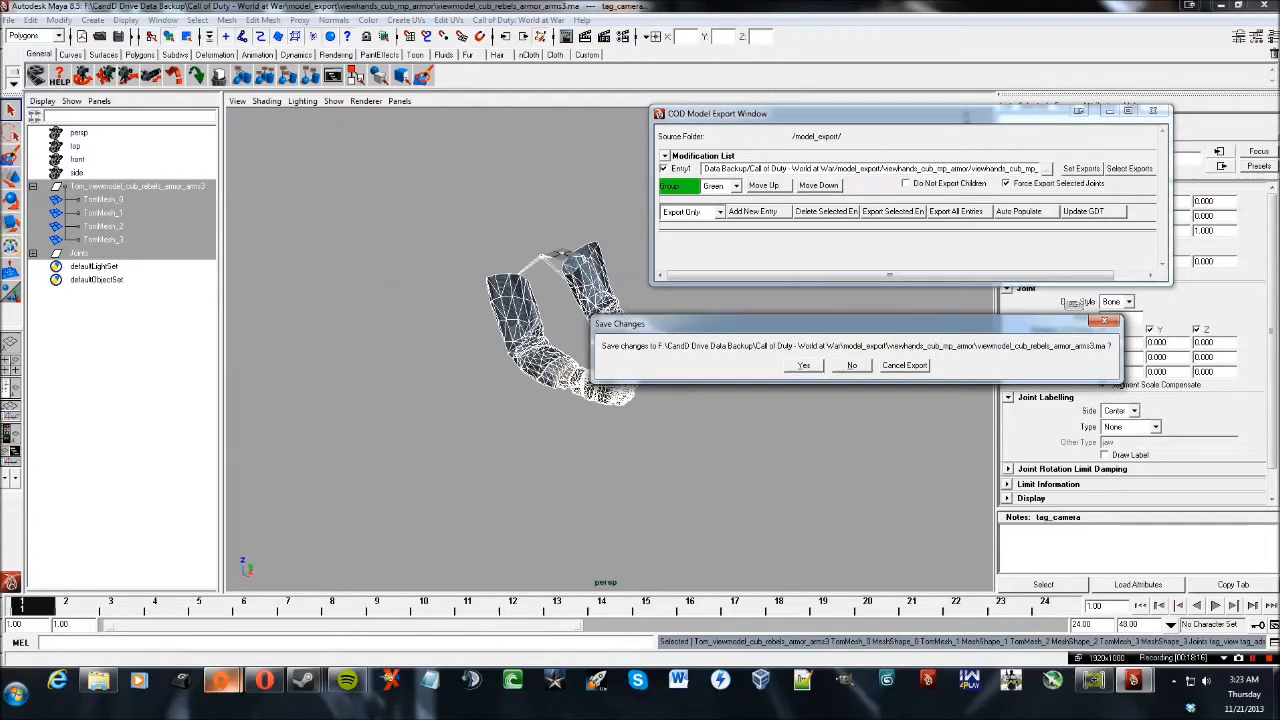
{"action": "left_click", "coordinate": [804, 365]}
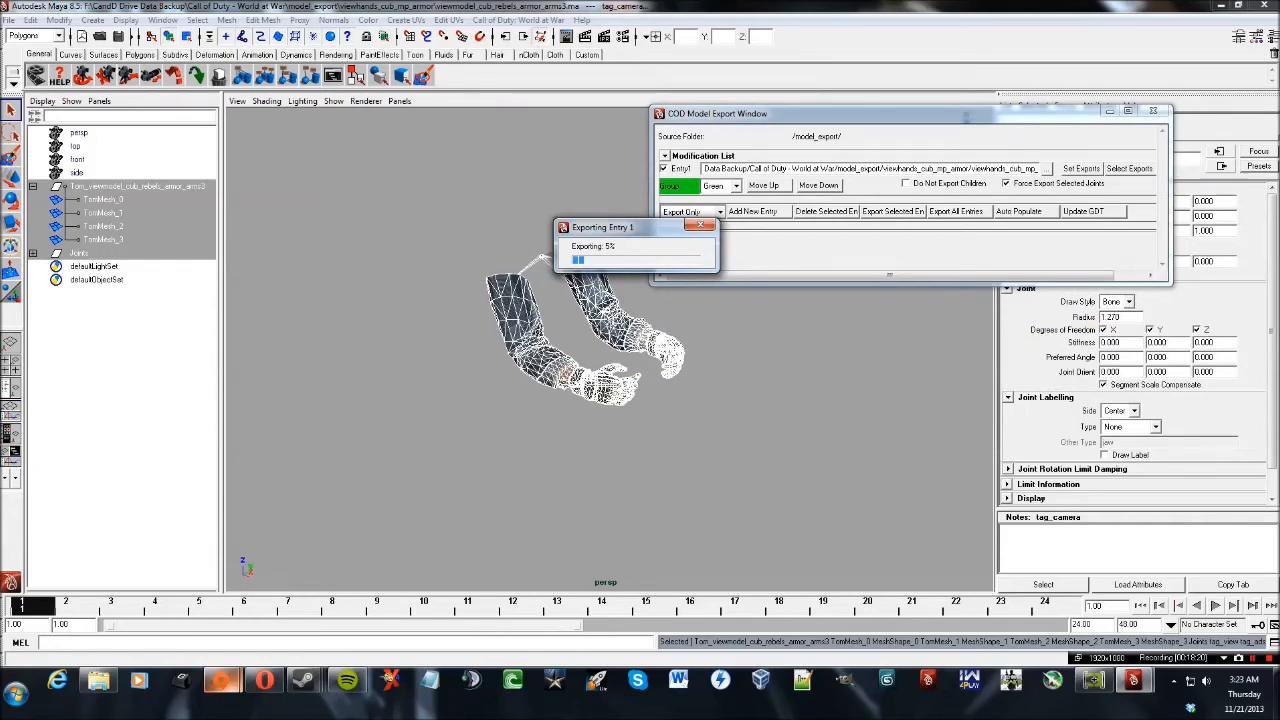
{"action": "mouse_move", "coordinate": [966, 117]}
{"action": "left_mouse_down"}
{"action": "mouse_move", "coordinate": [1053, 298]}
{"action": "mouse_move", "coordinate": [933, 150]}
{"action": "mouse_move", "coordinate": [961, 114]}
{"action": "left_mouse_up"}
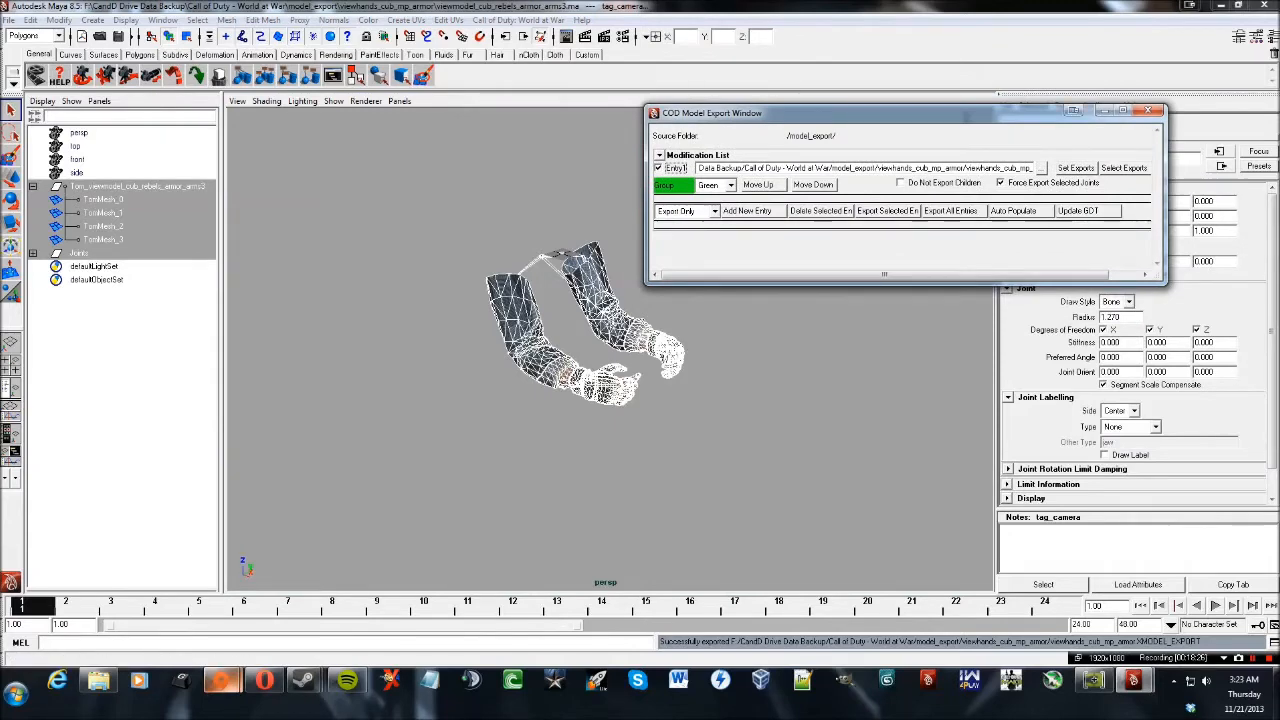
Close the COD Model Export Window and exit Maya without saving the arms scene again.
{"action": "left_click", "coordinate": [1148, 111]}
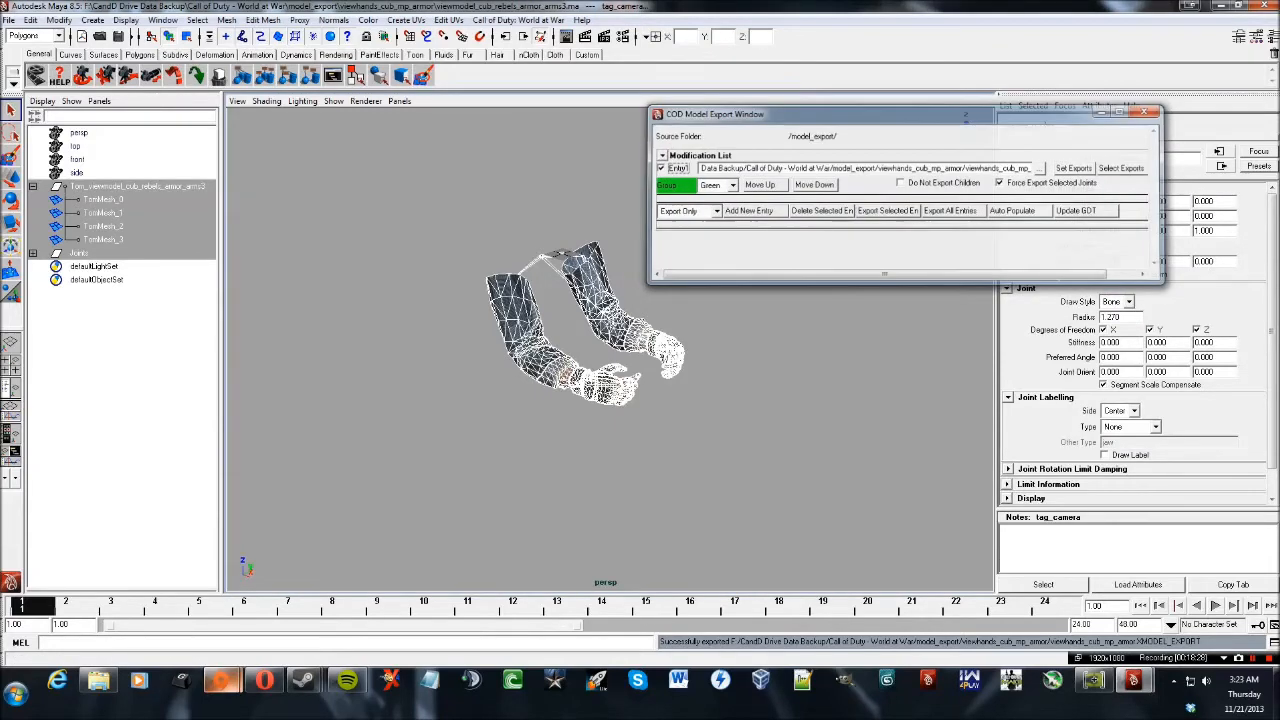
{"action": "left_click", "coordinate": [1265, 5]}
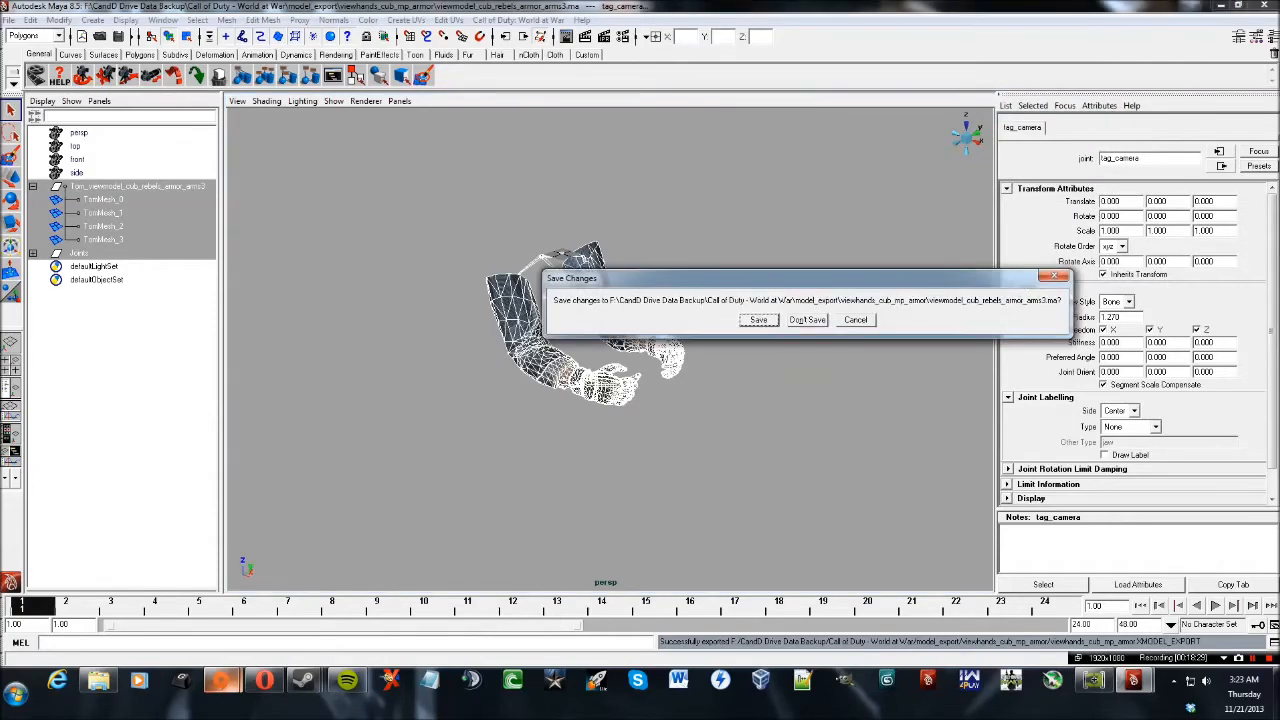
{"action": "left_click", "coordinate": [808, 318]}
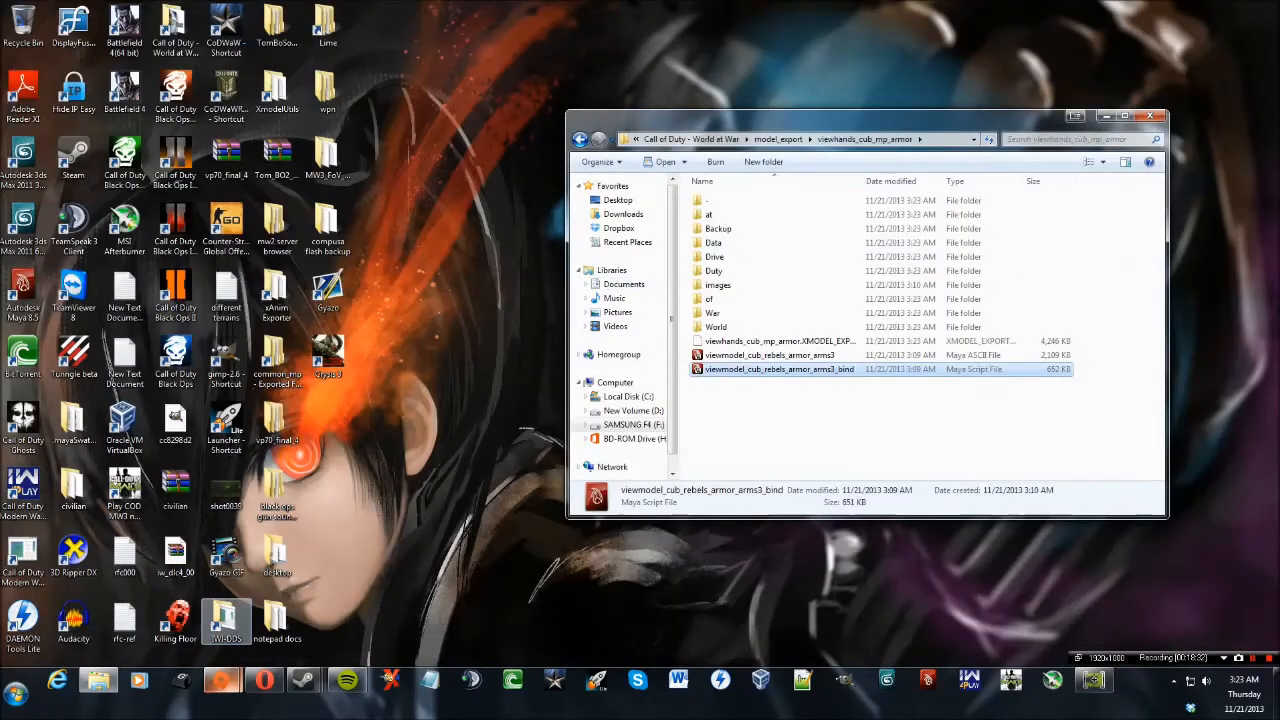
{"action": "left_click_drag", "start_coordinate": [1098, 410], "coordinate": [800, 200]}
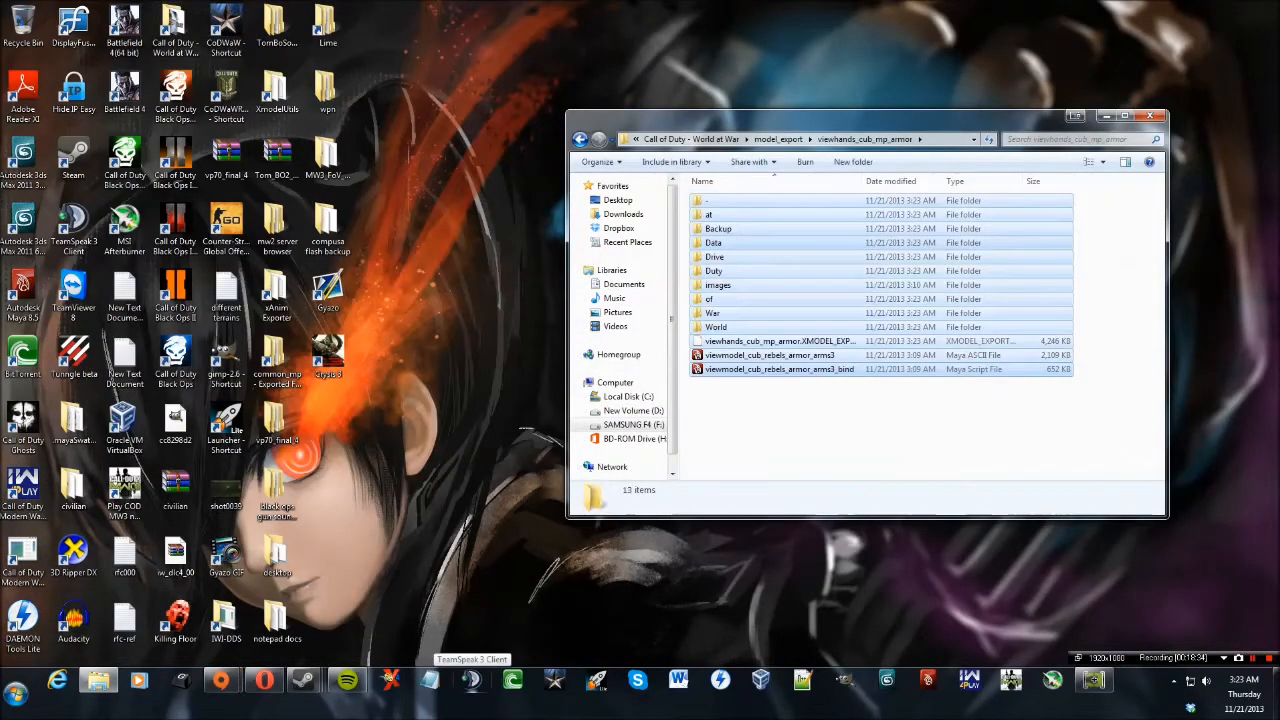
{"action": "left_click", "coordinate": [900, 425]}
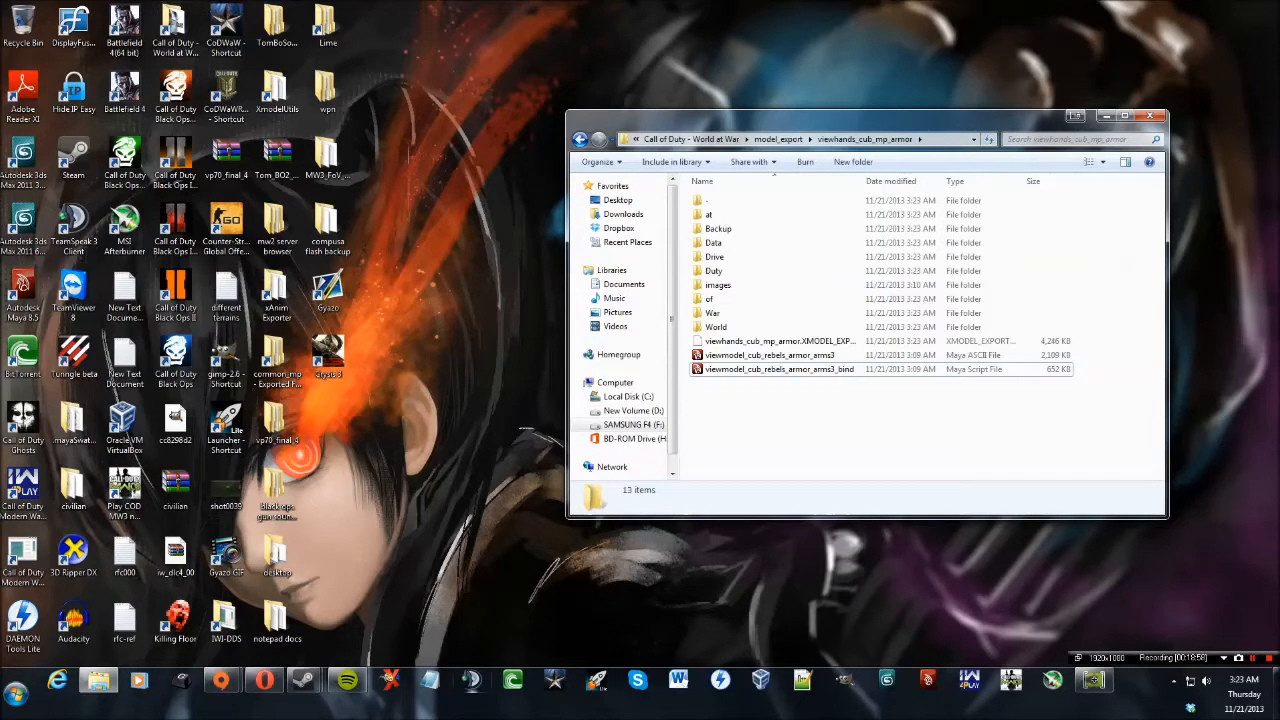
{"action": "left_click_drag", "start_coordinate": [1100, 128], "coordinate": [936, 36]}
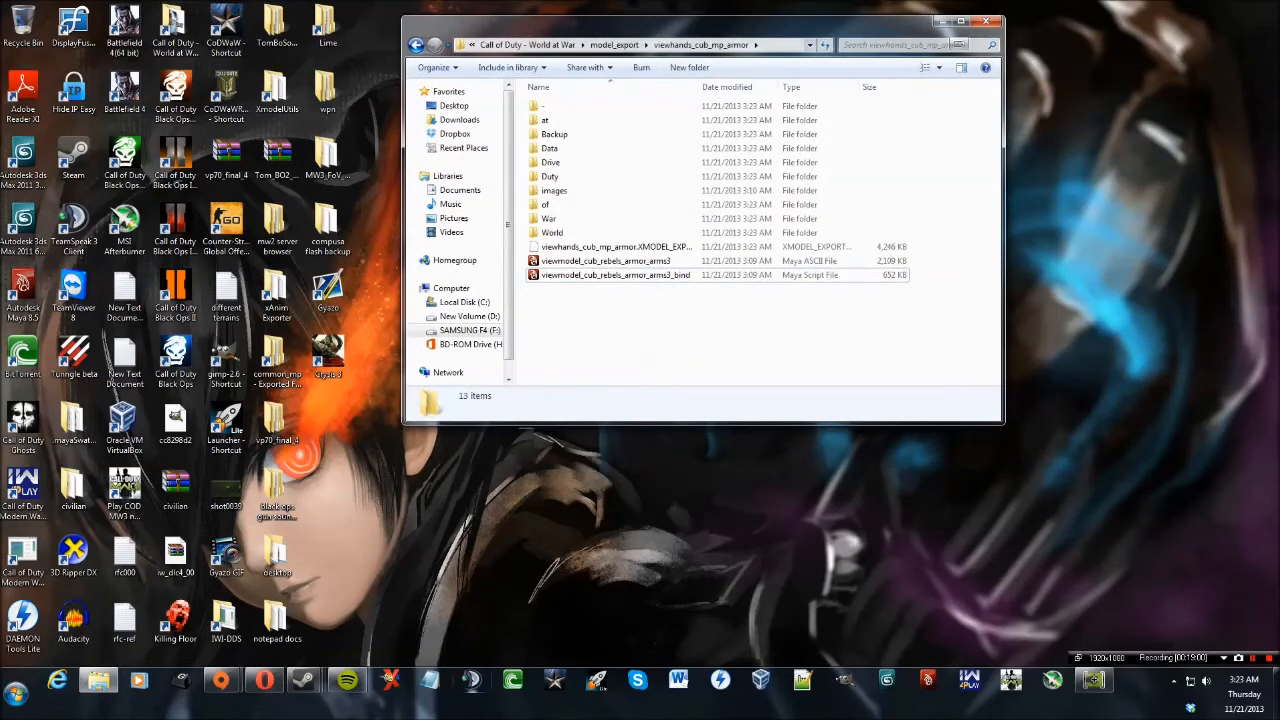
Start Asset Manager from the World at War Launcher and open the recent file source_data\cock.gdt.
{"action": "left_click", "coordinate": [597, 680]}
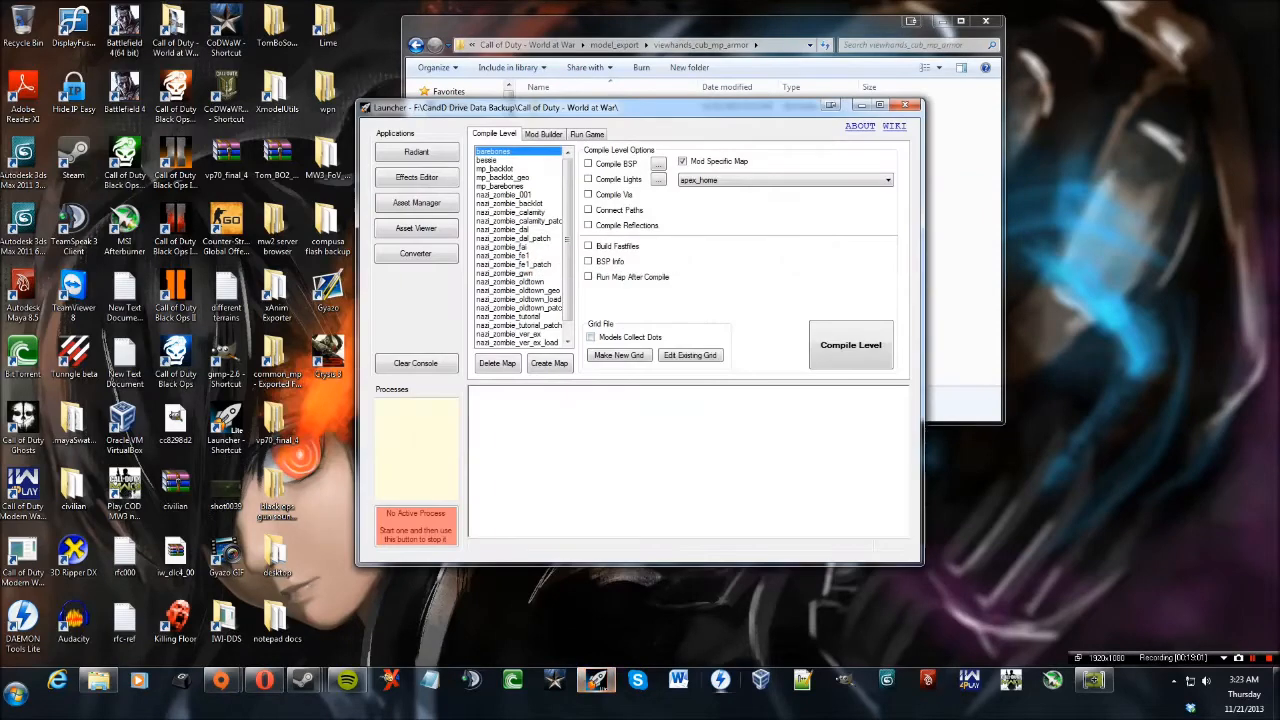
{"action": "left_click", "coordinate": [416, 202]}
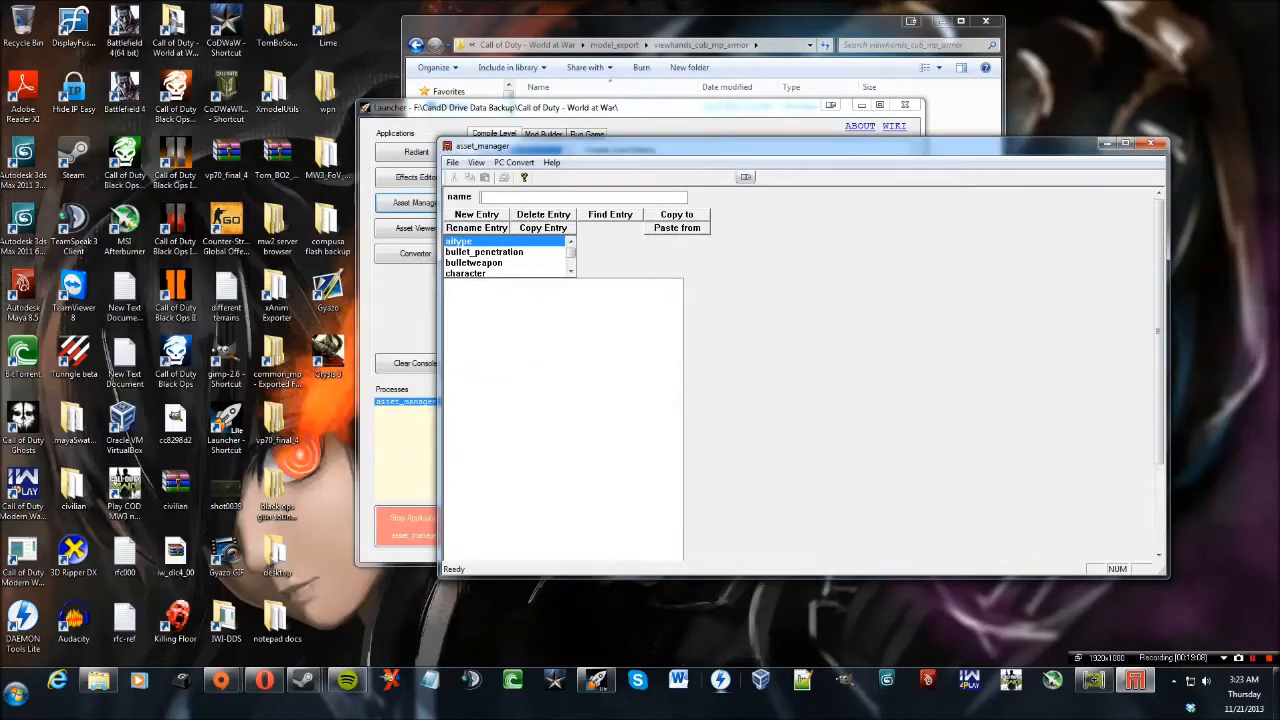
{"action": "left_click", "coordinate": [453, 162]}
{"action": "left_click", "coordinate": [552, 162]}
{"action": "left_click", "coordinate": [453, 162]}
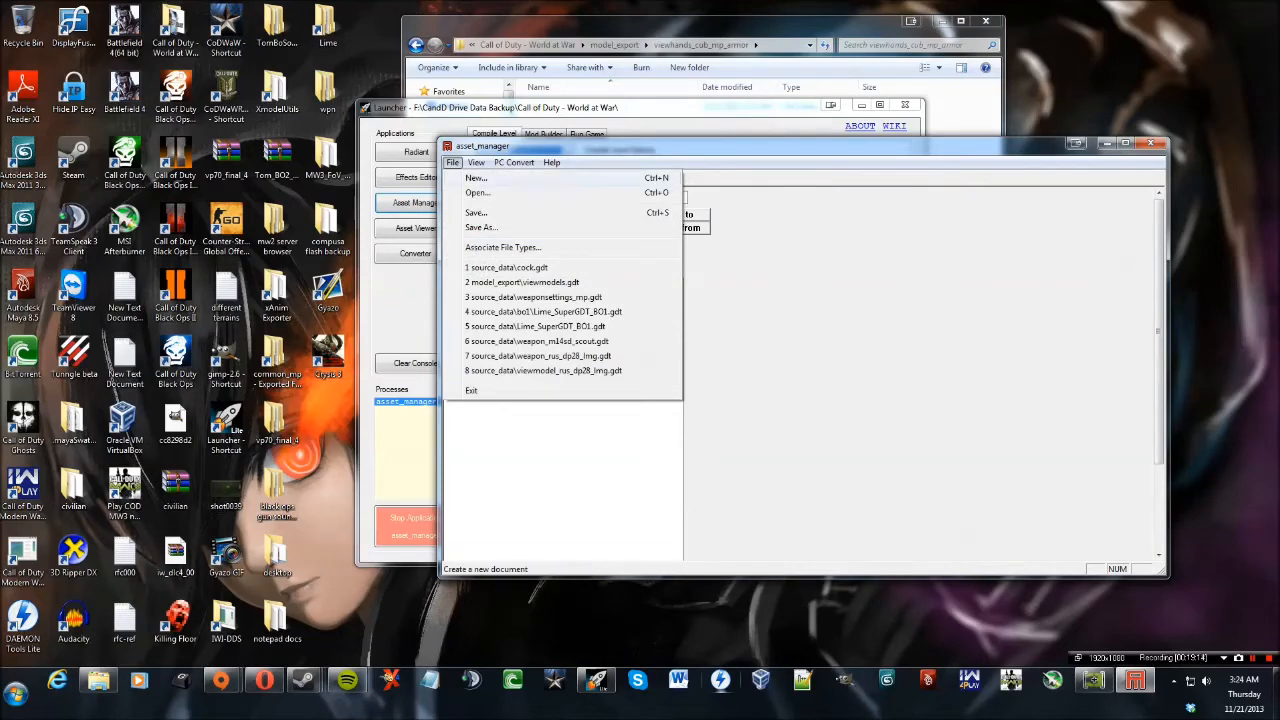
{"action": "left_click", "coordinate": [510, 268]}
{"action": "left_click_drag", "start_coordinate": [720, 146], "coordinate": [618, 130]}
{"action": "left_click_drag", "start_coordinate": [970, 129], "coordinate": [641, 18]}
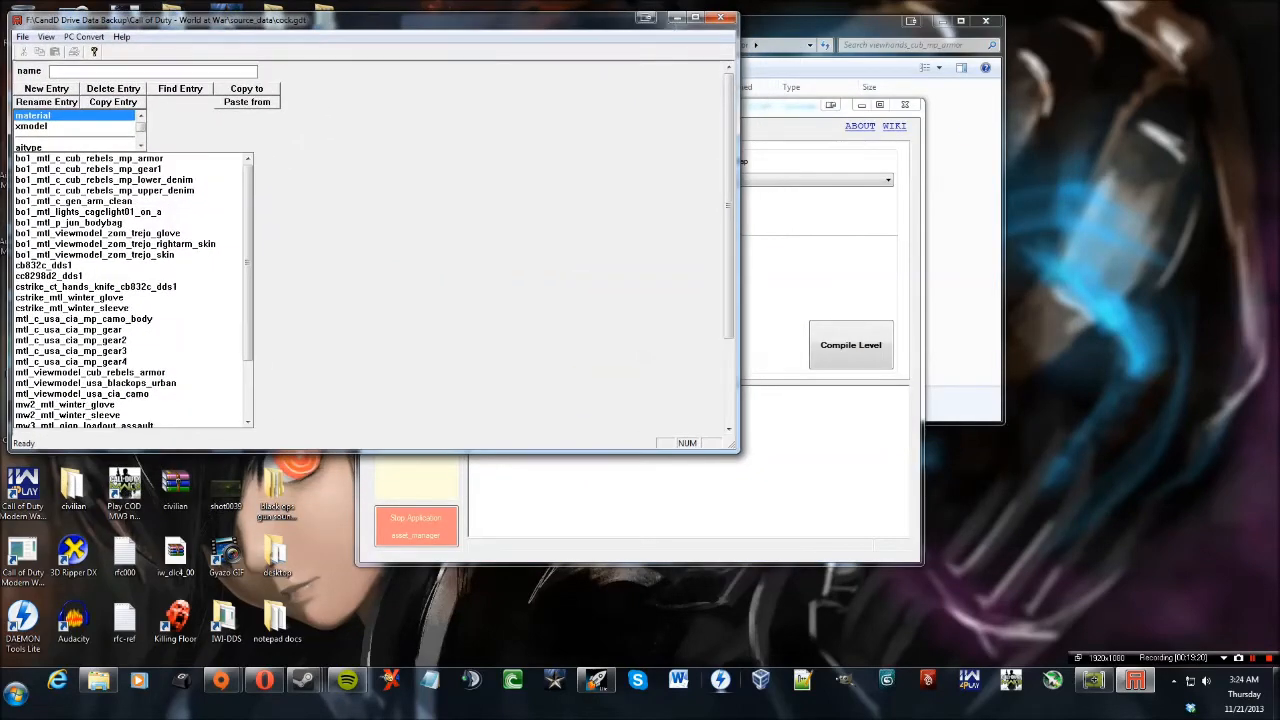
Arrange the Launcher, viewhands_cub_mp_armor folder and Asset Manager windows so the asset list and exported files are both visible.
{"action": "left_click_drag", "start_coordinate": [800, 105], "coordinate": [830, 141]}
{"action": "left_click", "coordinate": [815, 22]}
{"action": "left_click_drag", "start_coordinate": [815, 22], "coordinate": [910, 189]}
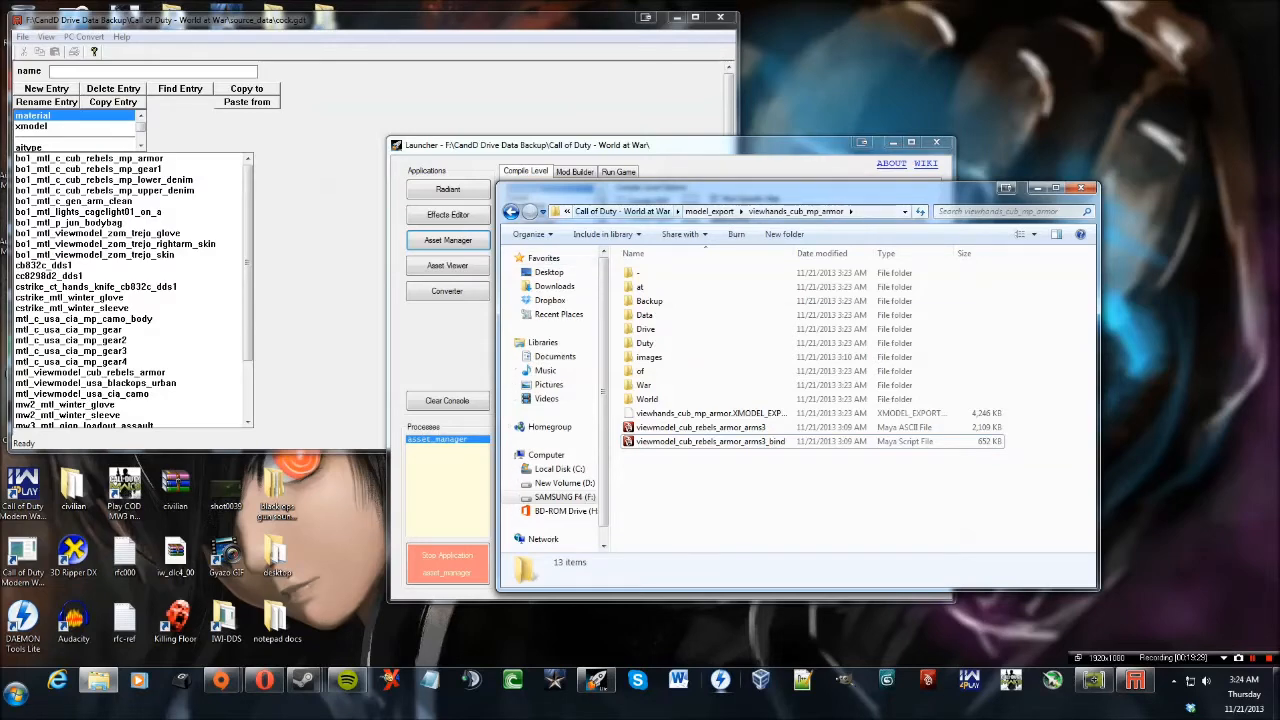
{"action": "mouse_move", "coordinate": [248, 262]}
{"action": "left_mouse_down"}
{"action": "mouse_move", "coordinate": [248, 322]}
{"action": "mouse_move", "coordinate": [248, 260]}
{"action": "left_mouse_up"}
{"action": "left_click_drag", "start_coordinate": [300, 19], "coordinate": [331, 41]}
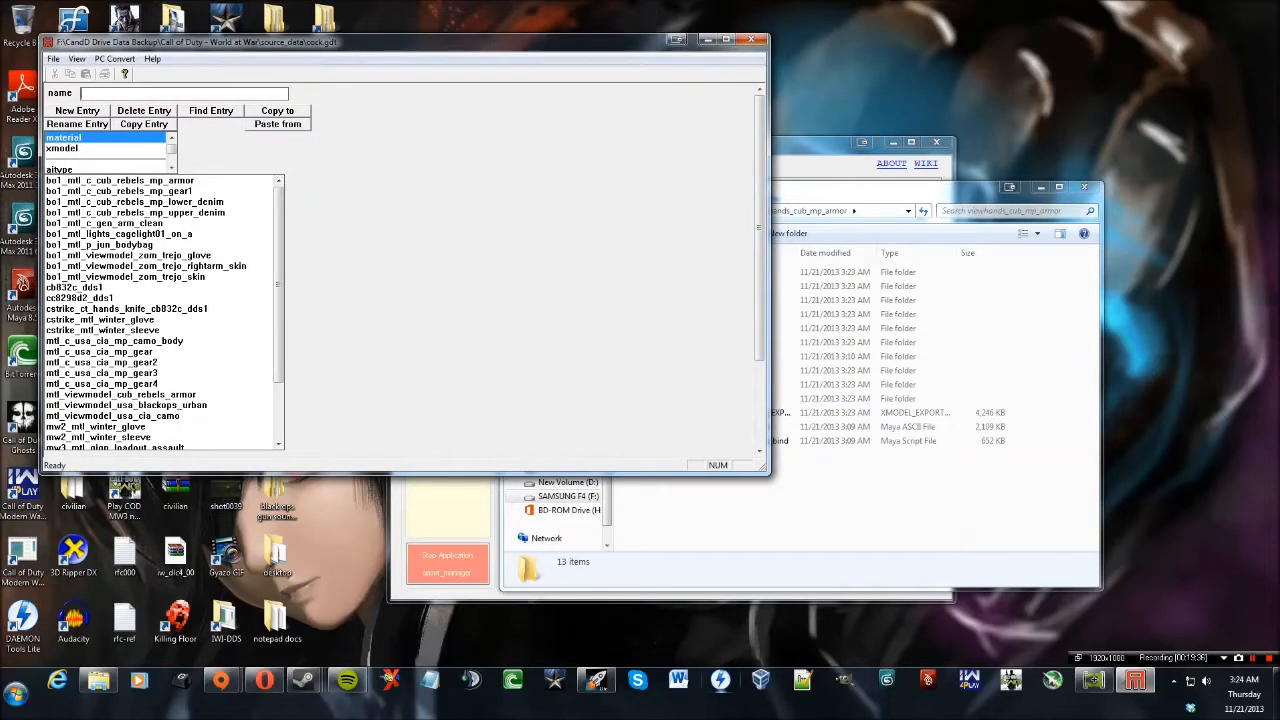
{"action": "left_click_drag", "start_coordinate": [860, 531], "coordinate": [706, 256]}
{"action": "left_click_drag", "start_coordinate": [903, 516], "coordinate": [738, 244]}
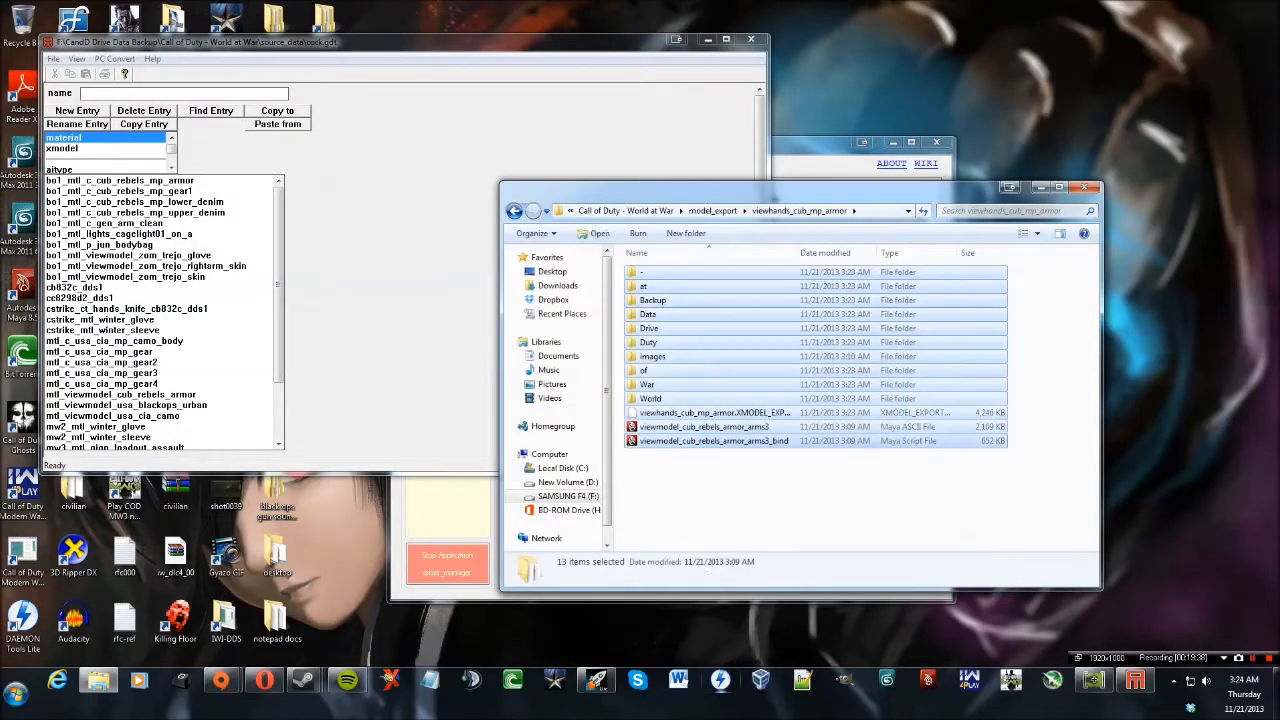
{"action": "left_click", "coordinate": [820, 505]}
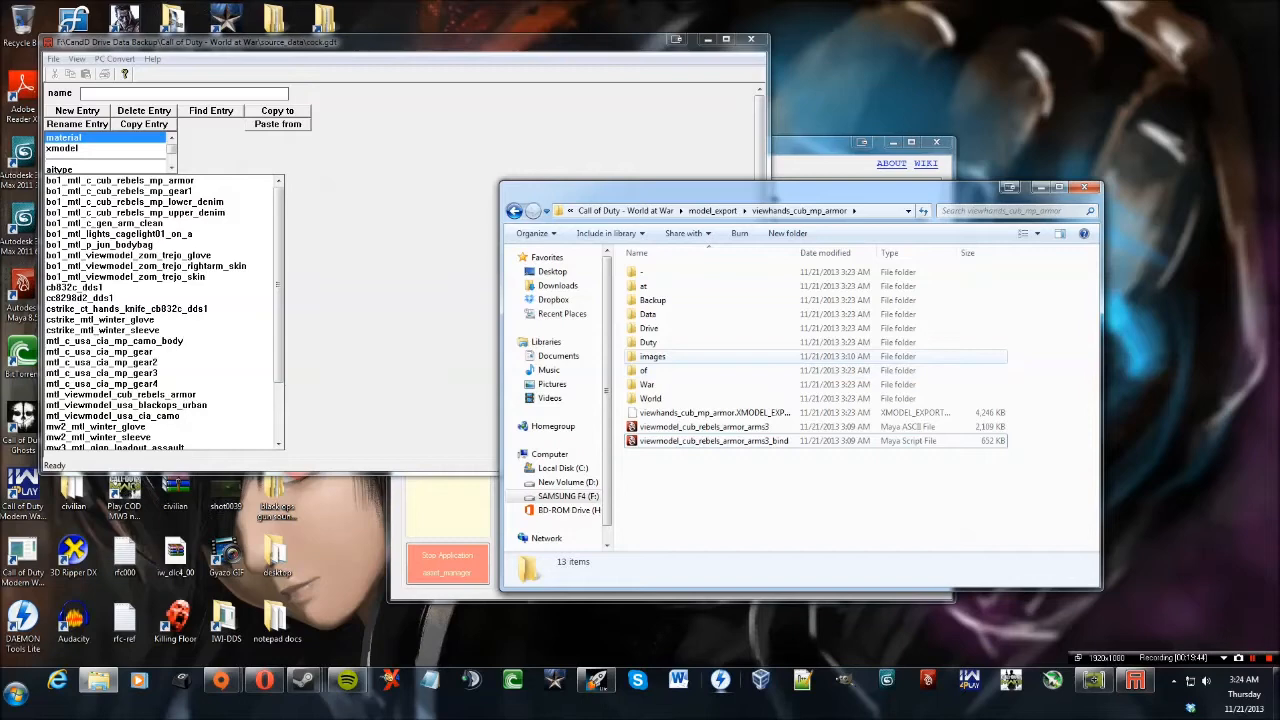
{"action": "key", "text": "ctrl+a"}
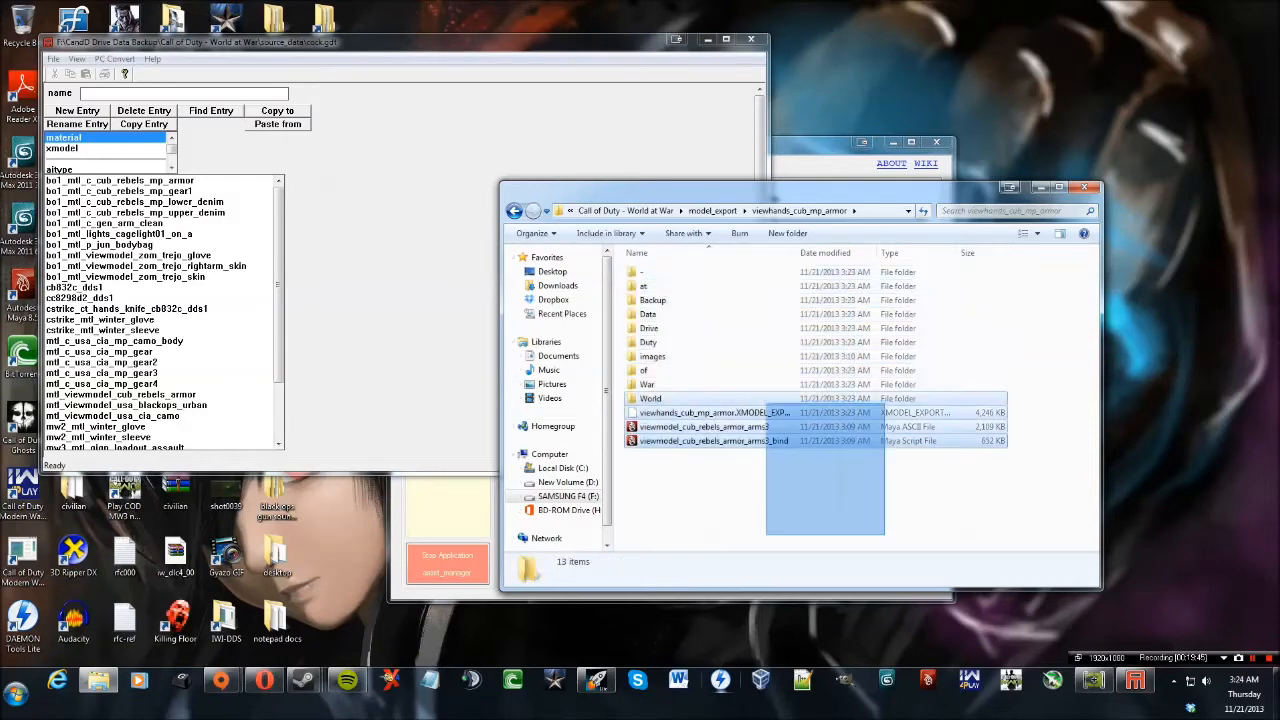
{"action": "left_click", "coordinate": [800, 500]}
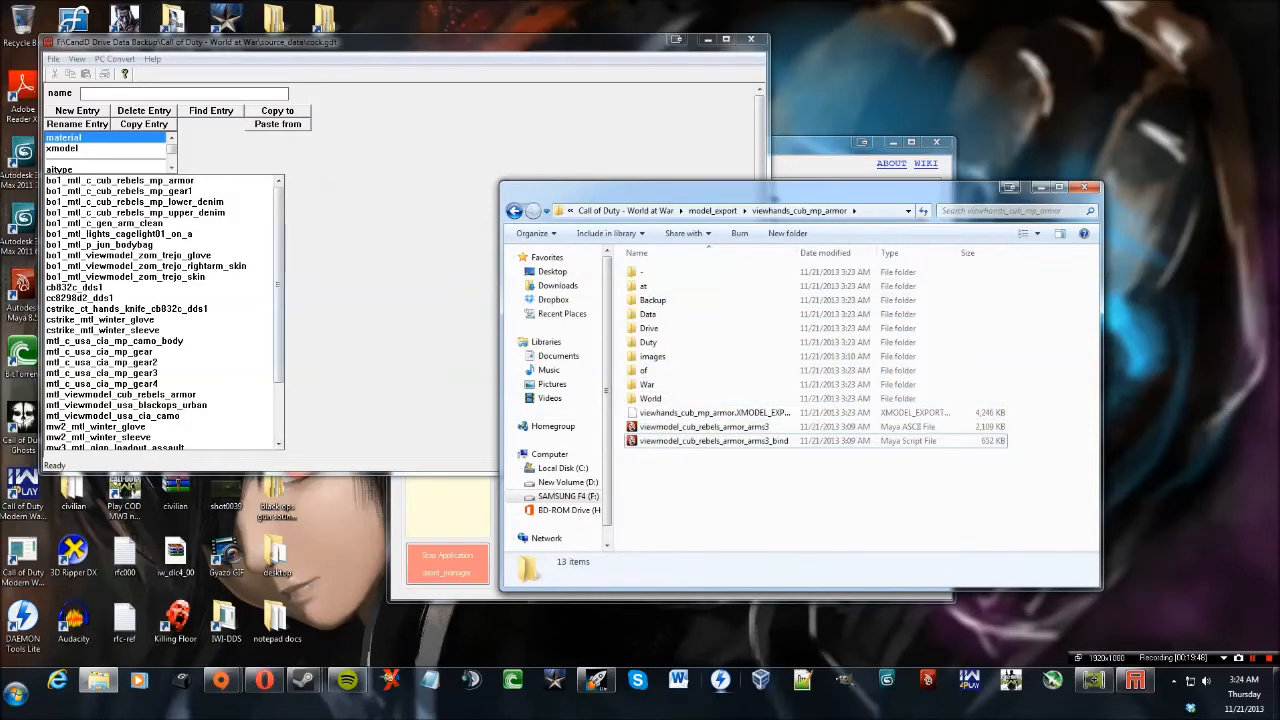
{"action": "left_click", "coordinate": [279, 245]}
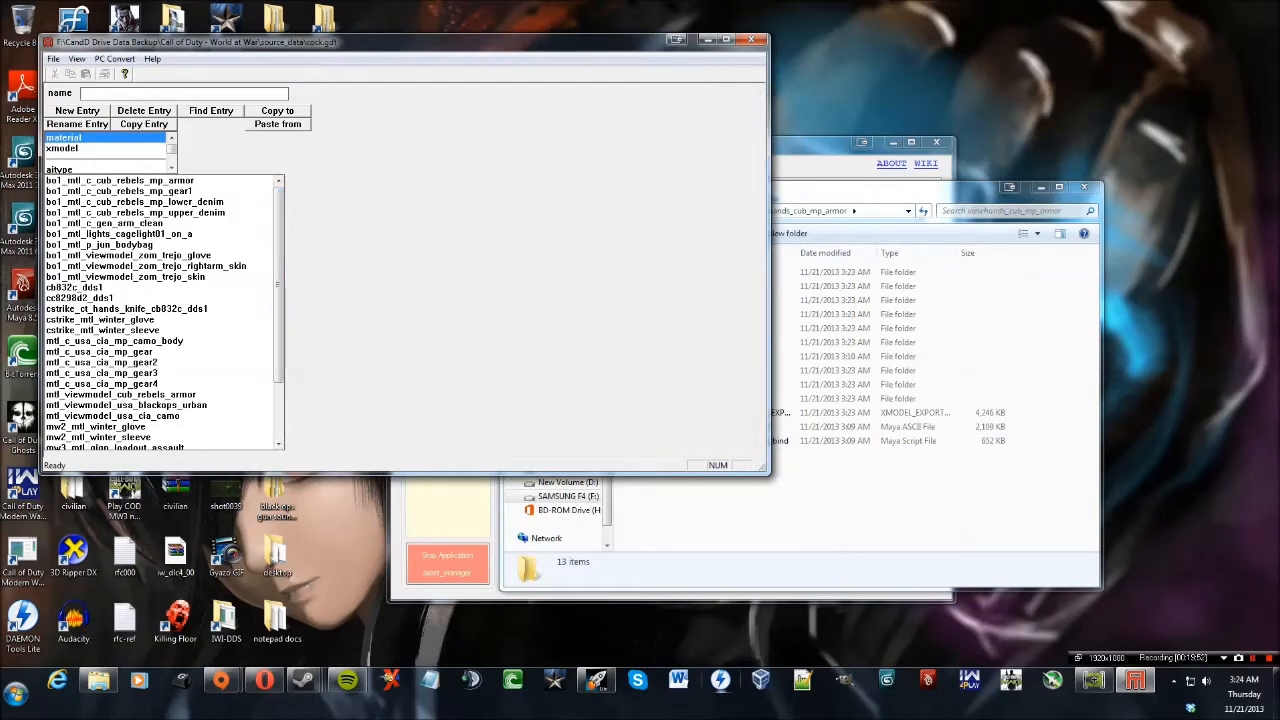
{"action": "left_click", "coordinate": [820, 496]}
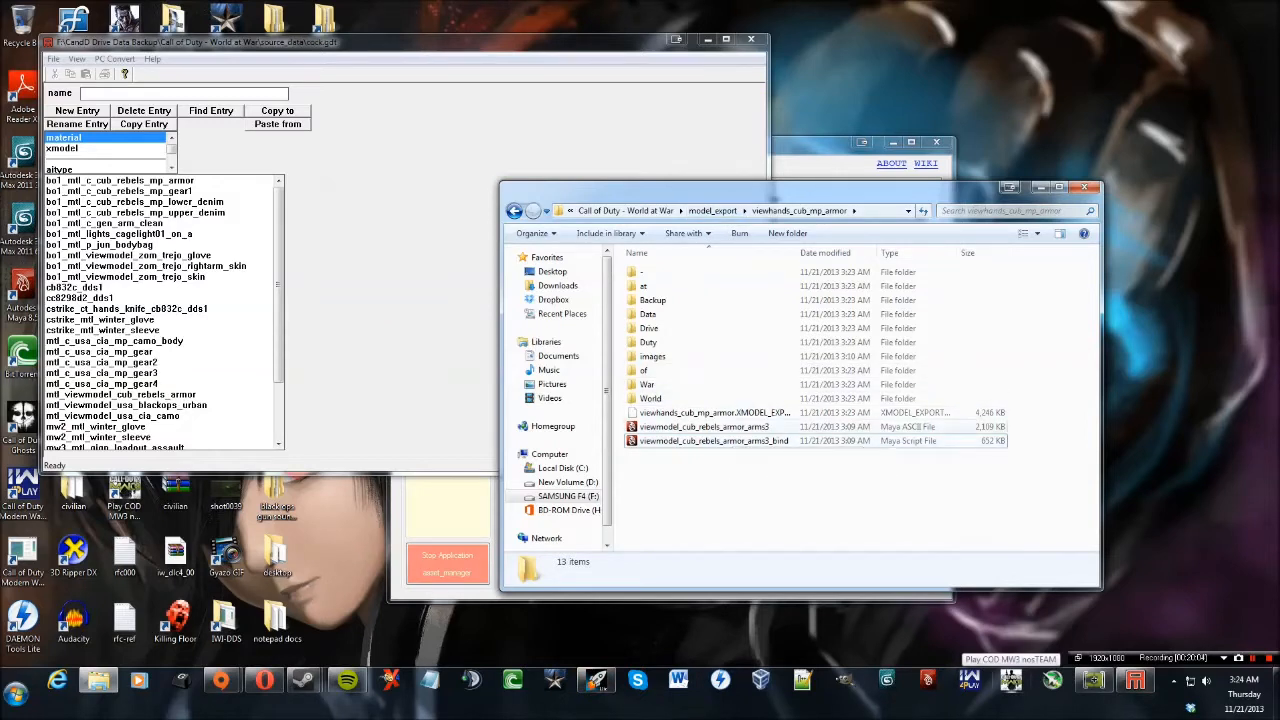
Open c_cub_rebels_mp_body_armor_LOD_0 from model_export's cub_mp_body_armor folder in Maya and show the whole model with textures.
{"action": "left_click", "coordinate": [705, 427]}
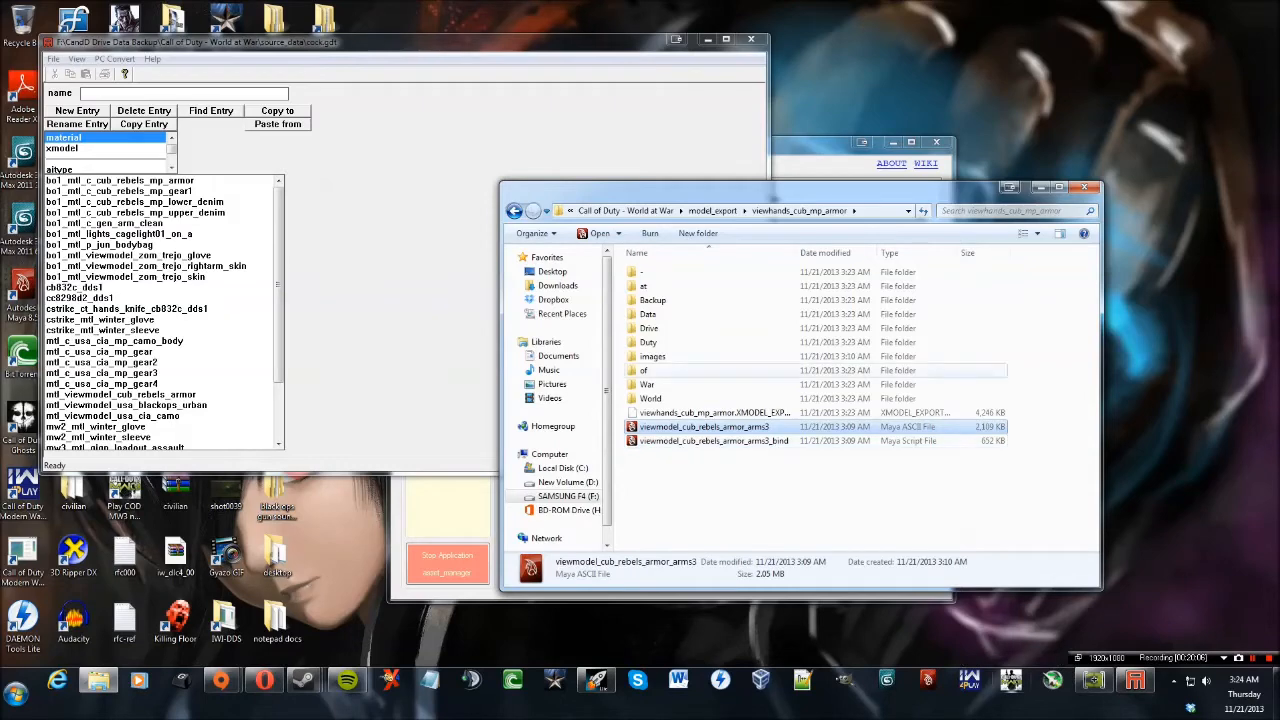
{"action": "left_click", "coordinate": [714, 211]}
{"action": "double_click", "coordinate": [690, 413]}
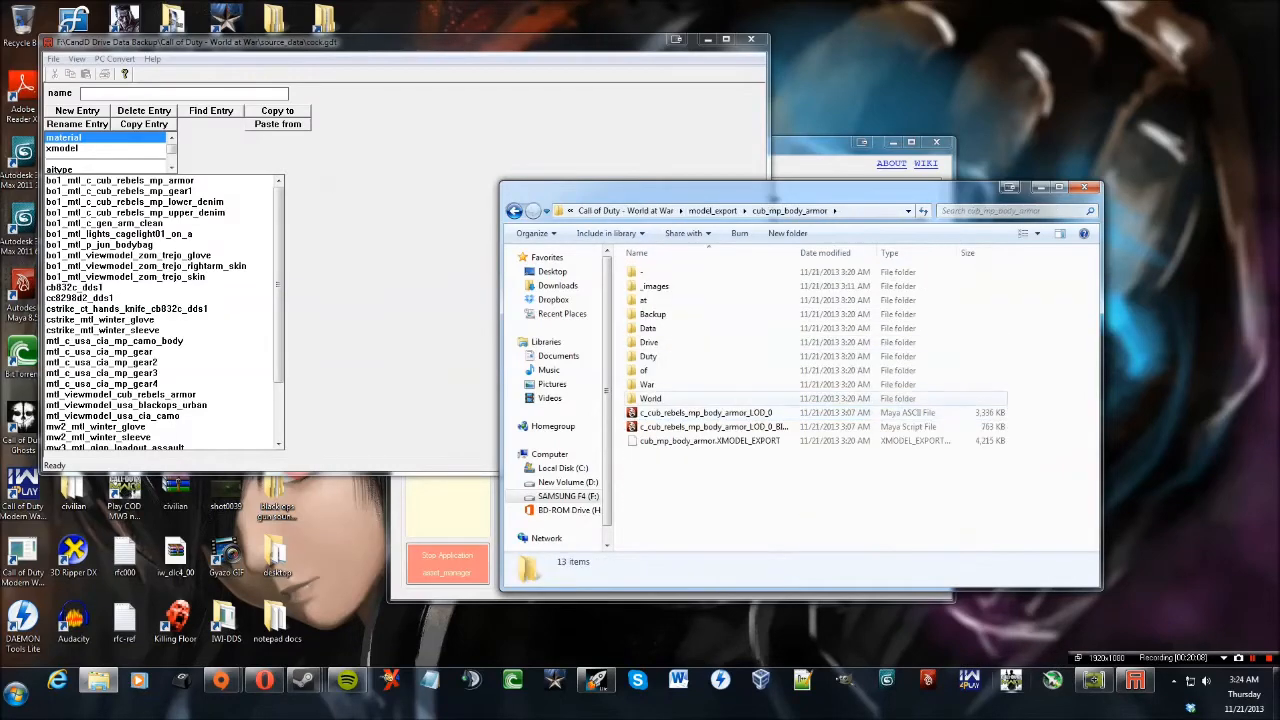
{"action": "left_click", "coordinate": [700, 413]}
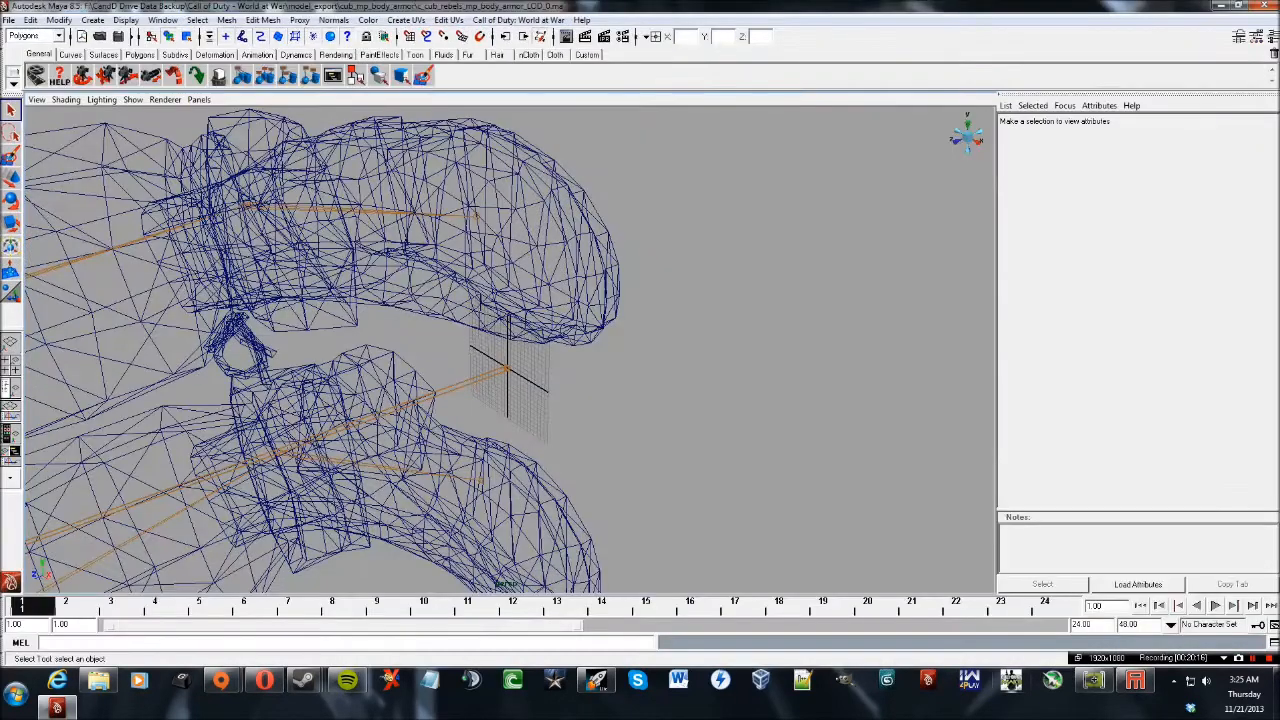
{"action": "key", "text": "6"}
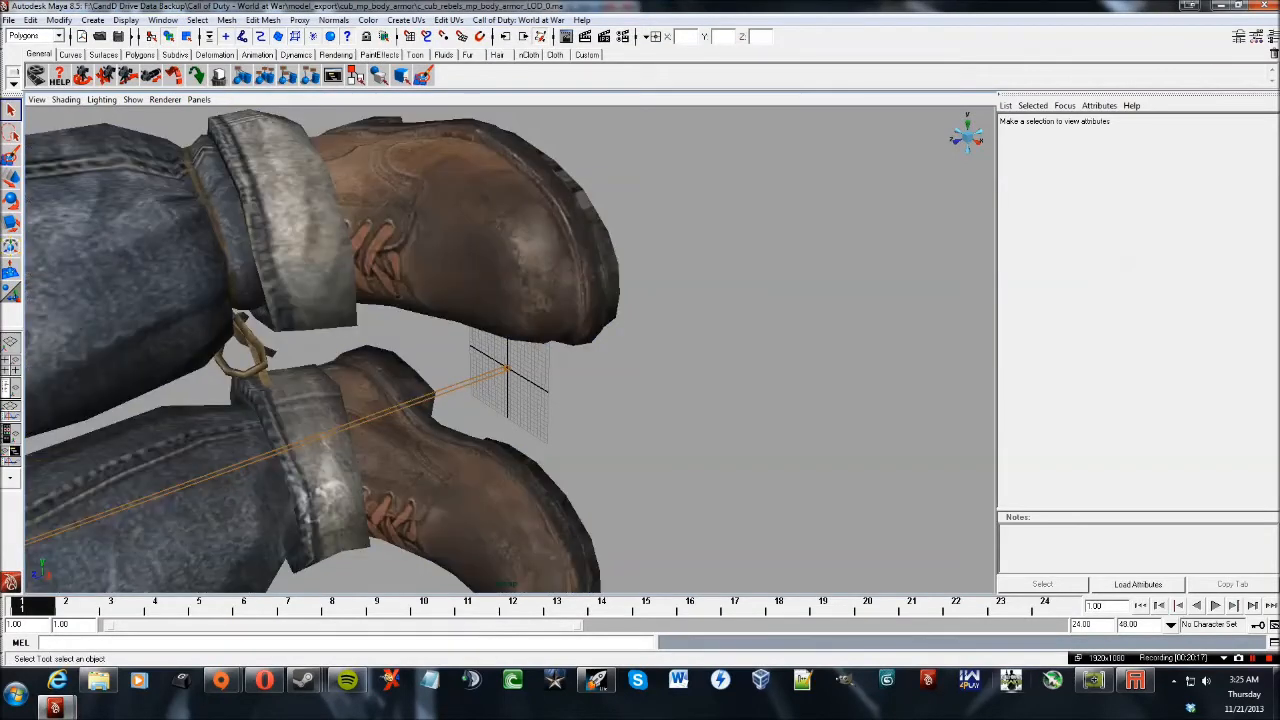
{"action": "key", "text": "a"}
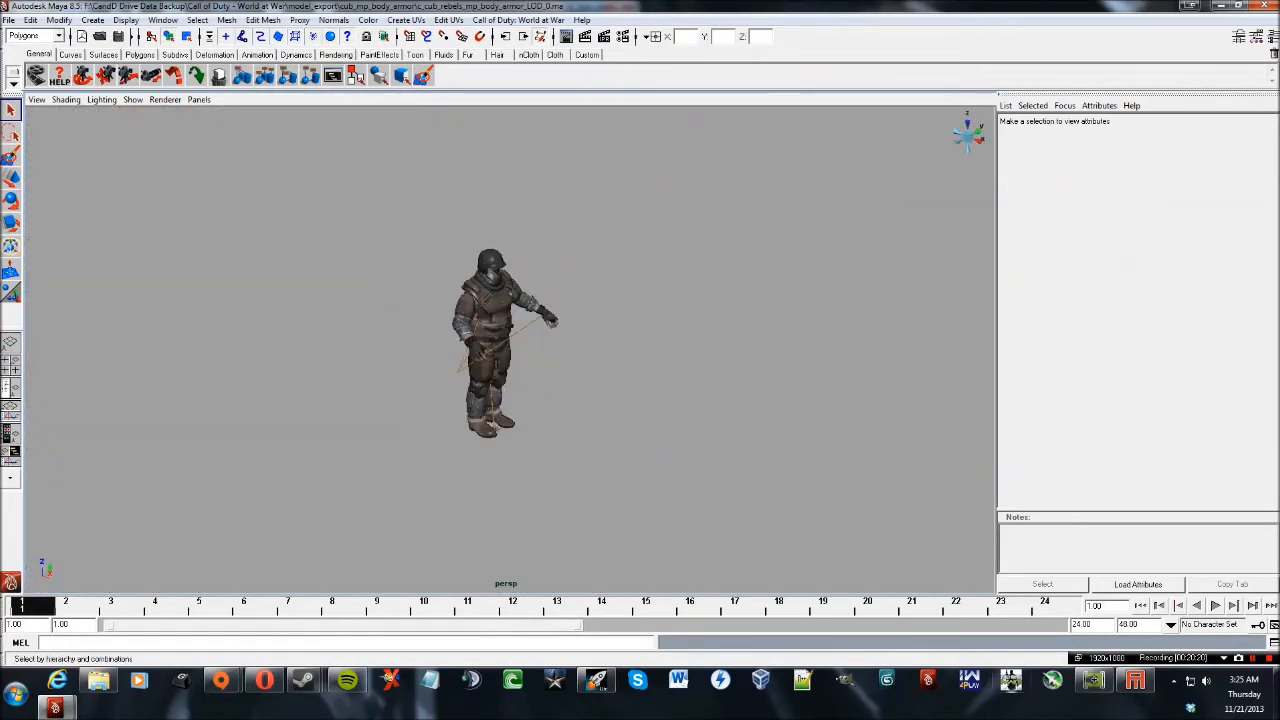
Open Hypershade and view the file texture attributes of the bo1_mtl_c_cub_rebels_mp_armor material.
{"action": "left_click", "coordinate": [162, 20]}
{"action": "mouse_move", "coordinate": [200, 52]}
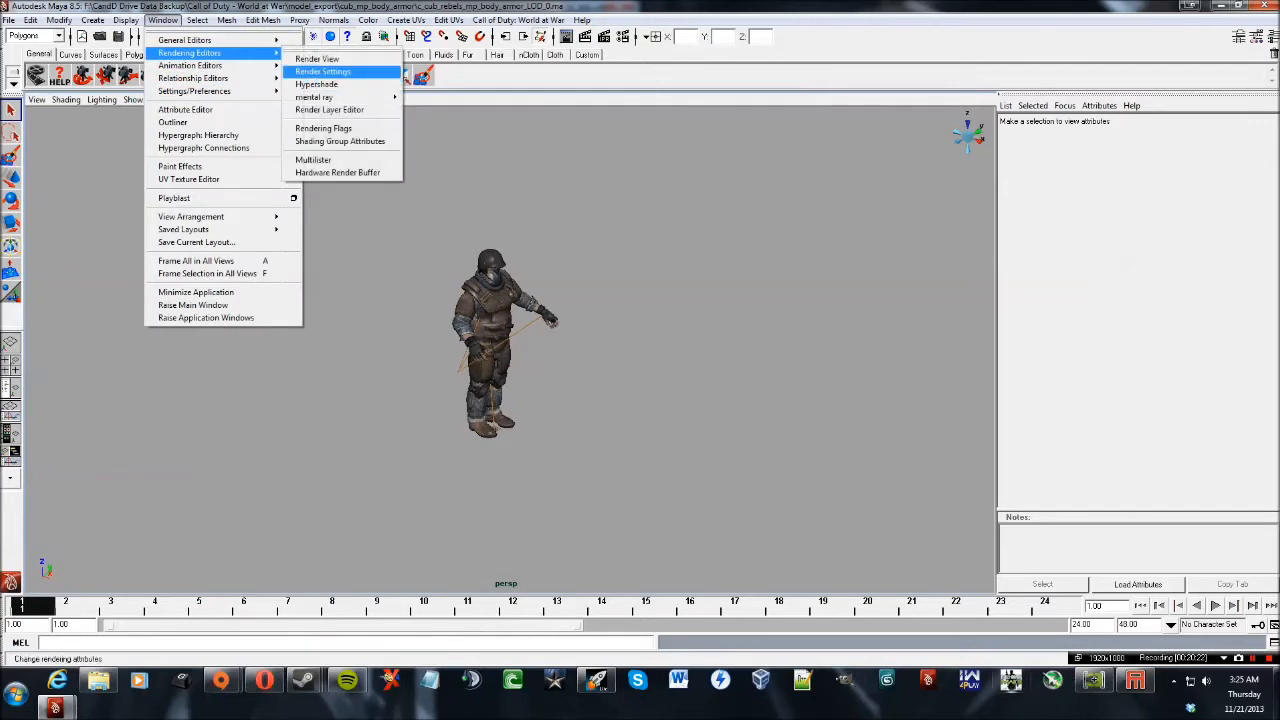
{"action": "left_click", "coordinate": [316, 84]}
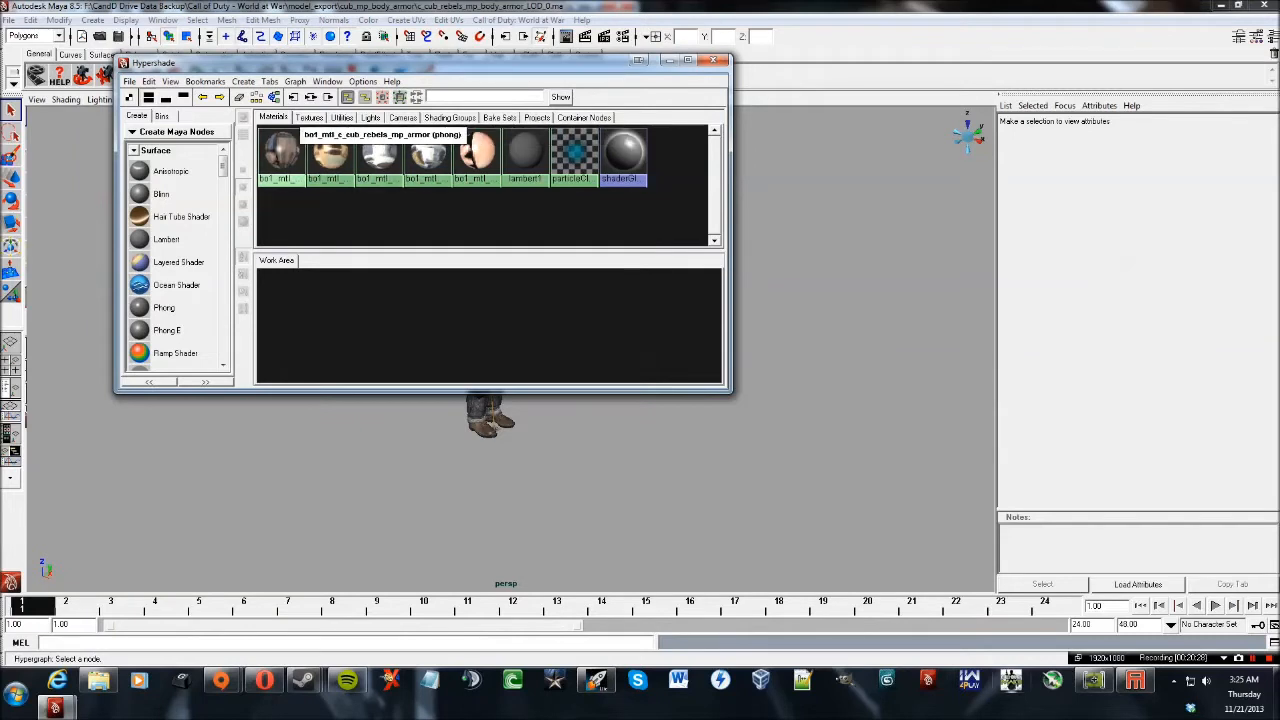
{"action": "left_click", "coordinate": [283, 152]}
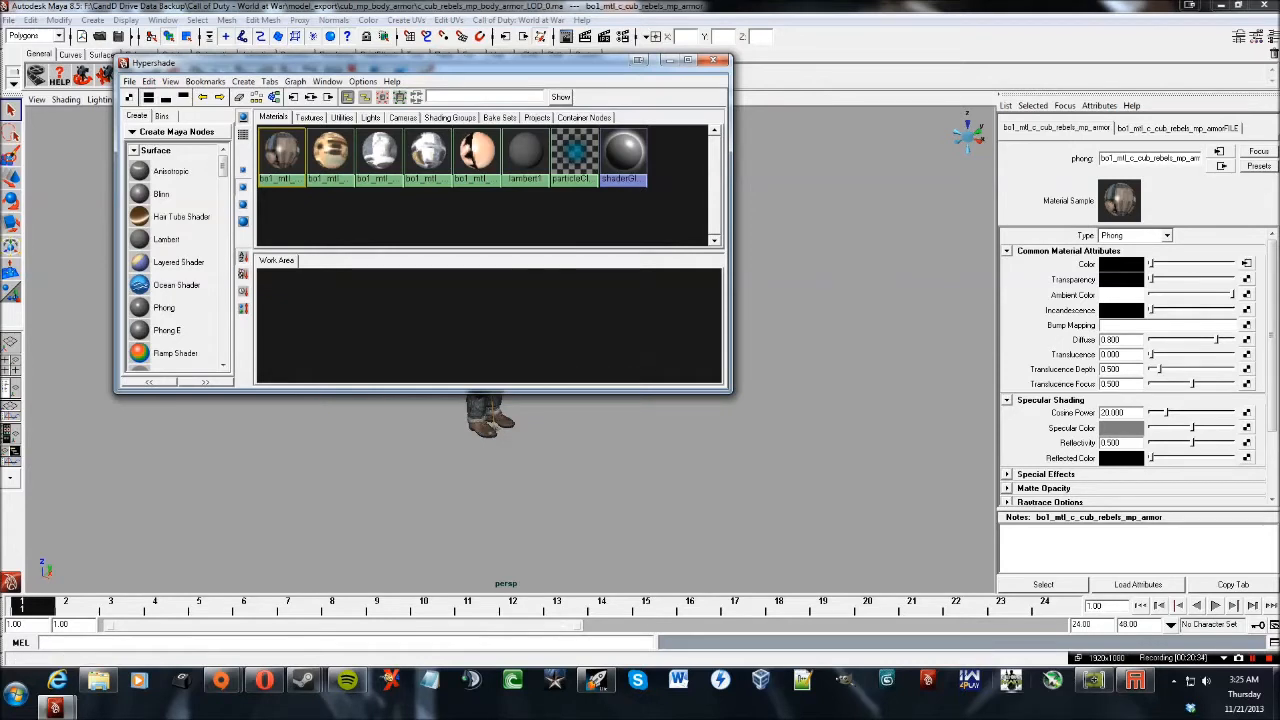
{"action": "left_click", "coordinate": [1178, 128]}
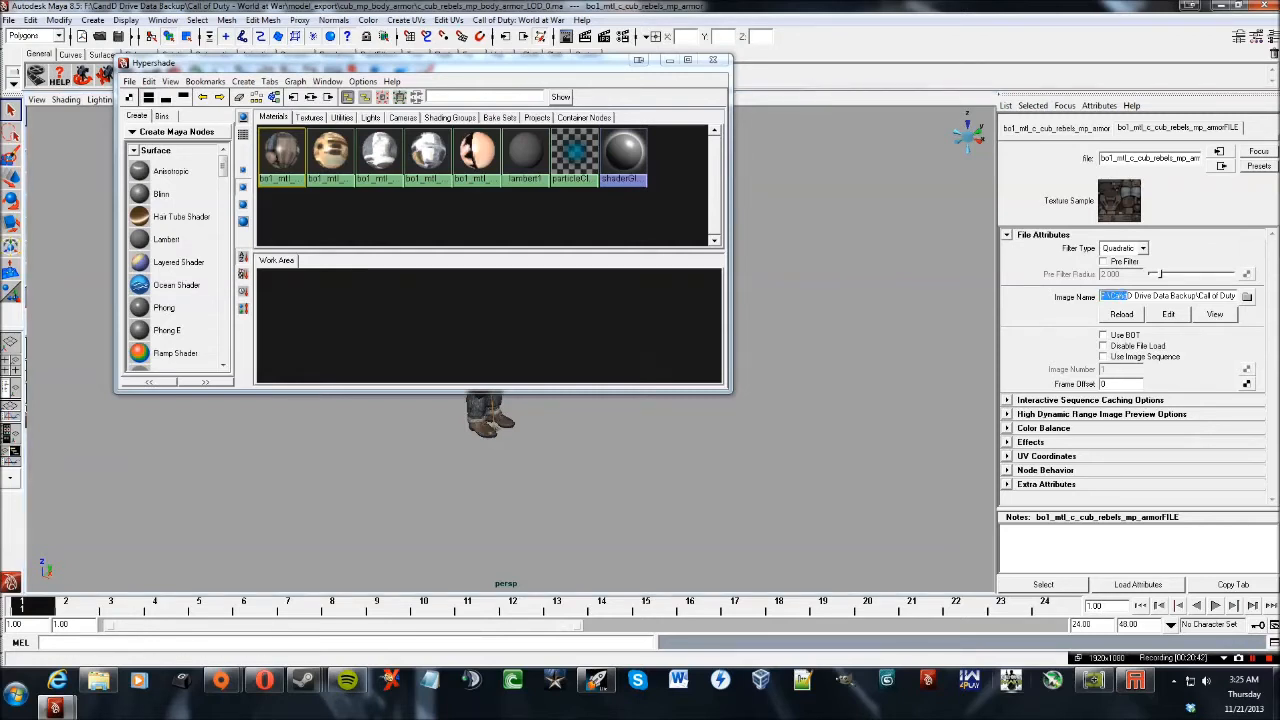
Examine the armor texture's image path and file name alongside the material names in Hypershade.
{"action": "left_click_drag", "start_coordinate": [1102, 296], "coordinate": [1138, 296]}
{"action": "left_click", "coordinate": [1236, 296]}
{"action": "left_click", "coordinate": [1213, 296]}
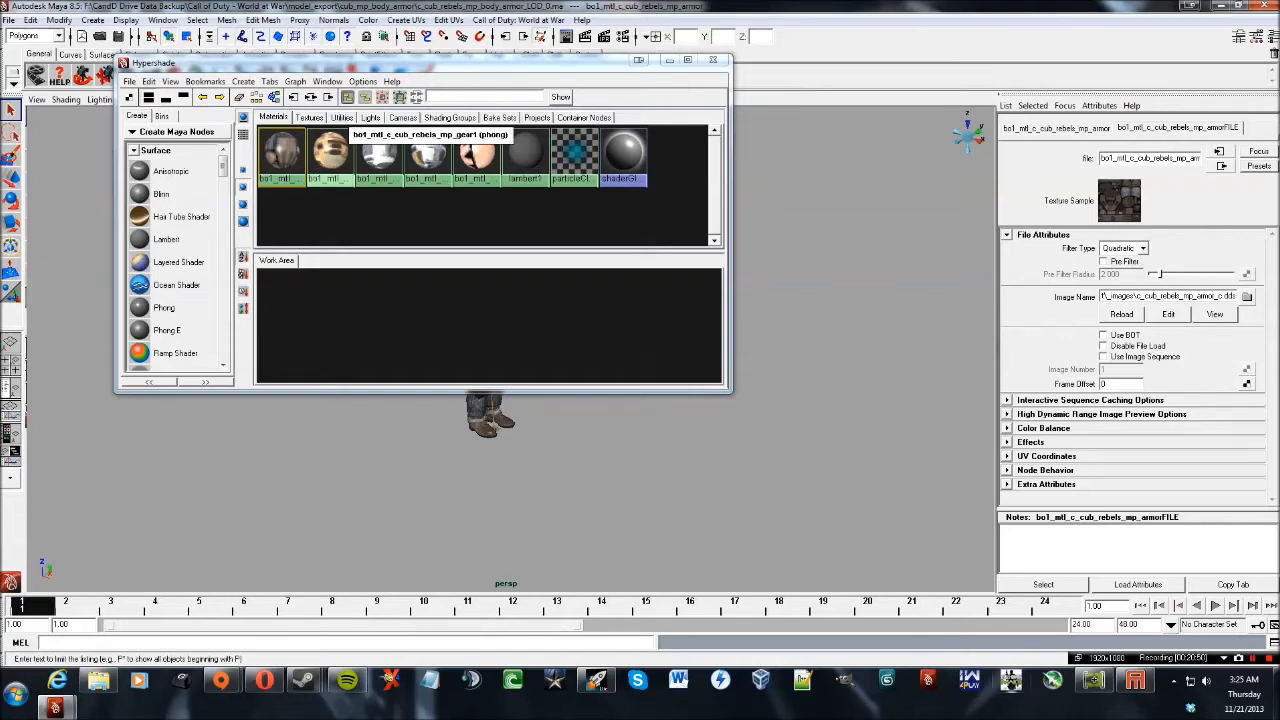
{"action": "left_click_drag", "start_coordinate": [446, 62], "coordinate": [547, 113]}
{"action": "left_click", "coordinate": [1213, 296]}
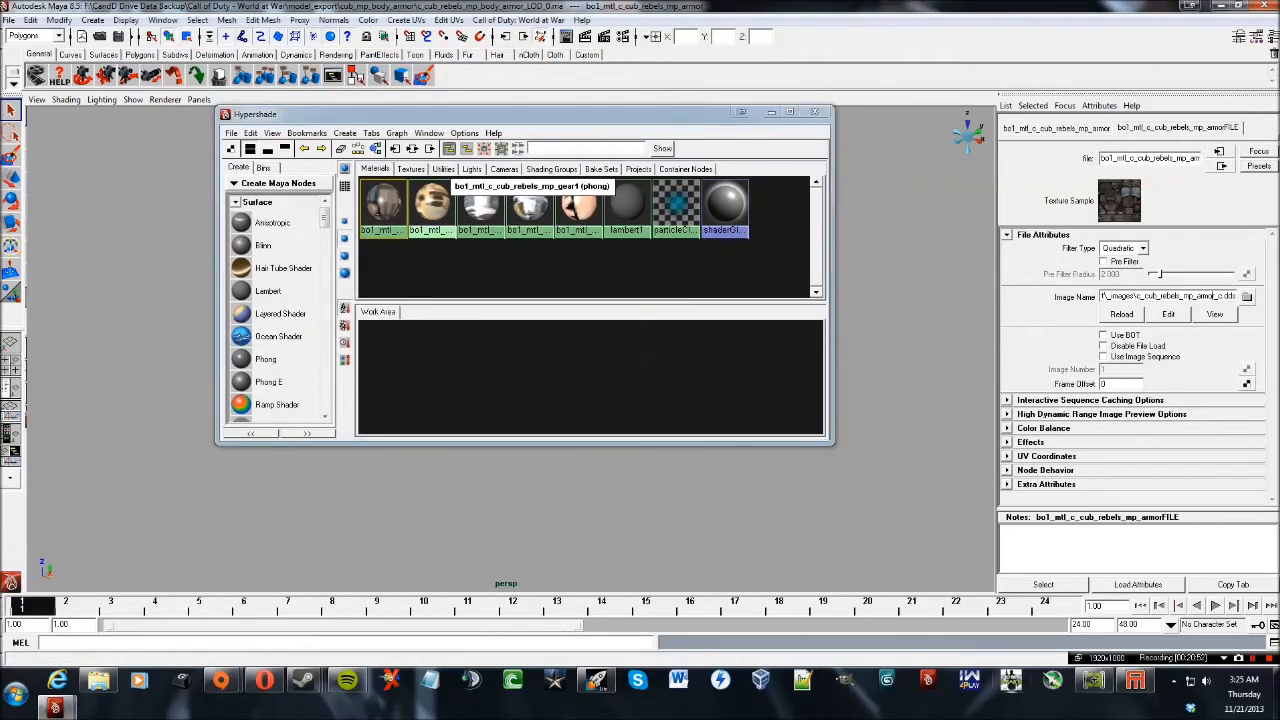
{"action": "left_click_drag", "start_coordinate": [1236, 296], "coordinate": [1136, 296]}
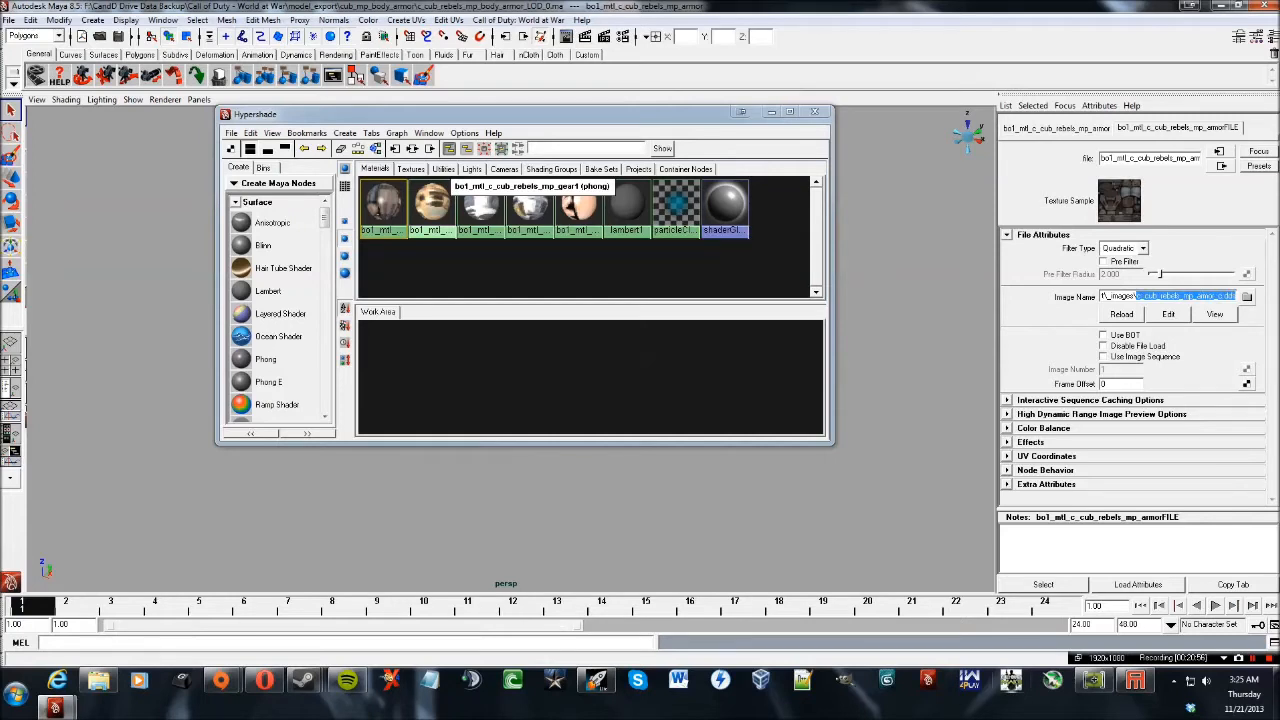
{"action": "left_click", "coordinate": [1196, 296]}
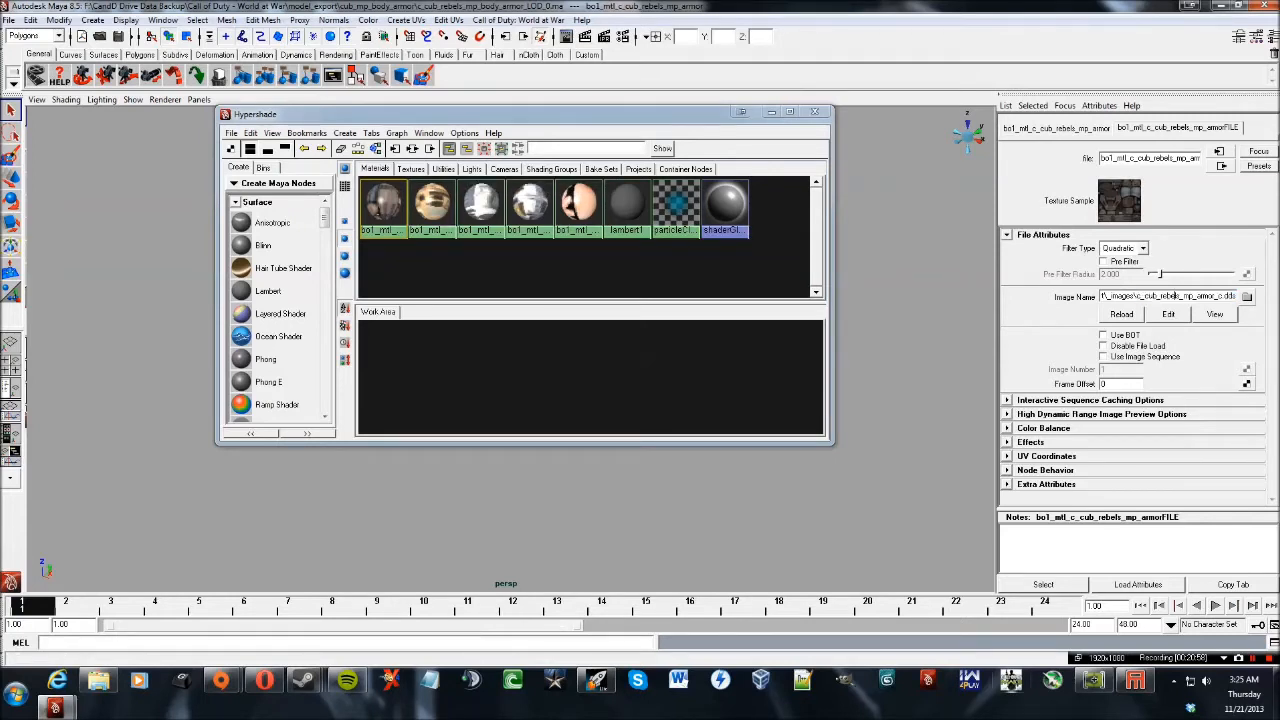
{"action": "left_click_drag", "start_coordinate": [440, 114], "coordinate": [384, 101]}
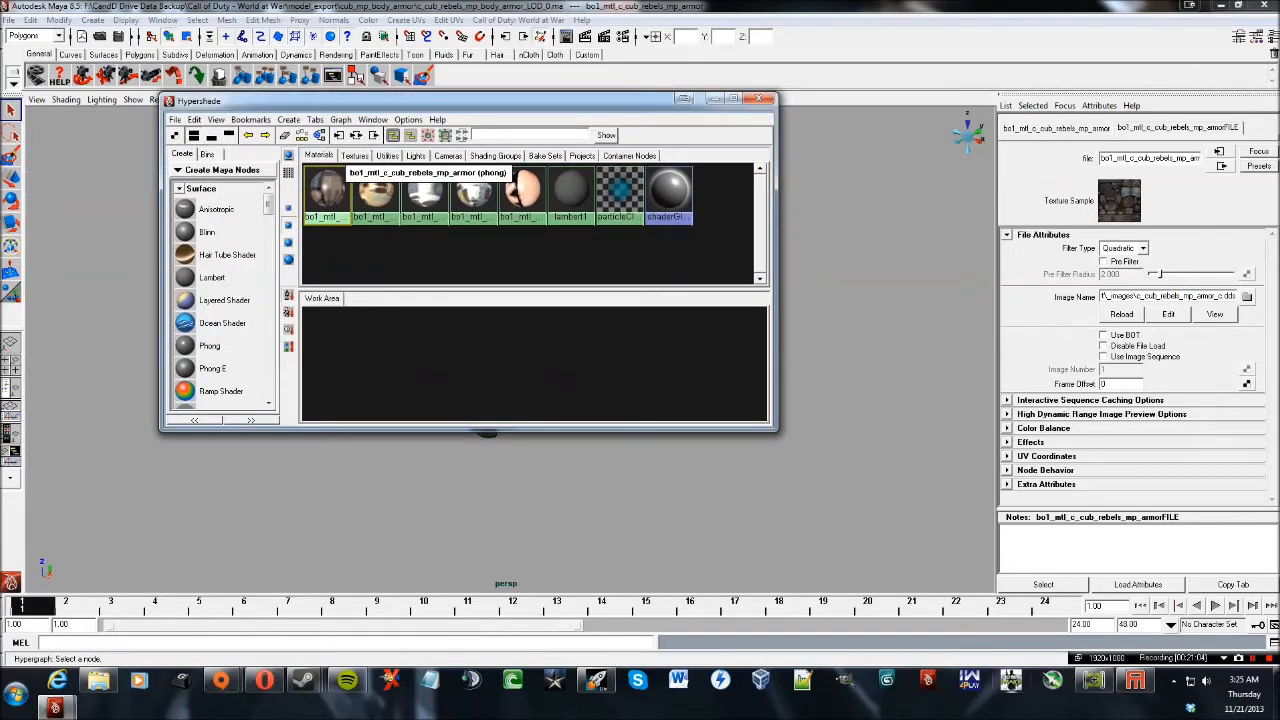
Arrange the Hypershade and Asset Manager windows so the Maya materials and the material entry list are both visible.
{"action": "left_click_drag", "start_coordinate": [384, 101], "coordinate": [224, 11]}
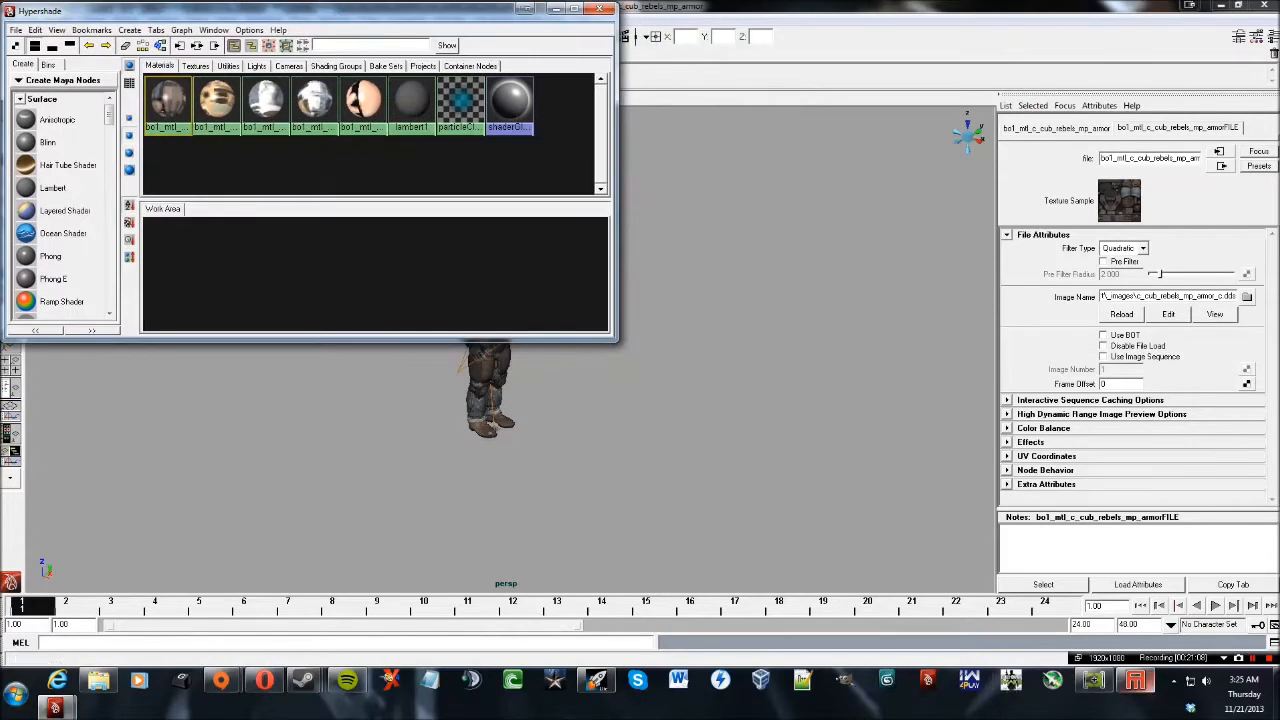
{"action": "left_click", "coordinate": [1136, 681]}
{"action": "left_click_drag", "start_coordinate": [420, 42], "coordinate": [799, 174]}
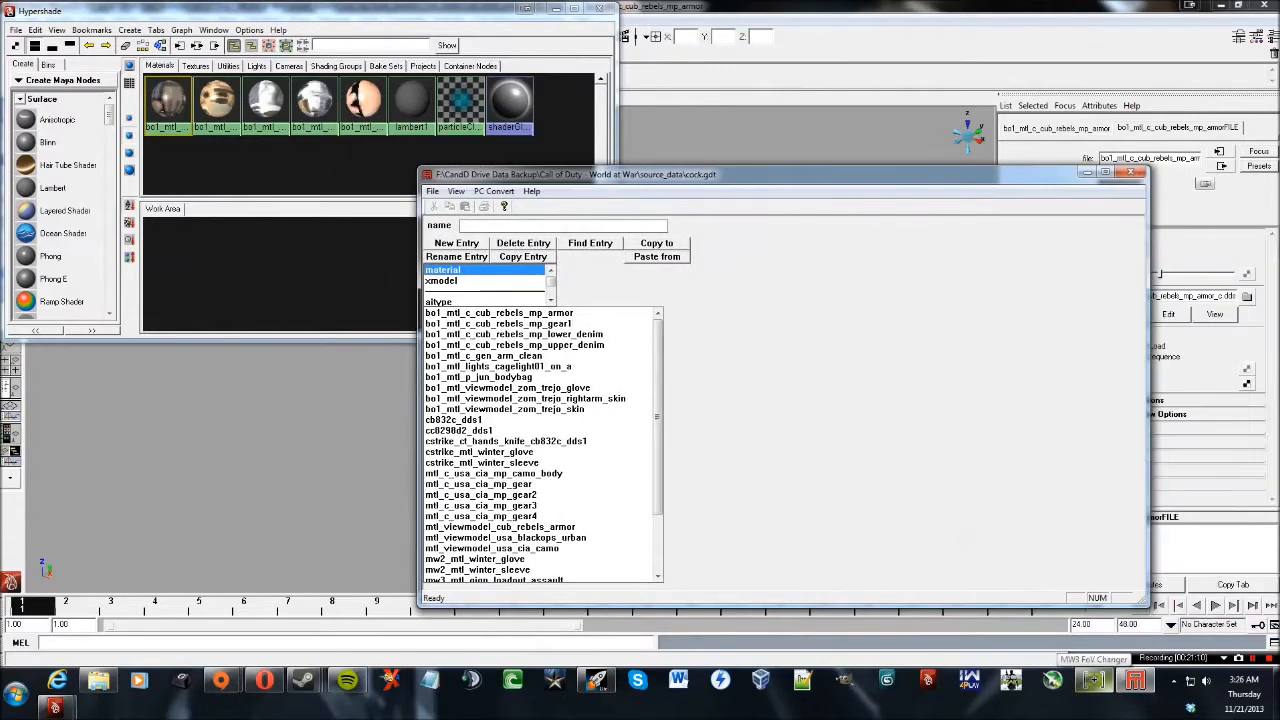
{"action": "left_click", "coordinate": [456, 243]}
{"action": "key", "text": "Escape"}
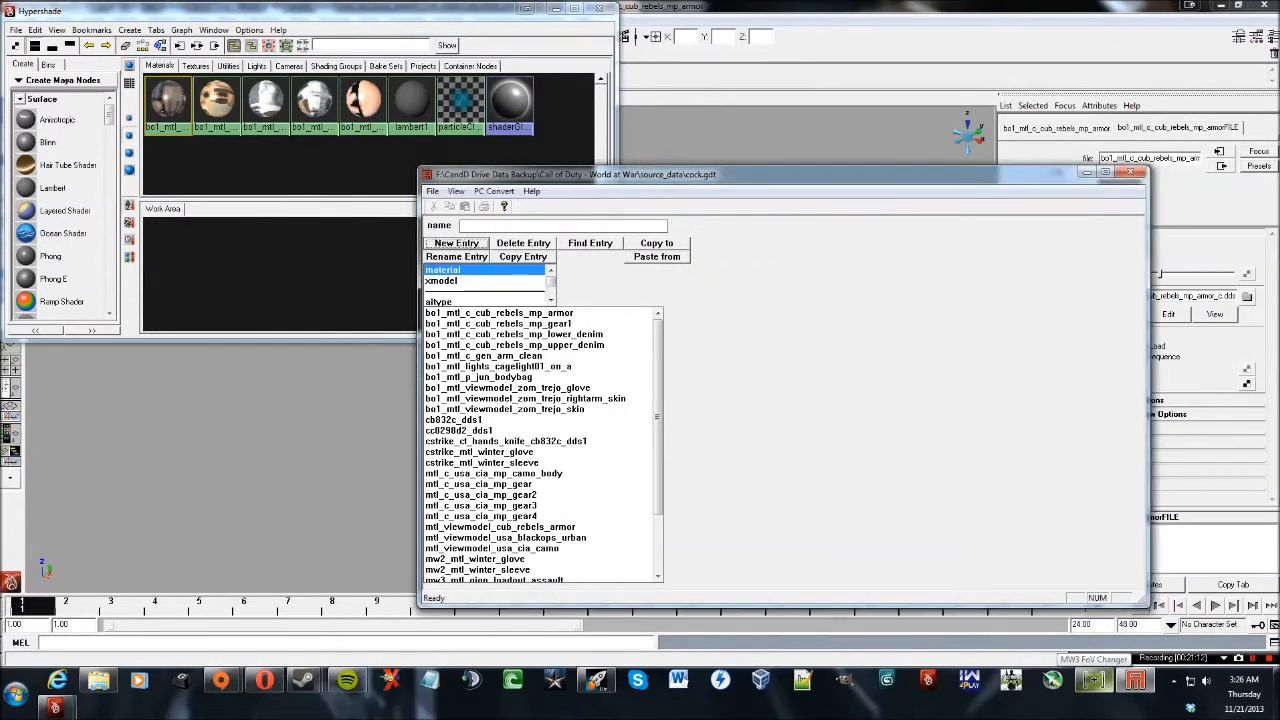
{"action": "left_click", "coordinate": [456, 243]}
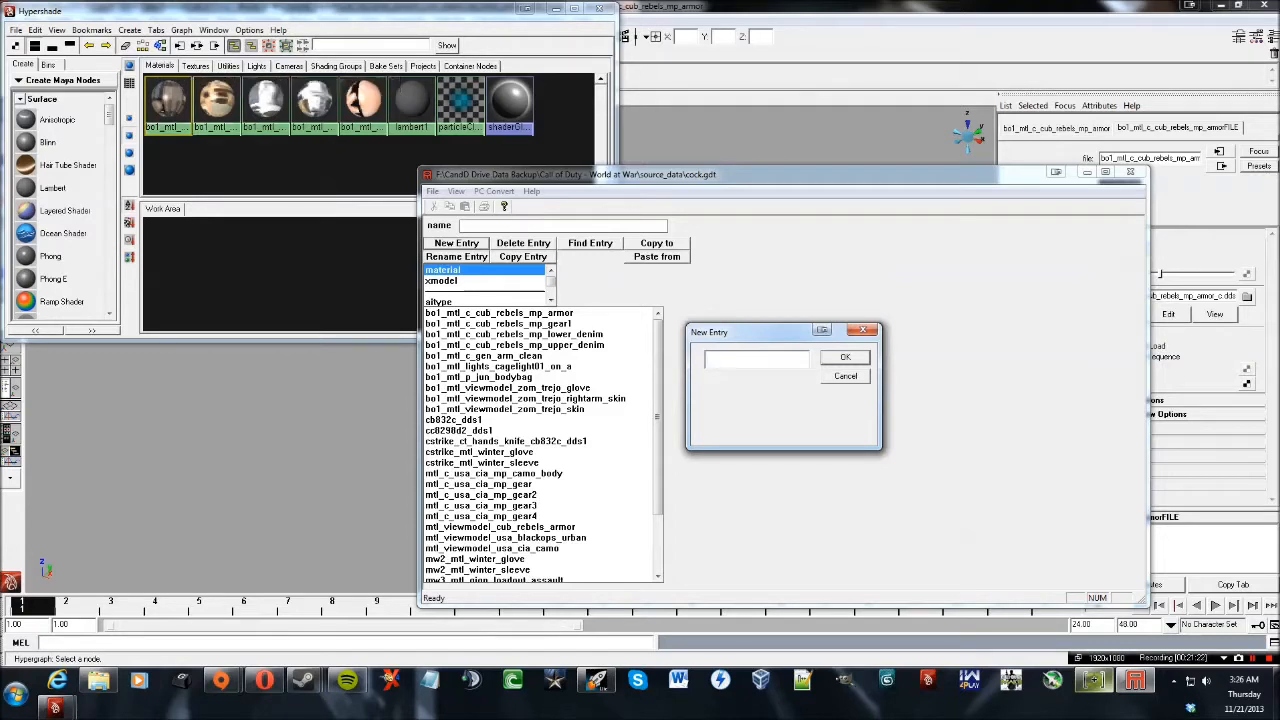
{"action": "key", "text": "Escape"}
Open the bo1_mtl_c_cub_rebels_mp_armor material entry and set its materialType to model phong with surfaceType <none>.
{"action": "left_click", "coordinate": [499, 313]}
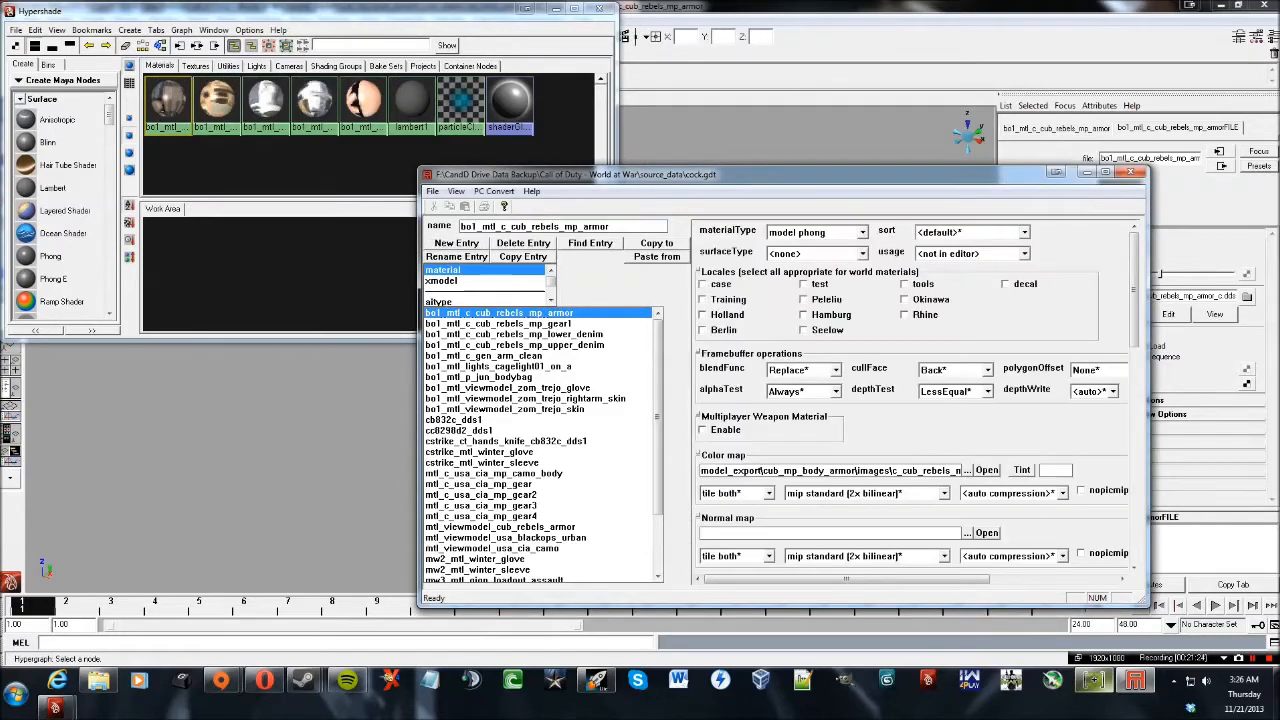
{"action": "left_click_drag", "start_coordinate": [700, 174], "coordinate": [620, 159]}
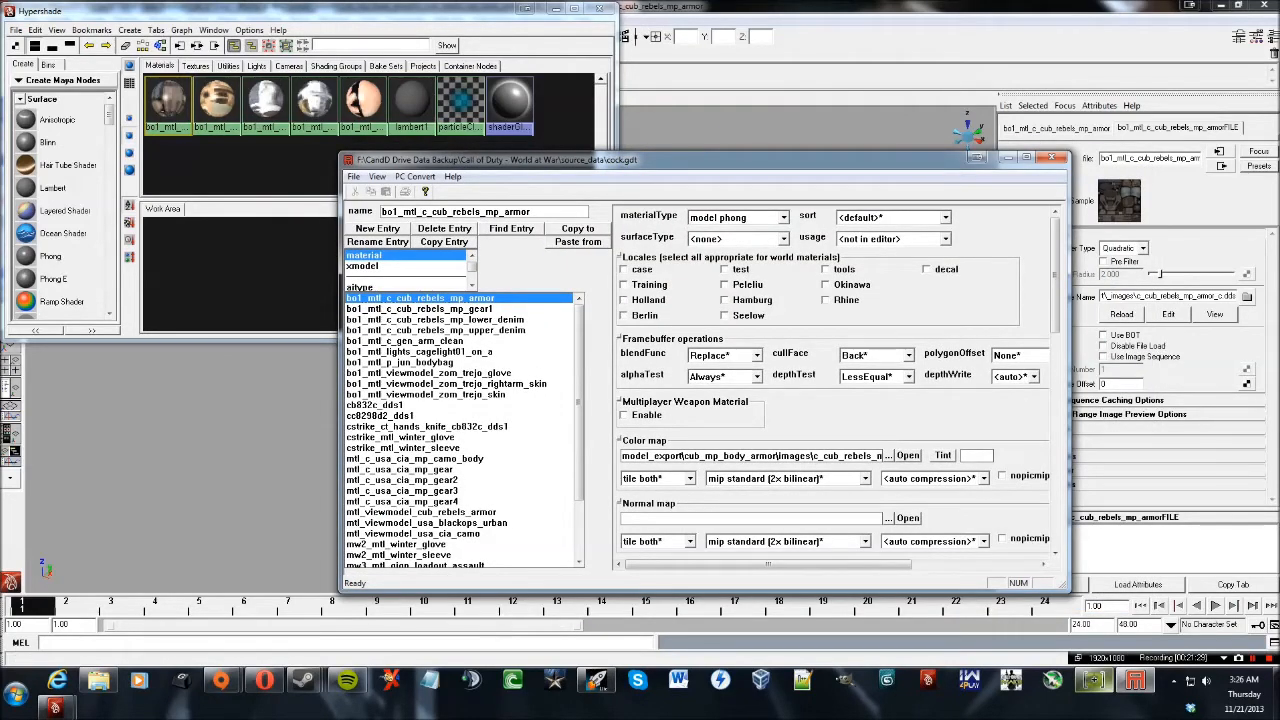
{"action": "left_click", "coordinate": [783, 217]}
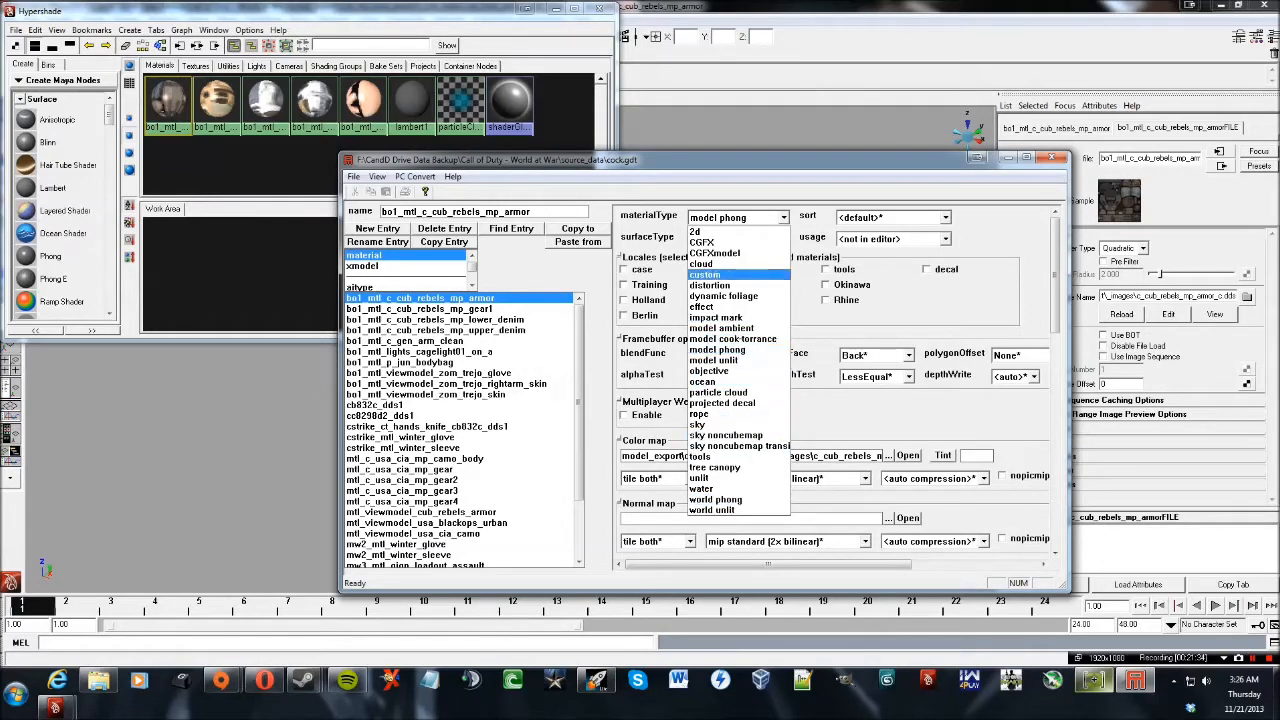
{"action": "left_click", "coordinate": [717, 350]}
{"action": "left_click", "coordinate": [783, 239]}
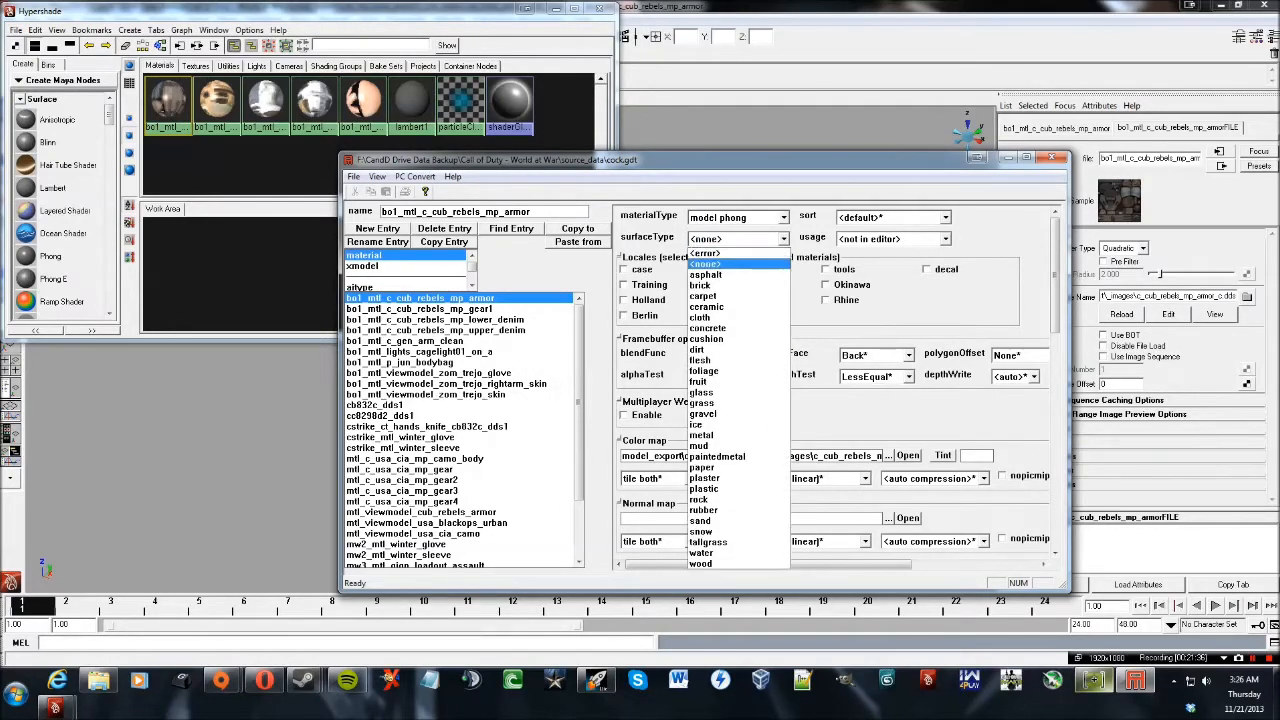
{"action": "left_click", "coordinate": [783, 239]}
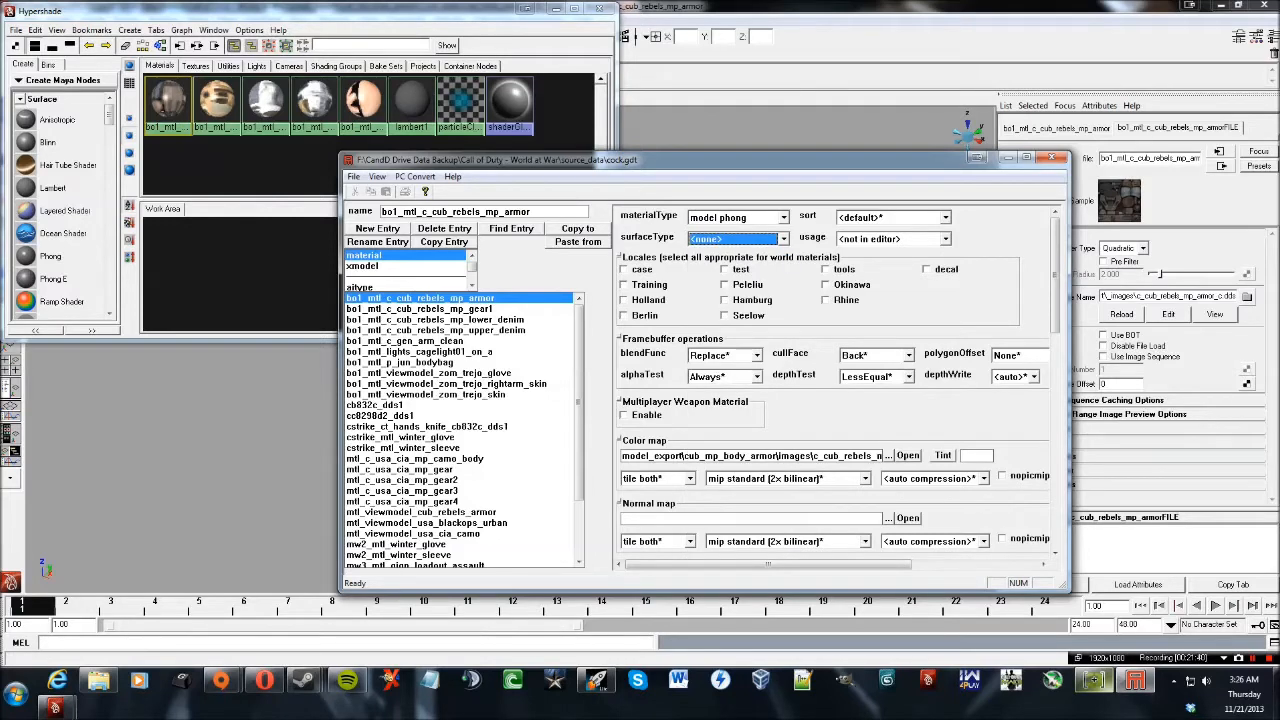
Browse for the armor material's color map and view the image files in cub_mp_body_armor's _images folder.
{"action": "left_click", "coordinate": [888, 456]}
{"action": "left_click_drag", "start_coordinate": [760, 192], "coordinate": [854, 188]}
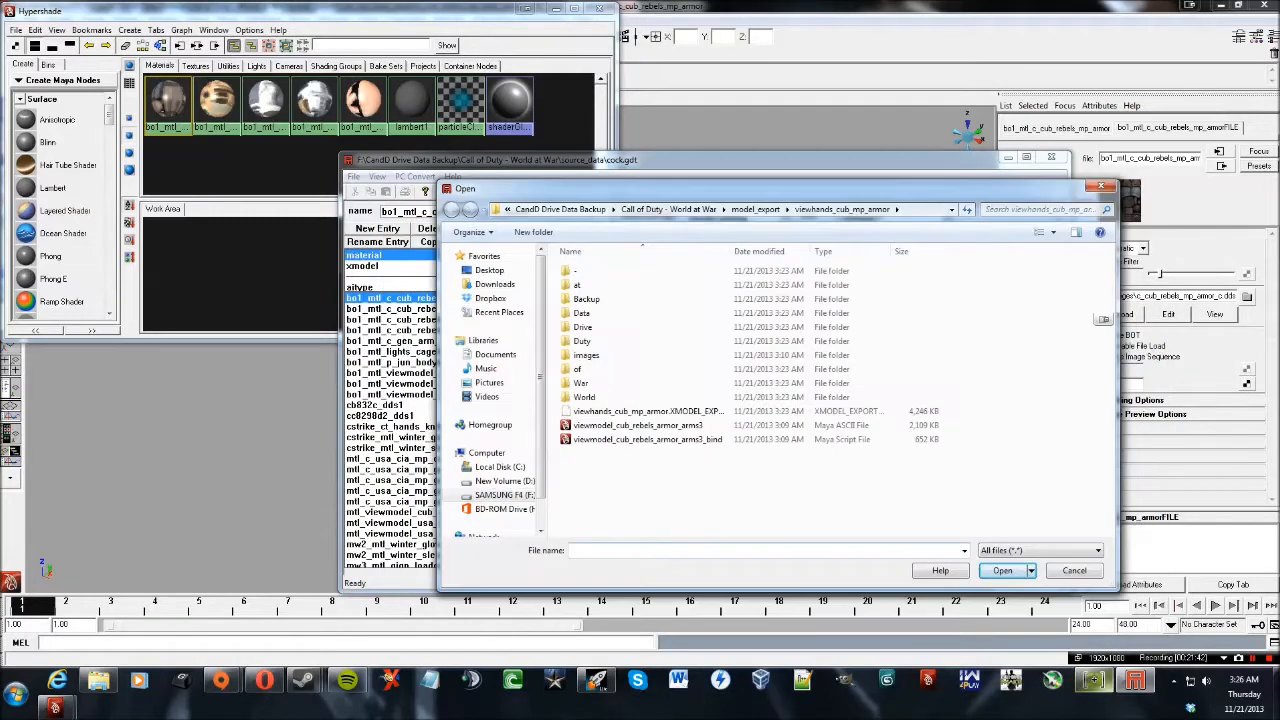
{"action": "left_click", "coordinate": [755, 209]}
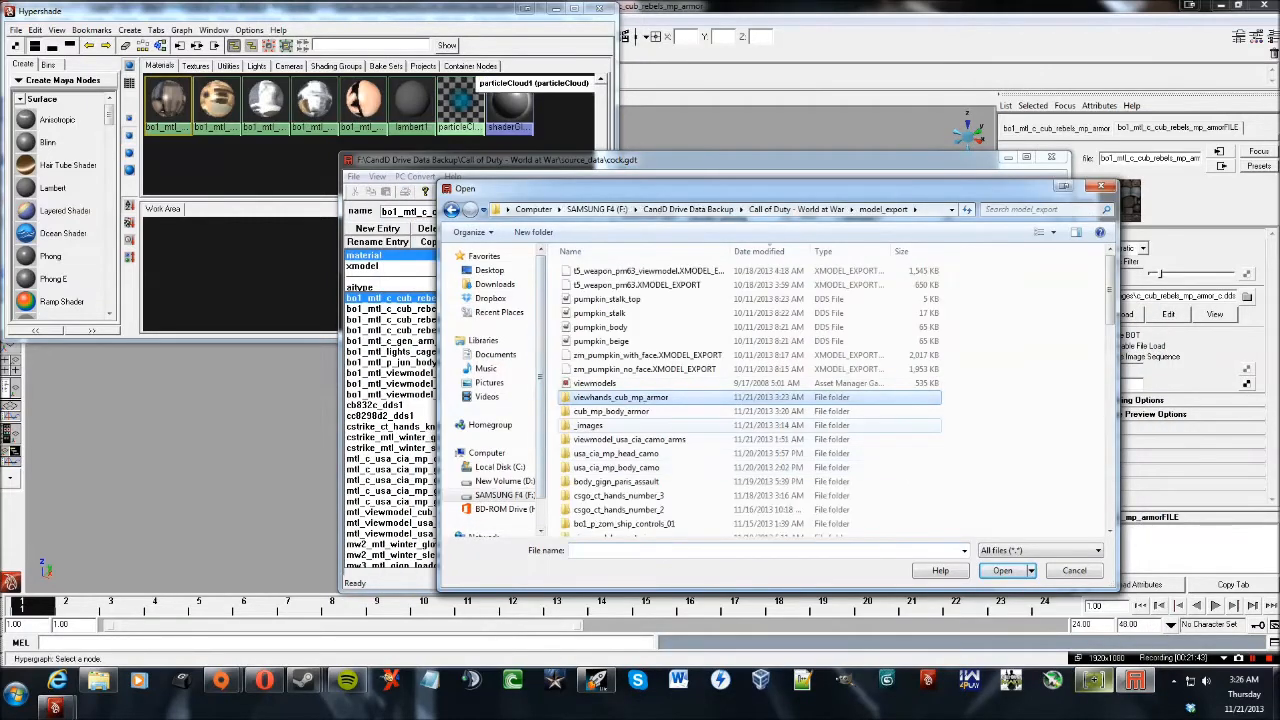
{"action": "double_click", "coordinate": [611, 411]}
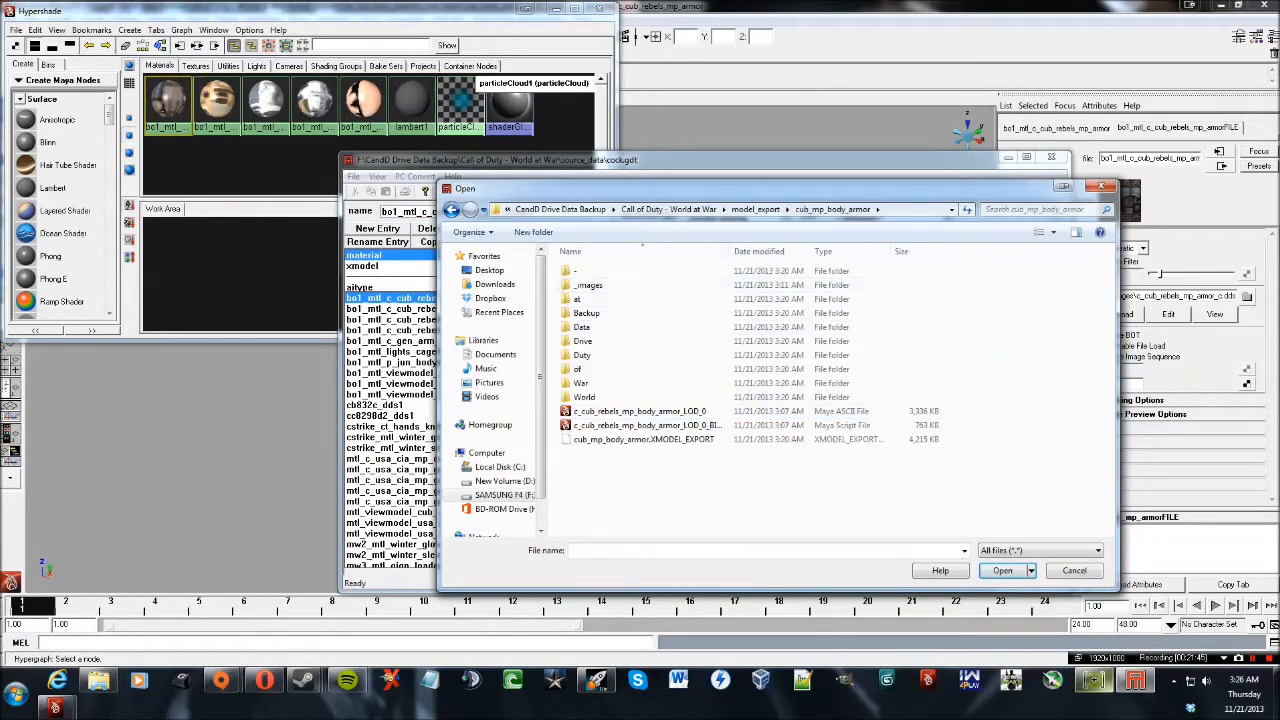
{"action": "double_click", "coordinate": [588, 285]}
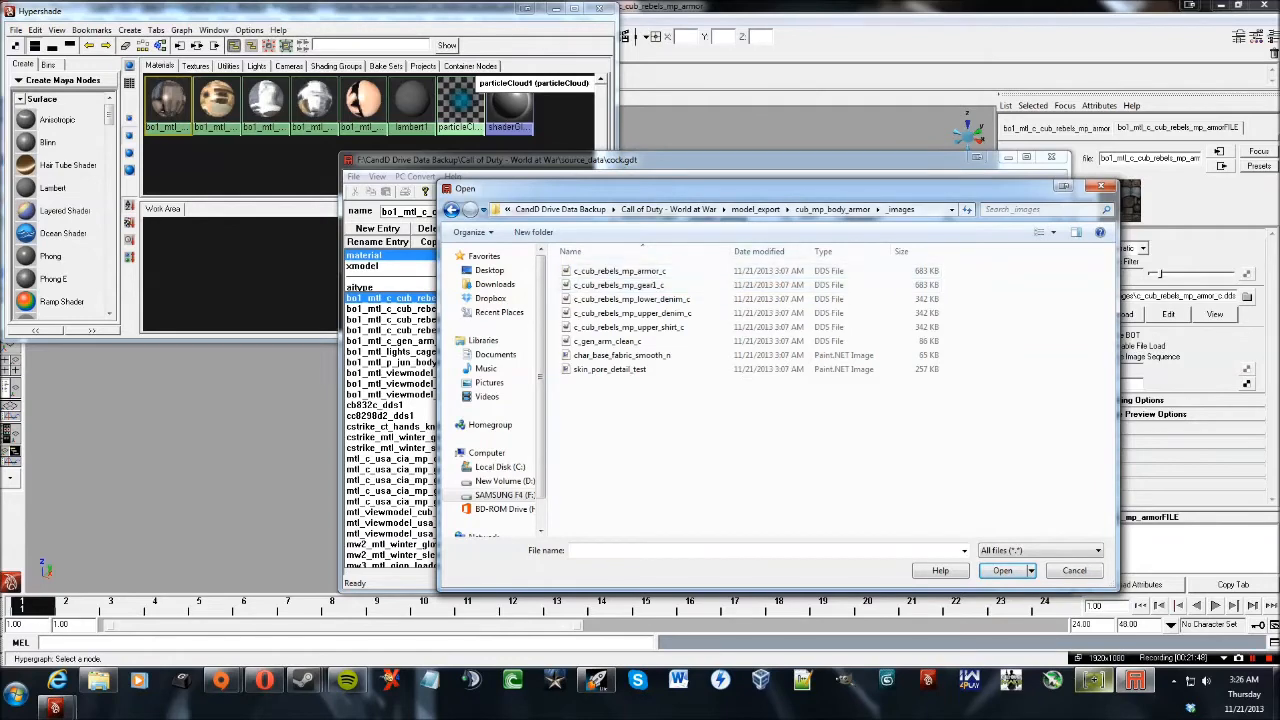
Browse to model_export's own _images folder for the color map and sort the files by date modified.
{"action": "left_click_drag", "start_coordinate": [830, 189], "coordinate": [804, 189]}
{"action": "left_click", "coordinate": [806, 209]}
{"action": "left_click", "coordinate": [729, 209]}
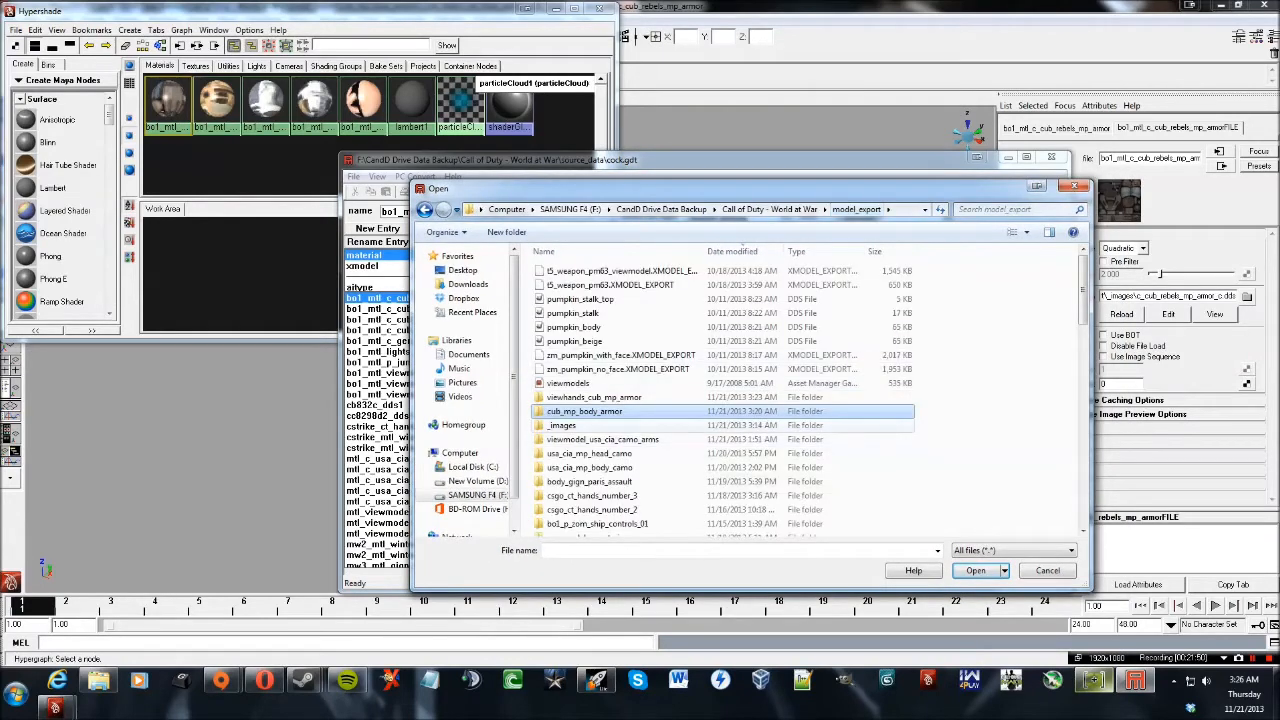
{"action": "double_click", "coordinate": [580, 425]}
{"action": "left_click", "coordinate": [735, 251]}
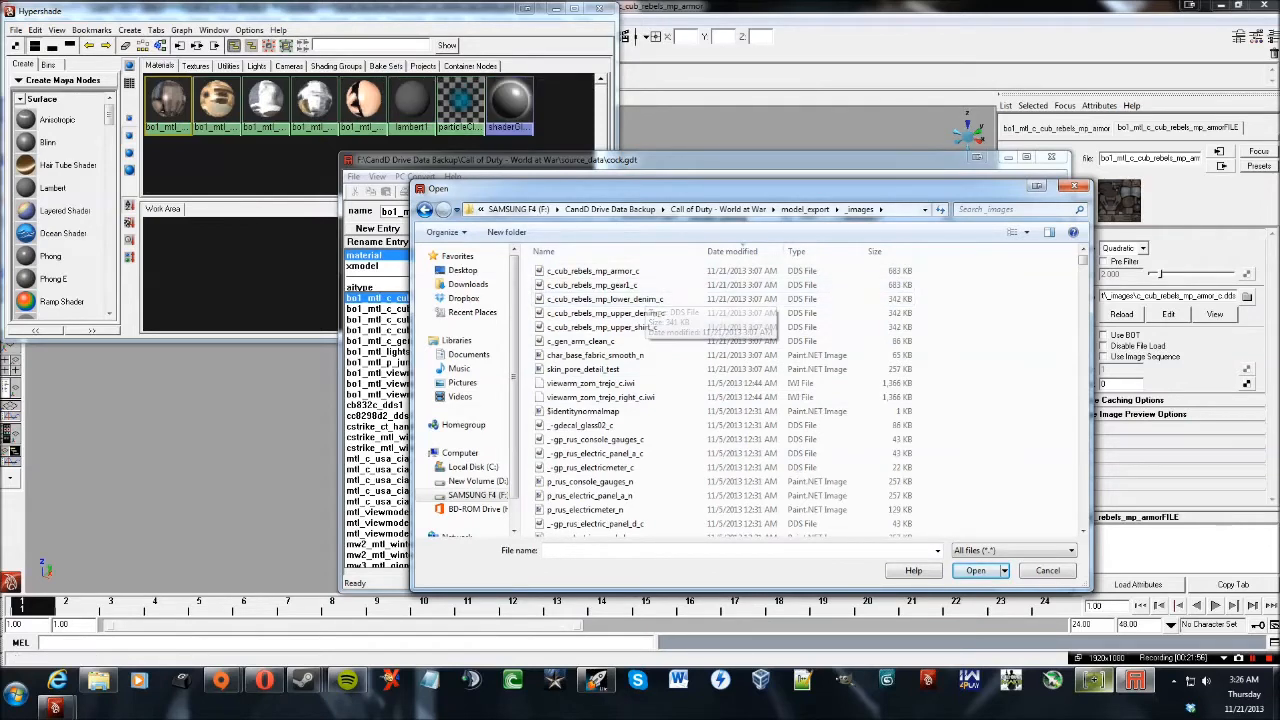
Check the armor material in Hypershade and assign c_cub_rebels_mp_armor_c from model_export's _images folder as the color map.
{"action": "left_click", "coordinate": [172, 102]}
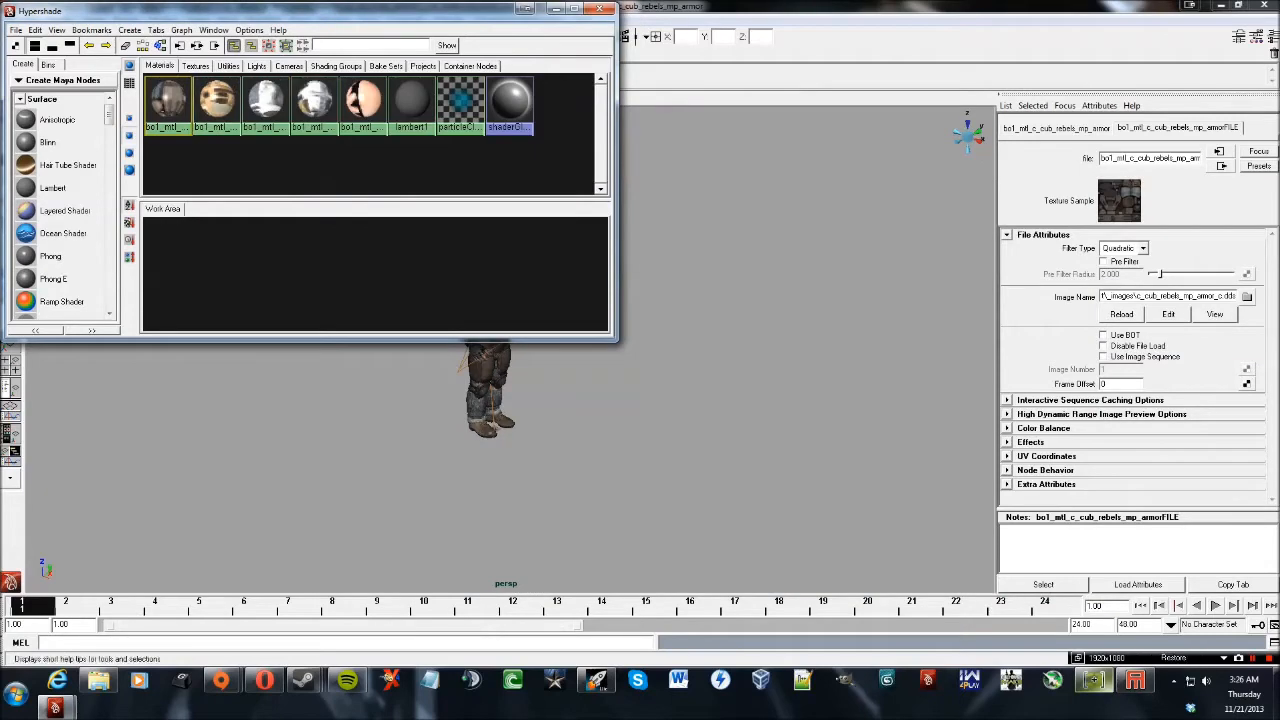
{"action": "left_click", "coordinate": [1094, 681]}
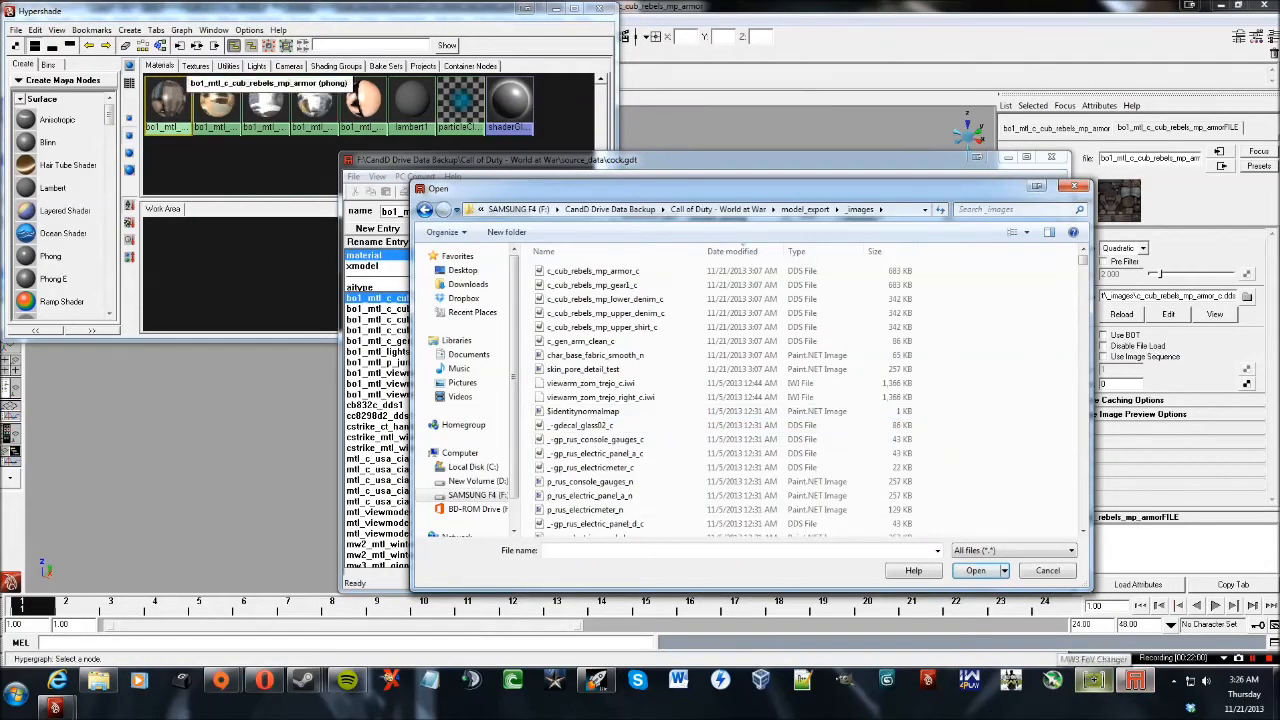
{"action": "mouse_move", "coordinate": [620, 188]}
{"action": "left_mouse_down"}
{"action": "mouse_move", "coordinate": [838, 316]}
{"action": "mouse_move", "coordinate": [599, 195]}
{"action": "left_mouse_up"}
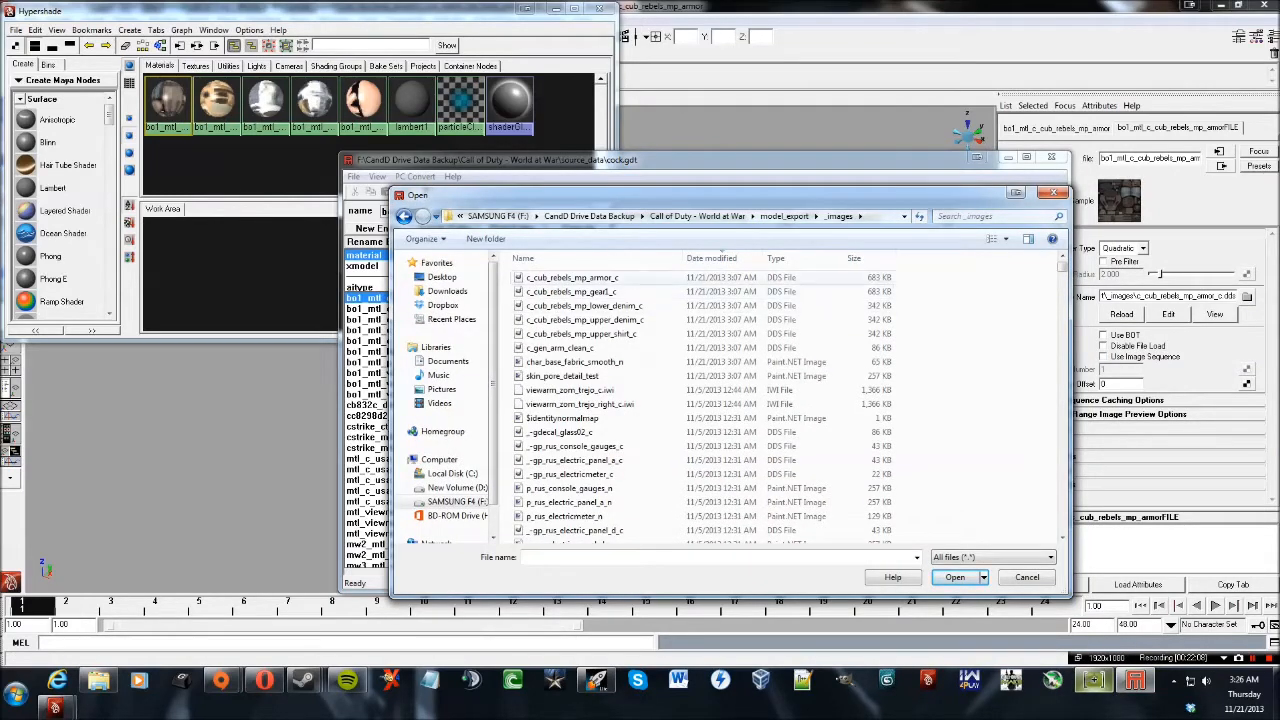
{"action": "left_click", "coordinate": [572, 278]}
{"action": "left_click", "coordinate": [955, 577]}
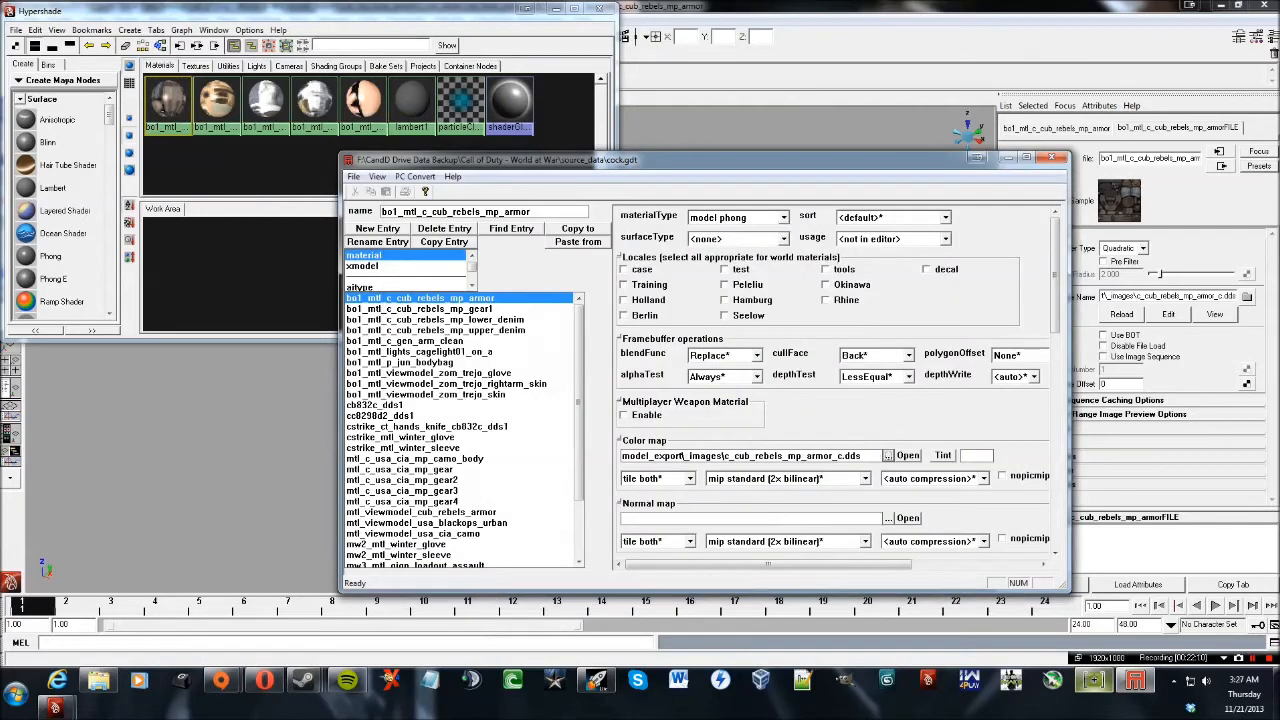
Convert only the current armor material asset for PC and dismiss the conversion console.
{"action": "left_click", "coordinate": [415, 177]}
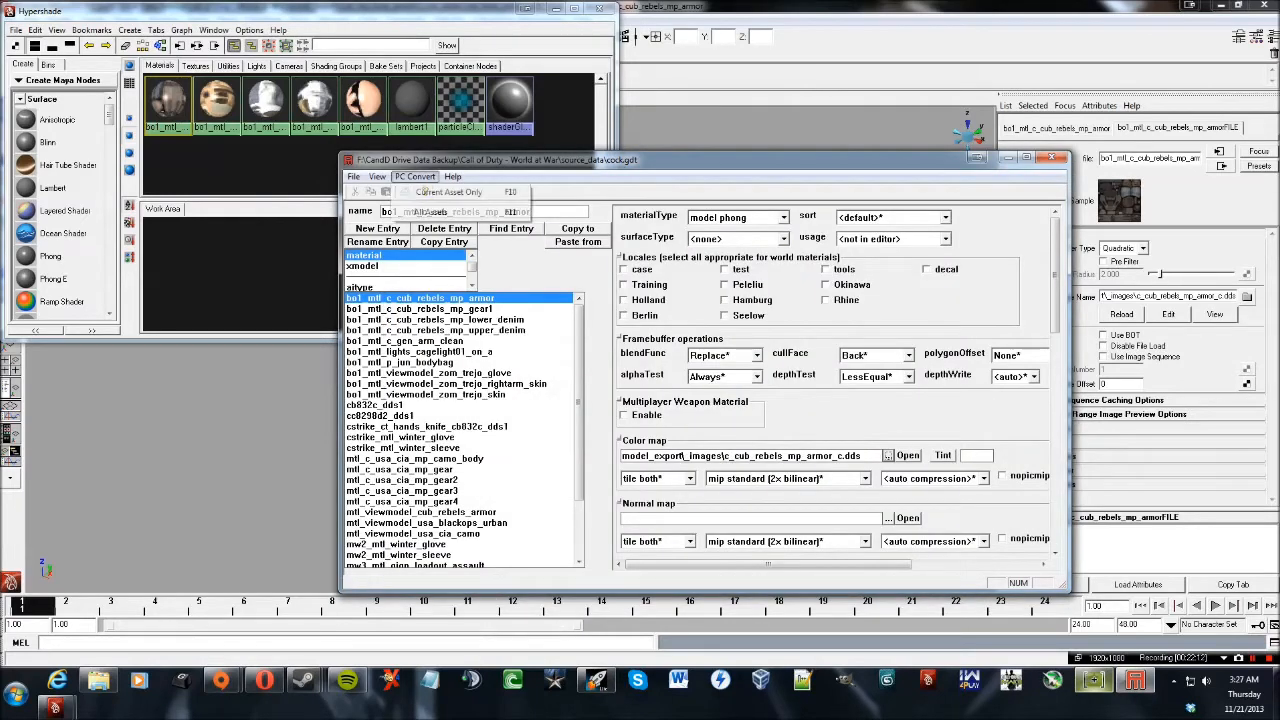
{"action": "left_click", "coordinate": [440, 195]}
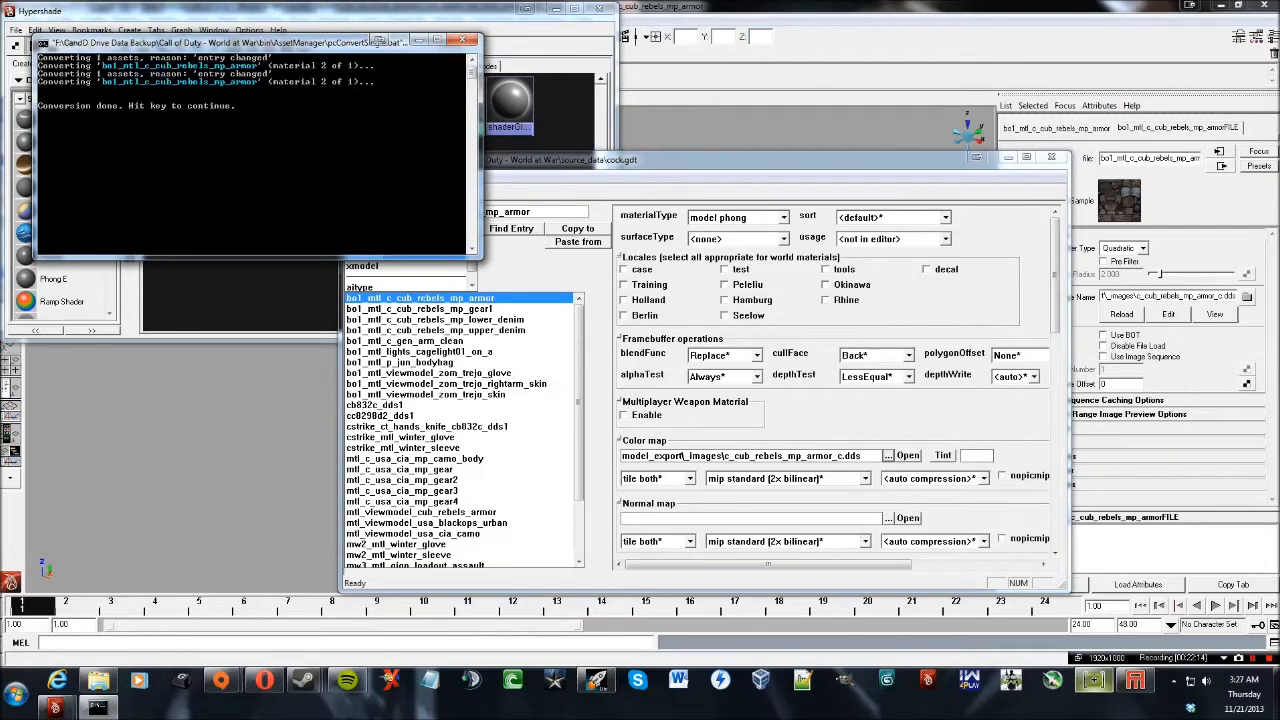
{"action": "key", "text": "Return"}
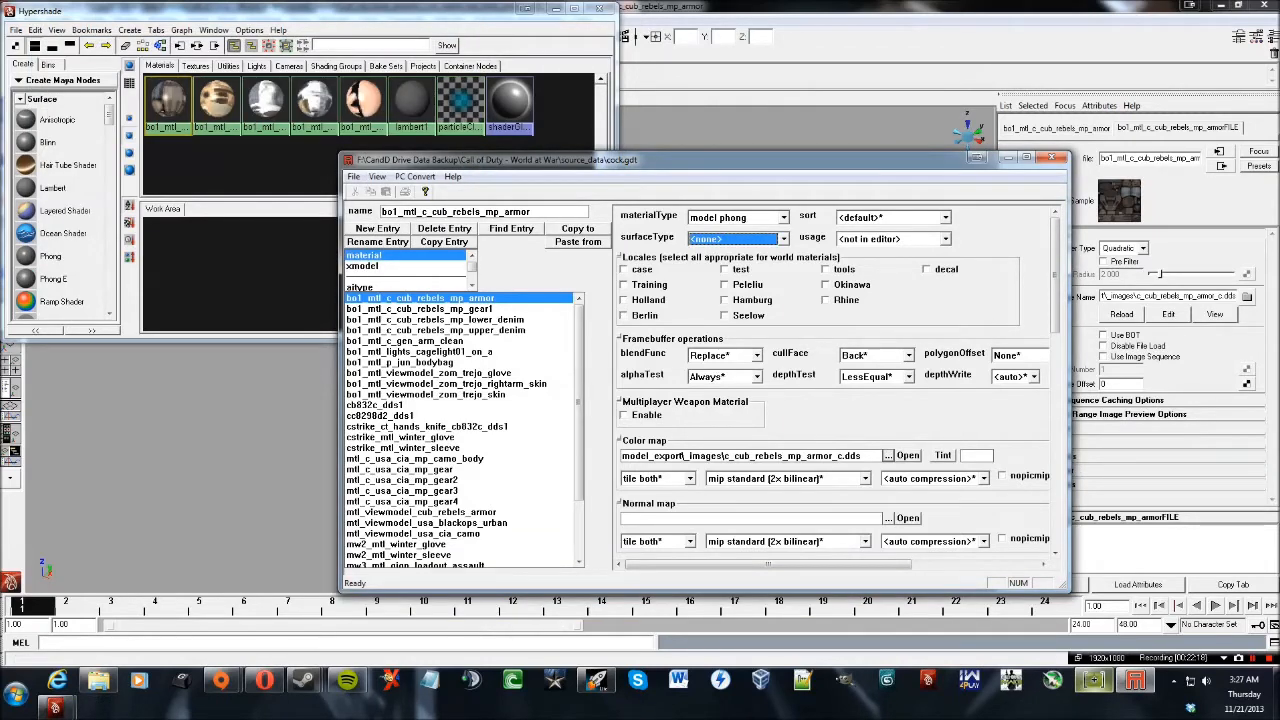
Start a copy of the armor material entry and show the bo1_mtl_c_cub_rebels_mp_gear1 material's texture attributes in Hypershade.
{"action": "left_click_drag", "start_coordinate": [700, 160], "coordinate": [667, 146]}
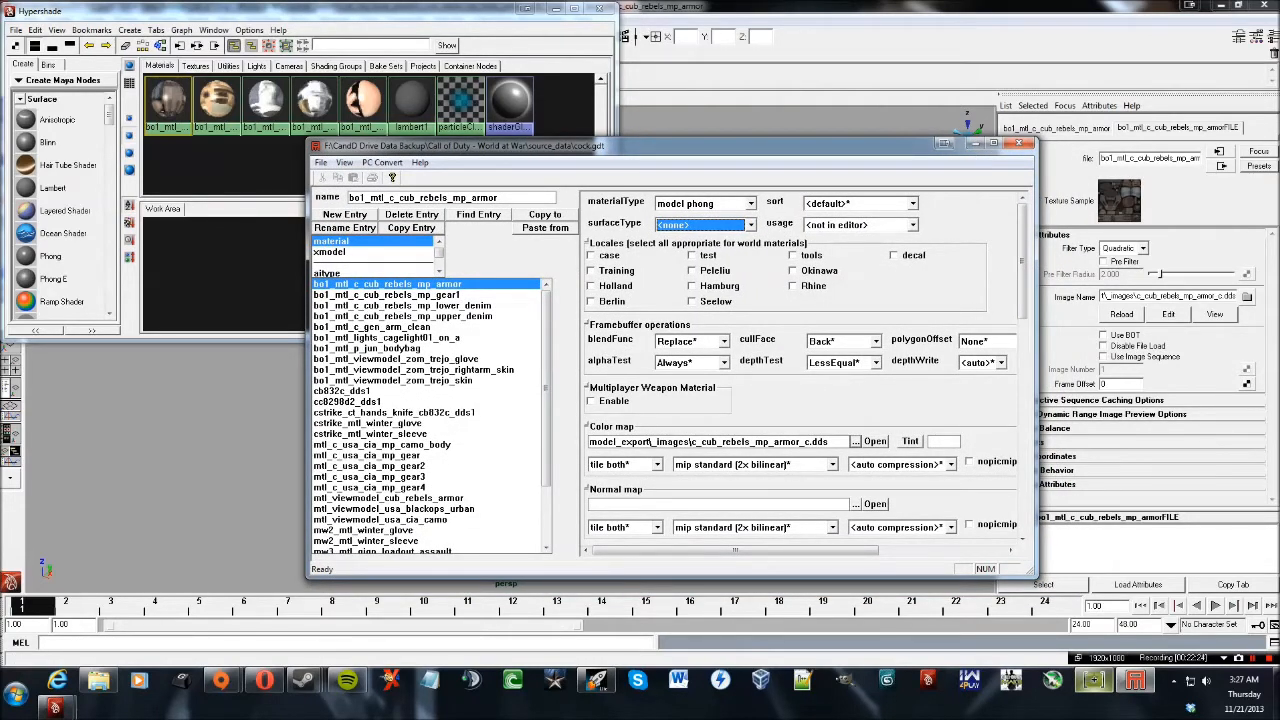
{"action": "left_click", "coordinate": [751, 225]}
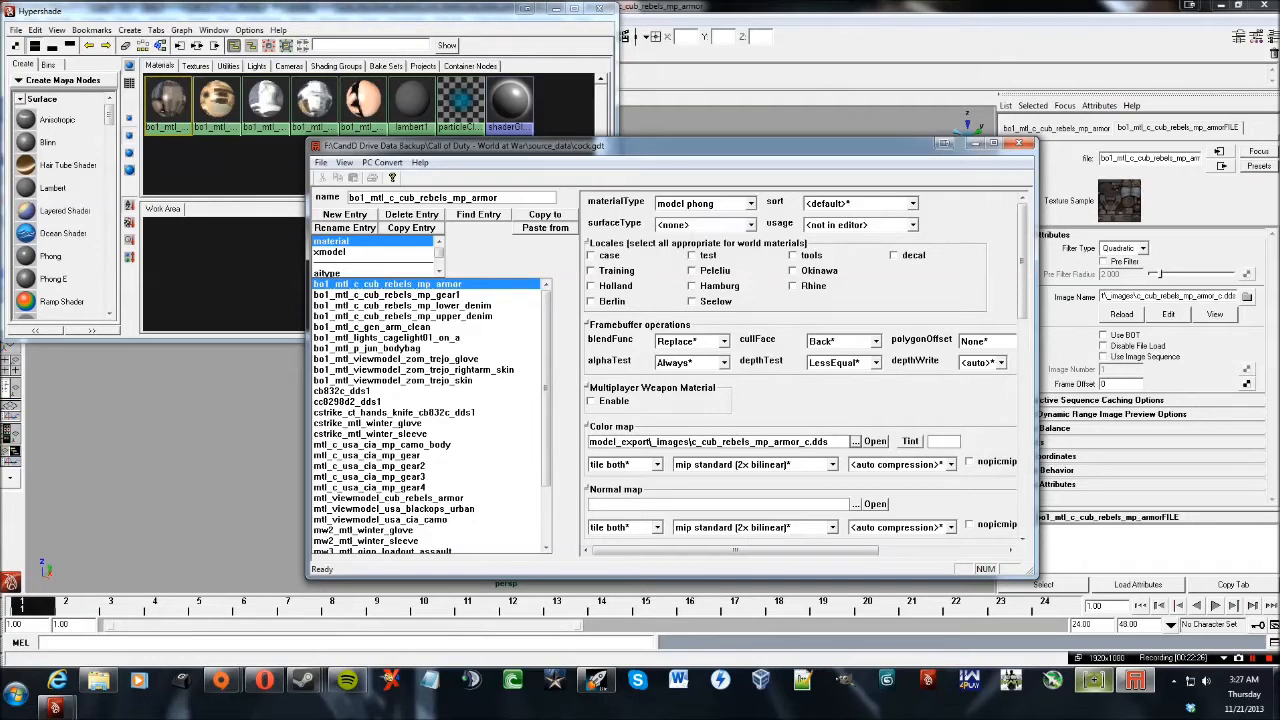
{"action": "left_click", "coordinate": [411, 227]}
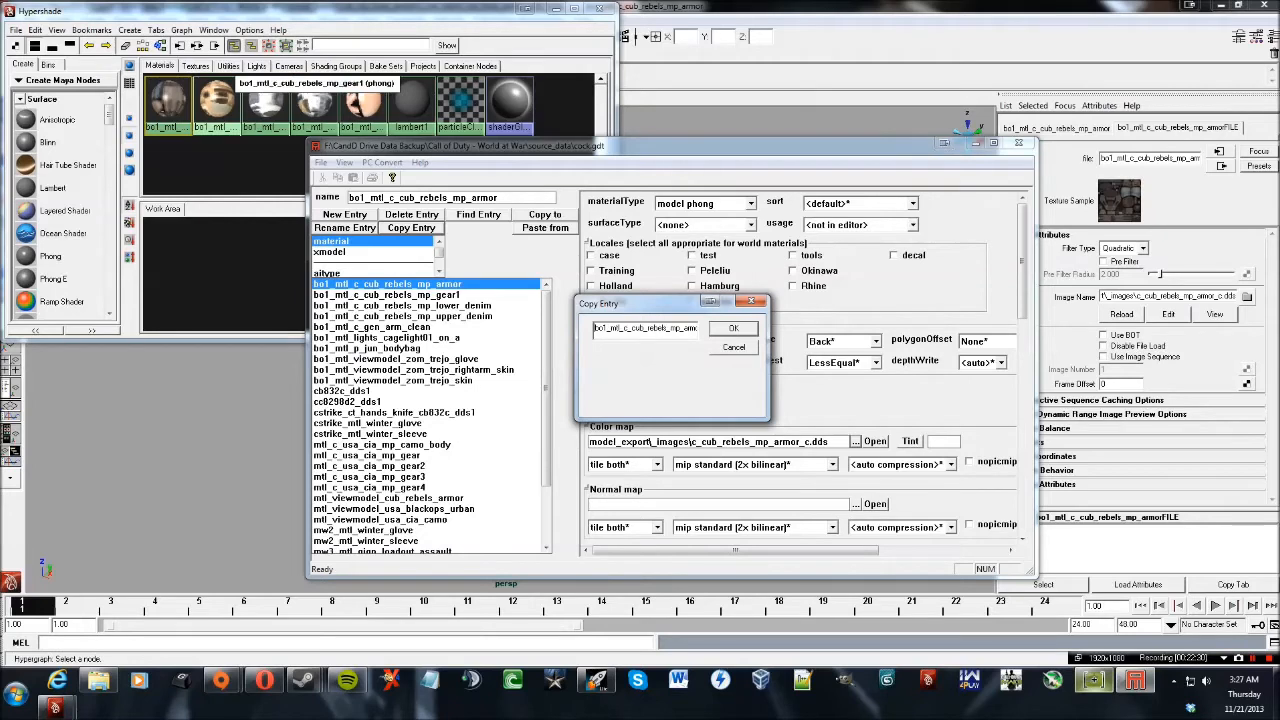
{"action": "left_click", "coordinate": [217, 102]}
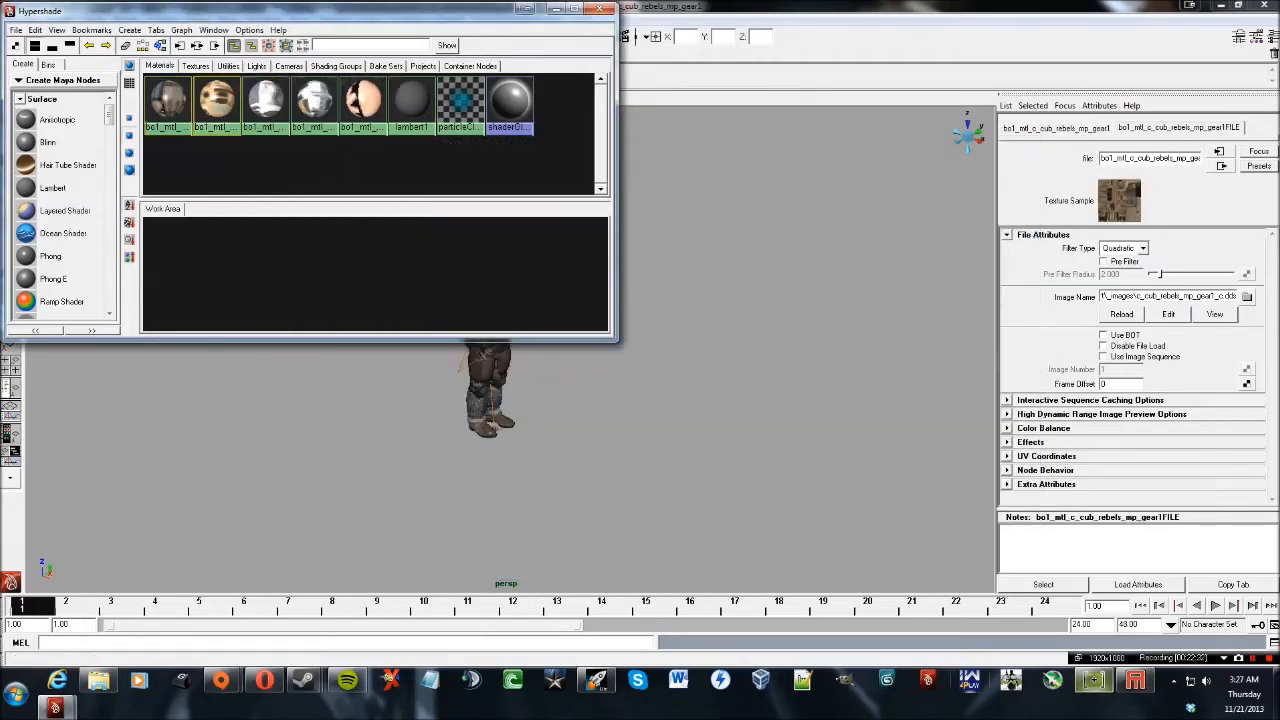
Switch to Asset Manager and set the color map of material bo1_mtl_c_cub_rebels_mp_gear1 to c_cub_rebels_mp_gear1_c.dds from model_export\_images.
{"action": "left_click", "coordinate": [1135, 681]}
{"action": "left_click", "coordinate": [734, 347]}
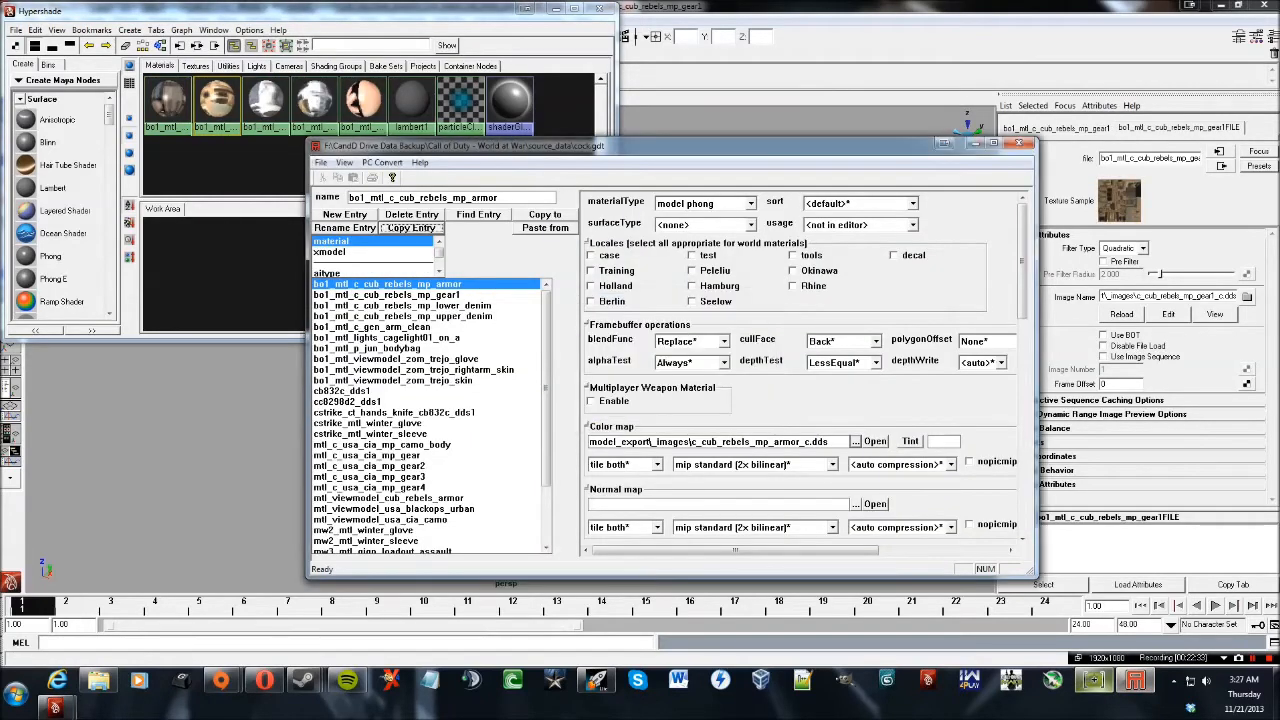
{"action": "left_click", "coordinate": [387, 295]}
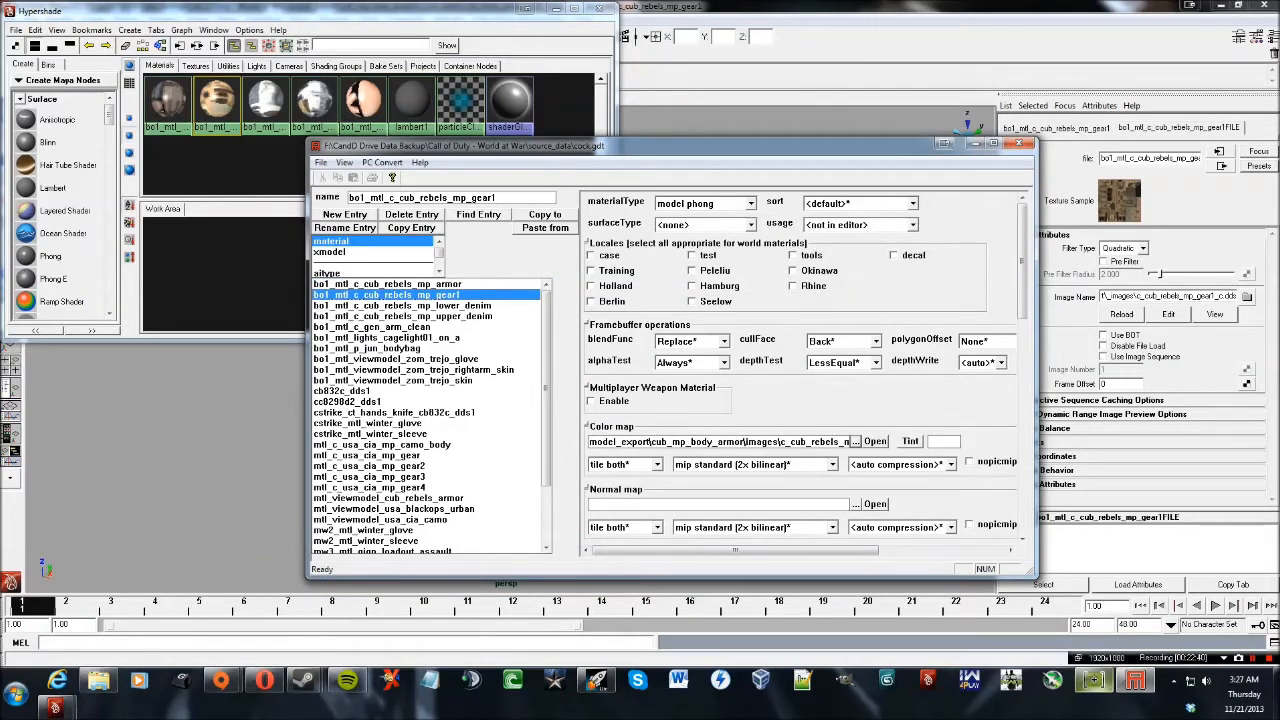
{"action": "left_click", "coordinate": [855, 442]}
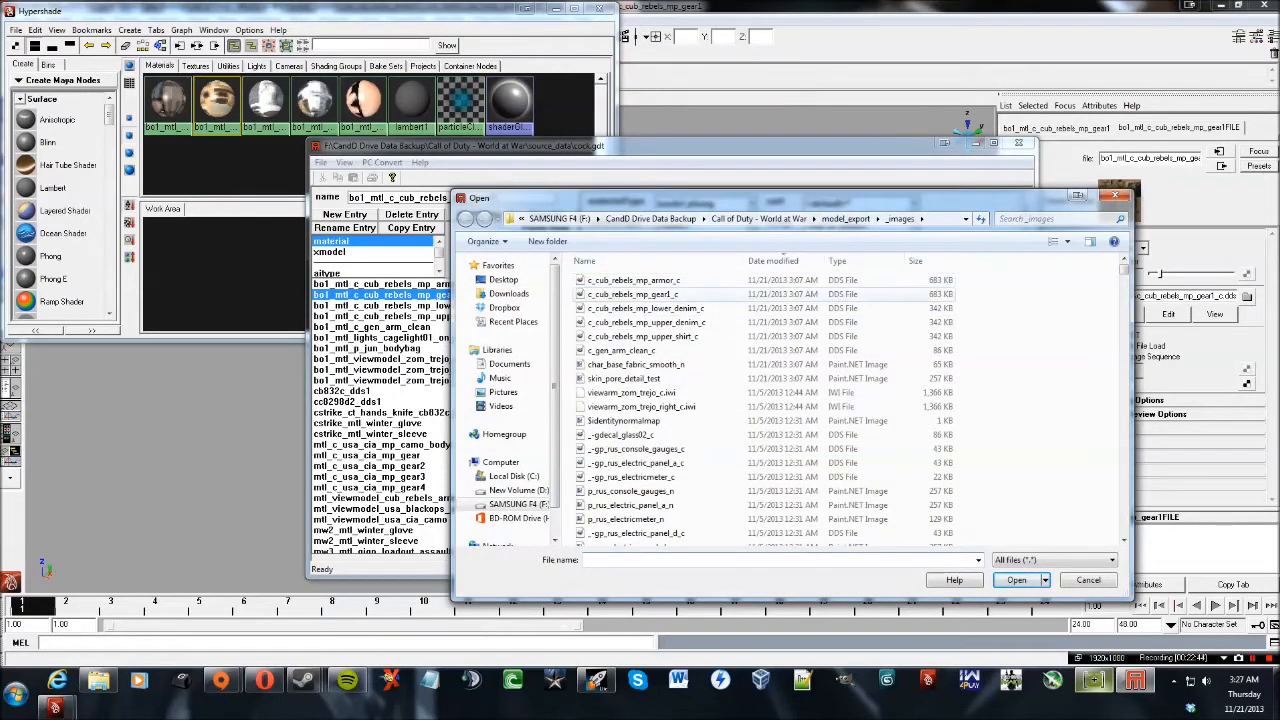
{"action": "left_click", "coordinate": [632, 294]}
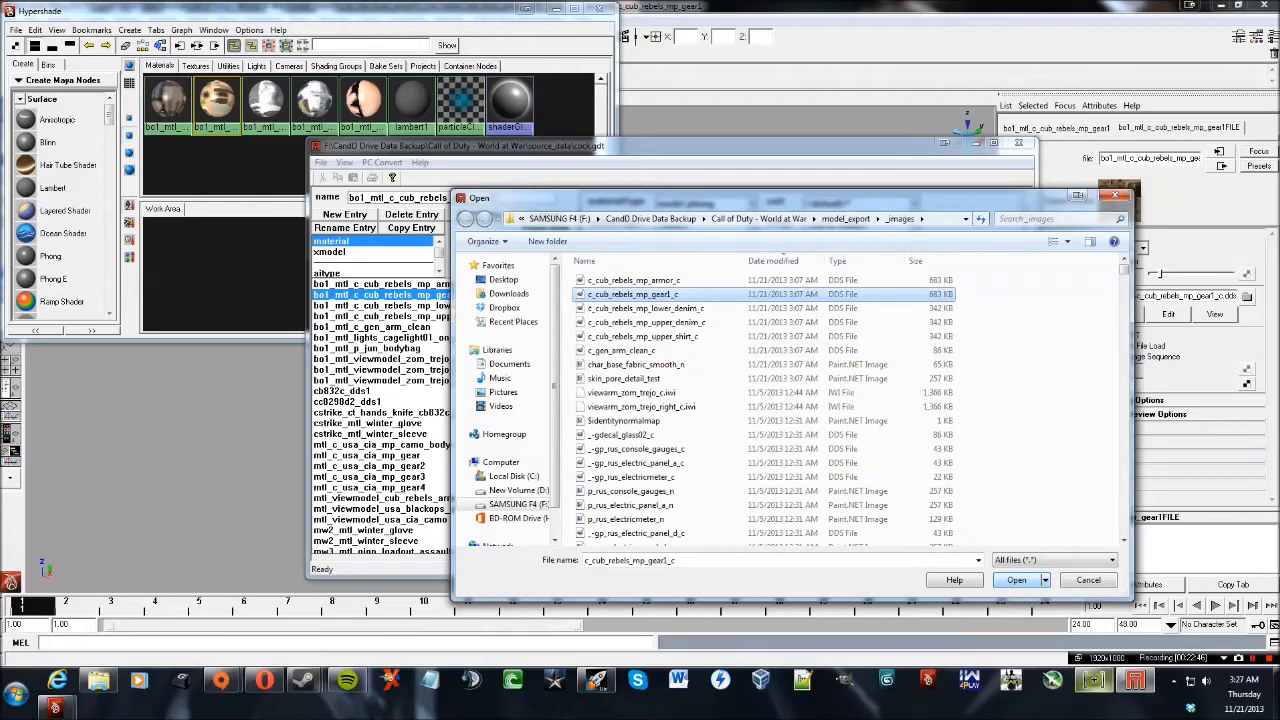
{"action": "left_click", "coordinate": [1016, 580]}
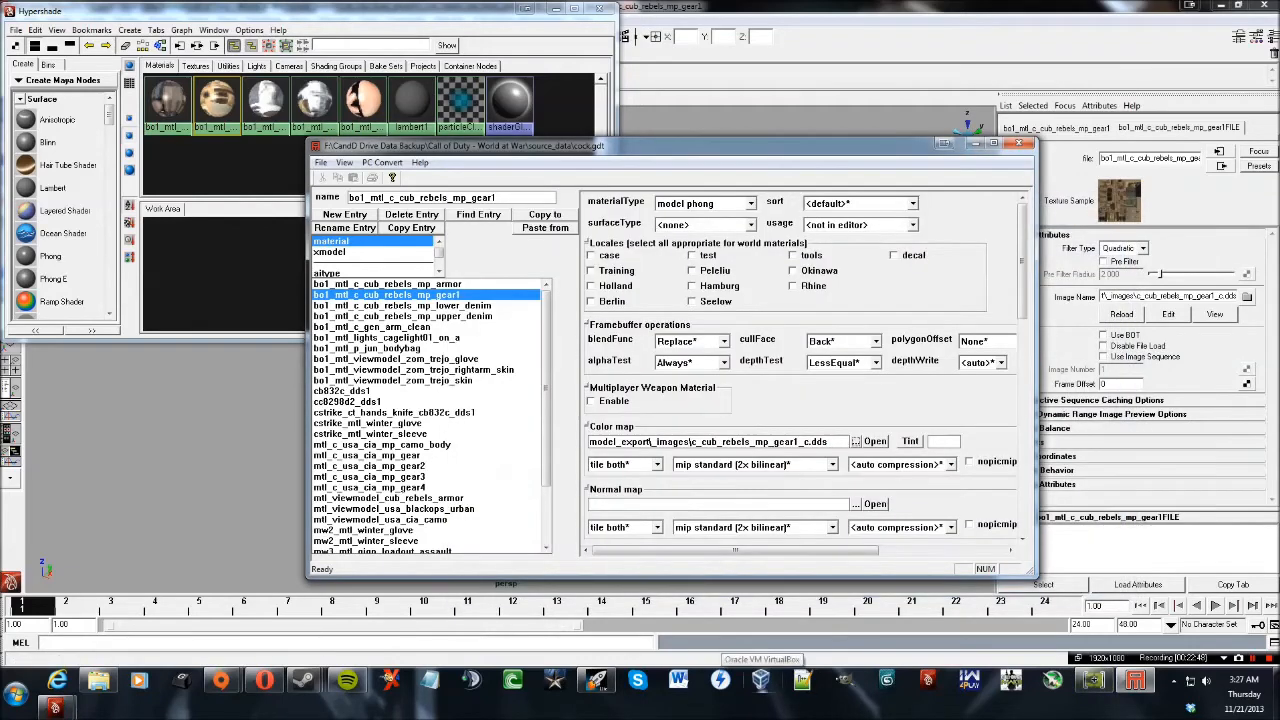
Set the color map of material bo1_mtl_c_cub_rebels_mp_lower_denim to c_cub_rebels_mp_lower_denim_c.dds from the _images folder.
{"action": "left_click_drag", "start_coordinate": [750, 146], "coordinate": [672, 143]}
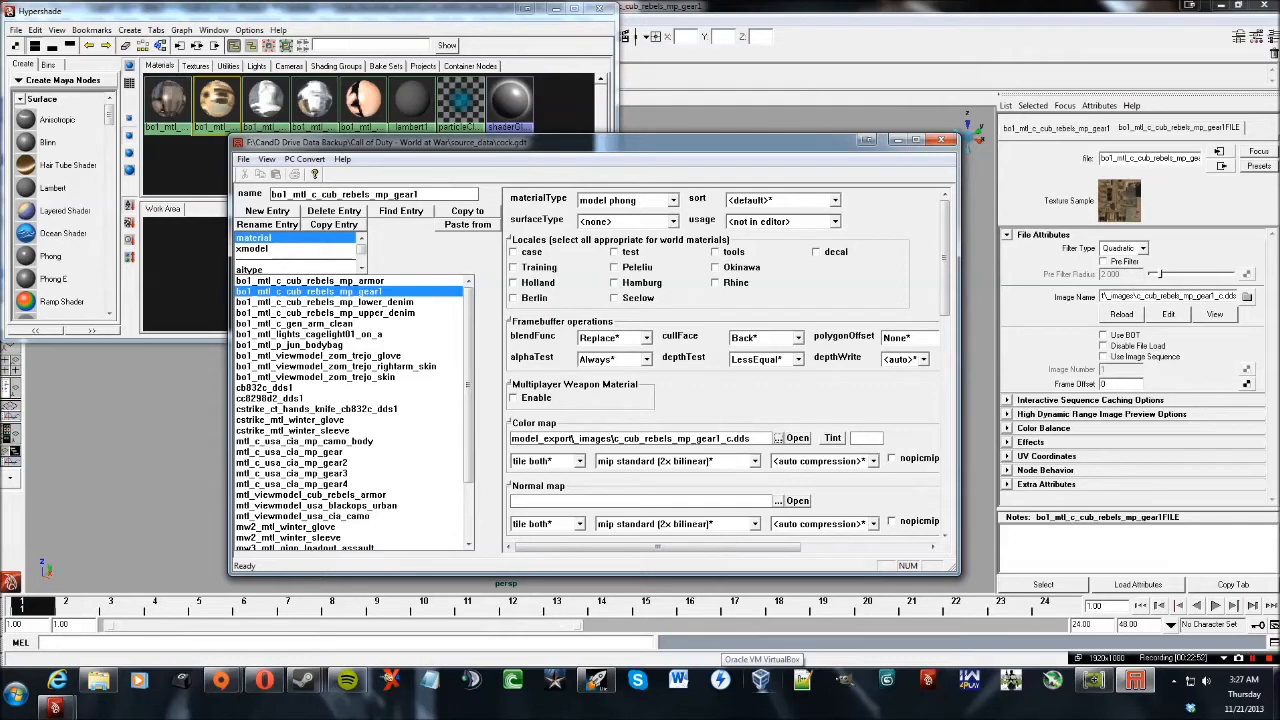
{"action": "left_click", "coordinate": [324, 302]}
{"action": "left_click", "coordinate": [778, 438]}
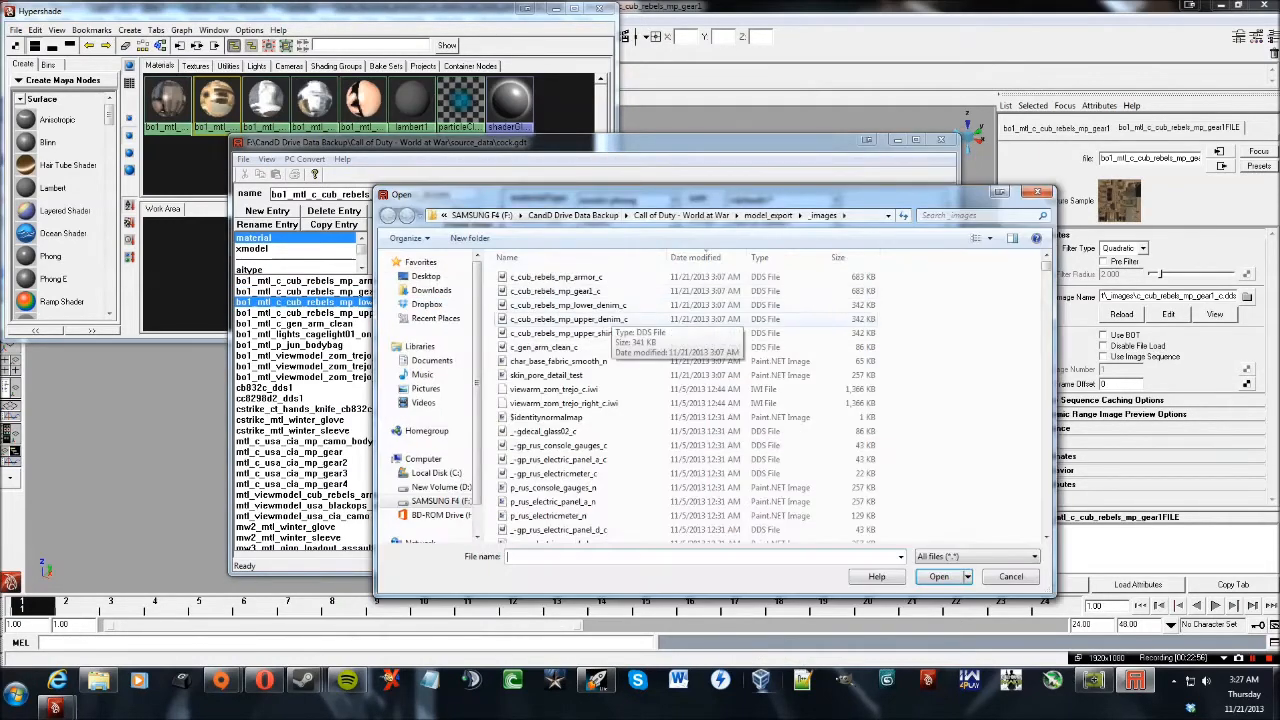
{"action": "left_click", "coordinate": [568, 305]}
{"action": "left_click", "coordinate": [938, 576]}
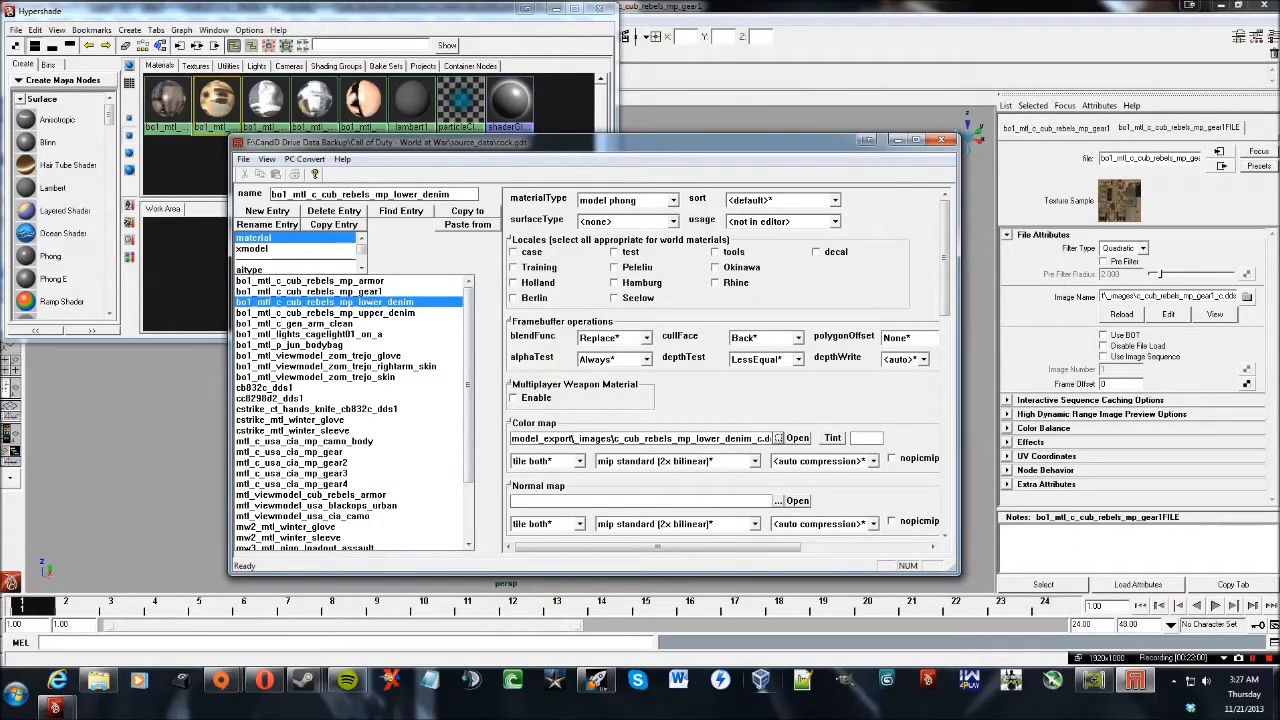
Look over the remaining bo1 body materials and open the cub_mp_body_armor entry among the xmodel assets.
{"action": "key", "text": "Down"}
{"action": "key", "text": "Down"}
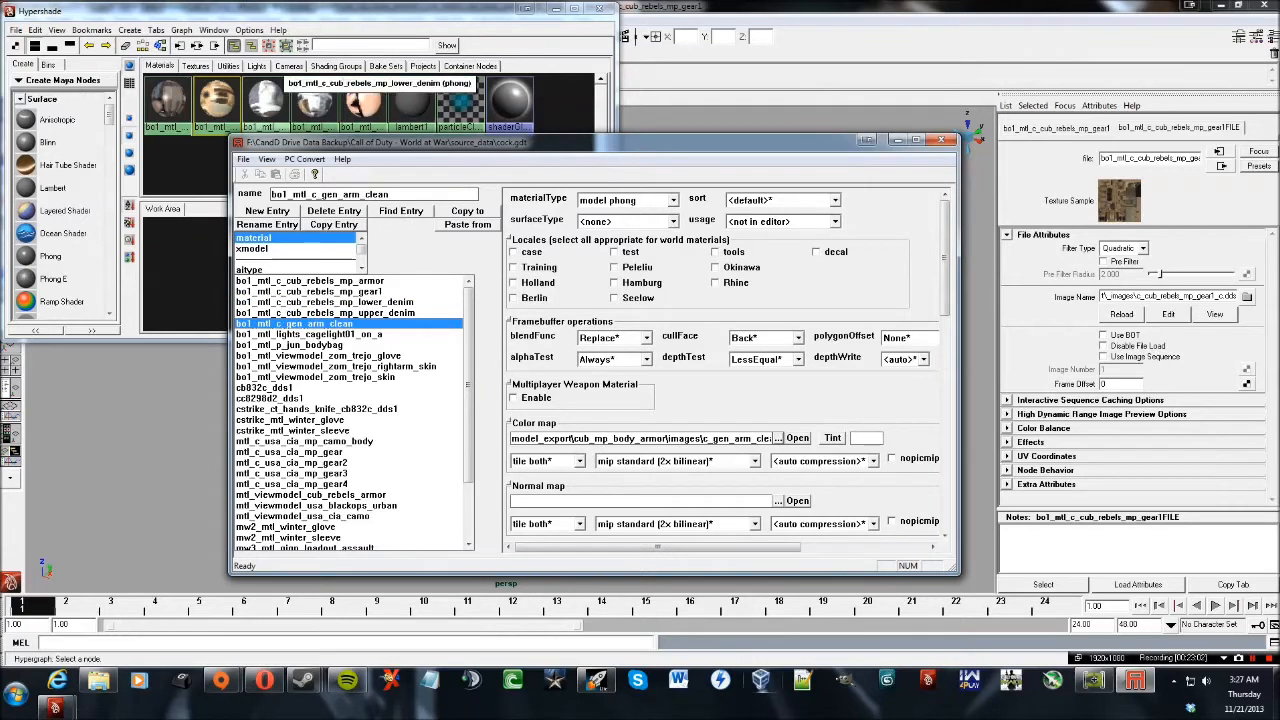
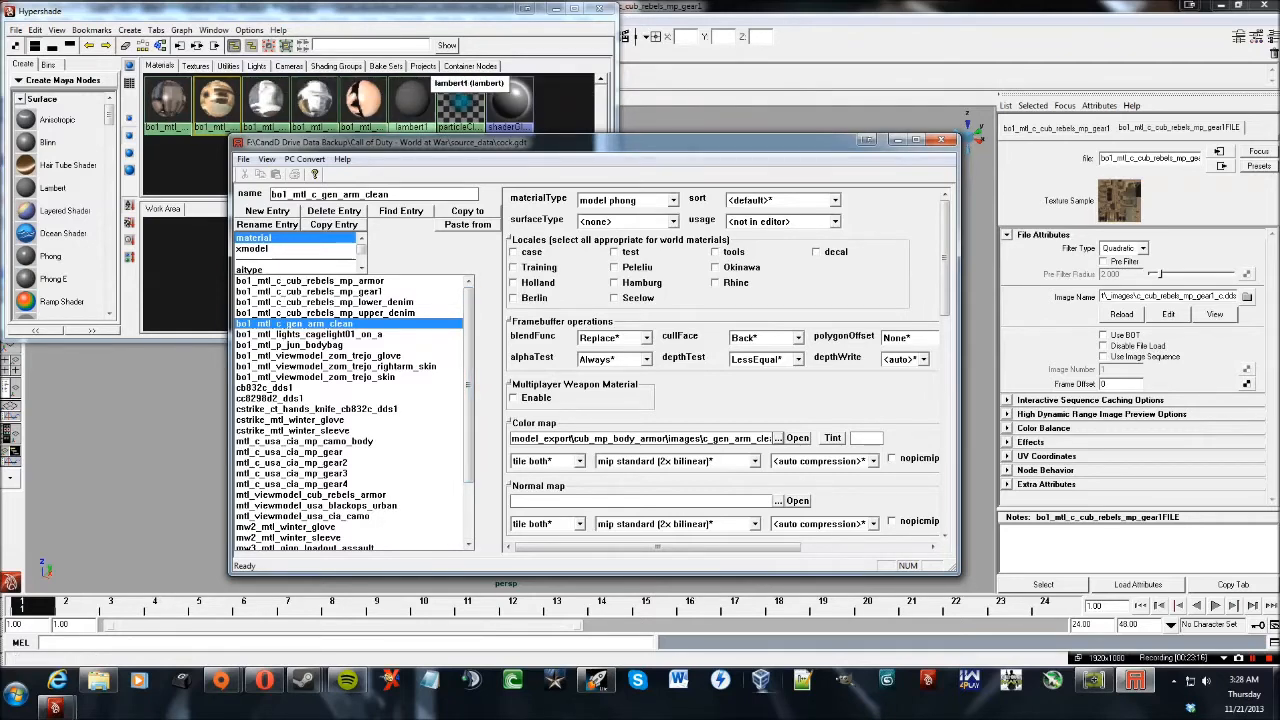
{"action": "left_click", "coordinate": [253, 249]}
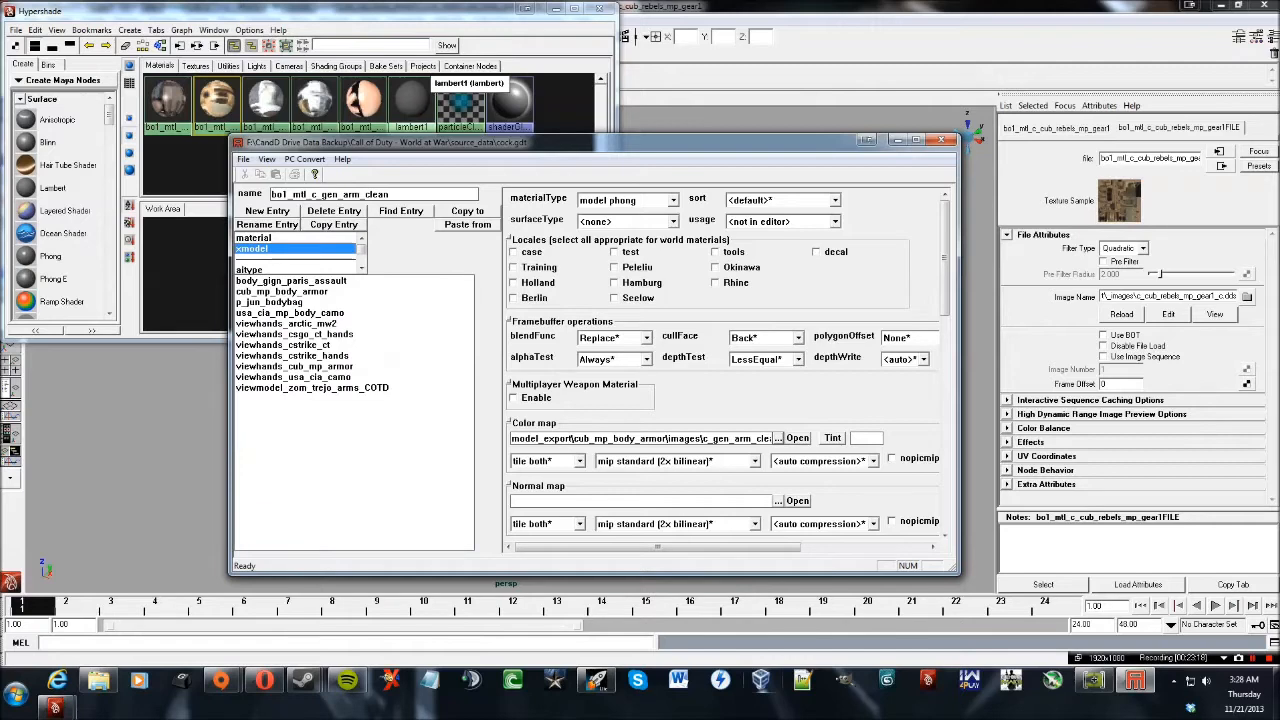
{"action": "left_click", "coordinate": [254, 238]}
{"action": "left_click", "coordinate": [253, 249]}
{"action": "left_click", "coordinate": [282, 292]}
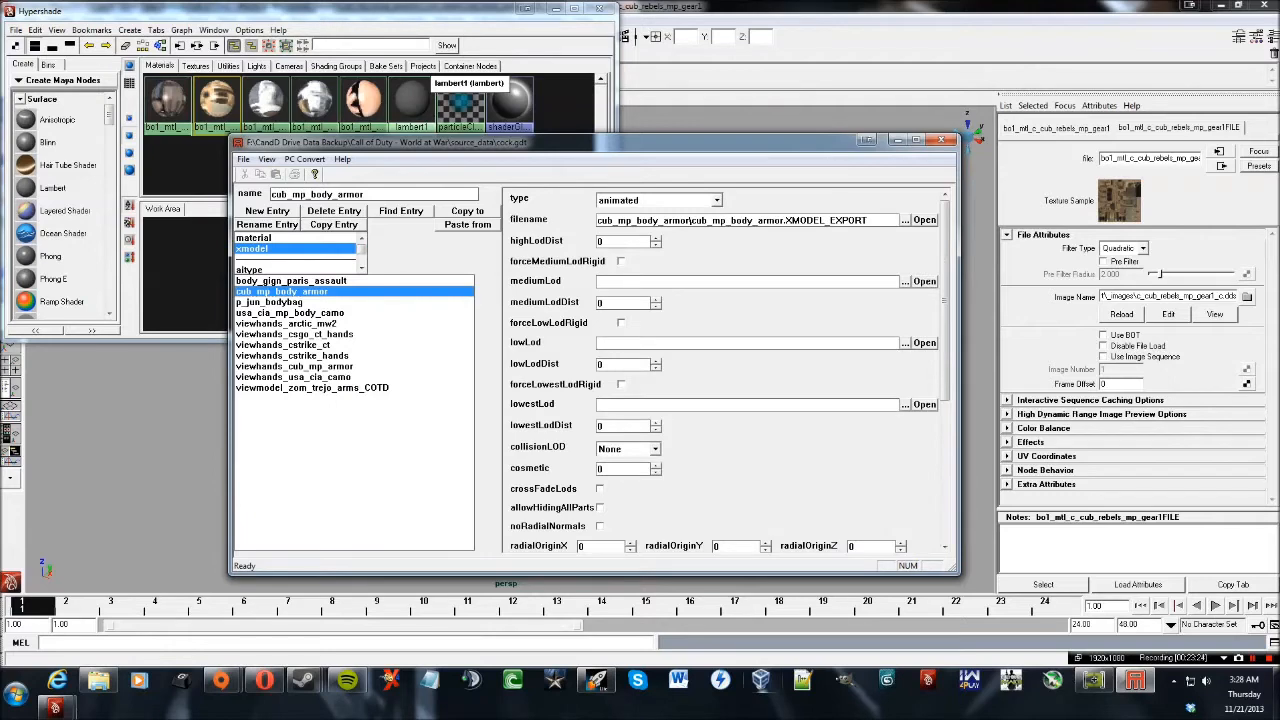
Check the model's export folder name and add an xmodel entry named cub_mp_body_armor.
{"action": "left_click", "coordinate": [98, 680]}
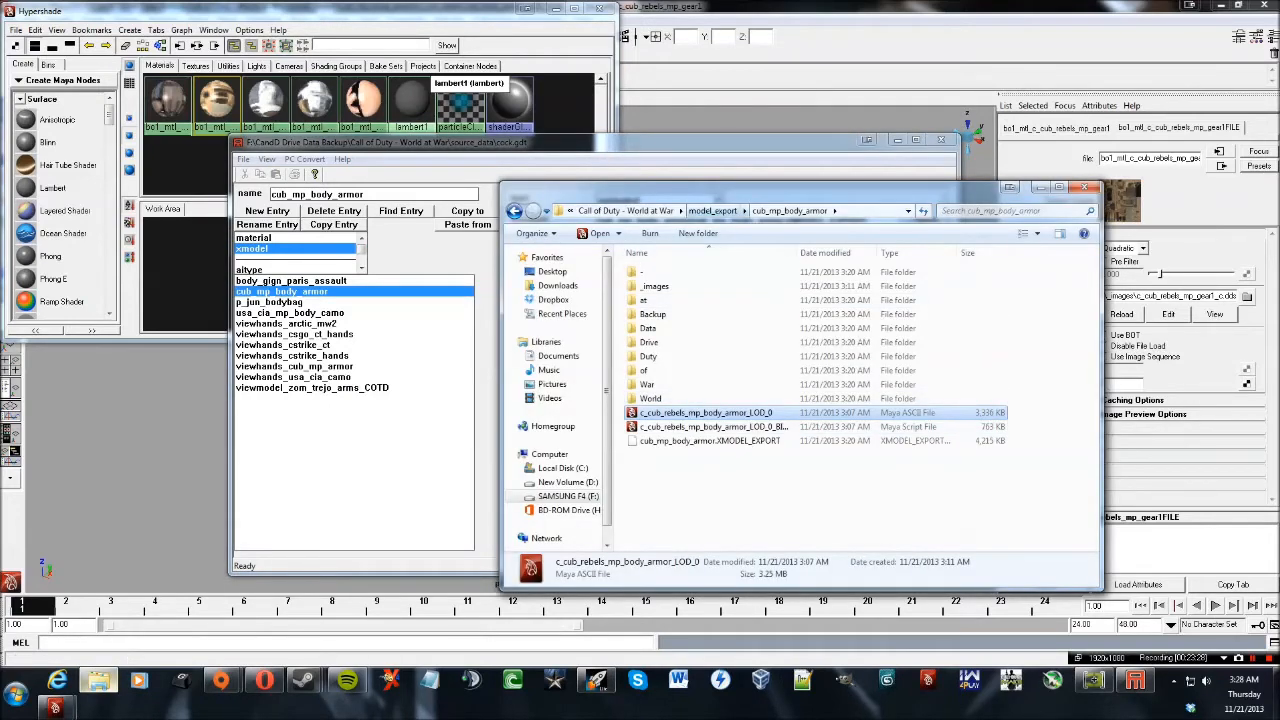
{"action": "left_click", "coordinate": [1040, 188]}
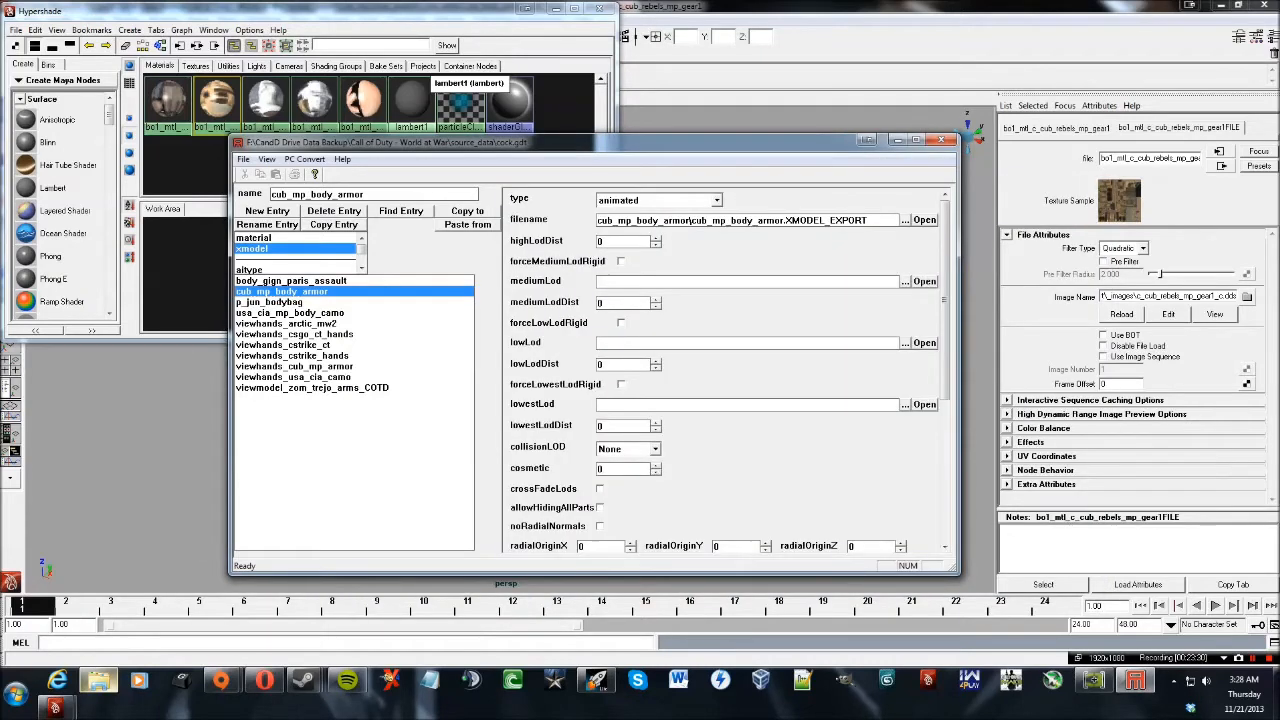
{"action": "left_click", "coordinate": [267, 210]}
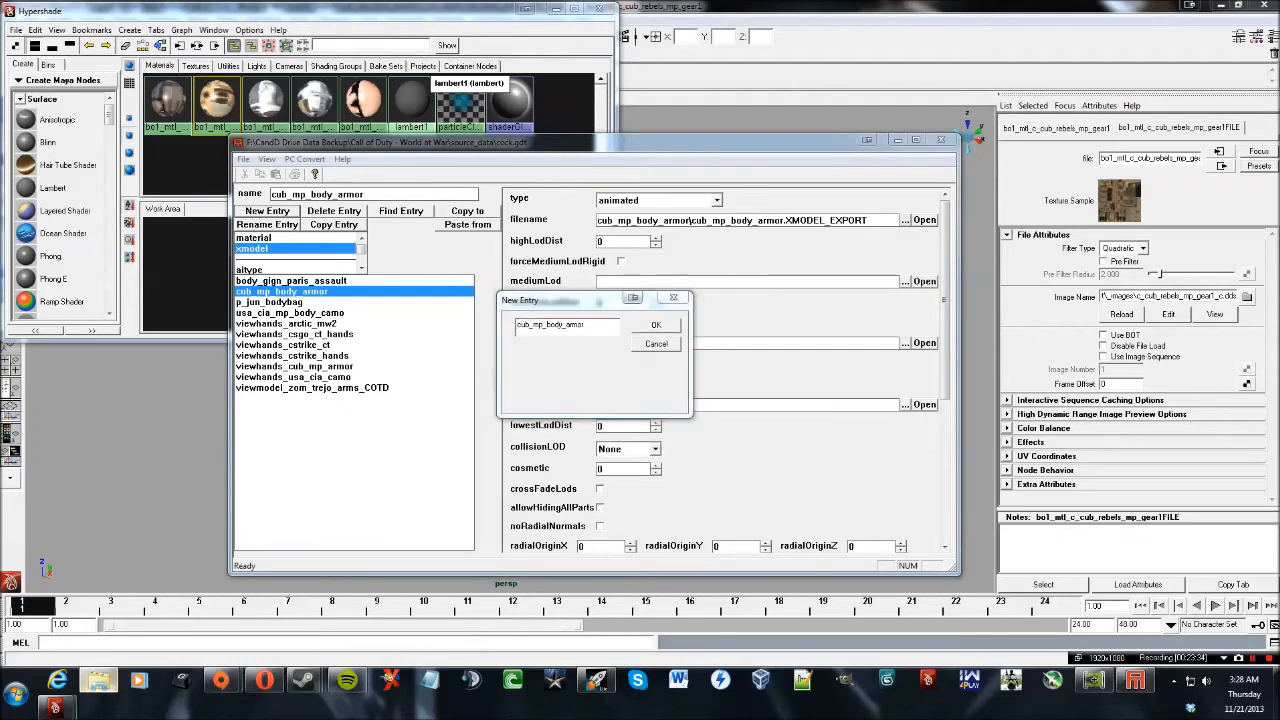
{"action": "key", "text": "alt+Tab"}
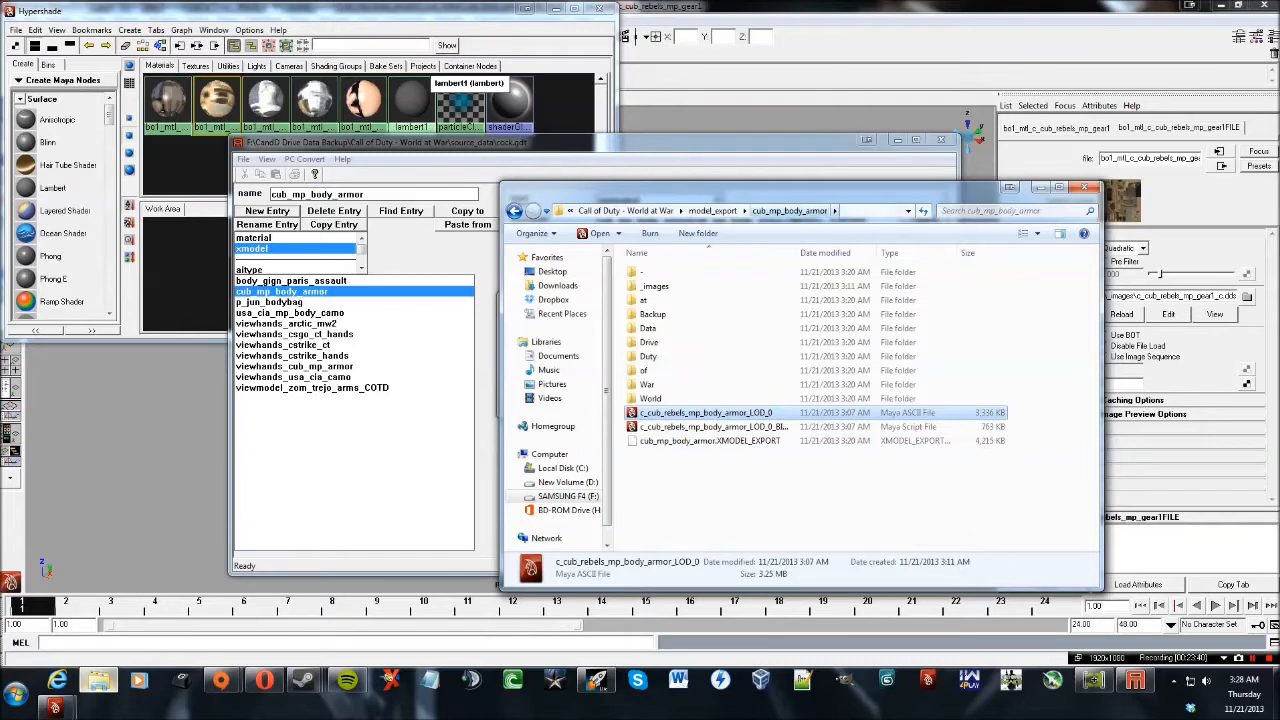
{"action": "left_click", "coordinate": [1040, 187]}
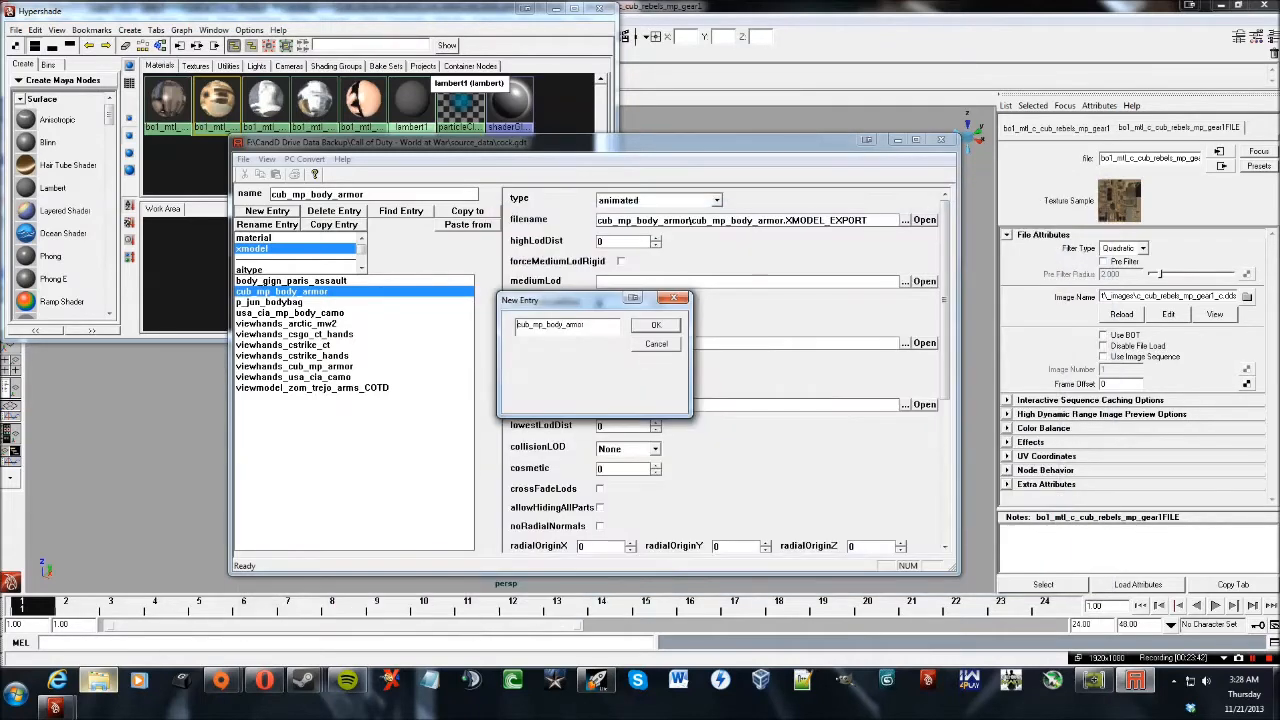
{"action": "key", "text": "Return"}
Set the xmodel's type to animated and its filename to cub_mp_body_armor.XMODEL_EXPORT from the cub_mp_body_armor folder.
{"action": "left_click", "coordinate": [716, 201]}
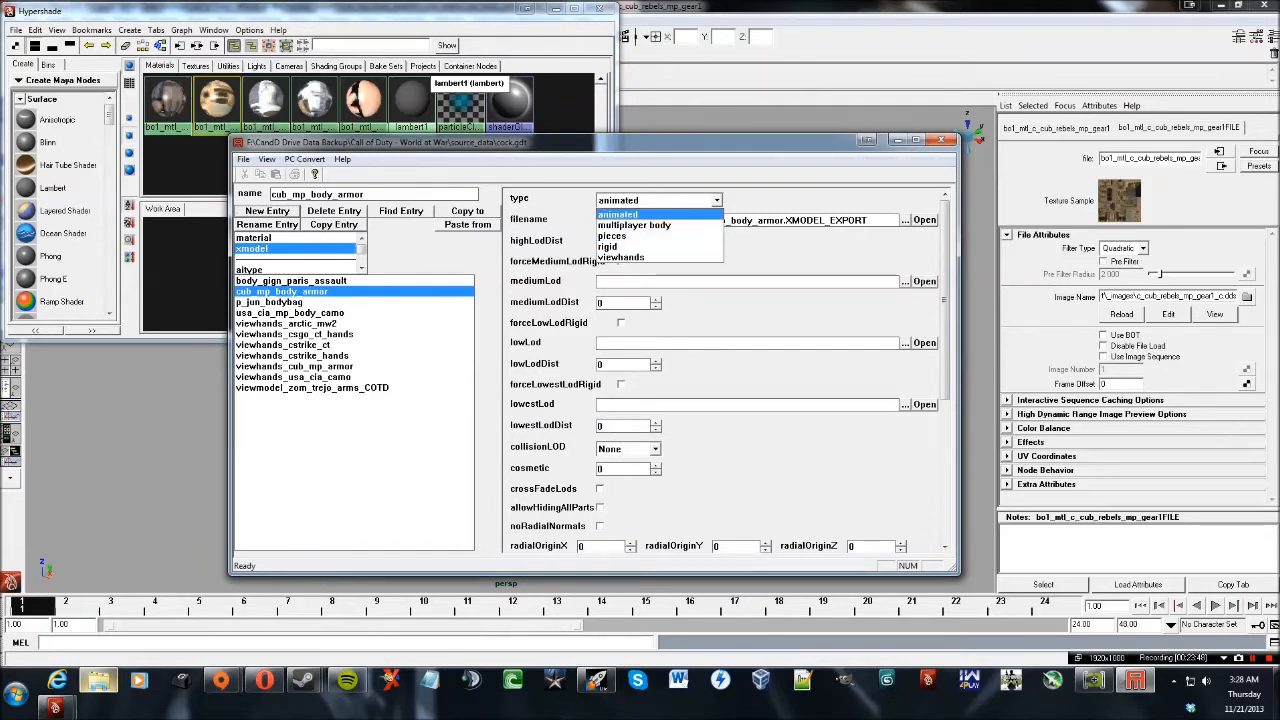
{"action": "left_click", "coordinate": [640, 214]}
{"action": "left_click", "coordinate": [905, 220]}
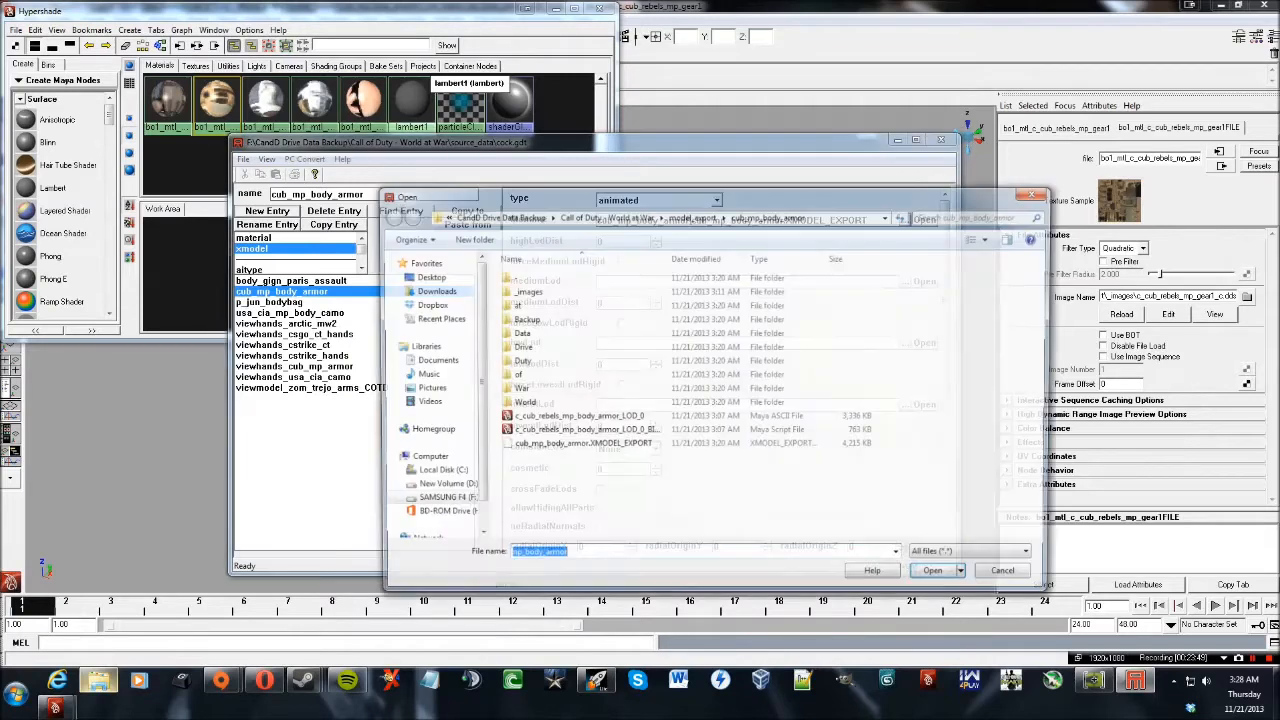
{"action": "left_click_drag", "start_coordinate": [692, 195], "coordinate": [709, 241]}
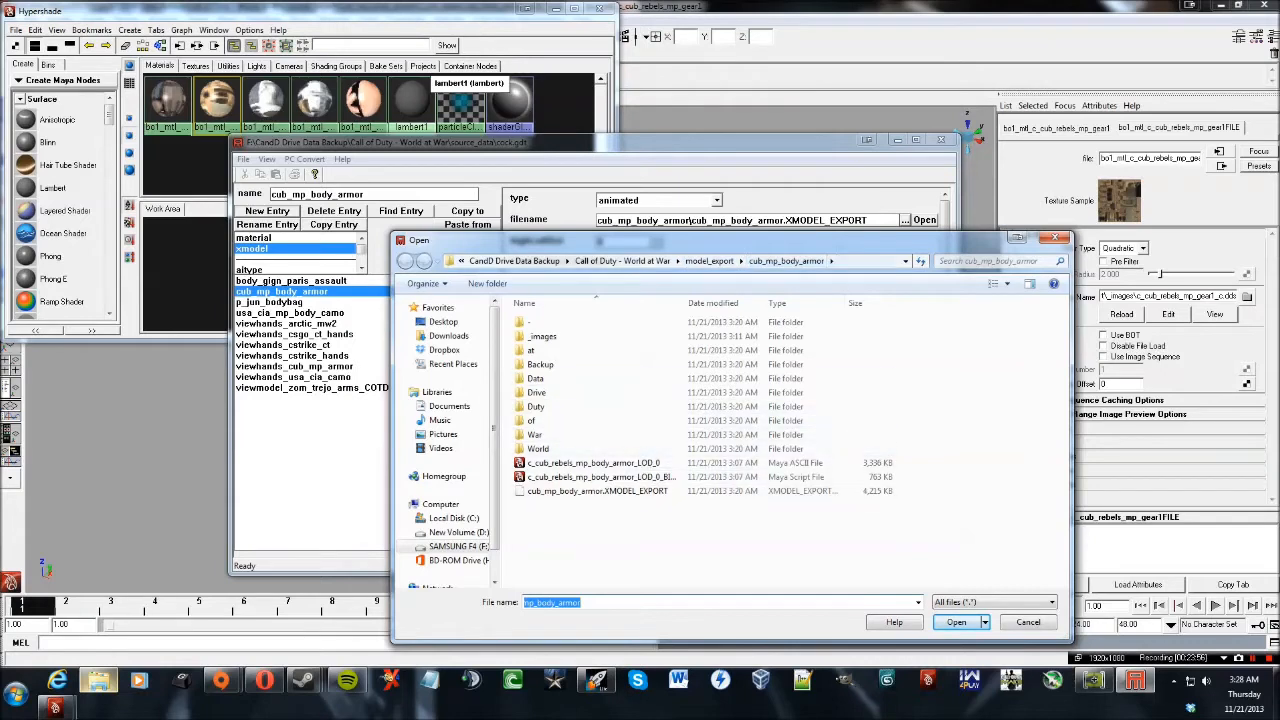
{"action": "left_click", "coordinate": [610, 491]}
{"action": "left_click", "coordinate": [956, 622]}
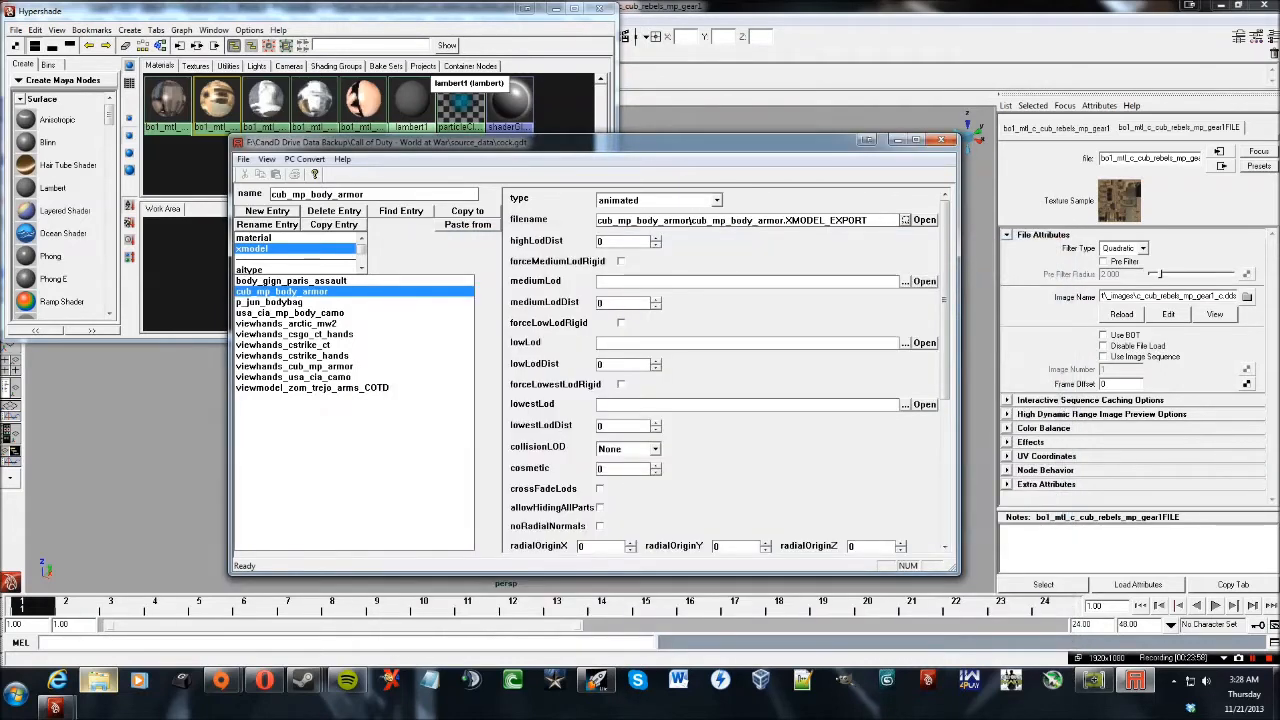
Convert the cub_mp_body_armor xmodel for PC and dismiss the finished conversion console.
{"action": "left_click", "coordinate": [304, 159]}
{"action": "left_click", "coordinate": [338, 174]}
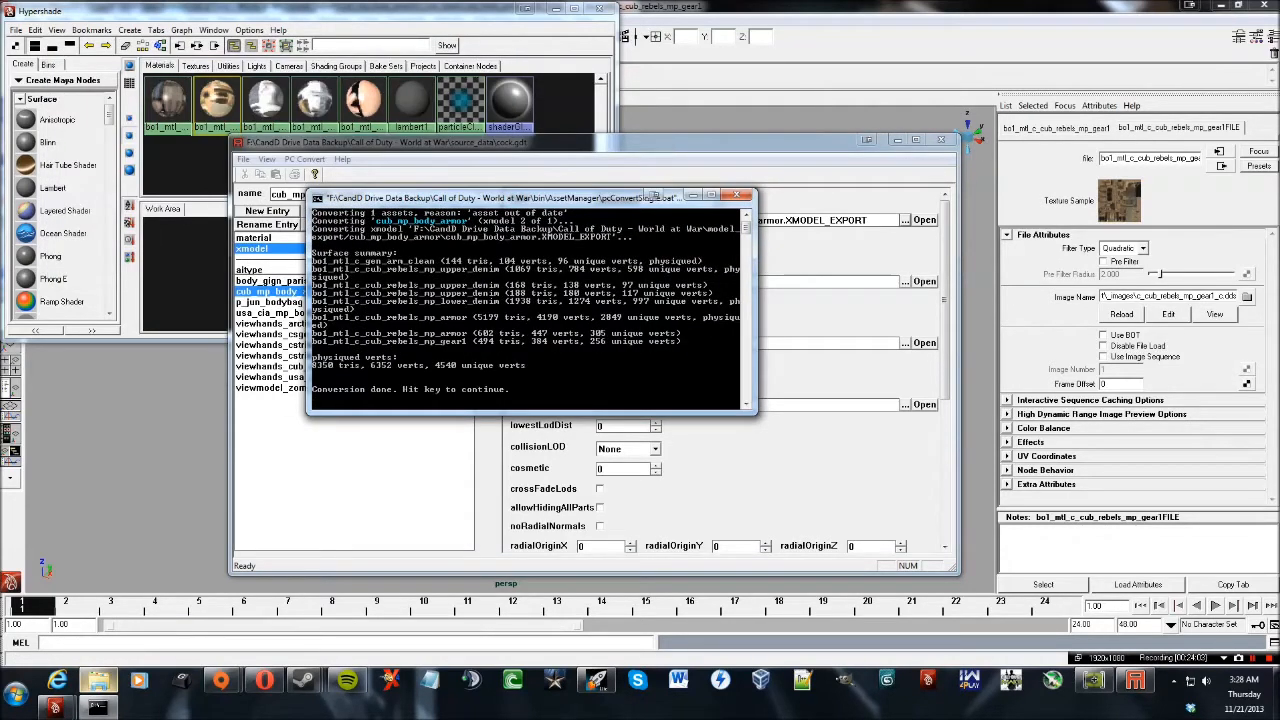
{"action": "key", "text": "Return"}
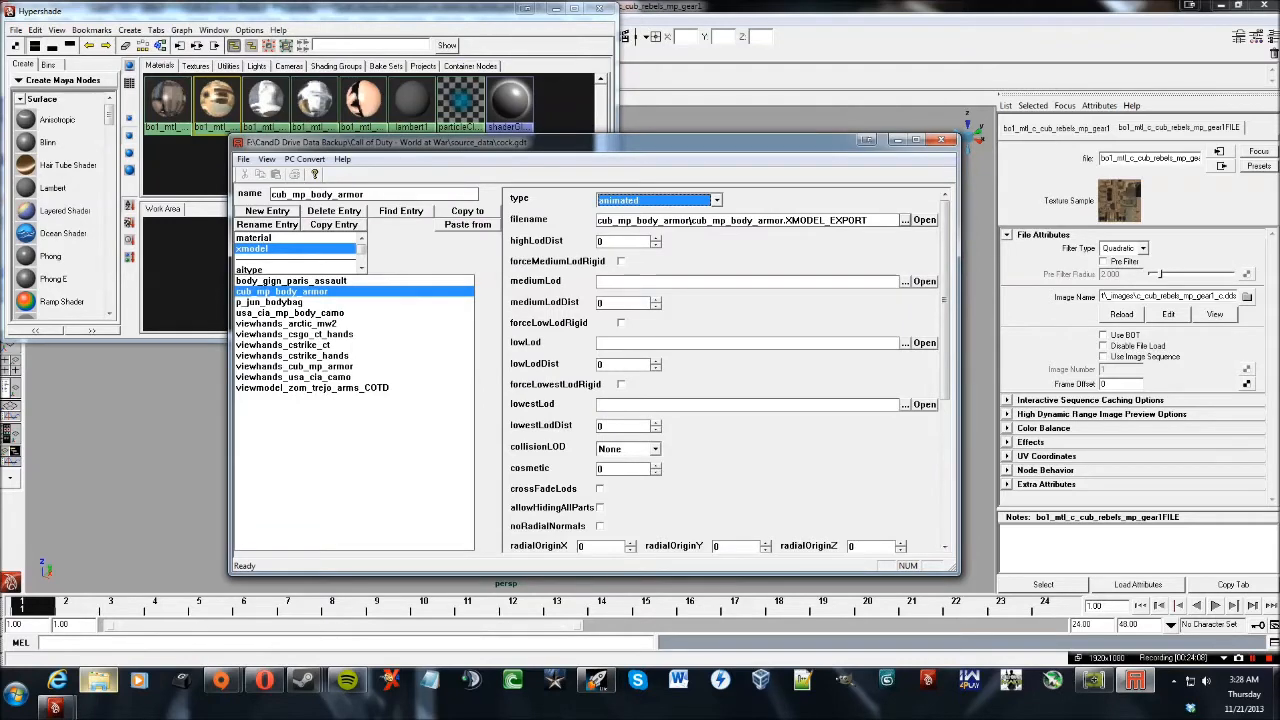
List the material assets and close Maya together with its Hypershade window.
{"action": "left_click_drag", "start_coordinate": [620, 142], "coordinate": [728, 162]}
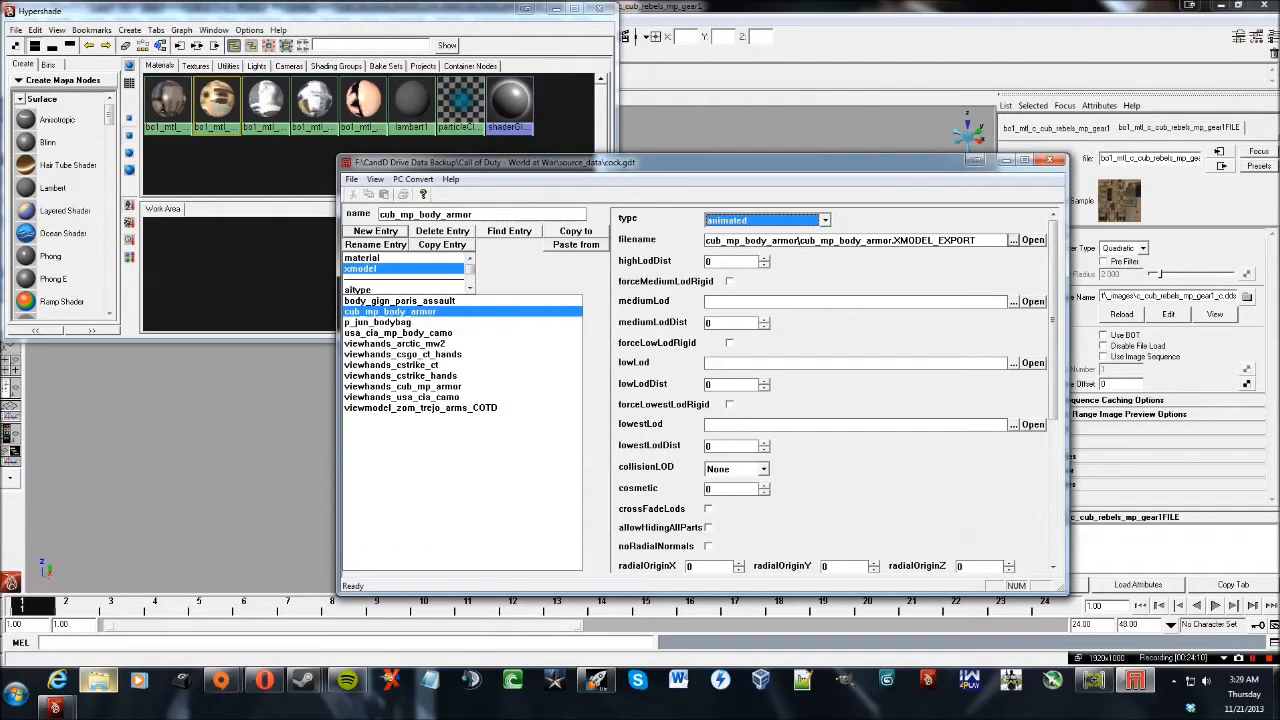
{"action": "left_click", "coordinate": [362, 258]}
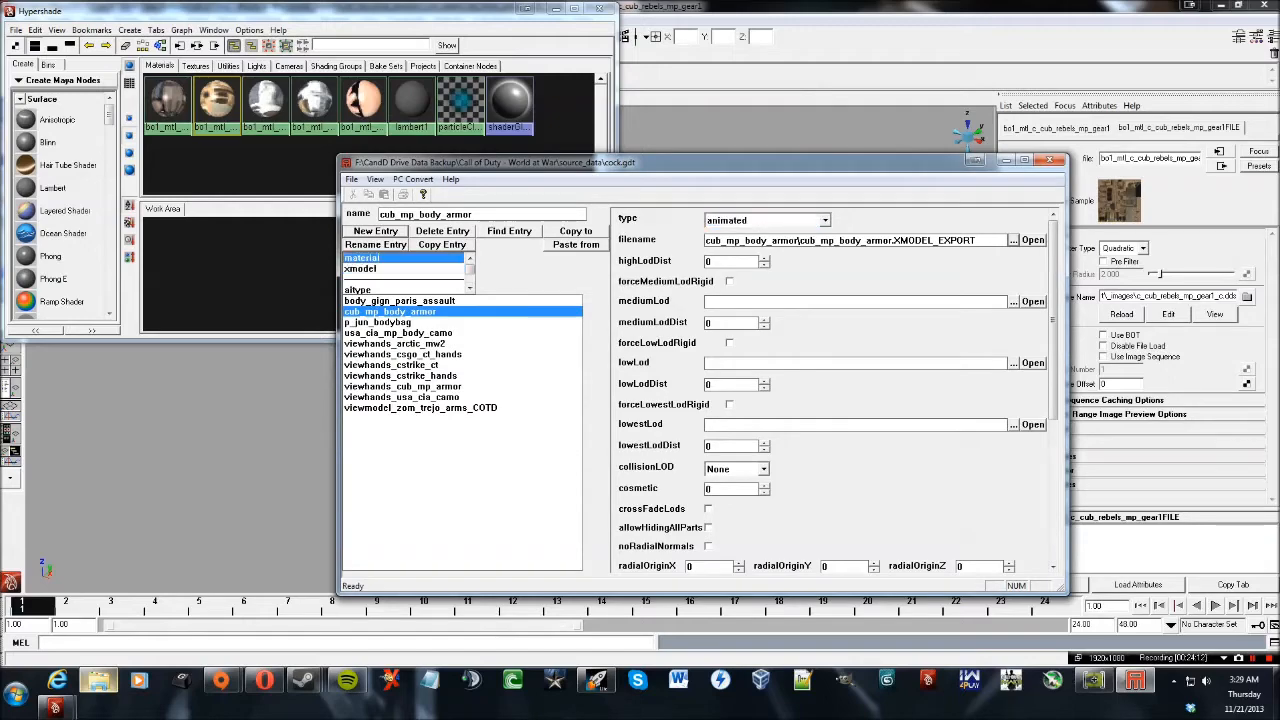
{"action": "left_click", "coordinate": [599, 9]}
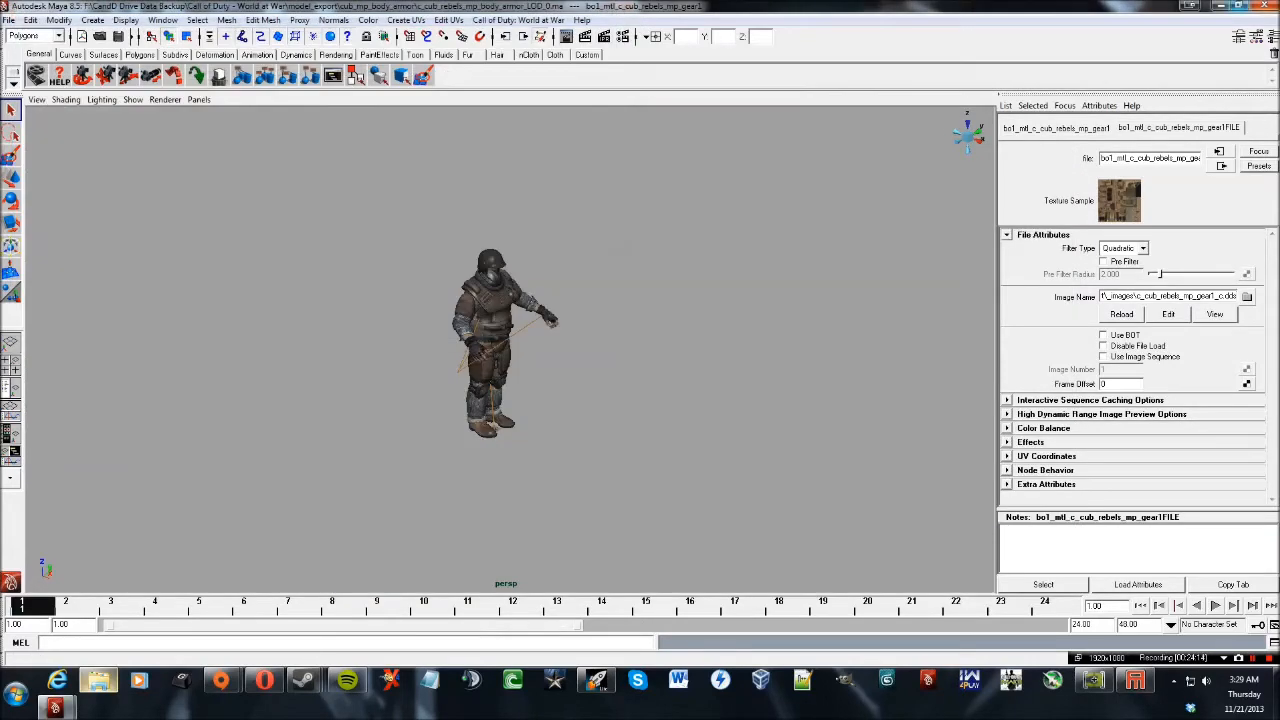
{"action": "left_click", "coordinate": [1270, 5]}
{"action": "left_click", "coordinate": [800, 319]}
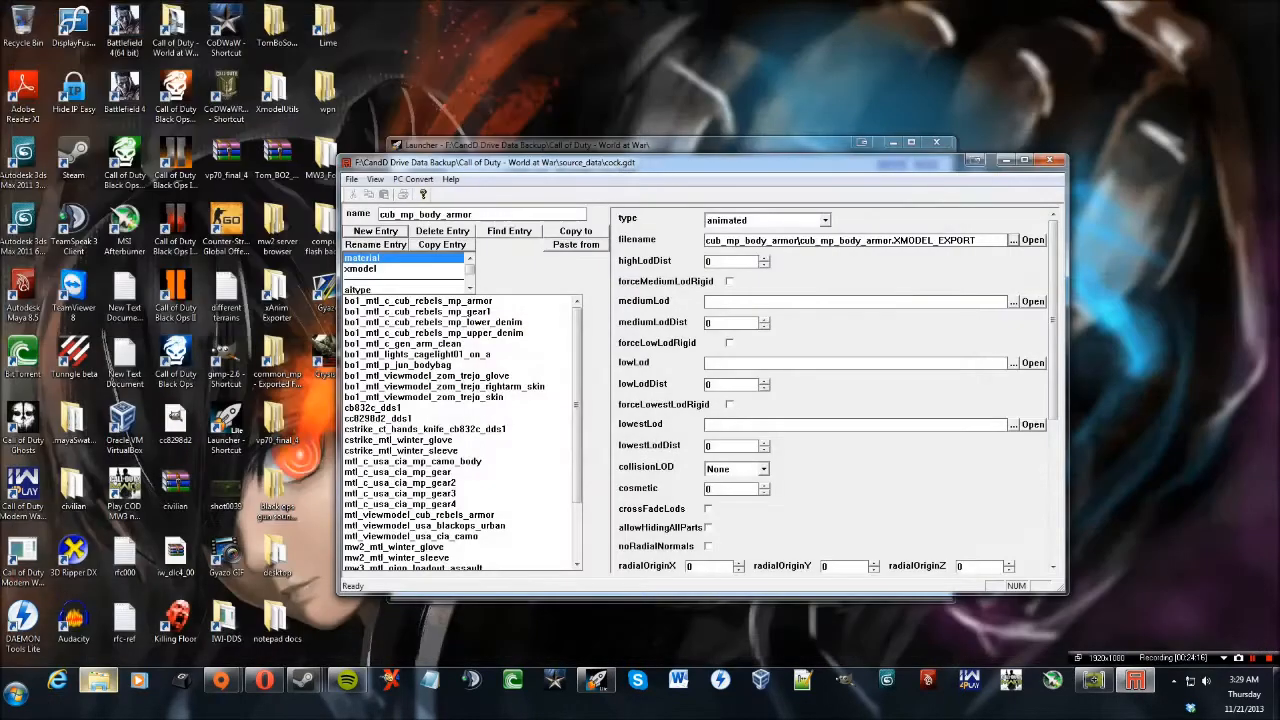
Switch to the file explorer and open the viewhands_cub_mp_armor folder inside model_export.
{"action": "left_click", "coordinate": [98, 680]}
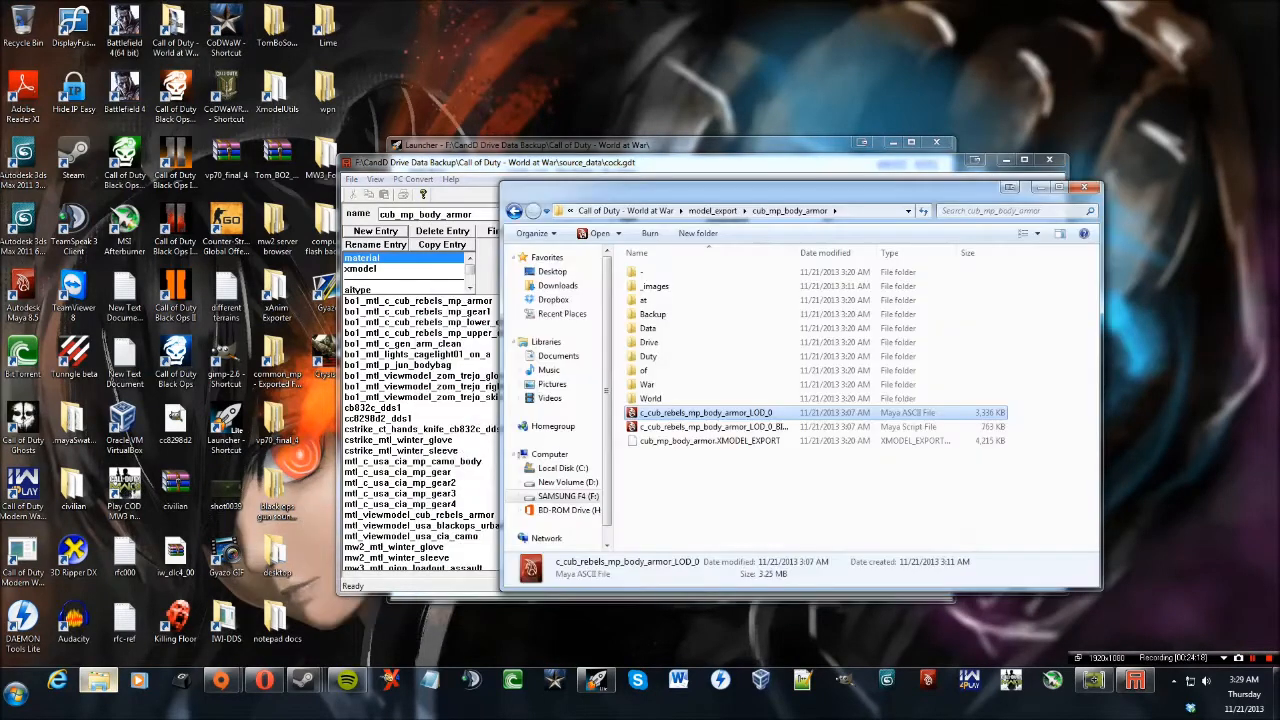
{"action": "key", "text": "alt+Up"}
{"action": "key", "text": "alt+Up"}
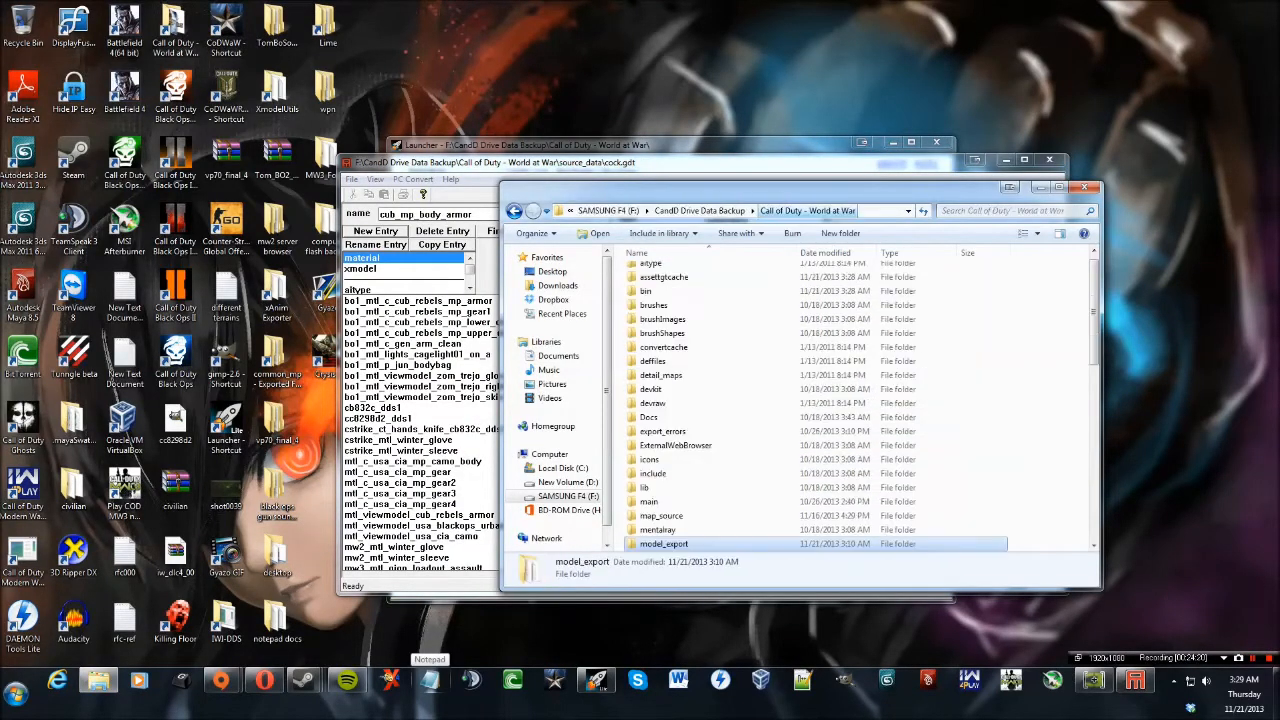
{"action": "key", "text": "Return"}
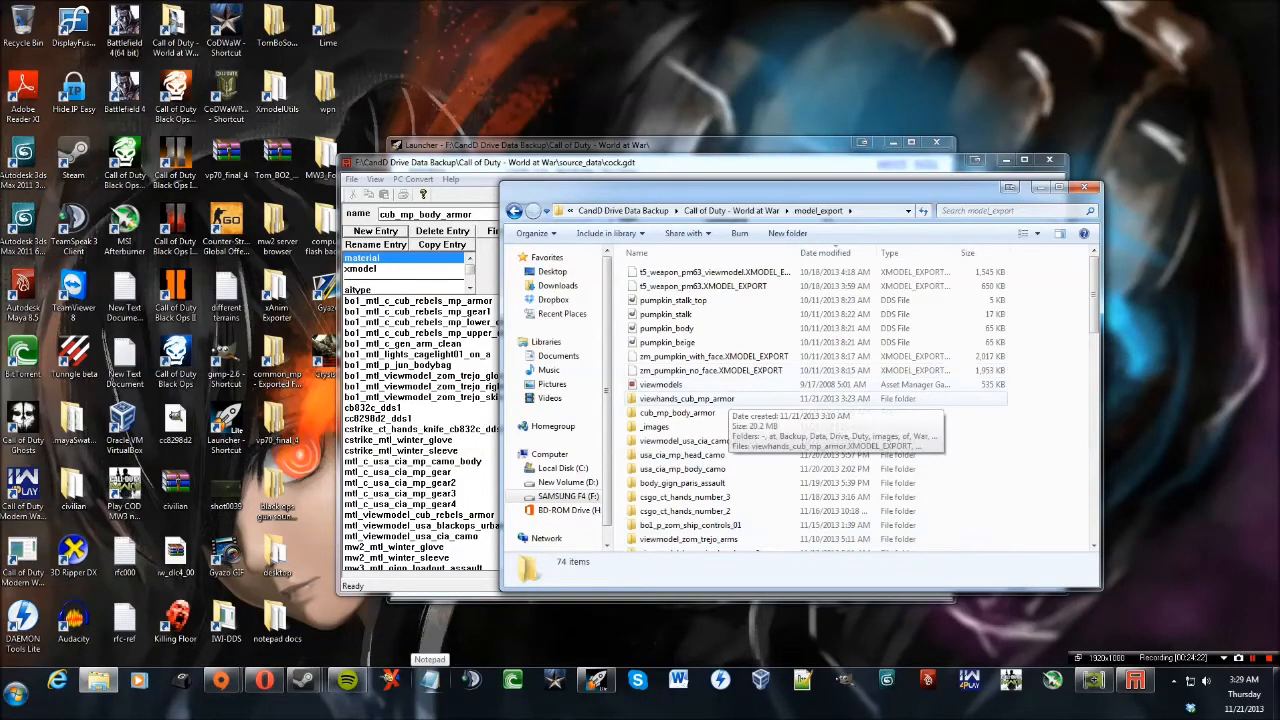
{"action": "left_click", "coordinate": [690, 399]}
{"action": "key", "text": "Return"}
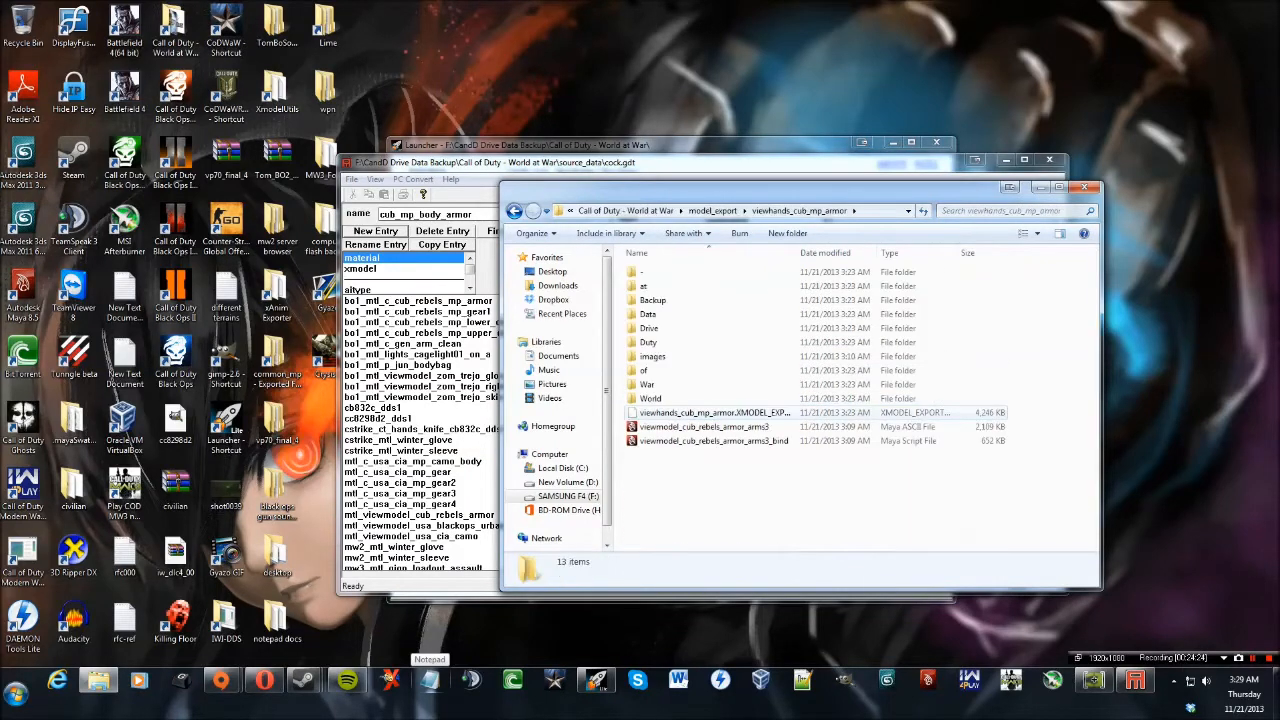
Open the images subfolder of viewhands_cub_mp_armor.
{"action": "key", "text": "Down"}
{"action": "key", "text": "Down"}
{"action": "key", "text": "Down"}
{"action": "key", "text": "Down"}
{"action": "key", "text": "Down"}
{"action": "key", "text": "Down"}
{"action": "key", "text": "Return"}
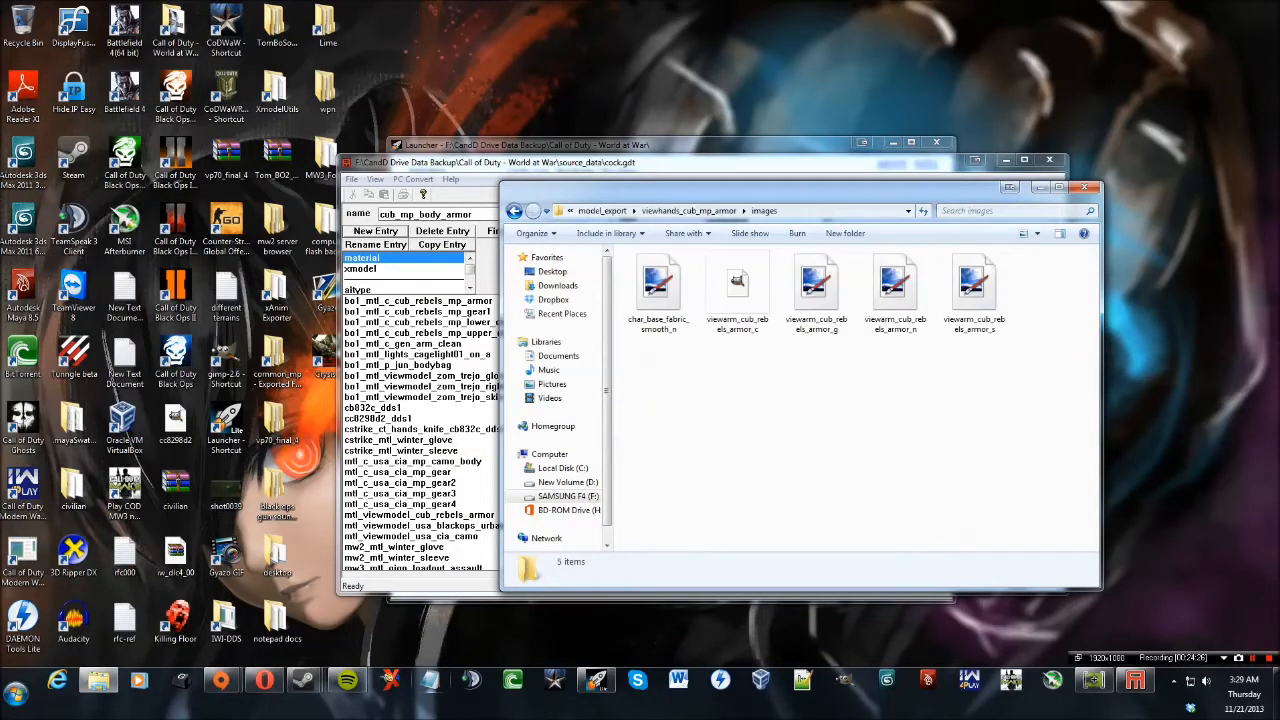
Arrange the images folder and Asset Manager windows so both are visible, and look through the material list for the viewmodel materials.
{"action": "left_click_drag", "start_coordinate": [1057, 187], "coordinate": [565, 17]}
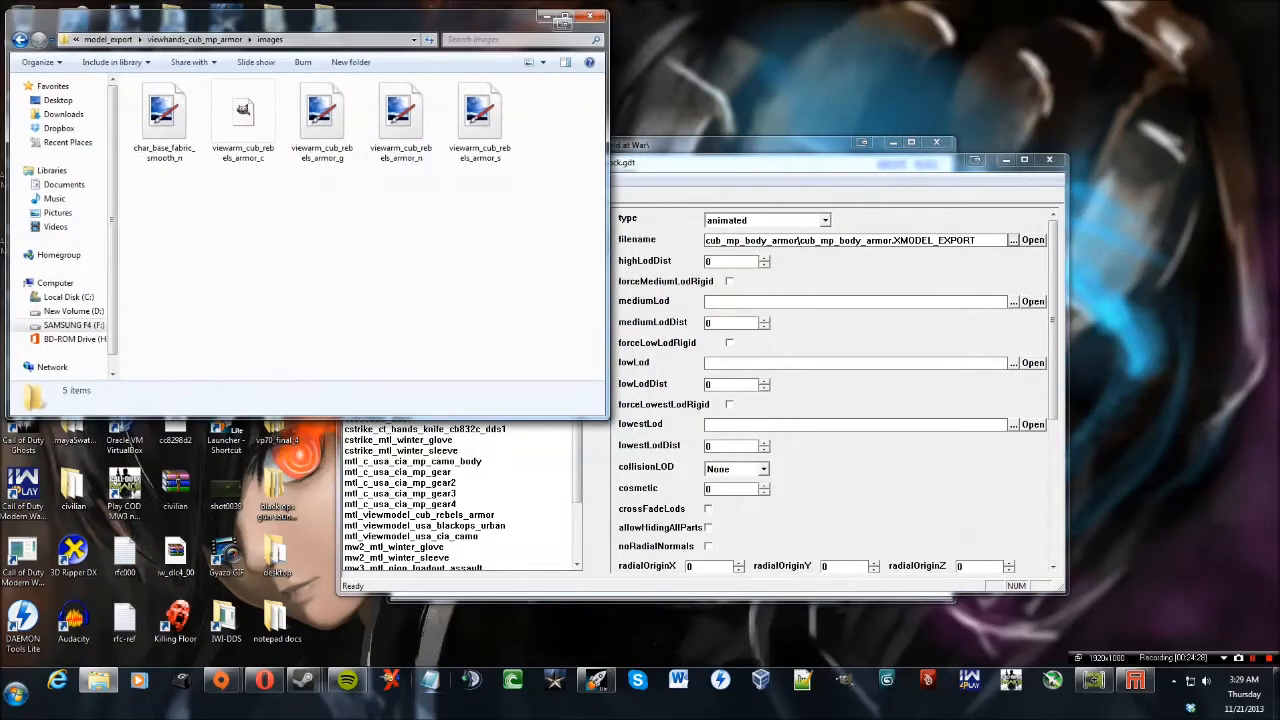
{"action": "left_click_drag", "start_coordinate": [690, 162], "coordinate": [753, 193]}
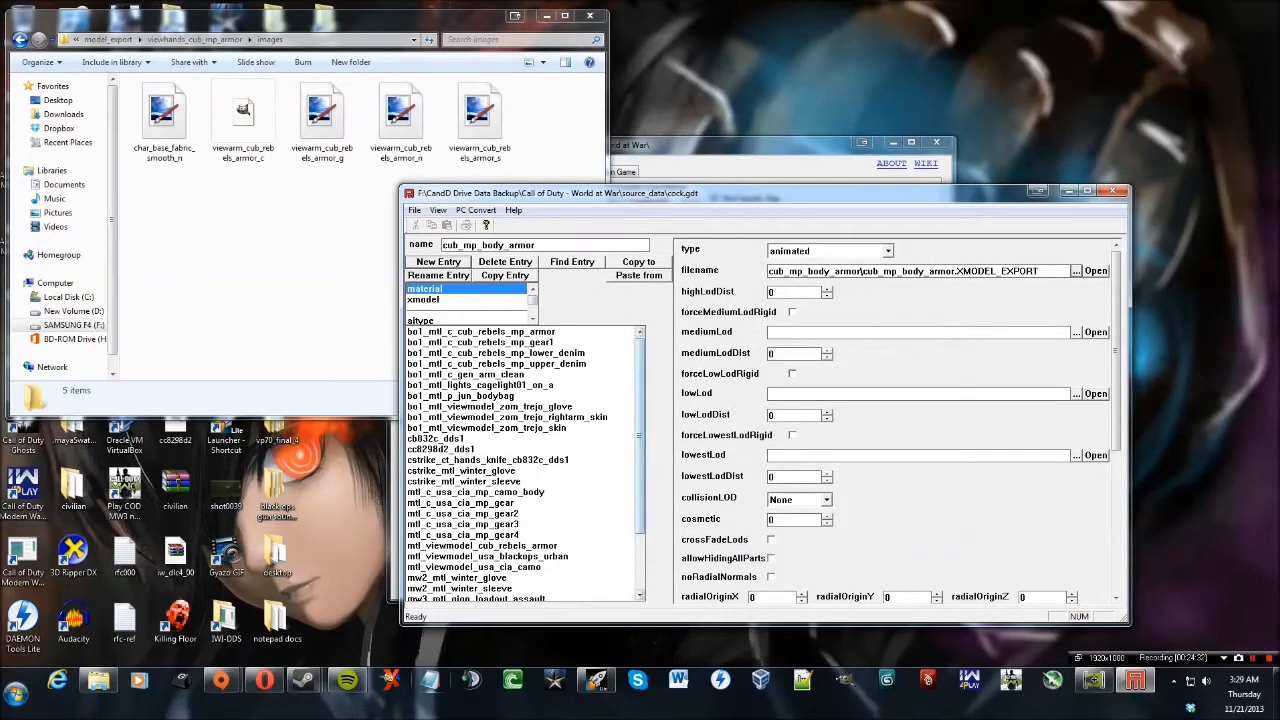
{"action": "scroll", "coordinate": [520, 460], "scroll_direction": "down", "scroll_amount": 3}
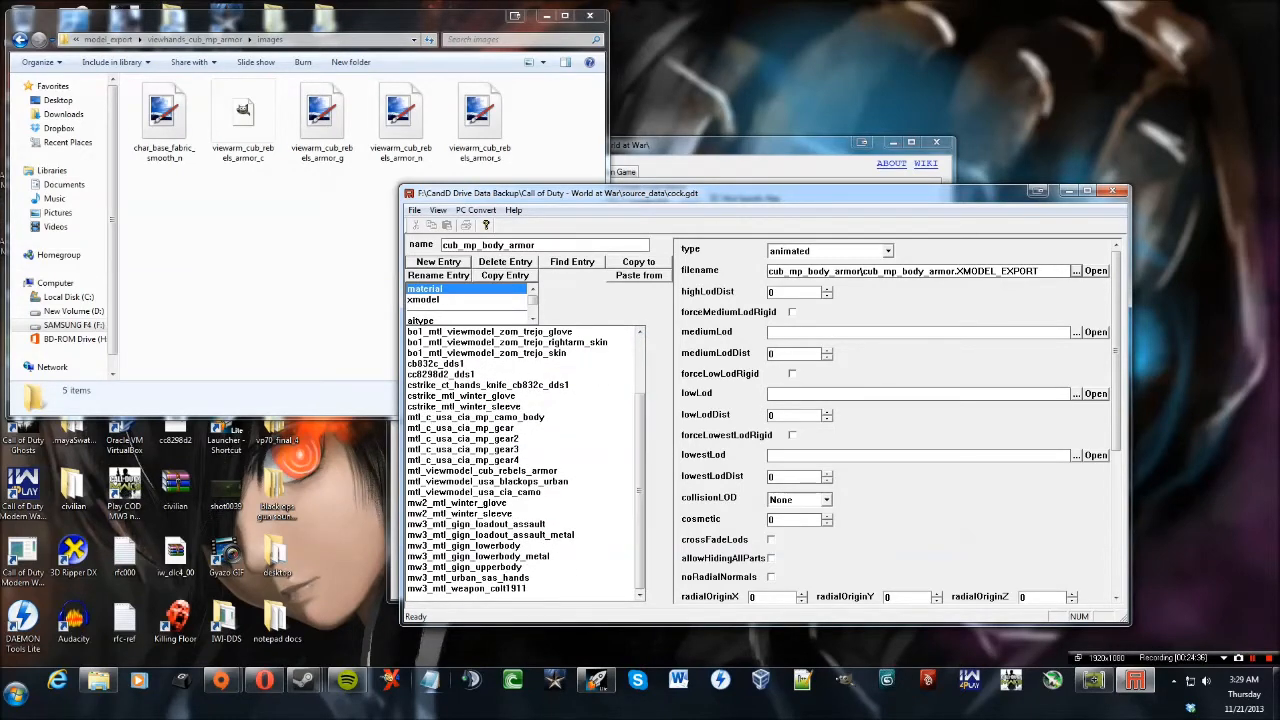
Select the mtl_viewmodel_cub_rebels_armor material, then open viewmodel_cub_rebels_armor_arms3 from the viewhands_cub_mp_armor folder in Maya and display the arms textured.
{"action": "left_click", "coordinate": [490, 471]}
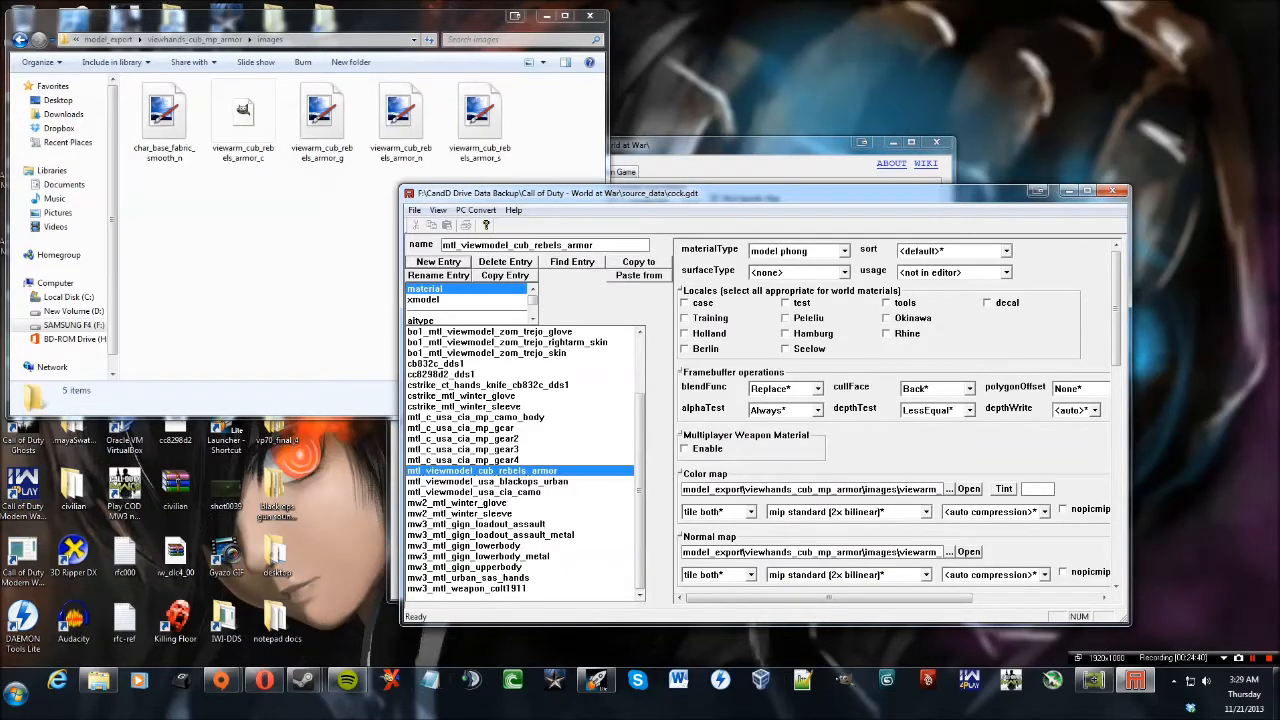
{"action": "left_click", "coordinate": [195, 40]}
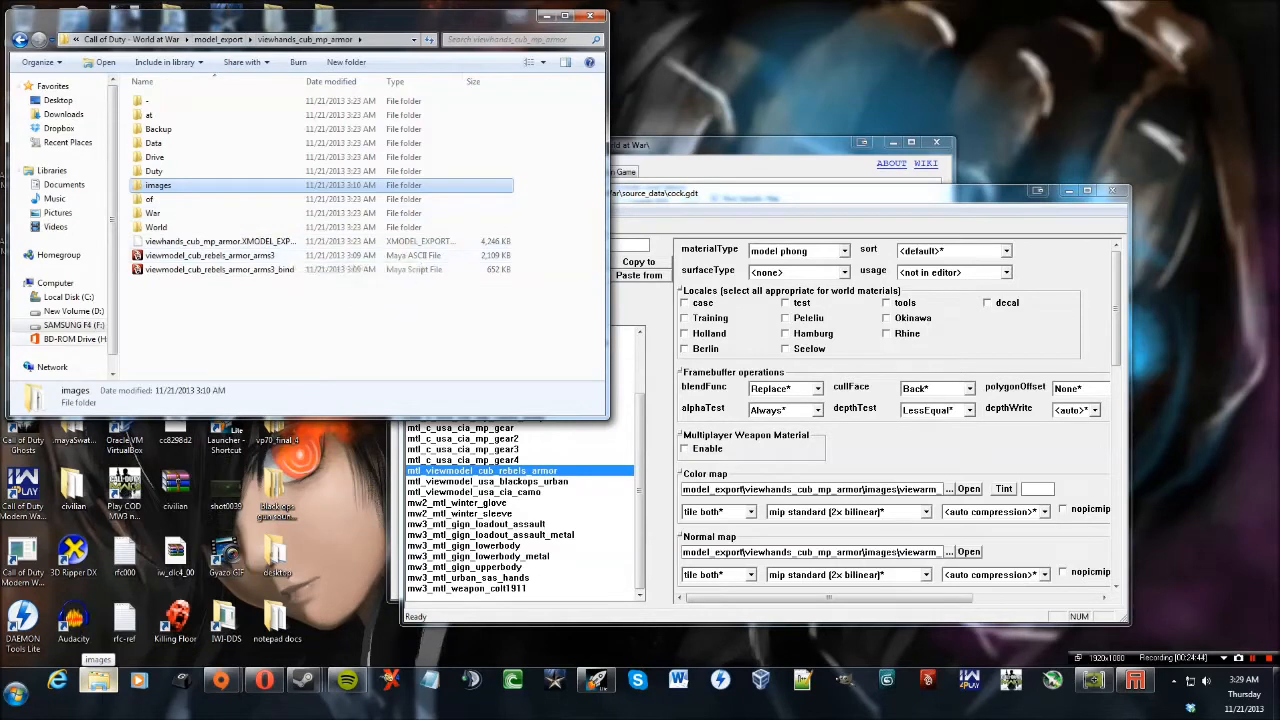
{"action": "left_click", "coordinate": [230, 256]}
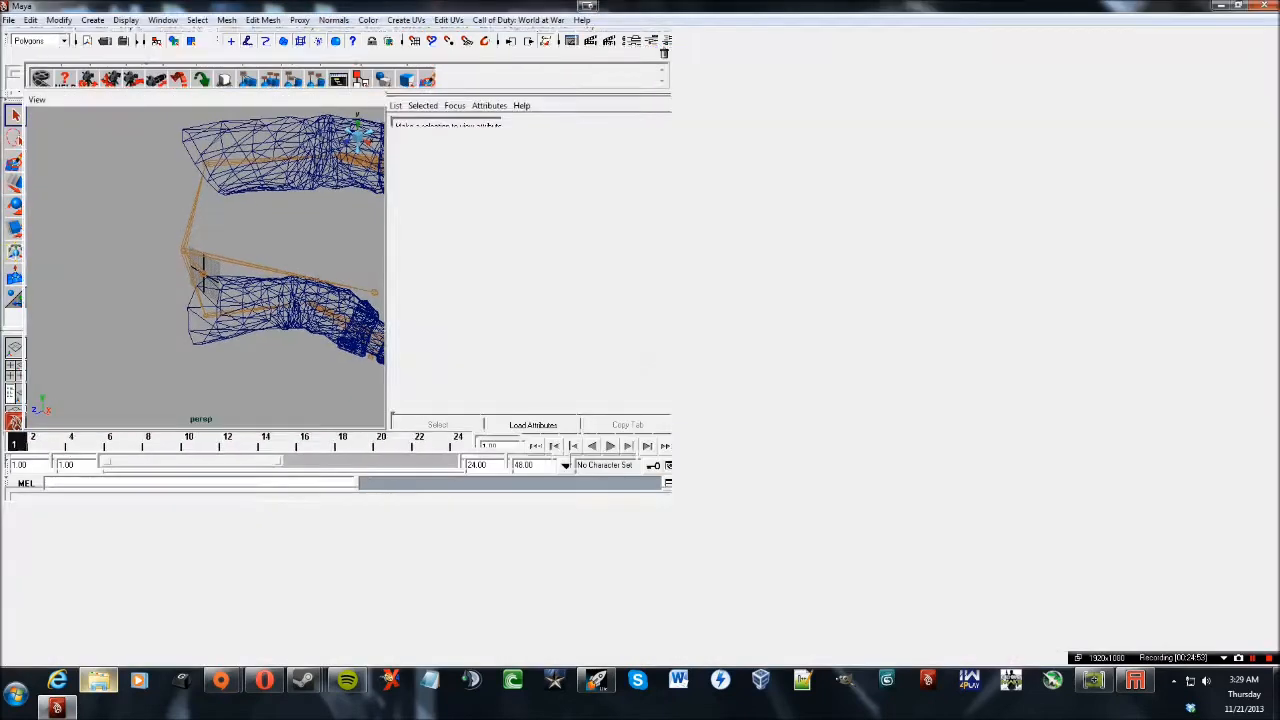
{"action": "scroll", "coordinate": [510, 350], "scroll_direction": "down", "scroll_amount": 5}
{"action": "left_click_drag", "start_coordinate": [560, 380], "coordinate": [450, 300], "text": "alt"}
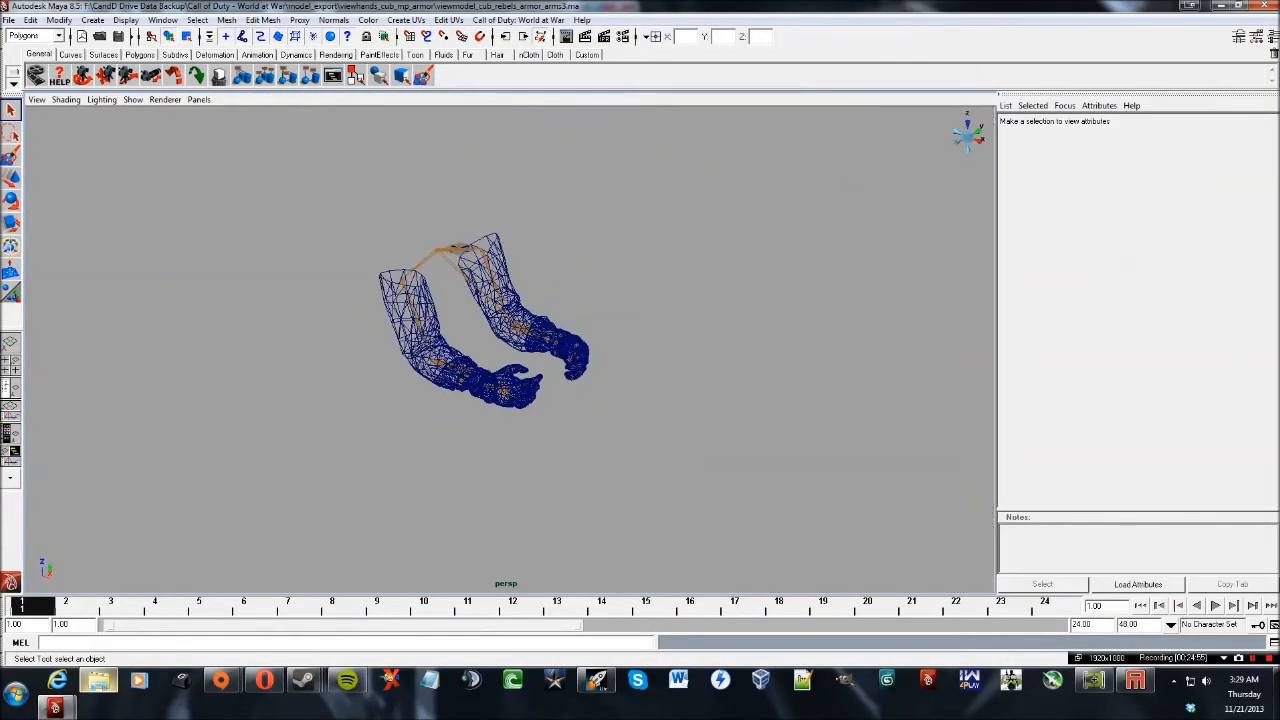
{"action": "key", "text": "6"}
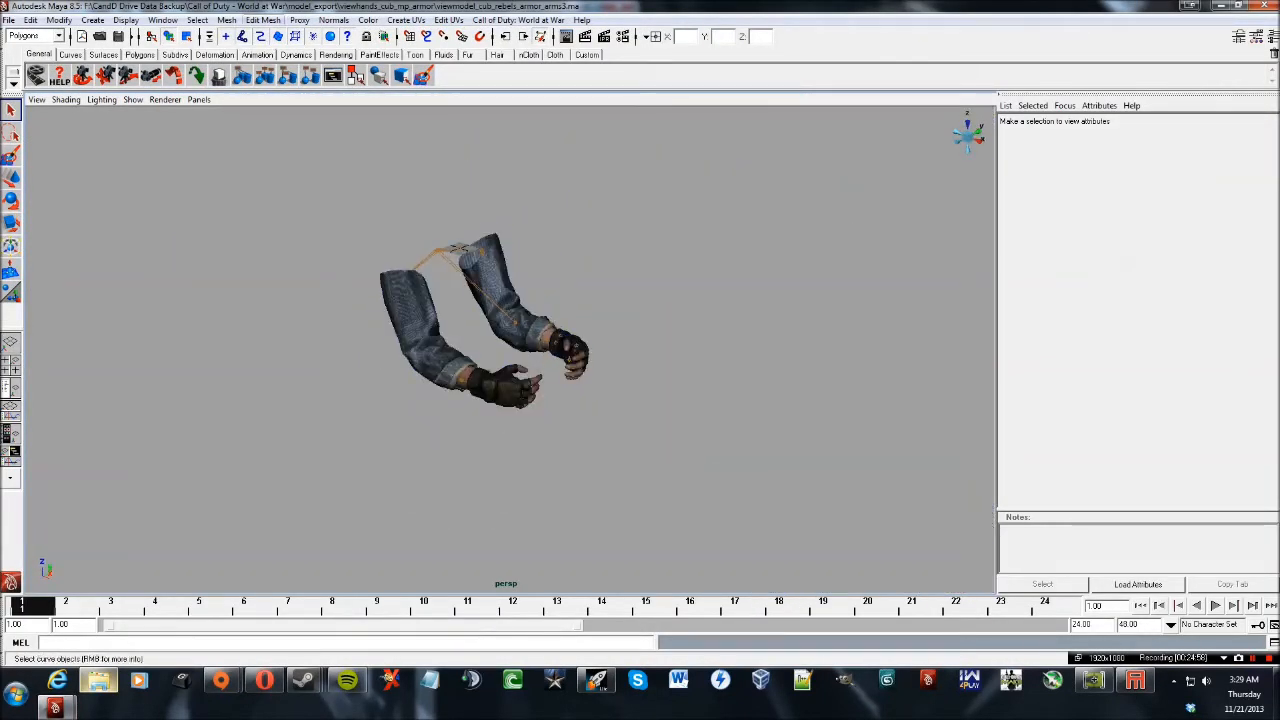
Open the Hypershade and show the file texture attributes of the mtl_viewmodel_cub_rebels_armor material.
{"action": "left_click", "coordinate": [162, 20]}
{"action": "mouse_move", "coordinate": [190, 52]}
{"action": "left_click", "coordinate": [316, 84]}
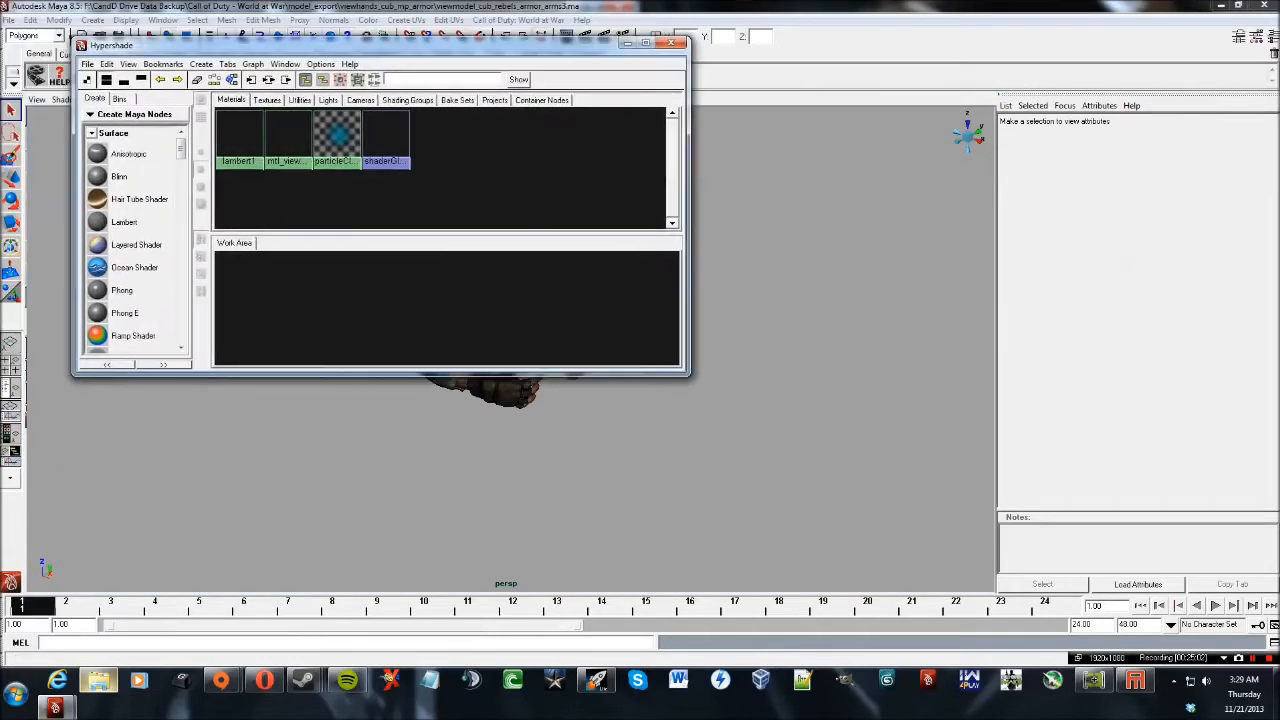
{"action": "left_click", "coordinate": [288, 138]}
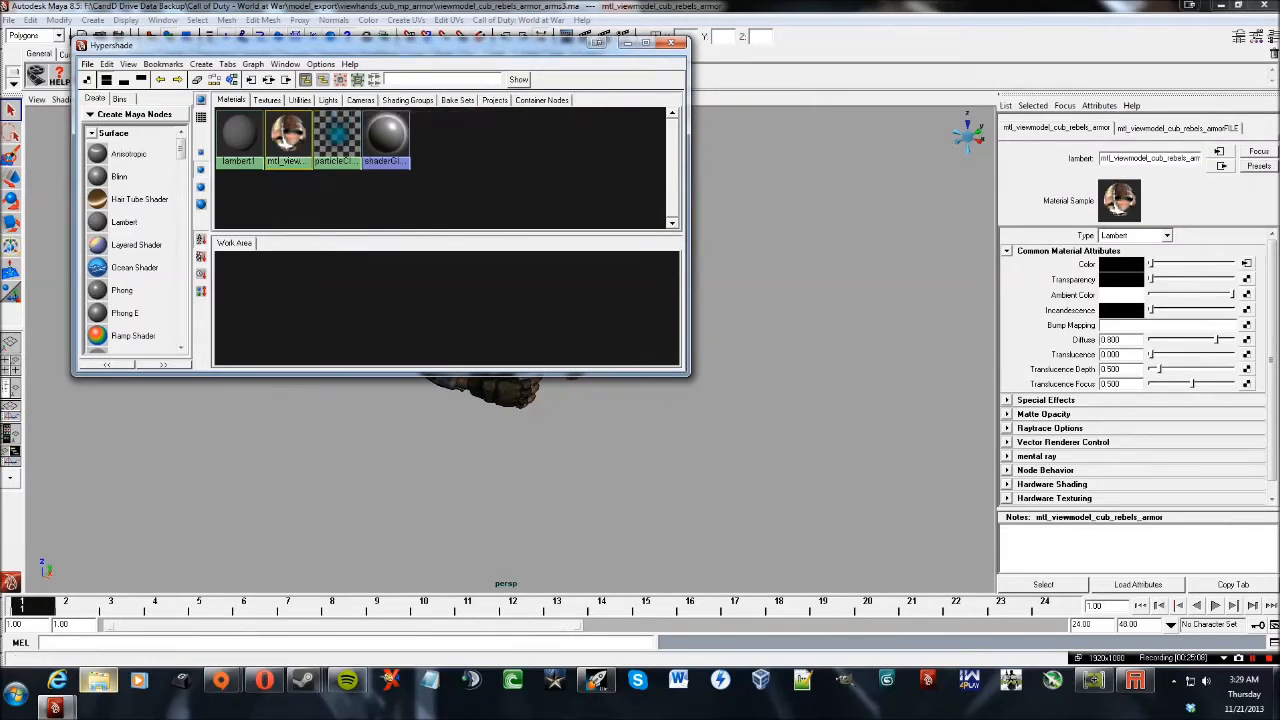
{"action": "left_click", "coordinate": [1178, 128]}
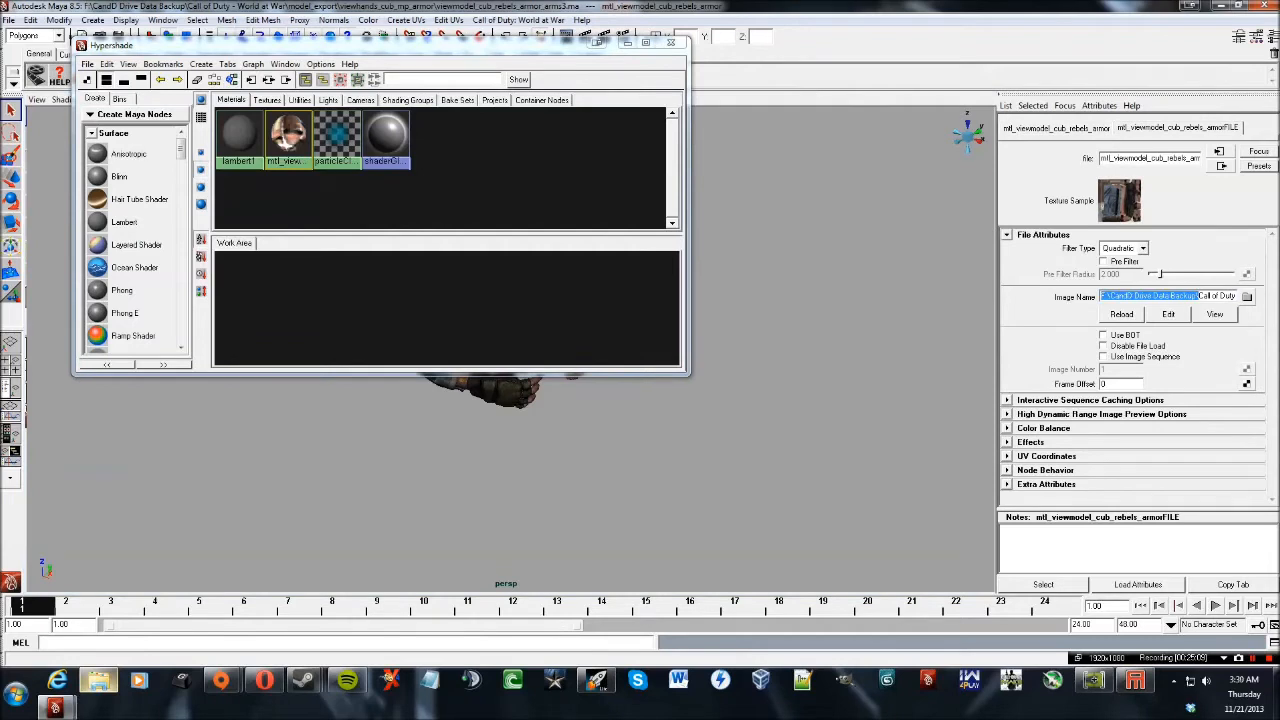
Read the texture's image path through to its end to identify the color map file name.
{"action": "key", "text": "Right"}
{"action": "key", "text": "Right"}
{"action": "key", "text": "Right"}
{"action": "key", "text": "Right"}
{"action": "key", "text": "Right"}
{"action": "key", "text": "Right"}
{"action": "key", "text": "Right"}
{"action": "key", "text": "Right"}
{"action": "key", "text": "Right"}
{"action": "key", "text": "Right"}
{"action": "key", "text": "Right"}
{"action": "key", "text": "Right"}
{"action": "key", "text": "Right"}
{"action": "key", "text": "Right"}
{"action": "key", "text": "Right"}
{"action": "key", "text": "Right"}
{"action": "key", "text": "Right"}
{"action": "key", "text": "Right"}
{"action": "key", "text": "Right"}
{"action": "key", "text": "Right"}
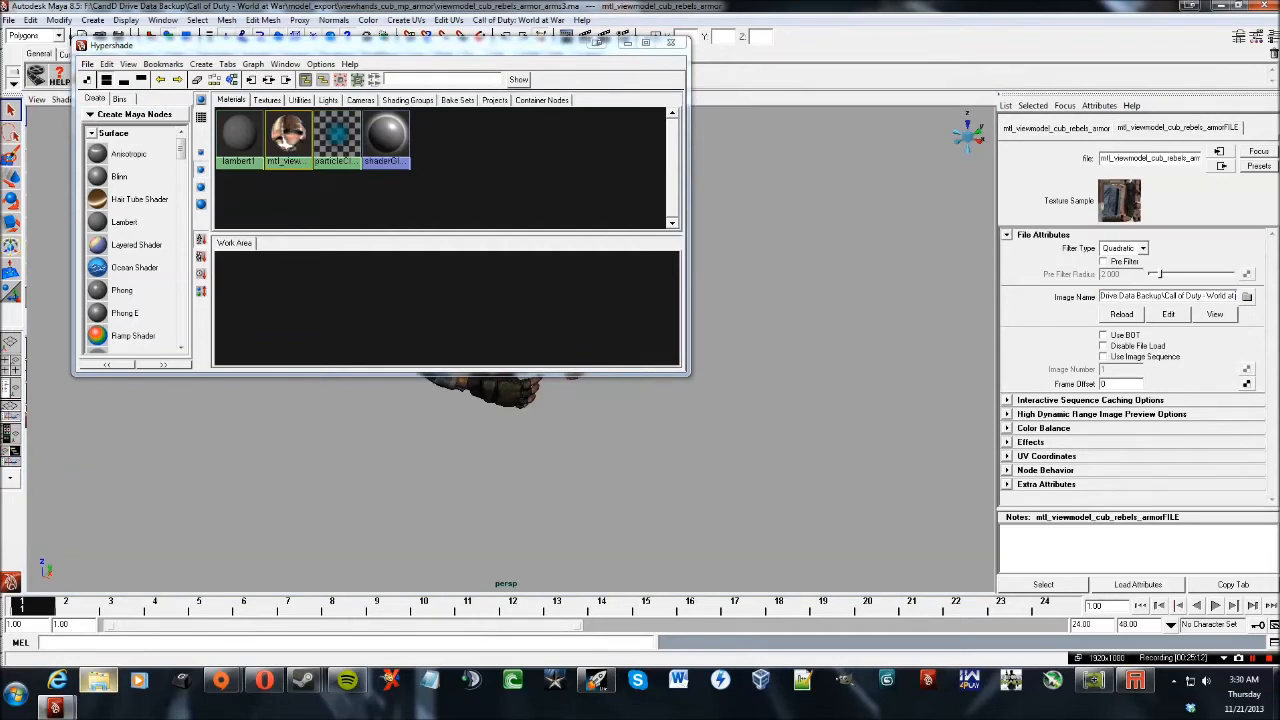
{"action": "key", "text": "Right"}
{"action": "key", "text": "Right"}
{"action": "key", "text": "Right"}
{"action": "key", "text": "Right"}
{"action": "key", "text": "Right"}
{"action": "key", "text": "Right"}
{"action": "key", "text": "Right"}
{"action": "key", "text": "Right"}
{"action": "key", "text": "Right"}
{"action": "key", "text": "Right"}
{"action": "key", "text": "Right"}
{"action": "key", "text": "Right"}
{"action": "key", "text": "Right"}
{"action": "key", "text": "Right"}
{"action": "key", "text": "Right"}
{"action": "key", "text": "Right"}
{"action": "key", "text": "Right"}
{"action": "key", "text": "Right"}
{"action": "key", "text": "Right"}
{"action": "key", "text": "Right"}
{"action": "key", "text": "Right"}
{"action": "key", "text": "Right"}
{"action": "key", "text": "Right"}
{"action": "key", "text": "Right"}
{"action": "key", "text": "Right"}
{"action": "key", "text": "Right"}
{"action": "key", "text": "Right"}
{"action": "key", "text": "Right"}
{"action": "key", "text": "Right"}
{"action": "key", "text": "Right"}
{"action": "key", "text": "Right"}
{"action": "key", "text": "Right"}
{"action": "key", "text": "Right"}
{"action": "key", "text": "Right"}
{"action": "key", "text": "Right"}
{"action": "key", "text": "Right"}
{"action": "key", "text": "Right"}
{"action": "key", "text": "Right"}
{"action": "key", "text": "Right"}
{"action": "key", "text": "Right"}
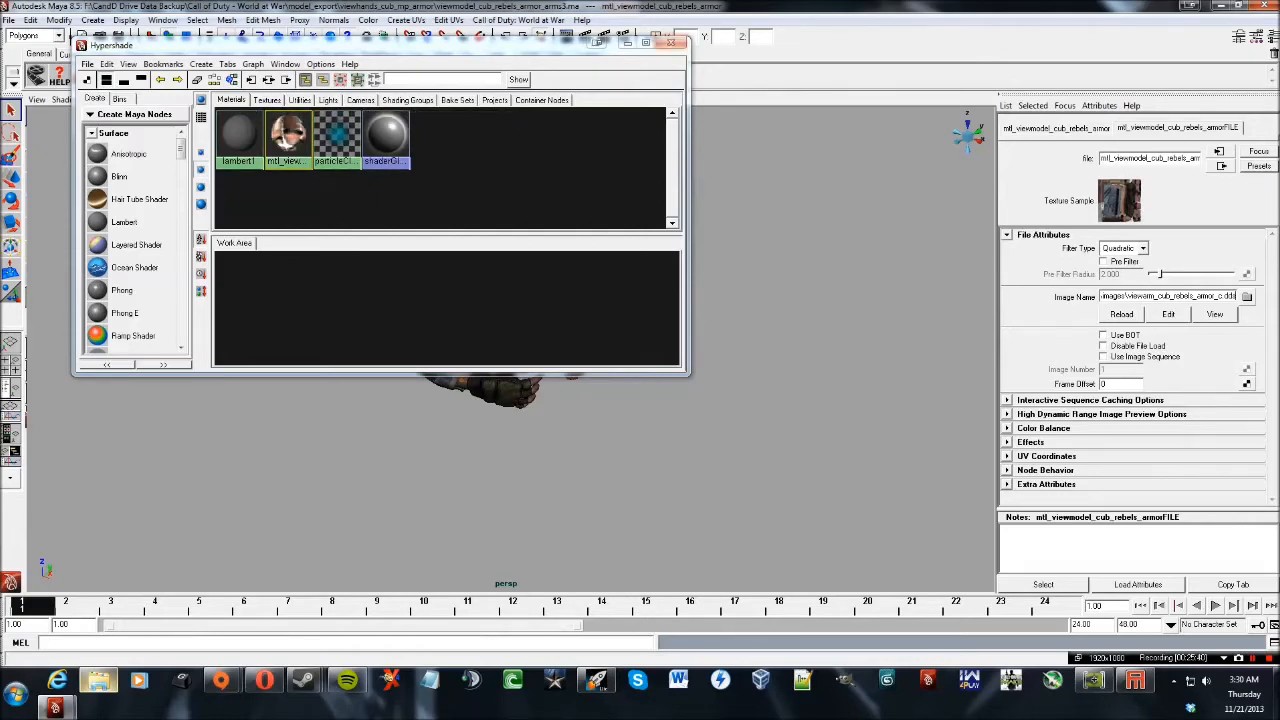
Close the Hypershade, highlight the image file name, and close Maya to return to Asset Manager.
{"action": "left_click", "coordinate": [670, 42]}
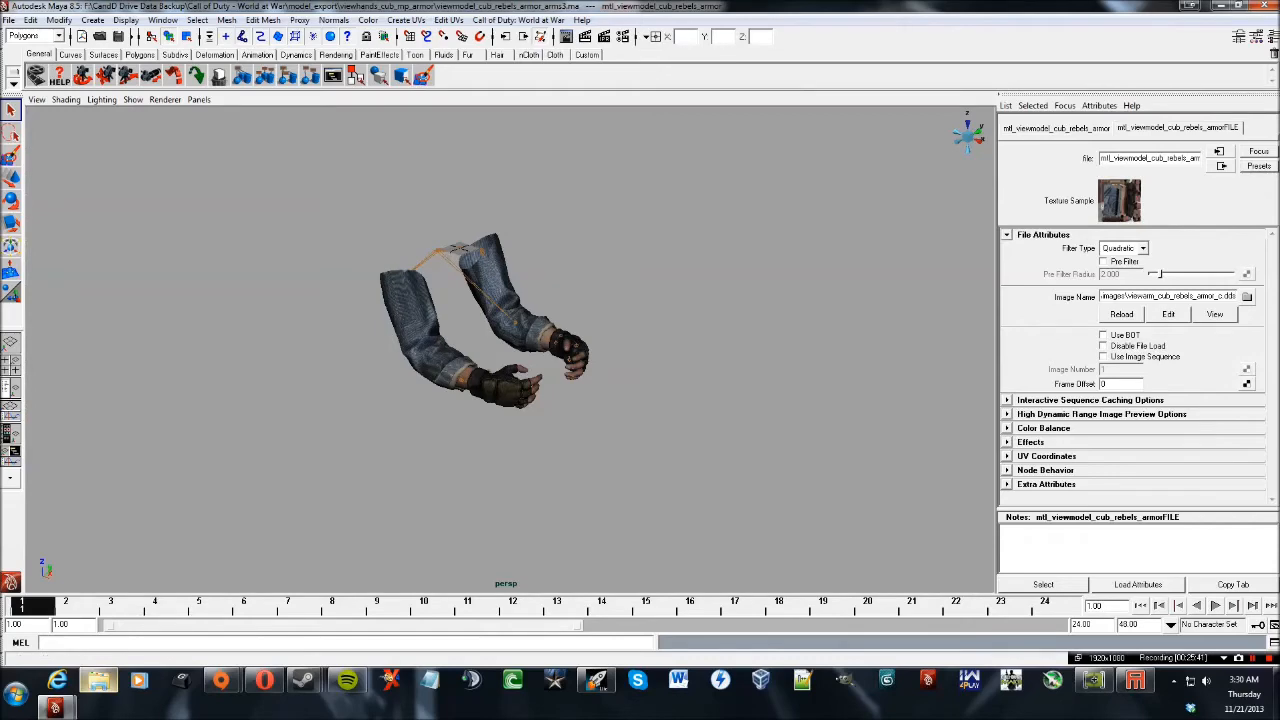
{"action": "left_click_drag", "start_coordinate": [1127, 296], "coordinate": [1236, 296]}
{"action": "left_click", "coordinate": [1204, 296]}
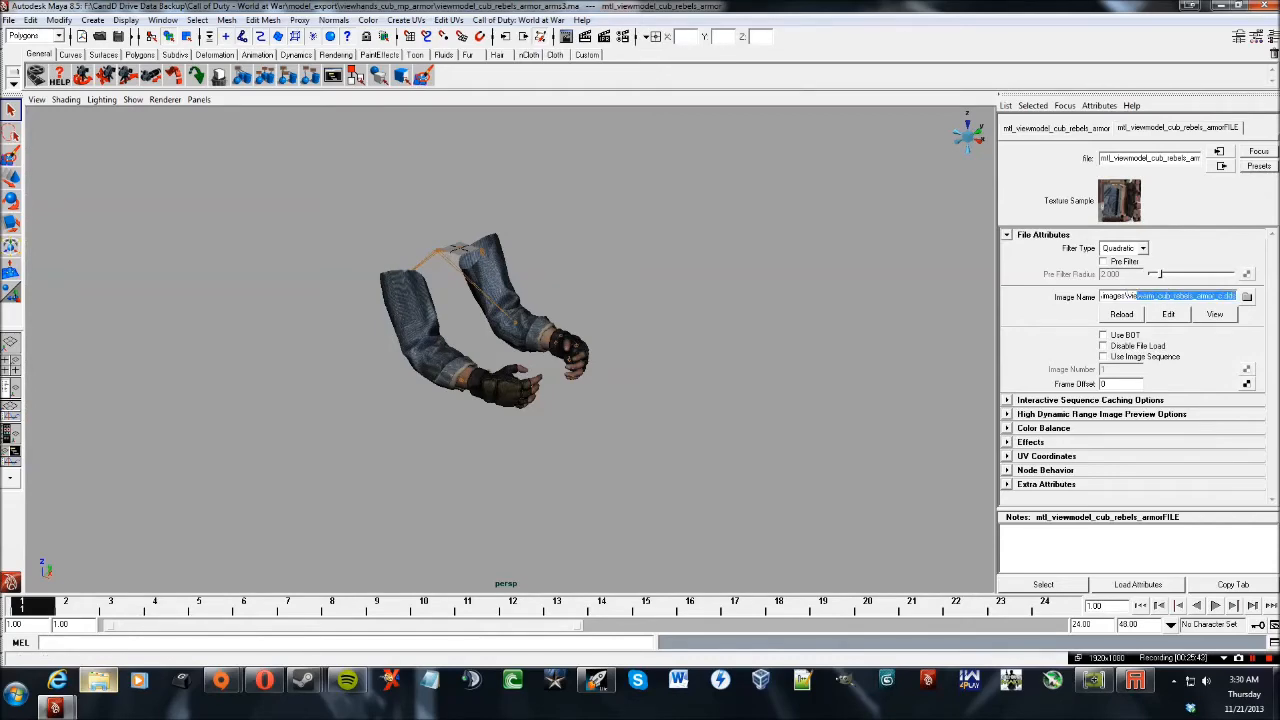
{"action": "left_click", "coordinate": [1266, 5]}
{"action": "left_click", "coordinate": [807, 320]}
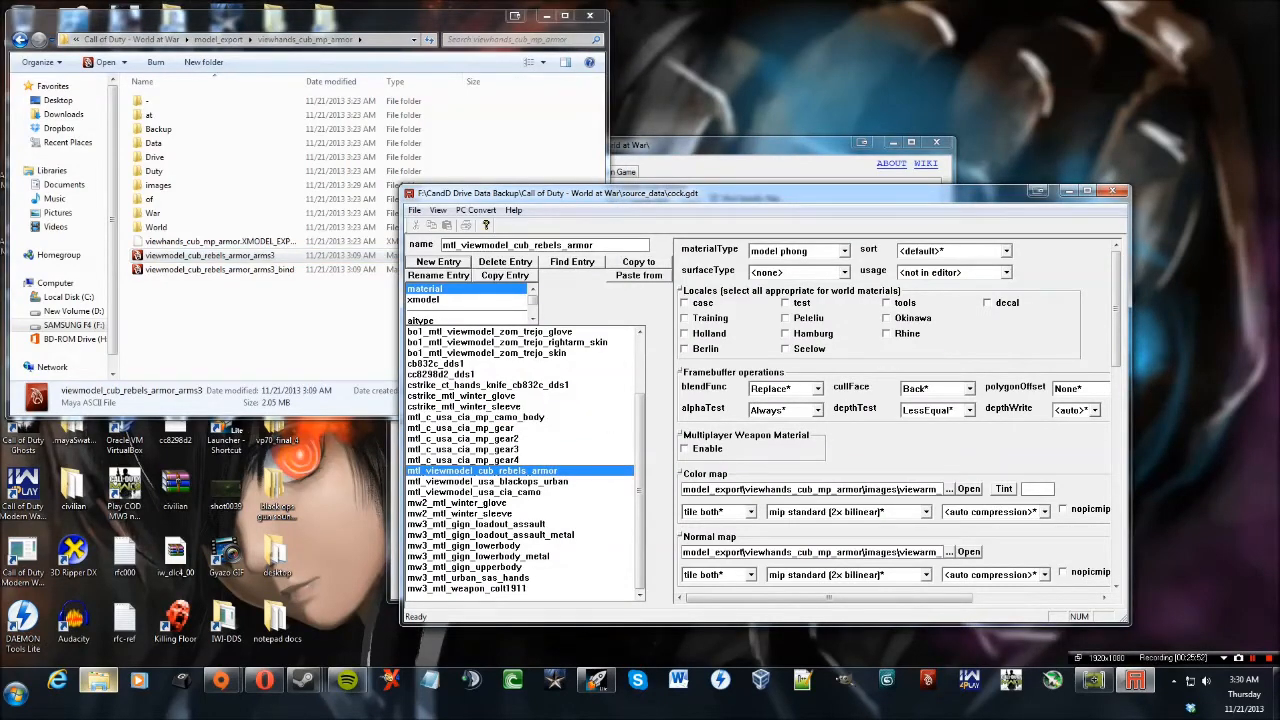
Assign viewarm_cub_rebels_armor_c as the color map and viewarm_cub_rebels_armor_n as the normal map of mtl_viewmodel_cub_rebels_armor.
{"action": "left_click", "coordinate": [949, 490]}
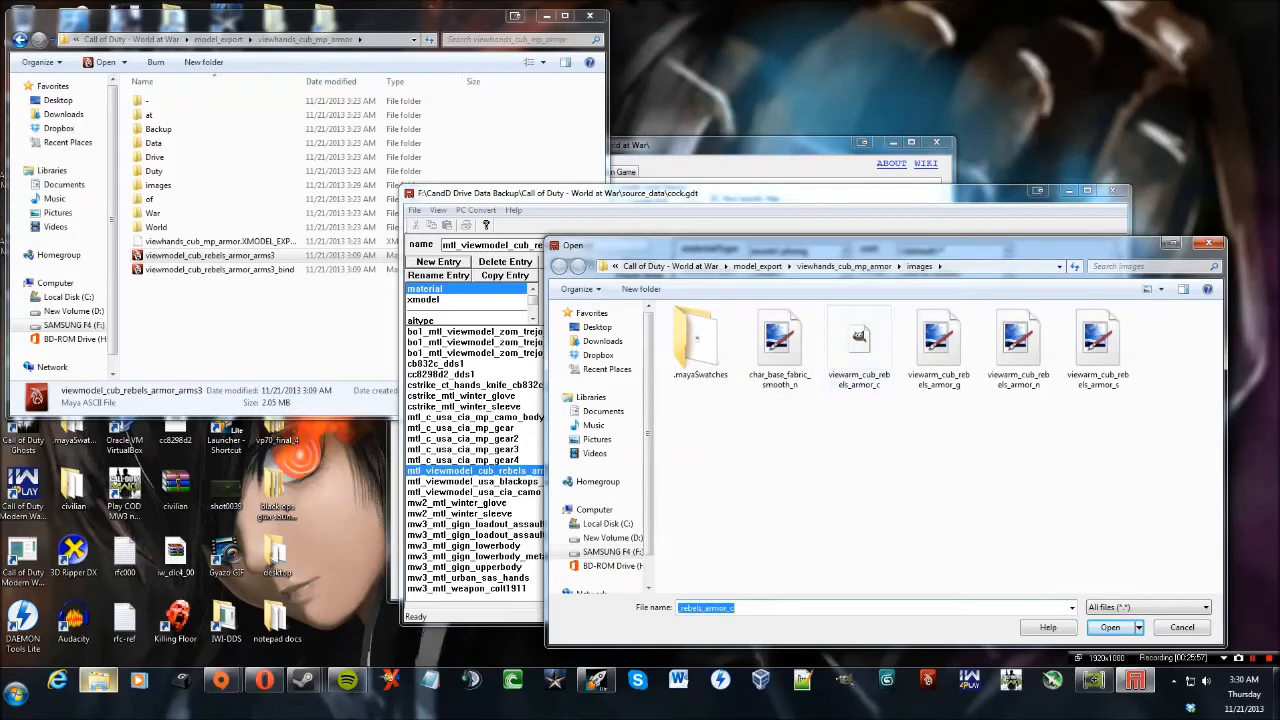
{"action": "left_click", "coordinate": [859, 348]}
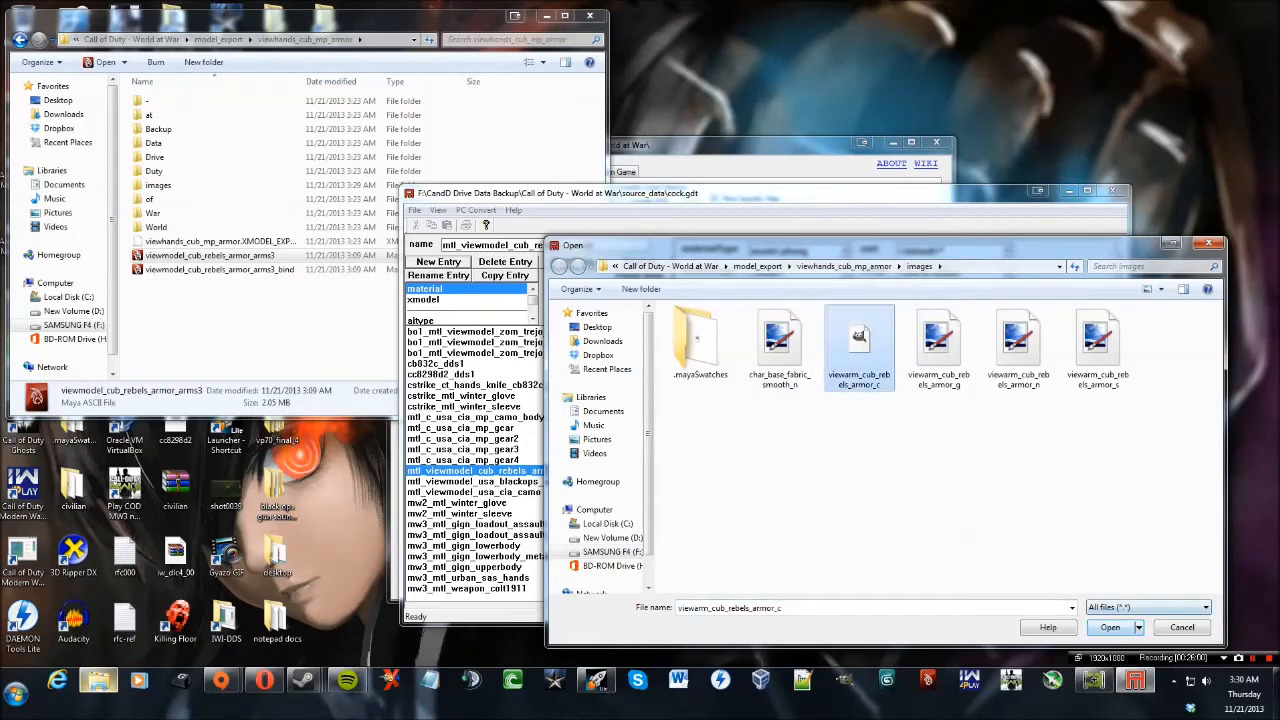
{"action": "left_click", "coordinate": [1110, 628]}
{"action": "left_click", "coordinate": [948, 551]}
{"action": "left_click", "coordinate": [1018, 348]}
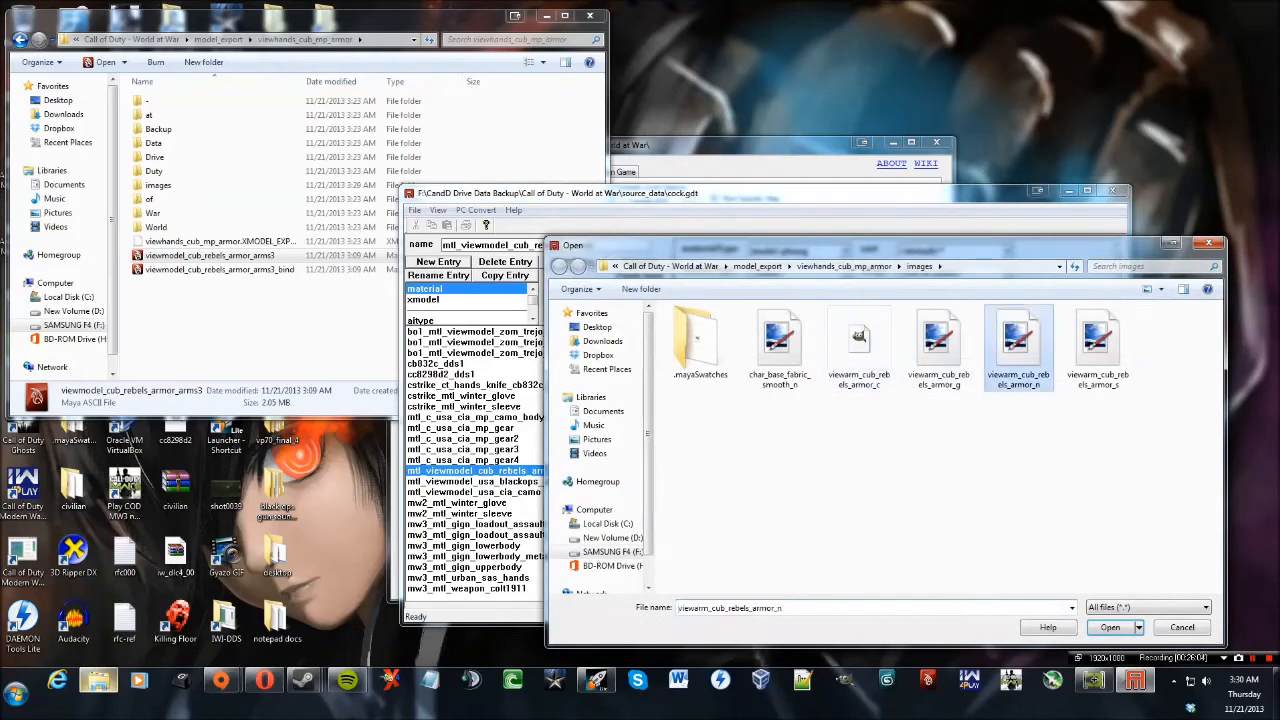
{"action": "left_click", "coordinate": [1110, 627]}
Convert only the current mtl_viewmodel_cub_rebels_armor material and dismiss the conversion console.
{"action": "left_click_drag", "start_coordinate": [1116, 310], "coordinate": [1116, 378]}
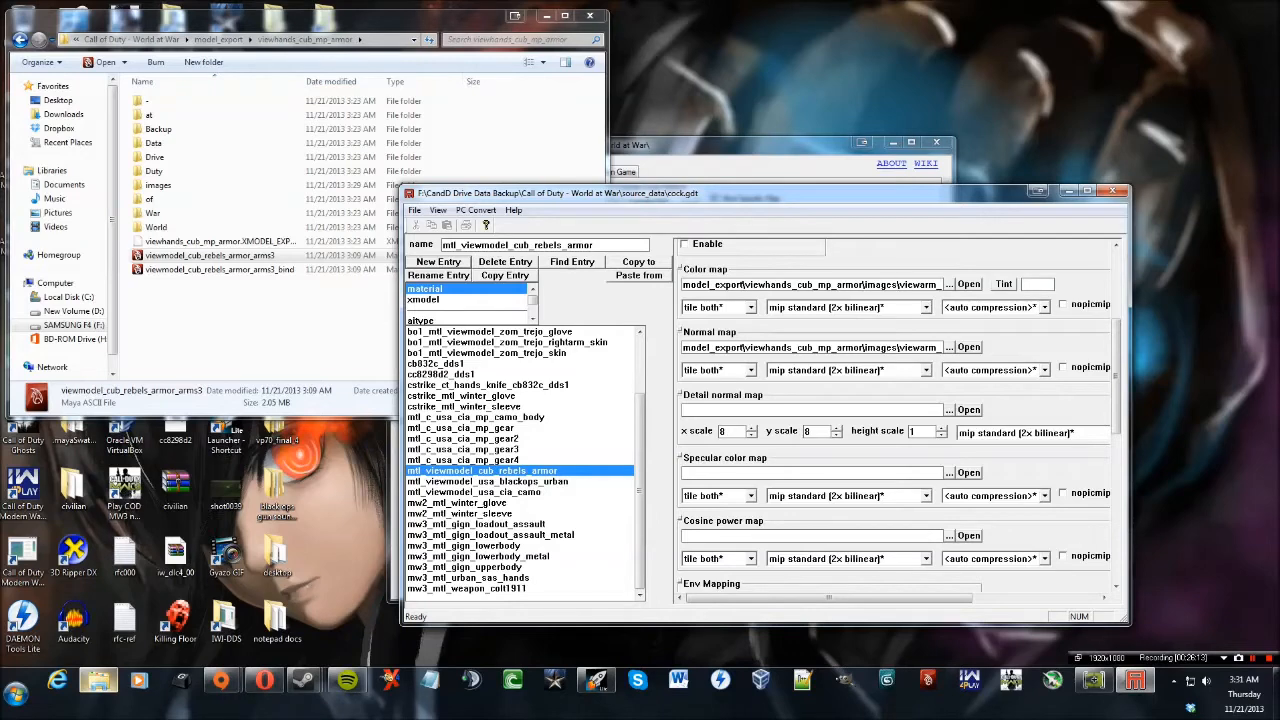
{"action": "left_click_drag", "start_coordinate": [780, 193], "coordinate": [640, 203]}
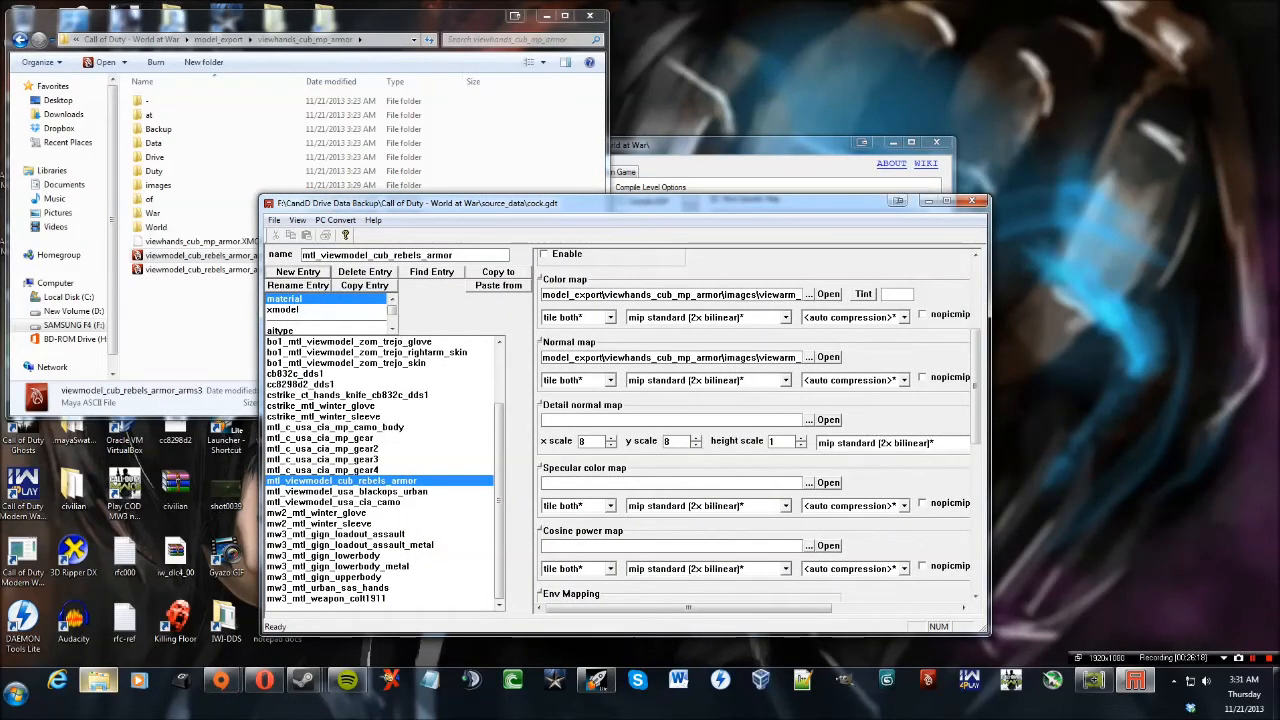
{"action": "left_click", "coordinate": [335, 220]}
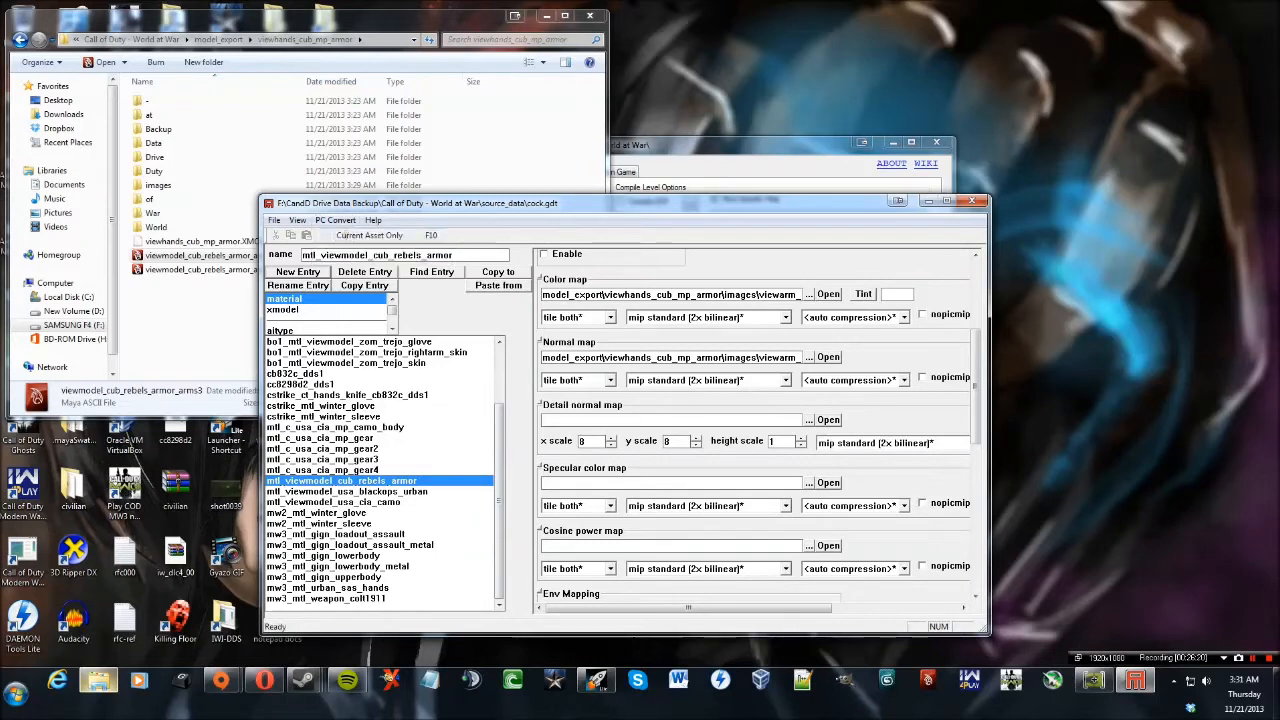
{"action": "left_click", "coordinate": [368, 235]}
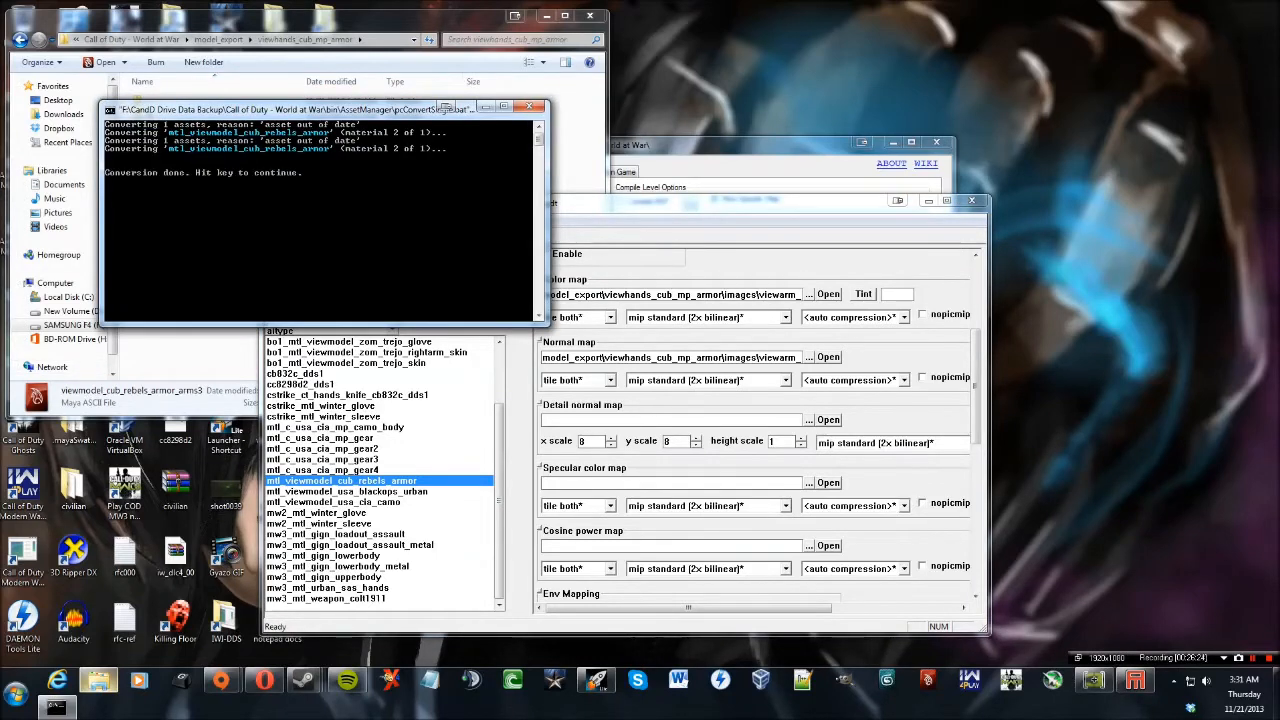
{"action": "key", "text": "Return"}
List the xmodel assets, locate the exported viewhands model in its folder, and set the viewhands_cub_mp_armor entry's type to viewhands.
{"action": "left_click", "coordinate": [284, 310]}
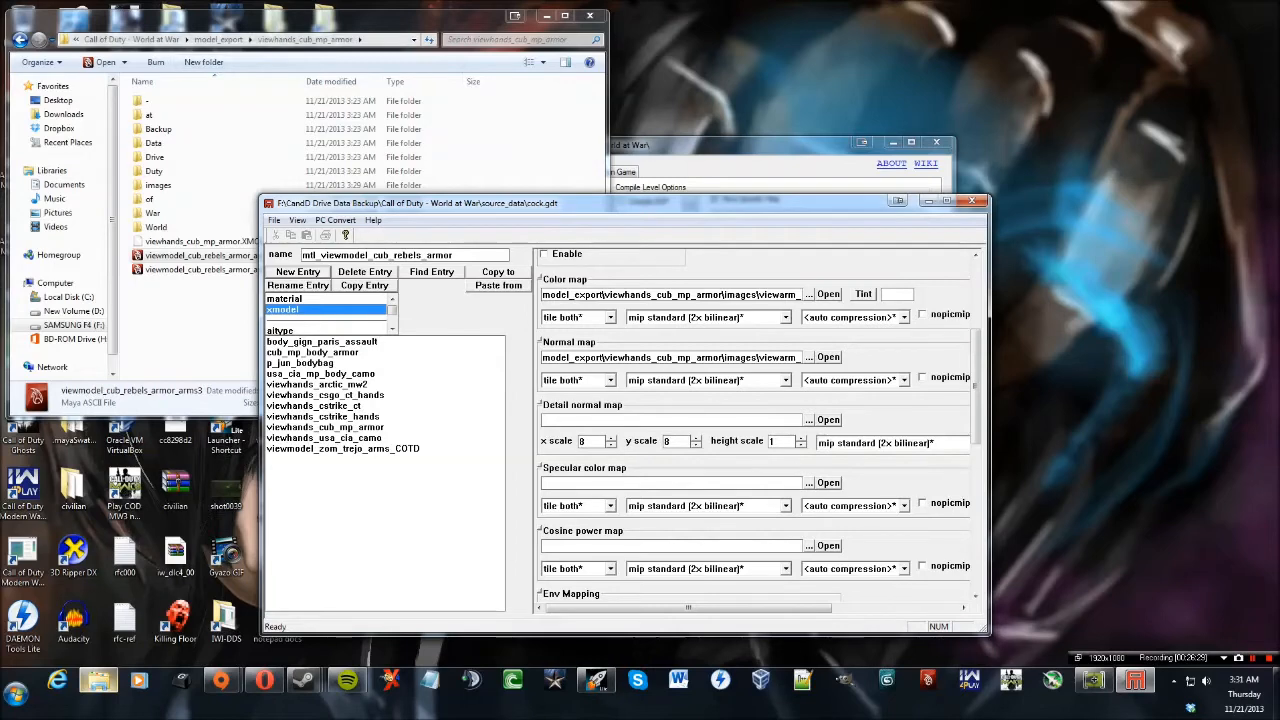
{"action": "left_click", "coordinate": [218, 39]}
{"action": "double_click", "coordinate": [218, 228]}
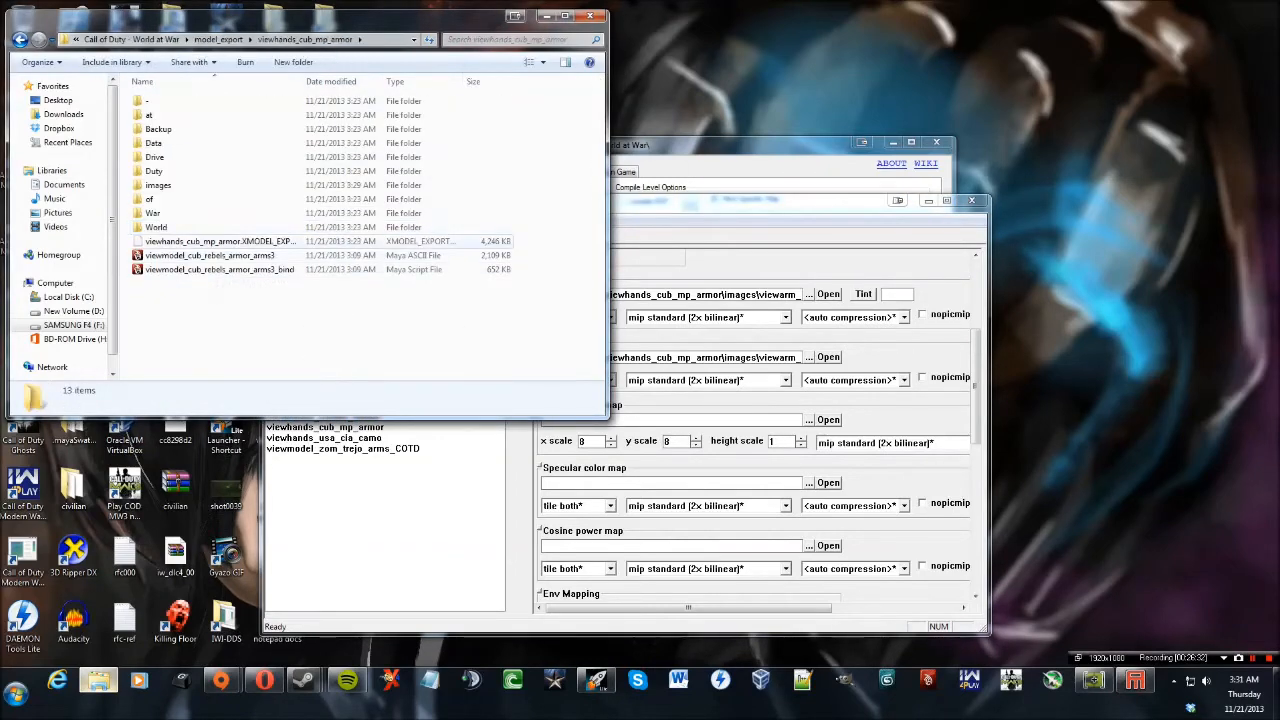
{"action": "left_click", "coordinate": [216, 242]}
{"action": "key", "text": "alt+Tab"}
{"action": "left_click", "coordinate": [325, 427]}
{"action": "left_click", "coordinate": [690, 261]}
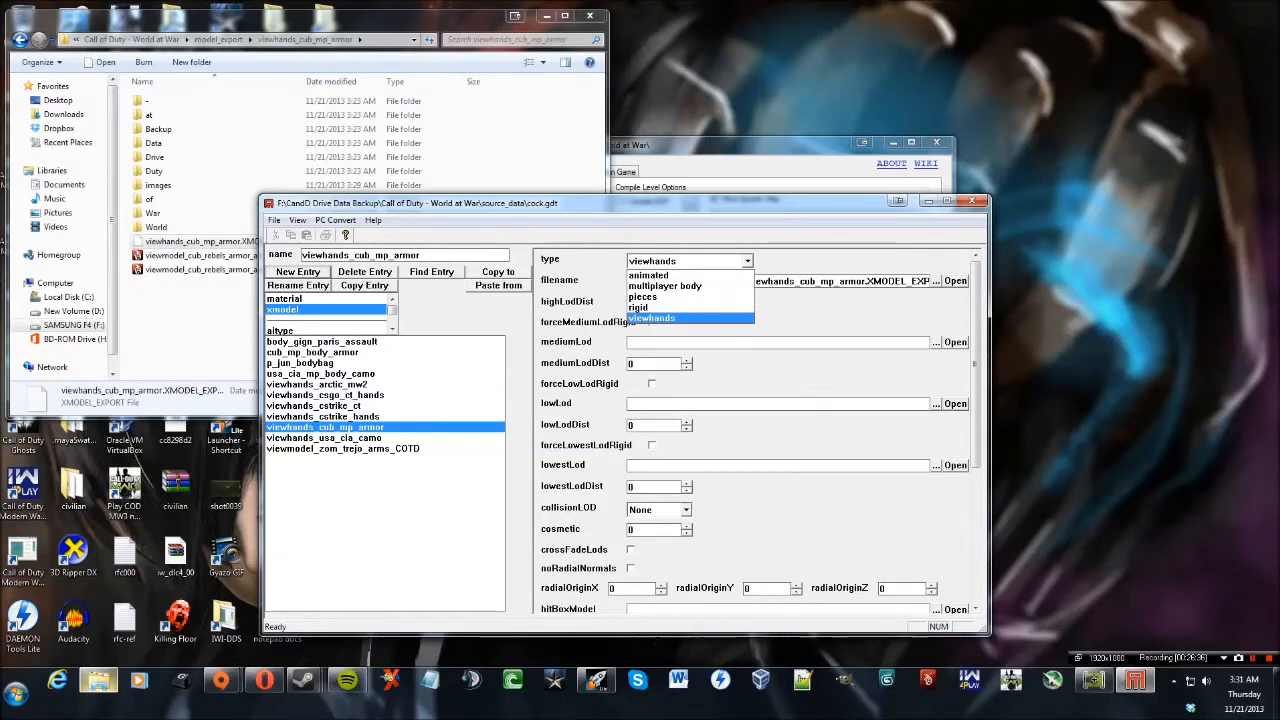
{"action": "left_click", "coordinate": [651, 318]}
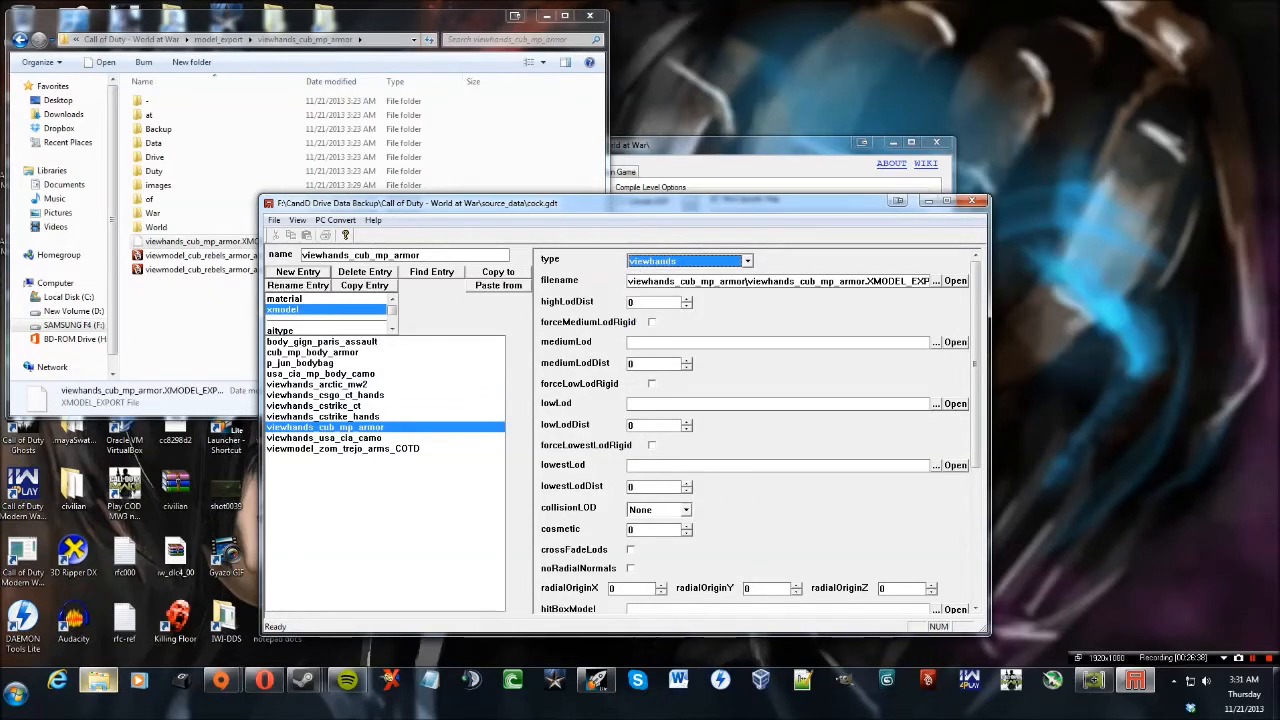
Reselect viewhands as the entry's type and choose viewhands_cub_mp_armor.XMODEL_EXPORT as its model file.
{"action": "left_click_drag", "start_coordinate": [640, 203], "coordinate": [675, 166]}
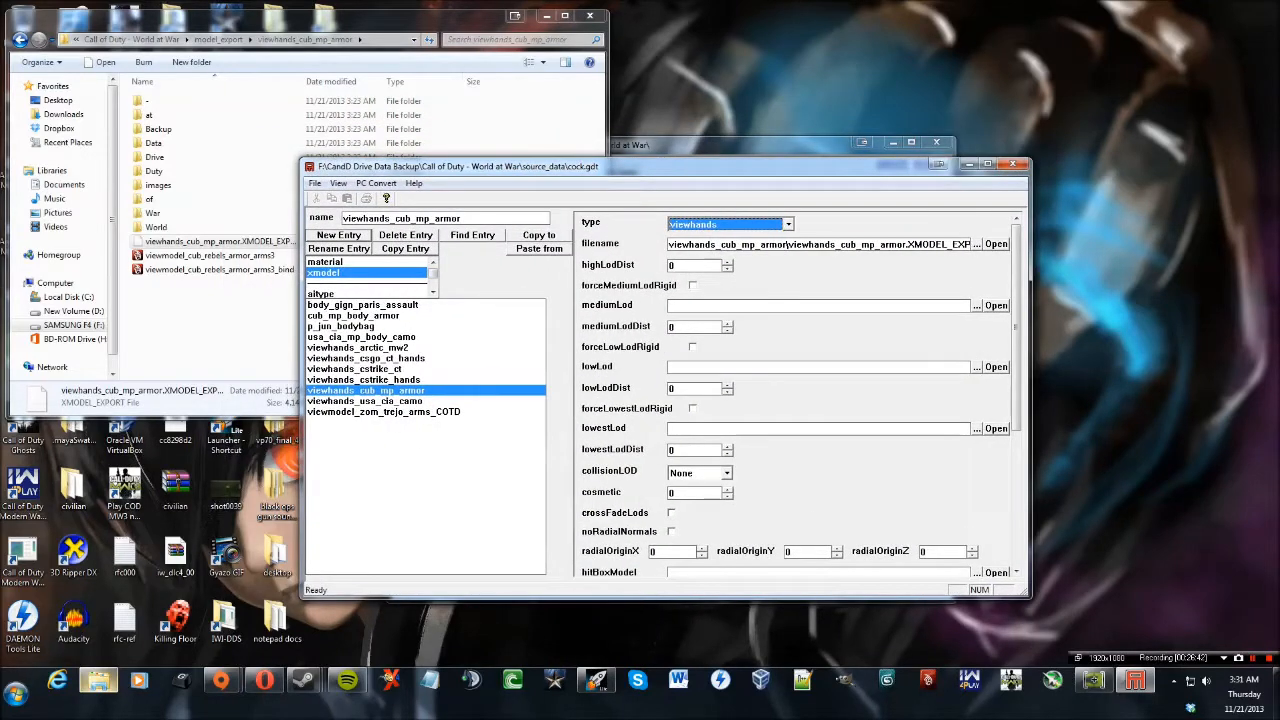
{"action": "left_click", "coordinate": [788, 224]}
{"action": "left_click", "coordinate": [710, 282]}
{"action": "left_click", "coordinate": [788, 224]}
{"action": "left_click", "coordinate": [710, 281]}
{"action": "left_click", "coordinate": [977, 245]}
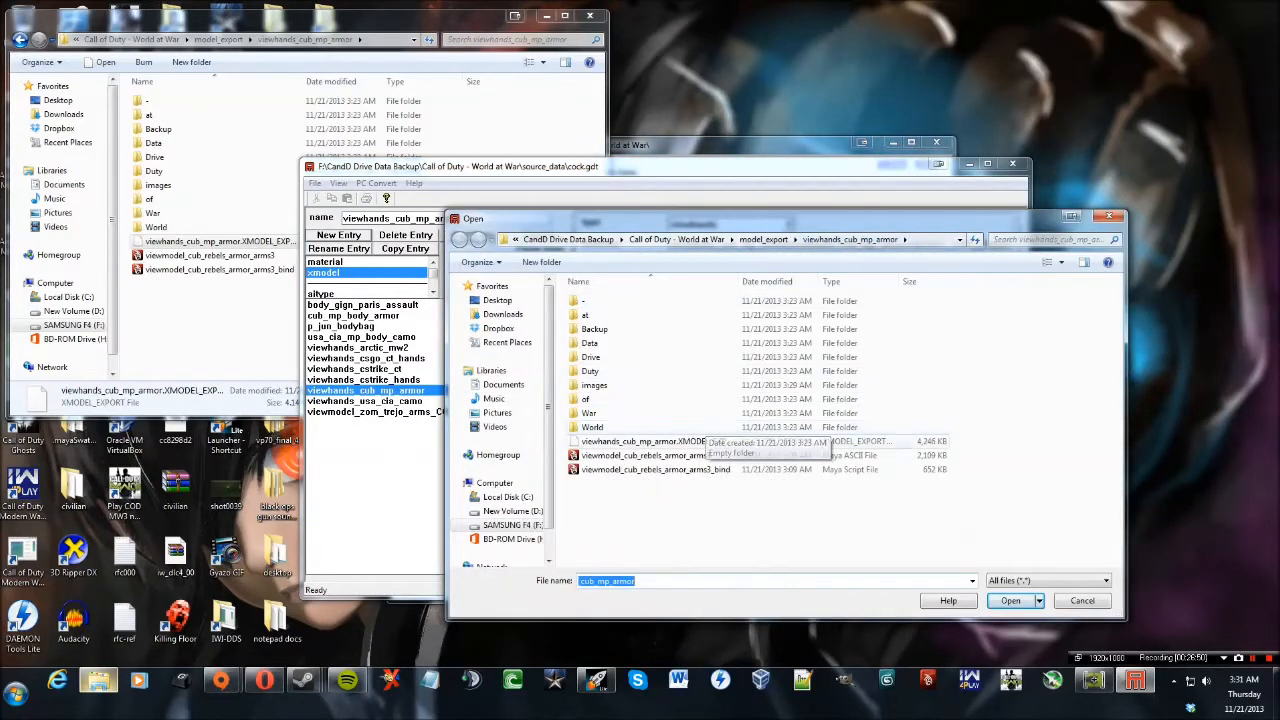
{"action": "left_click", "coordinate": [700, 441]}
{"action": "left_click", "coordinate": [1010, 600]}
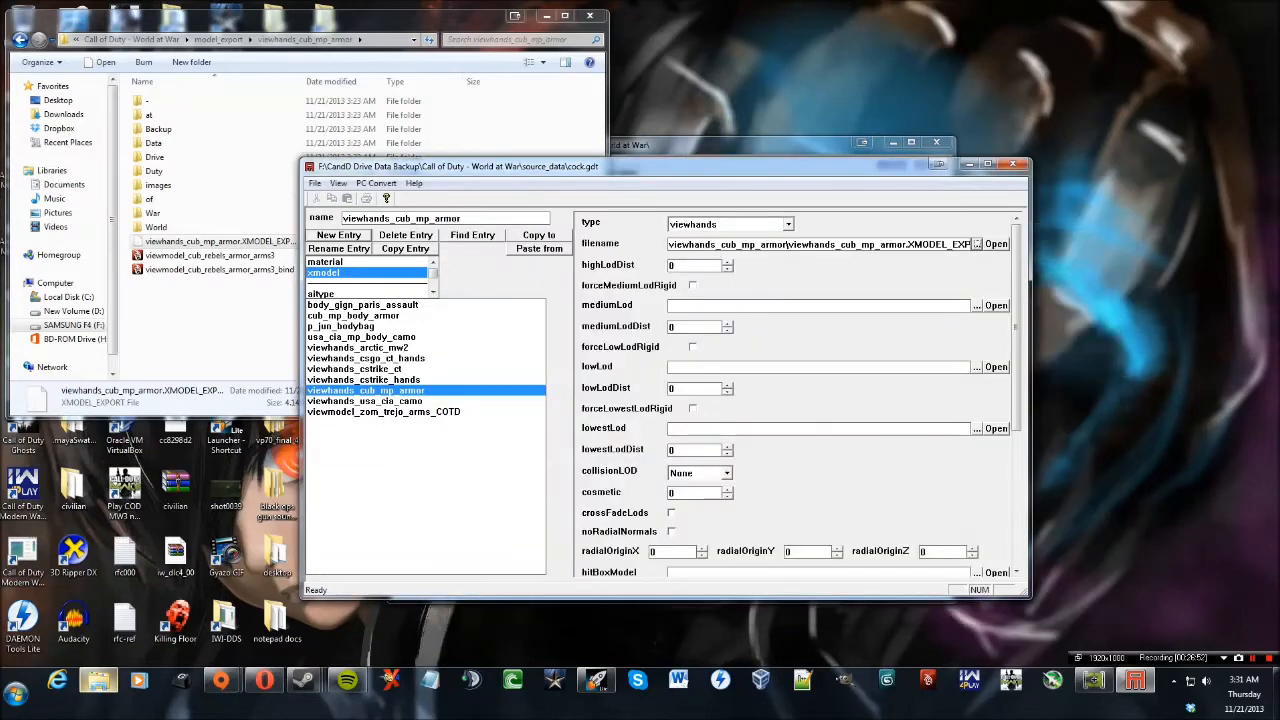
Convert only the current viewhands_cub_mp_armor xmodel and dismiss the conversion console.
{"action": "left_click", "coordinate": [376, 183]}
{"action": "left_click", "coordinate": [400, 197]}
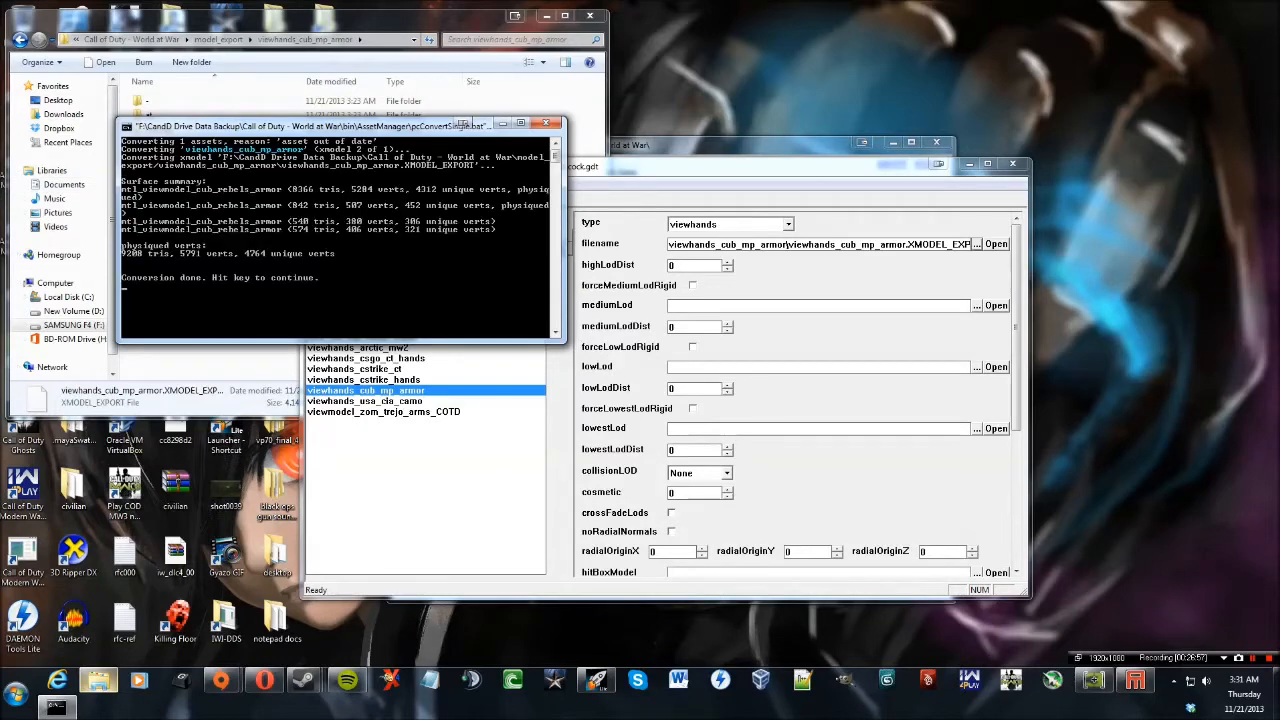
{"action": "key", "text": "Return"}
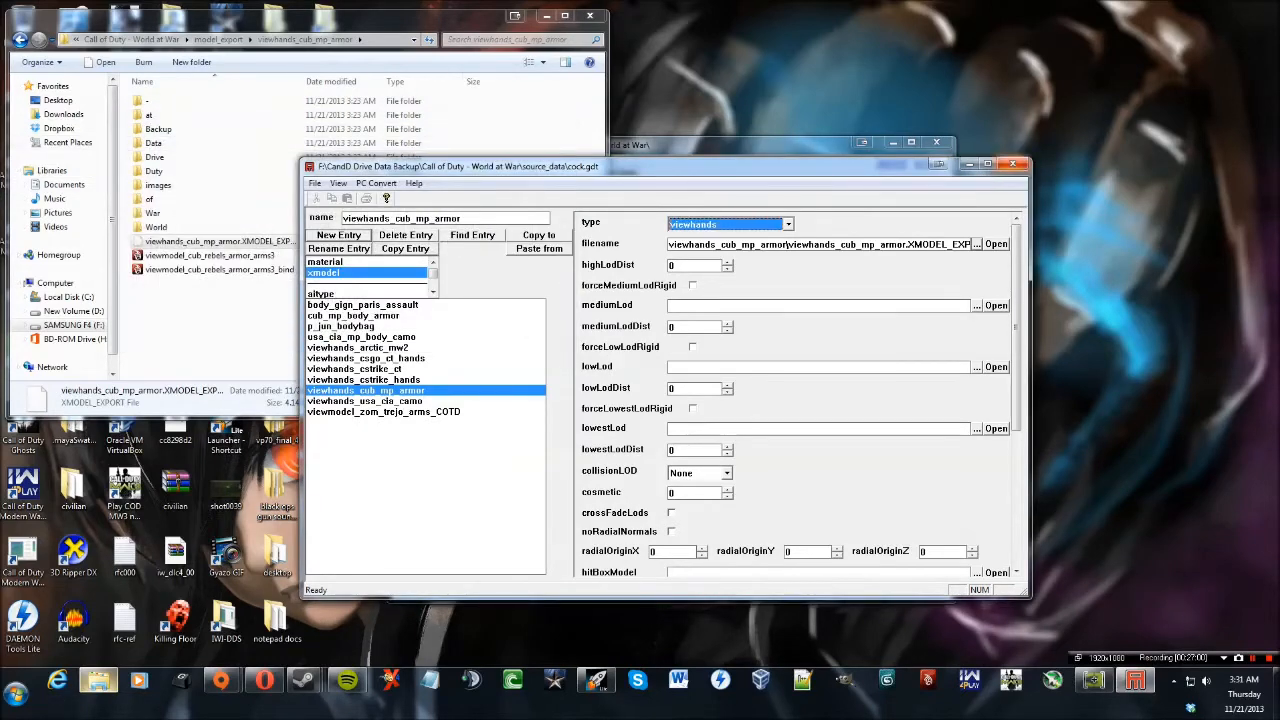
Close Asset Manager and the viewhands_cub_mp_armor folder window, and move the Launcher clear of the desktop icons.
{"action": "left_click", "coordinate": [1013, 163]}
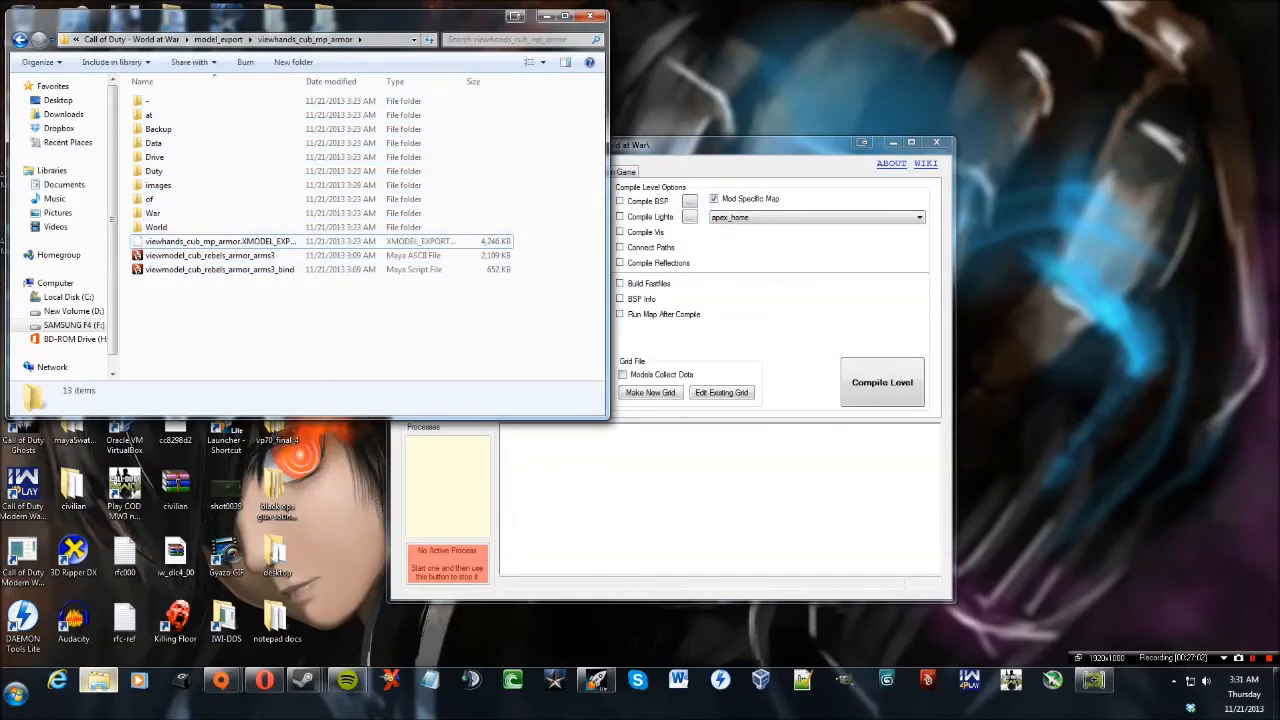
{"action": "left_click", "coordinate": [590, 15]}
{"action": "left_click_drag", "start_coordinate": [622, 145], "coordinate": [606, 22]}
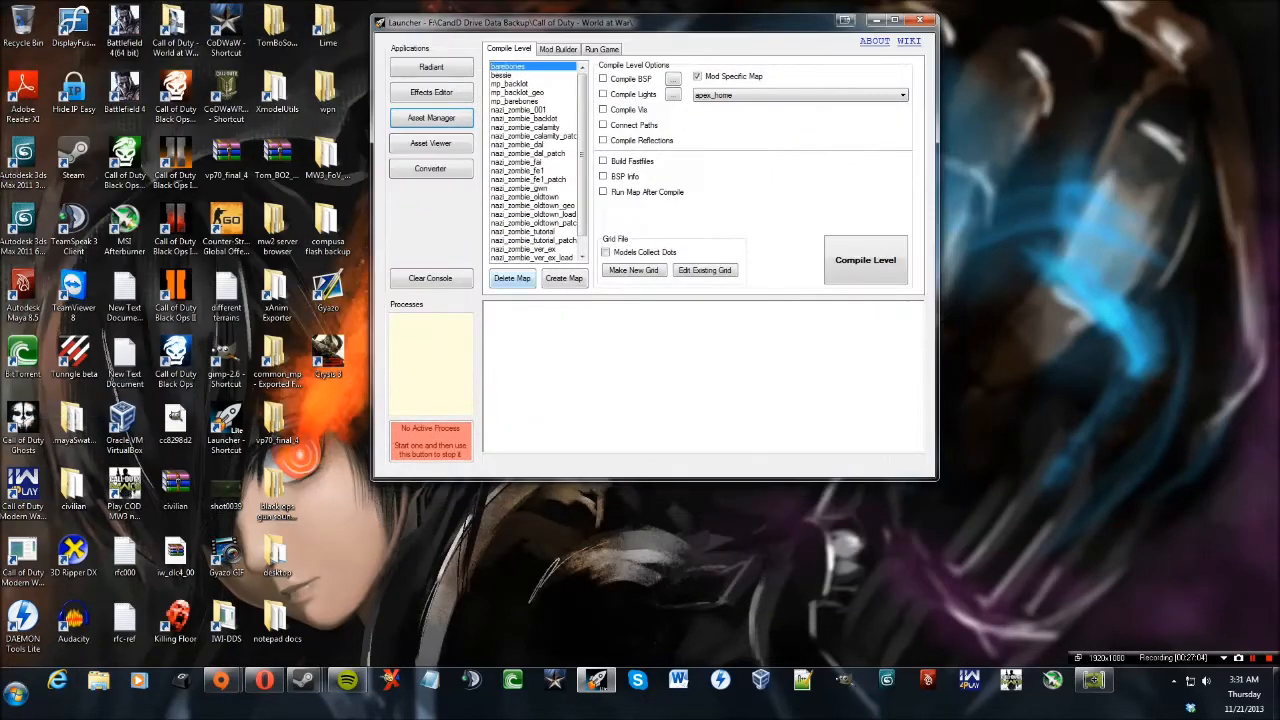
Start Tom Bmx Xmodel Utils from the XmodelUtils desktop folder and set the active game to COD 5 in its general settings.
{"action": "double_click", "coordinate": [277, 92]}
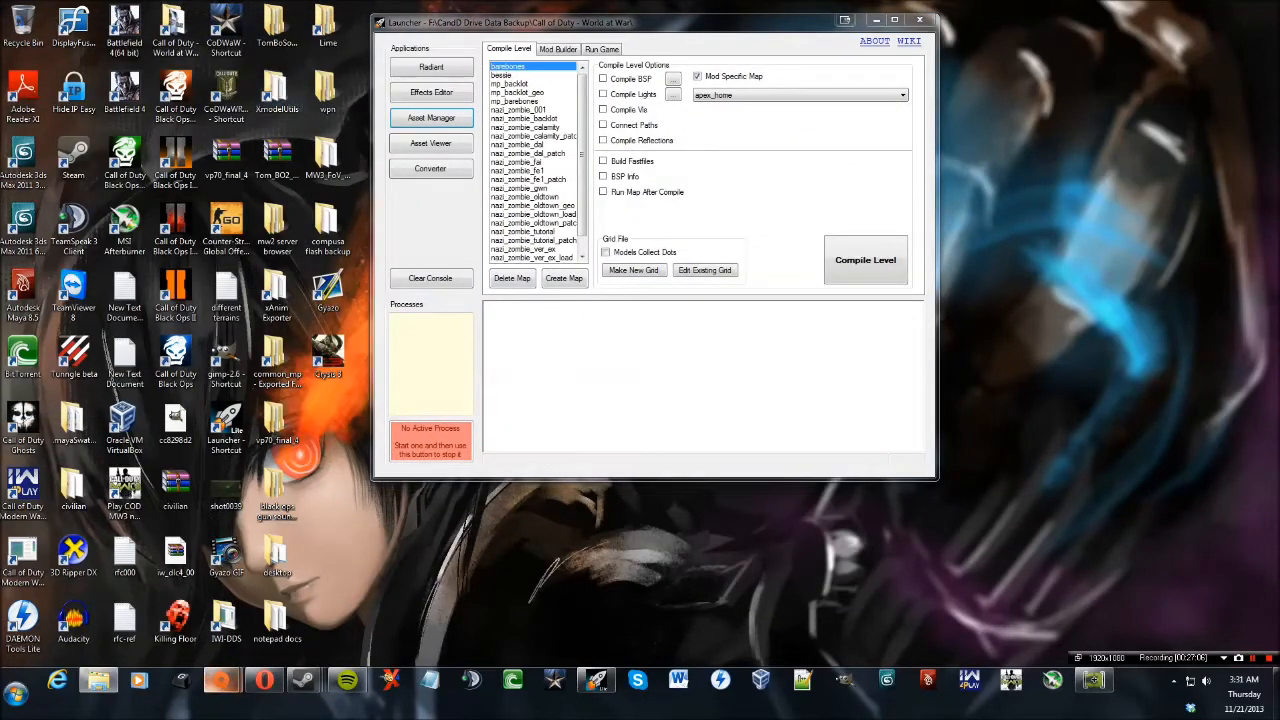
{"action": "double_click", "coordinate": [195, 241]}
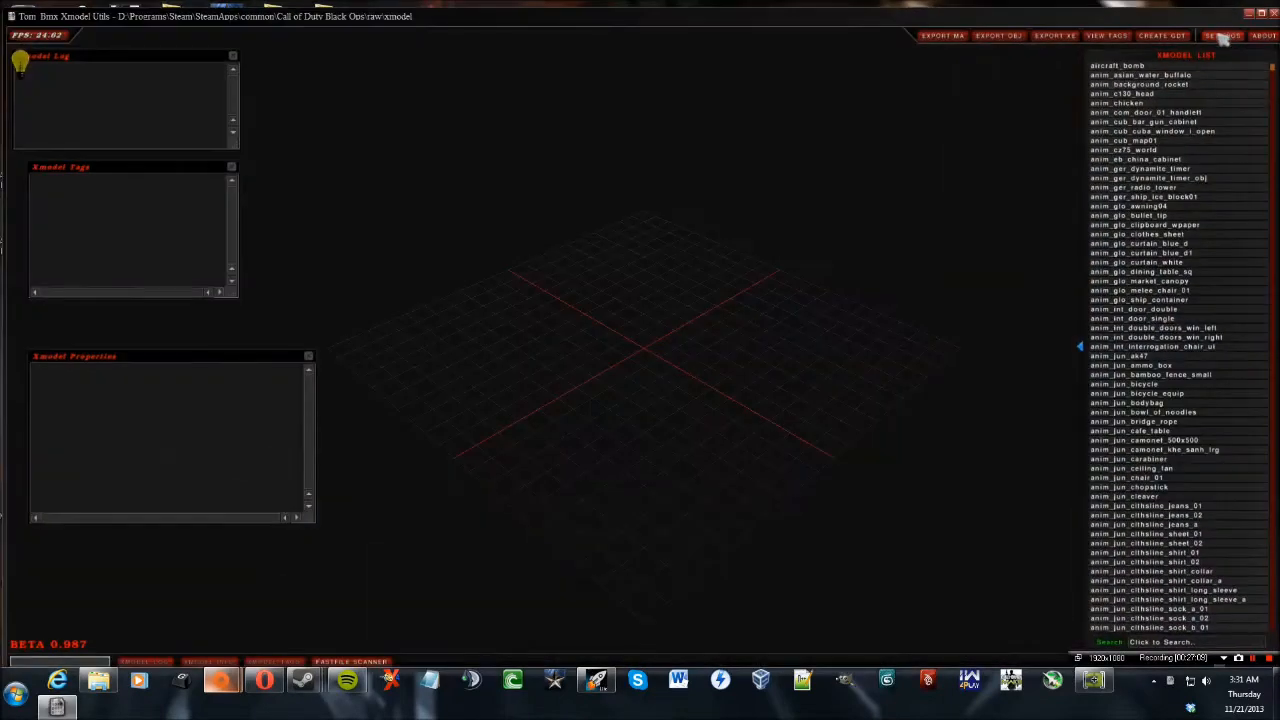
{"action": "left_click", "coordinate": [1224, 38]}
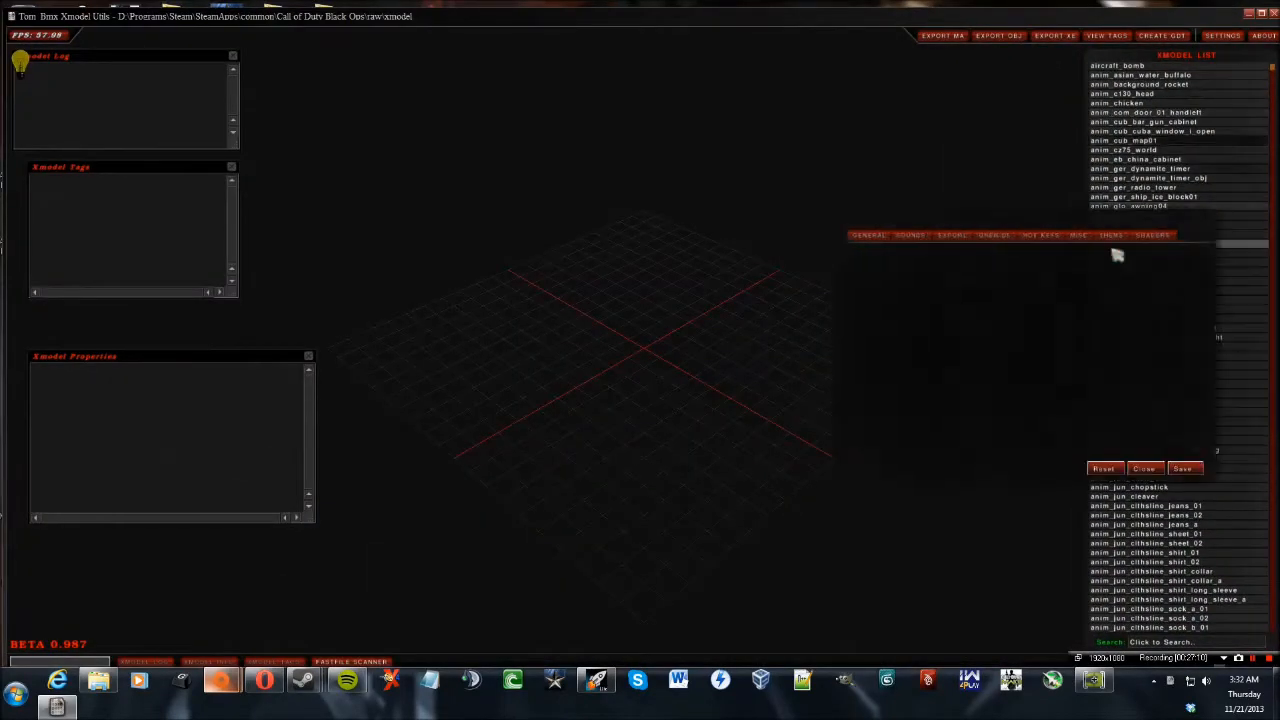
{"action": "left_click", "coordinate": [727, 367]}
{"action": "left_click", "coordinate": [712, 392]}
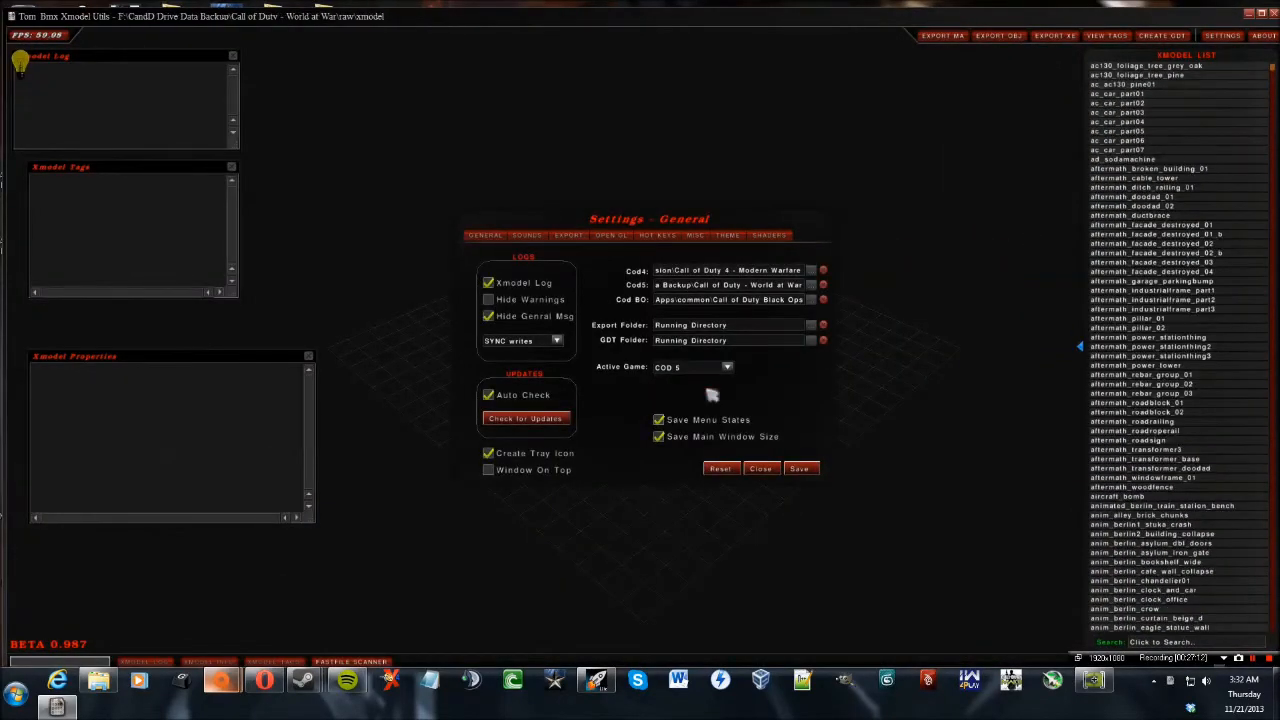
Close the settings, filter the xmodel list by viewhands, load viewhands_cub_mp_armor and inspect the arms from several angles.
{"action": "left_click", "coordinate": [762, 470]}
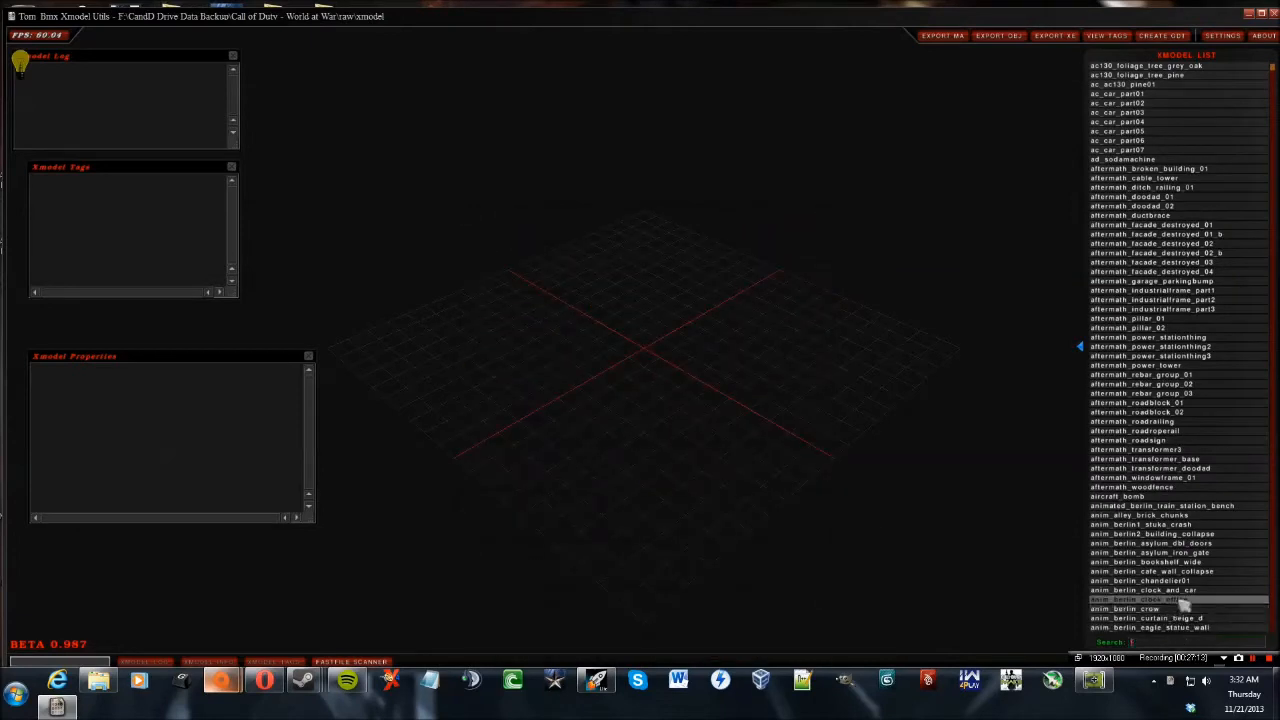
{"action": "type", "text": "viewhands"}
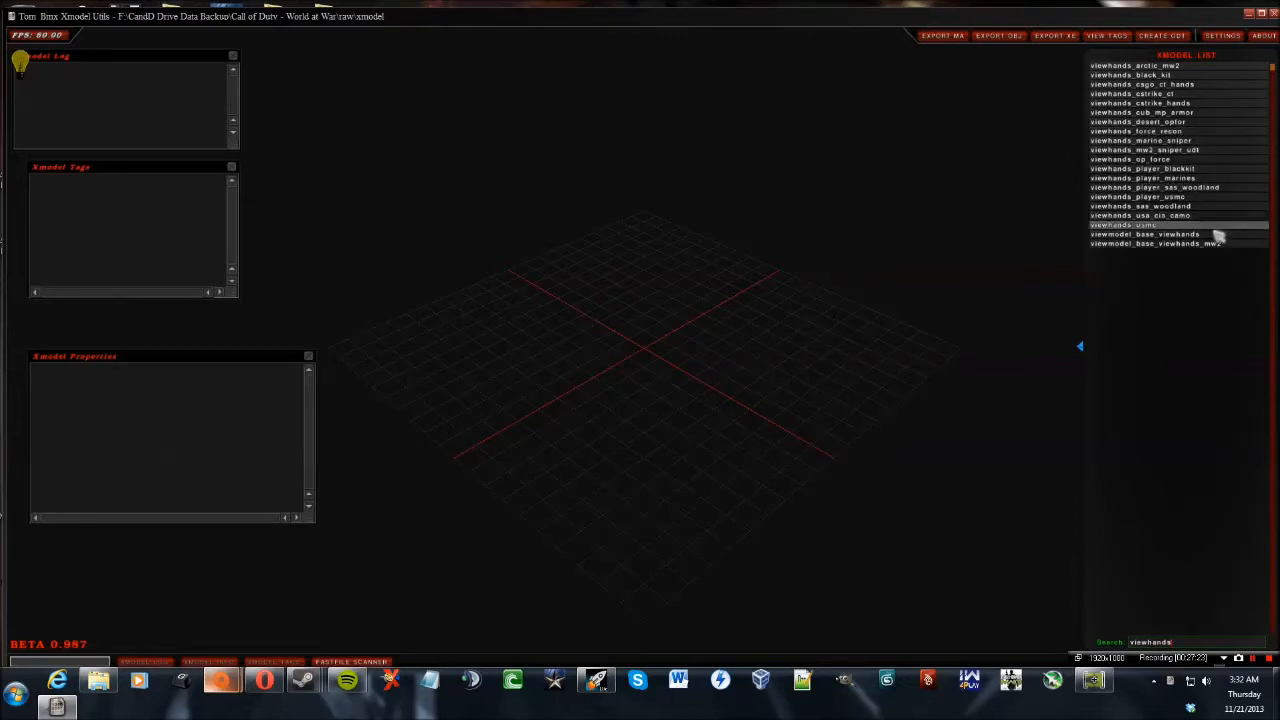
{"action": "left_click", "coordinate": [1213, 113]}
{"action": "left_click_drag", "start_coordinate": [868, 354], "coordinate": [818, 374]}
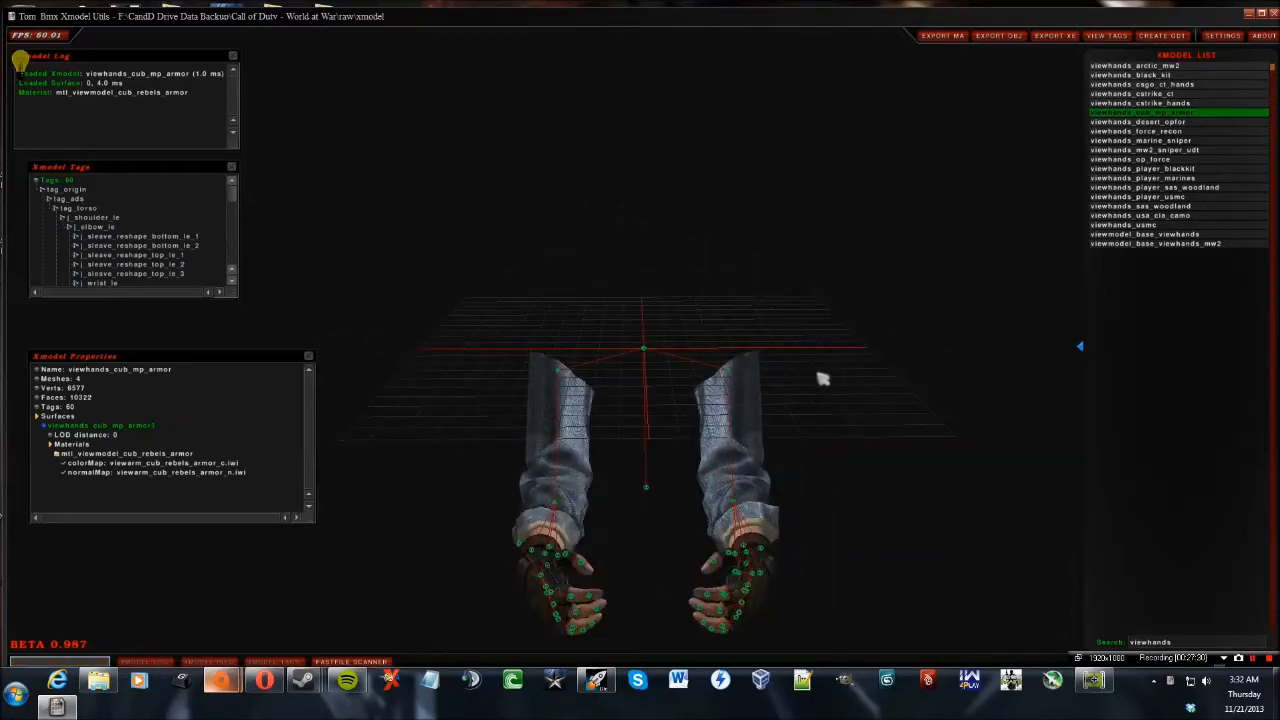
{"action": "left_click_drag", "start_coordinate": [897, 400], "coordinate": [837, 374]}
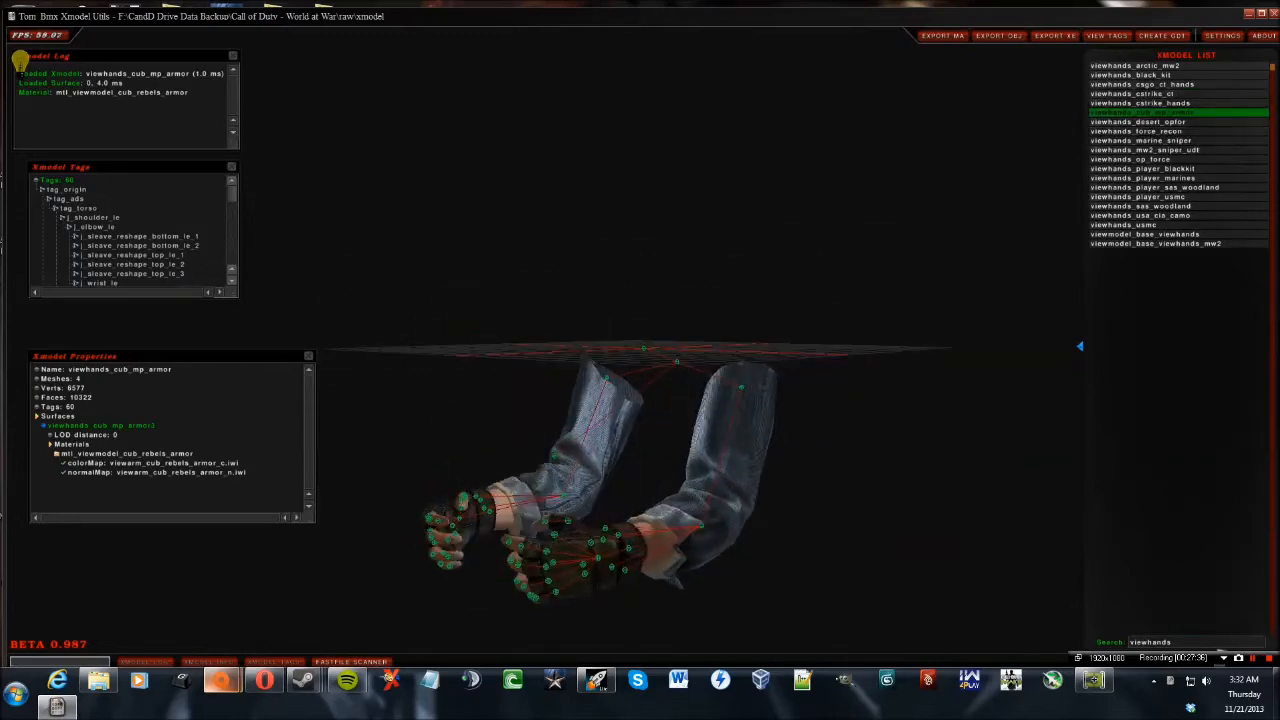
Replace the model search with mp_body and load usa_cia_mp_body_camo.
{"action": "key", "text": "BackSpace"}
{"action": "key", "text": "BackSpace"}
{"action": "key", "text": "BackSpace"}
{"action": "key", "text": "BackSpace"}
{"action": "key", "text": "BackSpace"}
{"action": "key", "text": "BackSpace"}
{"action": "key", "text": "BackSpace"}
{"action": "key", "text": "BackSpace"}
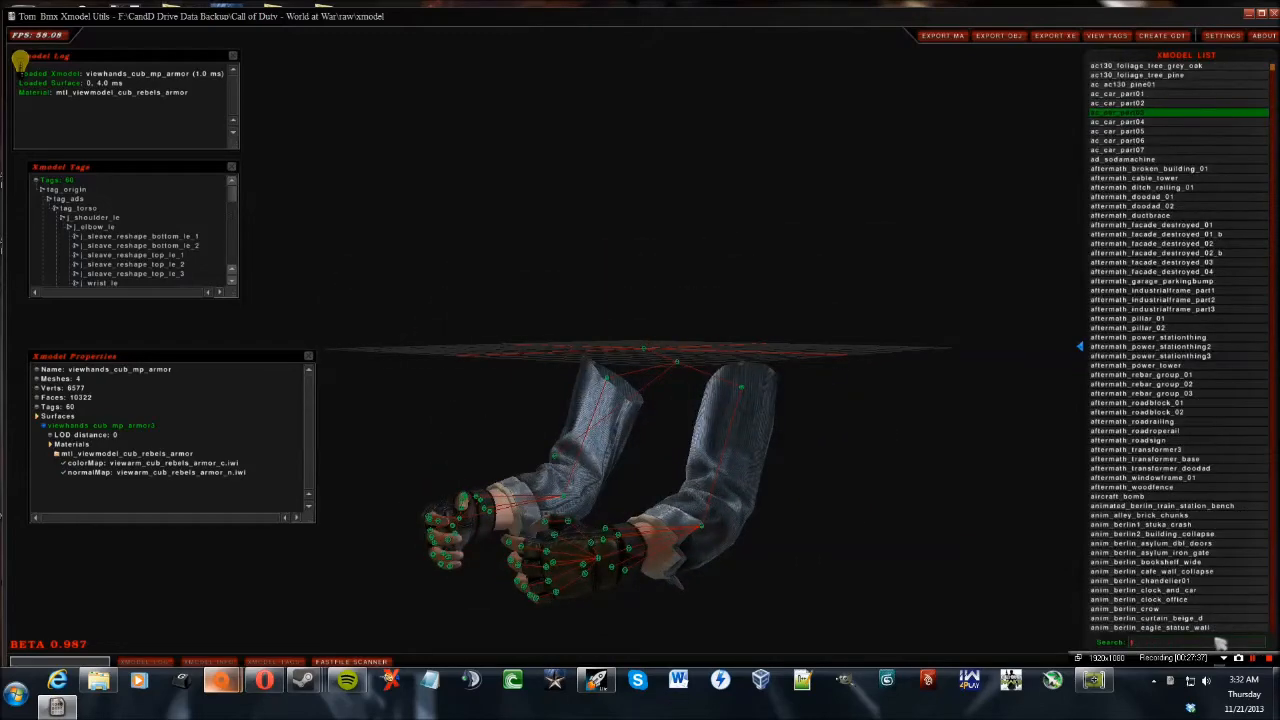
{"action": "type", "text": "mp_body"}
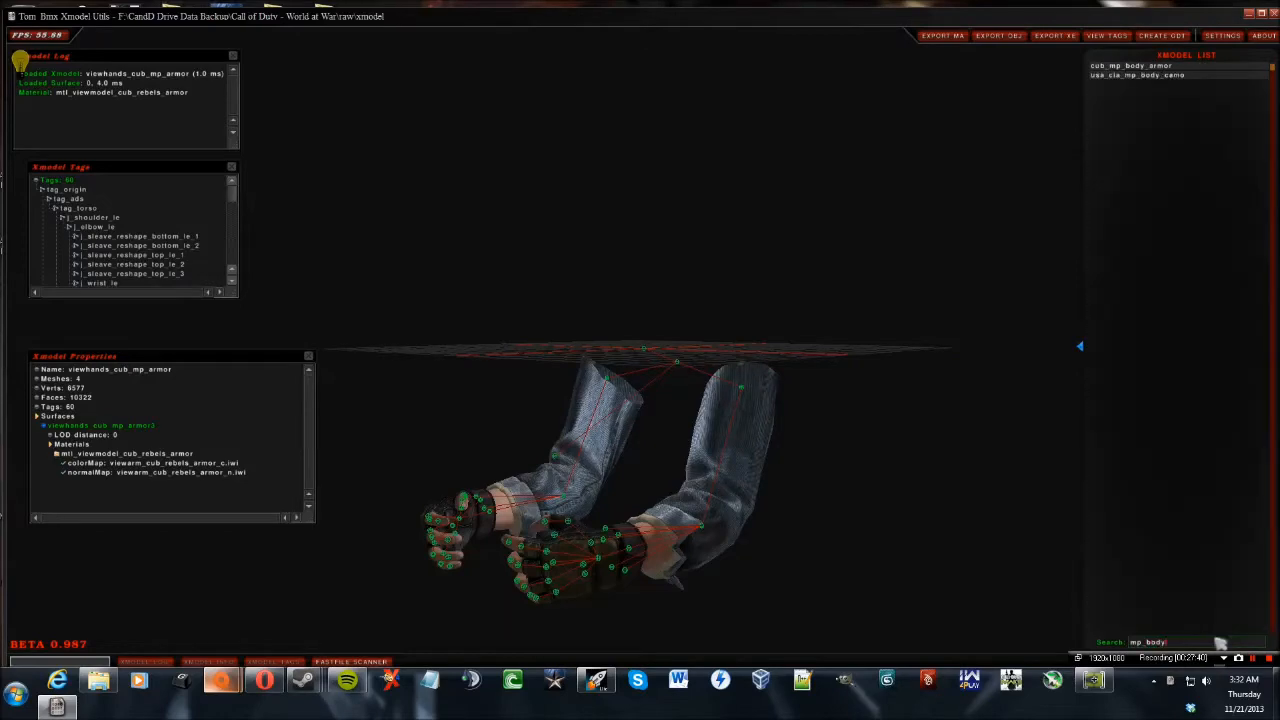
{"action": "left_click", "coordinate": [1172, 77]}
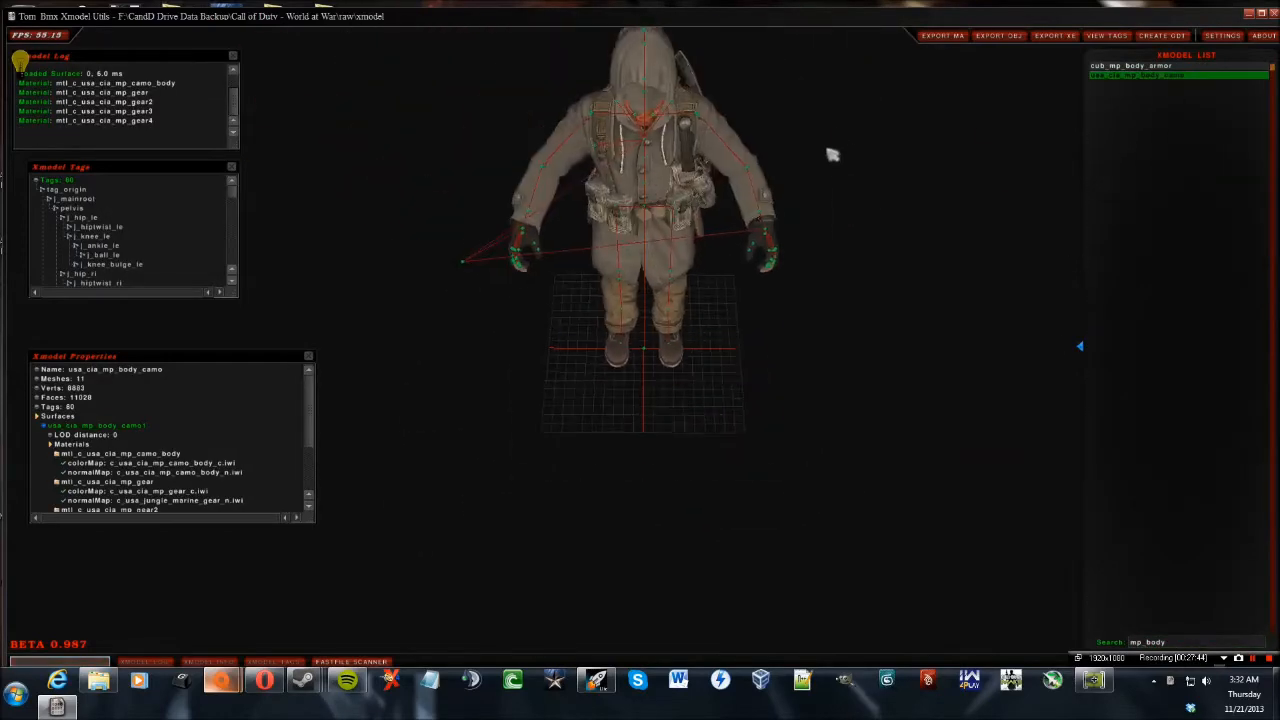
Load cub_mp_body_armor and examine the body model along with its materials and texture maps.
{"action": "left_click", "coordinate": [1182, 69]}
{"action": "left_click_drag", "start_coordinate": [708, 266], "coordinate": [722, 232]}
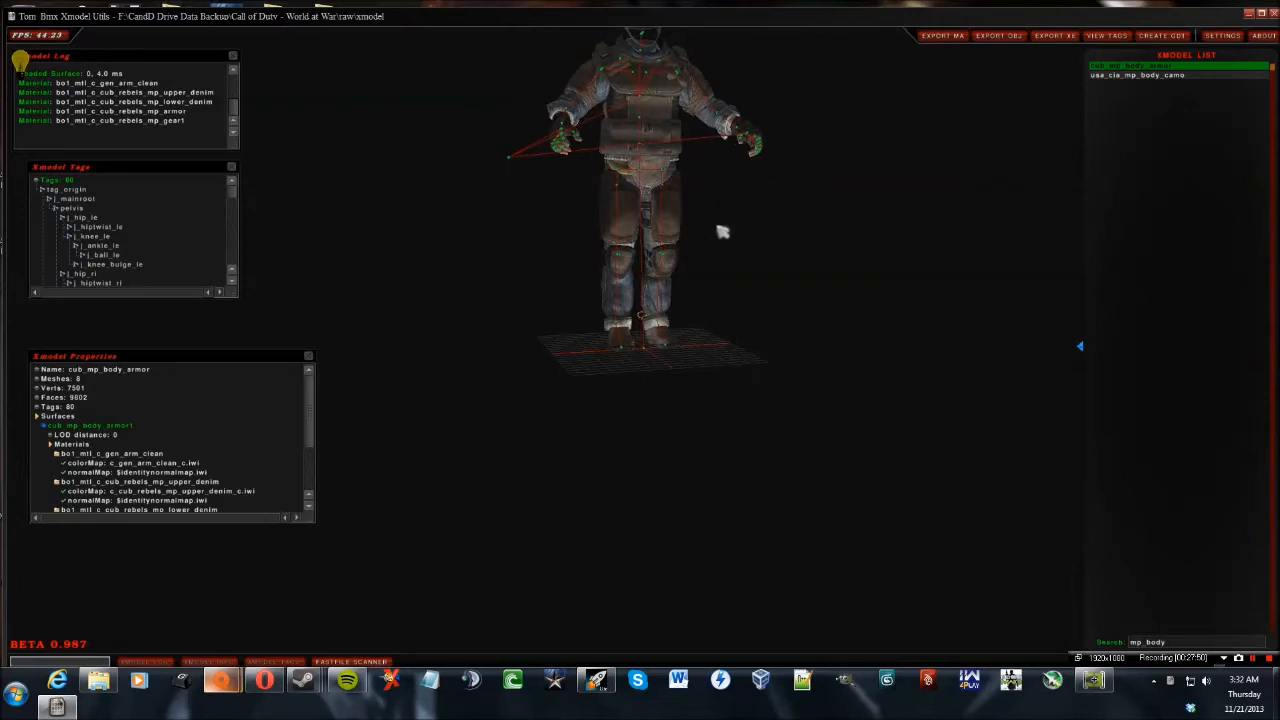
{"action": "left_click_drag", "start_coordinate": [312, 401], "coordinate": [309, 494]}
{"action": "left_click", "coordinate": [183, 470]}
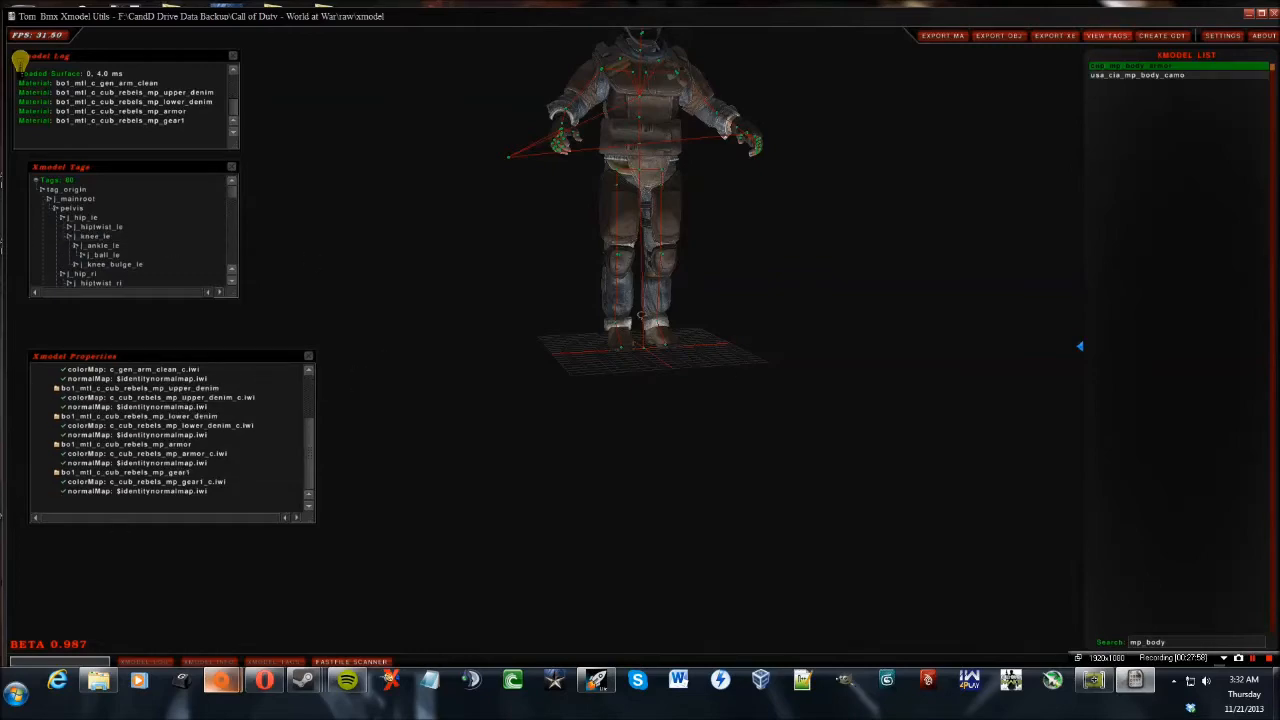
Close Xmodel Utils and its Tom_XmodelUtils folder window, leaving the Launcher on the desktop.
{"action": "left_click", "coordinate": [1273, 13]}
{"action": "left_click", "coordinate": [497, 334]}
{"action": "left_click_drag", "start_coordinate": [553, 319], "coordinate": [240, 86]}
{"action": "left_click", "coordinate": [530, 310]}
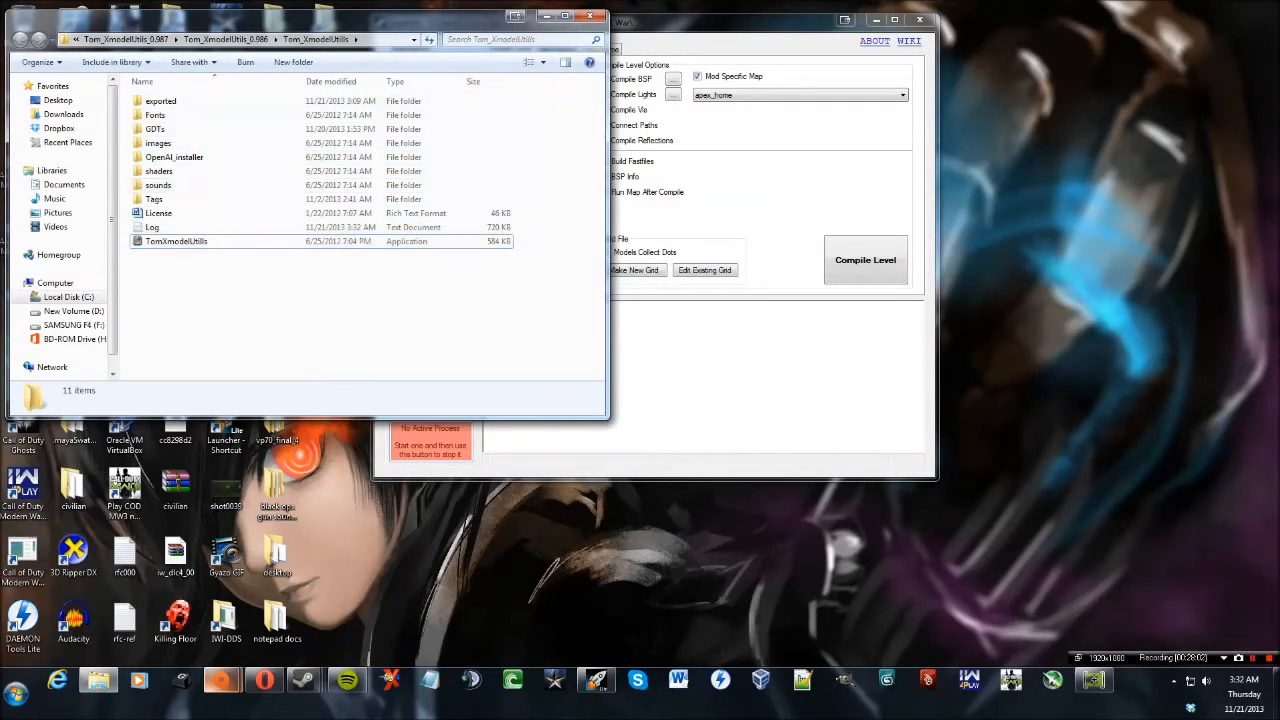
{"action": "left_click_drag", "start_coordinate": [342, 352], "coordinate": [120, 88]}
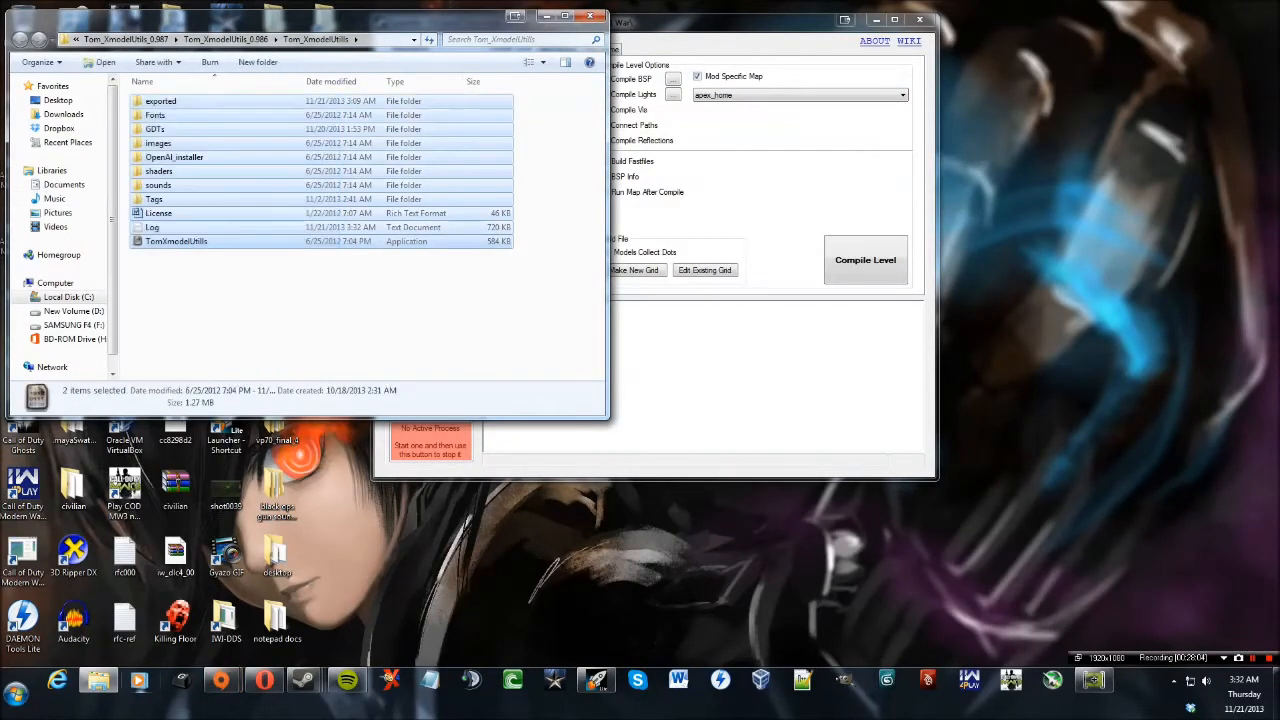
{"action": "left_click", "coordinate": [440, 300]}
{"action": "left_click", "coordinate": [547, 16]}
{"action": "left_click_drag", "start_coordinate": [600, 22], "coordinate": [605, 42]}
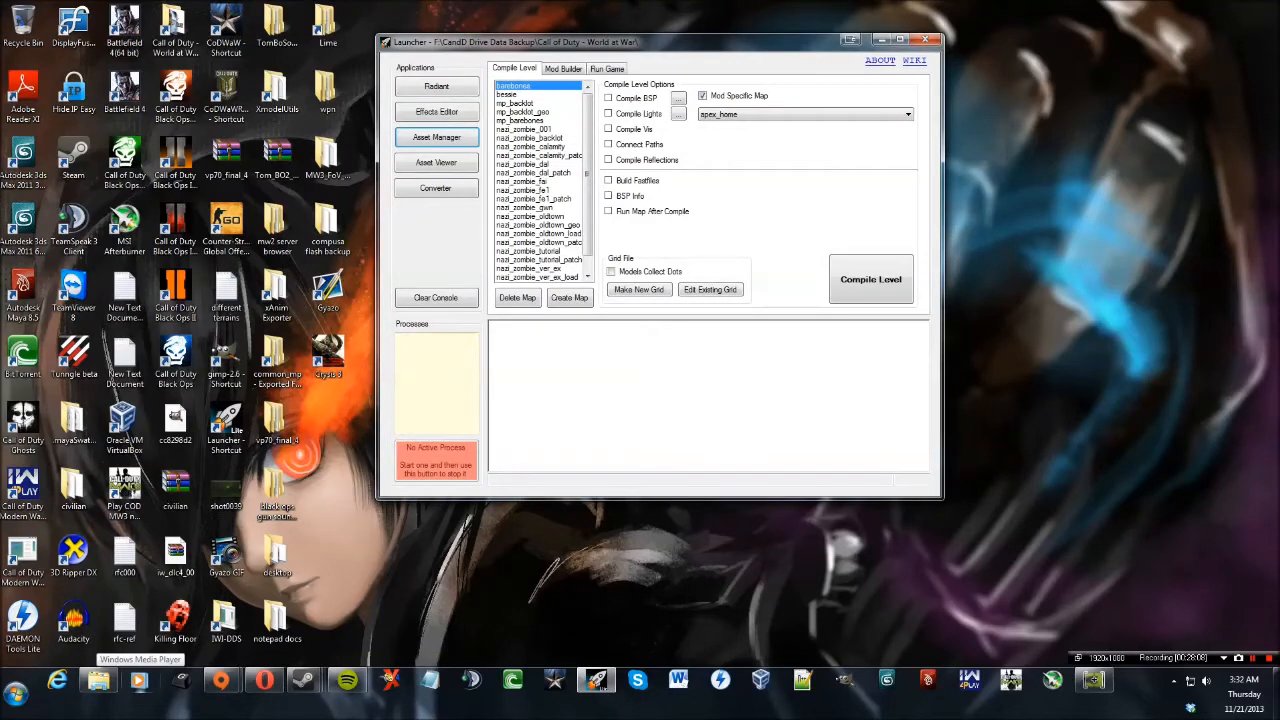
{"action": "left_click_drag", "start_coordinate": [600, 42], "coordinate": [585, 24]}
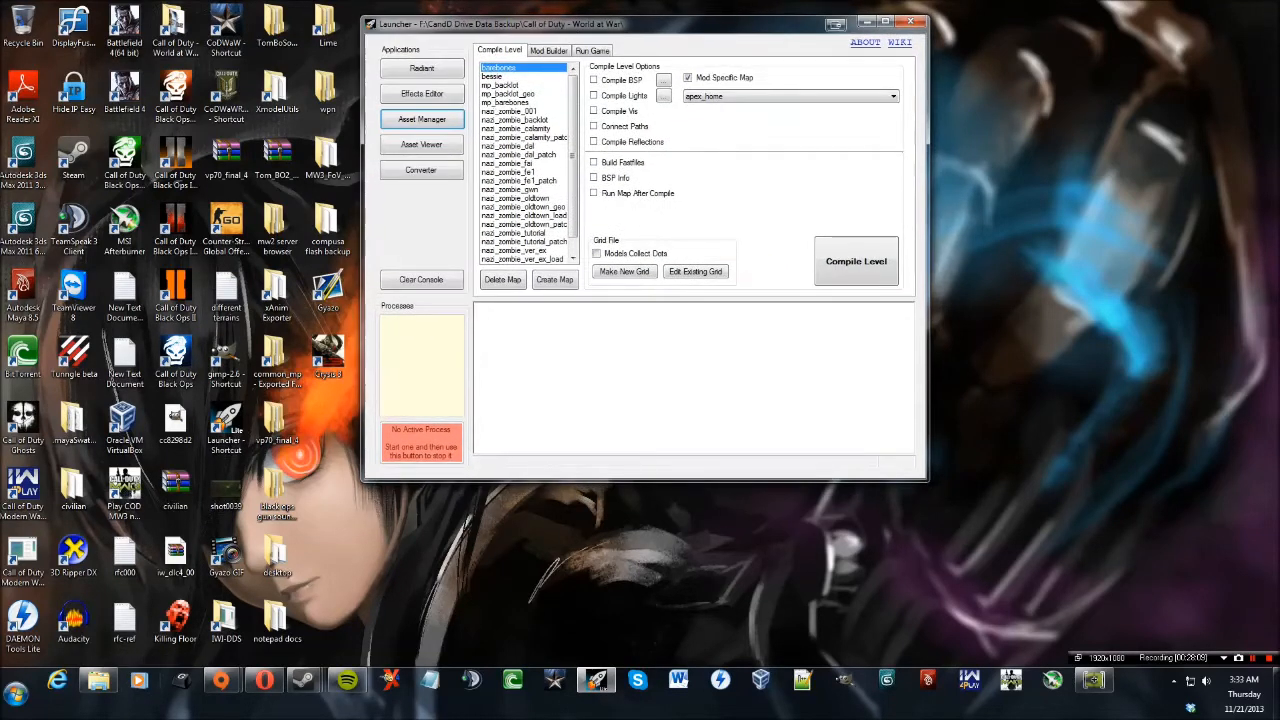
{"action": "left_click", "coordinate": [98, 681]}
{"action": "left_click_drag", "start_coordinate": [380, 16], "coordinate": [402, 25]}
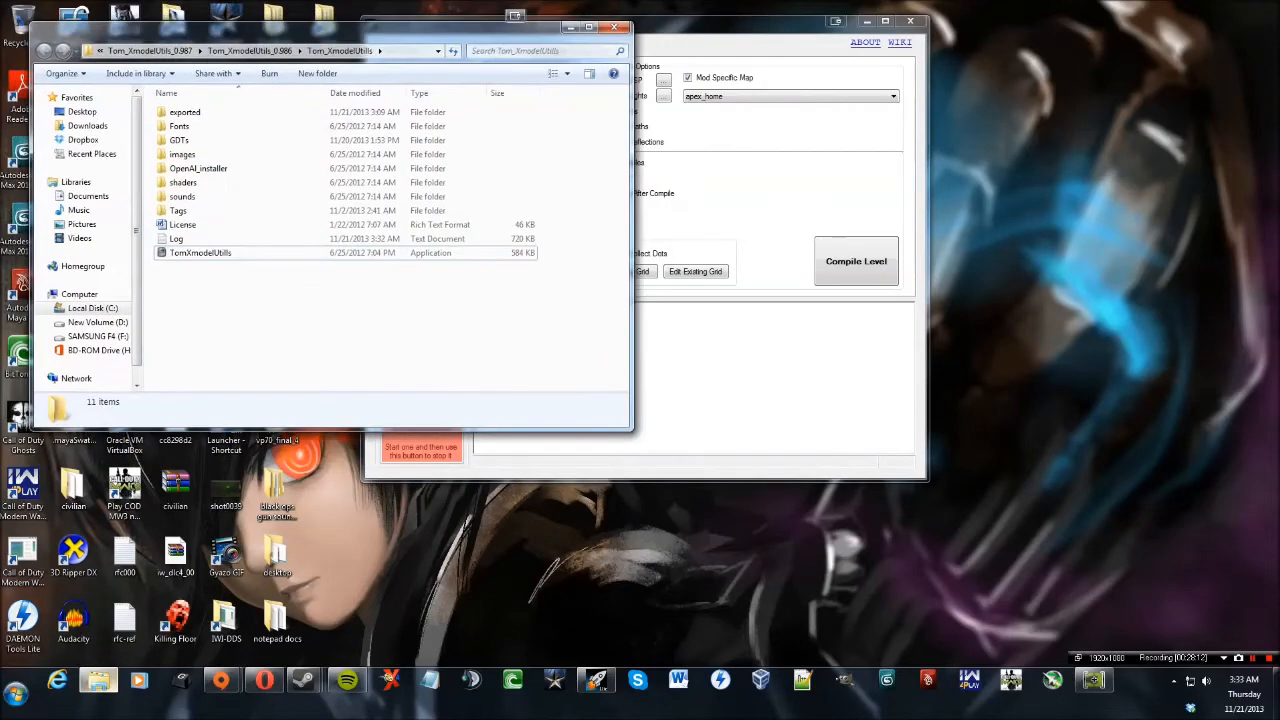
{"action": "left_click", "coordinate": [612, 24]}
Open the raw\character folder inside the Call of Duty - World at War directory.
{"action": "double_click", "coordinate": [175, 30]}
{"action": "left_click_drag", "start_coordinate": [200, 28], "coordinate": [551, 63]}
{"action": "left_click_drag", "start_coordinate": [636, 137], "coordinate": [957, 288]}
{"action": "left_click", "coordinate": [950, 290]}
{"action": "key", "text": "r"}
{"action": "key", "text": "Return"}
{"action": "key", "text": "Down"}
{"action": "key", "text": "Down"}
{"action": "key", "text": "Down"}
{"action": "key", "text": "Down"}
{"action": "key", "text": "Down"}
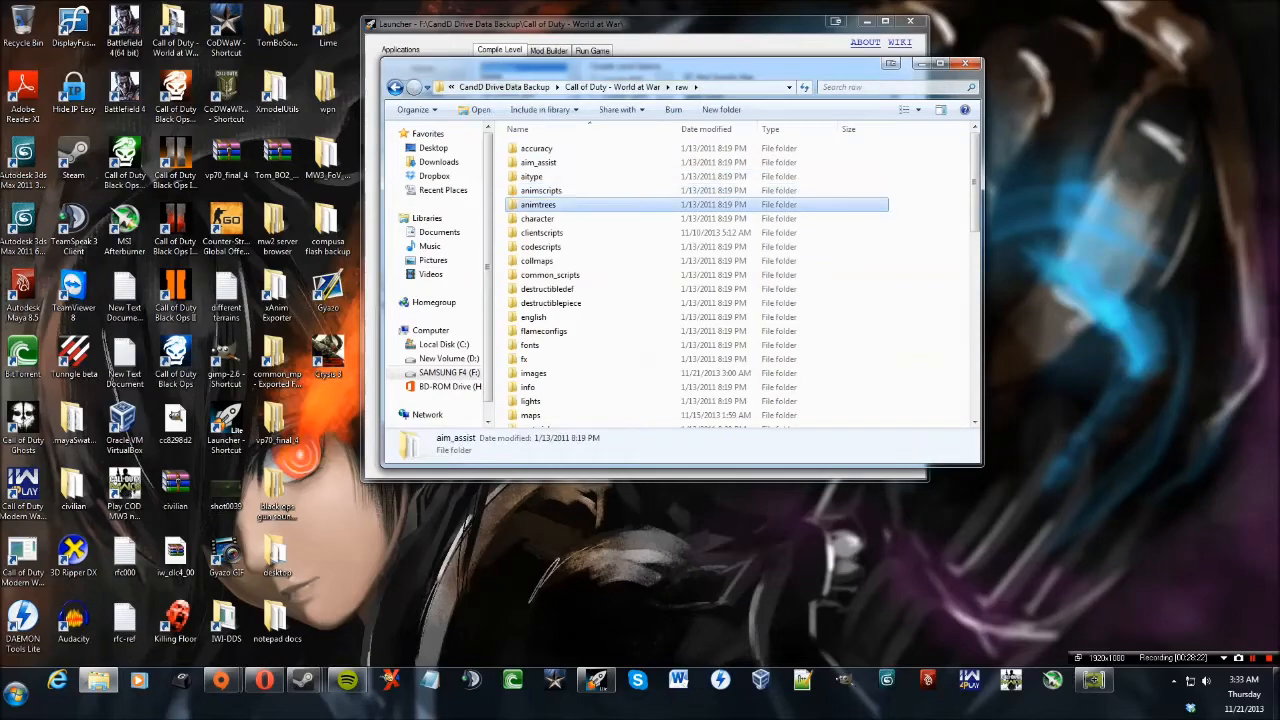
{"action": "key", "text": "Return"}
Open mods\nazi_zombie_dal\character from the World at War directory in a second window beside the raw character folder.
{"action": "left_click_drag", "start_coordinate": [640, 66], "coordinate": [409, 51]}
{"action": "double_click", "coordinate": [175, 30]}
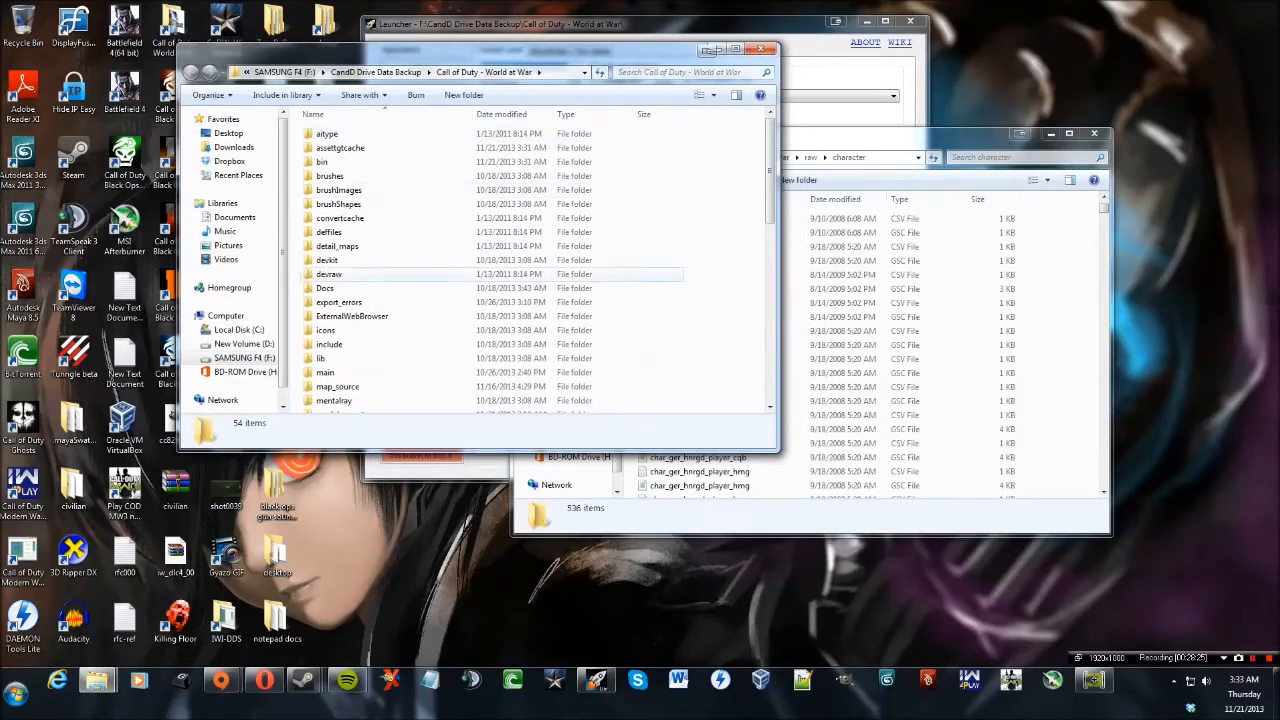
{"action": "left_click", "coordinate": [330, 358]}
{"action": "type", "text": "mods"}
{"action": "key", "text": "Return"}
{"action": "double_click", "coordinate": [345, 358]}
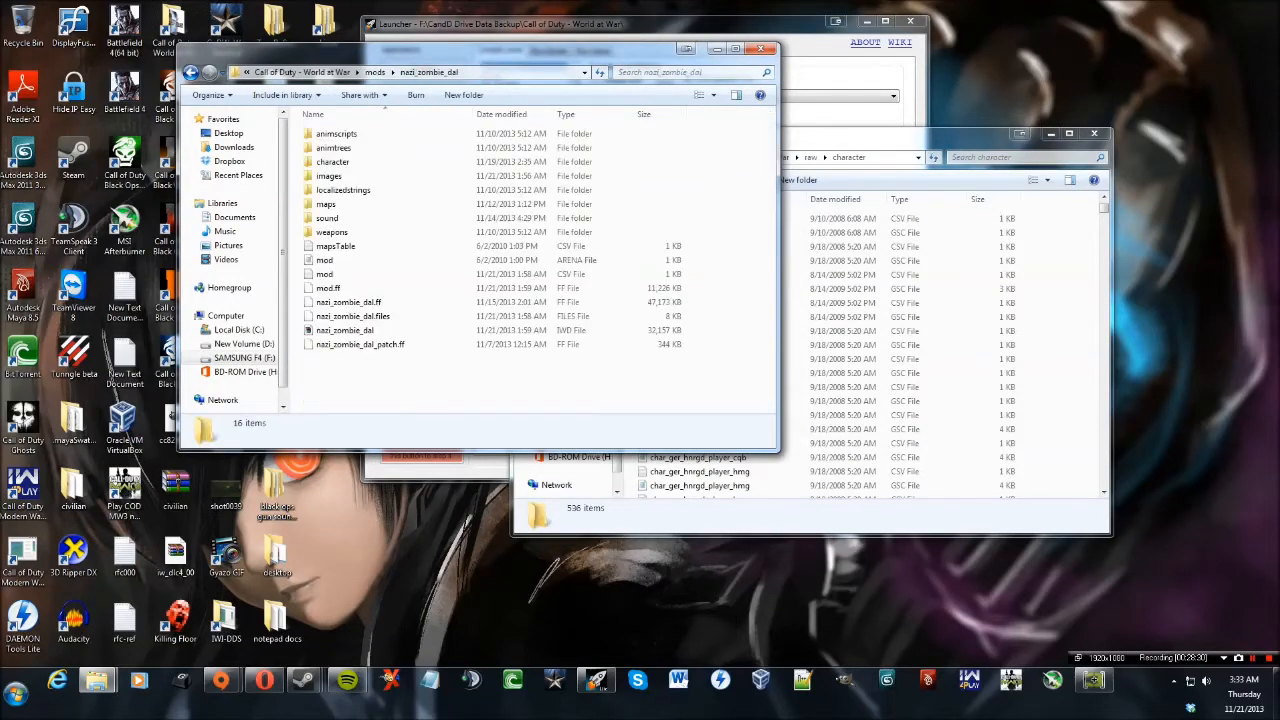
{"action": "left_click_drag", "start_coordinate": [776, 50], "coordinate": [688, 44]}
{"action": "left_click_drag", "start_coordinate": [400, 42], "coordinate": [338, 13]}
{"action": "double_click", "coordinate": [200, 126]}
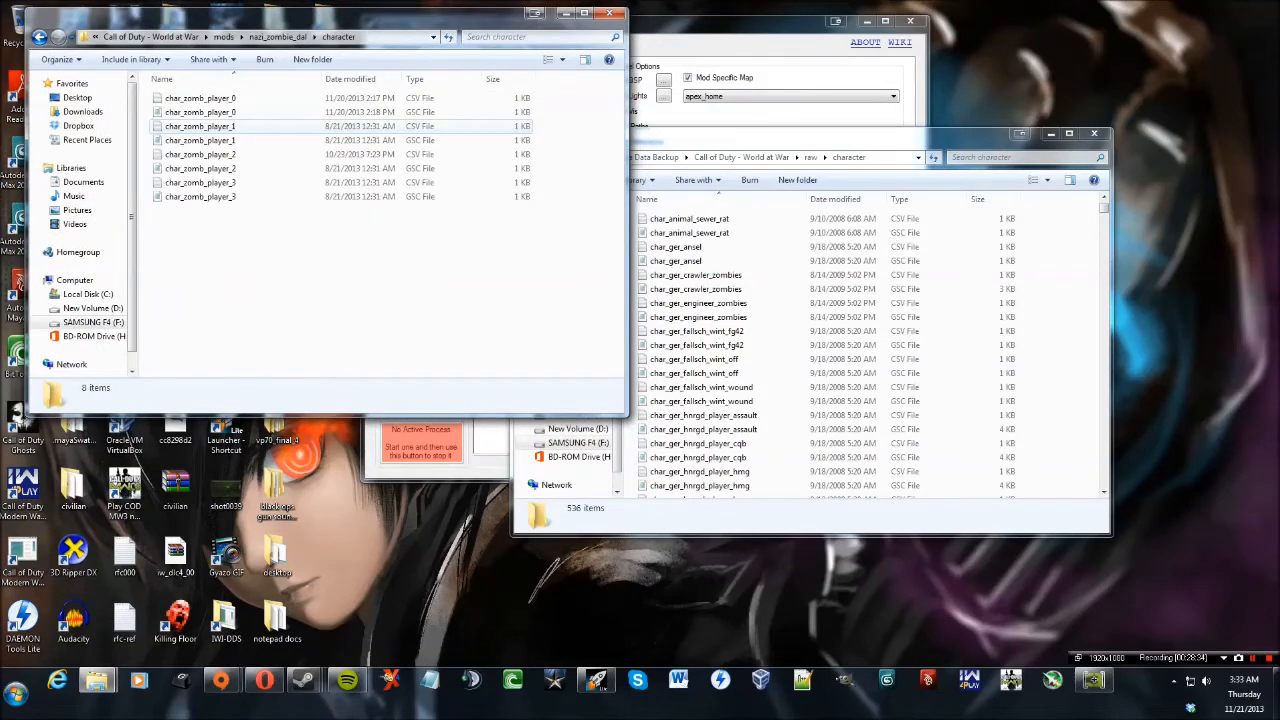
Locate and select the char_zomb_player_0 to char_zomb_player_3 CSV and GSC files in raw\character, and close that folder window.
{"action": "left_click_drag", "start_coordinate": [742, 135], "coordinate": [759, 142]}
{"action": "left_click", "coordinate": [700, 253]}
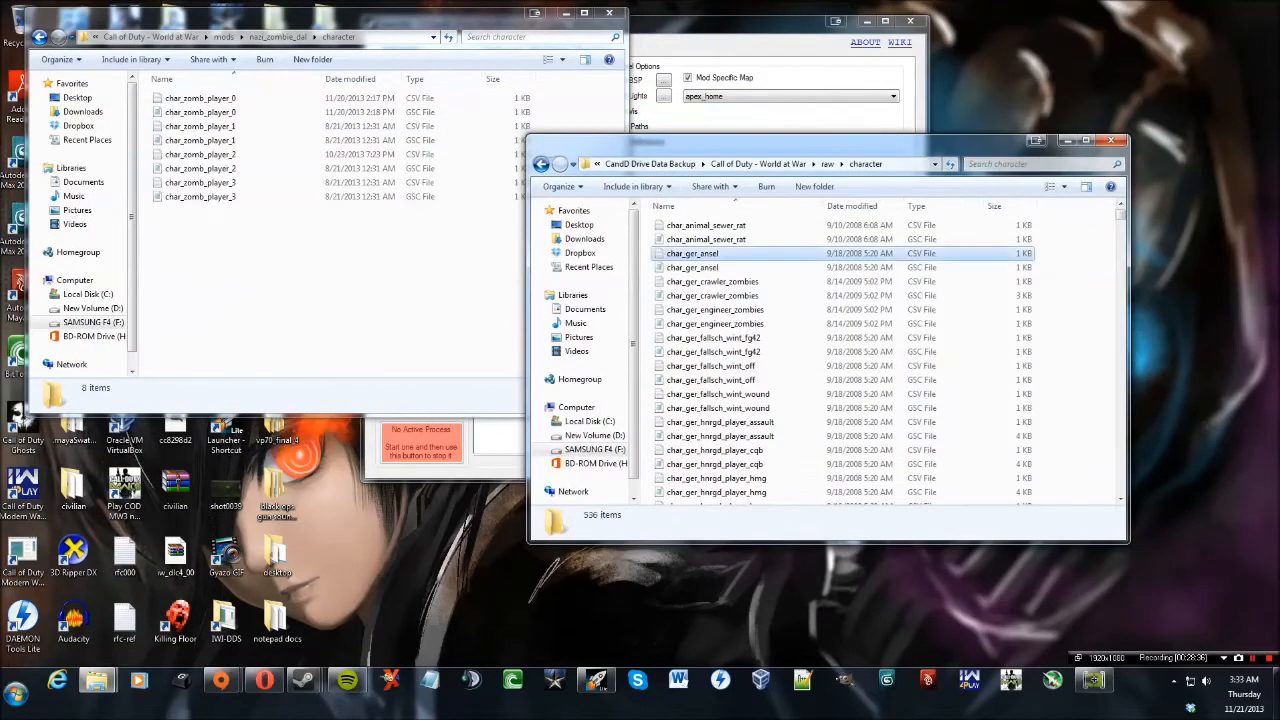
{"action": "key", "text": "Down"}
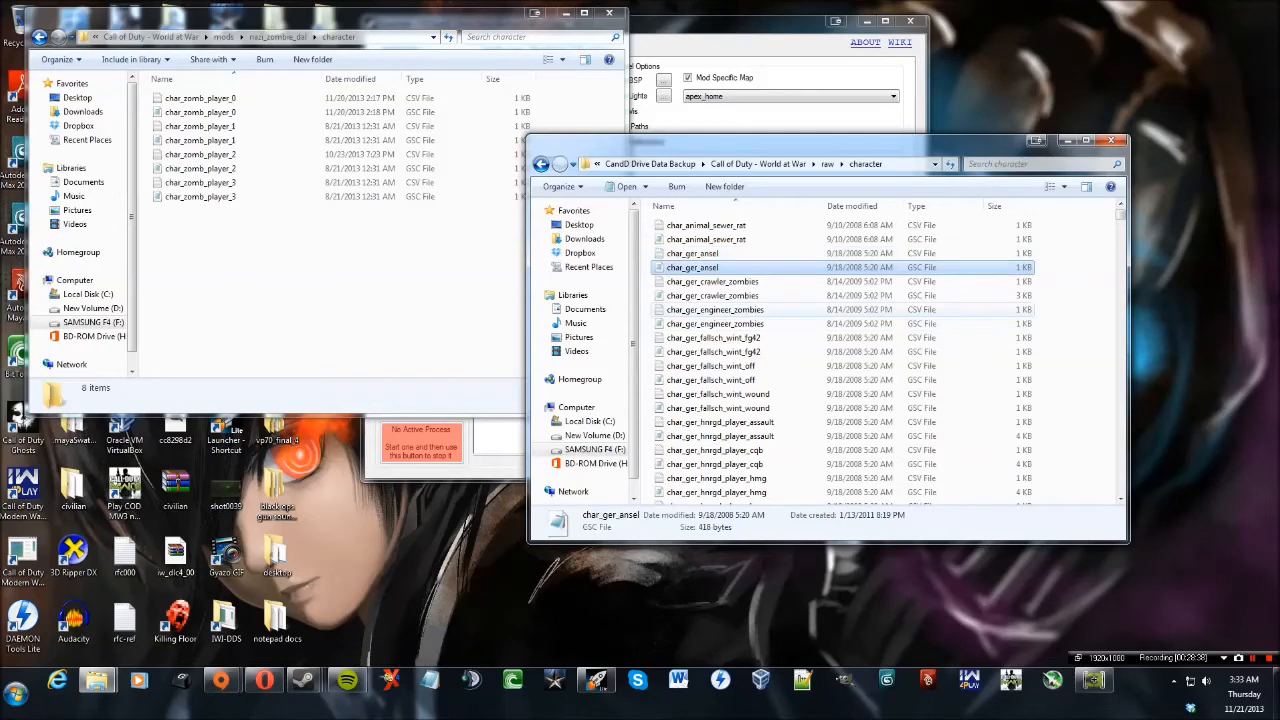
{"action": "type", "text": "char_z"}
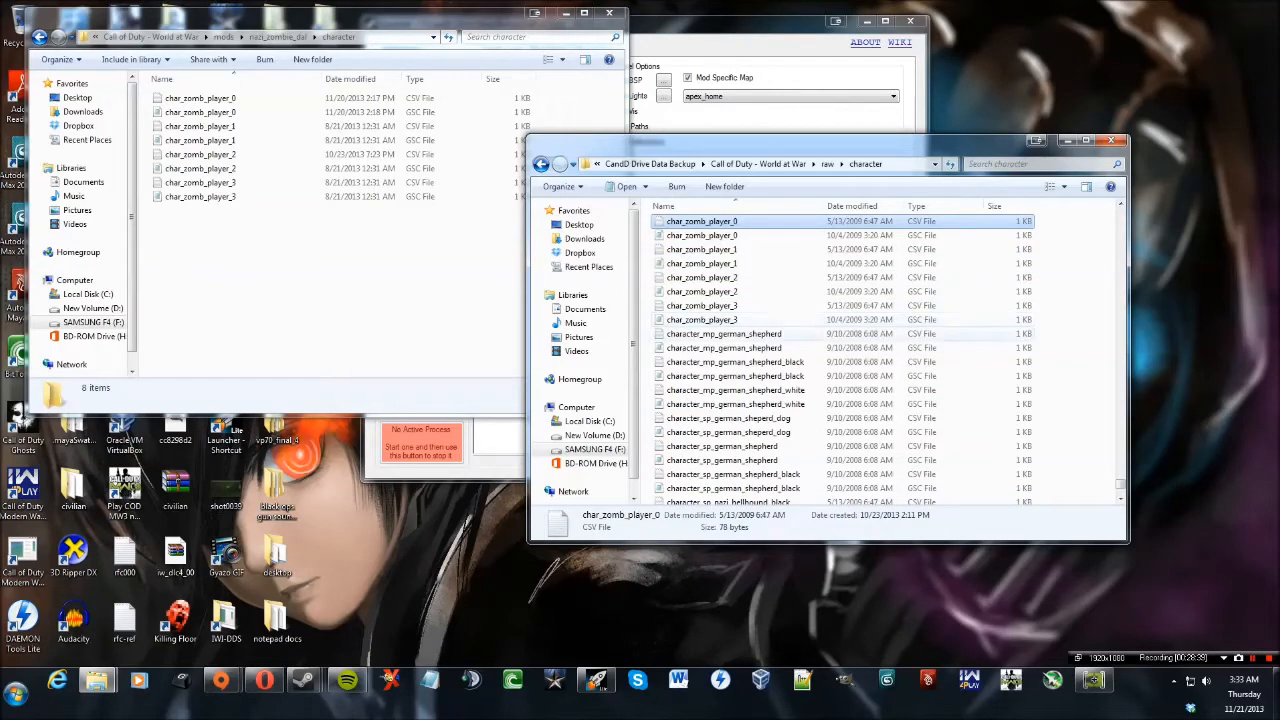
{"action": "left_click_drag", "start_coordinate": [1055, 219], "coordinate": [652, 324]}
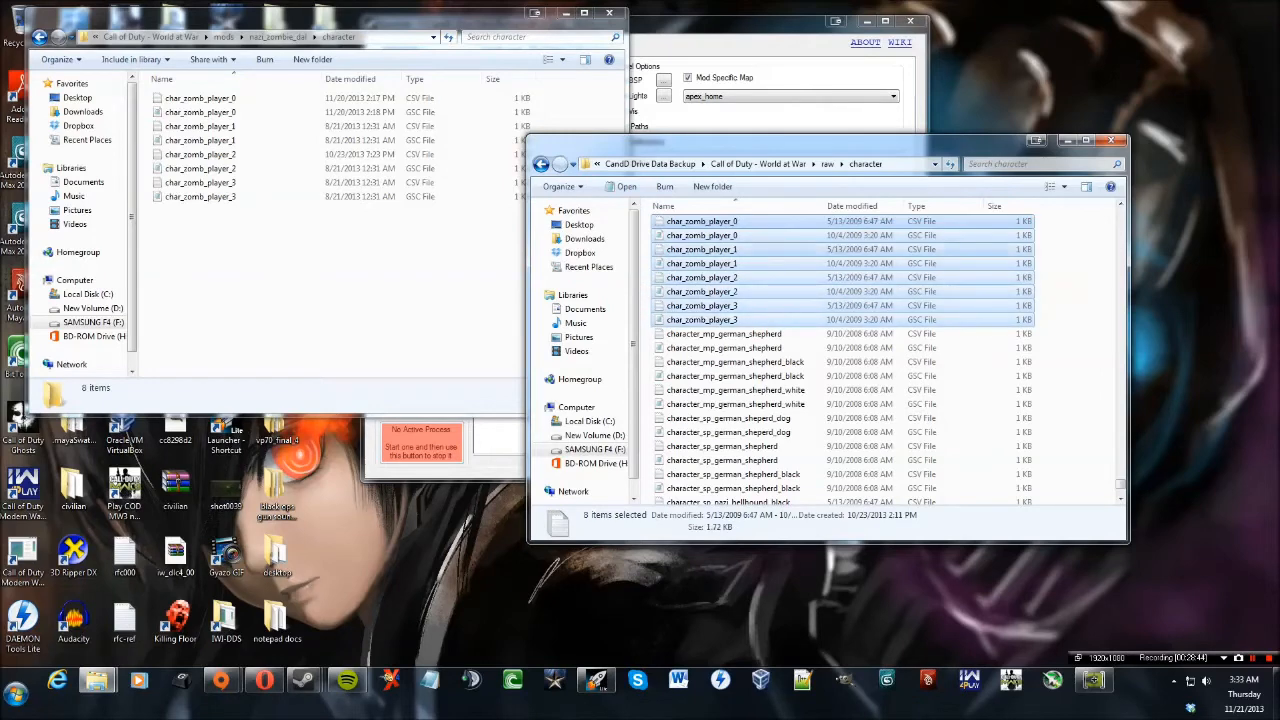
{"action": "left_click", "coordinate": [350, 270]}
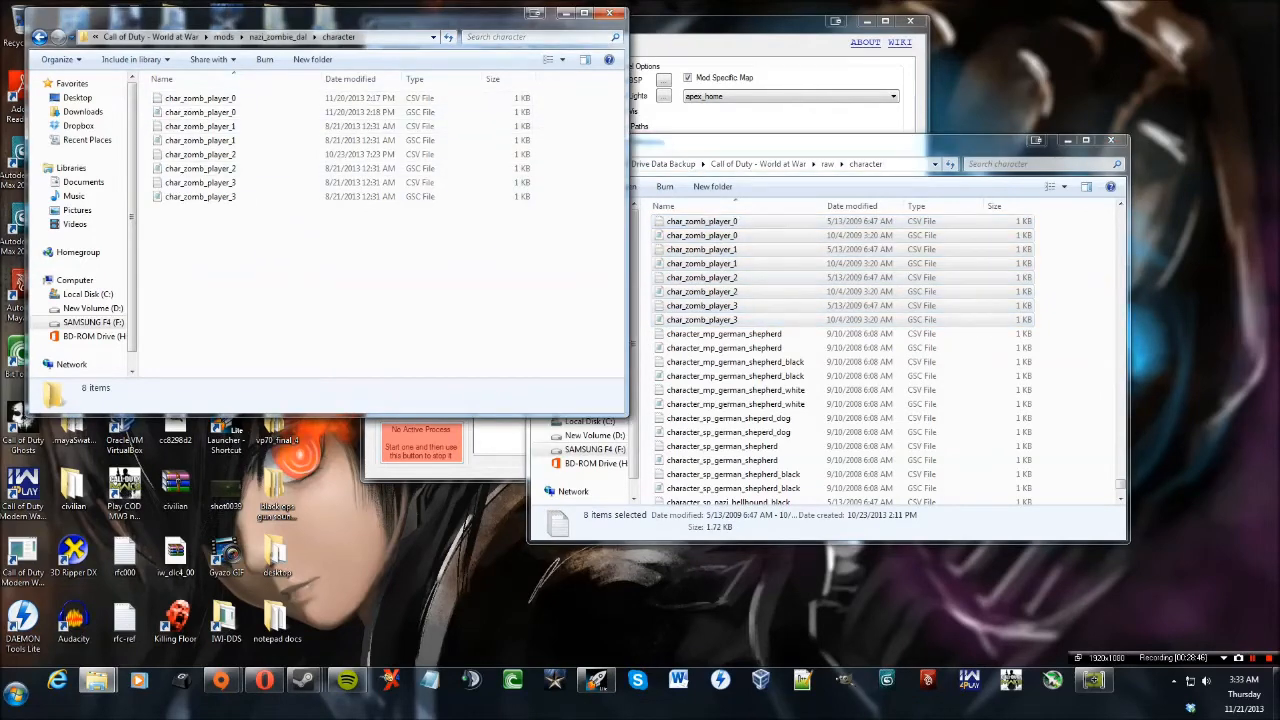
{"action": "left_click", "coordinate": [1076, 290]}
{"action": "left_click", "coordinate": [1111, 140]}
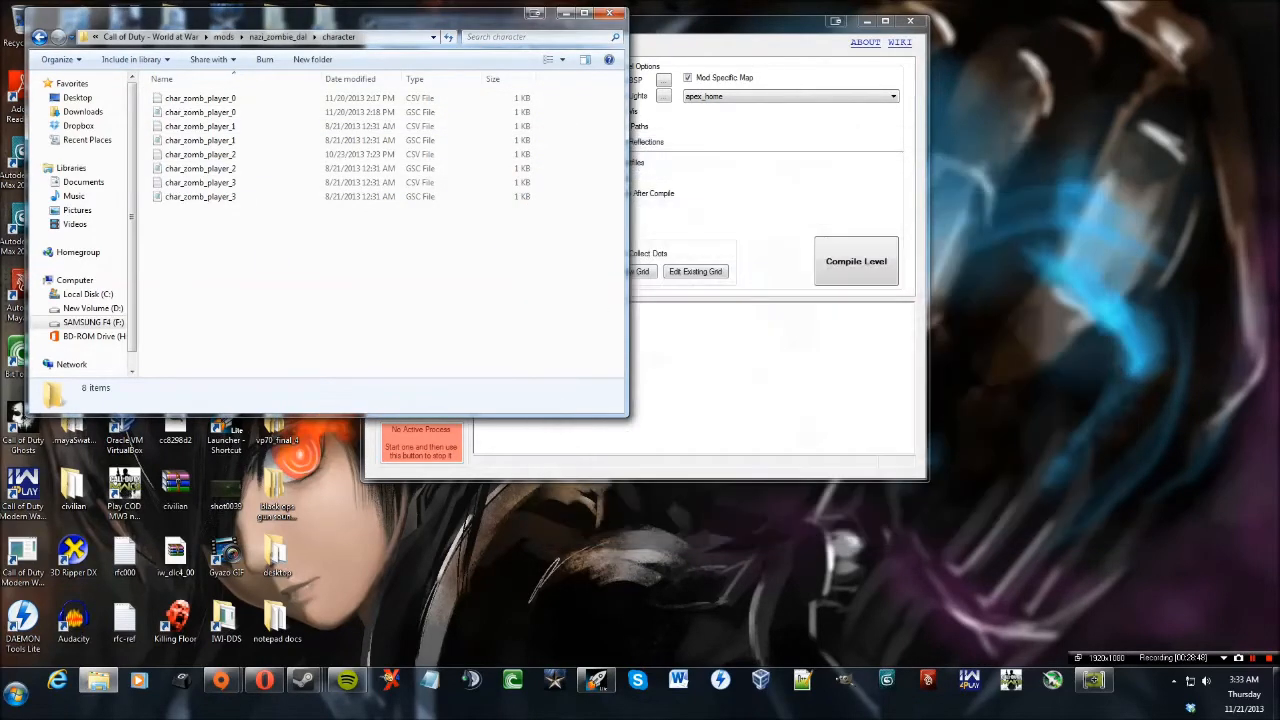
Open the char_zomb_player_0 CSV file from the nazi_zombie_dal character folder in Notepad and maximize it.
{"action": "left_click_drag", "start_coordinate": [420, 15], "coordinate": [826, 175]}
{"action": "left_click", "coordinate": [640, 259]}
{"action": "left_click_drag", "start_coordinate": [655, 176], "coordinate": [721, 195]}
{"action": "left_click_drag", "start_coordinate": [1028, 474], "coordinate": [675, 267]}
{"action": "left_click", "coordinate": [720, 430]}
{"action": "mouse_move", "coordinate": [720, 194]}
{"action": "left_mouse_down"}
{"action": "mouse_move", "coordinate": [657, 165]}
{"action": "mouse_move", "coordinate": [725, 208]}
{"action": "left_mouse_up"}
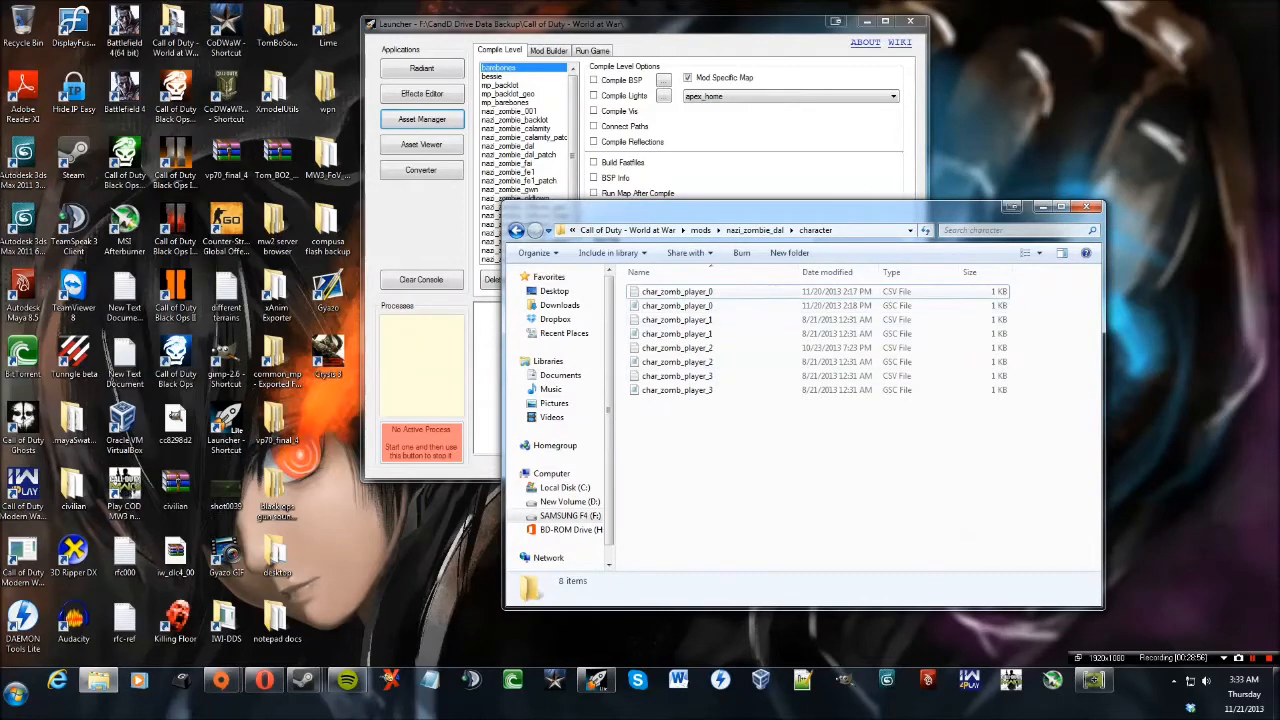
{"action": "left_click", "coordinate": [677, 292]}
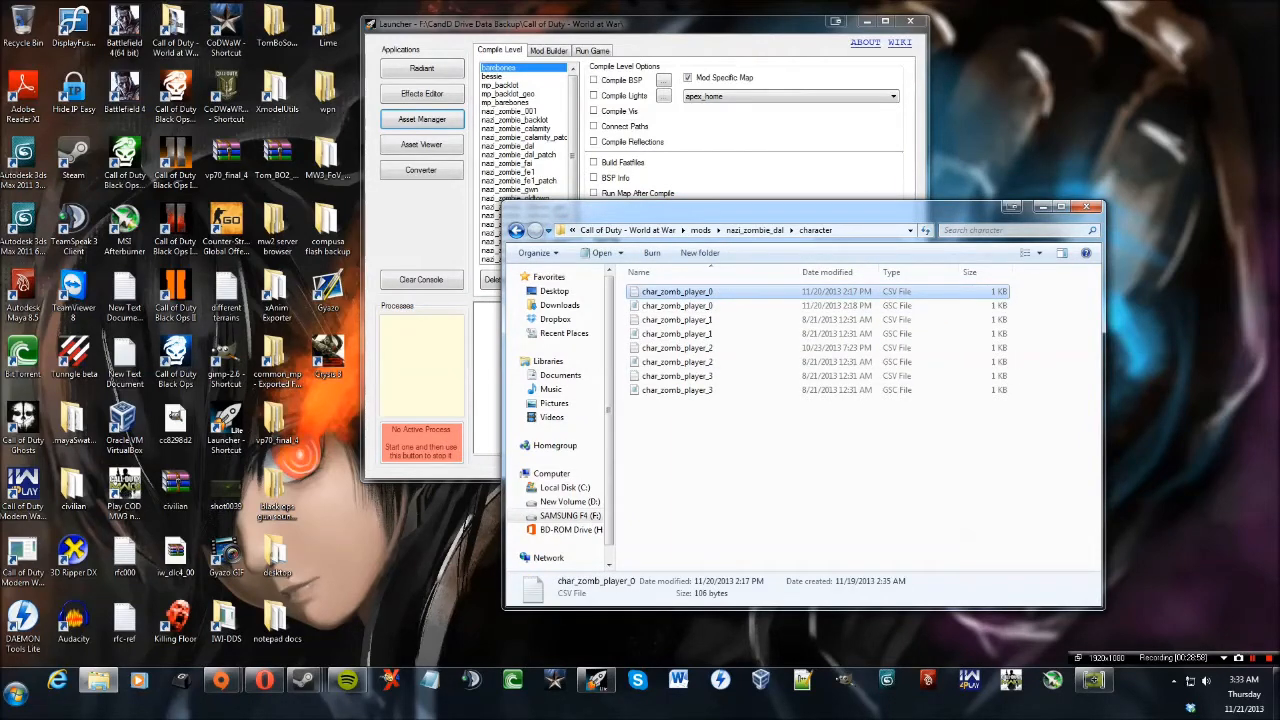
{"action": "double_click", "coordinate": [677, 292]}
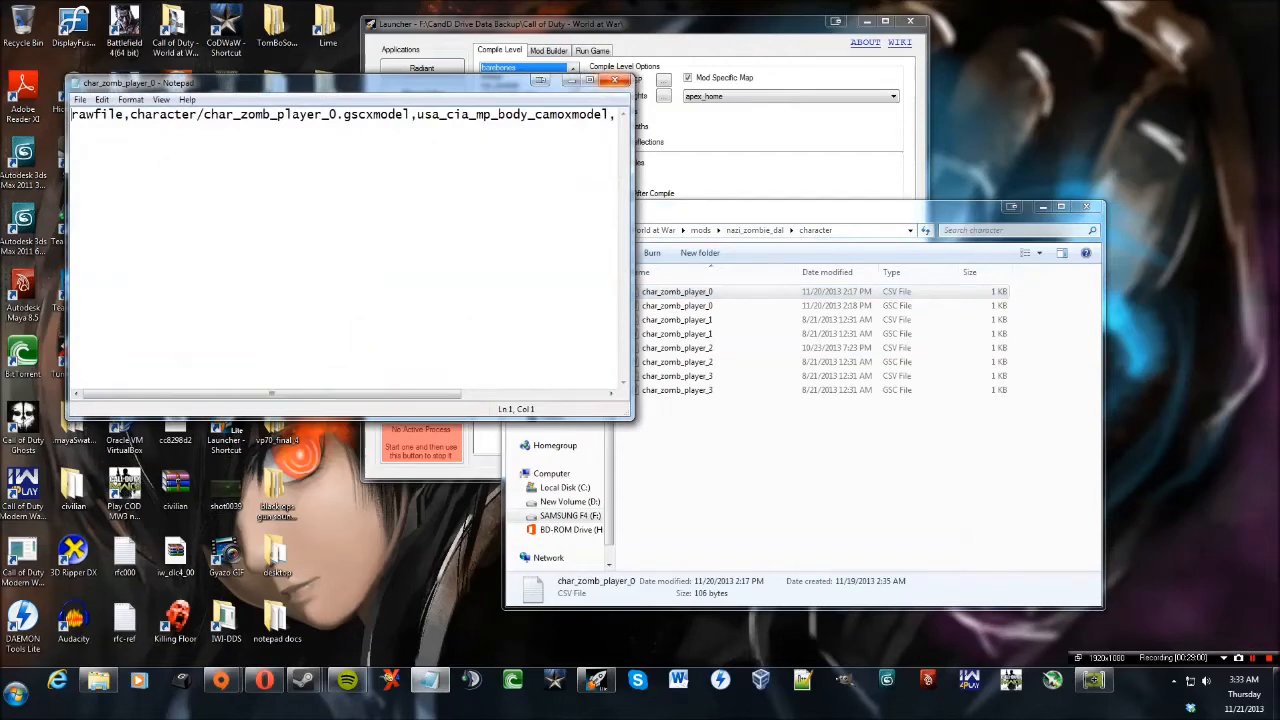
{"action": "left_click", "coordinate": [592, 80]}
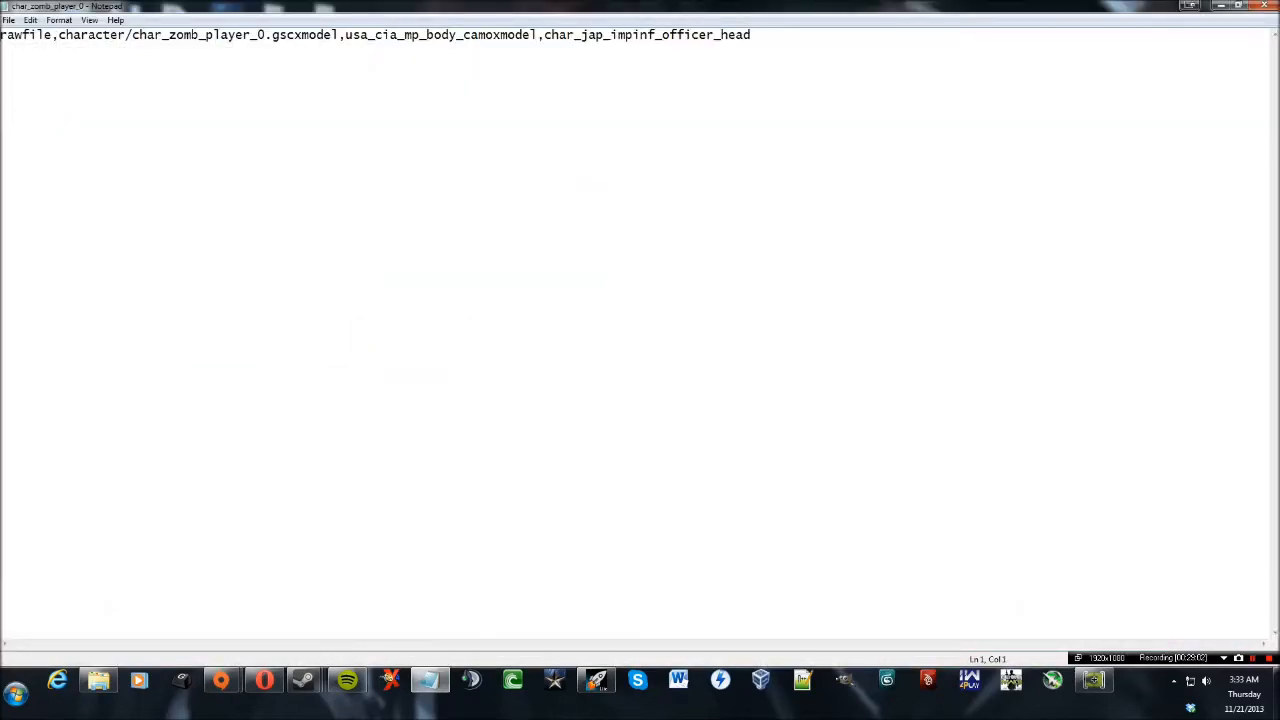
Examine the rawfile and xmodel entries in the char_zomb_player_0 CSV, highlighting the head entry and the body name usa_cia_mp_body_camo.
{"action": "left_click_drag", "start_coordinate": [544, 35], "coordinate": [752, 44]}
{"action": "left_click", "coordinate": [780, 100]}
{"action": "left_click_drag", "start_coordinate": [928, 5], "coordinate": [802, 2]}
{"action": "left_click_drag", "start_coordinate": [752, 35], "coordinate": [588, 35]}
{"action": "left_click", "coordinate": [752, 35]}
{"action": "mouse_move", "coordinate": [752, 35]}
{"action": "left_mouse_down"}
{"action": "mouse_move", "coordinate": [538, 35]}
{"action": "mouse_move", "coordinate": [752, 35]}
{"action": "left_mouse_up"}
{"action": "left_click", "coordinate": [752, 35]}
{"action": "left_click", "coordinate": [544, 35]}
{"action": "left_click", "coordinate": [752, 50]}
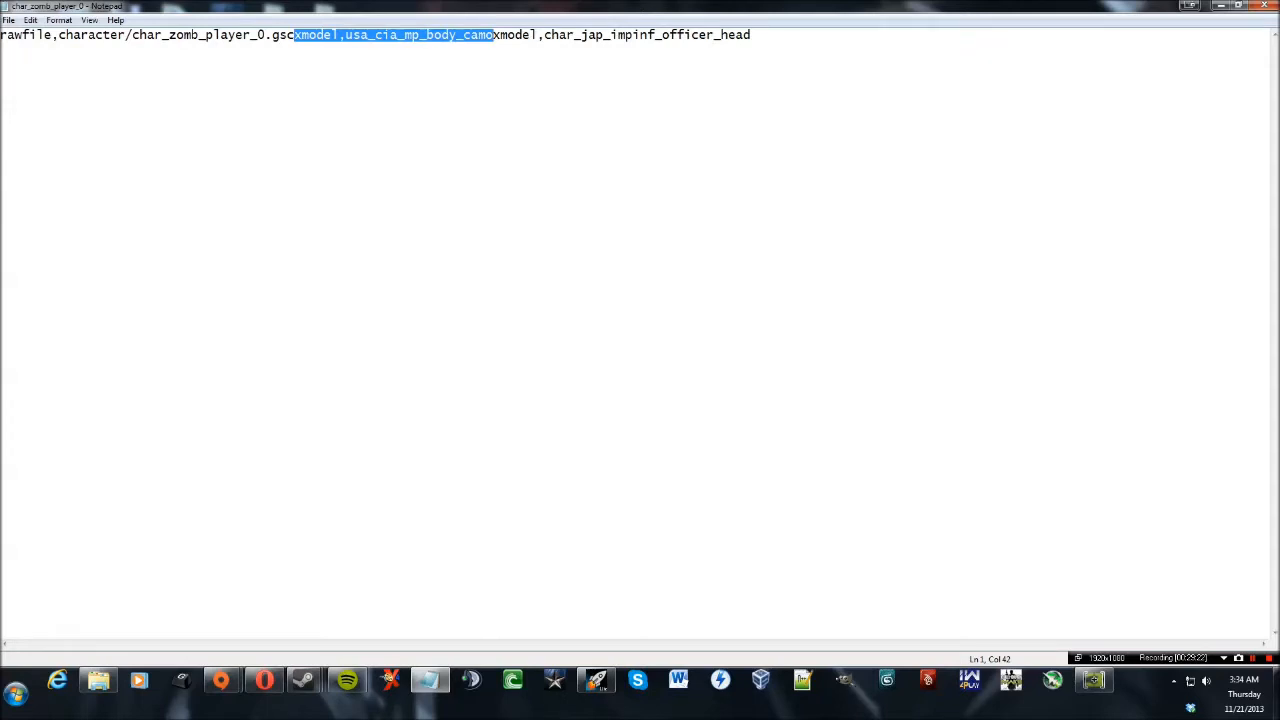
{"action": "left_click", "coordinate": [532, 35]}
{"action": "left_click_drag", "start_coordinate": [752, 35], "coordinate": [29, 35]}
{"action": "left_click", "coordinate": [29, 35]}
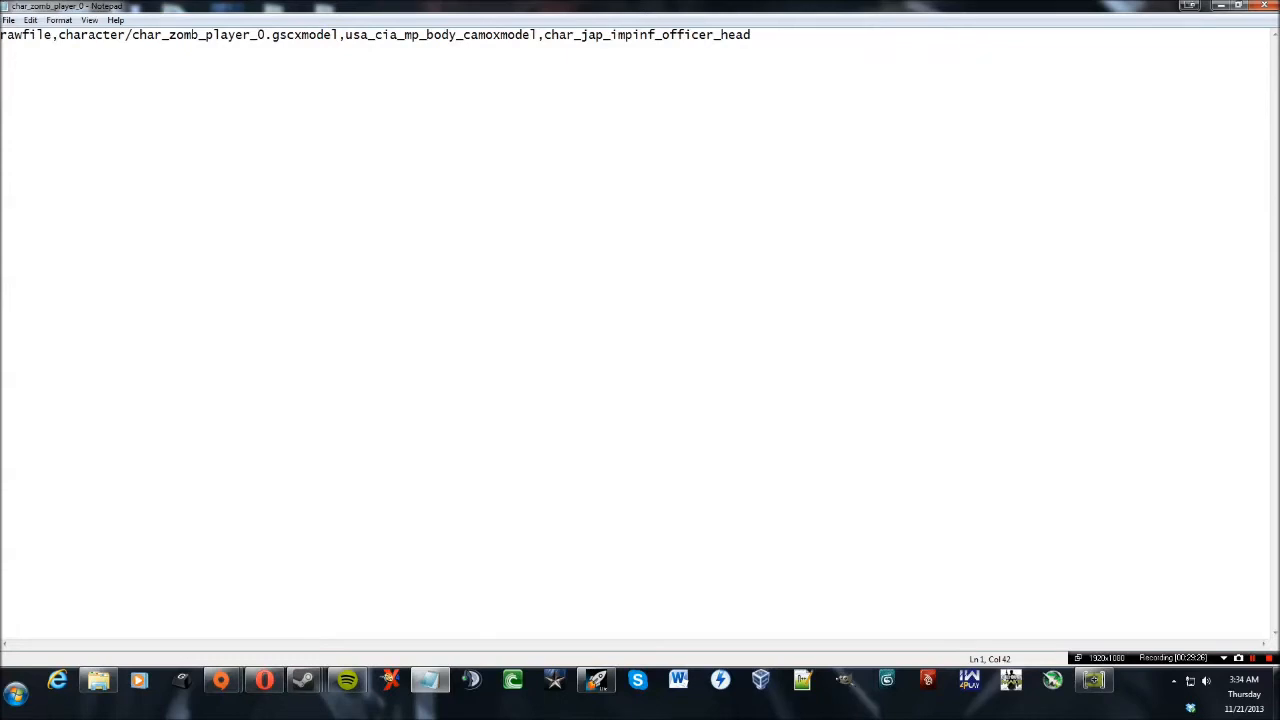
{"action": "left_click_drag", "start_coordinate": [316, 35], "coordinate": [752, 35]}
{"action": "left_click", "coordinate": [752, 52]}
{"action": "left_click_drag", "start_coordinate": [345, 35], "coordinate": [471, 35]}
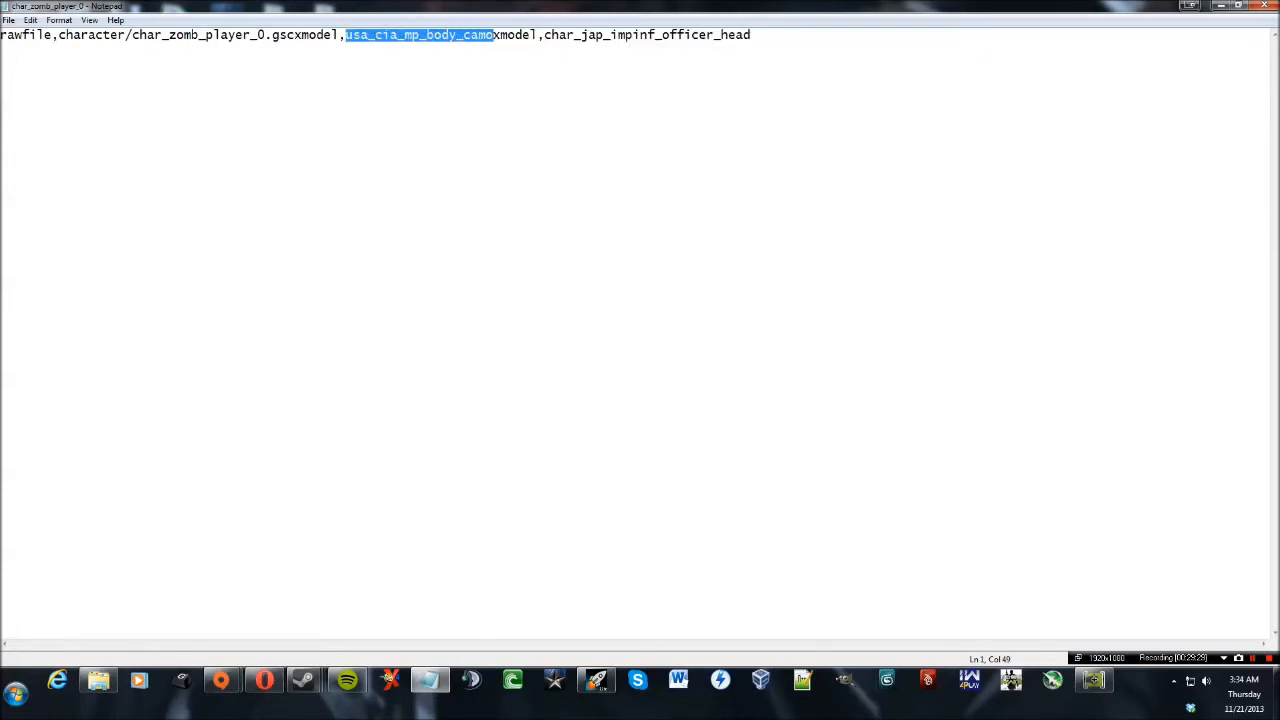
Restore the Notepad window to its smaller size and open a World at War root folder window beside it.
{"action": "left_click", "coordinate": [98, 681]}
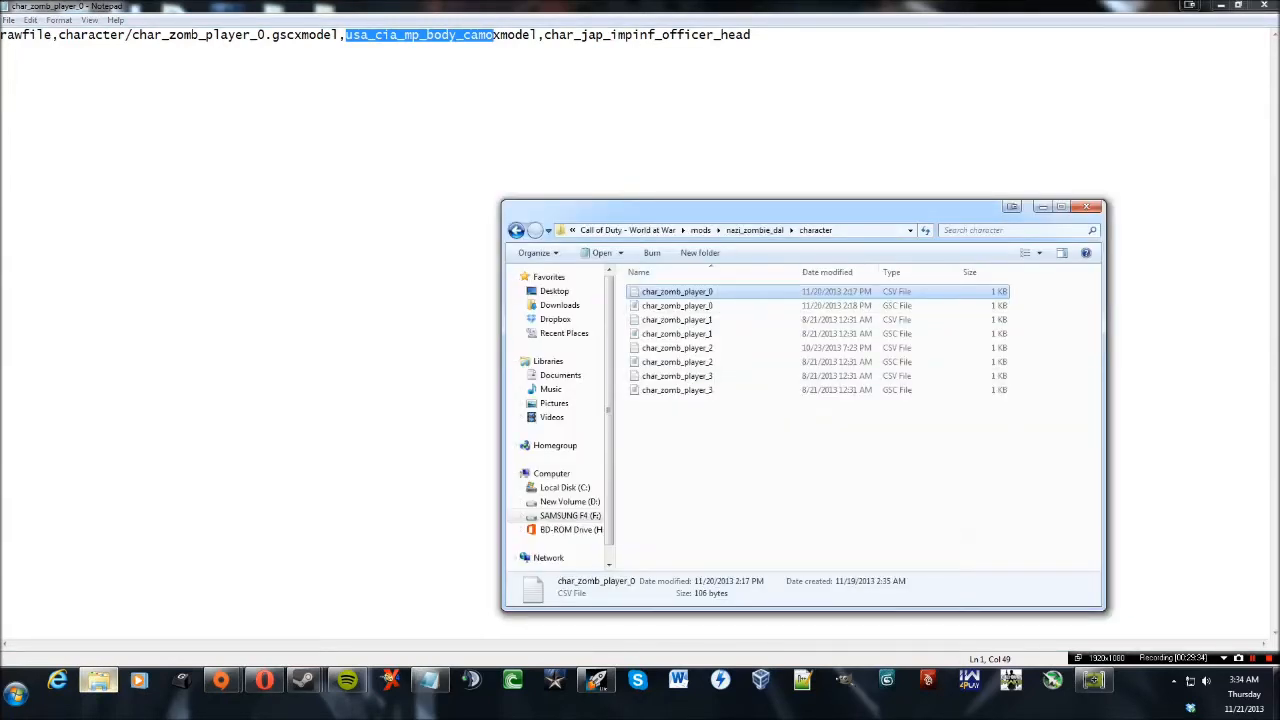
{"action": "left_click", "coordinate": [1238, 5]}
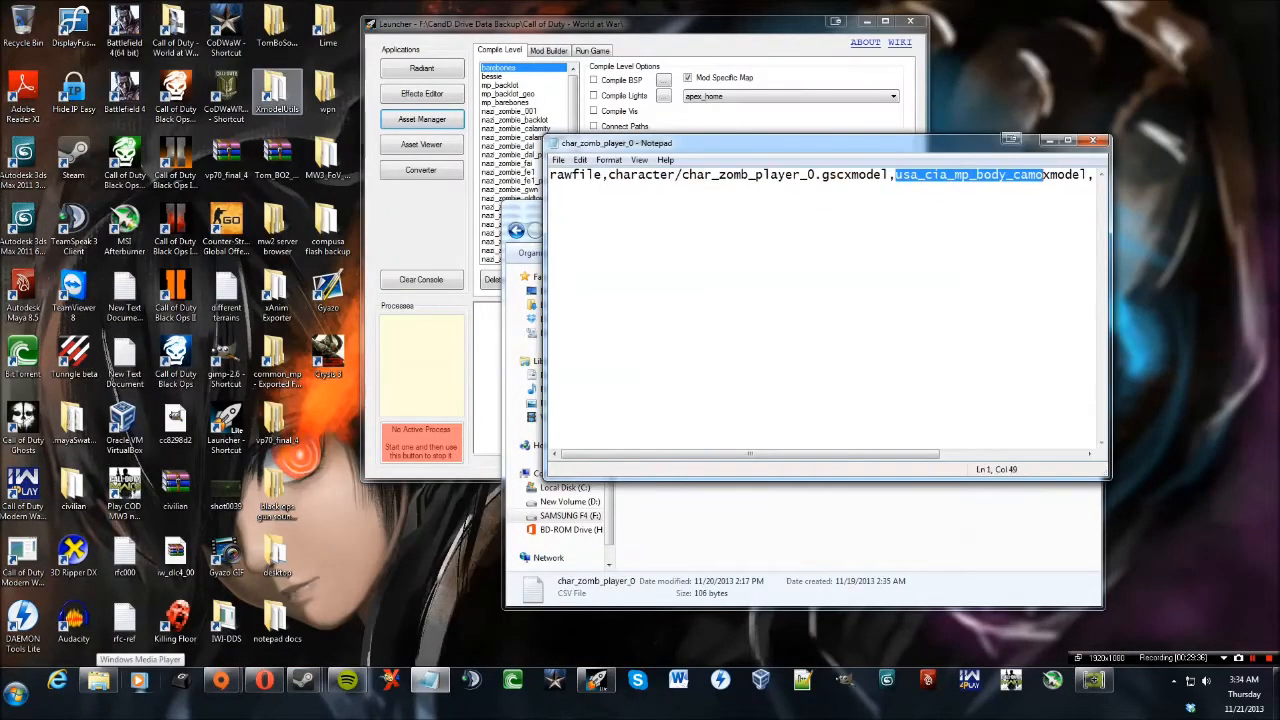
{"action": "left_click", "coordinate": [98, 681]}
{"action": "left_click_drag", "start_coordinate": [762, 223], "coordinate": [300, 97]}
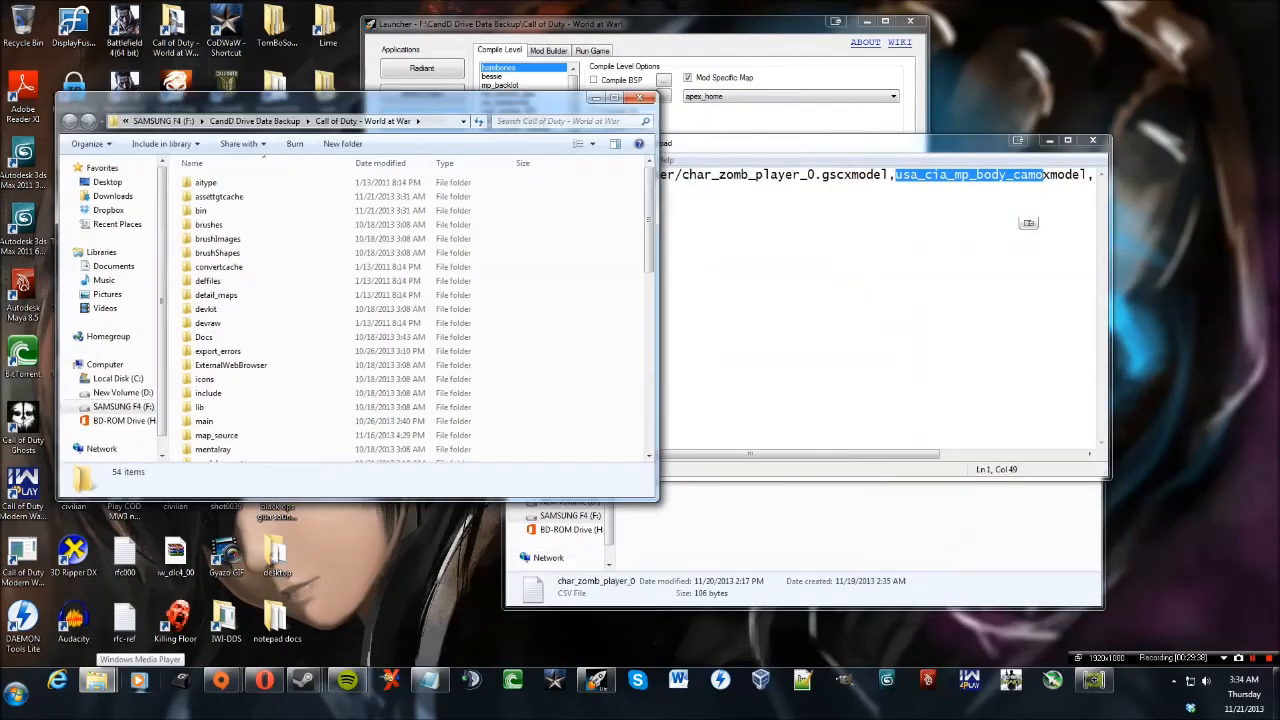
{"action": "left_click_drag", "start_coordinate": [760, 143], "coordinate": [794, 166]}
{"action": "left_click", "coordinate": [400, 225]}
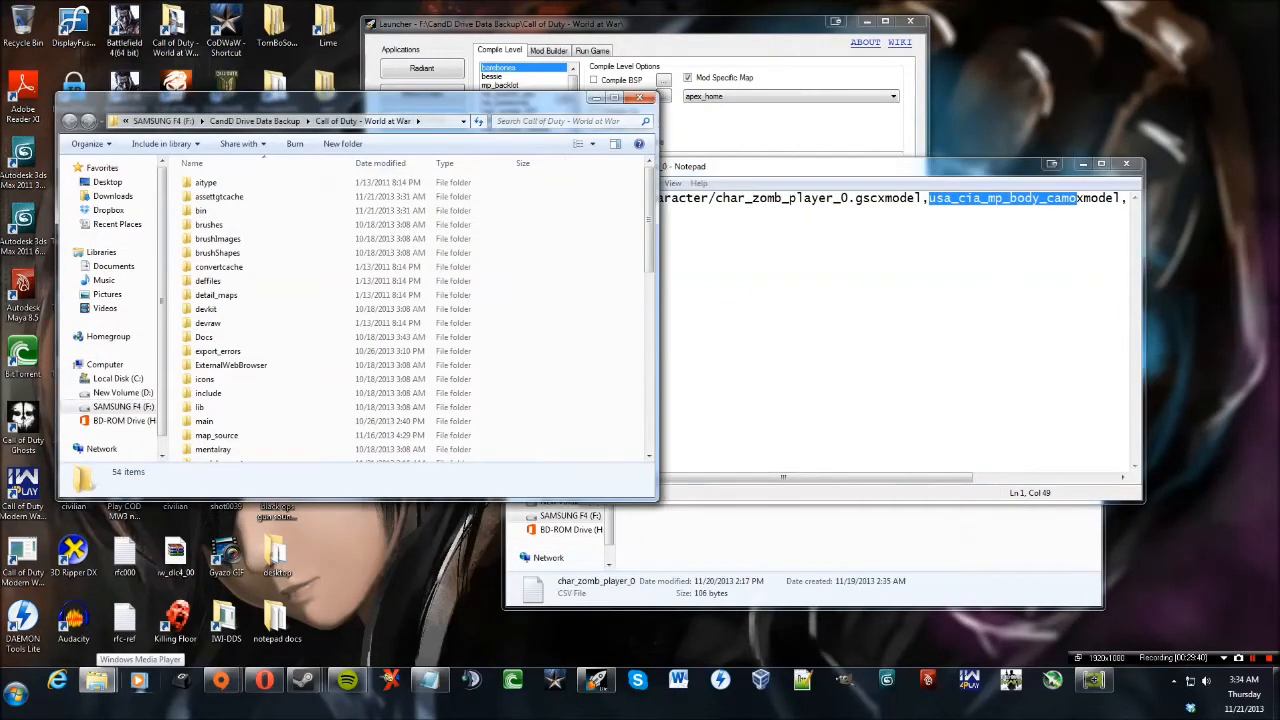
Open the raw\xmodel folder and select the cub_mp_body_armor file for name reference.
{"action": "key", "text": "r"}
{"action": "key", "text": "Return"}
{"action": "key", "text": "x"}
{"action": "key", "text": "Return"}
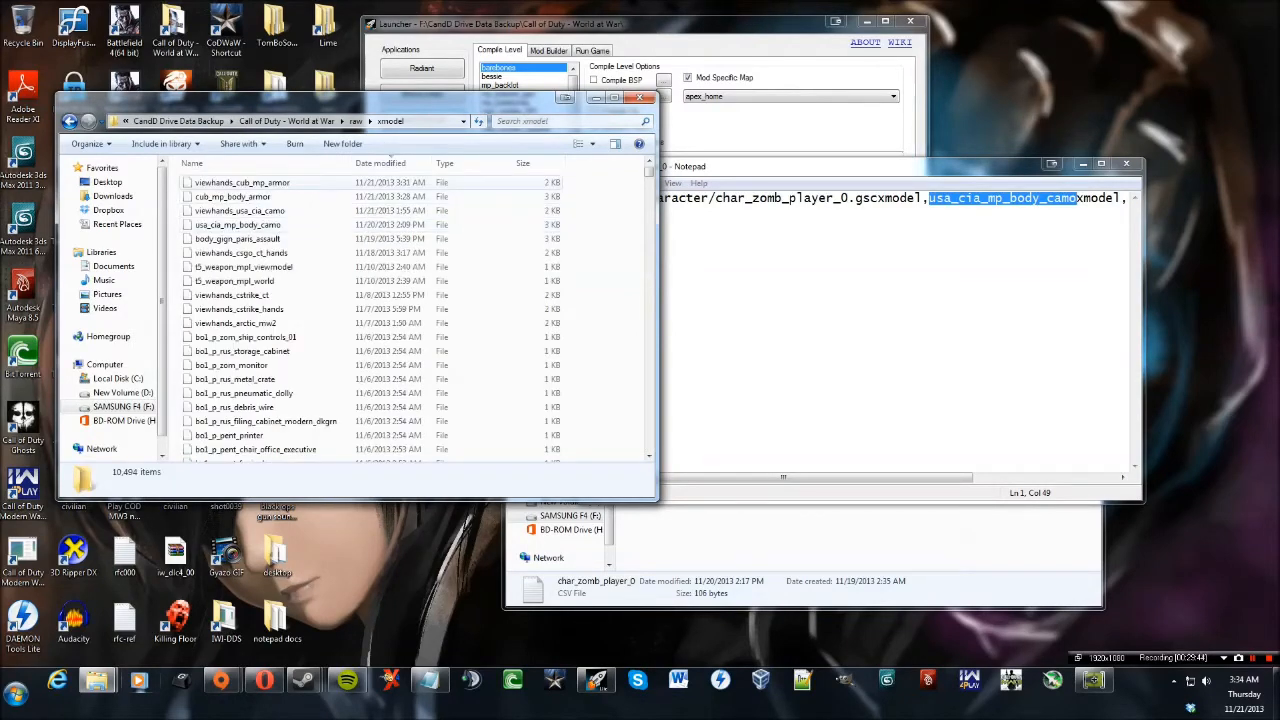
{"action": "left_click", "coordinate": [233, 197]}
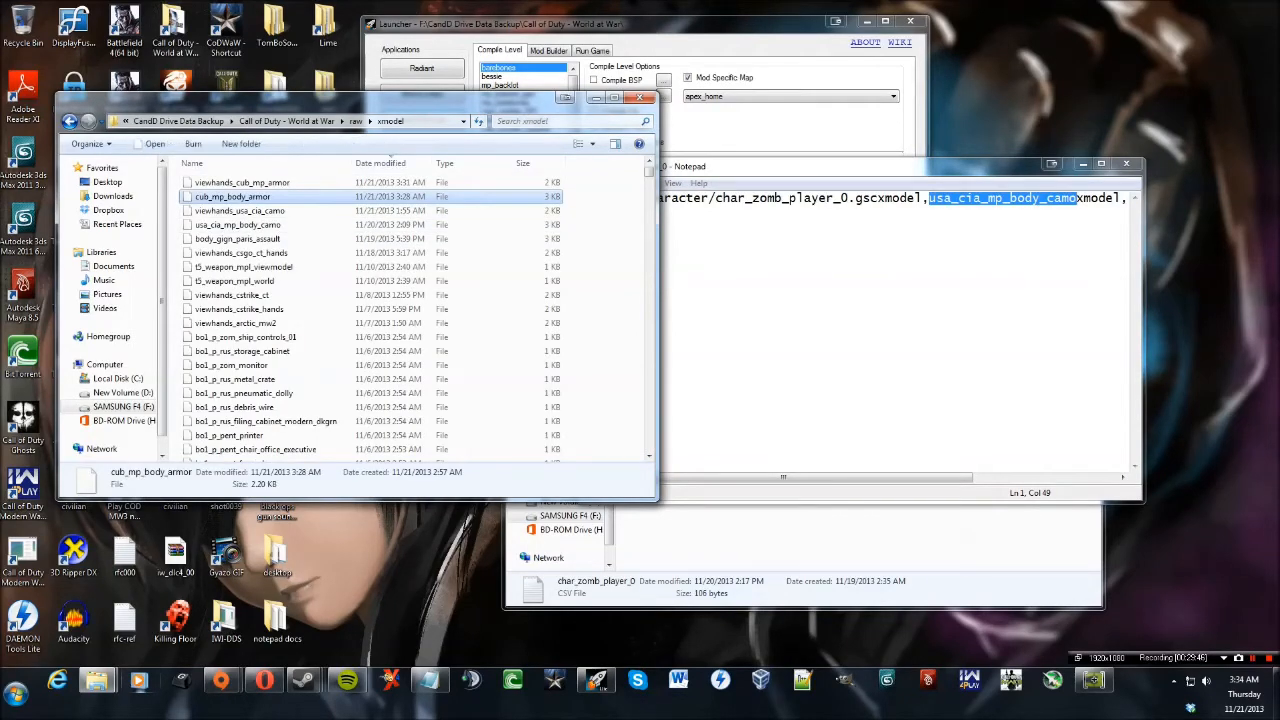
Replace the highlighted body model name in the char_zomb_player_0 CSV with cub_mp_body_armor.
{"action": "left_click", "coordinate": [860, 167]}
{"action": "type", "text": "cub_m"}
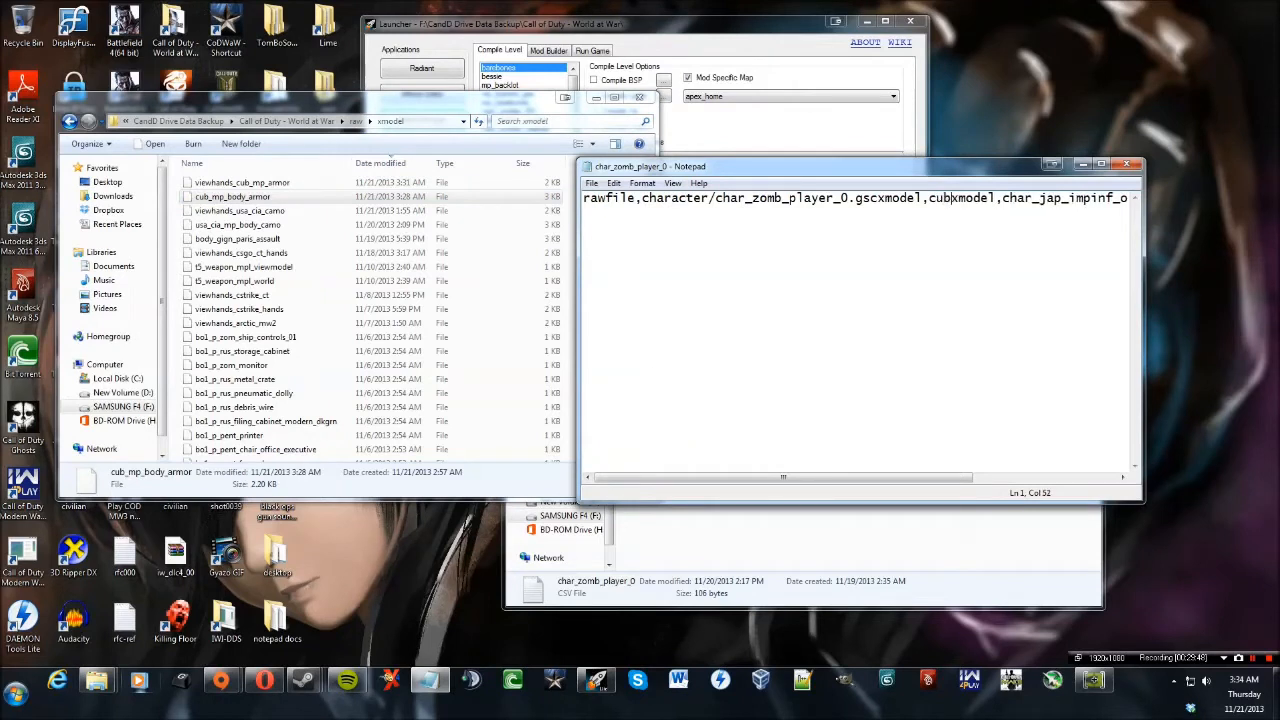
{"action": "type", "text": "p"}
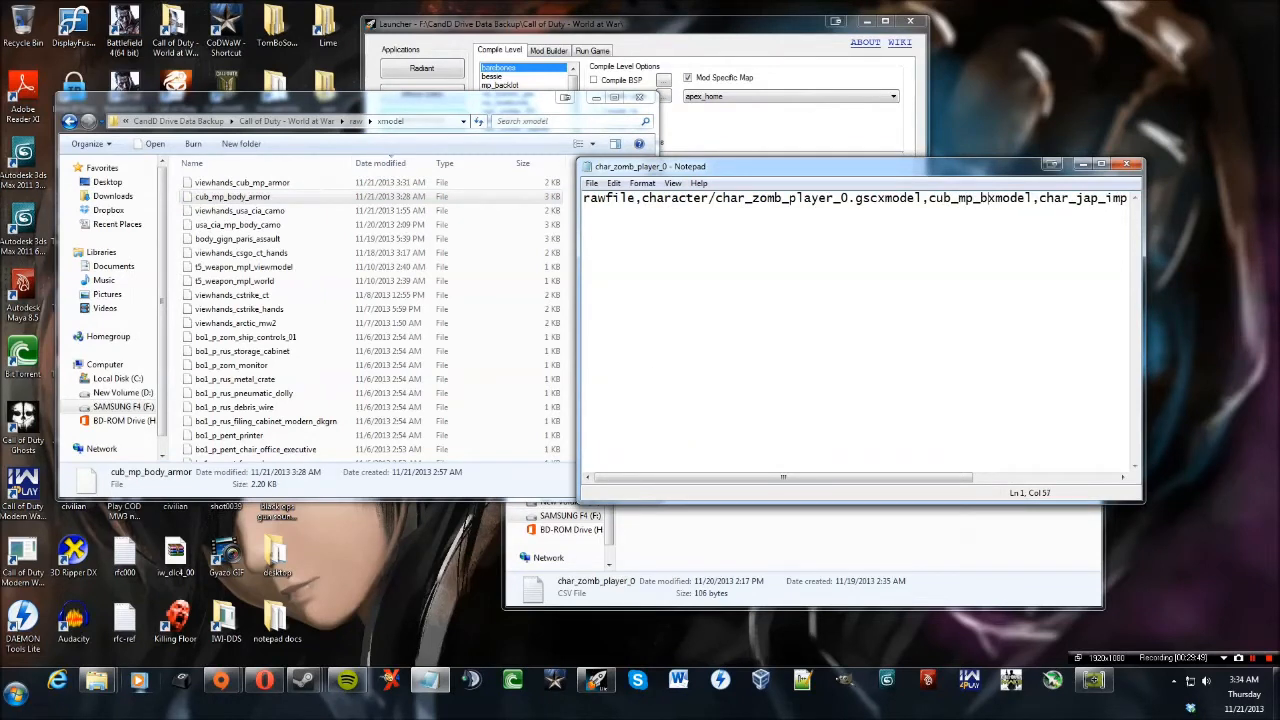
{"action": "type", "text": "_body_arm"}
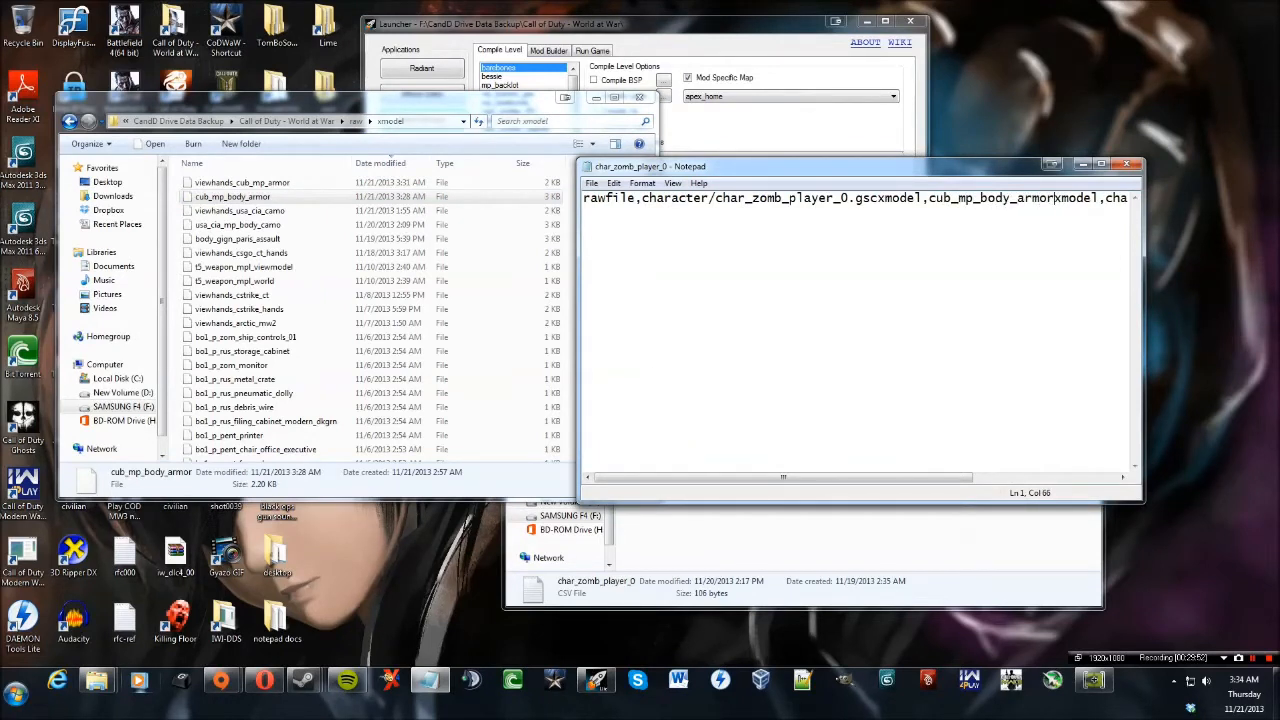
{"action": "type", "text": "or"}
Examine the CSV's remaining xmodel entry, highlighting the head model name that follows the new body entry.
{"action": "left_click_drag", "start_coordinate": [783, 477], "coordinate": [926, 477]}
{"action": "left_click_drag", "start_coordinate": [1106, 198], "coordinate": [930, 240]}
{"action": "left_click", "coordinate": [930, 198]}
{"action": "left_click", "coordinate": [930, 240]}
{"action": "left_click_drag", "start_coordinate": [783, 477], "coordinate": [926, 477]}
{"action": "left_click_drag", "start_coordinate": [800, 166], "coordinate": [387, 222]}
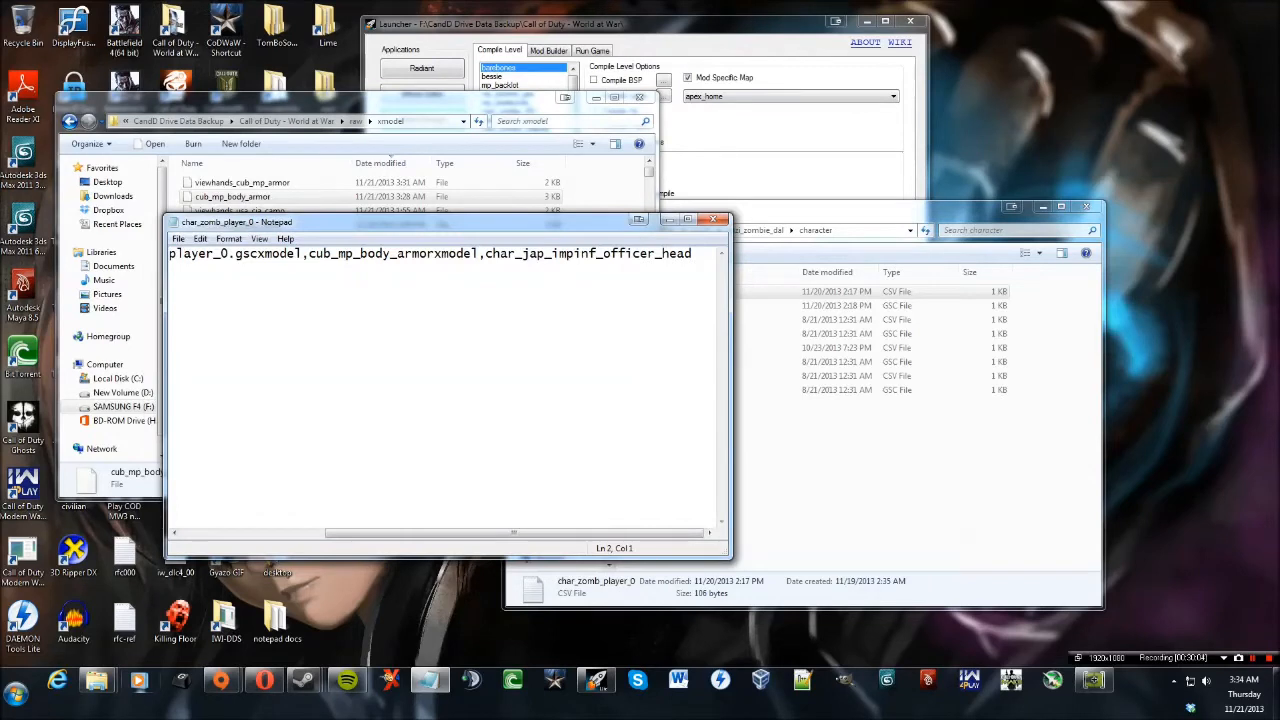
{"action": "left_click_drag", "start_coordinate": [387, 222], "coordinate": [409, 248]}
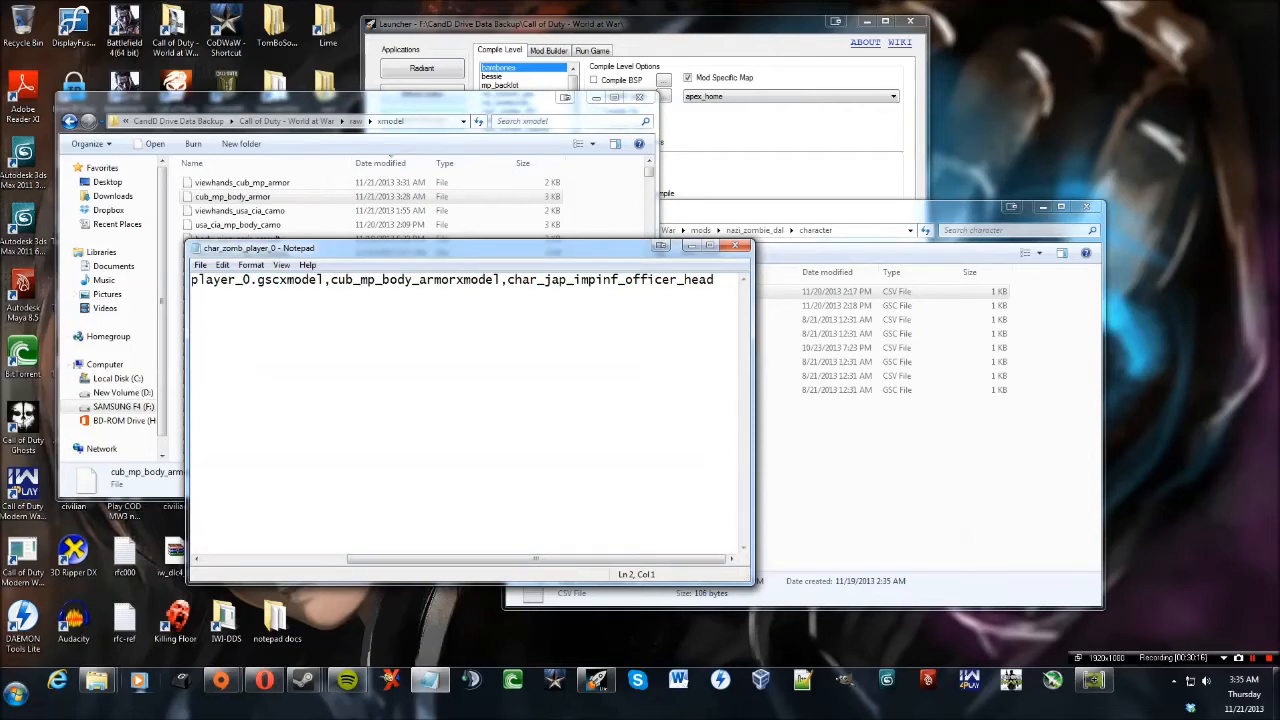
{"action": "left_click_drag", "start_coordinate": [501, 280], "coordinate": [560, 300]}
{"action": "left_click", "coordinate": [540, 330]}
{"action": "left_click_drag", "start_coordinate": [440, 559], "coordinate": [590, 559]}
{"action": "left_click_drag", "start_coordinate": [508, 280], "coordinate": [600, 300]}
{"action": "left_click", "coordinate": [600, 300]}
{"action": "left_click_drag", "start_coordinate": [450, 559], "coordinate": [548, 559]}
Save and close the char_zomb_player_0 CSV, and open the char_zomb_player_0 GSC file in Notepad.
{"action": "left_click_drag", "start_coordinate": [400, 248], "coordinate": [369, 309]}
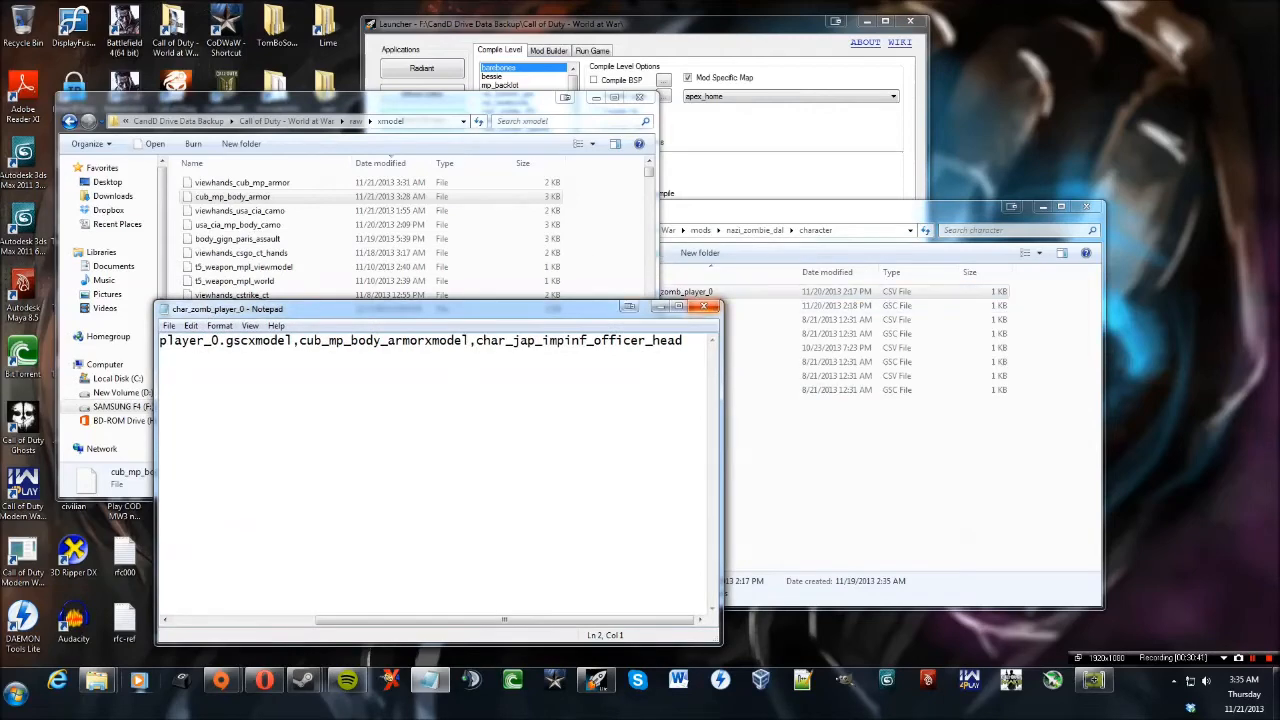
{"action": "left_click", "coordinate": [704, 307]}
{"action": "left_click", "coordinate": [664, 355]}
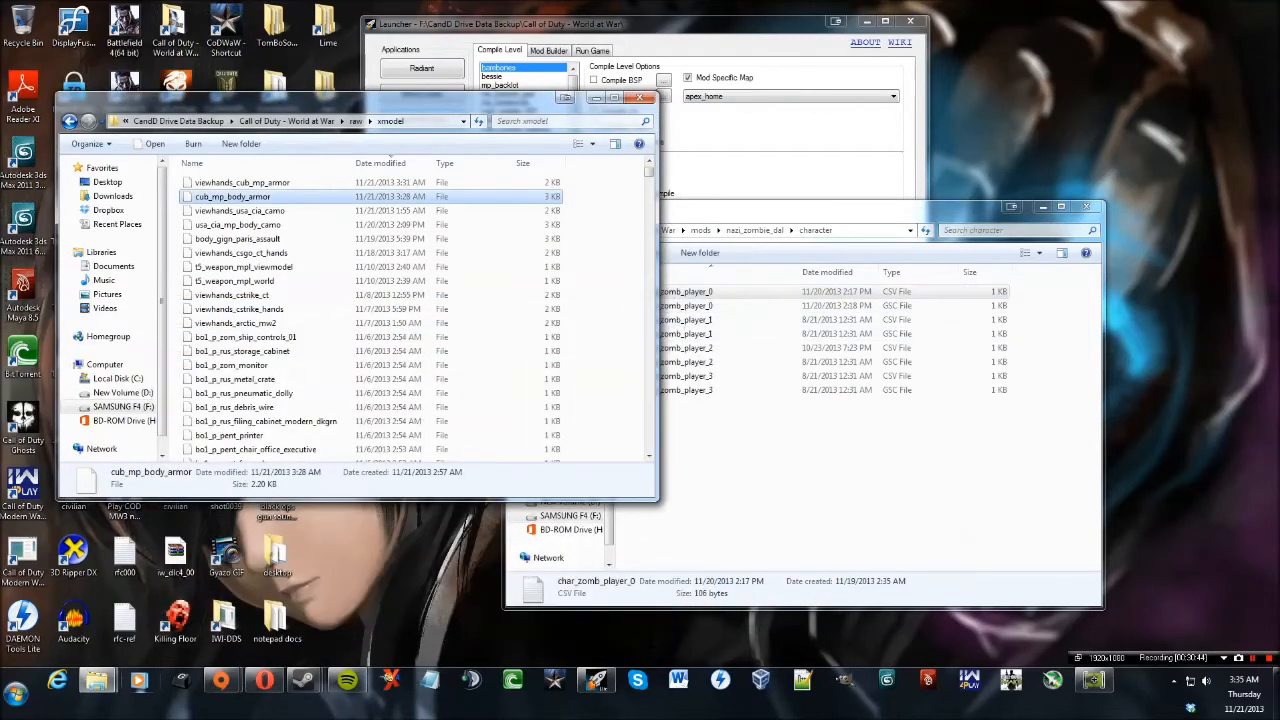
{"action": "left_click", "coordinate": [690, 292]}
{"action": "double_click", "coordinate": [690, 306]}
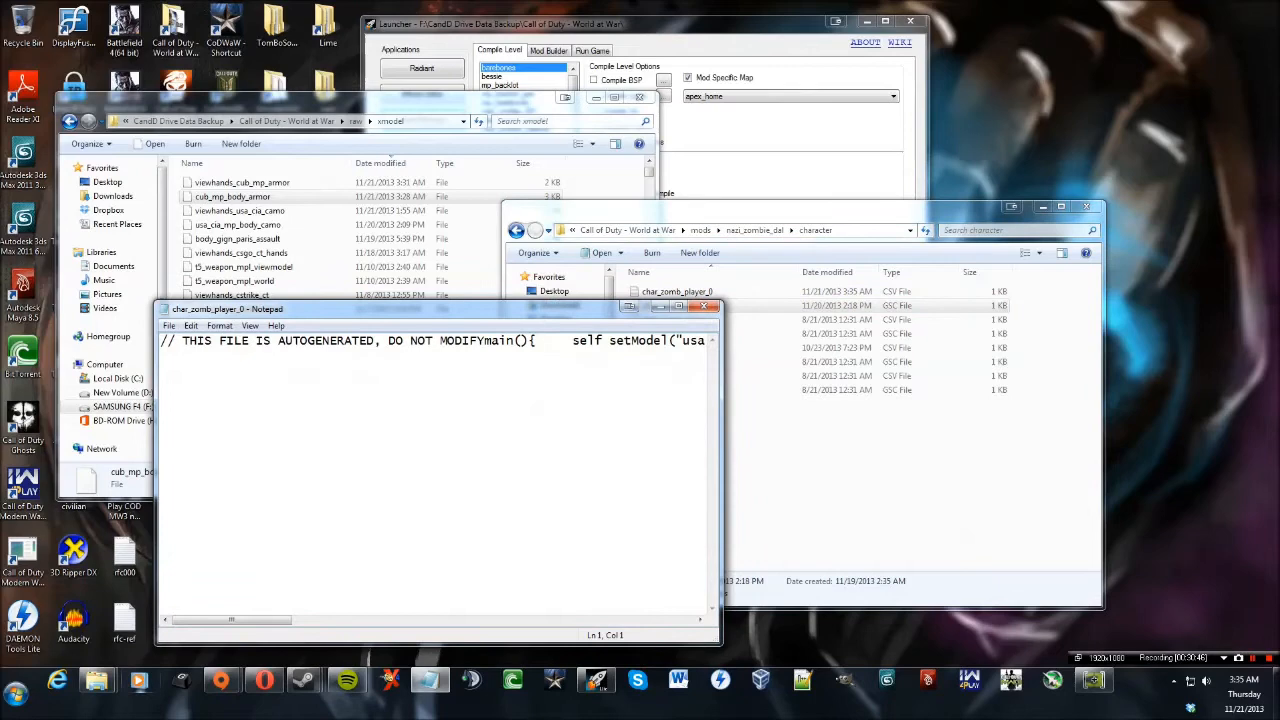
Replace the body model name in the GSC file's setModel call with cub_mp_body_armor.
{"action": "left_click_drag", "start_coordinate": [400, 309], "coordinate": [387, 193]}
{"action": "left_click_drag", "start_coordinate": [219, 504], "coordinate": [282, 504]}
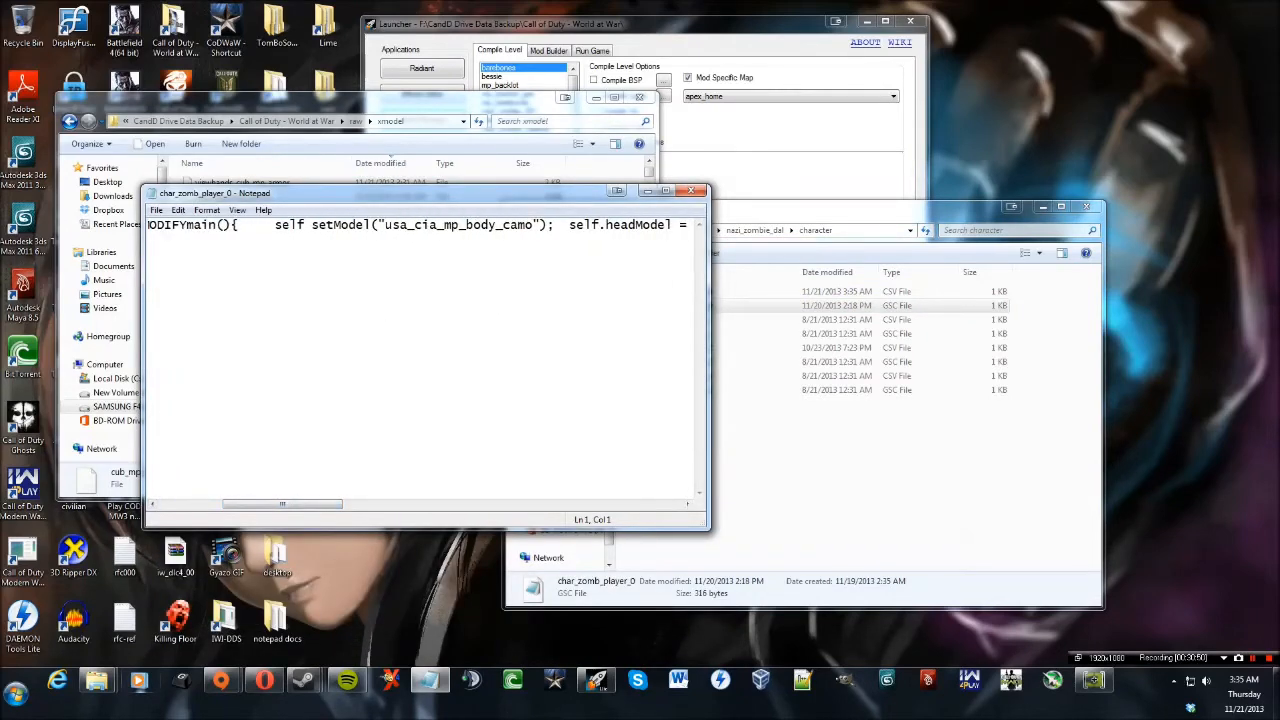
{"action": "left_click_drag", "start_coordinate": [385, 225], "coordinate": [692, 225]}
{"action": "left_click", "coordinate": [149, 240]}
{"action": "left_click_drag", "start_coordinate": [220, 504], "coordinate": [282, 504]}
{"action": "left_click_drag", "start_coordinate": [385, 225], "coordinate": [533, 225]}
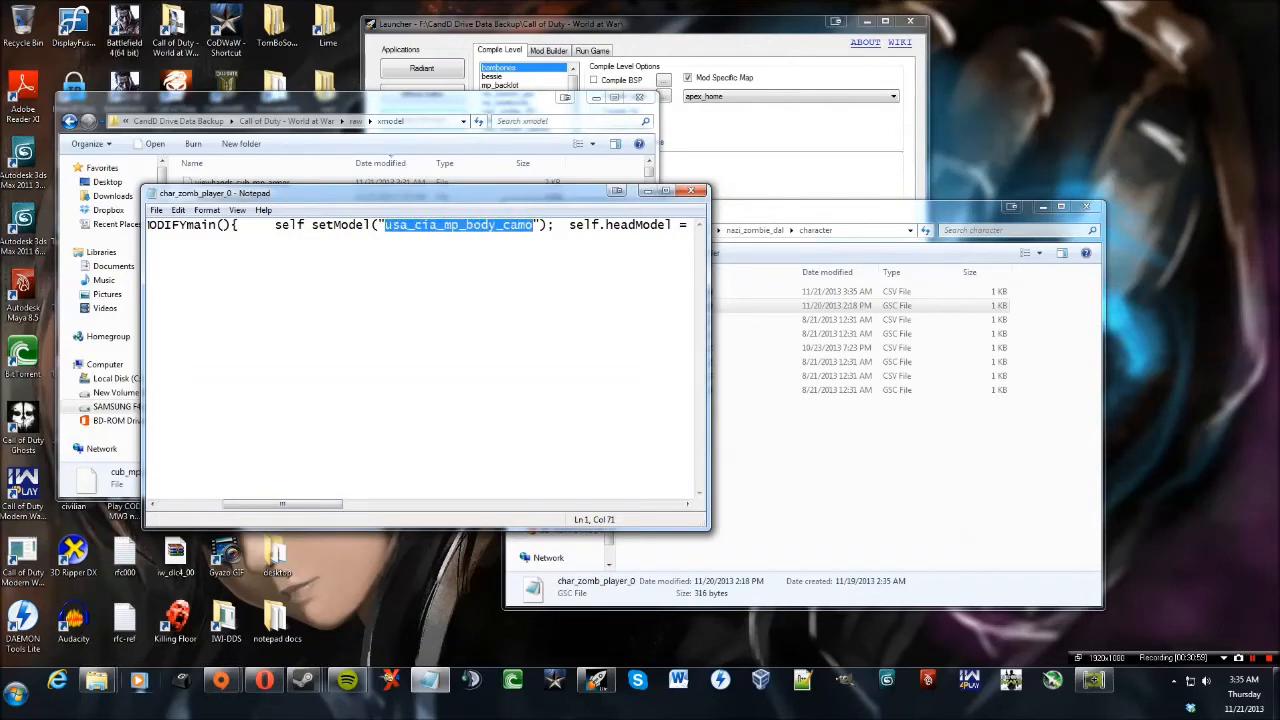
{"action": "left_click_drag", "start_coordinate": [272, 193], "coordinate": [288, 221]}
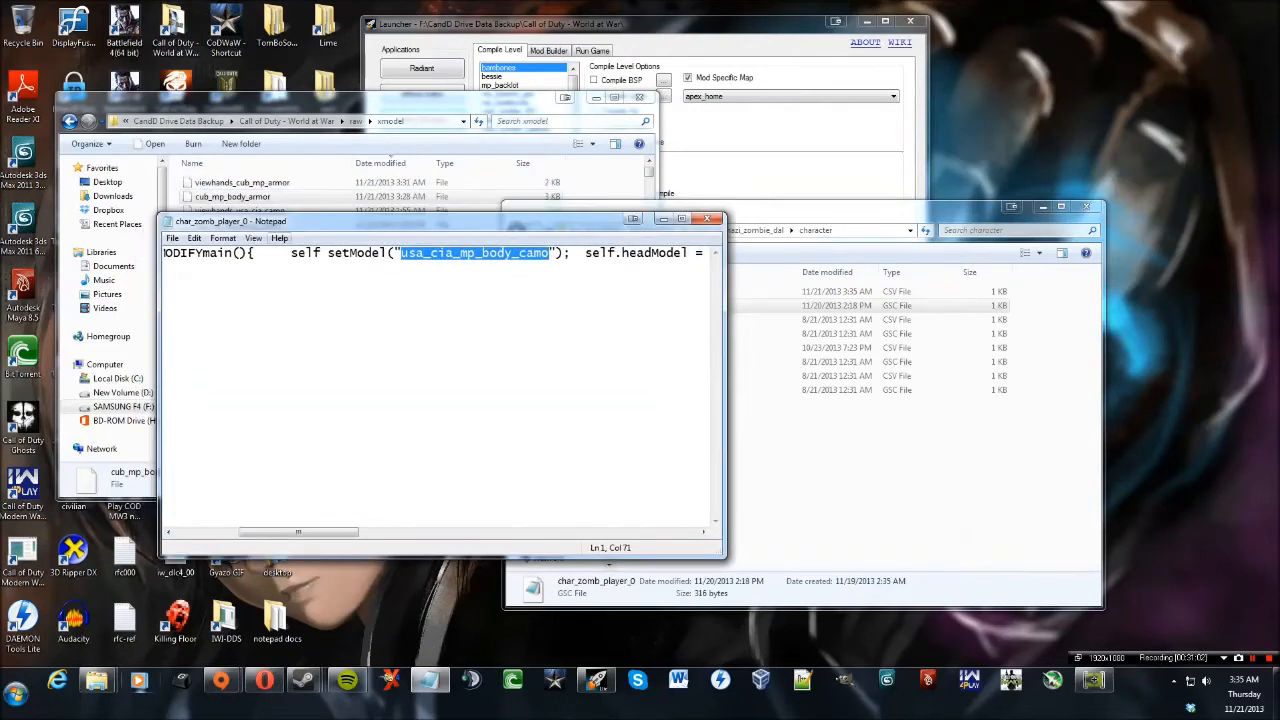
{"action": "type", "text": "cub"}
{"action": "type", "text": "_mp"}
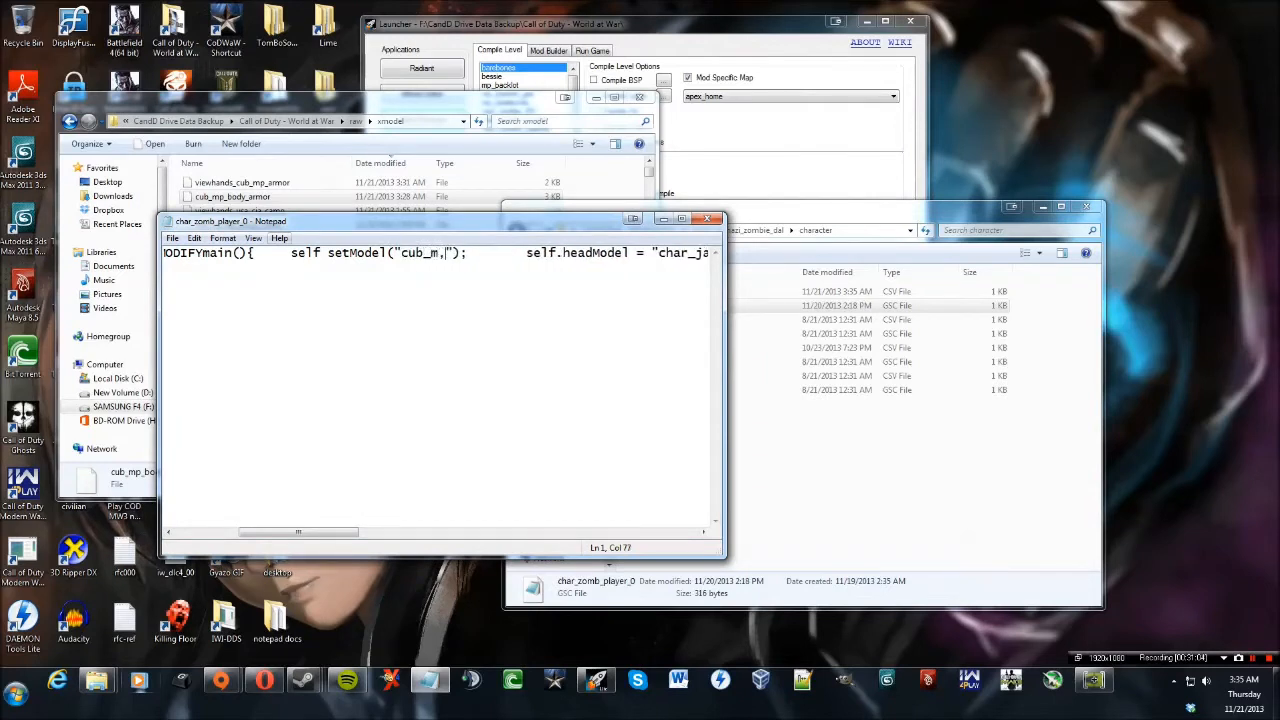
{"action": "type", "text": "_body_armor"}
{"action": "mouse_move", "coordinate": [299, 532]}
{"action": "left_mouse_down"}
{"action": "mouse_move", "coordinate": [330, 532]}
{"action": "mouse_move", "coordinate": [317, 532]}
{"action": "left_mouse_up"}
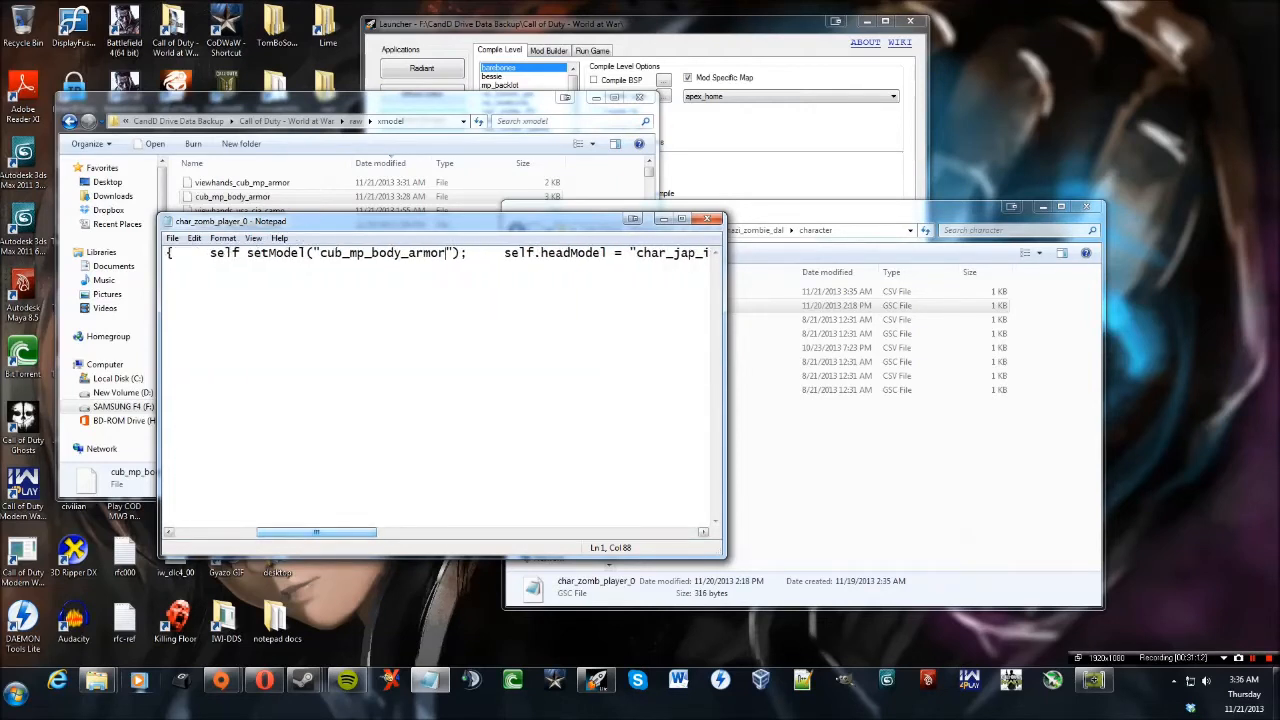
{"action": "left_click_drag", "start_coordinate": [345, 221], "coordinate": [382, 242]}
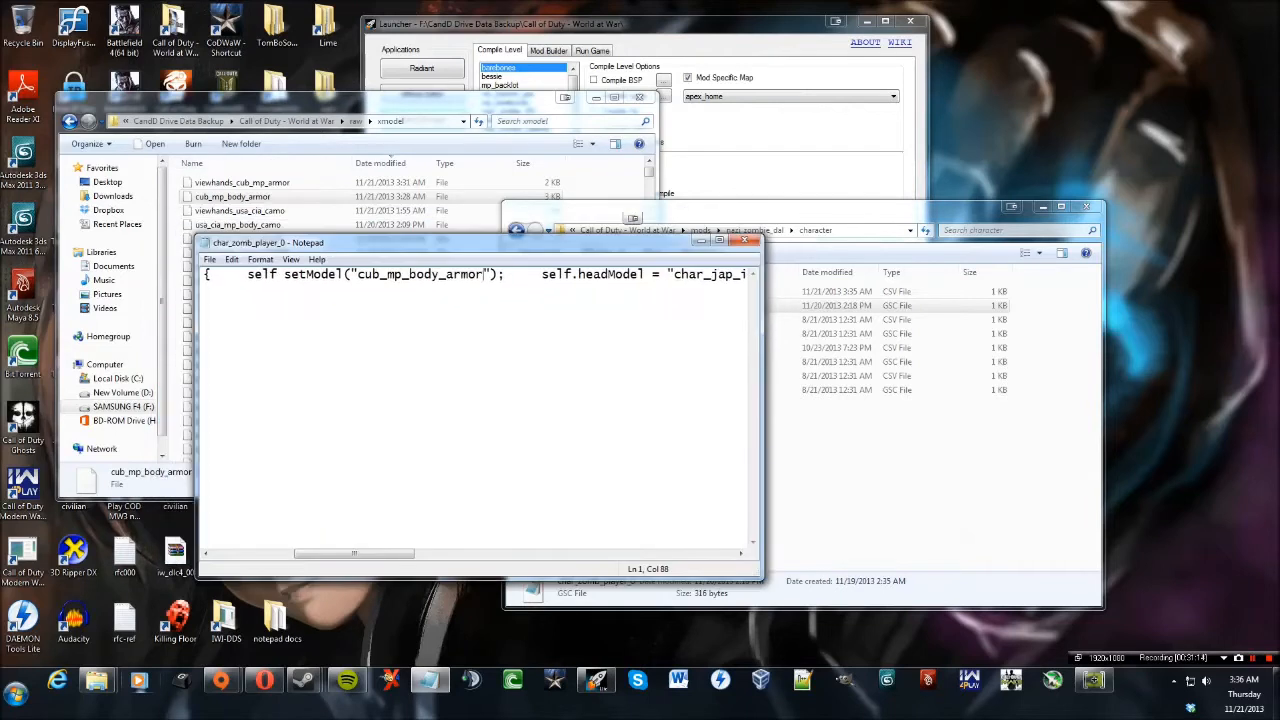
Replace usa_cia_mp_body_camo in the GSC file's first precacheModel call with cub_mp_body_armor.
{"action": "left_click_drag", "start_coordinate": [353, 553], "coordinate": [647, 553]}
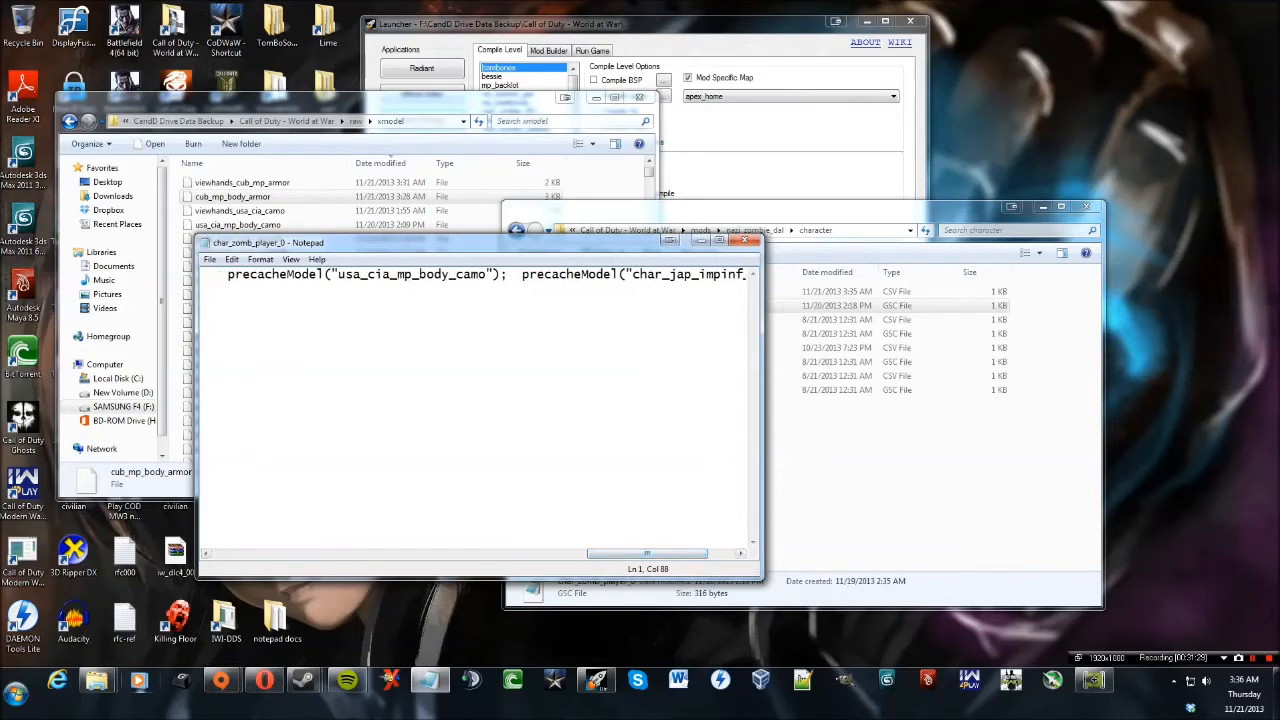
{"action": "left_click_drag", "start_coordinate": [338, 274], "coordinate": [460, 274]}
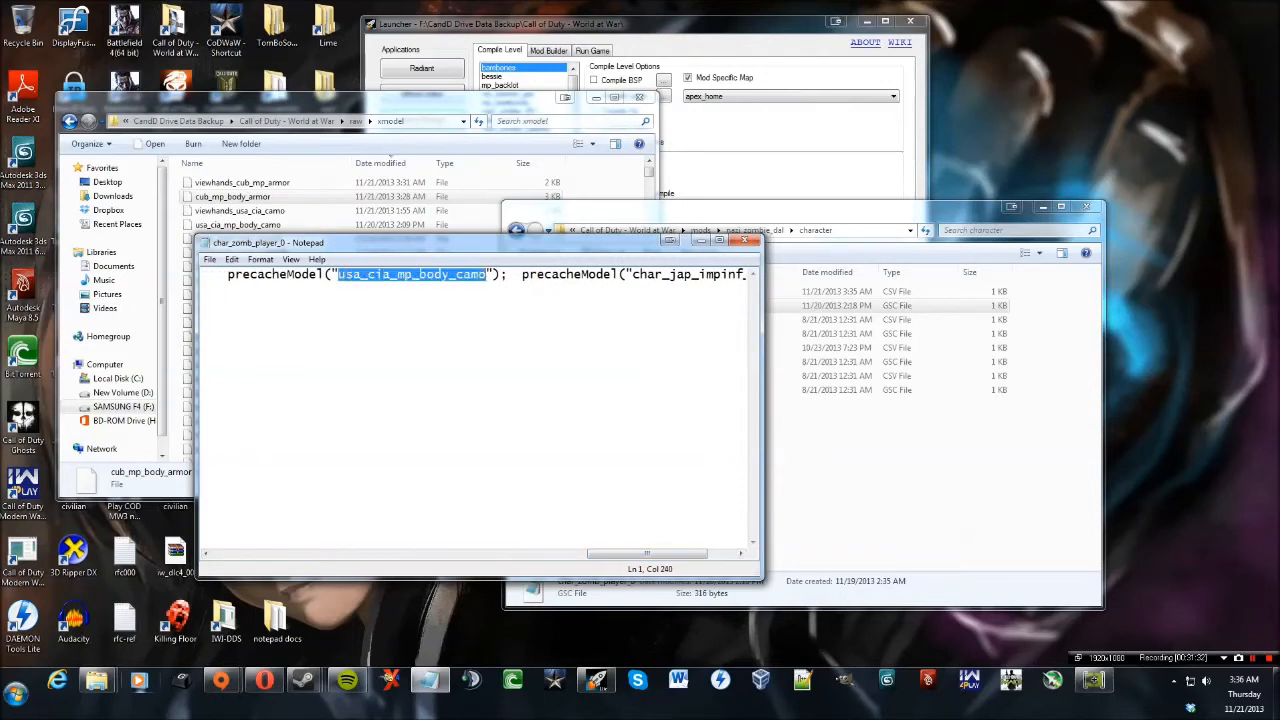
{"action": "type", "text": "cub_mp_body"}
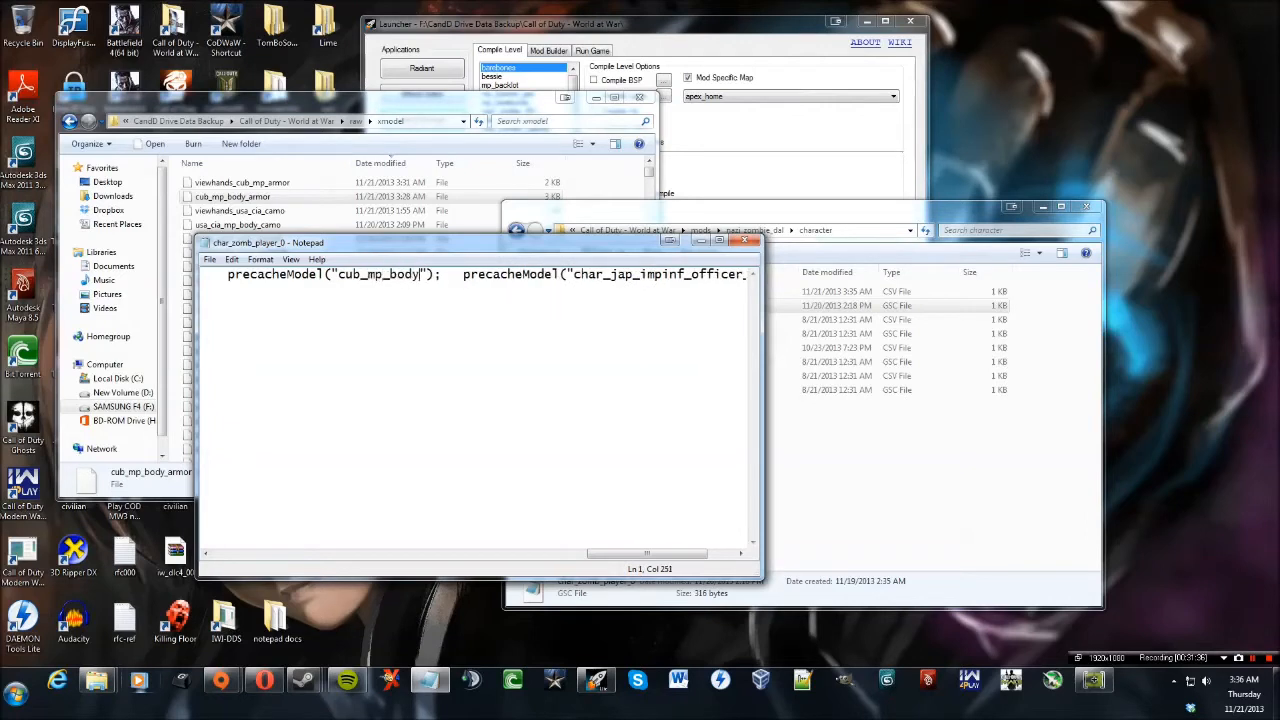
{"action": "type", "text": "_armor"}
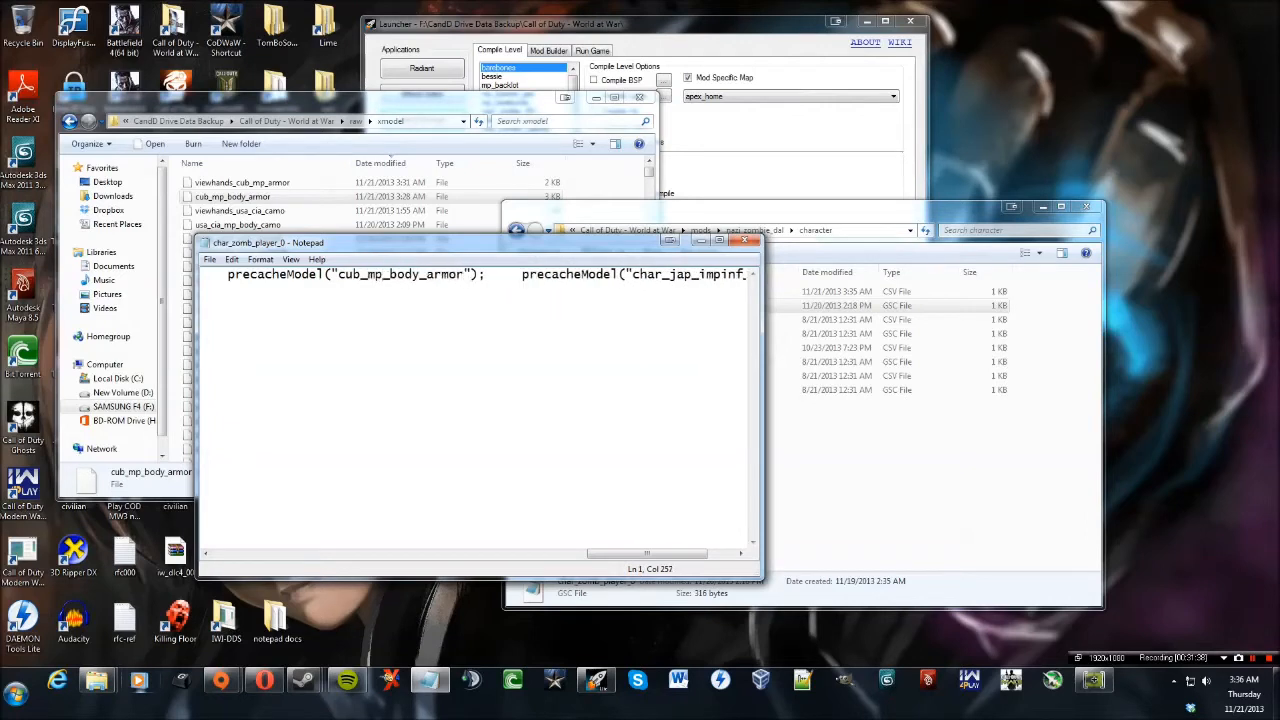
Check the end of the GSC script through the head precacheModel call, then save and close the file.
{"action": "left_click_drag", "start_coordinate": [650, 553], "coordinate": [678, 553]}
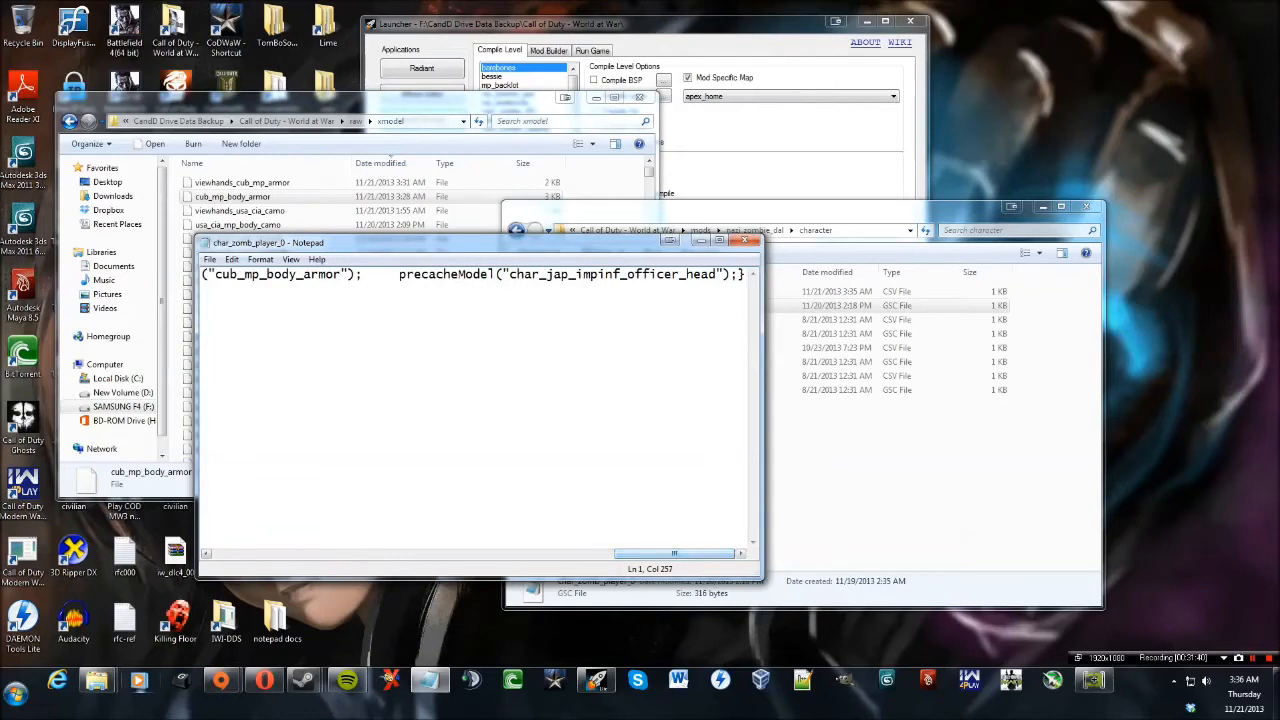
{"action": "left_click", "coordinate": [210, 259]}
{"action": "left_click", "coordinate": [230, 304]}
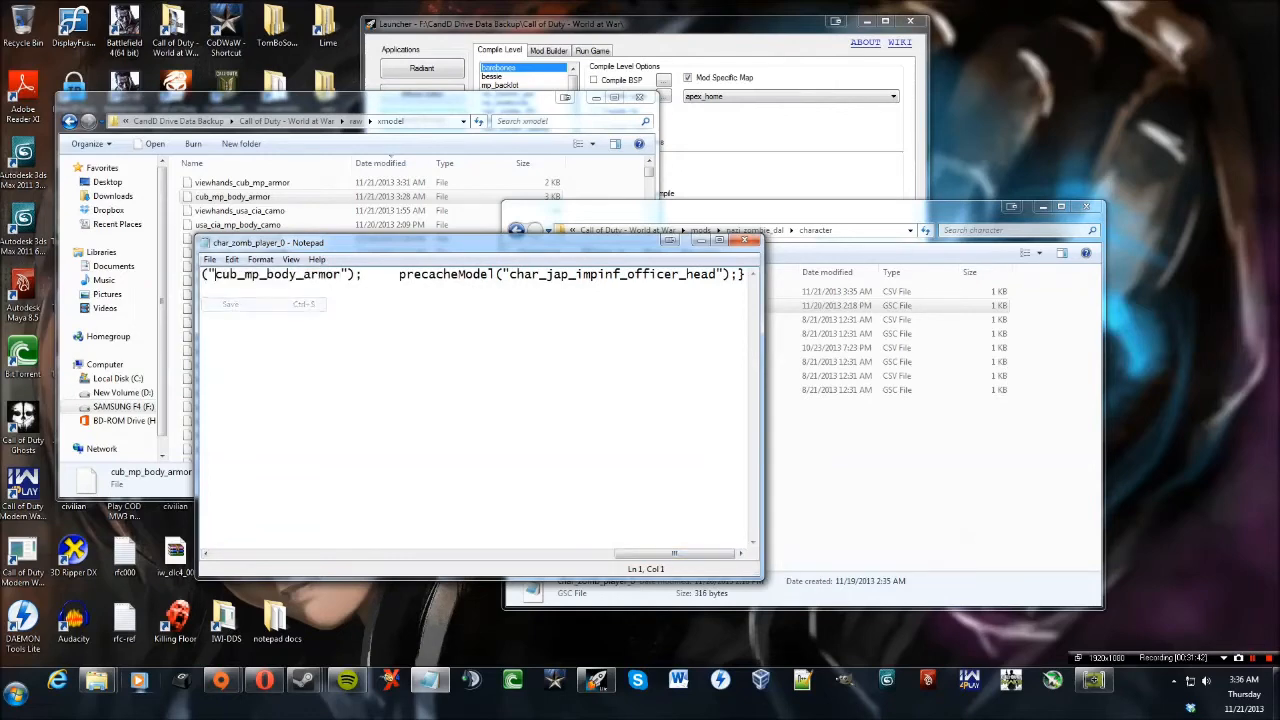
{"action": "left_click", "coordinate": [744, 241]}
{"action": "mouse_move", "coordinate": [1020, 412]}
{"action": "left_mouse_down"}
{"action": "mouse_move", "coordinate": [760, 290]}
{"action": "mouse_move", "coordinate": [1020, 412]}
{"action": "left_mouse_up"}
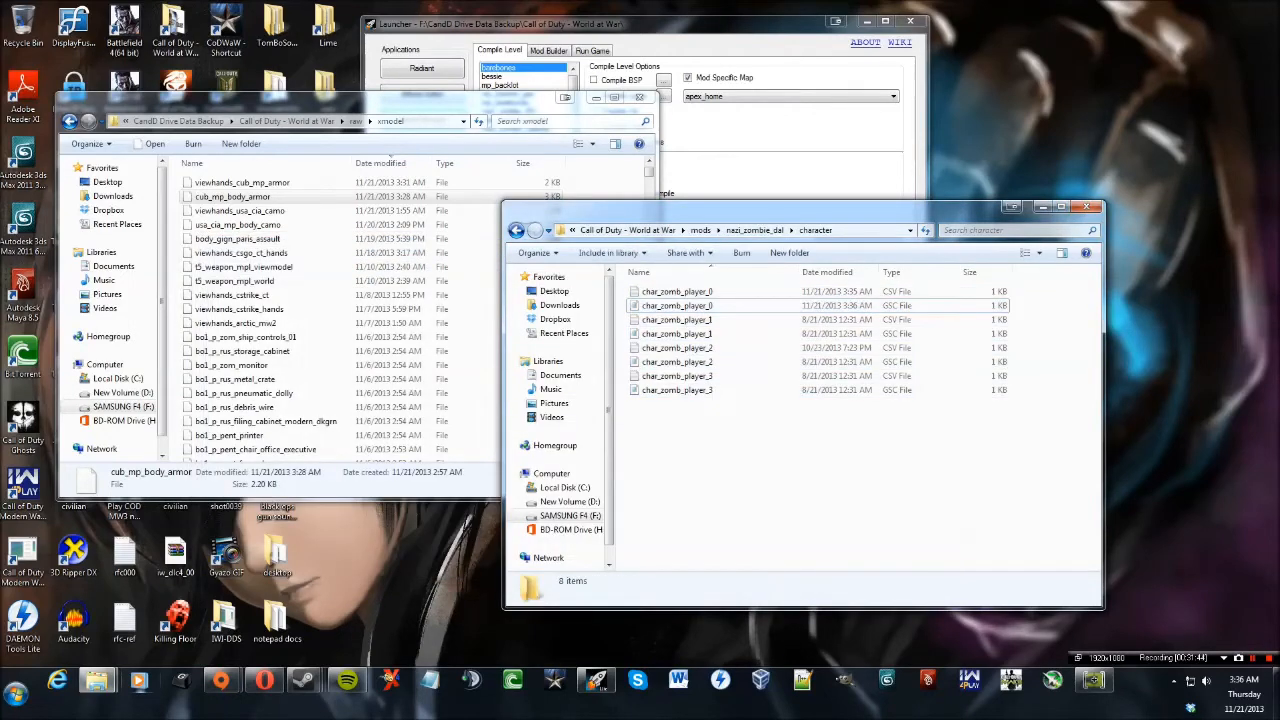
Go up to the nazi_zombie_dal mod folder in one window and open raw\images in the other.
{"action": "mouse_move", "coordinate": [760, 207]}
{"action": "left_mouse_down"}
{"action": "mouse_move", "coordinate": [787, 247]}
{"action": "mouse_move", "coordinate": [775, 219]}
{"action": "left_mouse_up"}
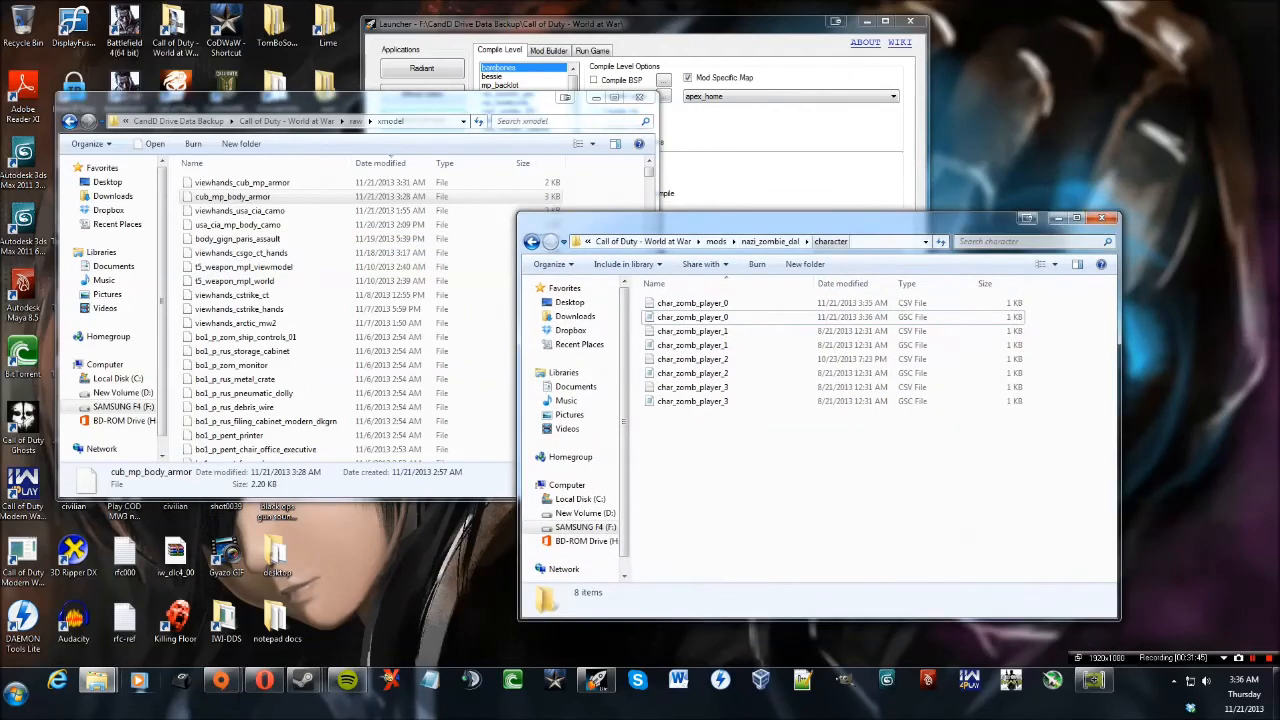
{"action": "left_click", "coordinate": [768, 241]}
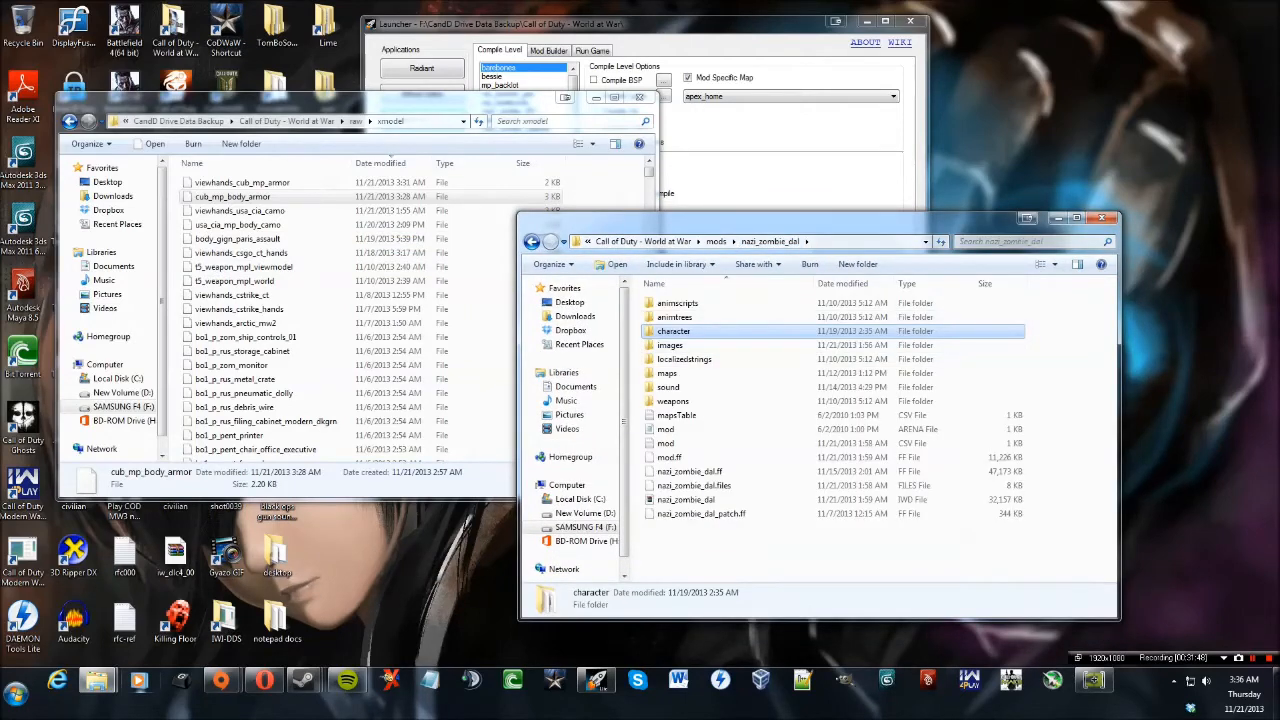
{"action": "left_click_drag", "start_coordinate": [310, 100], "coordinate": [313, 95]}
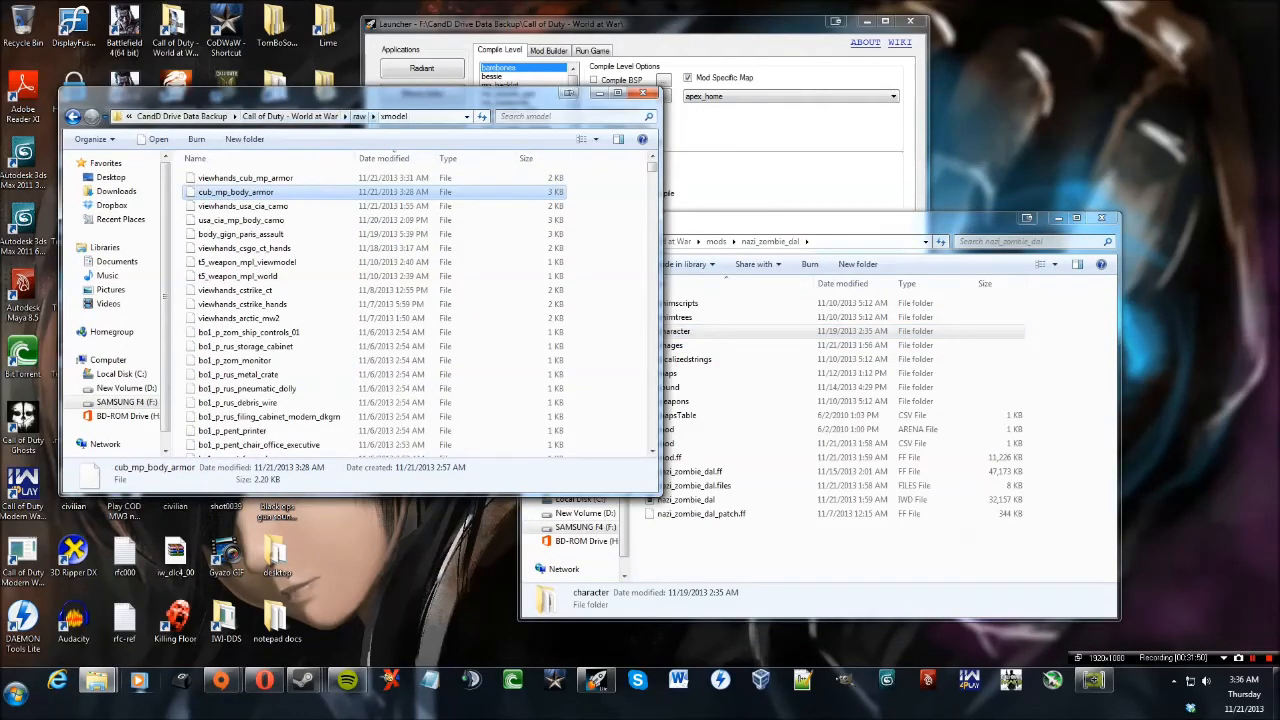
{"action": "left_click", "coordinate": [358, 116]}
{"action": "key", "text": "i"}
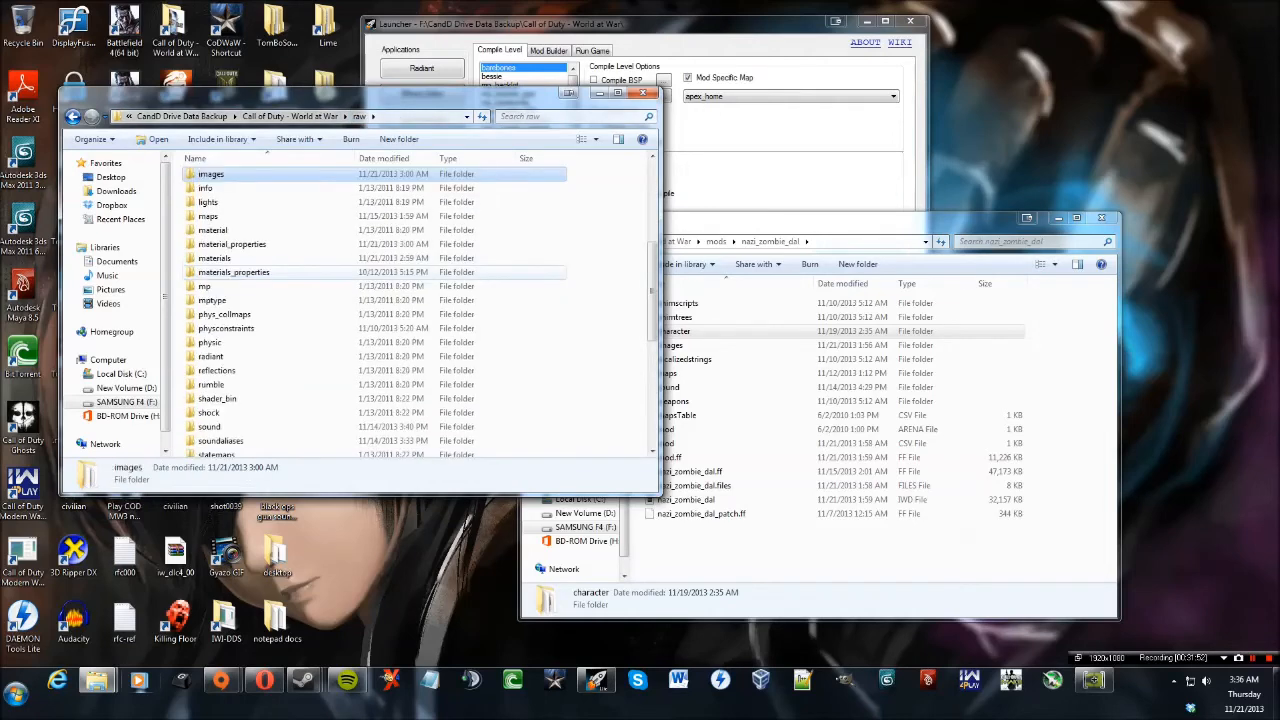
{"action": "key", "text": "Return"}
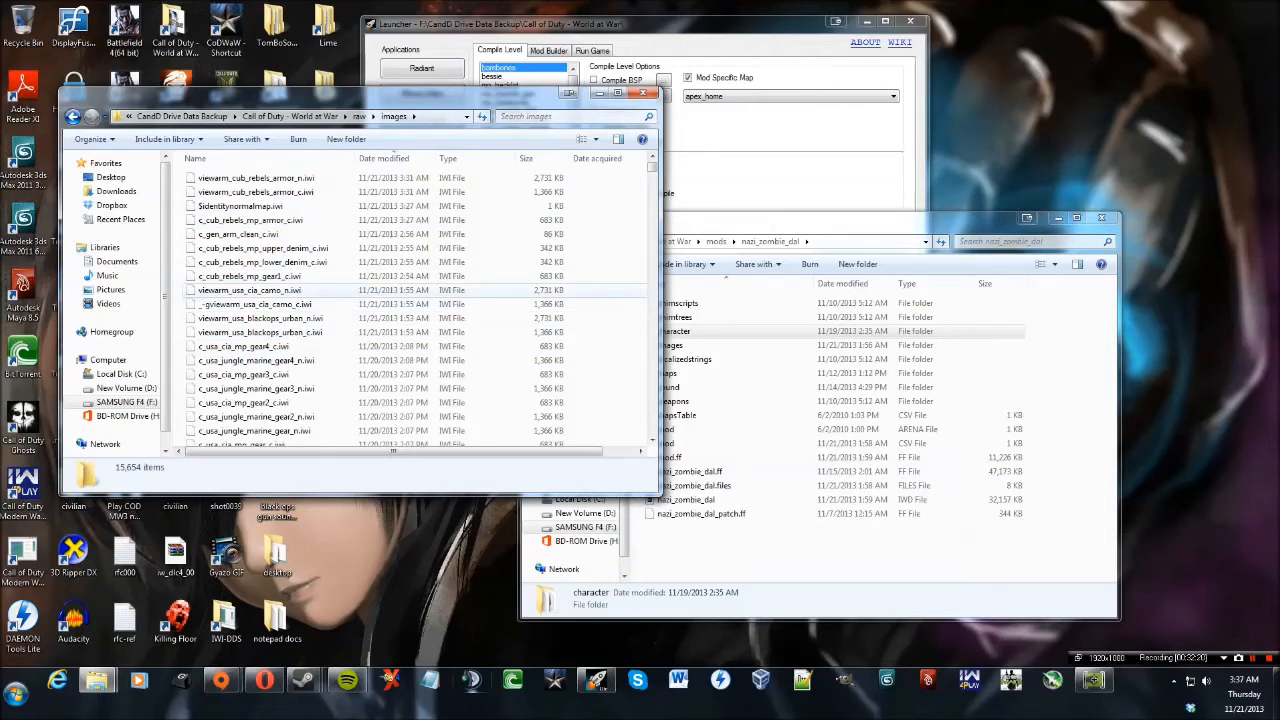
Copy the eight IWI images from c_cub_rebels_mp_gear1_c up through viewarm_cub_rebels_armor_n in raw\images.
{"action": "left_click", "coordinate": [250, 276]}
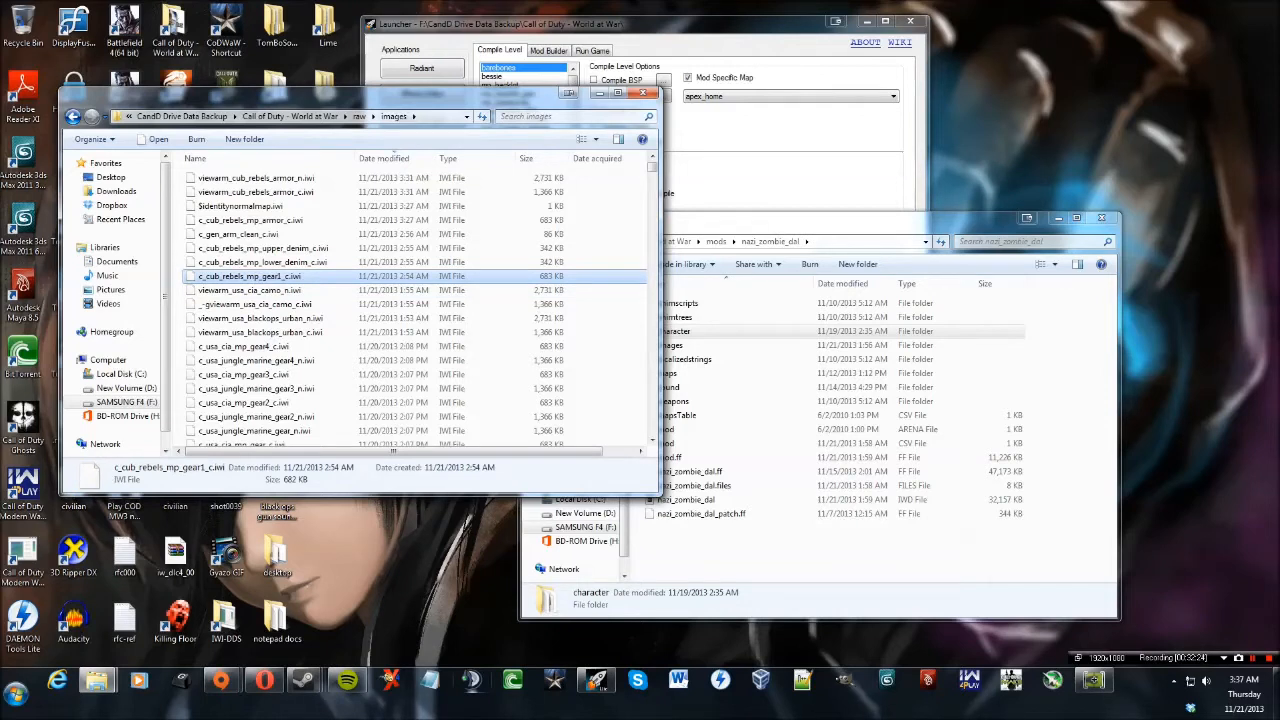
{"action": "key", "text": "shift+Up"}
{"action": "key", "text": "shift+Up"}
{"action": "key", "text": "shift+Up"}
{"action": "key", "text": "shift+Up"}
{"action": "key", "text": "shift+Up"}
{"action": "key", "text": "shift+Up"}
{"action": "key", "text": "shift+Up"}
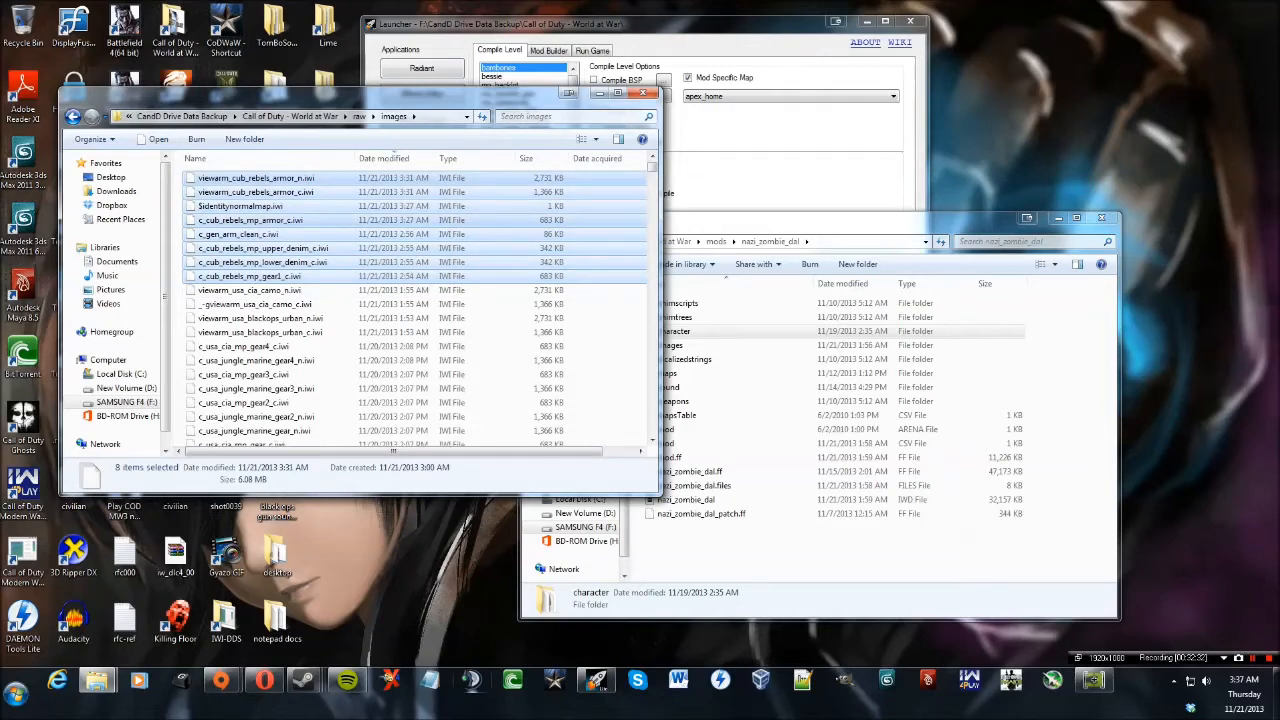
{"action": "right_click", "coordinate": [381, 220]}
{"action": "left_click", "coordinate": [420, 371]}
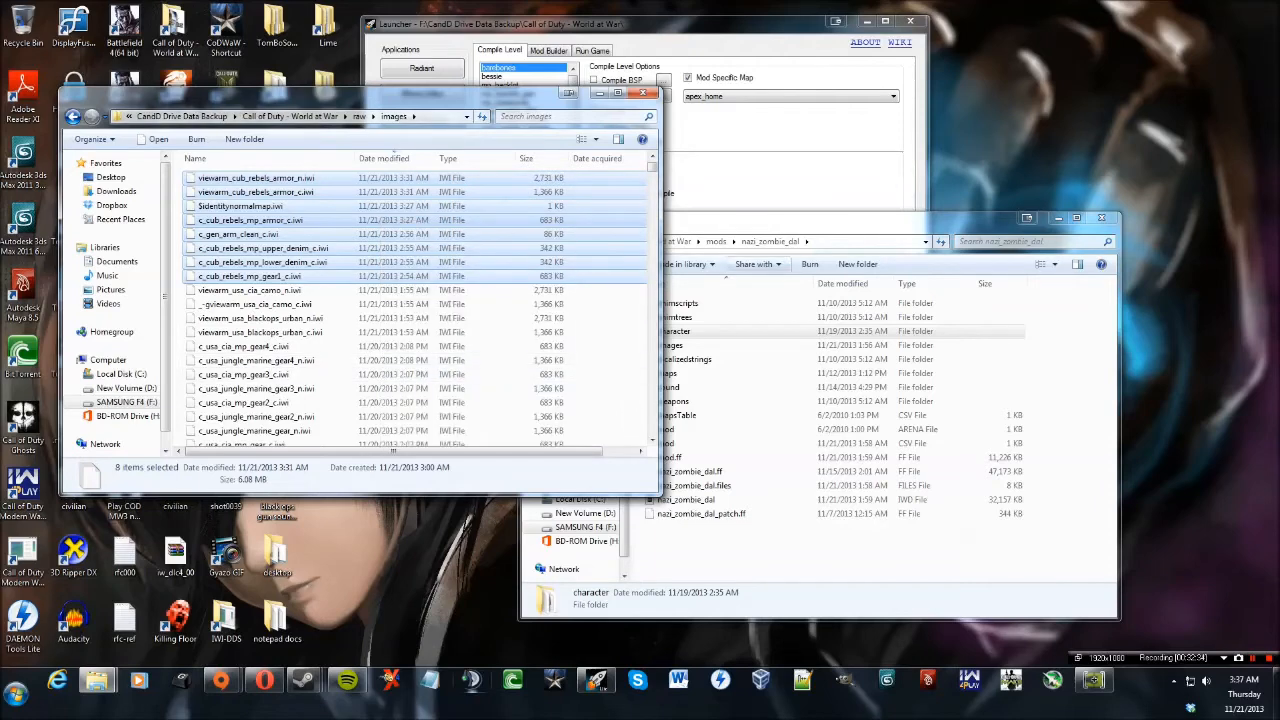
Paste the eight copied IWI images into the nazi_zombie_dal mod's images folder, replacing the existing $identitynormalmap.iwi.
{"action": "left_click", "coordinate": [784, 220]}
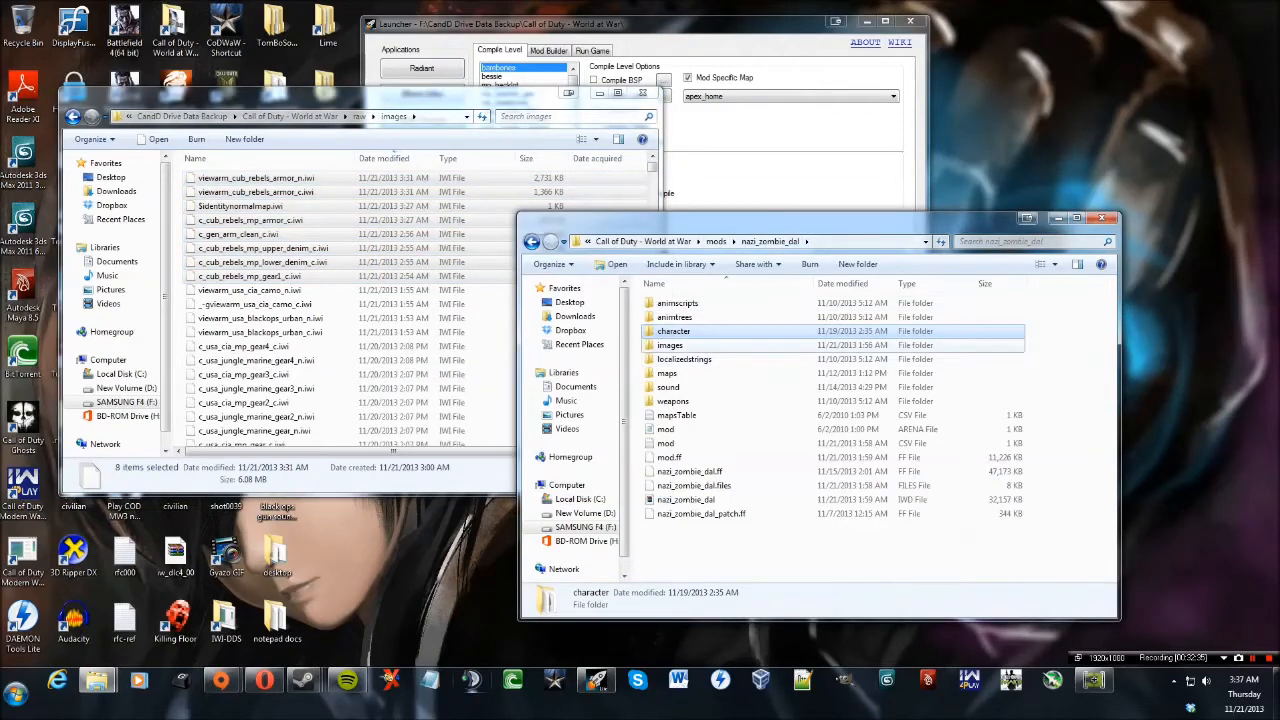
{"action": "double_click", "coordinate": [670, 345]}
{"action": "right_click", "coordinate": [1063, 328]}
{"action": "left_click", "coordinate": [1095, 438]}
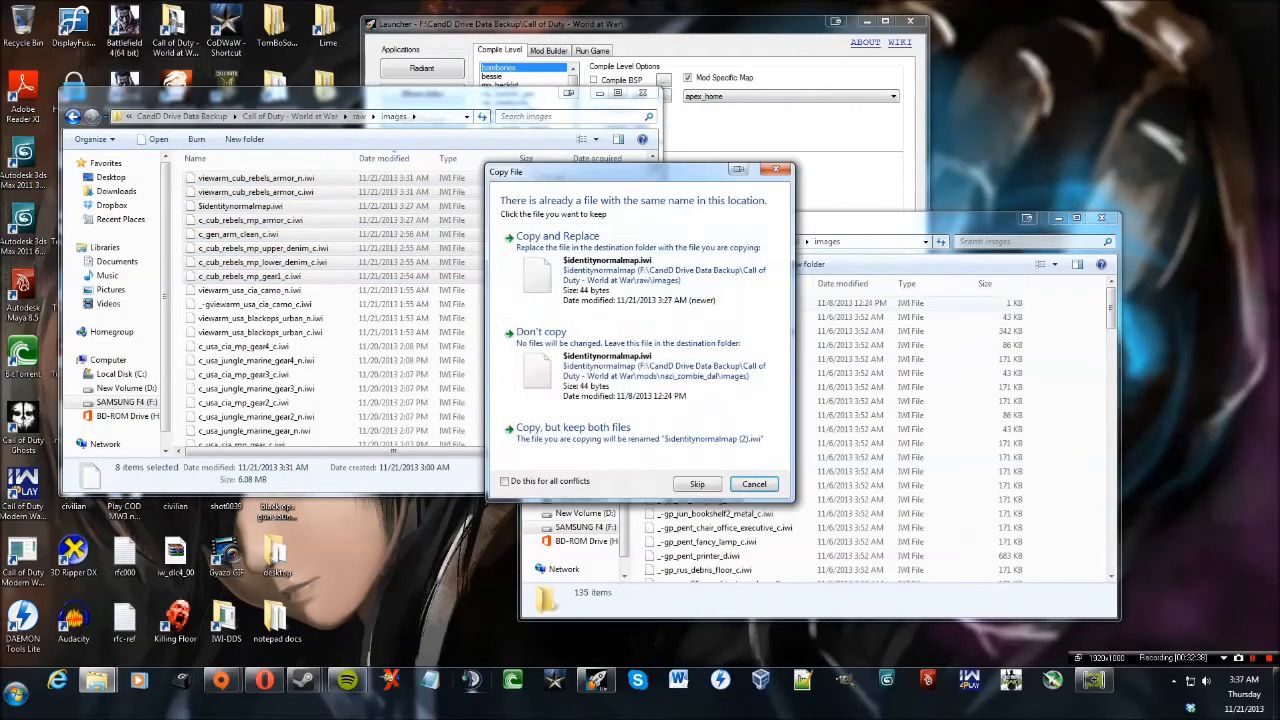
{"action": "left_click", "coordinate": [557, 236]}
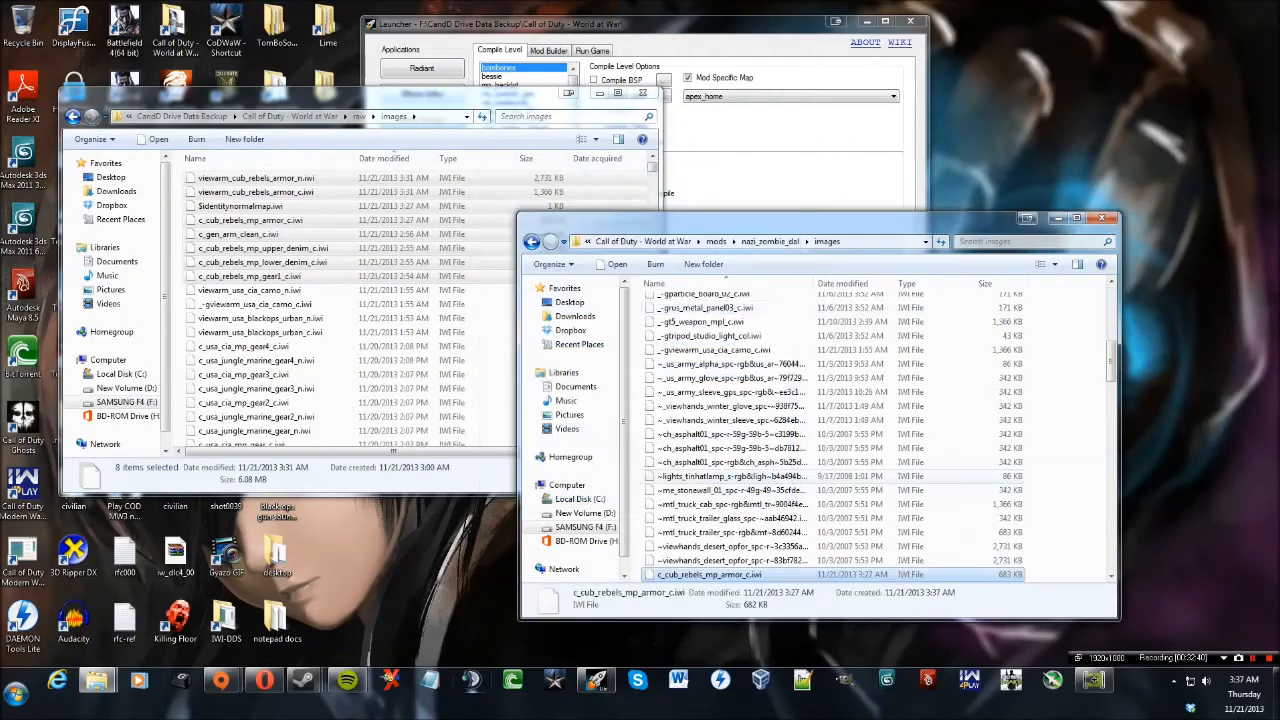
{"action": "left_click", "coordinate": [1062, 400]}
{"action": "left_click", "coordinate": [330, 262]}
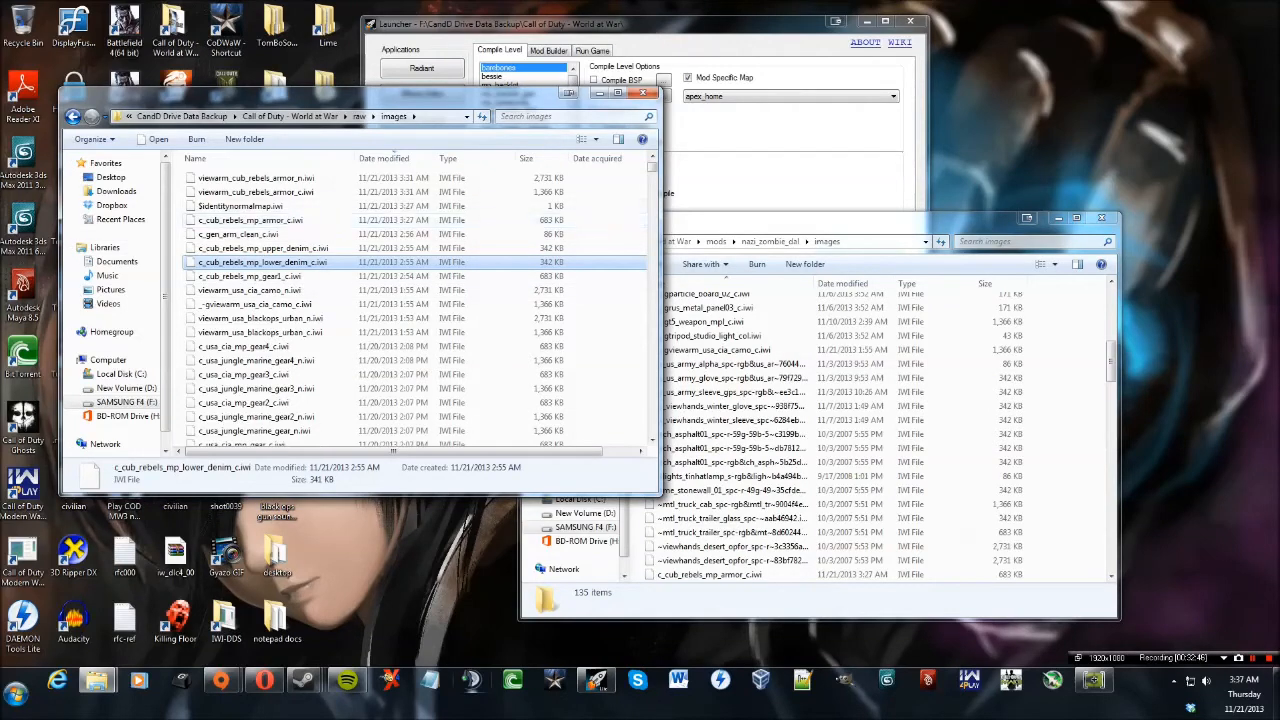
In the Launcher's Mod Builder, select the nazi_zombie_dal mod and toggle the images folder in the IWD file list.
{"action": "left_click", "coordinate": [548, 50]}
{"action": "left_click", "coordinate": [575, 82]}
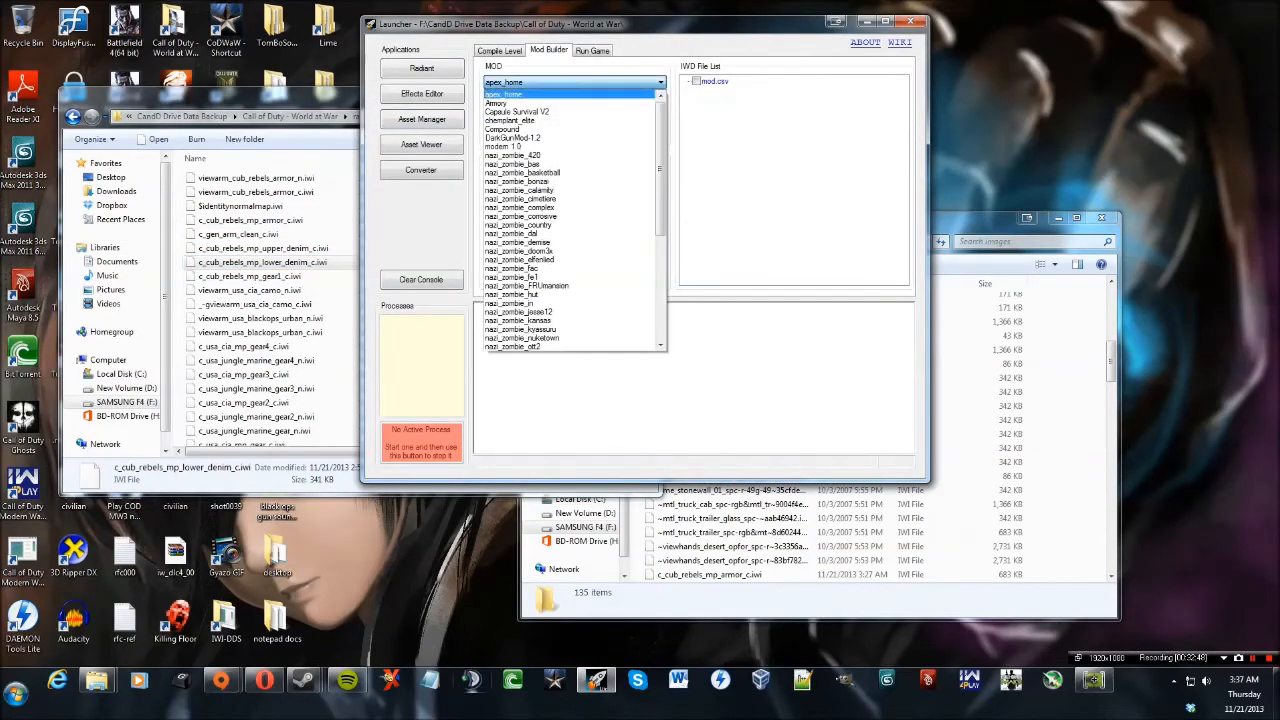
{"action": "left_click", "coordinate": [550, 230]}
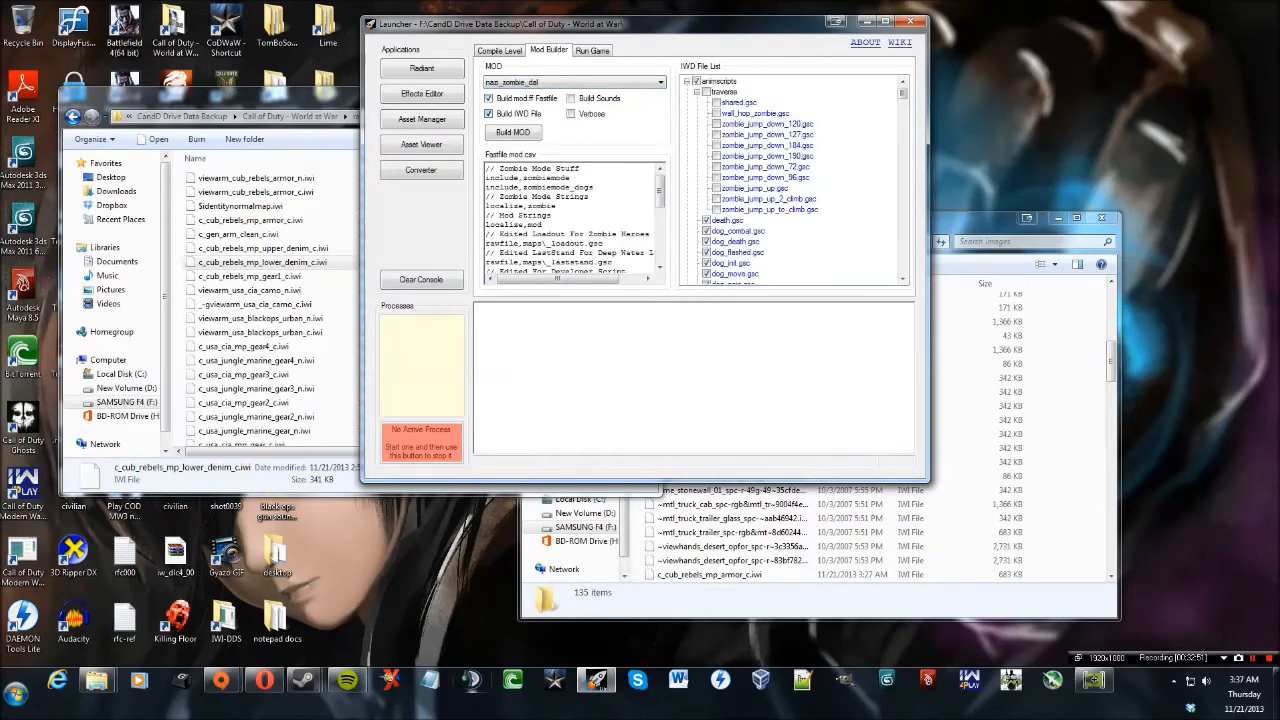
{"action": "left_click_drag", "start_coordinate": [902, 93], "coordinate": [902, 112]}
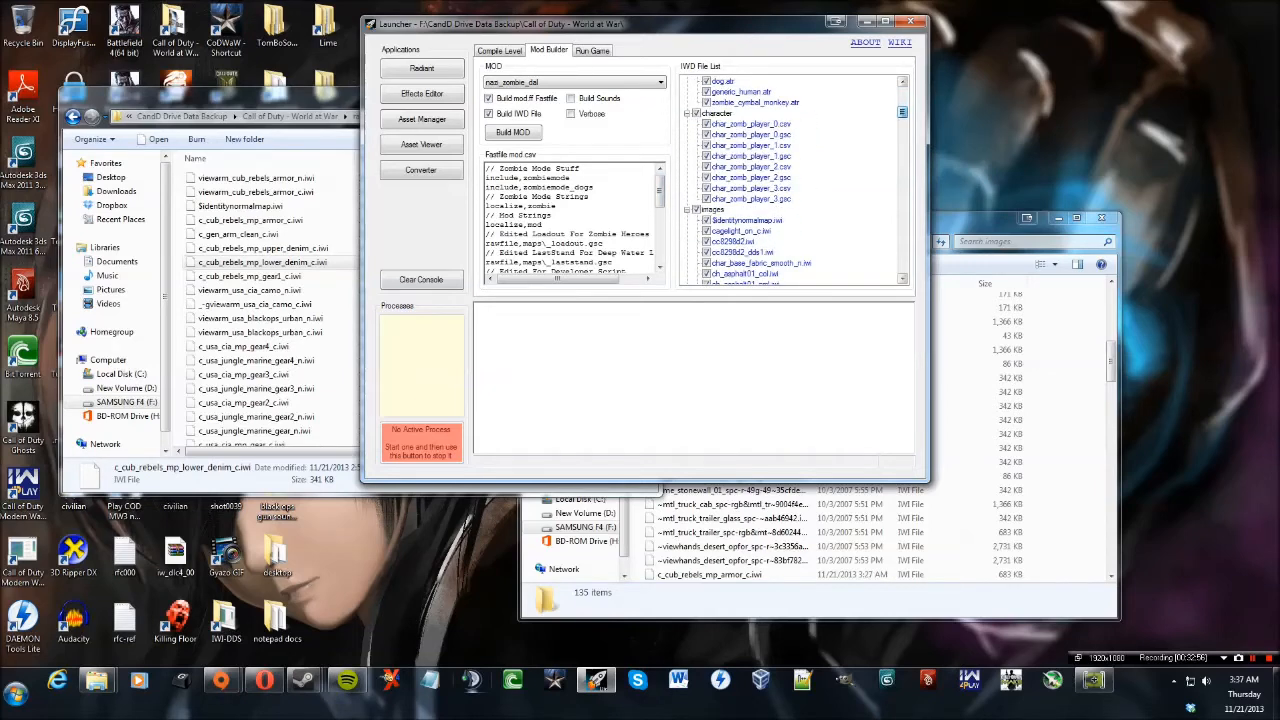
{"action": "mouse_move", "coordinate": [902, 112]}
{"action": "left_mouse_down"}
{"action": "mouse_move", "coordinate": [902, 125]}
{"action": "mouse_move", "coordinate": [902, 114]}
{"action": "left_mouse_up"}
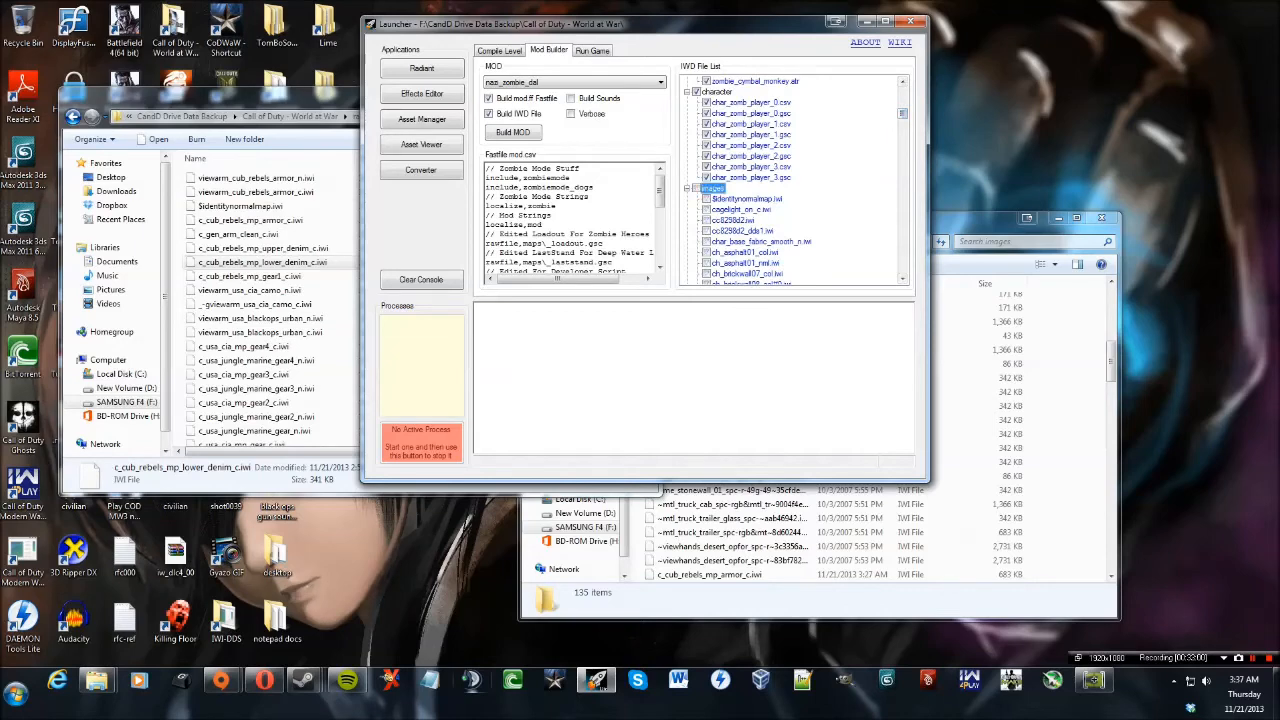
{"action": "left_click_drag", "start_coordinate": [902, 113], "coordinate": [902, 214]}
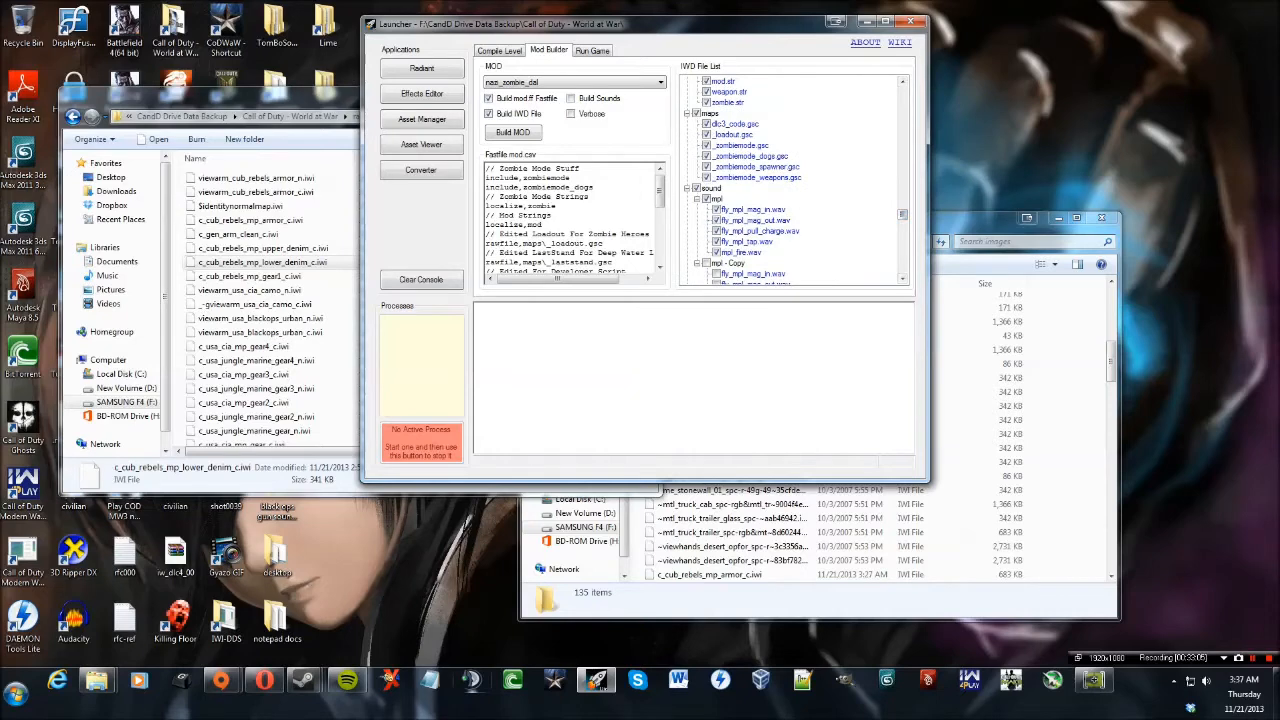
Open the _loadout script from the nazi_zombie_dal mod's maps folder in Notepad.
{"action": "double_click", "coordinate": [710, 113]}
{"action": "double_click", "coordinate": [692, 319]}
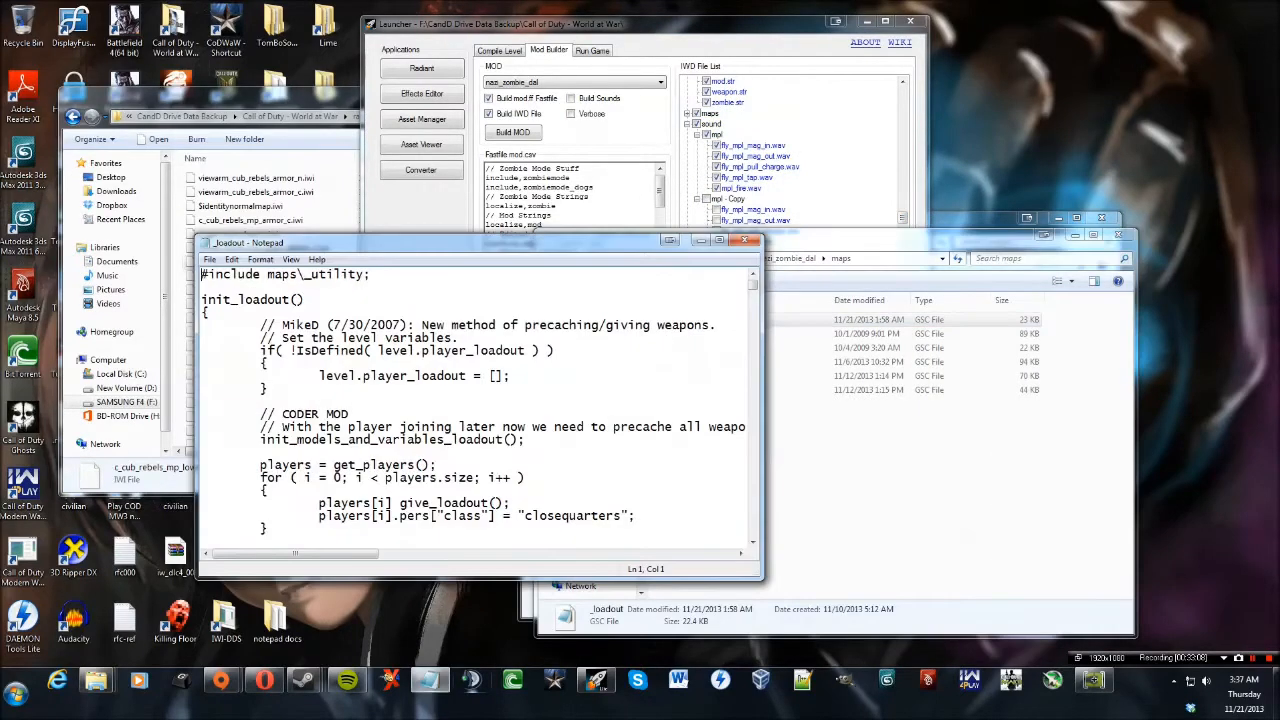
{"action": "left_click_drag", "start_coordinate": [533, 242], "coordinate": [477, 267]}
{"action": "left_click", "coordinate": [310, 97]}
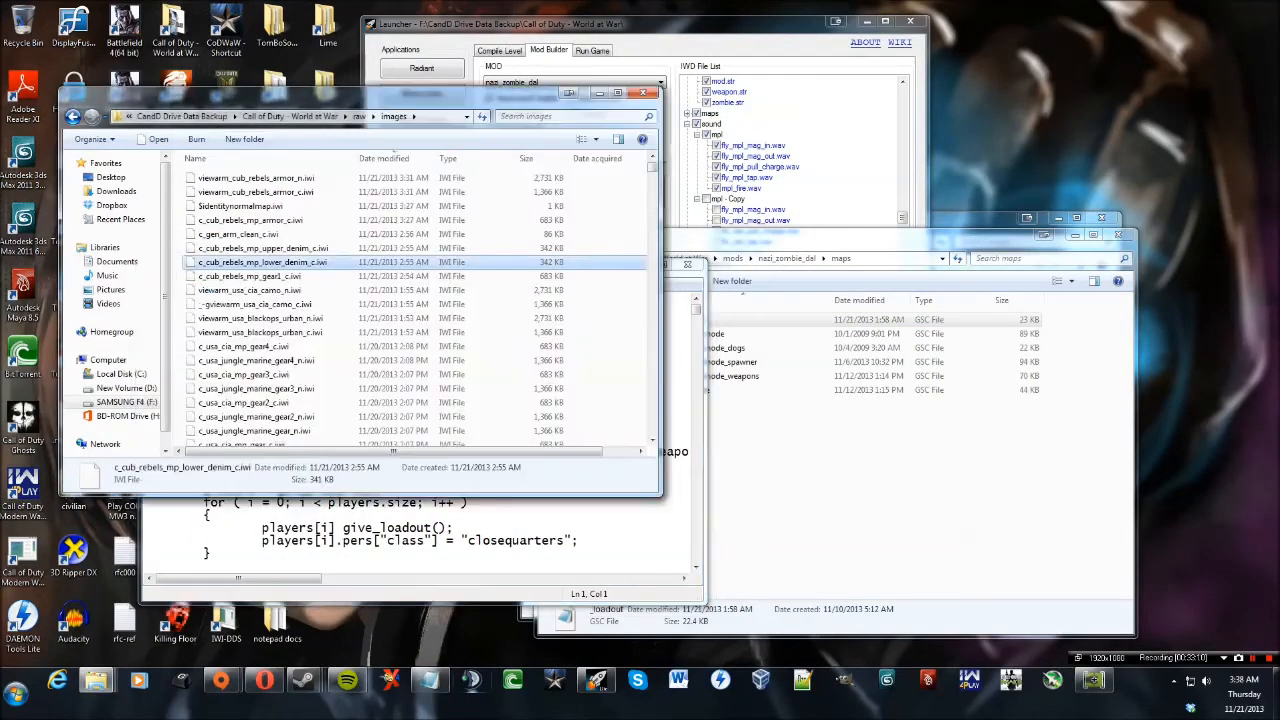
{"action": "left_click", "coordinate": [722, 238]}
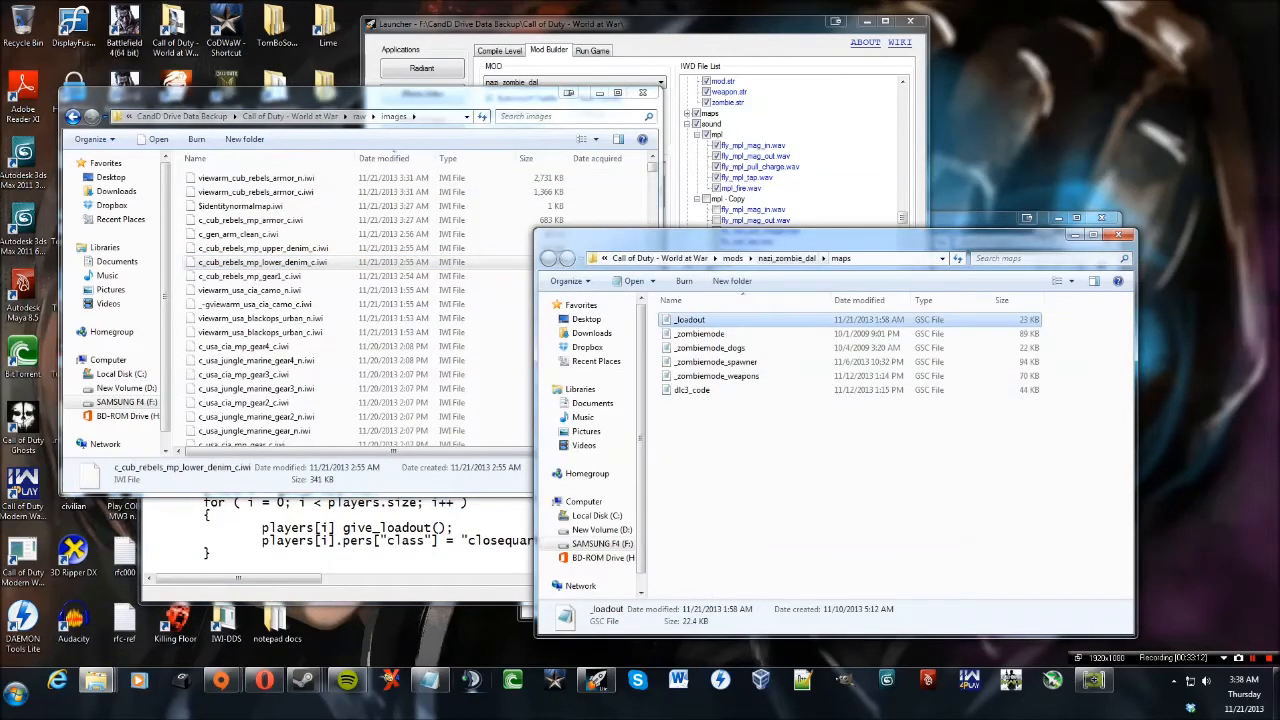
{"action": "left_click", "coordinate": [787, 258]}
{"action": "double_click", "coordinate": [684, 390]}
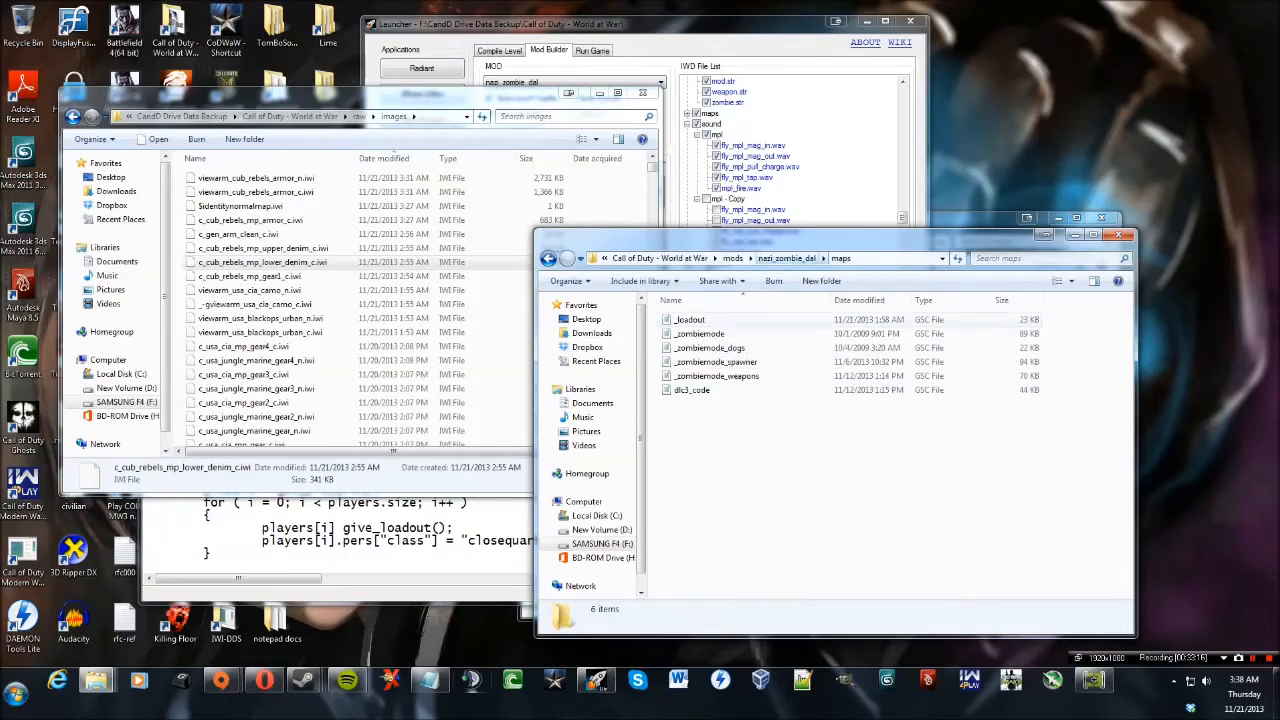
{"action": "left_click", "coordinate": [690, 320]}
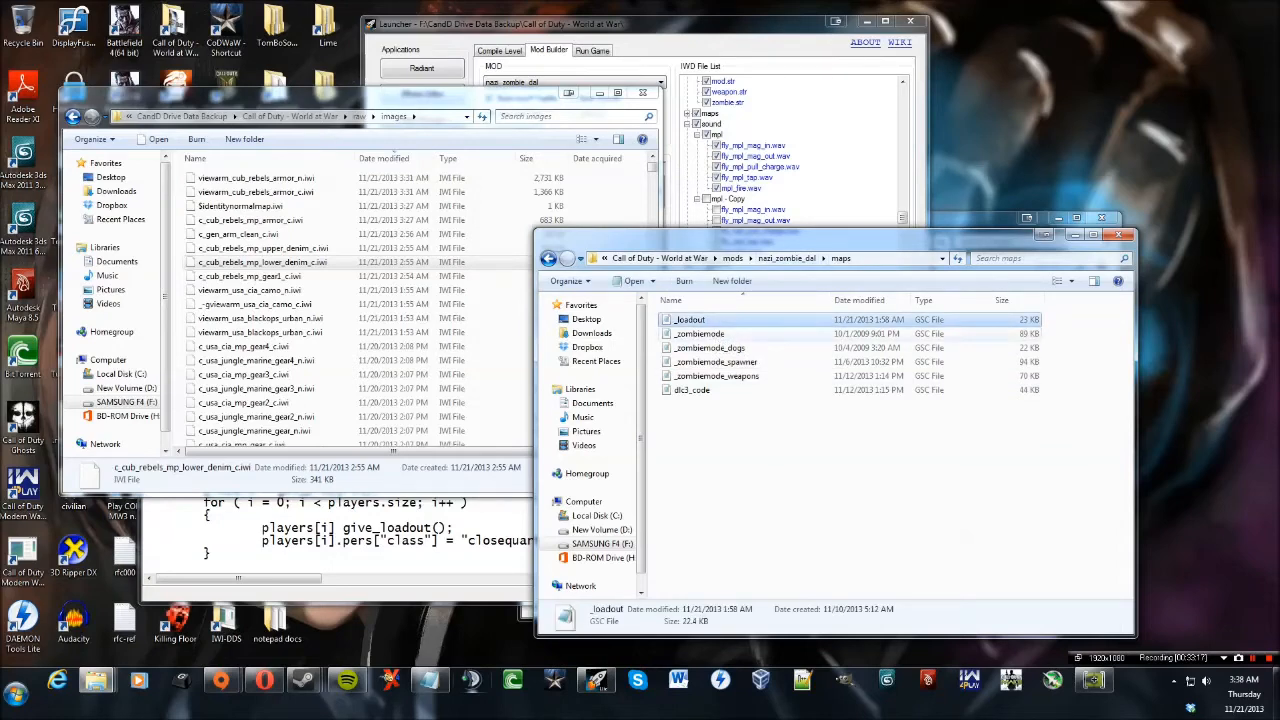
{"action": "double_click", "coordinate": [715, 320]}
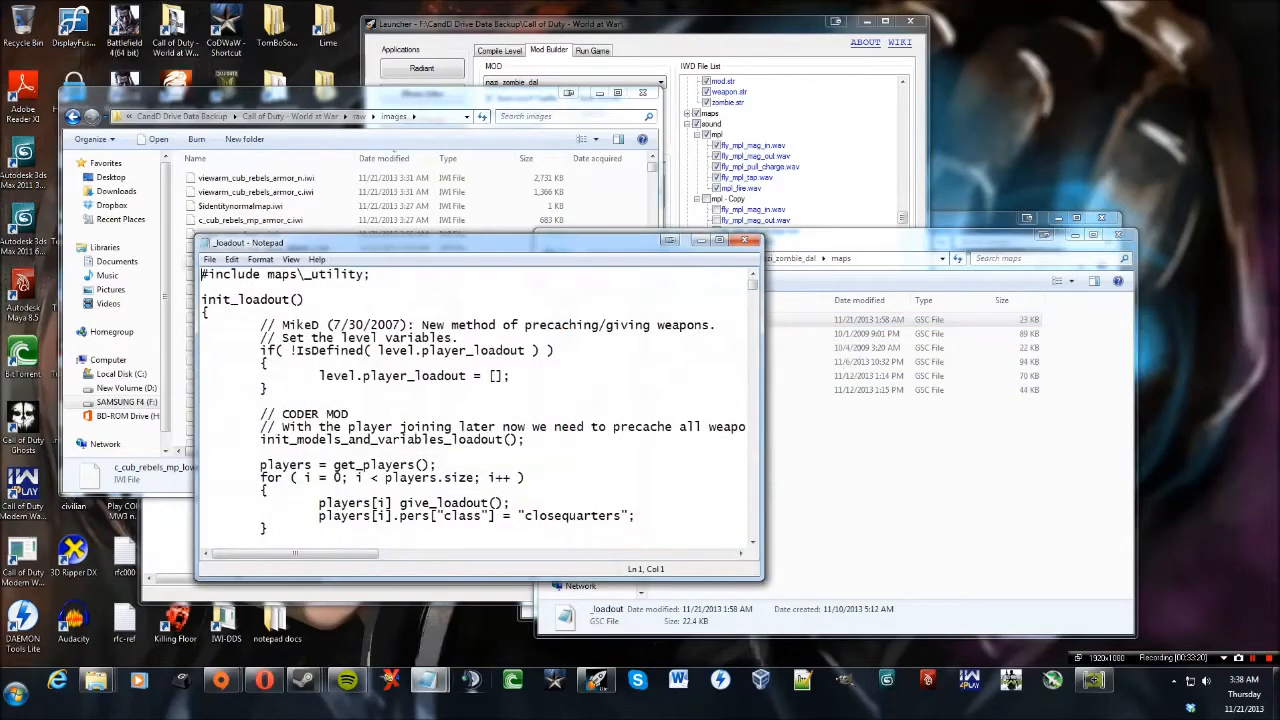
Find "zombiemode" in the _loadout script and examine the weapon and viewhands lines in its block.
{"action": "key", "text": "ctrl+f"}
{"action": "type", "text": "zombiemode"}
{"action": "key", "text": "Return"}
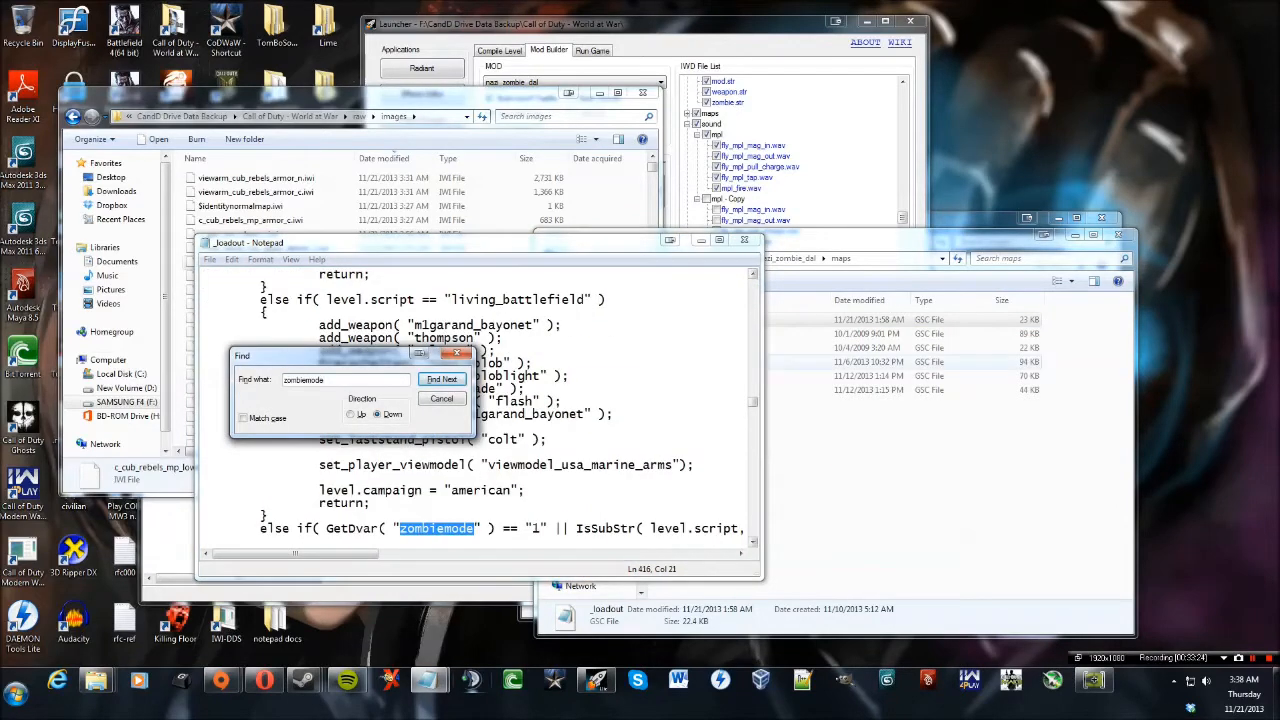
{"action": "key", "text": "Escape"}
{"action": "scroll", "coordinate": [480, 400], "scroll_direction": "down", "scroll_amount": 6}
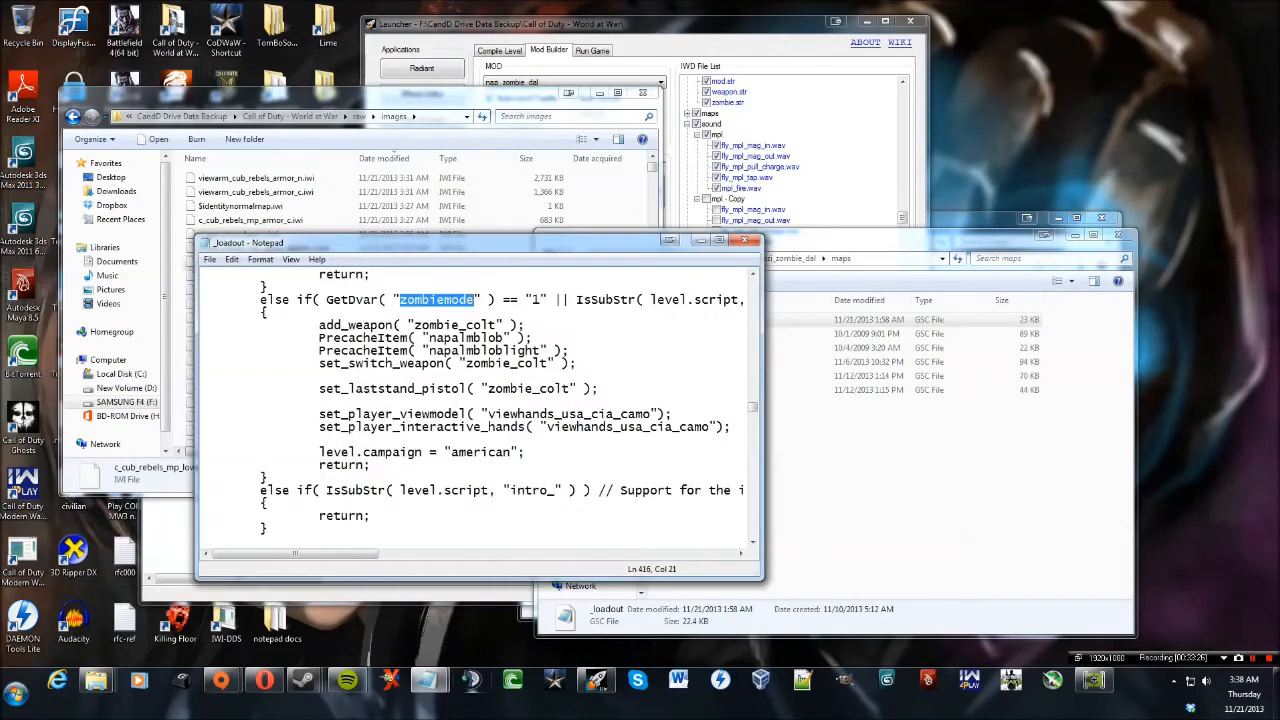
{"action": "left_click_drag", "start_coordinate": [319, 325], "coordinate": [602, 389]}
{"action": "left_click", "coordinate": [604, 389]}
{"action": "left_click_drag", "start_coordinate": [320, 414], "coordinate": [534, 440]}
{"action": "left_click", "coordinate": [534, 440]}
Set the set_player_viewmodel model in the zombiemode block to viewhands_cub_mp_armor, checking the model name in raw\xmodel.
{"action": "left_click_drag", "start_coordinate": [320, 414], "coordinate": [651, 414]}
{"action": "left_click", "coordinate": [554, 414]}
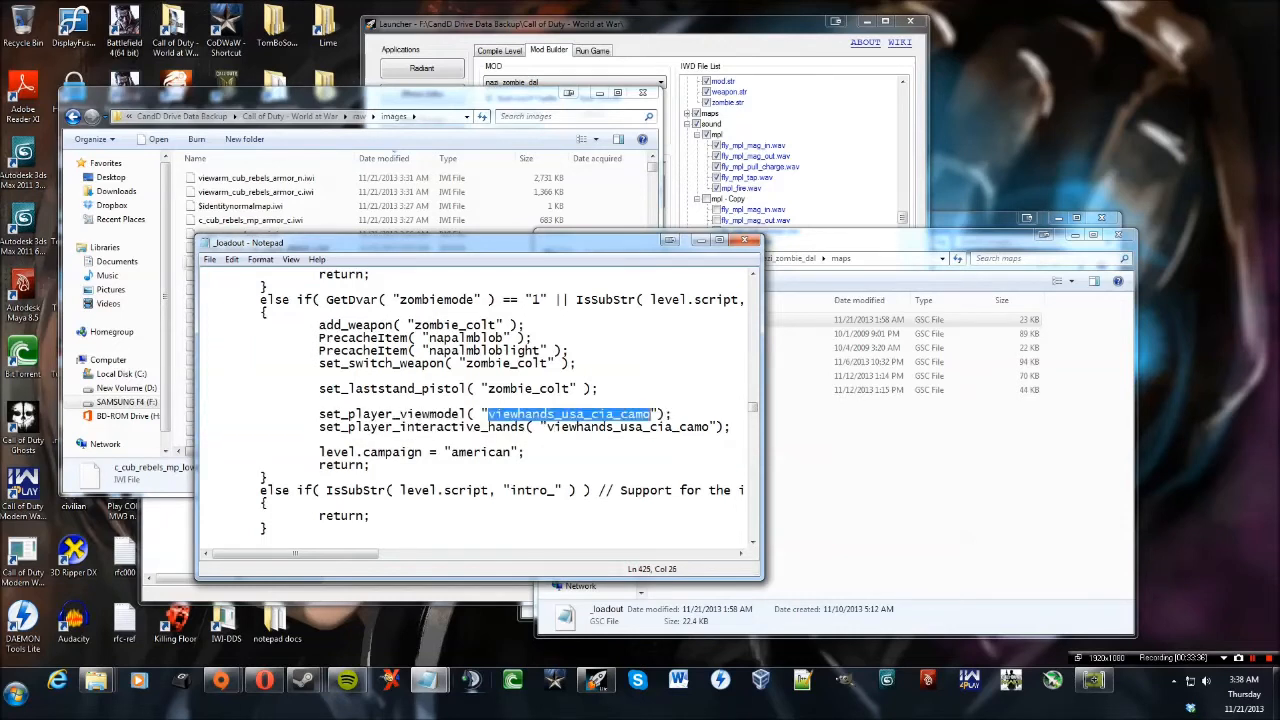
{"action": "type", "text": "viewhands_"}
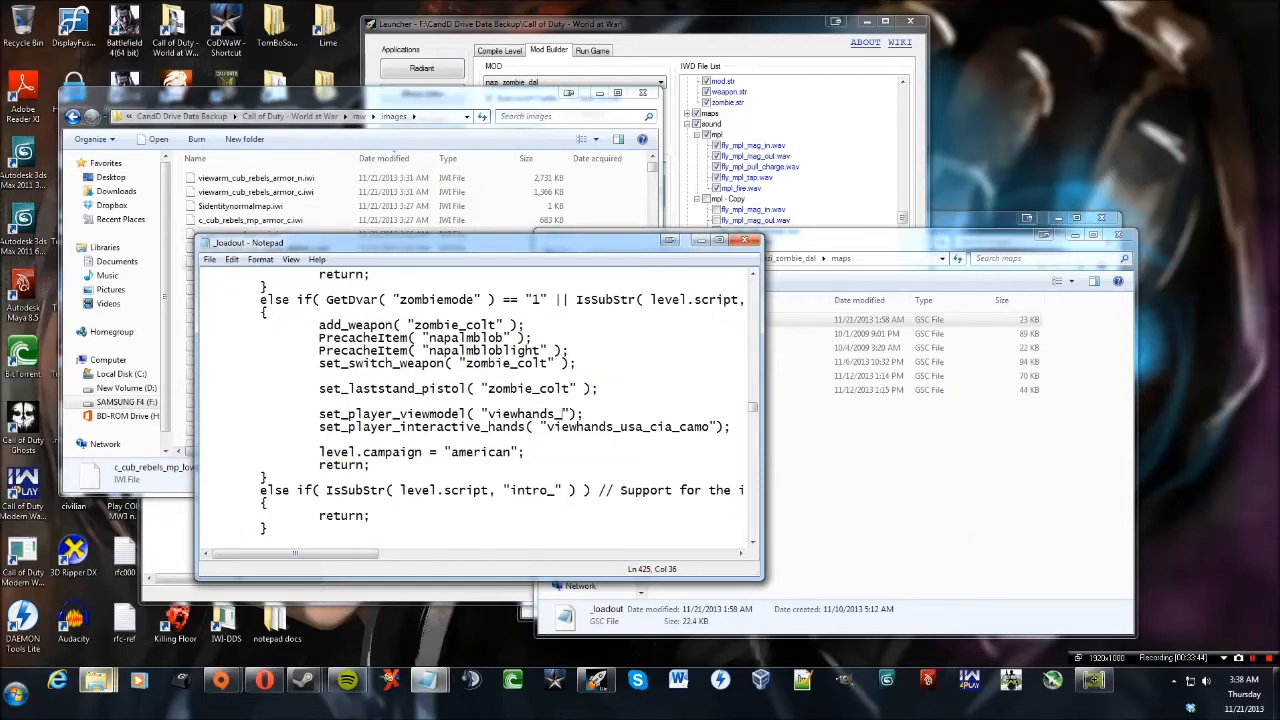
{"action": "left_click", "coordinate": [358, 116]}
{"action": "type", "text": "xmodel"}
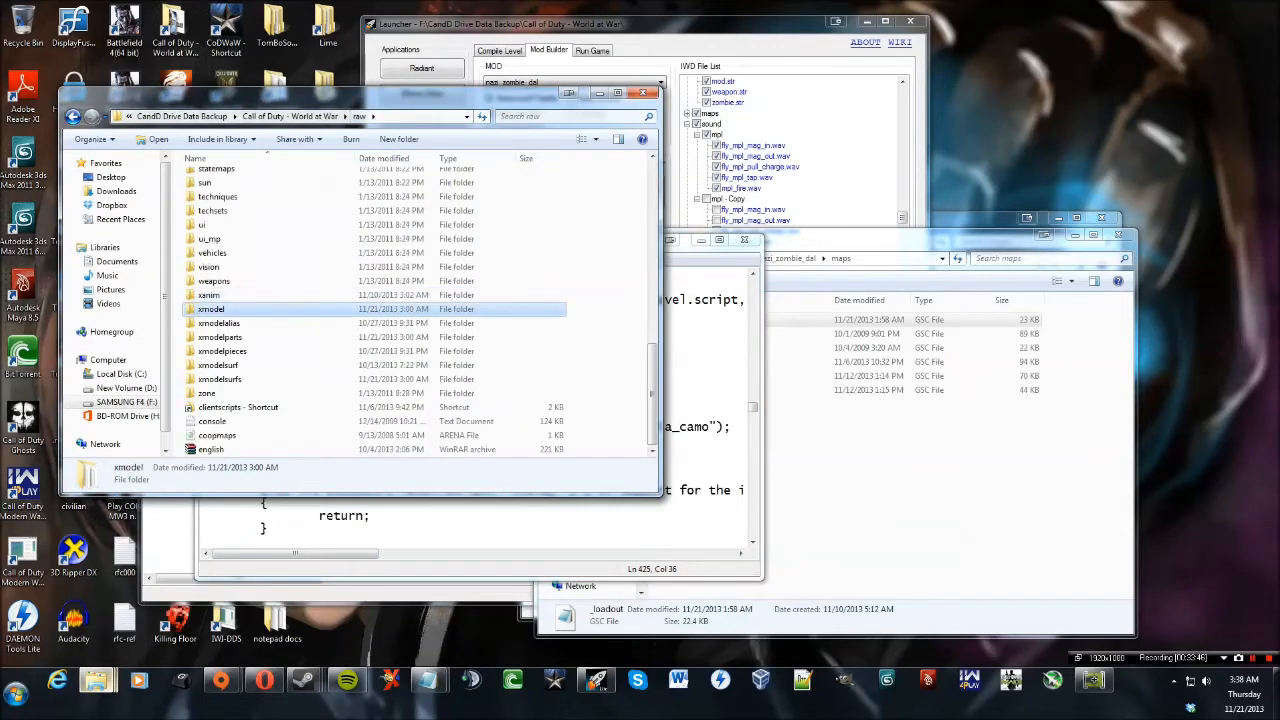
{"action": "key", "text": "Return"}
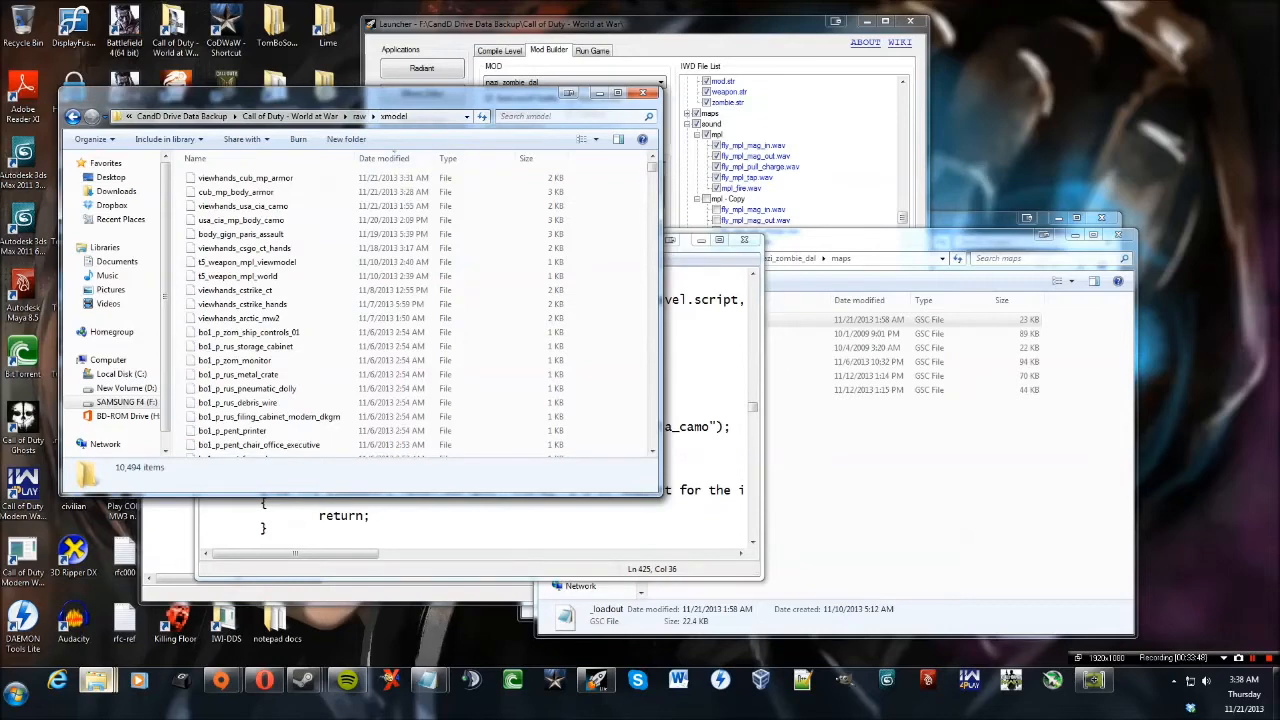
{"action": "key", "text": "alt+Tab"}
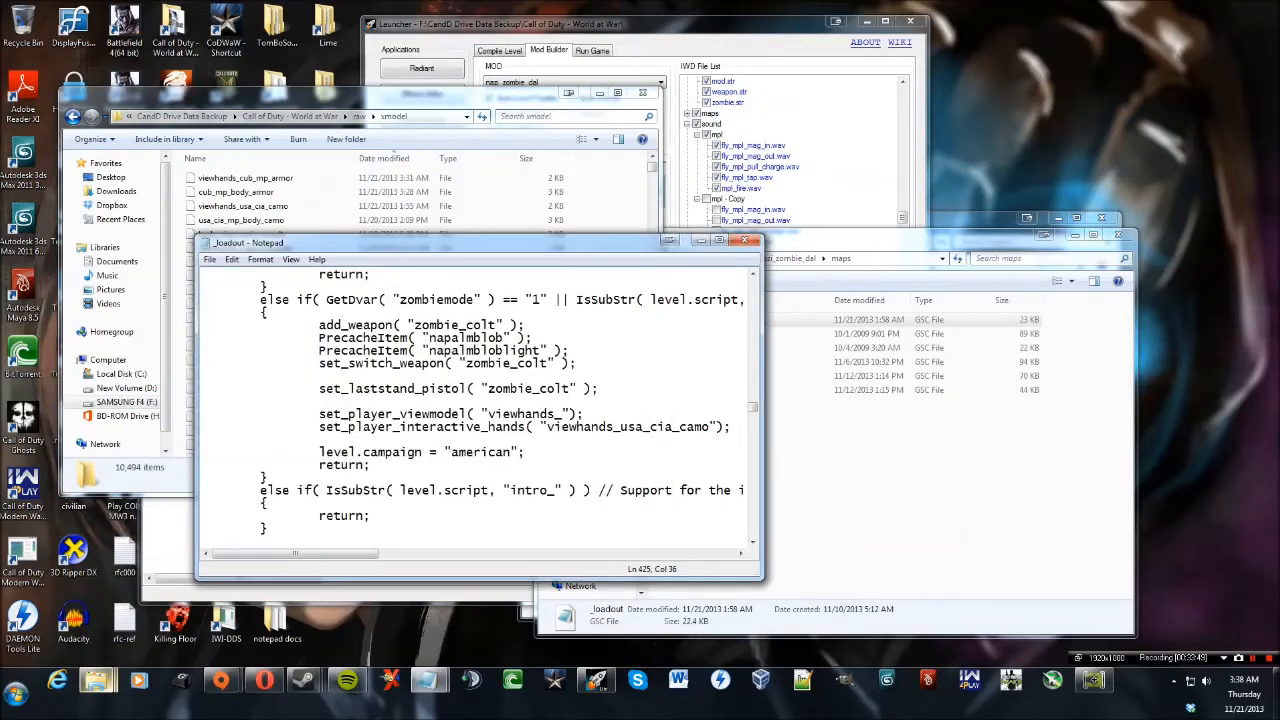
{"action": "type", "text": "cub_mp_armor"}
Set the set_player_interactive_hands model to viewhands_cub_mp_armor as well, and save and close the _loadout script.
{"action": "left_click_drag", "start_coordinate": [652, 414], "coordinate": [710, 427]}
{"action": "key", "text": "ctrl+v"}
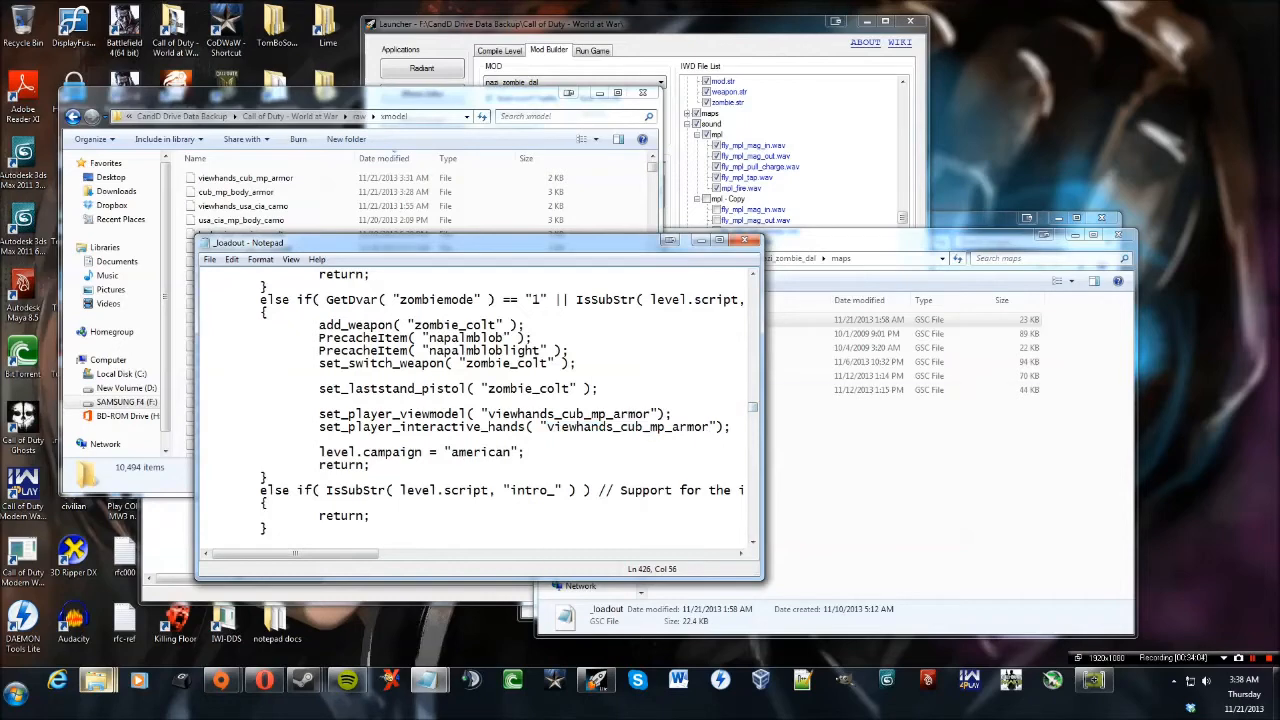
{"action": "left_click", "coordinate": [210, 259]}
{"action": "left_click", "coordinate": [240, 306]}
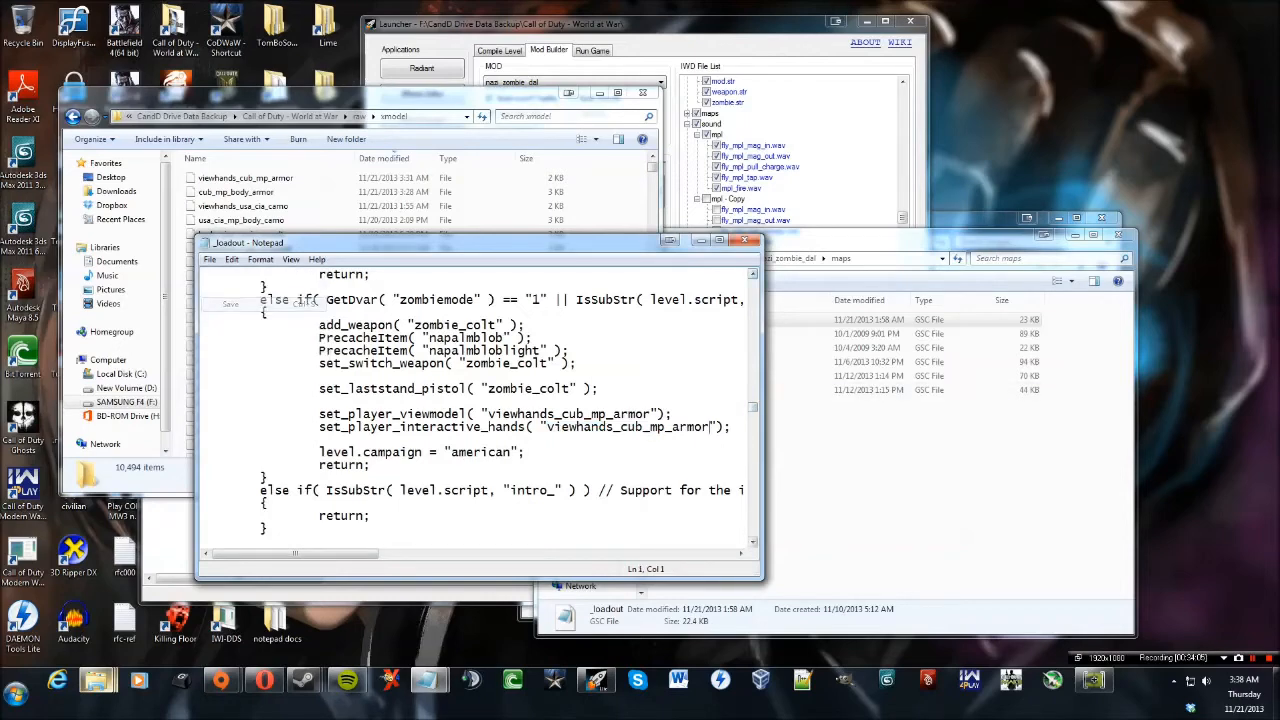
{"action": "left_click", "coordinate": [745, 241]}
{"action": "left_click_drag", "start_coordinate": [780, 440], "coordinate": [710, 316]}
{"action": "left_click", "coordinate": [780, 450]}
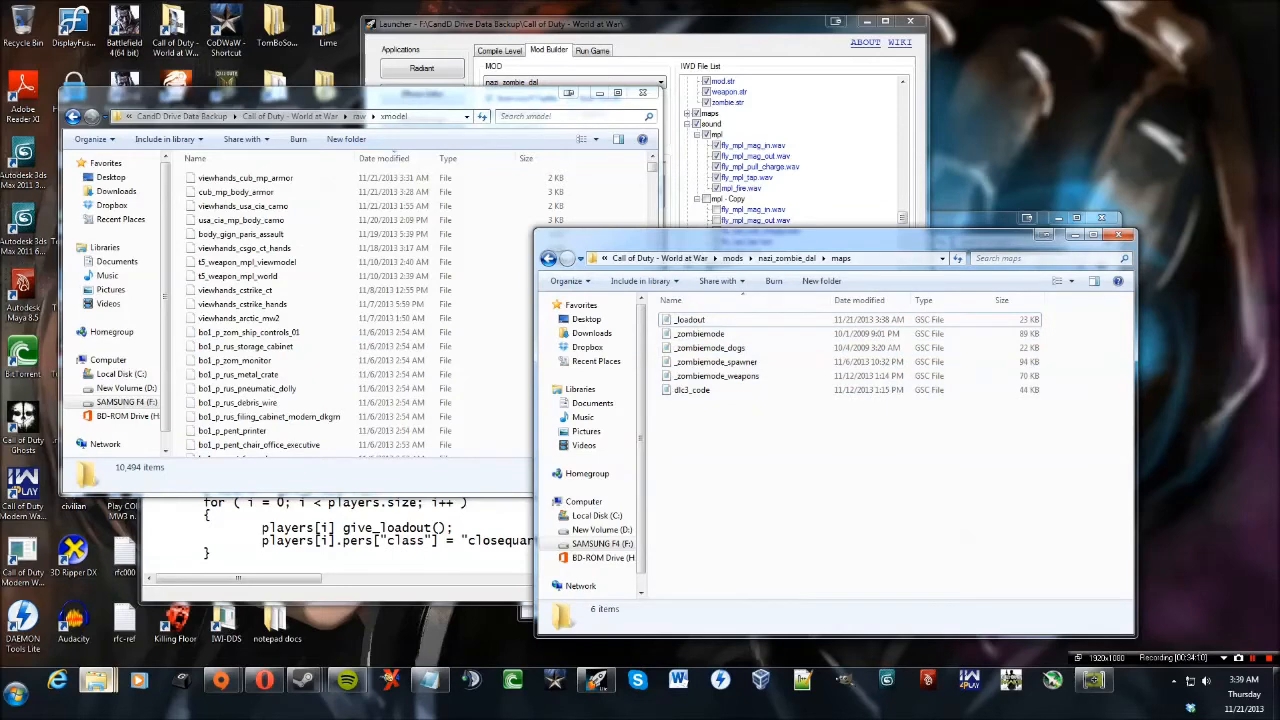
In the Launcher, examine the usa_cia material and xmodel entries at the end of the mod.csv list.
{"action": "left_click_drag", "start_coordinate": [740, 23], "coordinate": [753, 70]}
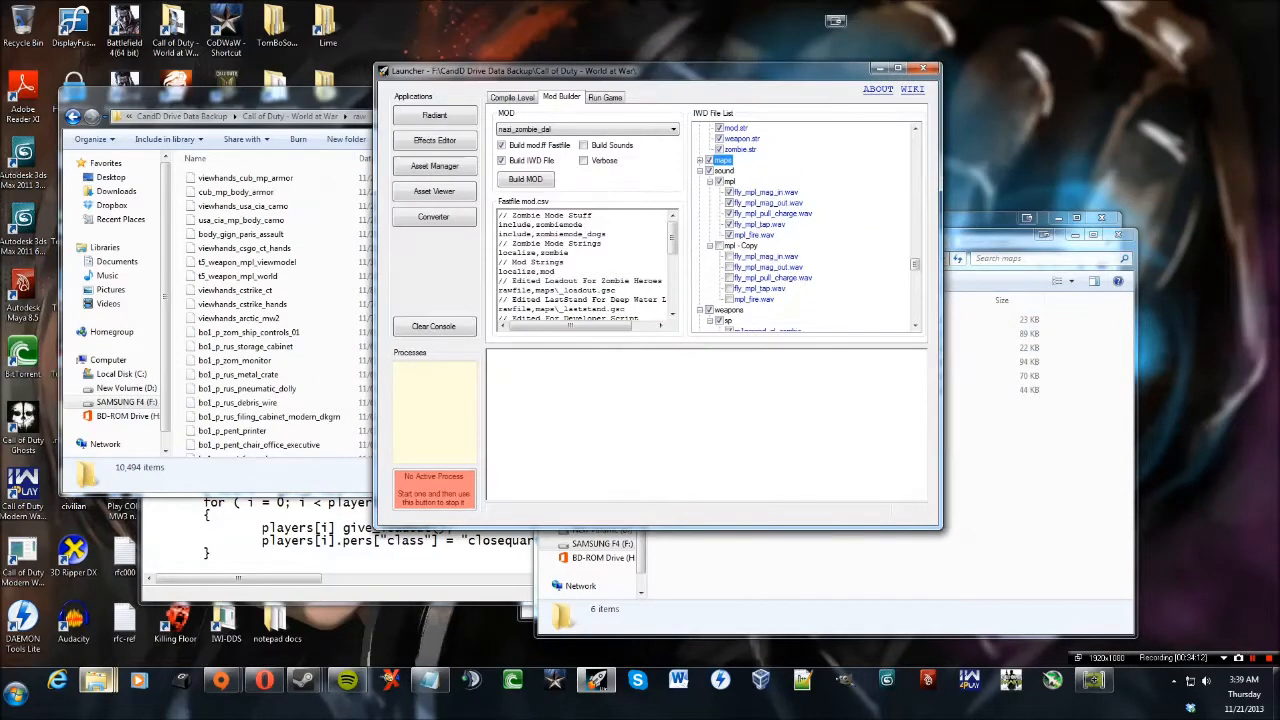
{"action": "left_click_drag", "start_coordinate": [672, 239], "coordinate": [672, 293]}
{"action": "mouse_move", "coordinate": [541, 269]}
{"action": "left_mouse_down"}
{"action": "mouse_move", "coordinate": [622, 316]}
{"action": "mouse_move", "coordinate": [500, 278]}
{"action": "mouse_move", "coordinate": [538, 269]}
{"action": "left_mouse_up"}
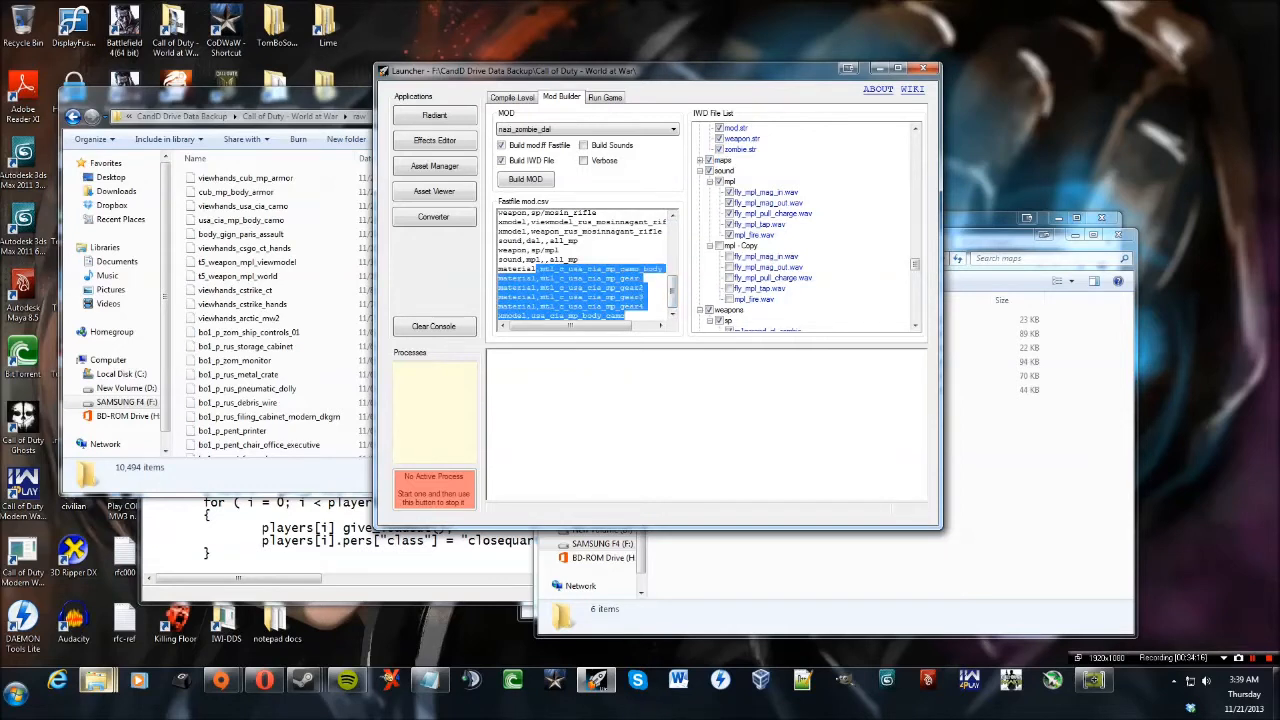
{"action": "left_click_drag", "start_coordinate": [645, 307], "coordinate": [541, 269]}
{"action": "left_click", "coordinate": [550, 269]}
Replace viewhands_usa_cia_camo with viewhands_cub_mp_armor in the mod.csv xmodel entry.
{"action": "mouse_move", "coordinate": [672, 291]}
{"action": "left_mouse_down"}
{"action": "mouse_move", "coordinate": [672, 258]}
{"action": "mouse_move", "coordinate": [672, 287]}
{"action": "mouse_move", "coordinate": [672, 271]}
{"action": "left_mouse_up"}
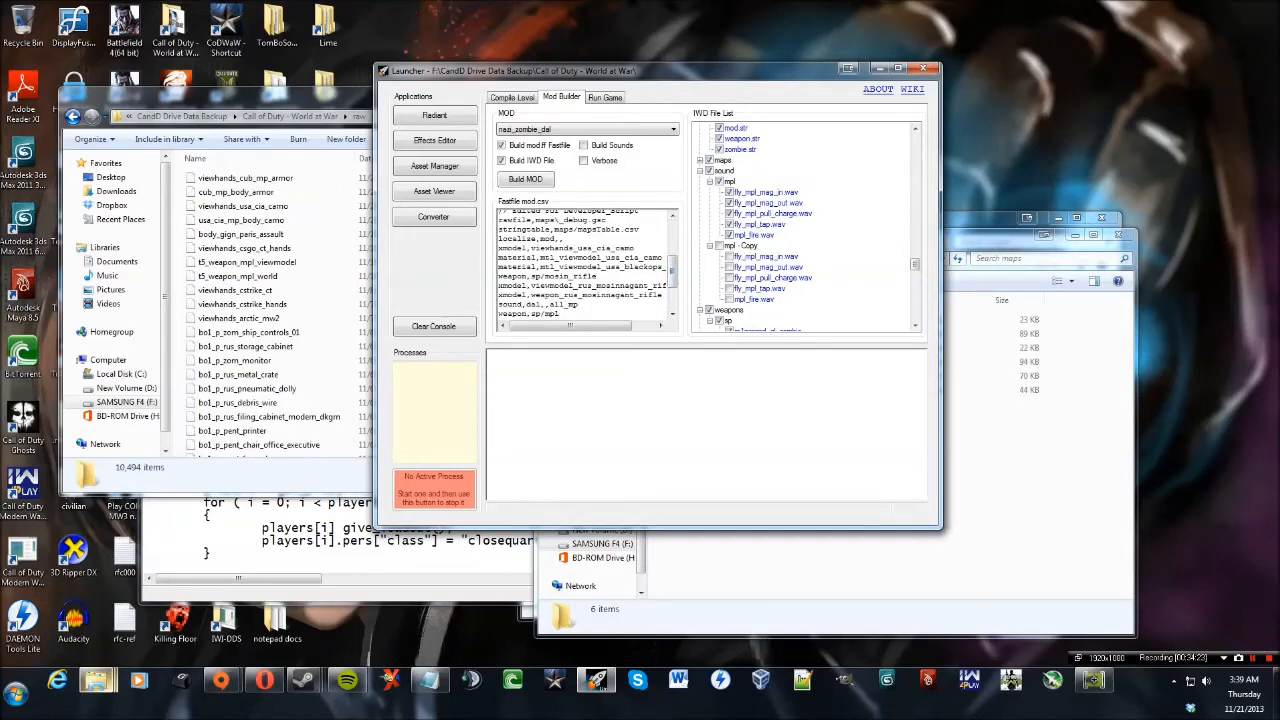
{"action": "left_click_drag", "start_coordinate": [498, 248], "coordinate": [634, 248]}
{"action": "left_click", "coordinate": [531, 248]}
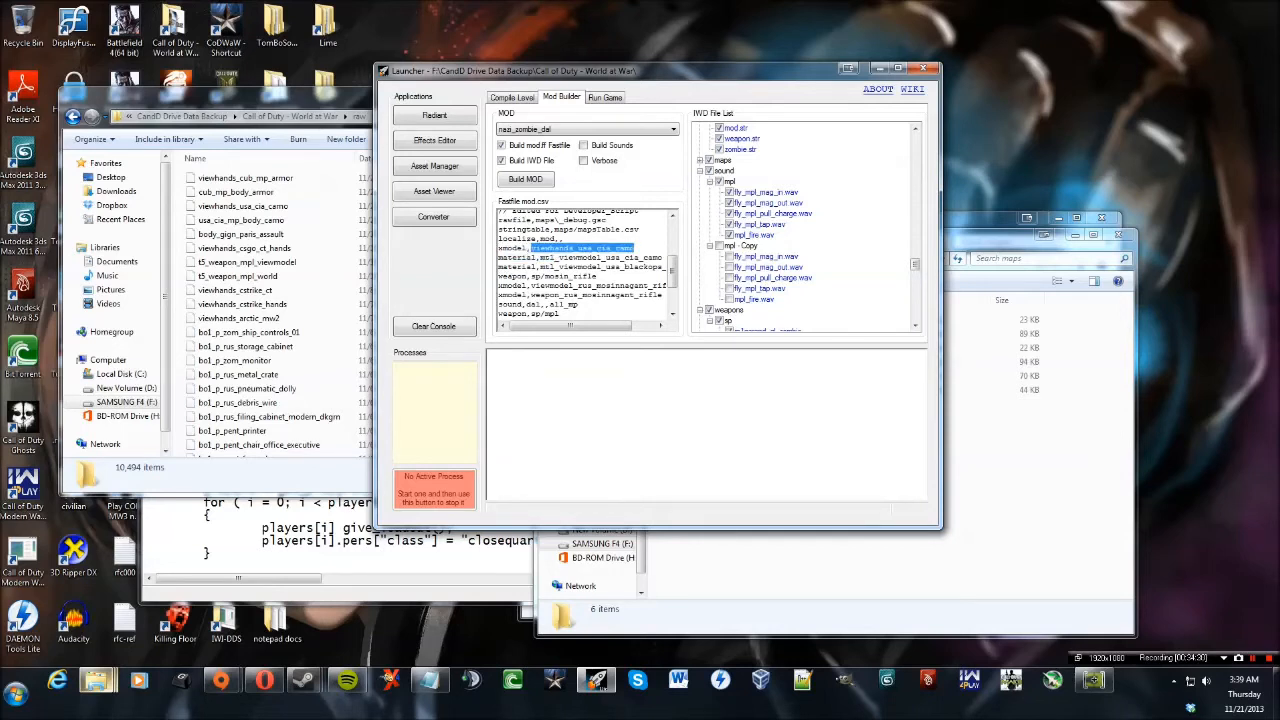
{"action": "type", "text": "viewhands_"}
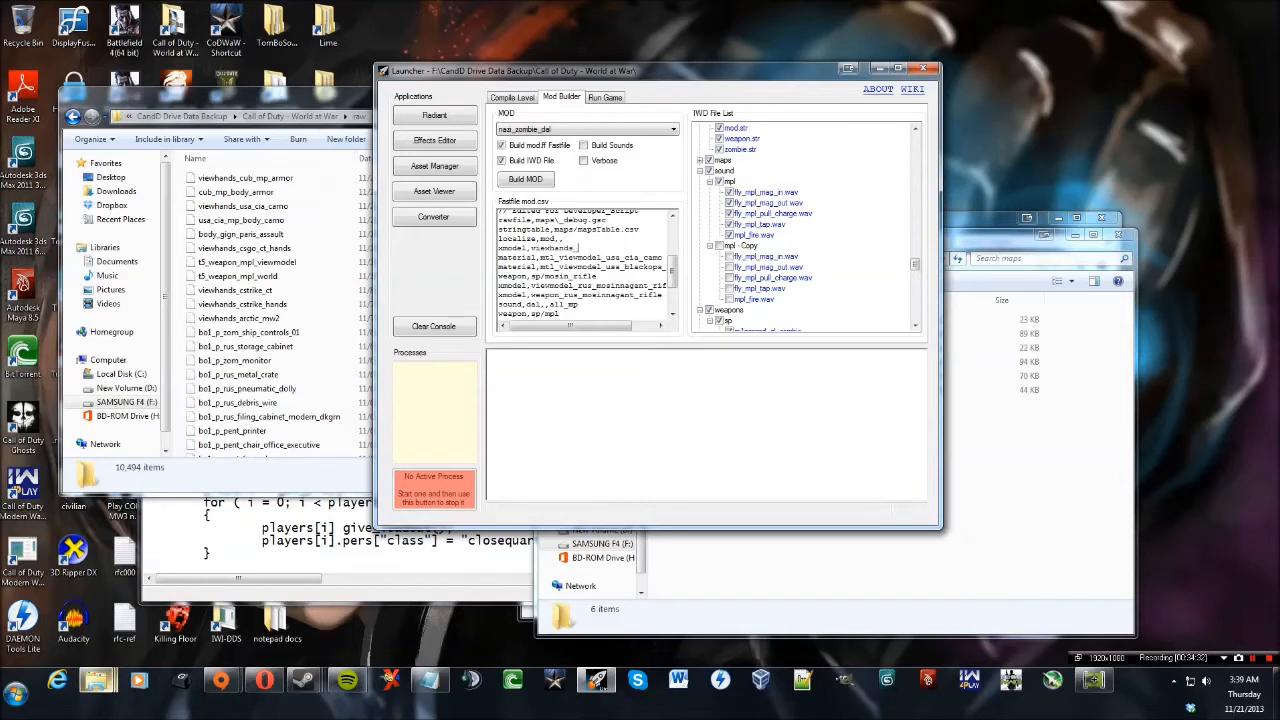
{"action": "type", "text": "cub_mp_armor"}
Open the raw\materials folder to look up the replacement name for the mtl_viewmodel_usa_cia_camo entry in mod.csv.
{"action": "left_click_drag", "start_coordinate": [541, 258], "coordinate": [664, 259]}
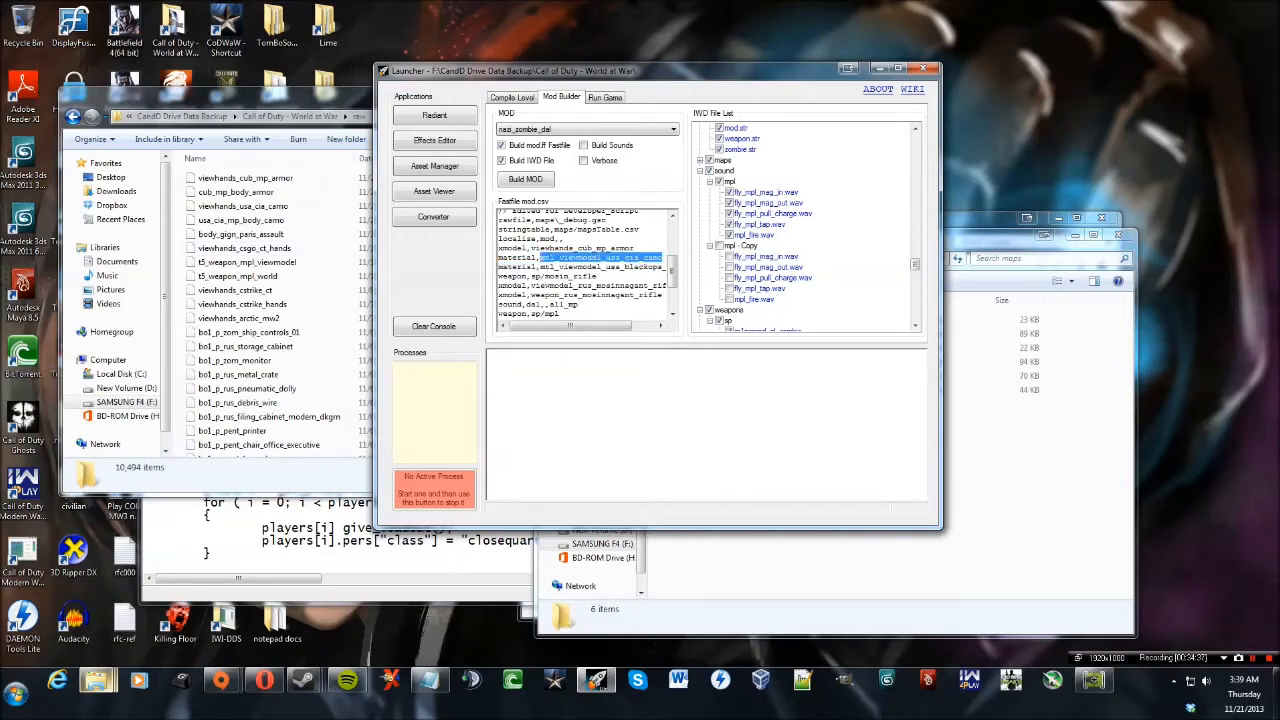
{"action": "left_click", "coordinate": [663, 258]}
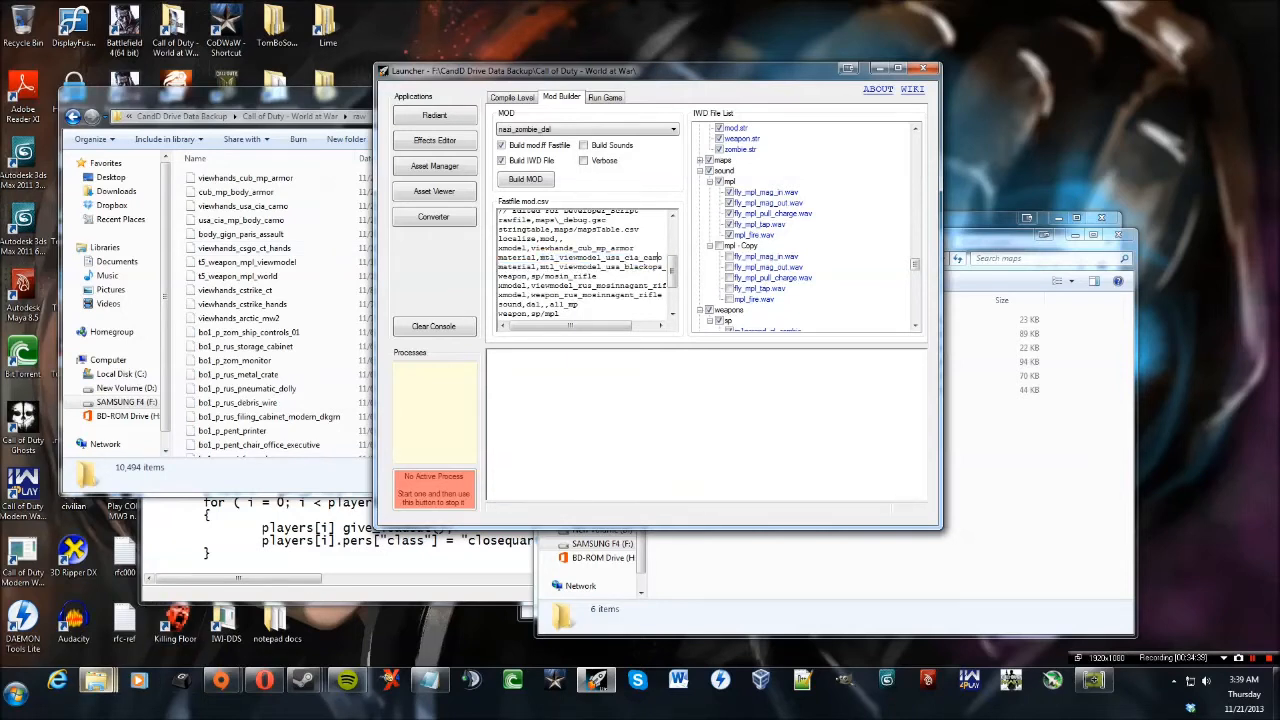
{"action": "left_click", "coordinate": [359, 117]}
{"action": "scroll", "coordinate": [340, 293], "scroll_direction": "down", "scroll_amount": 3}
{"action": "scroll", "coordinate": [340, 300], "scroll_direction": "up", "scroll_amount": 7}
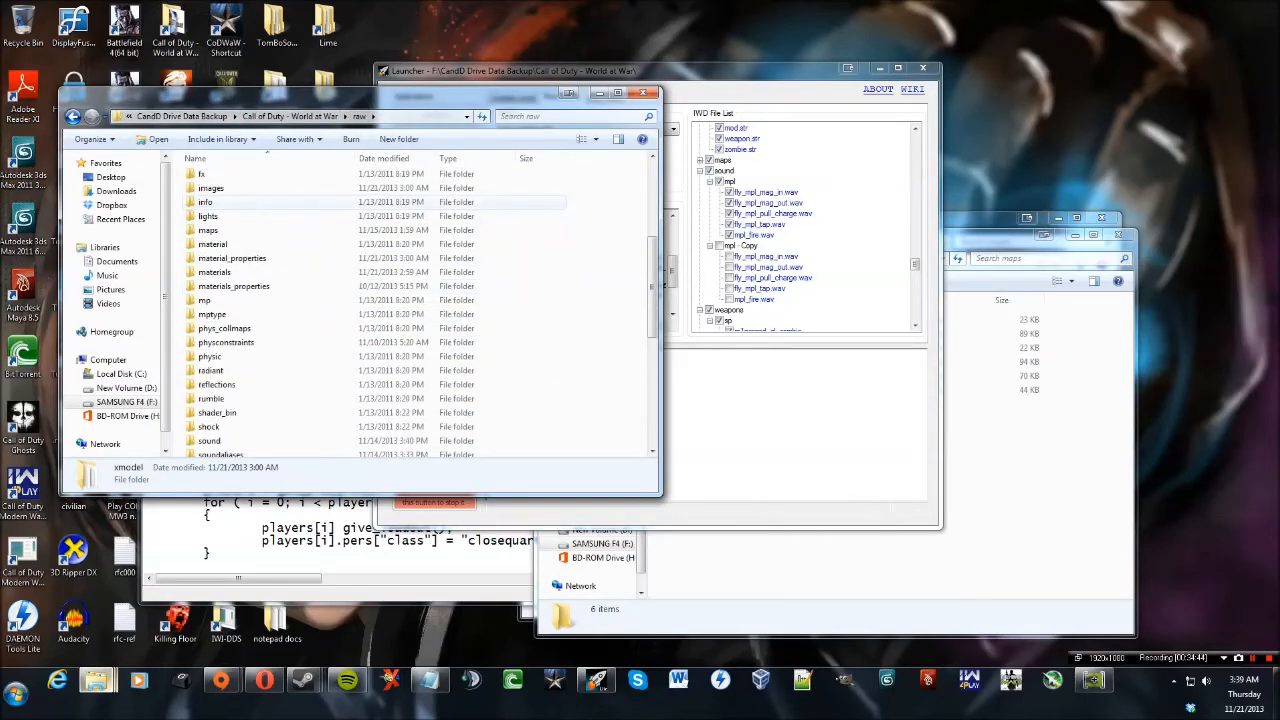
{"action": "double_click", "coordinate": [214, 272]}
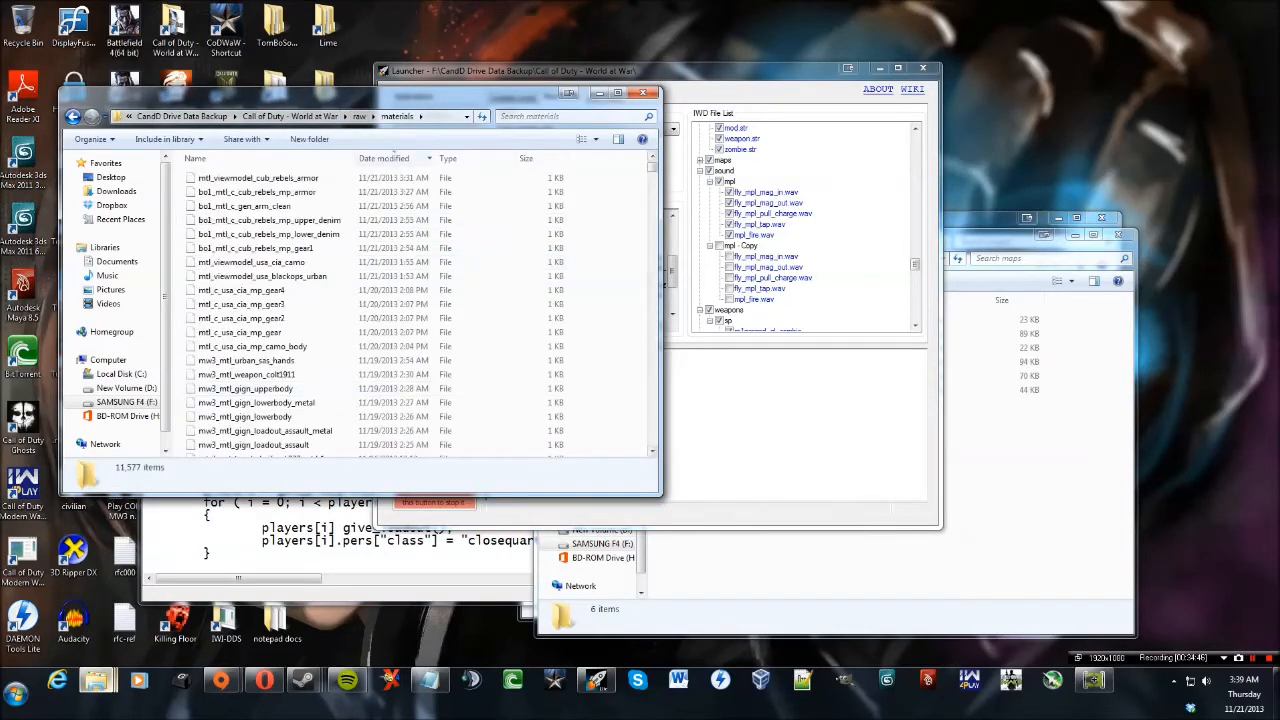
{"action": "left_click_drag", "start_coordinate": [320, 94], "coordinate": [340, 124]}
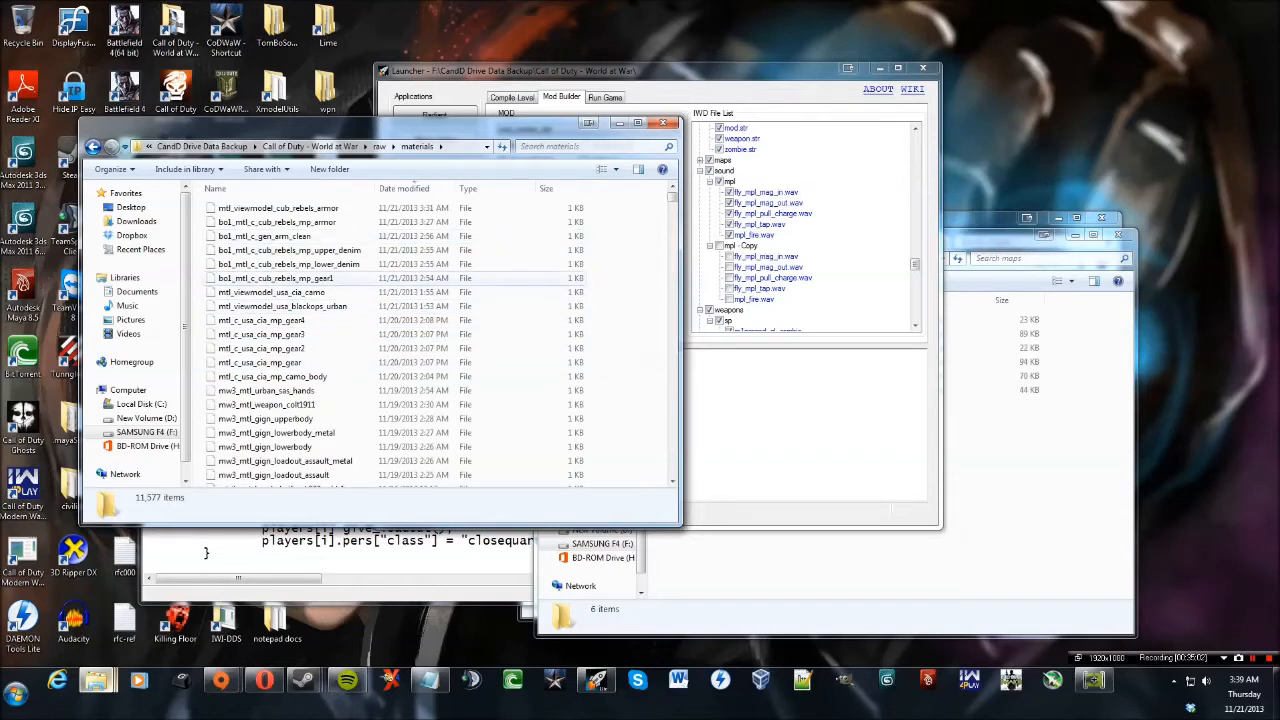
Replace mtl_viewmodel_usa_cia_camo with mtl_viewmodel_cub_rebels_armor in the mod.csv material entry.
{"action": "left_click", "coordinate": [278, 208]}
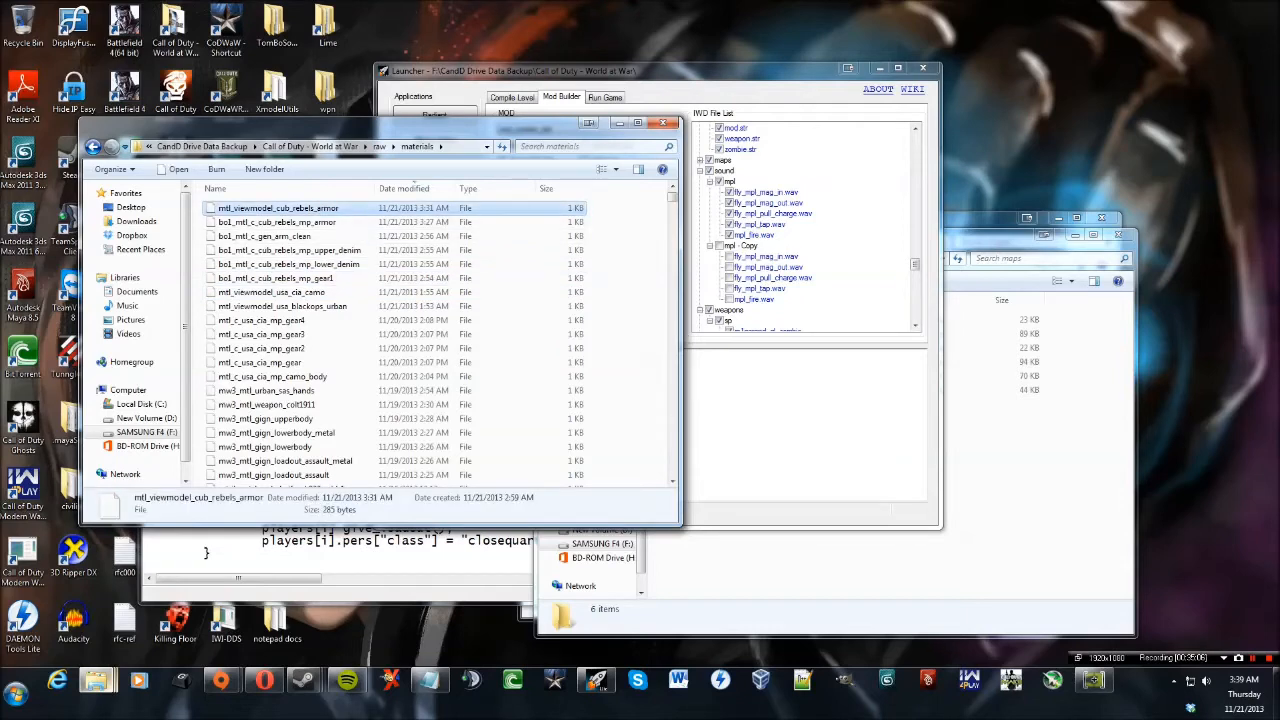
{"action": "left_click_drag", "start_coordinate": [420, 124], "coordinate": [350, 10]}
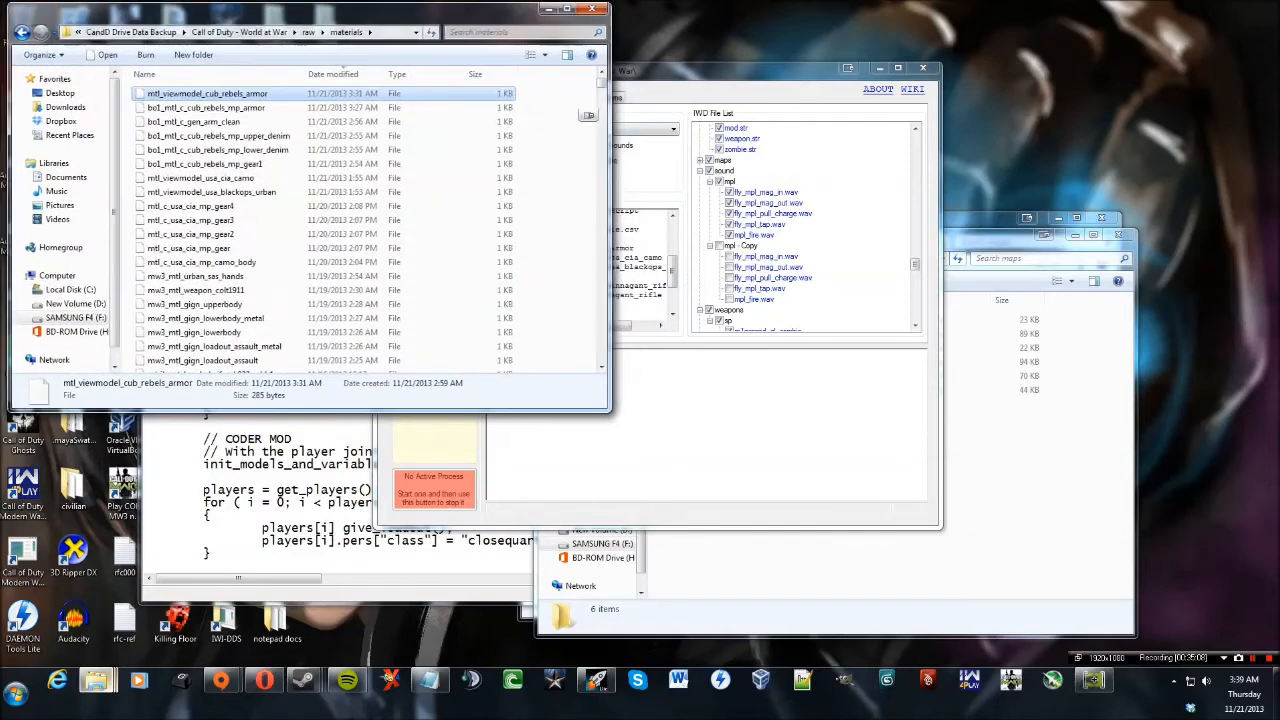
{"action": "left_click_drag", "start_coordinate": [680, 70], "coordinate": [728, 112]}
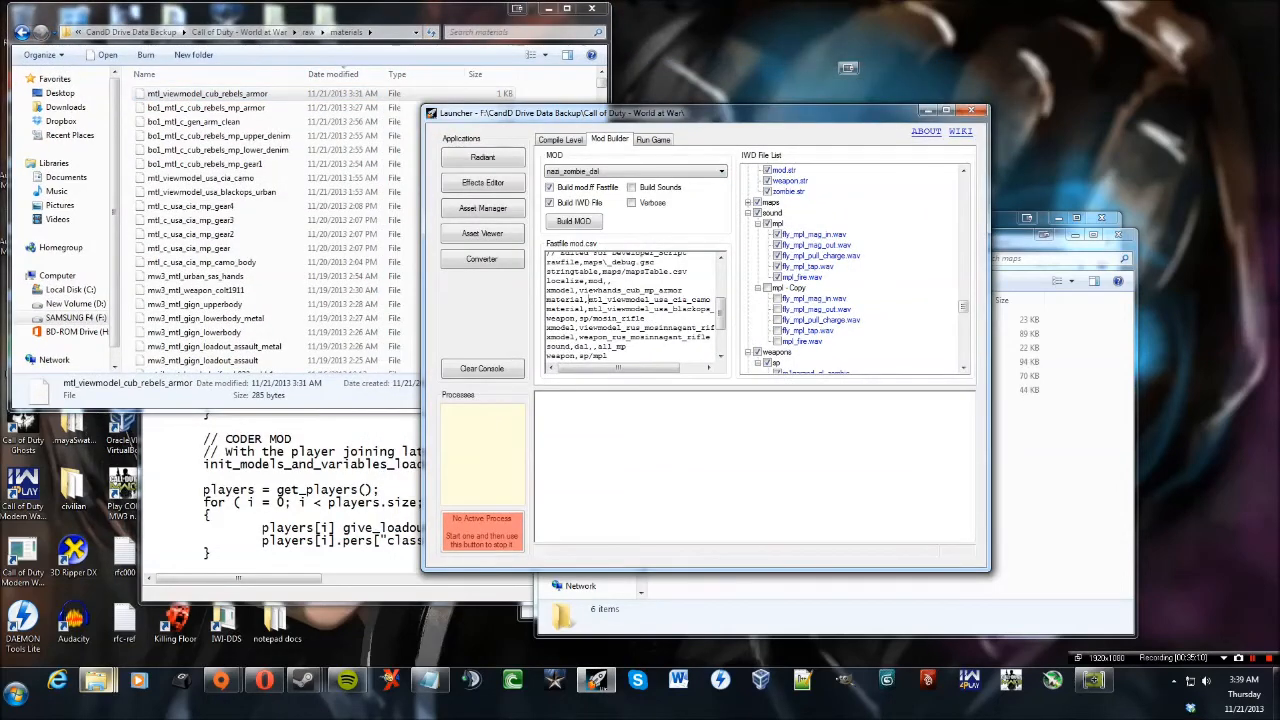
{"action": "left_click_drag", "start_coordinate": [589, 299], "coordinate": [713, 299]}
{"action": "type", "text": "mt"}
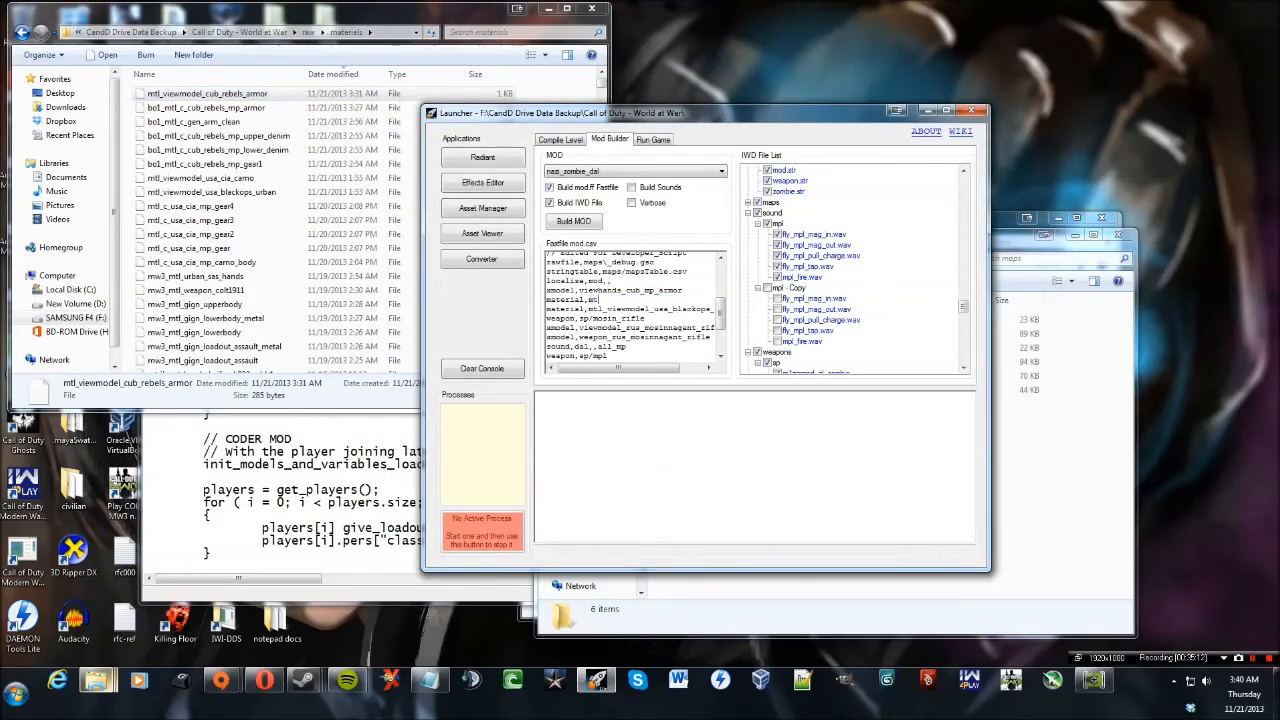
{"action": "type", "text": "l_viewmodel_cub_rebels_armor"}
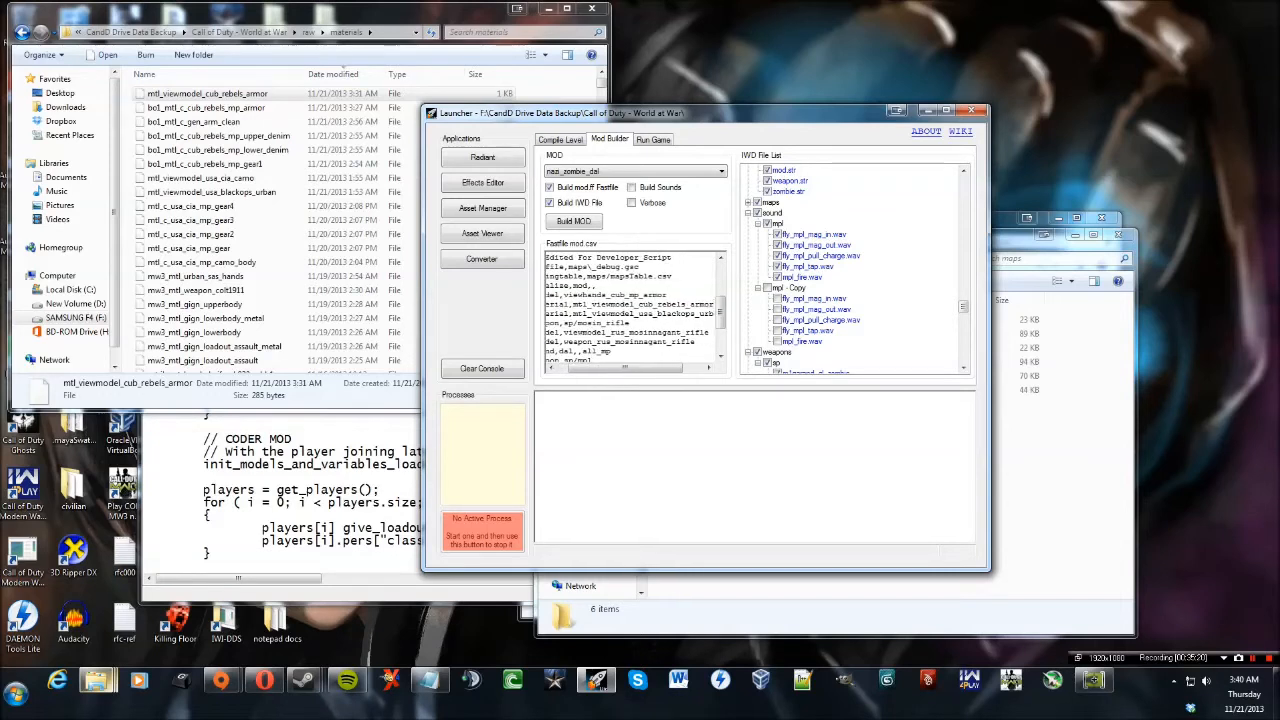
Replace the mtl_viewmodel_usa_blackops_urban material entry in mod.csv with bo1_mtl_c_cub_rebels_mp_armor.
{"action": "left_click_drag", "start_coordinate": [573, 314], "coordinate": [718, 314]}
{"action": "type", "text": "bo1"}
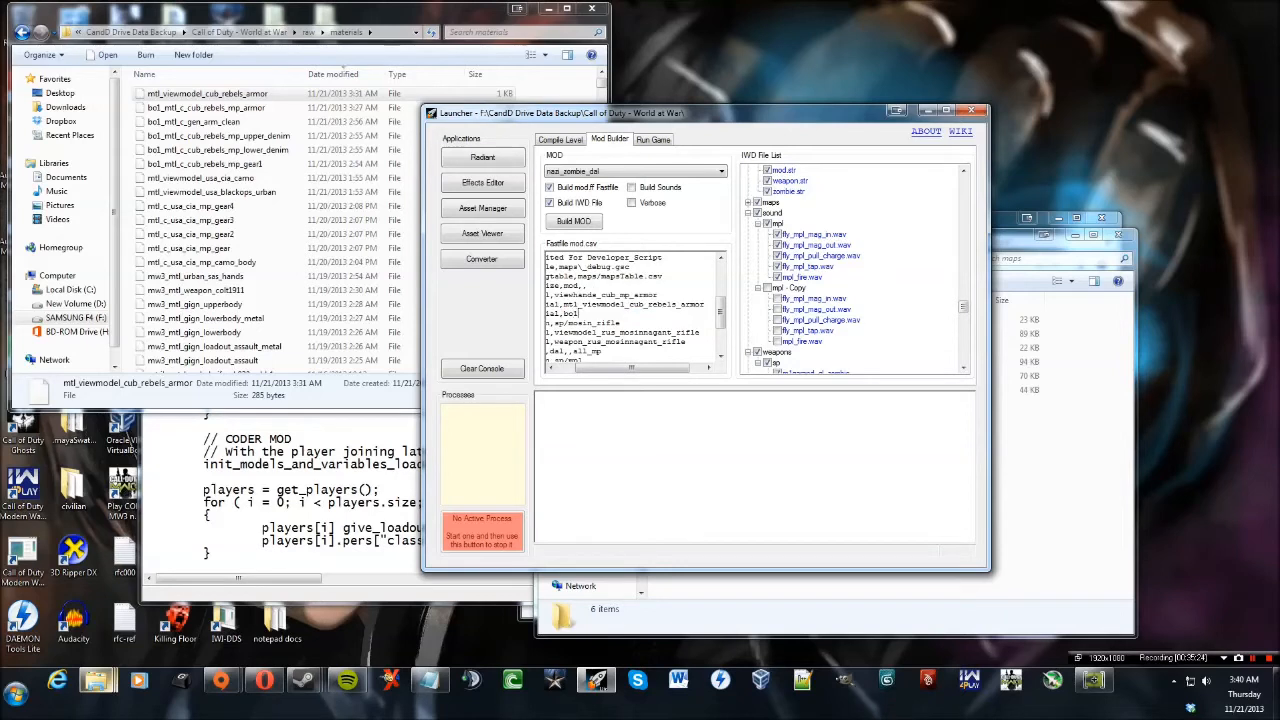
{"action": "type", "text": "_mtl_c_cub_rebels_mp_armor"}
Open the recent source_data\cock.gdt file in Asset Manager to check the material assets, and close it again.
{"action": "left_click", "coordinate": [482, 207]}
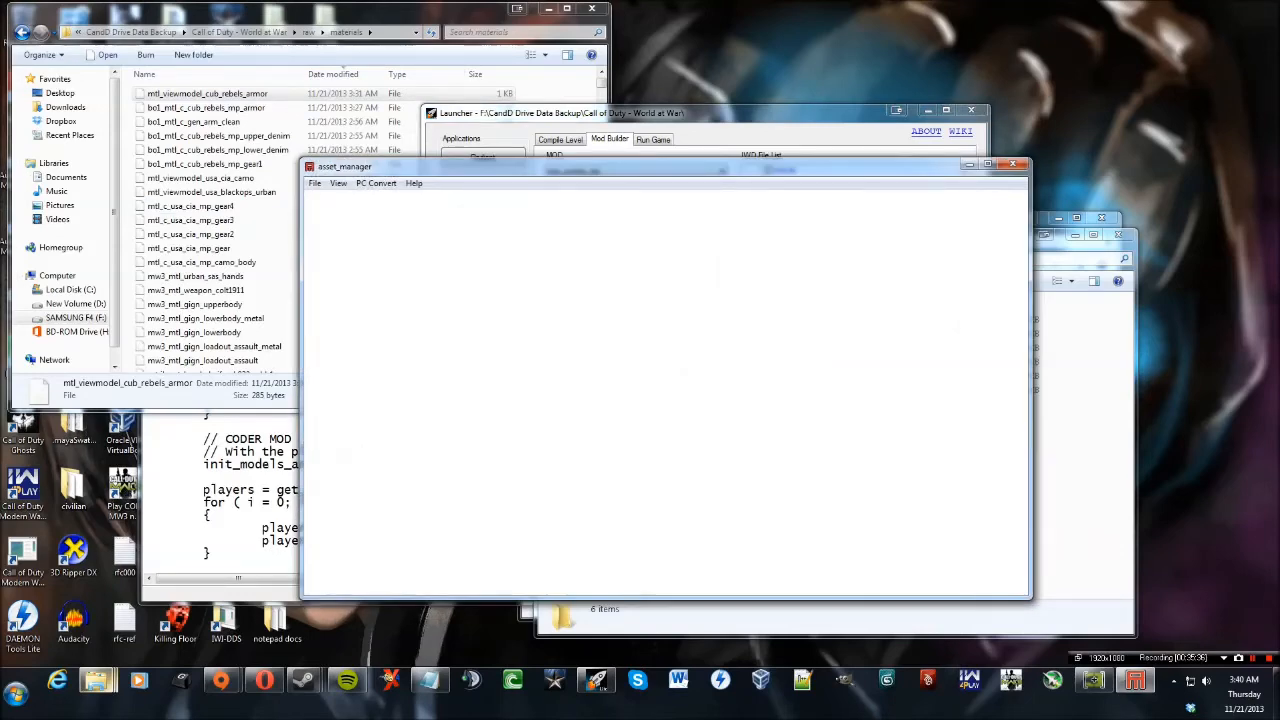
{"action": "left_click", "coordinate": [315, 183]}
{"action": "left_click", "coordinate": [372, 287]}
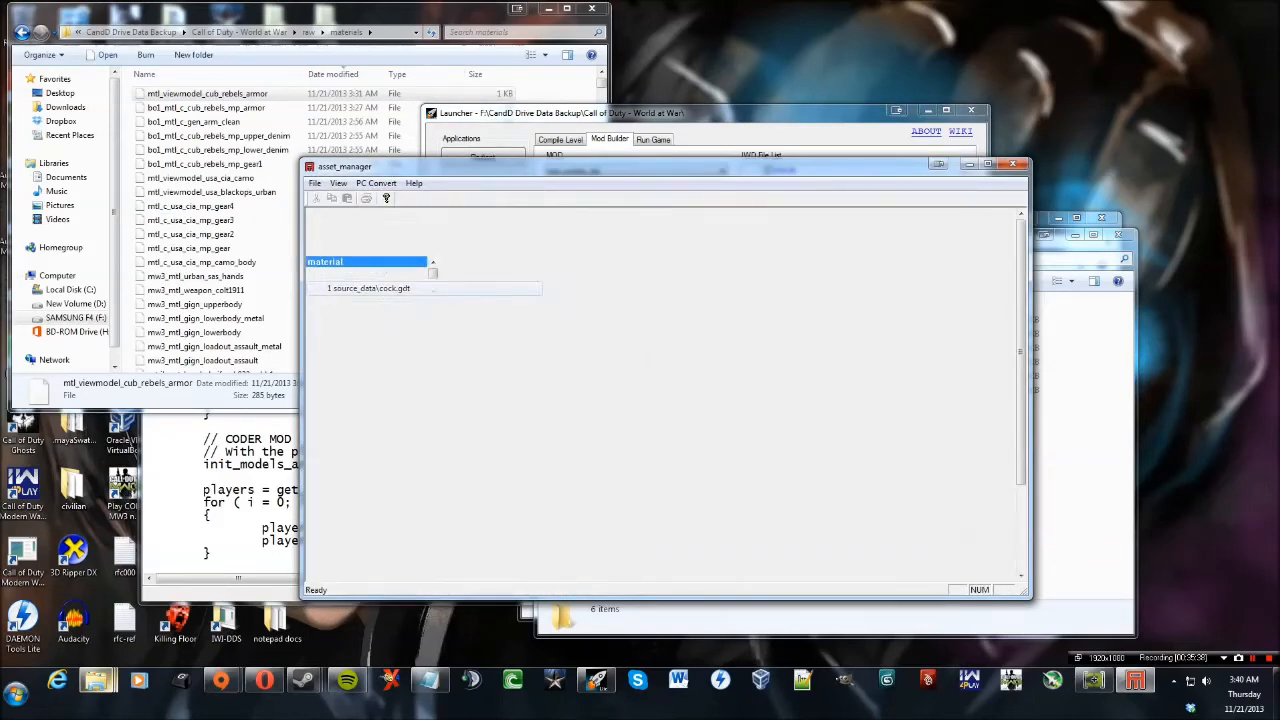
{"action": "left_click", "coordinate": [1014, 164]}
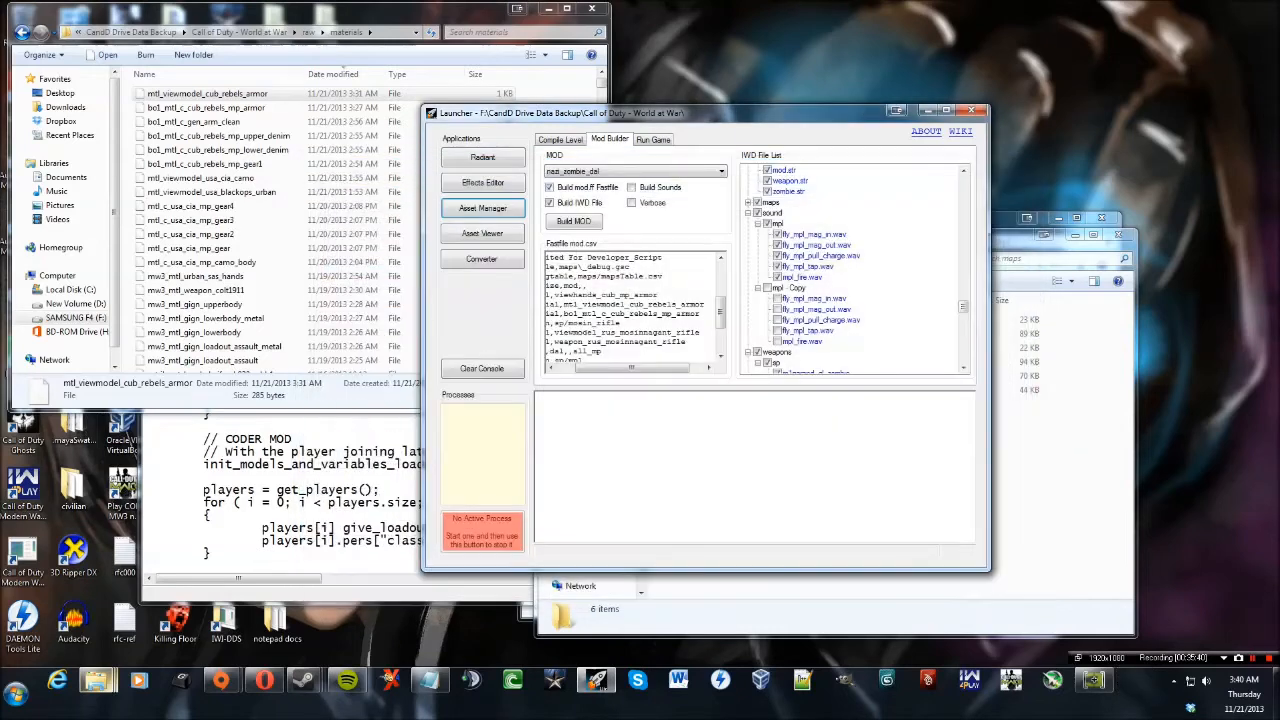
Delete the bo1_mtl_c_cub_rebels_mp_armor material line from mod.csv, keeping weapon,sp/mosin_rifle on its own line, and check the two viewhands entries.
{"action": "mouse_move", "coordinate": [632, 368]}
{"action": "left_mouse_down"}
{"action": "mouse_move", "coordinate": [614, 368]}
{"action": "mouse_move", "coordinate": [645, 368]}
{"action": "mouse_move", "coordinate": [614, 368]}
{"action": "left_mouse_up"}
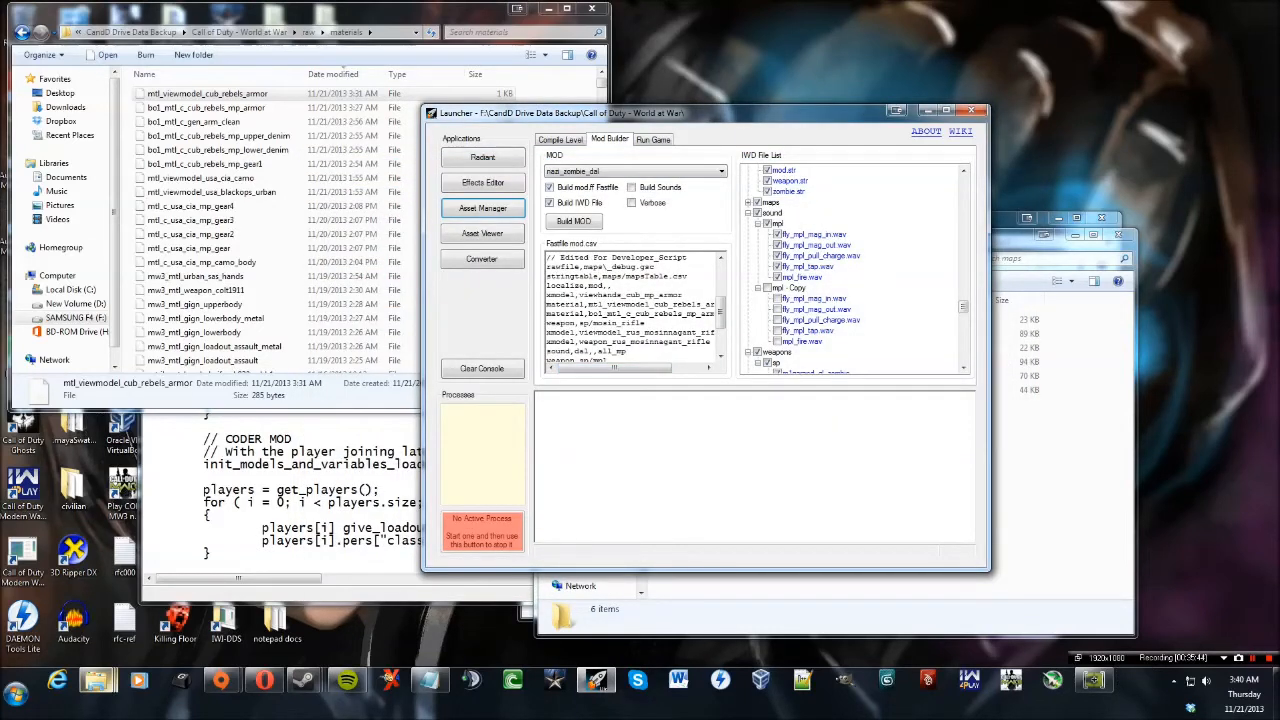
{"action": "left_click_drag", "start_coordinate": [547, 314], "coordinate": [715, 314]}
{"action": "key", "text": "Delete"}
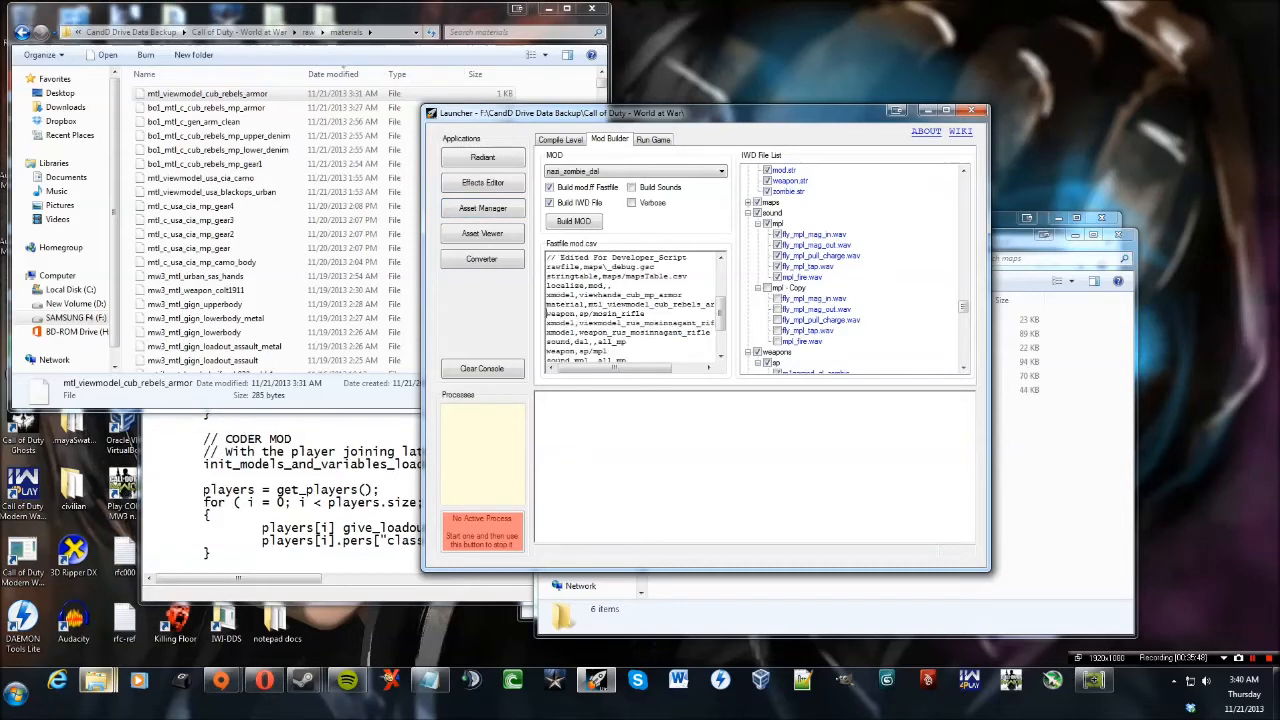
{"action": "left_click_drag", "start_coordinate": [609, 367], "coordinate": [645, 367]}
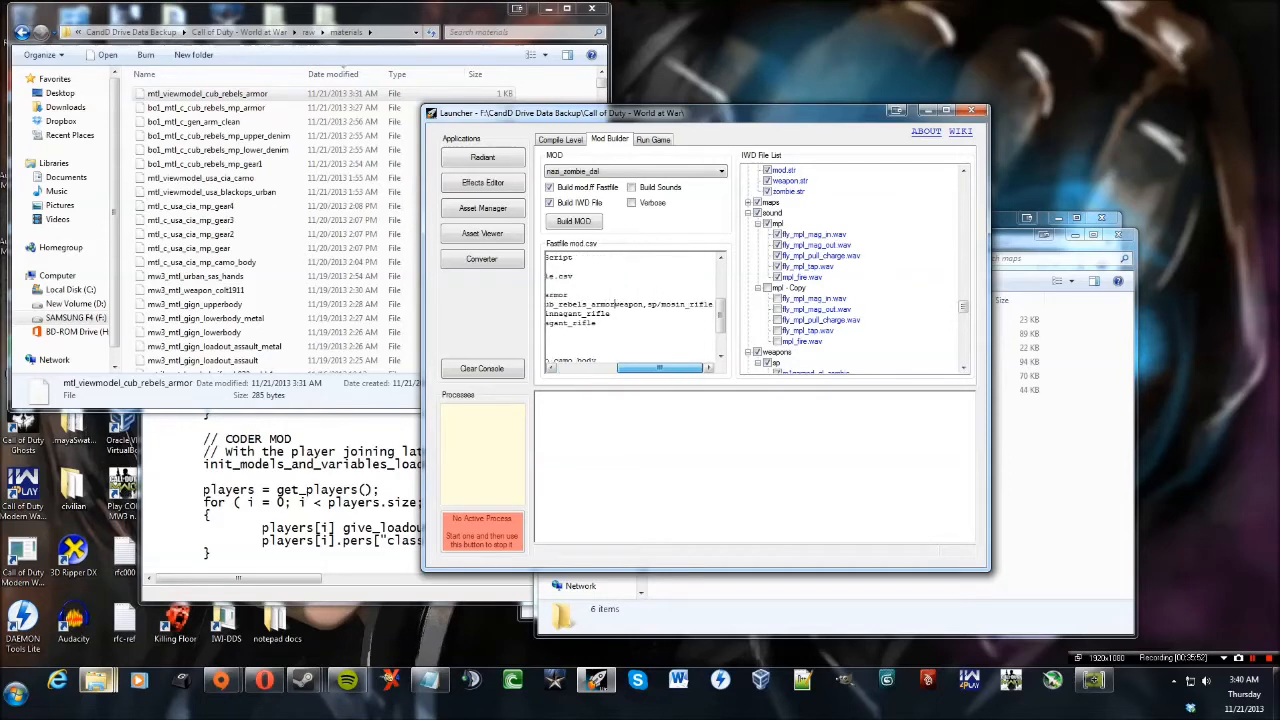
{"action": "key", "text": "Return"}
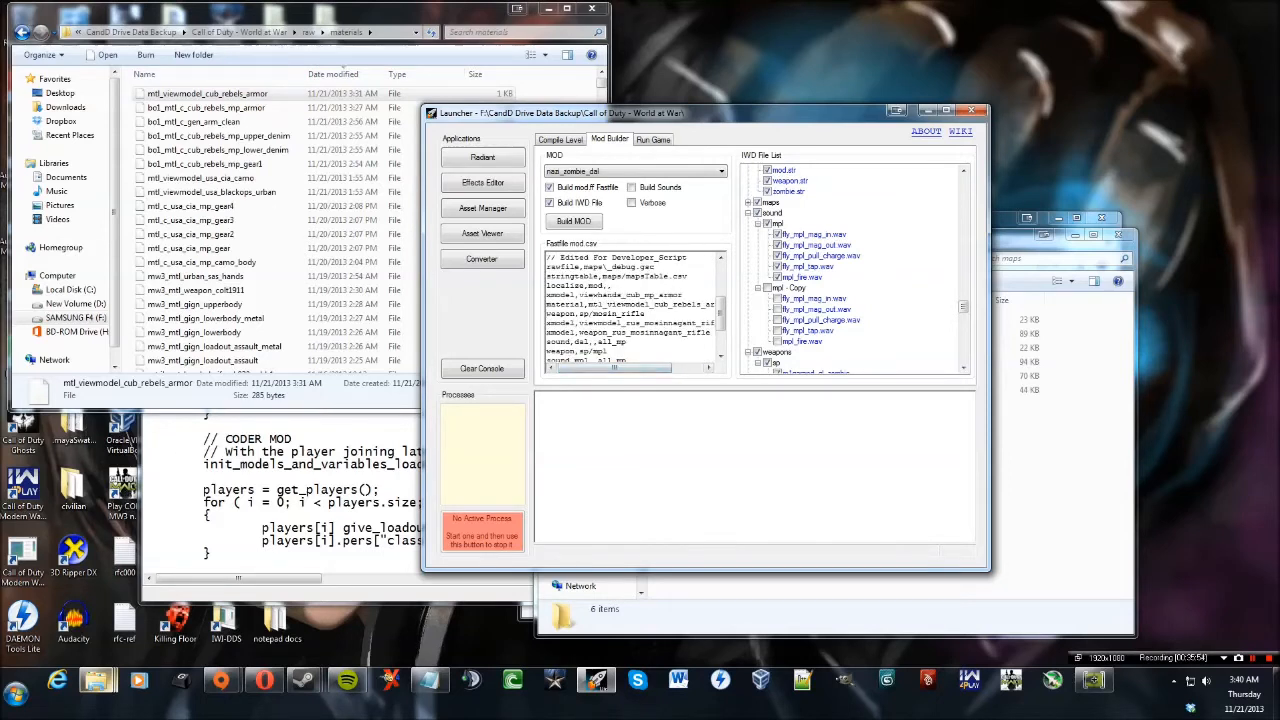
{"action": "left_click_drag", "start_coordinate": [546, 295], "coordinate": [686, 296]}
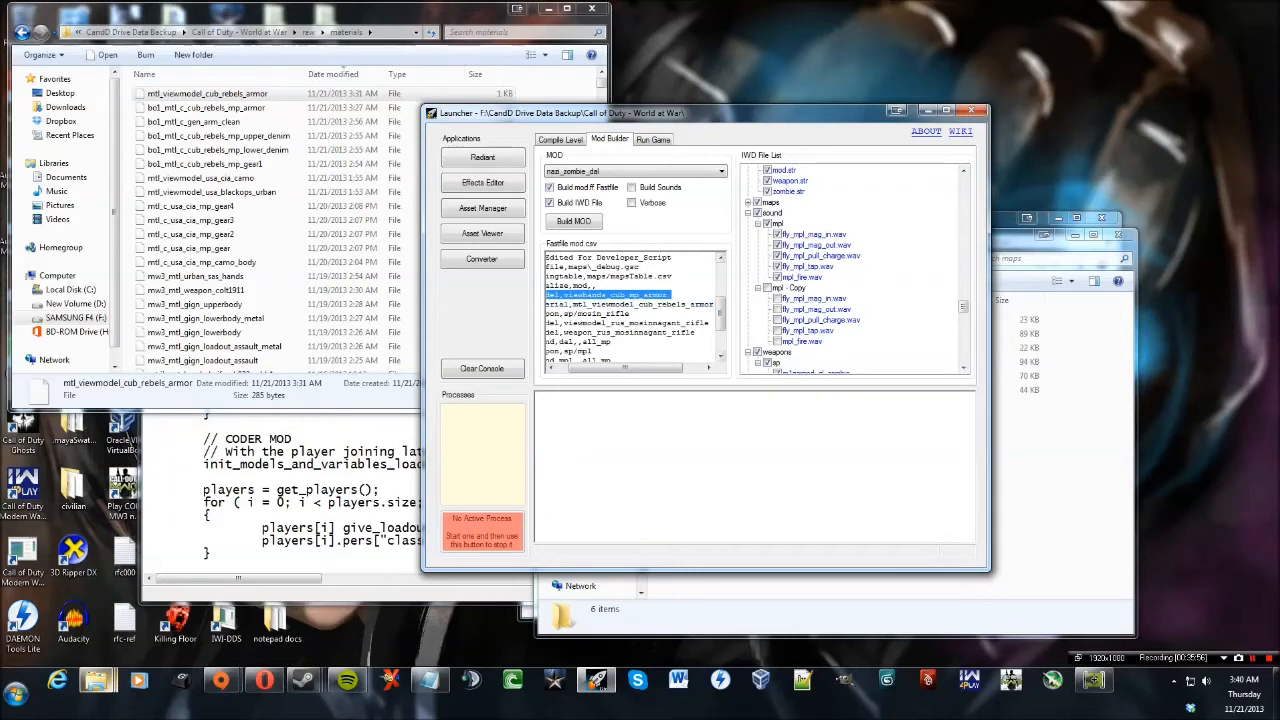
{"action": "left_click_drag", "start_coordinate": [546, 304], "coordinate": [716, 305]}
{"action": "left_click", "coordinate": [667, 300]}
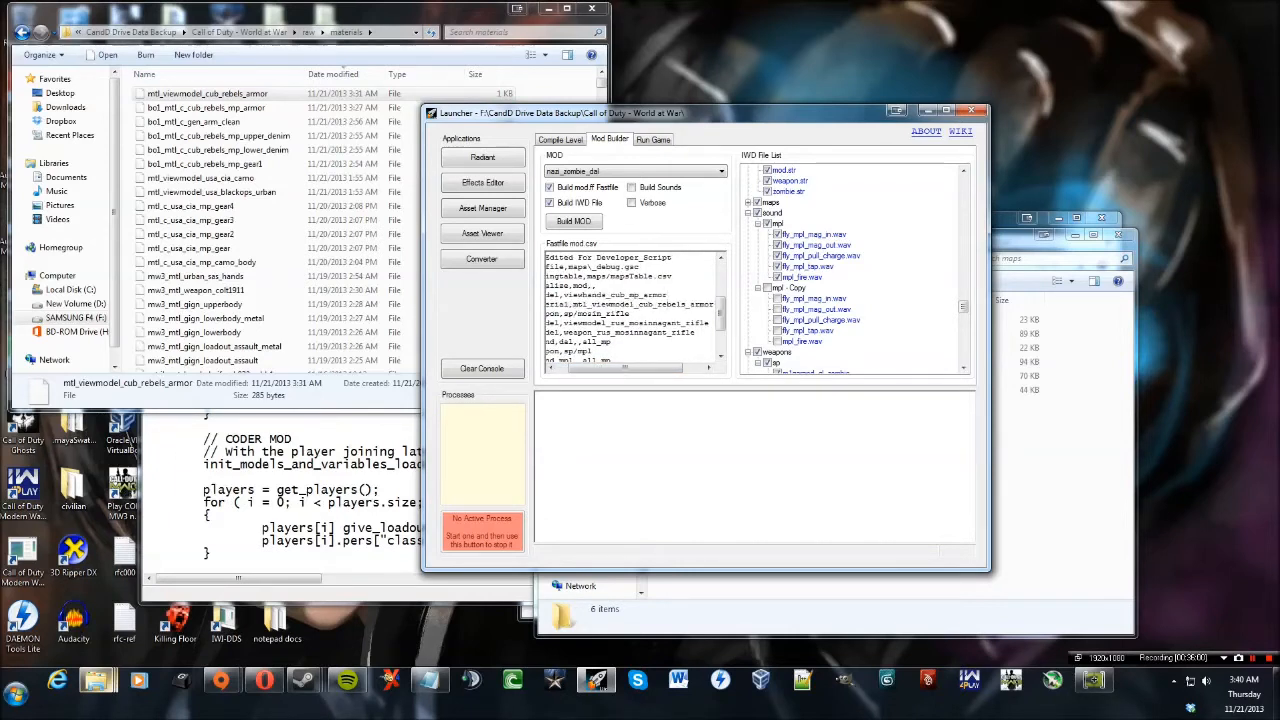
Look up the body model name in raw\xmodel and replace usa_cia_mp_body_camo with cub_mp_body_armor in the last mod.csv xmodel entry.
{"action": "left_click_drag", "start_coordinate": [721, 314], "coordinate": [720, 340]}
{"action": "left_click_drag", "start_coordinate": [632, 368], "coordinate": [616, 368]}
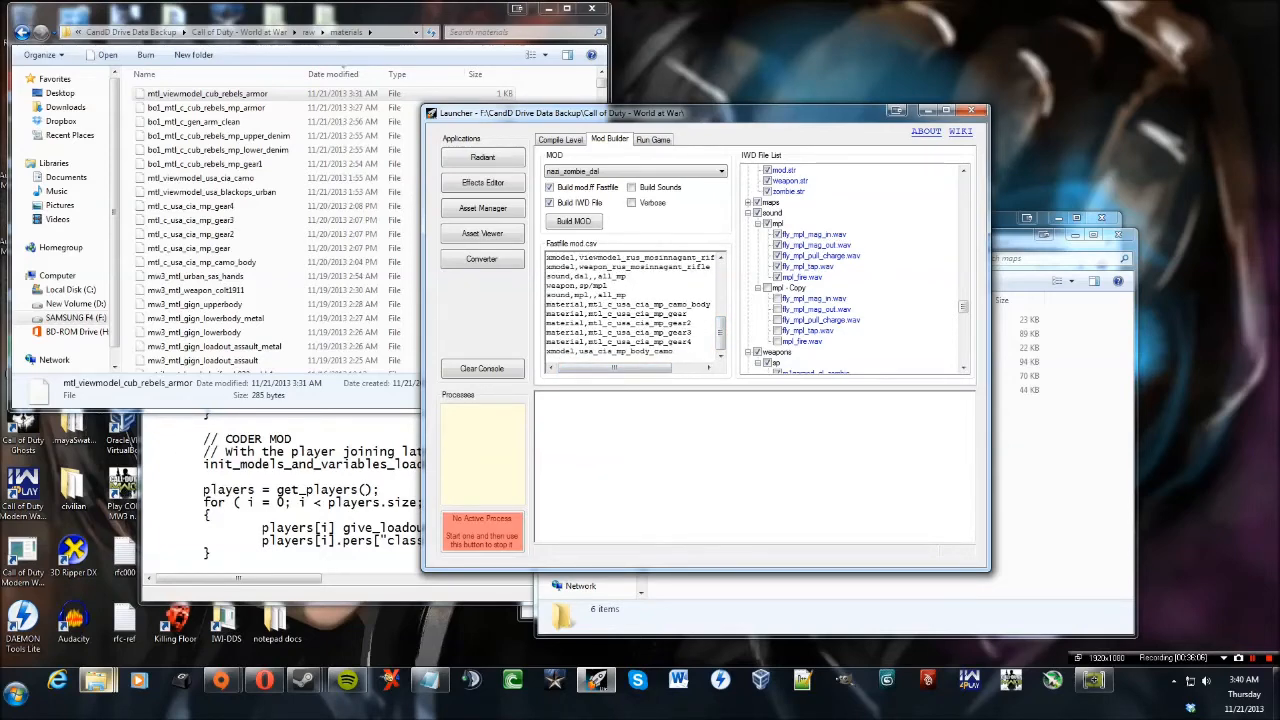
{"action": "left_click_drag", "start_coordinate": [700, 112], "coordinate": [755, 44]}
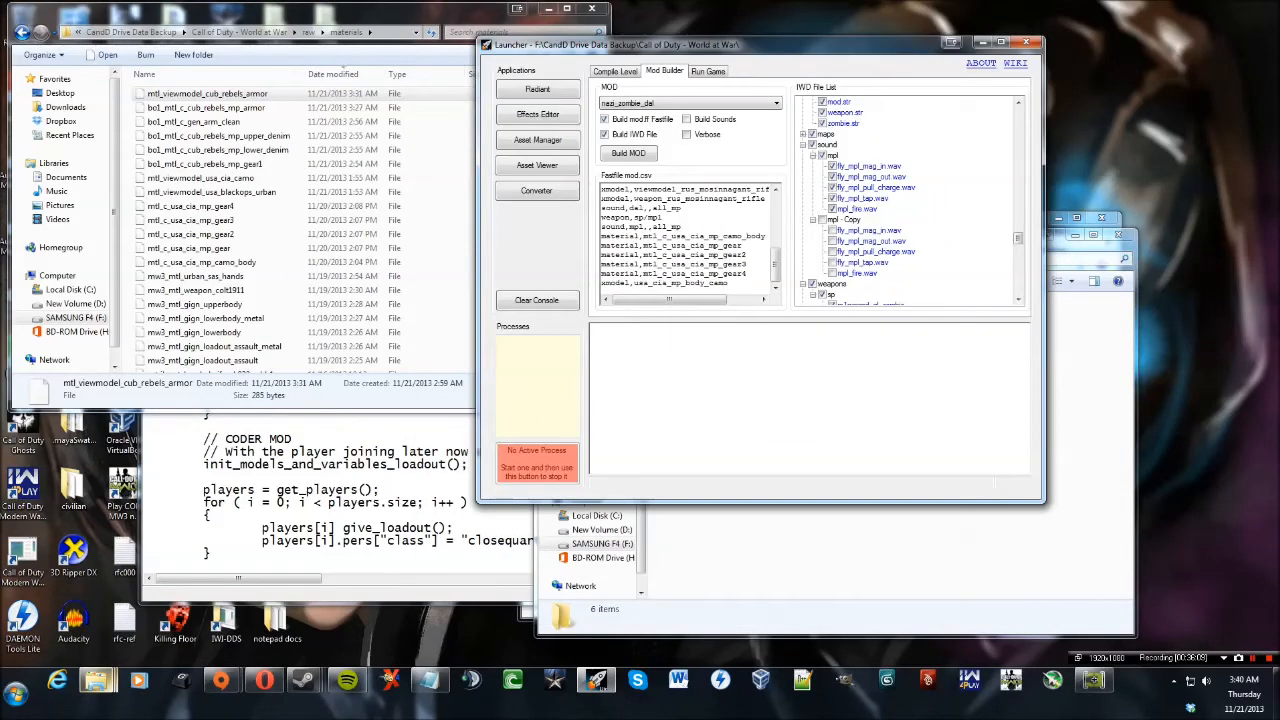
{"action": "left_click_drag", "start_coordinate": [728, 283], "coordinate": [634, 283]}
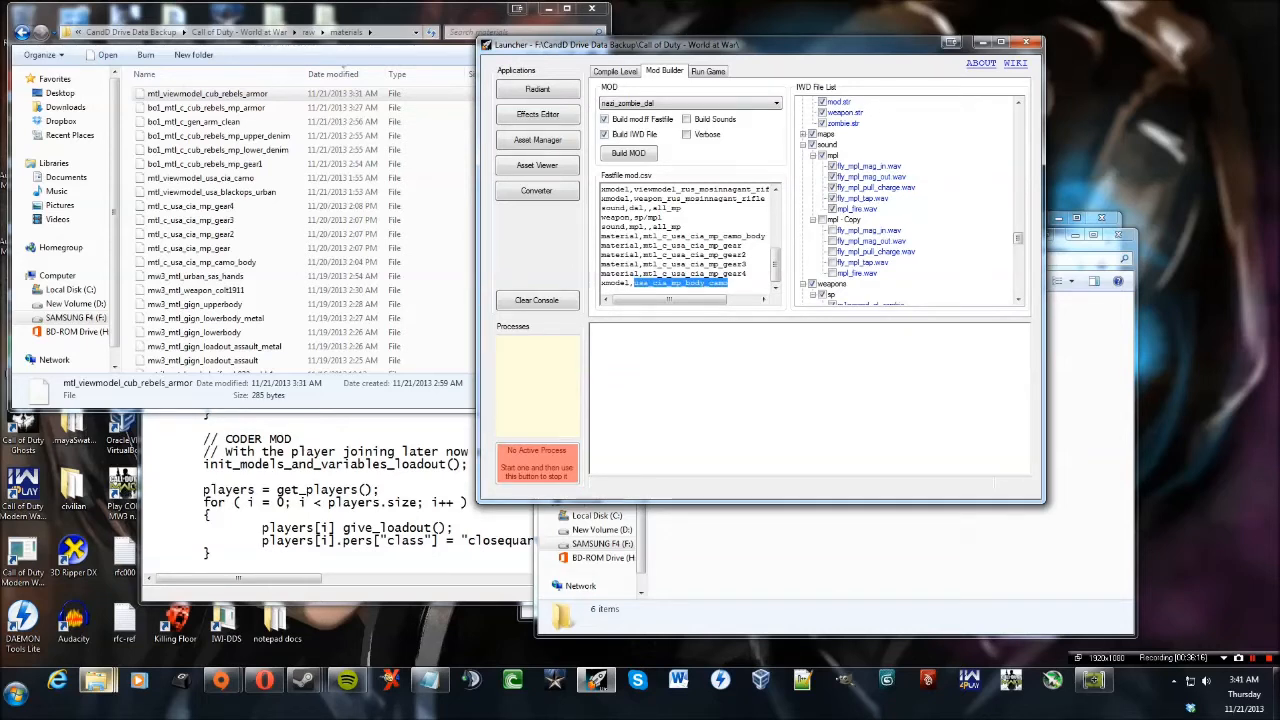
{"action": "left_click", "coordinate": [308, 32]}
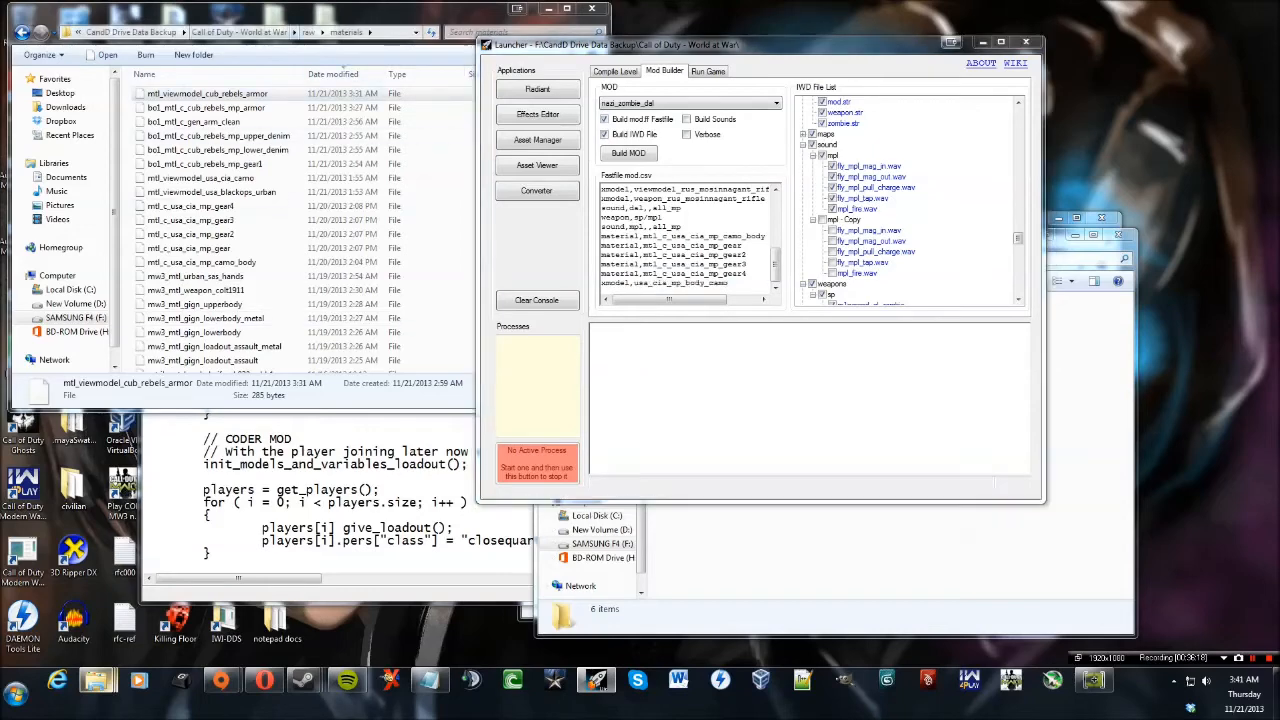
{"action": "scroll", "coordinate": [300, 323], "scroll_direction": "down", "scroll_amount": 9}
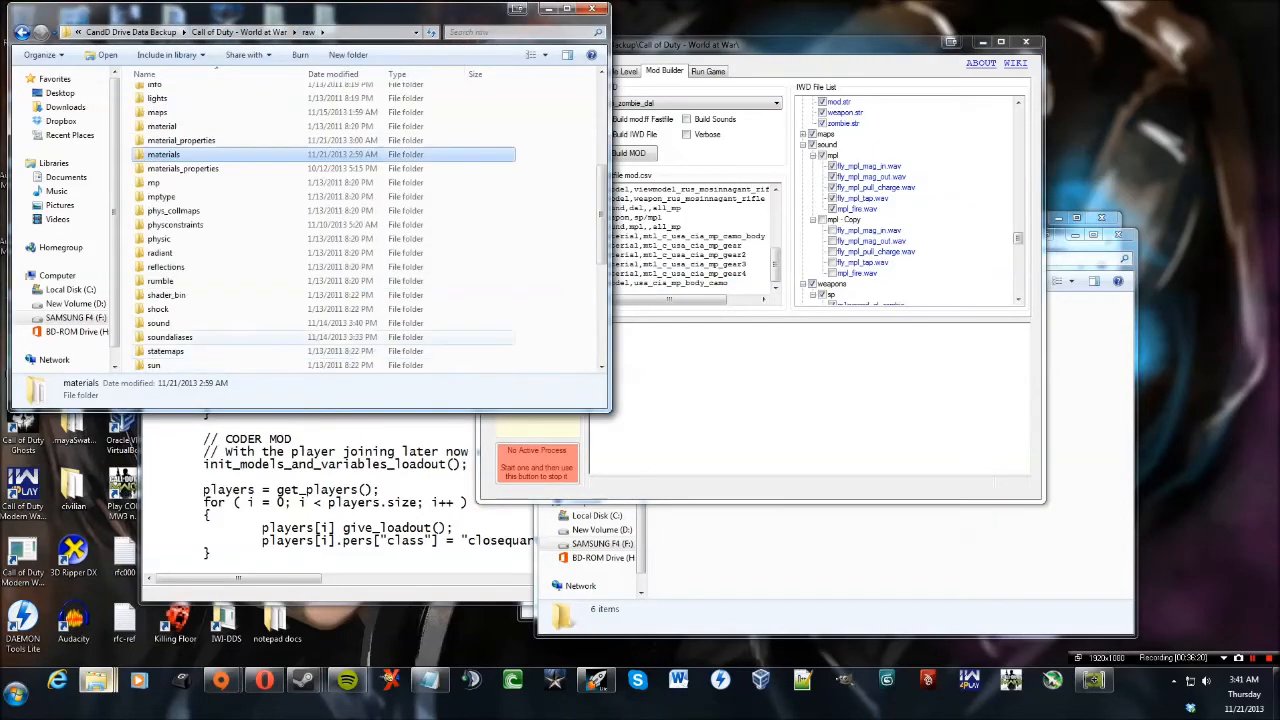
{"action": "double_click", "coordinate": [300, 323]}
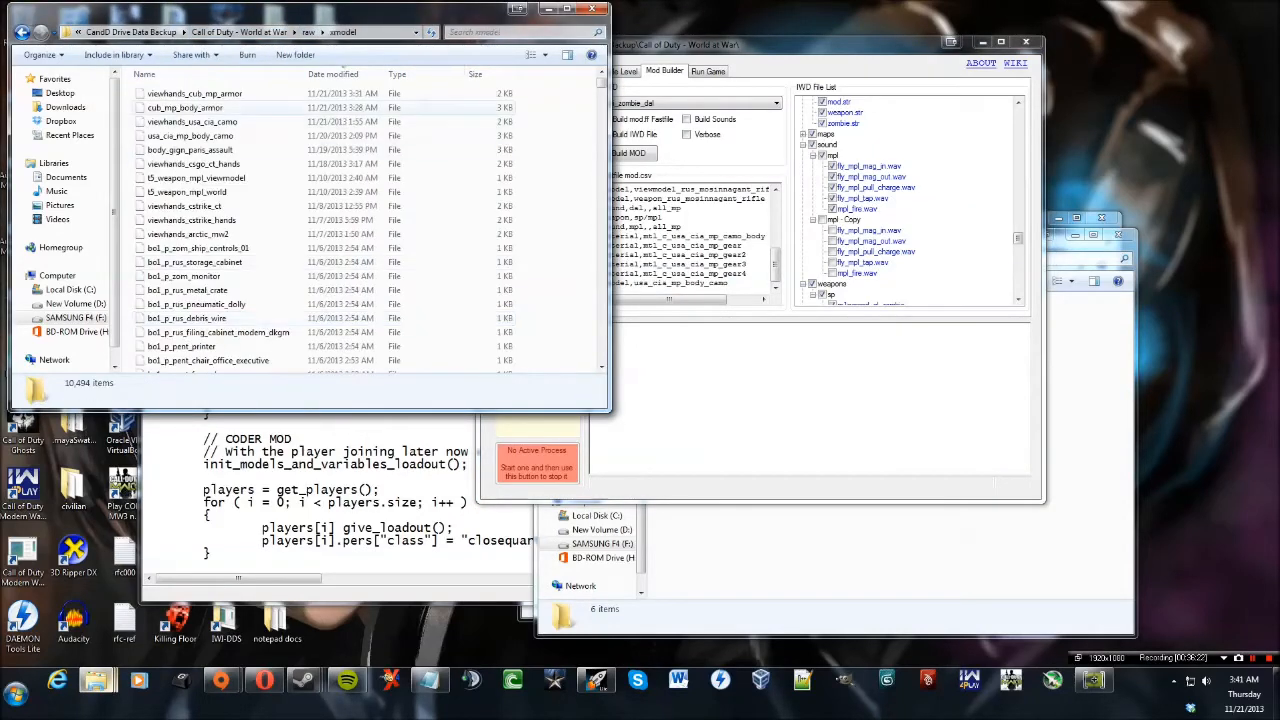
{"action": "double_click", "coordinate": [682, 283]}
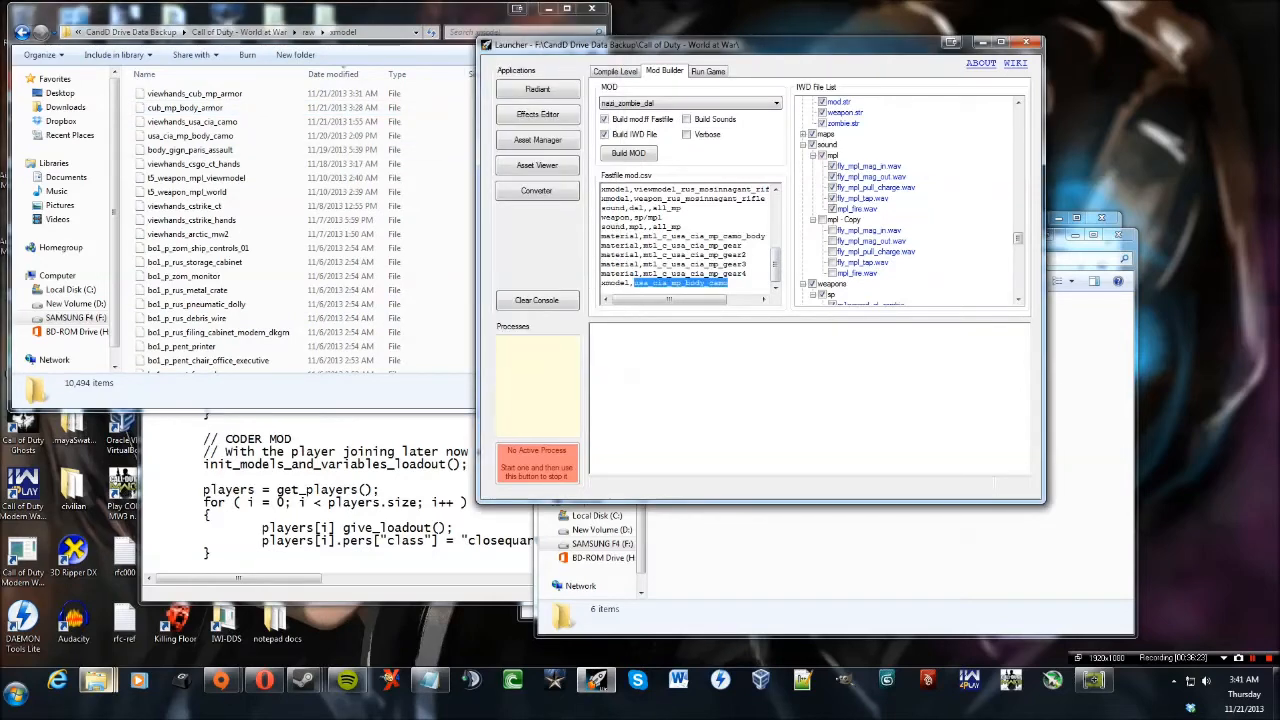
{"action": "type", "text": "cub_mp_bo"}
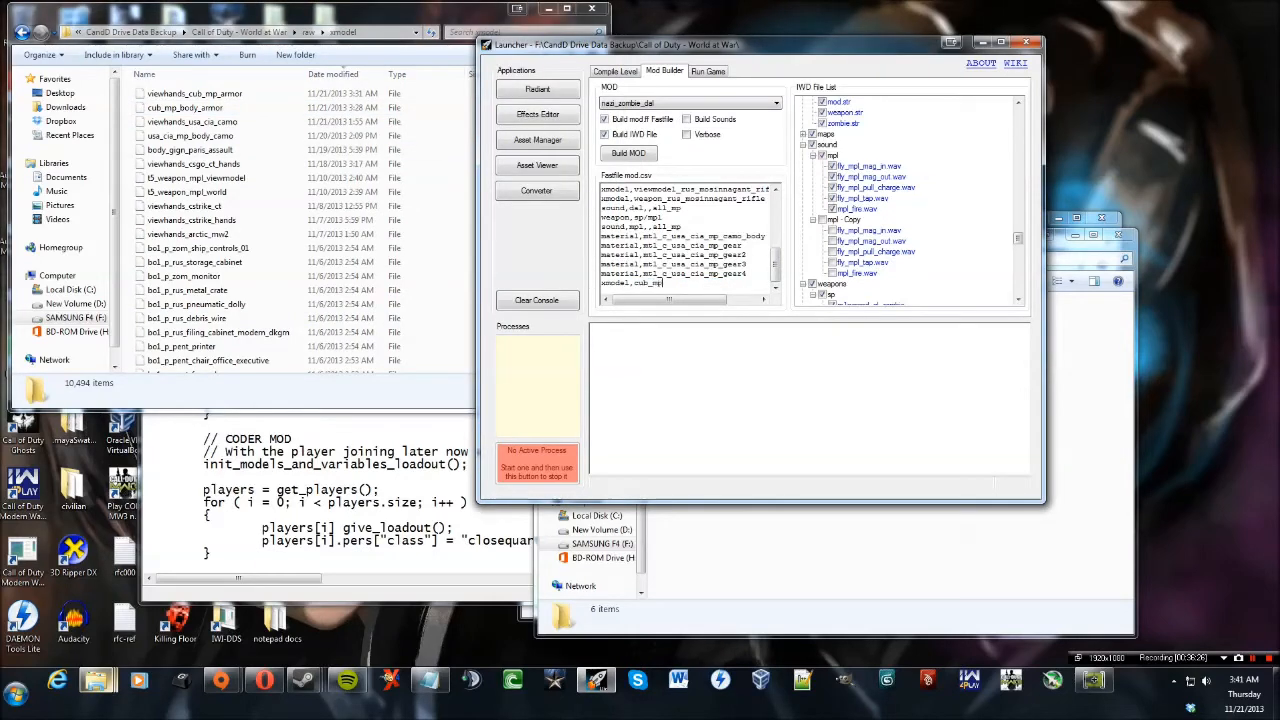
{"action": "key", "text": "BackSpace"}
{"action": "type", "text": "body_armor"}
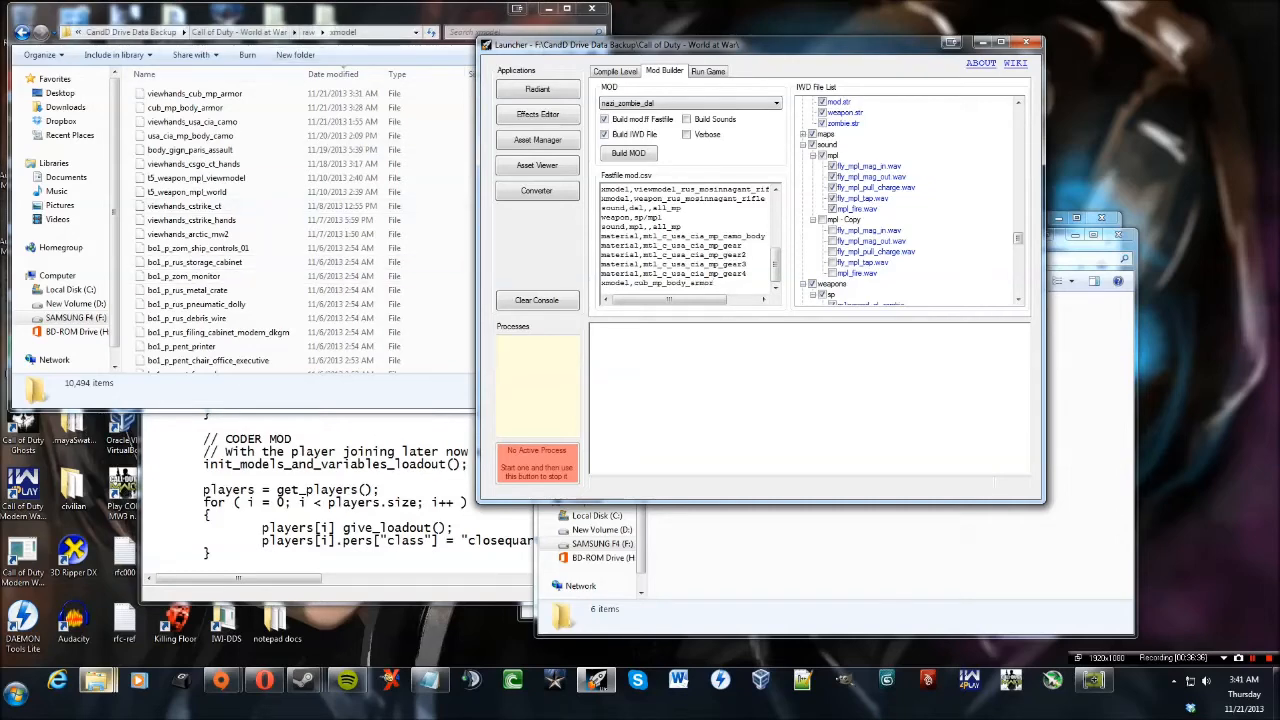
Look up the gear material in raw\materials and replace mtl_c_usa_cia_mp_gear4 with bo1_mtl_c_cub_rebels_mp_gear1 in mod.csv.
{"action": "left_click", "coordinate": [309, 32]}
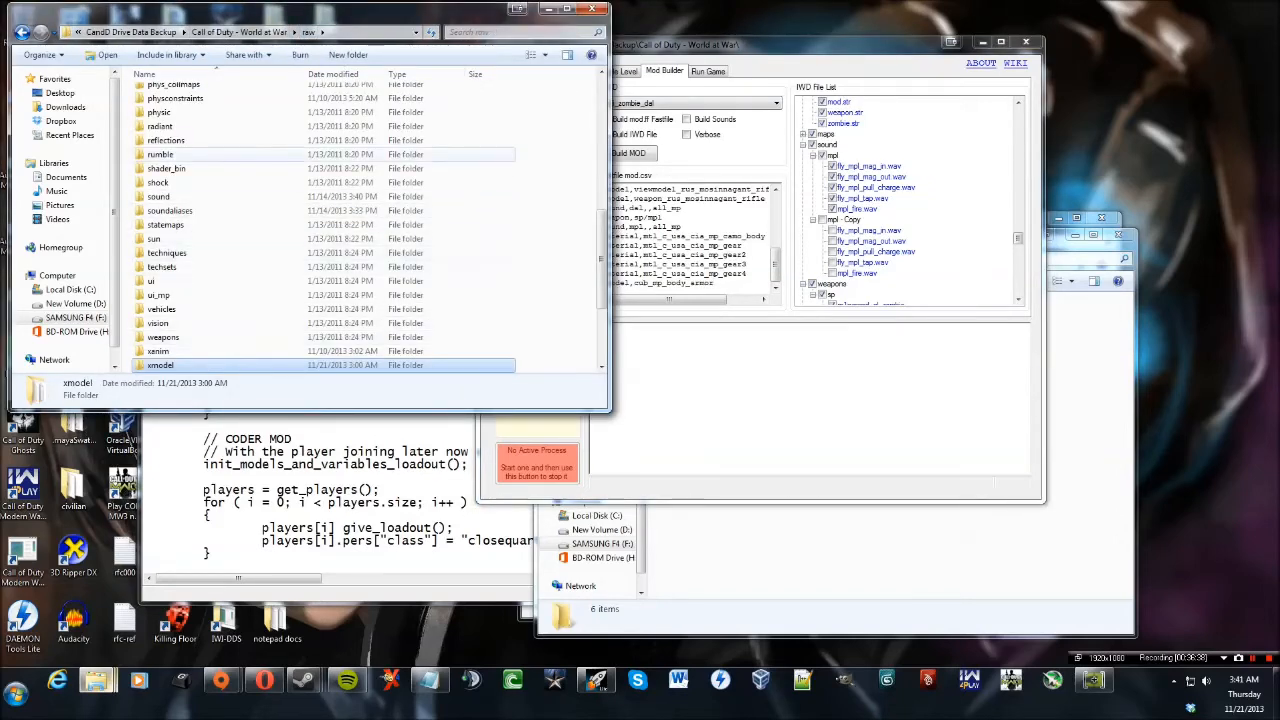
{"action": "scroll", "coordinate": [320, 170], "scroll_direction": "up", "scroll_amount": 3}
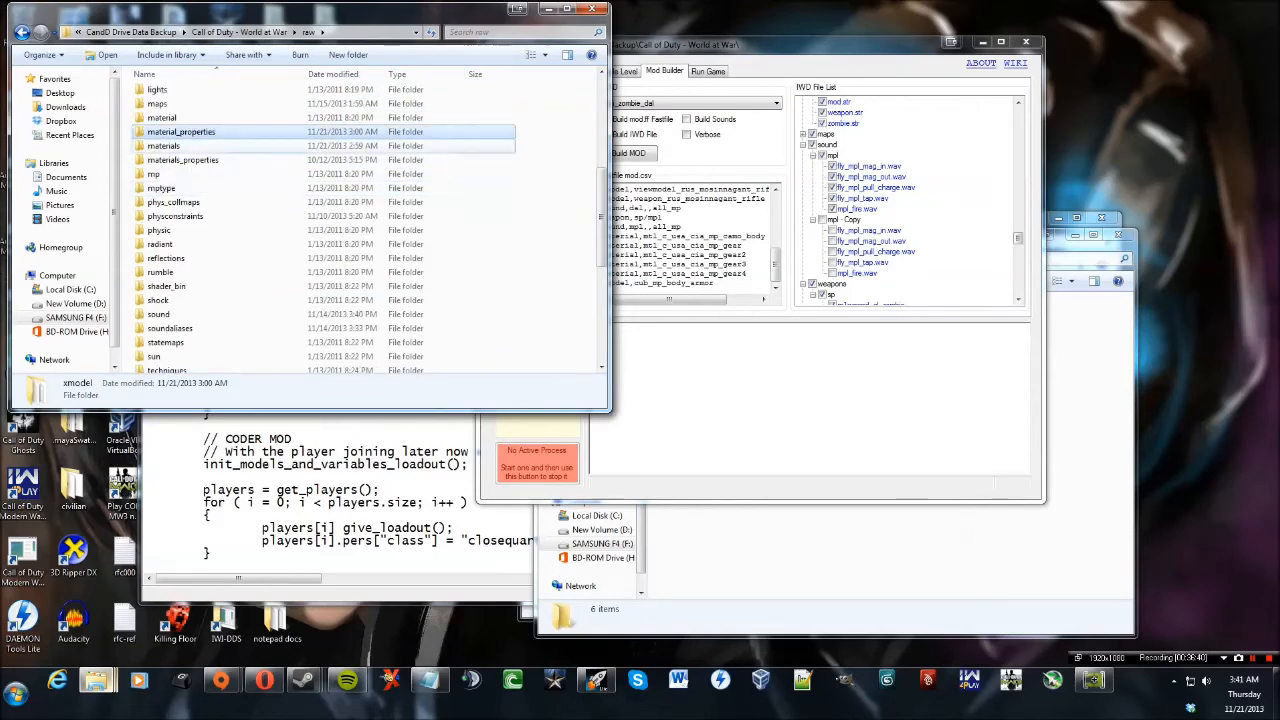
{"action": "double_click", "coordinate": [163, 146]}
{"action": "left_click_drag", "start_coordinate": [720, 44], "coordinate": [759, 100]}
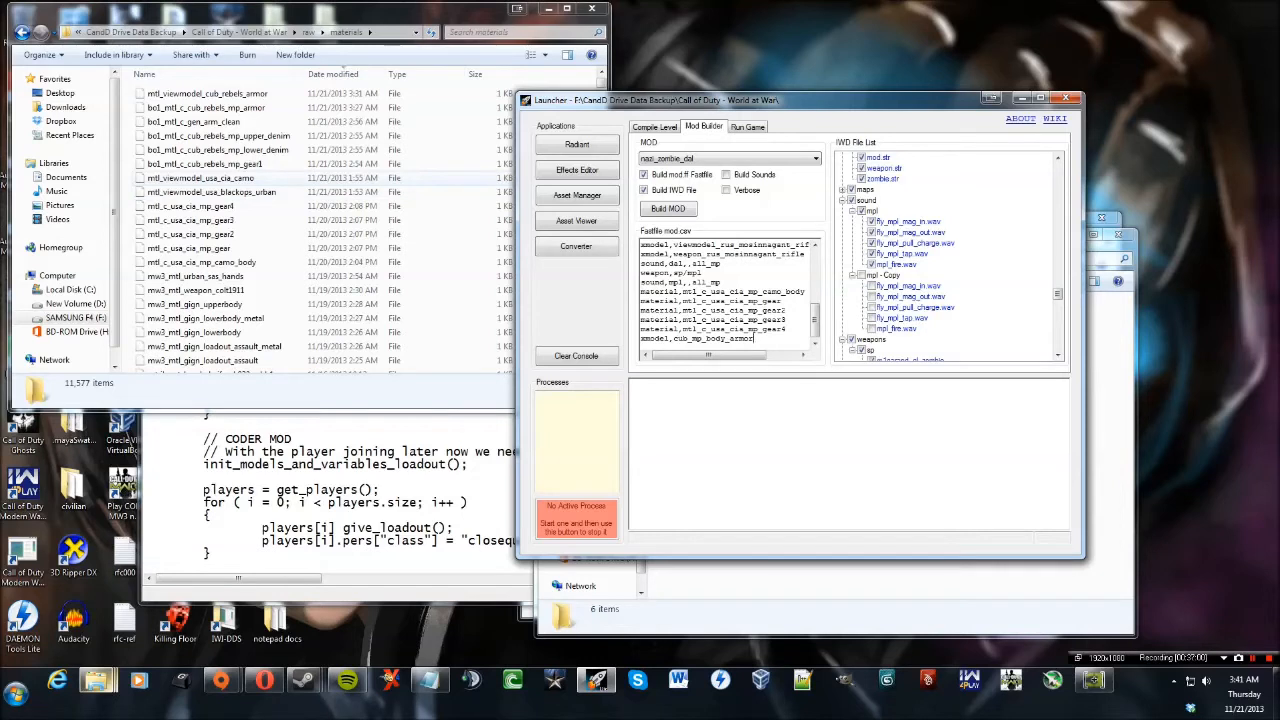
{"action": "left_click", "coordinate": [206, 164]}
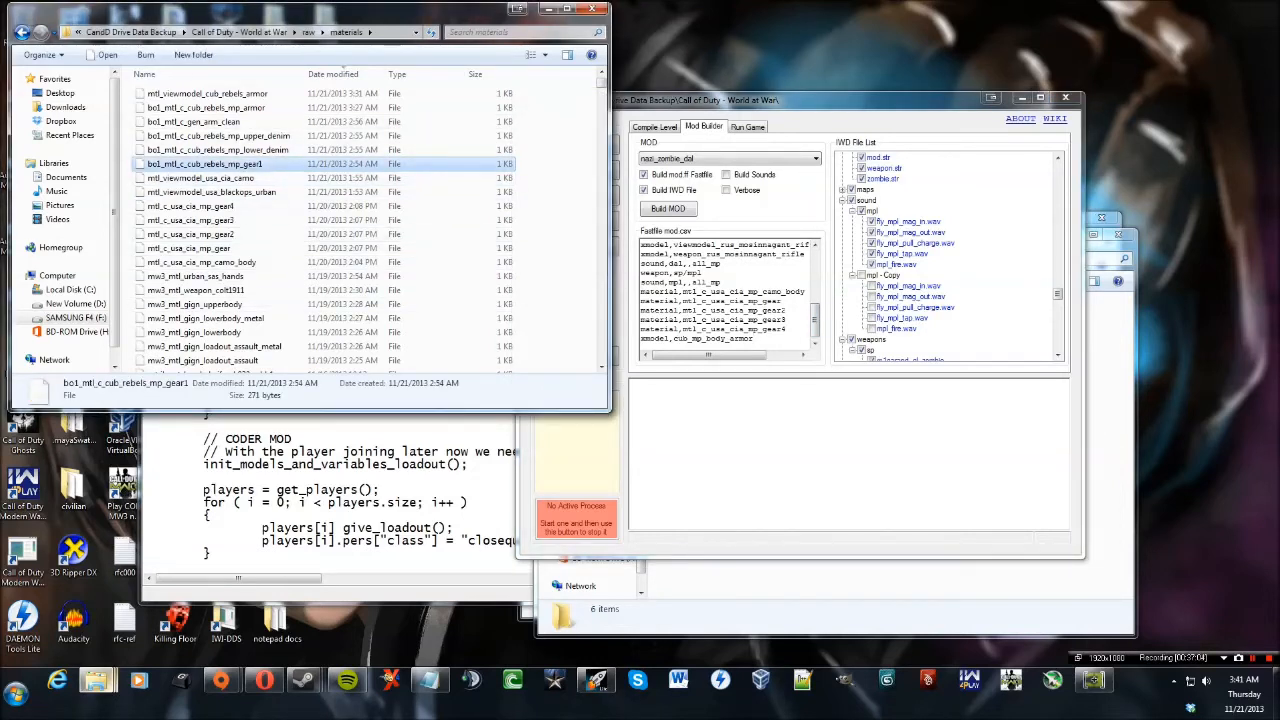
{"action": "left_click", "coordinate": [756, 339]}
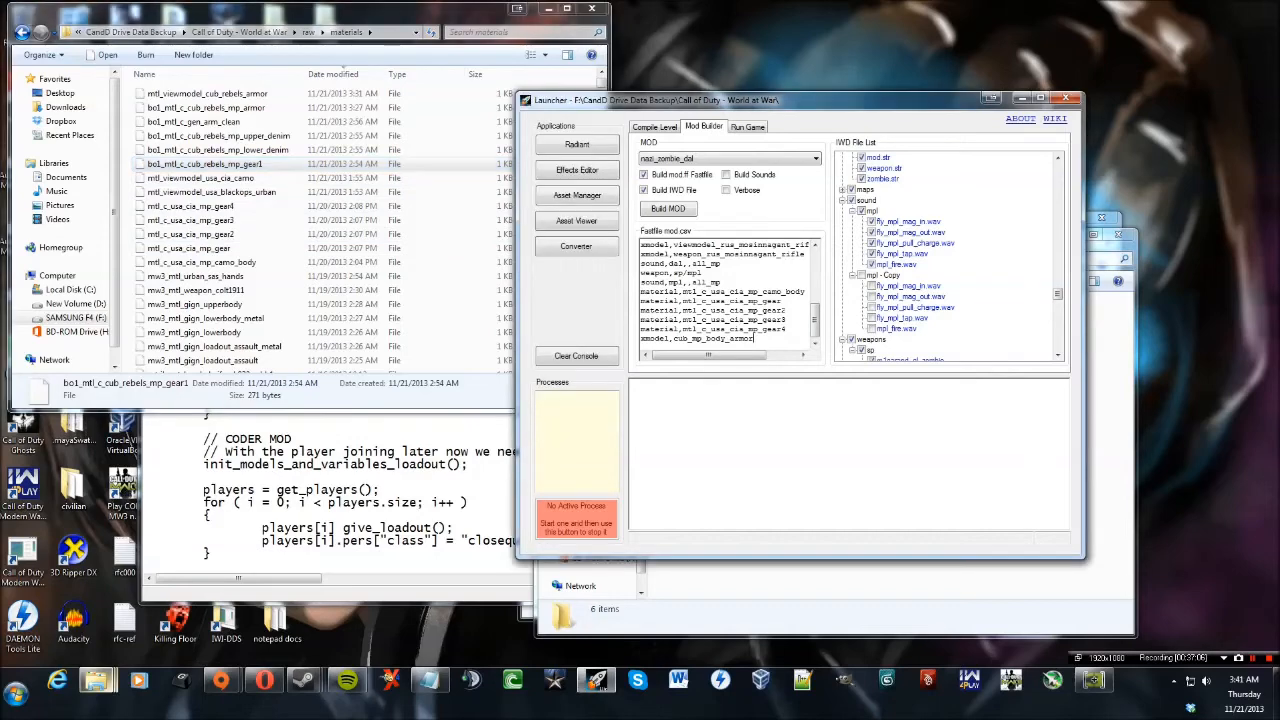
{"action": "left_click_drag", "start_coordinate": [683, 329], "coordinate": [785, 329]}
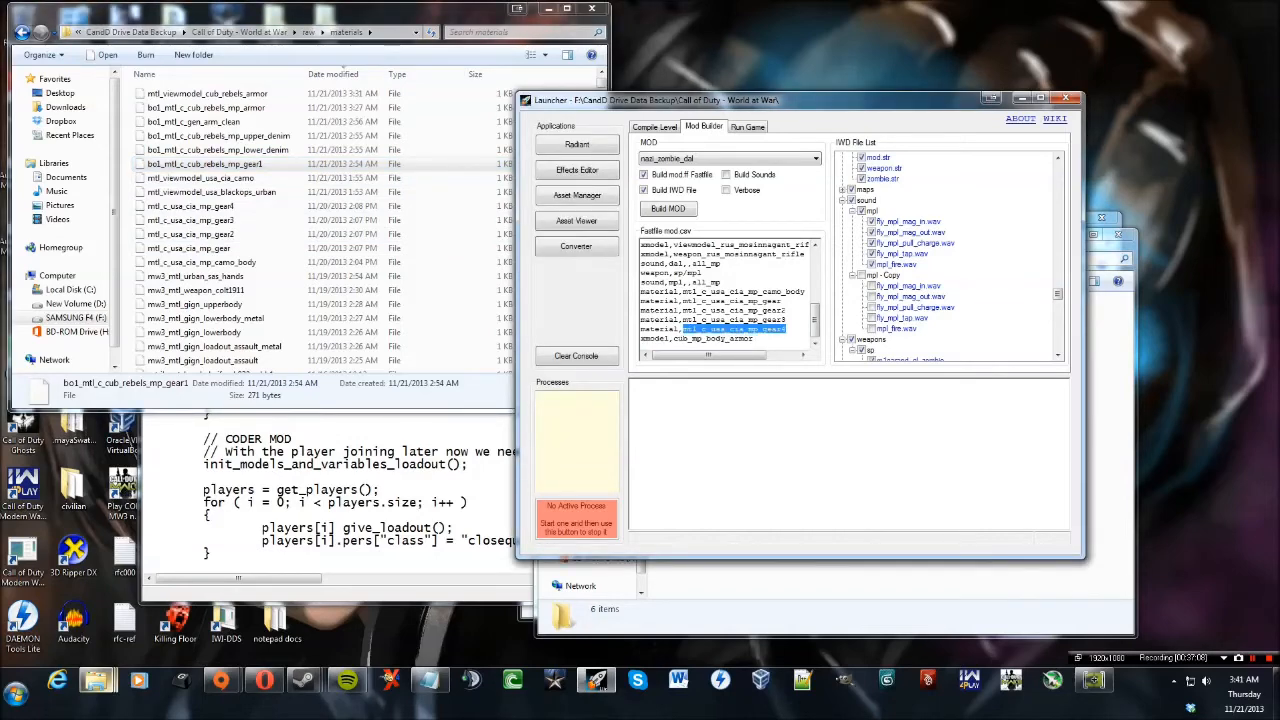
{"action": "type", "text": "bo1_mtl_"}
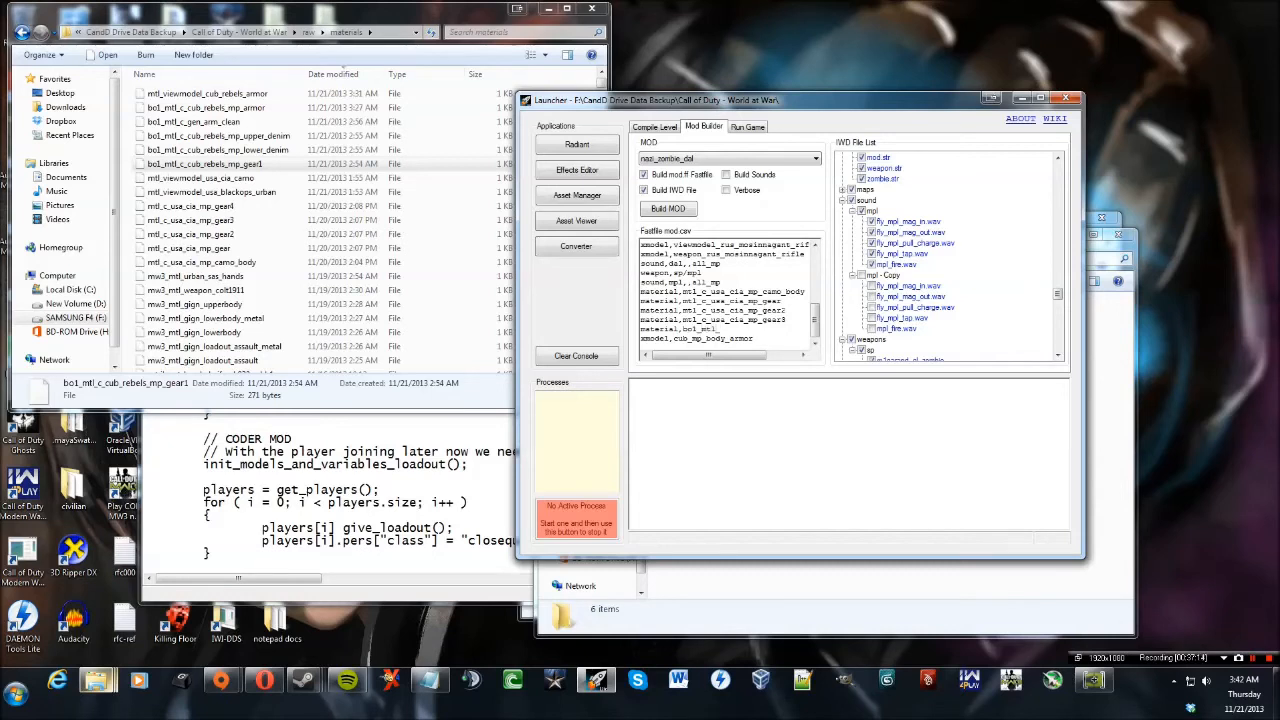
{"action": "type", "text": "c_cub_rebels_mp_gear1"}
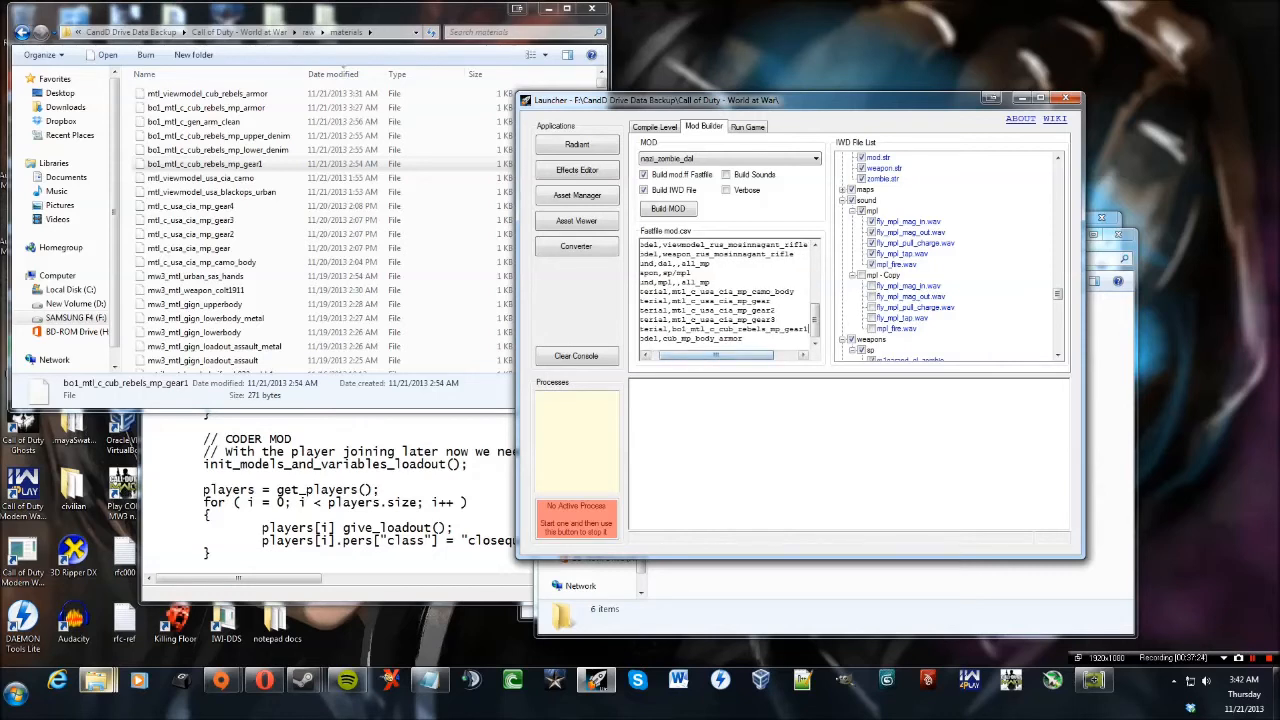
Replace mtl_c_usa_cia_mp_gear3 with bo1_mtl_c_cub_rebels_mp_lower_denim in its mod.csv material entry.
{"action": "mouse_move", "coordinate": [672, 328]}
{"action": "left_mouse_down"}
{"action": "mouse_move", "coordinate": [808, 328]}
{"action": "mouse_move", "coordinate": [672, 320]}
{"action": "left_mouse_up"}
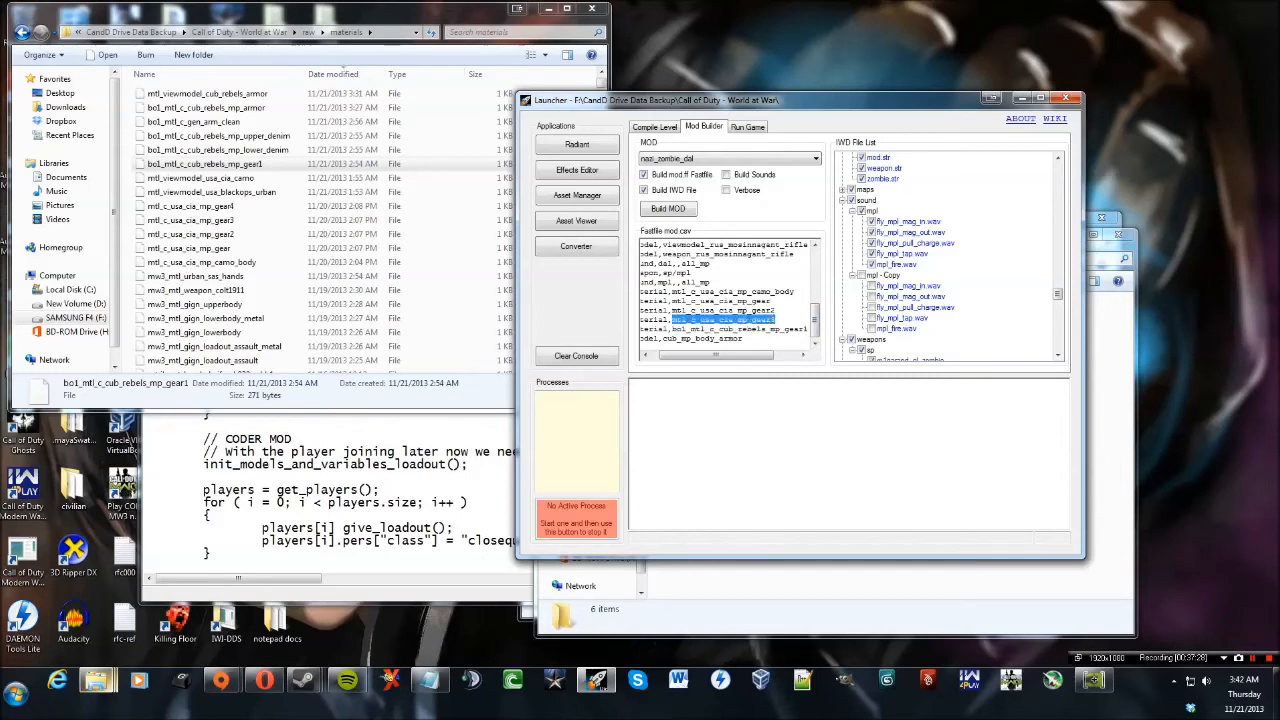
{"action": "type", "text": "bo1_mtl_c_cub_rebels_mp_gear1"}
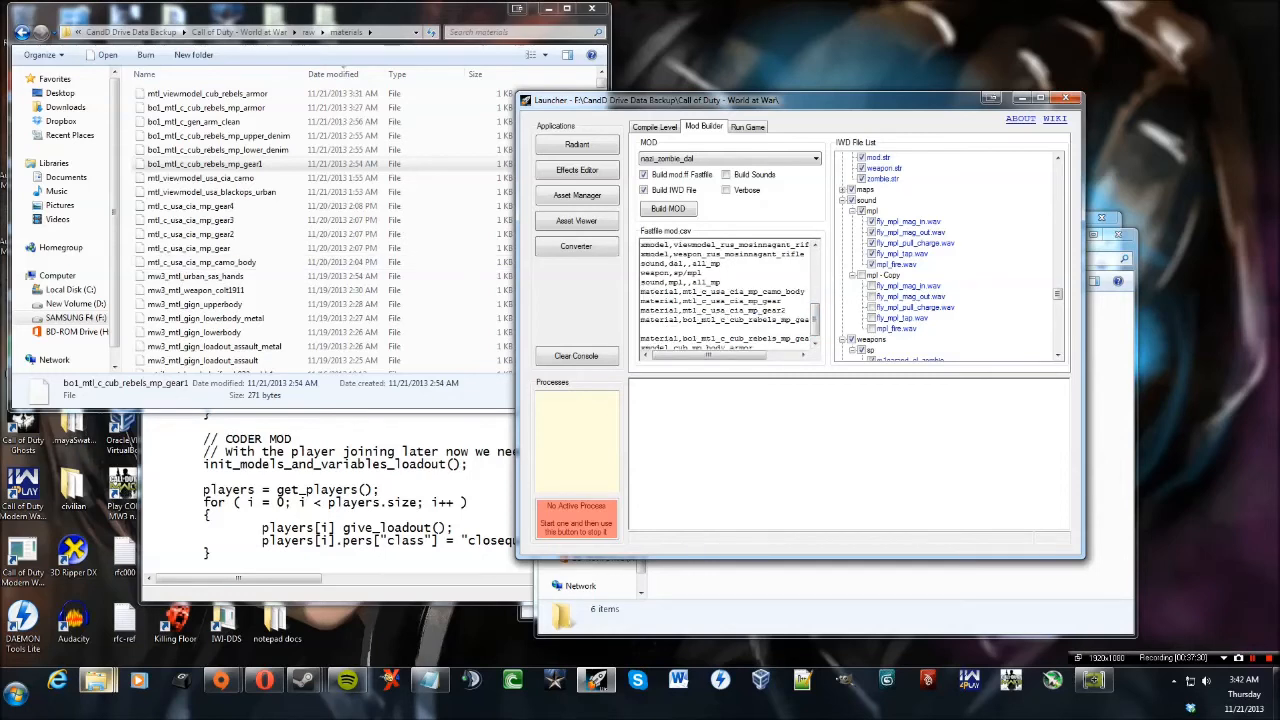
{"action": "key", "text": "BackSpace"}
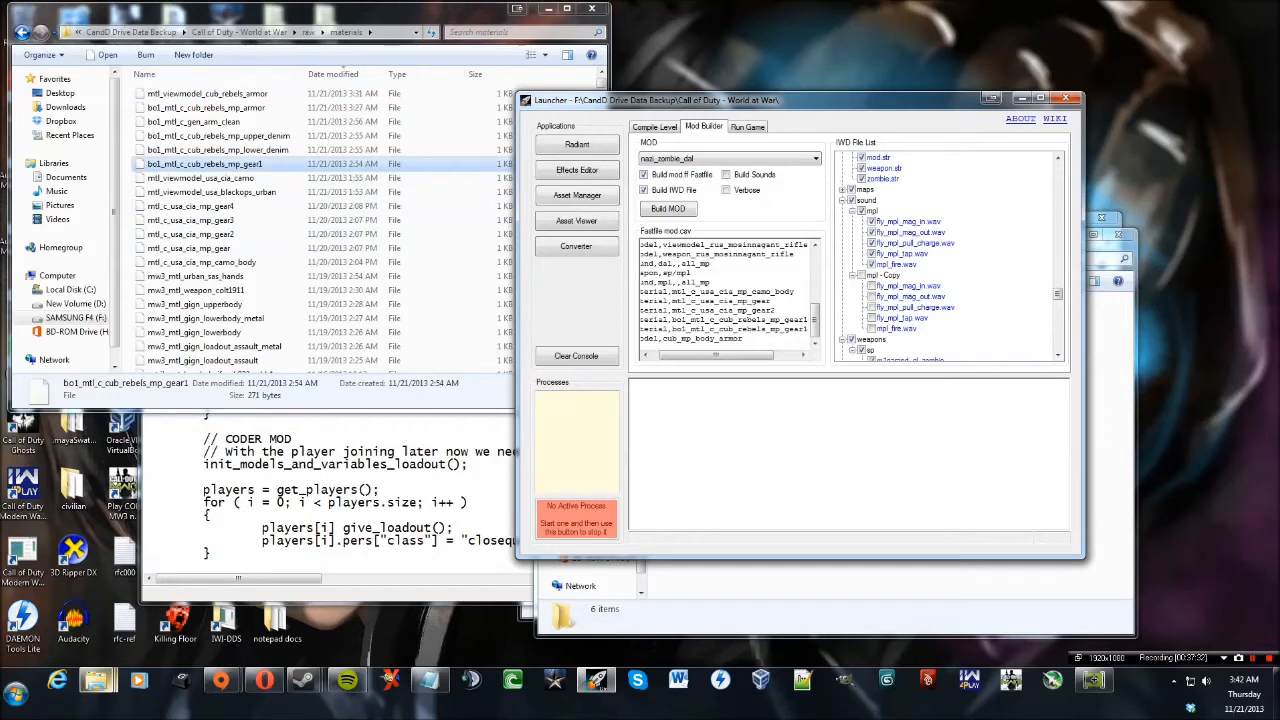
{"action": "key", "text": "shift+Left"}
{"action": "key", "text": "shift+Left"}
{"action": "key", "text": "shift+Left"}
{"action": "key", "text": "shift+Left"}
{"action": "key", "text": "shift+Left"}
{"action": "type", "text": "lower_de"}
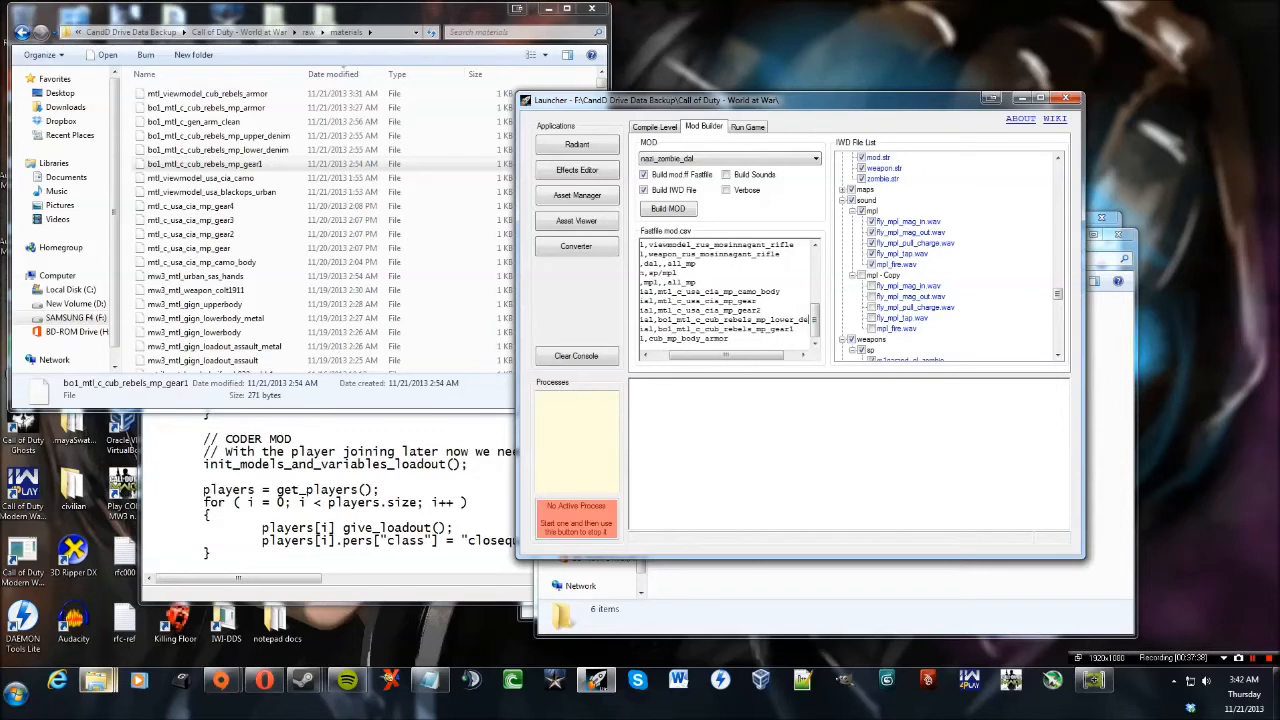
{"action": "type", "text": "nim"}
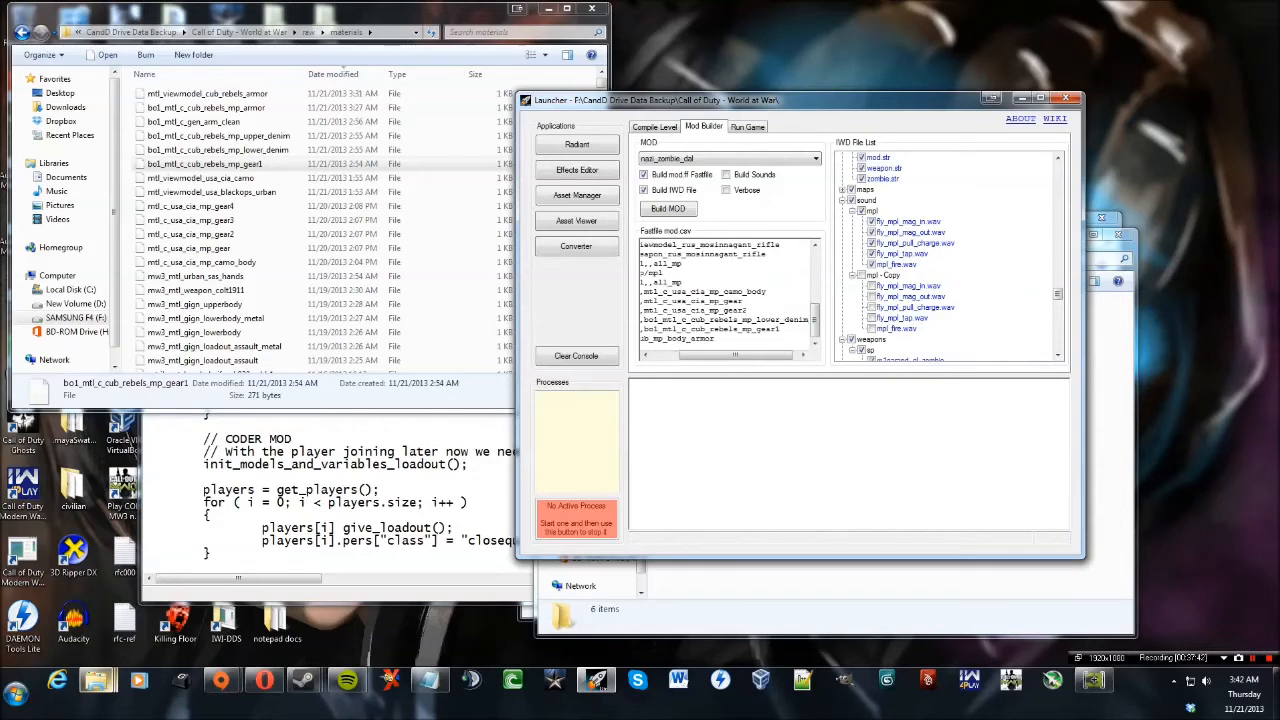
Replace mtl_c_usa_cia_mp_gear2 with bo1_mtl_c_cub_rebels_mp_upper_denim in mod.csv, reusing the copied lower denim material name.
{"action": "left_click_drag", "start_coordinate": [808, 320], "coordinate": [644, 320]}
{"action": "key", "text": "ctrl+c"}
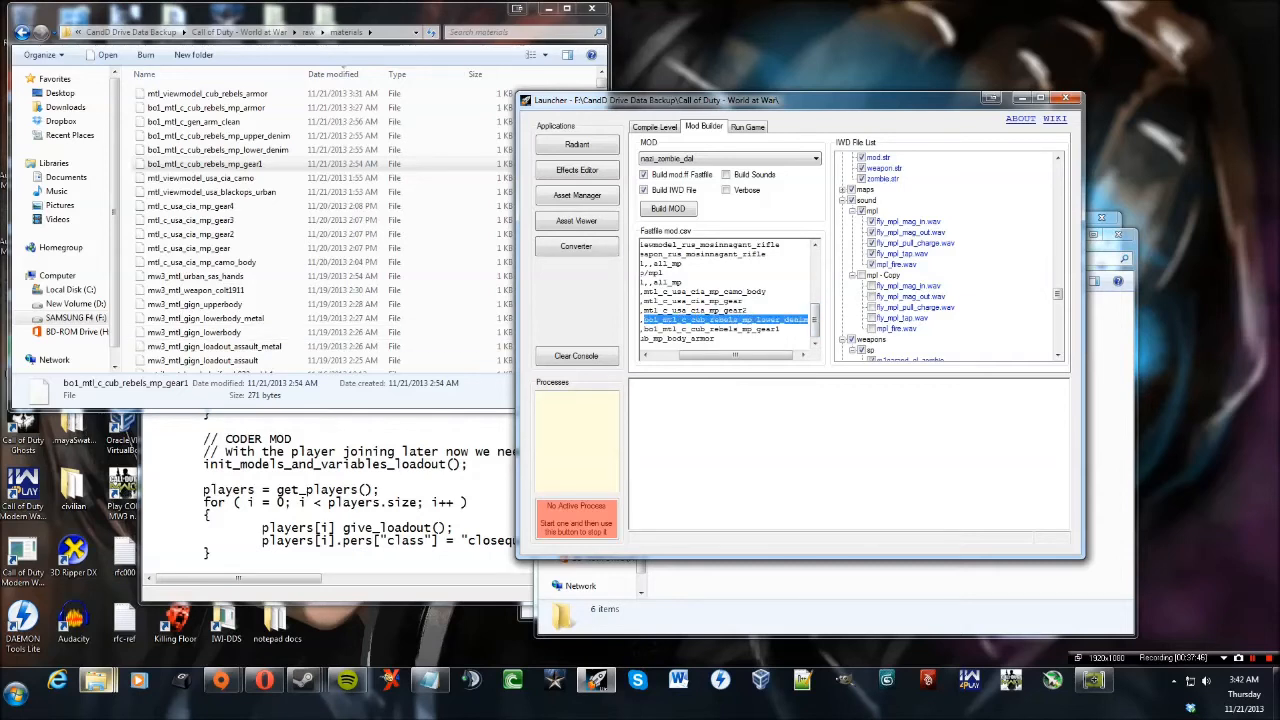
{"action": "left_click_drag", "start_coordinate": [748, 310], "coordinate": [644, 310]}
{"action": "key", "text": "ctrl+v"}
{"action": "left_click_drag", "start_coordinate": [757, 311], "coordinate": [775, 311]}
{"action": "type", "text": "upper"}
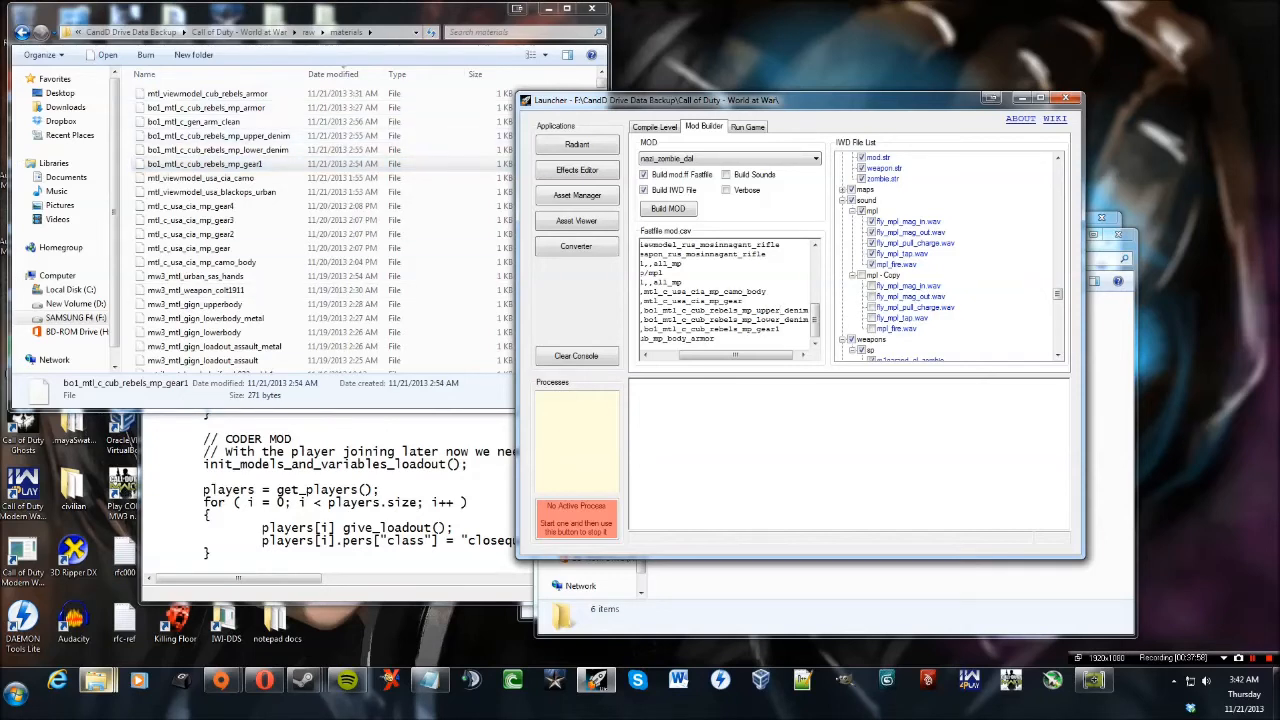
Replace mtl_c_usa_cia_mp_gear with bo1_mtl_c_cub_rebels_mp_armor in its mod.csv material entry.
{"action": "left_click_drag", "start_coordinate": [744, 301], "coordinate": [644, 301]}
{"action": "type", "text": ",bo1_mtl_c_cub_rebels_mp_lower_denim"}
{"action": "left_click_drag", "start_coordinate": [758, 301], "coordinate": [810, 301]}
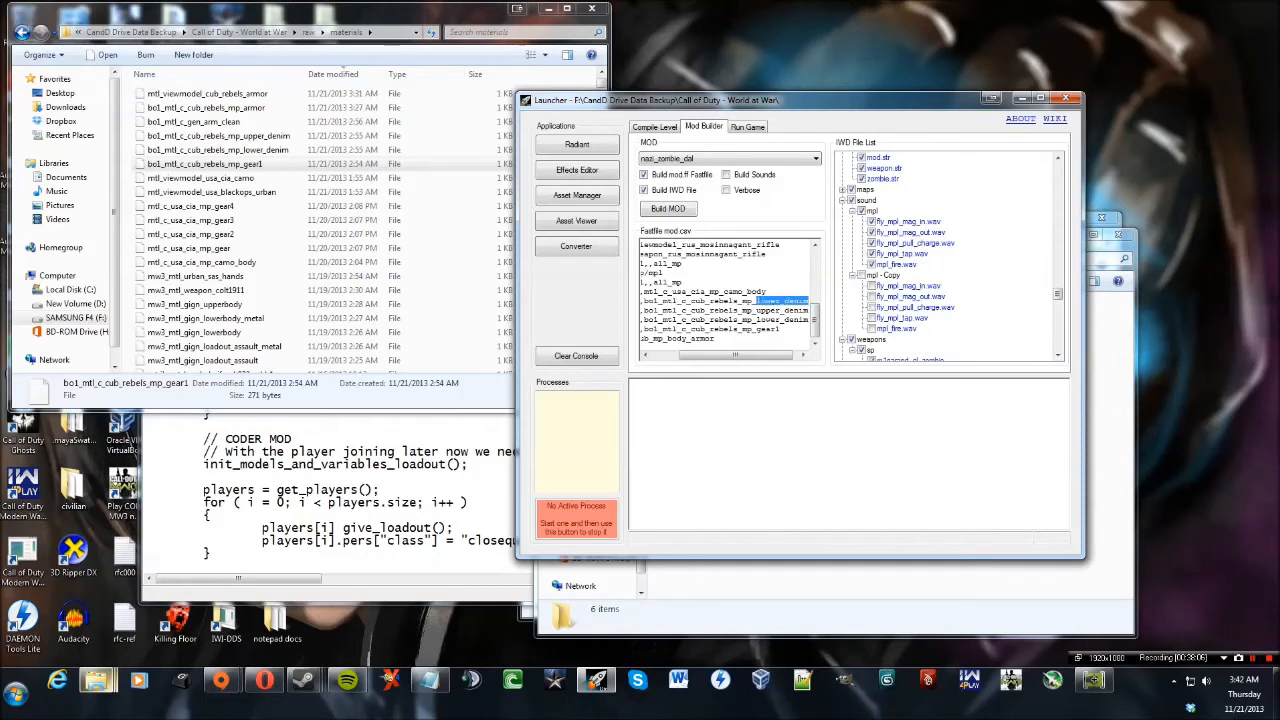
{"action": "type", "text": "armor"}
Replace the mtl_c_usa_cia_mp_camo_body material in mod.csv with bo1_mtl_c_gen_arm_clean.
{"action": "left_click_drag", "start_coordinate": [768, 291], "coordinate": [644, 291]}
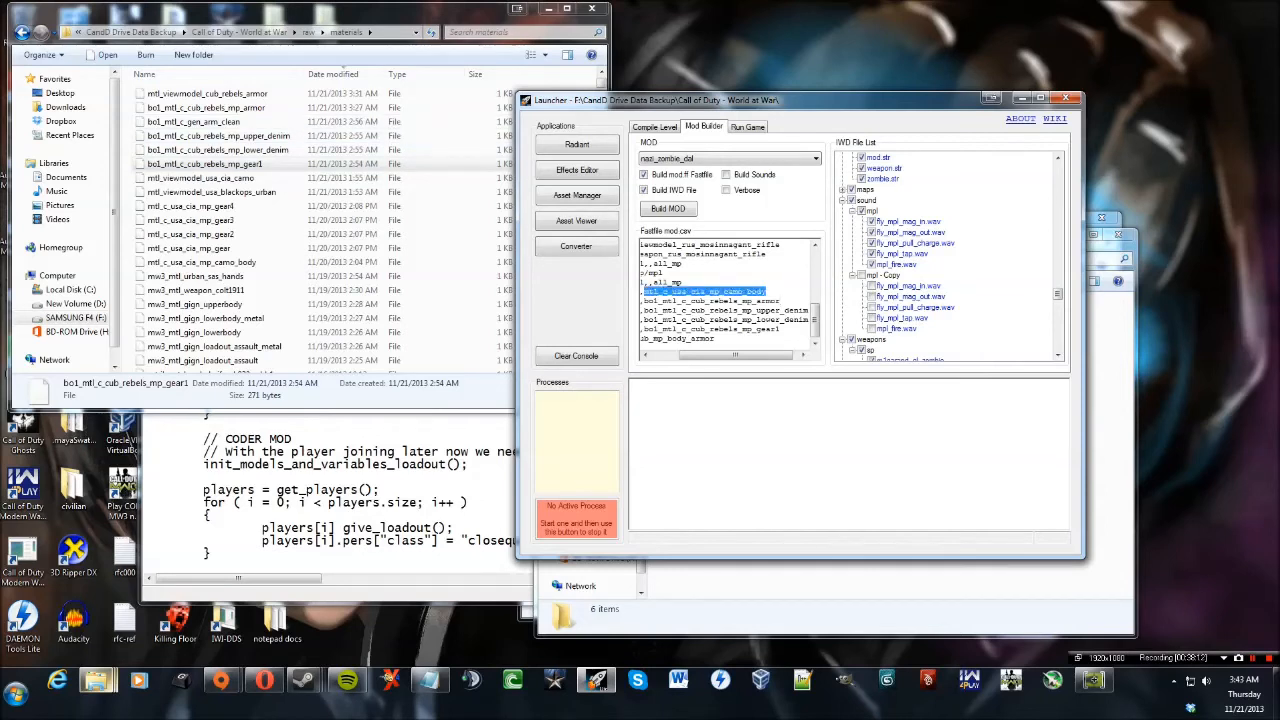
{"action": "type", "text": "bo1_mtl"}
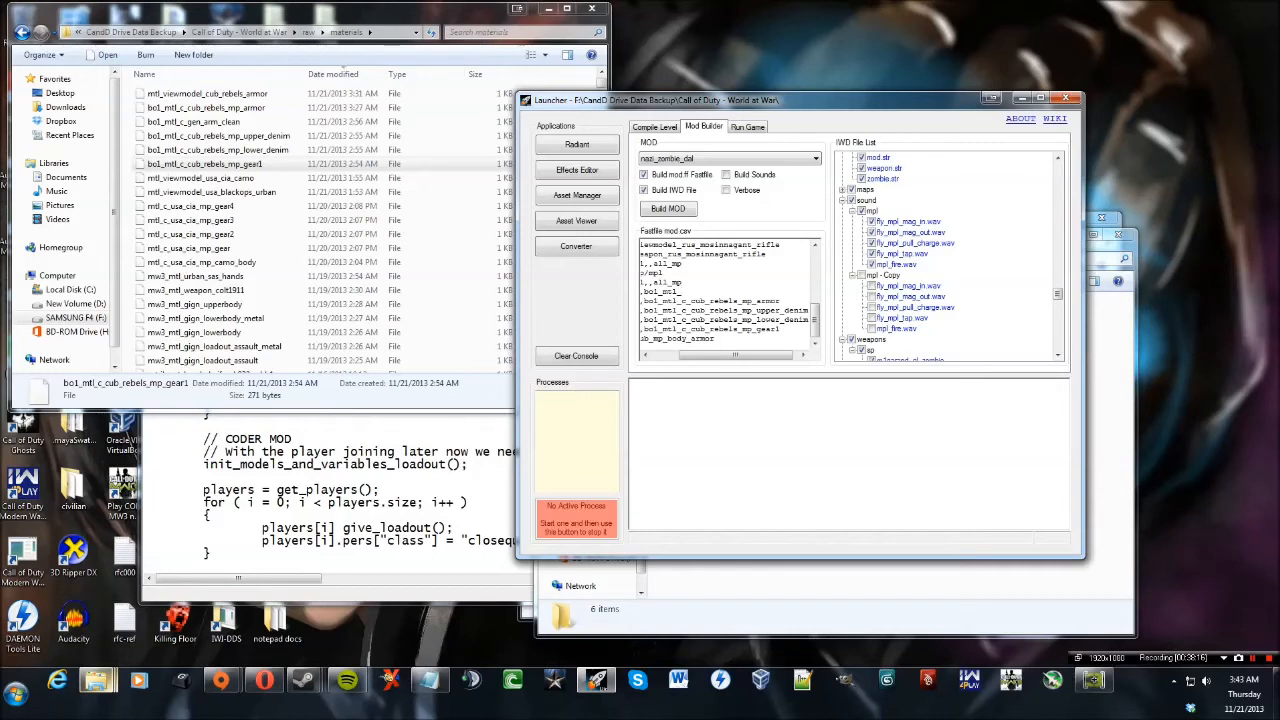
{"action": "type", "text": "_c_gen_arm_clean"}
Review the body and viewhands entries in mod.csv and build the nazi_zombie_dal mod.
{"action": "left_click_drag", "start_coordinate": [736, 355], "coordinate": [707, 355]}
{"action": "left_click", "coordinate": [756, 339]}
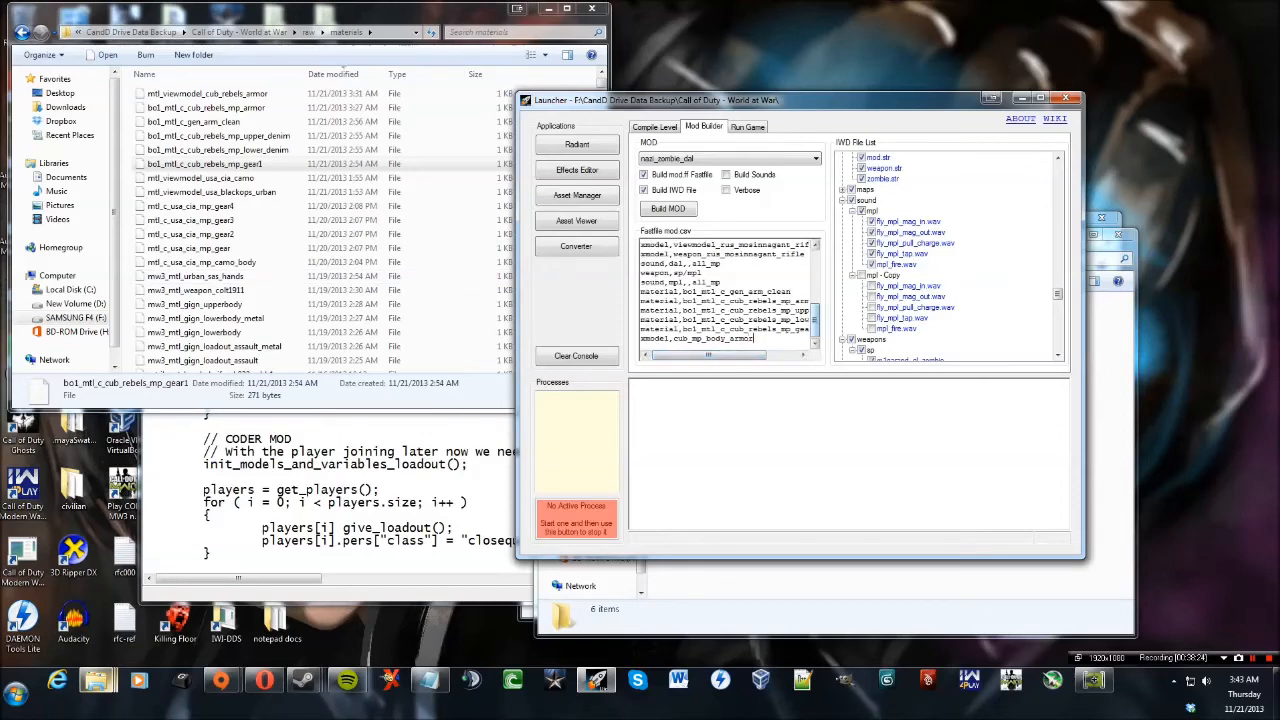
{"action": "scroll", "coordinate": [728, 295], "scroll_direction": "up", "scroll_amount": 3}
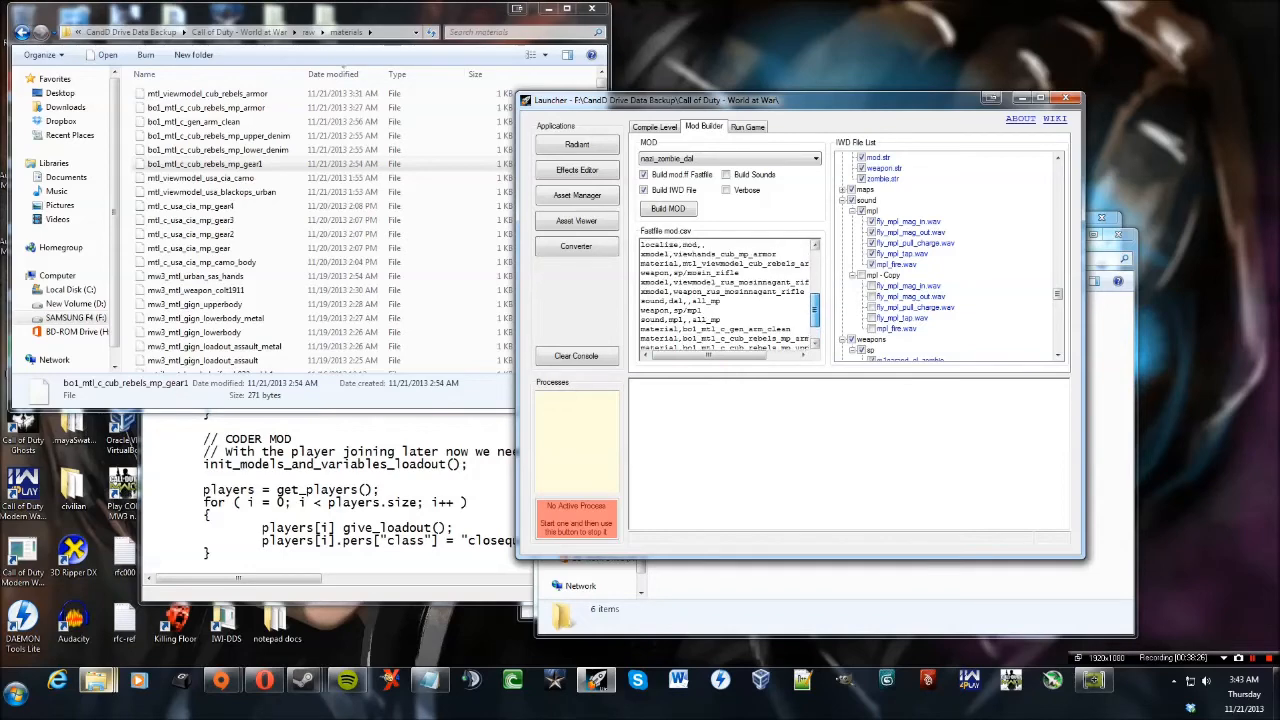
{"action": "scroll", "coordinate": [740, 300], "scroll_direction": "up", "scroll_amount": 1}
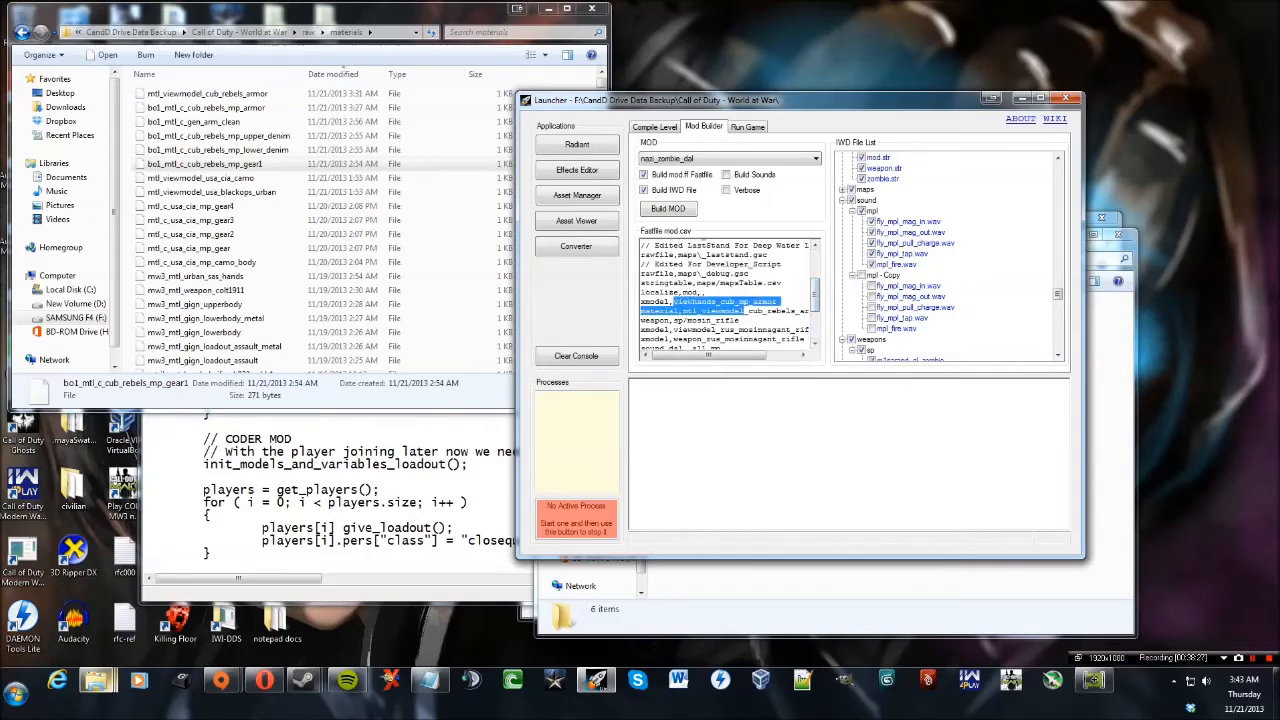
{"action": "left_click", "coordinate": [668, 208]}
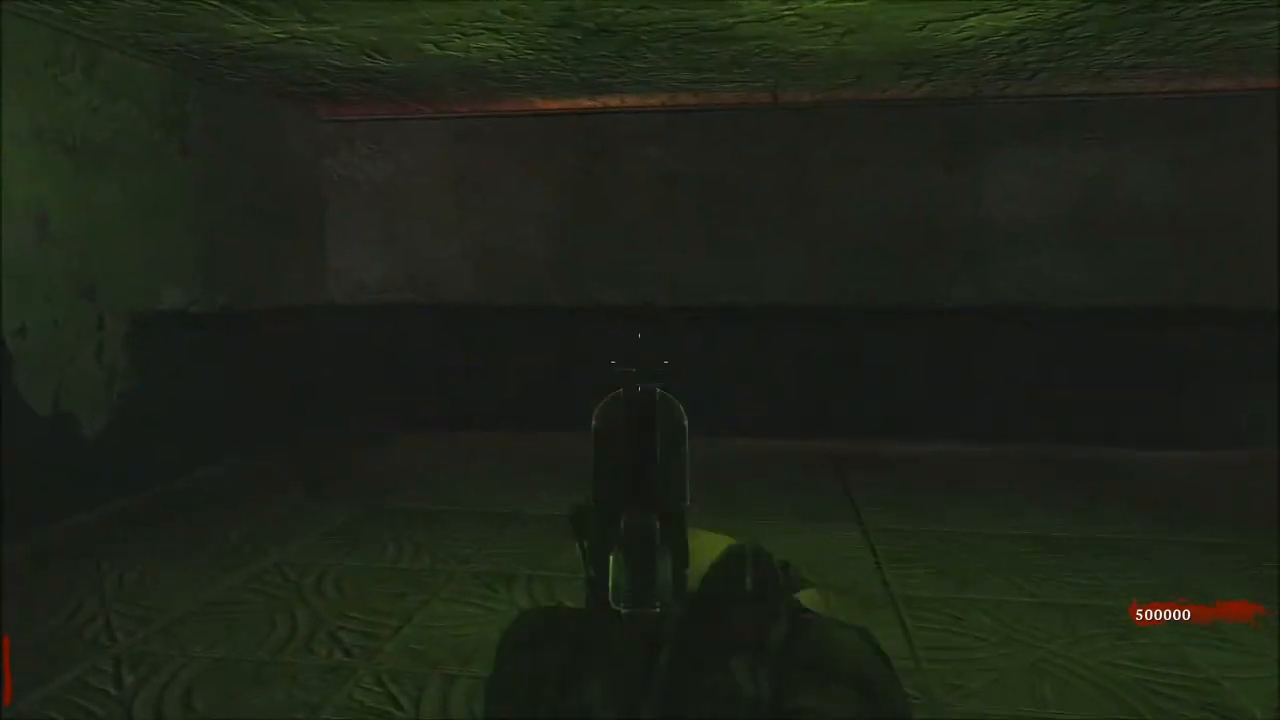
Turn on god mode through the in-game console and cycle through the weapons to the Gewehr 43, checking the new viewhands.
{"action": "key", "text": "grave"}
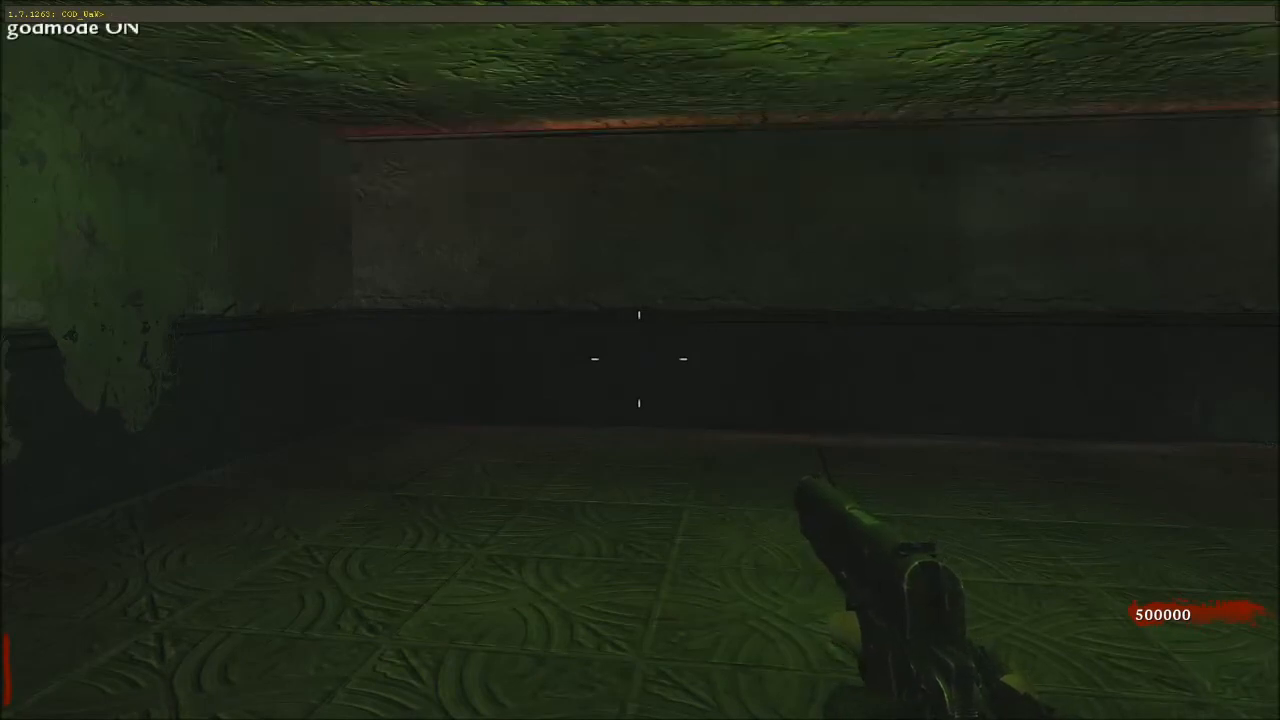
{"action": "scroll", "coordinate": [640, 360], "scroll_direction": "down", "scroll_amount": 1}
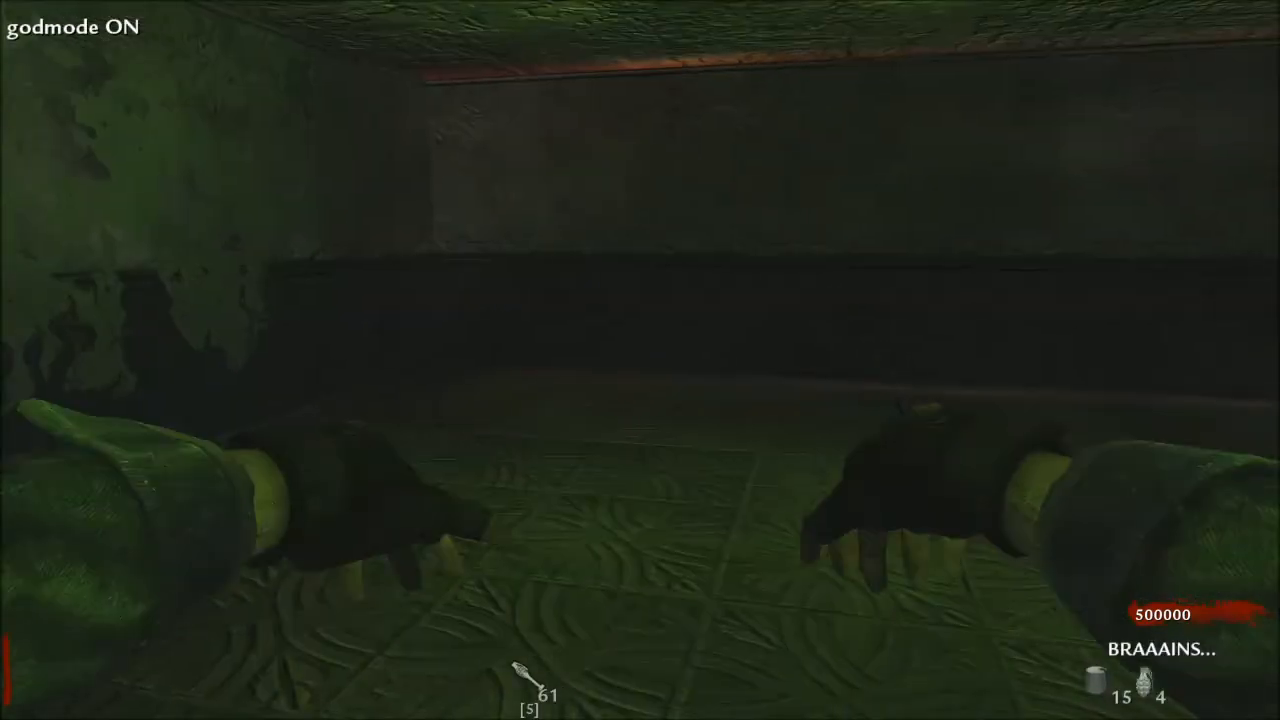
{"action": "scroll", "coordinate": [640, 360], "scroll_direction": "down", "scroll_amount": 1}
{"action": "scroll", "coordinate": [640, 360], "scroll_direction": "down", "scroll_amount": 1}
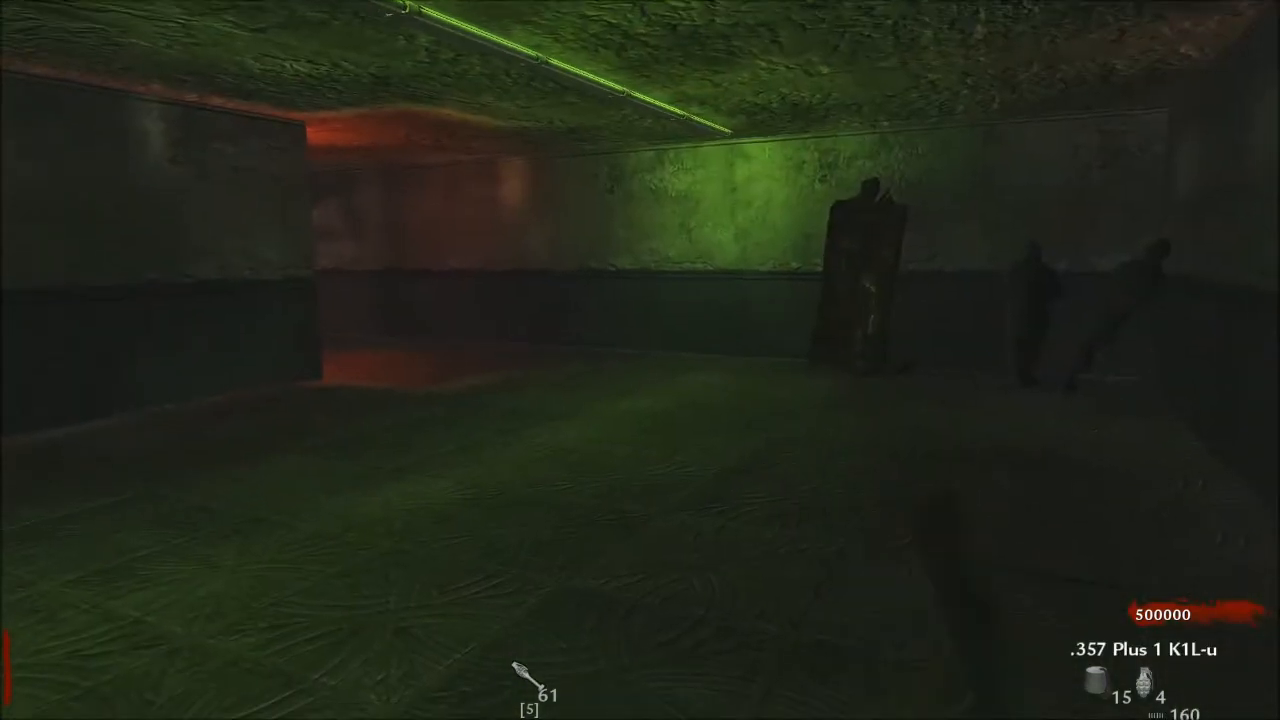
{"action": "scroll", "coordinate": [640, 360], "scroll_direction": "down", "scroll_amount": 1}
{"action": "scroll", "coordinate": [640, 360], "scroll_direction": "down", "scroll_amount": 1}
{"action": "scroll", "coordinate": [640, 360], "scroll_direction": "down", "scroll_amount": 1}
{"action": "key", "text": "w"}
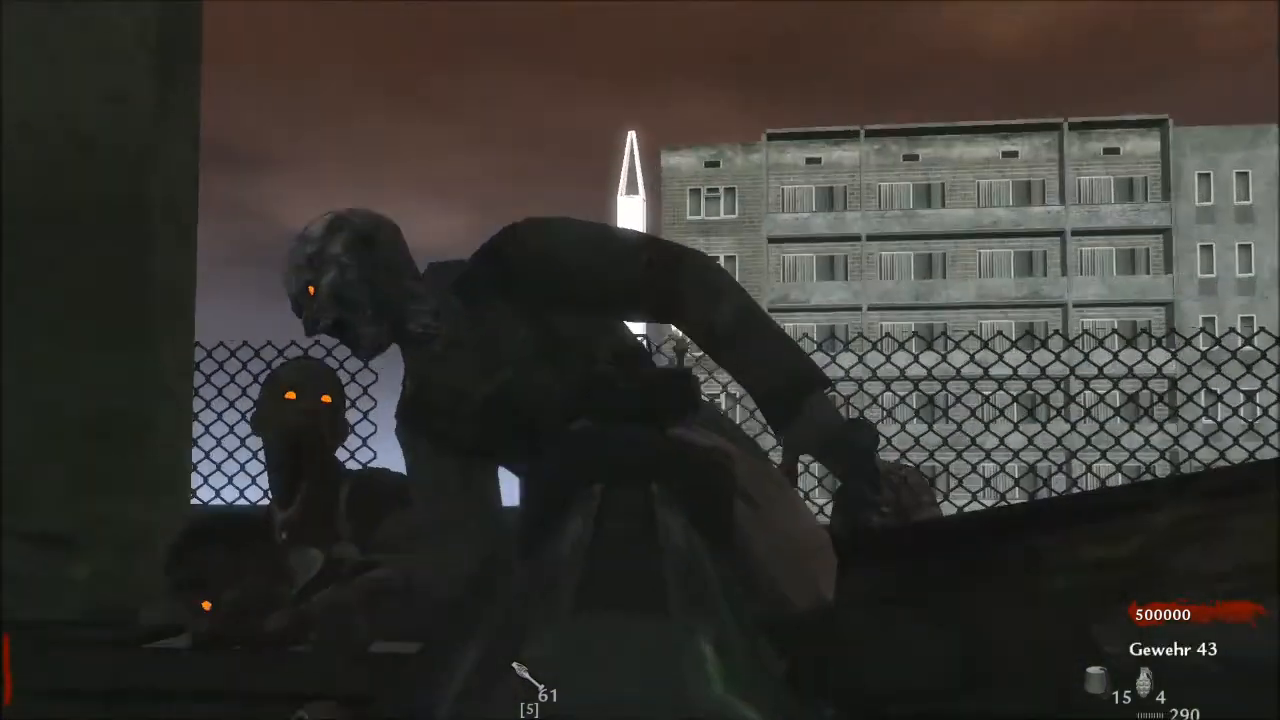
Aim, fire and melee at the zombies by the window barrier to check the viewhands in motion.
{"action": "left_click", "coordinate": [640, 360]}
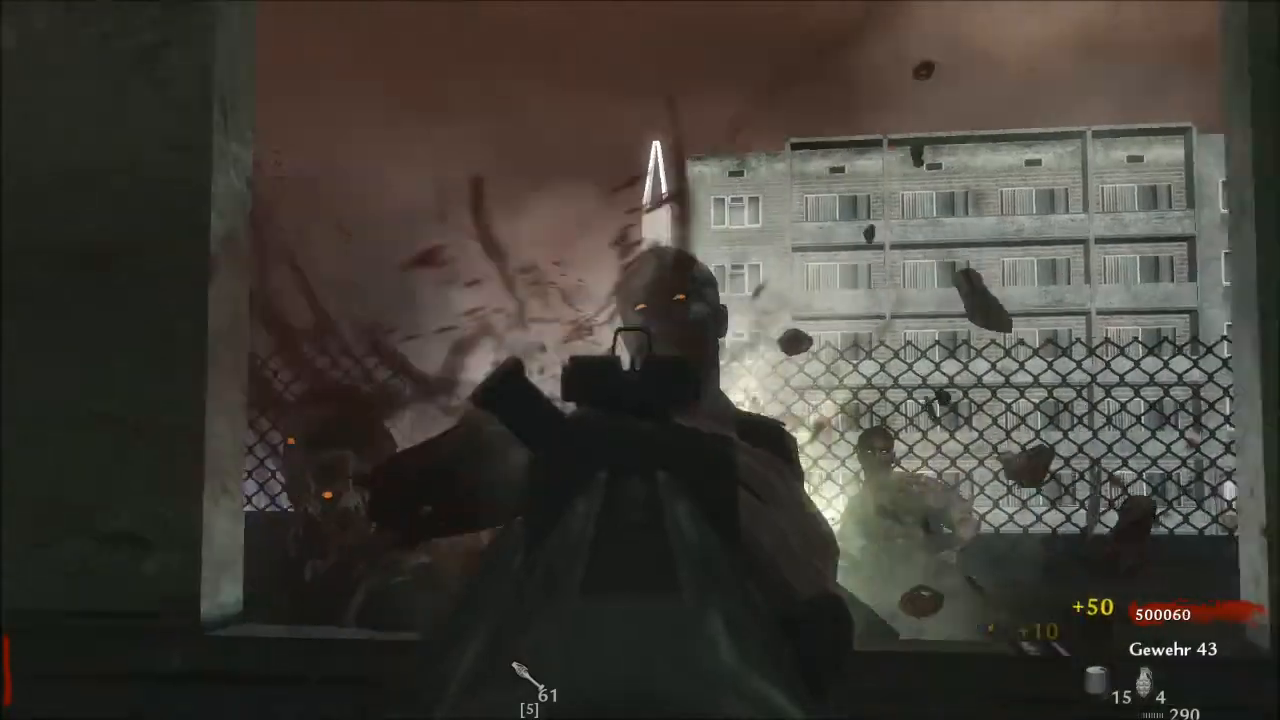
{"action": "left_click", "coordinate": [640, 360]}
{"action": "key", "text": "v"}
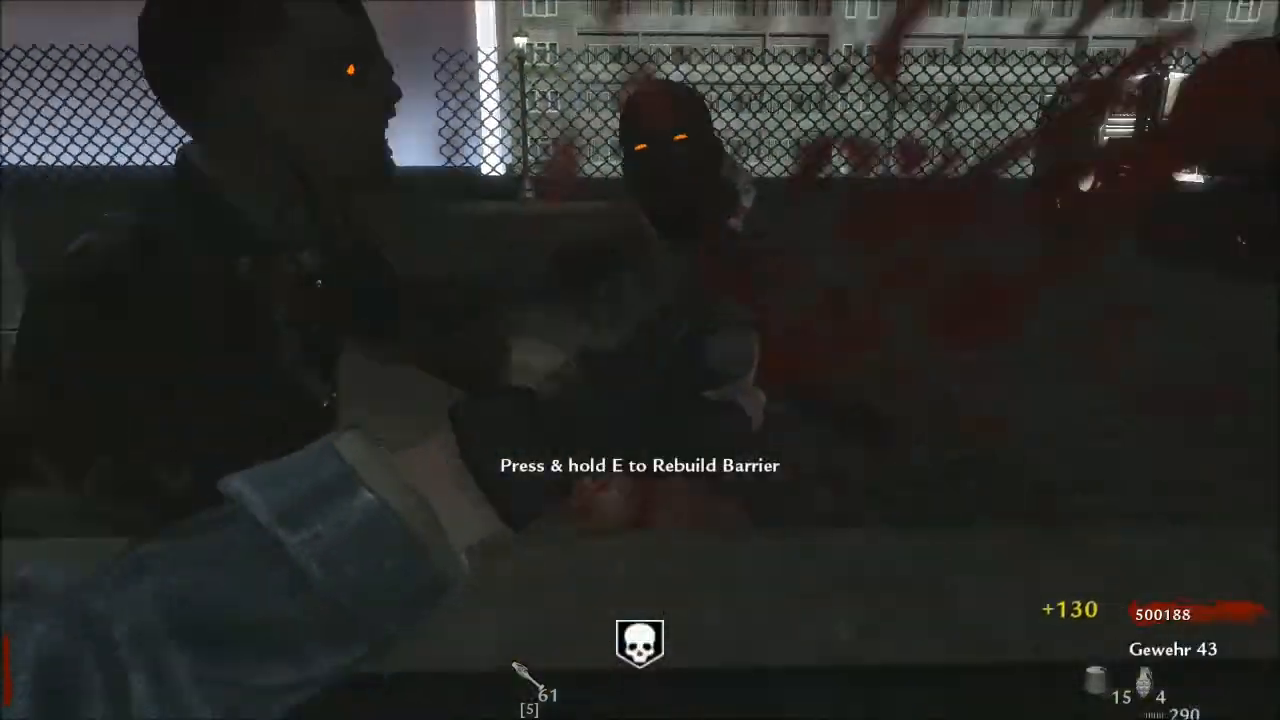
{"action": "key", "text": "s"}
{"action": "right_click", "coordinate": [640, 360]}
{"action": "left_click", "coordinate": [640, 360]}
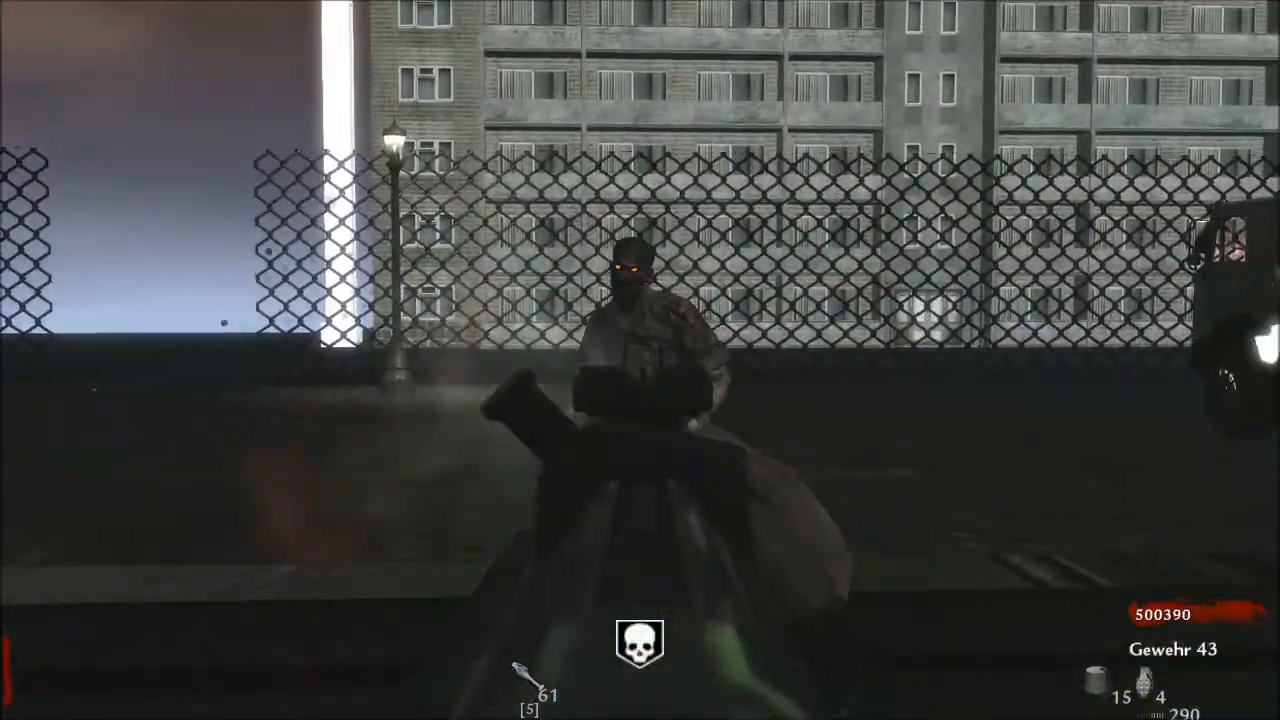
{"action": "left_click", "coordinate": [640, 360]}
{"action": "left_click", "coordinate": [640, 360]}
Reload, aim and melee with the Gewehr 43 inside the room to inspect the gloves and sleeves.
{"action": "key", "text": "r"}
{"action": "key", "text": "s"}
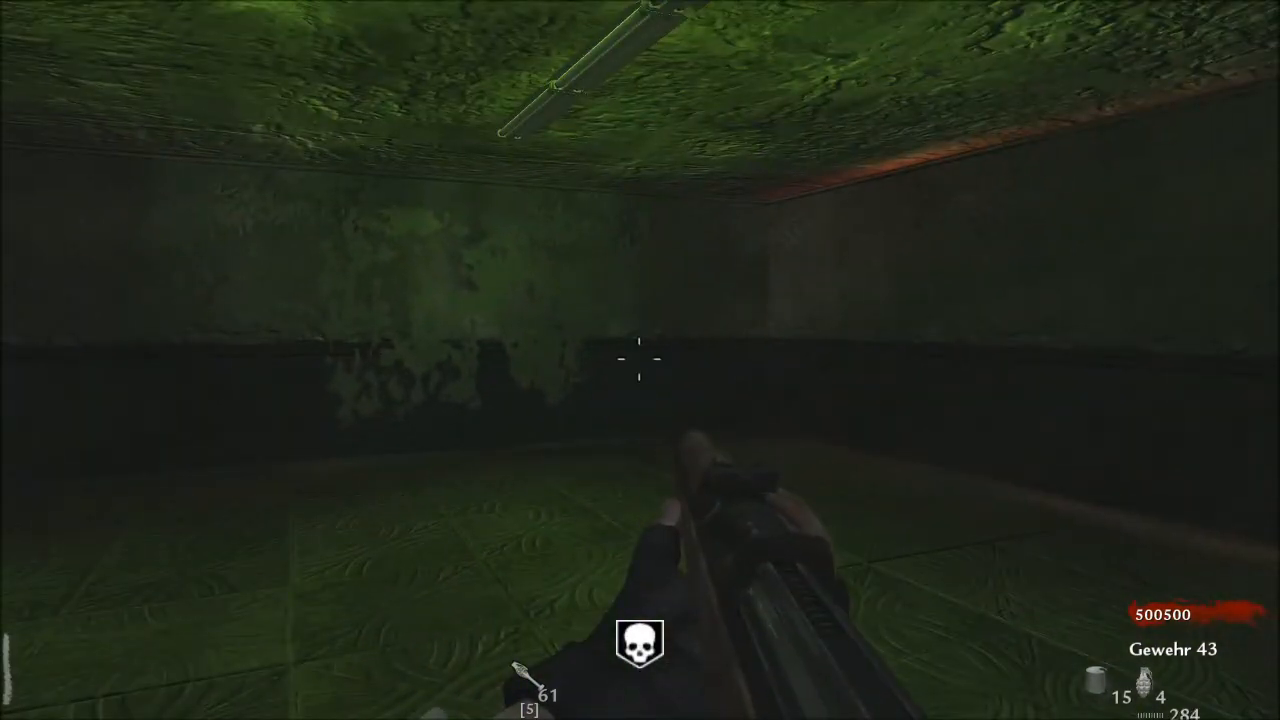
{"action": "right_click_drag", "start_coordinate": [640, 360], "coordinate": [640, 360]}
{"action": "left_click", "coordinate": [640, 360]}
{"action": "key", "text": "r"}
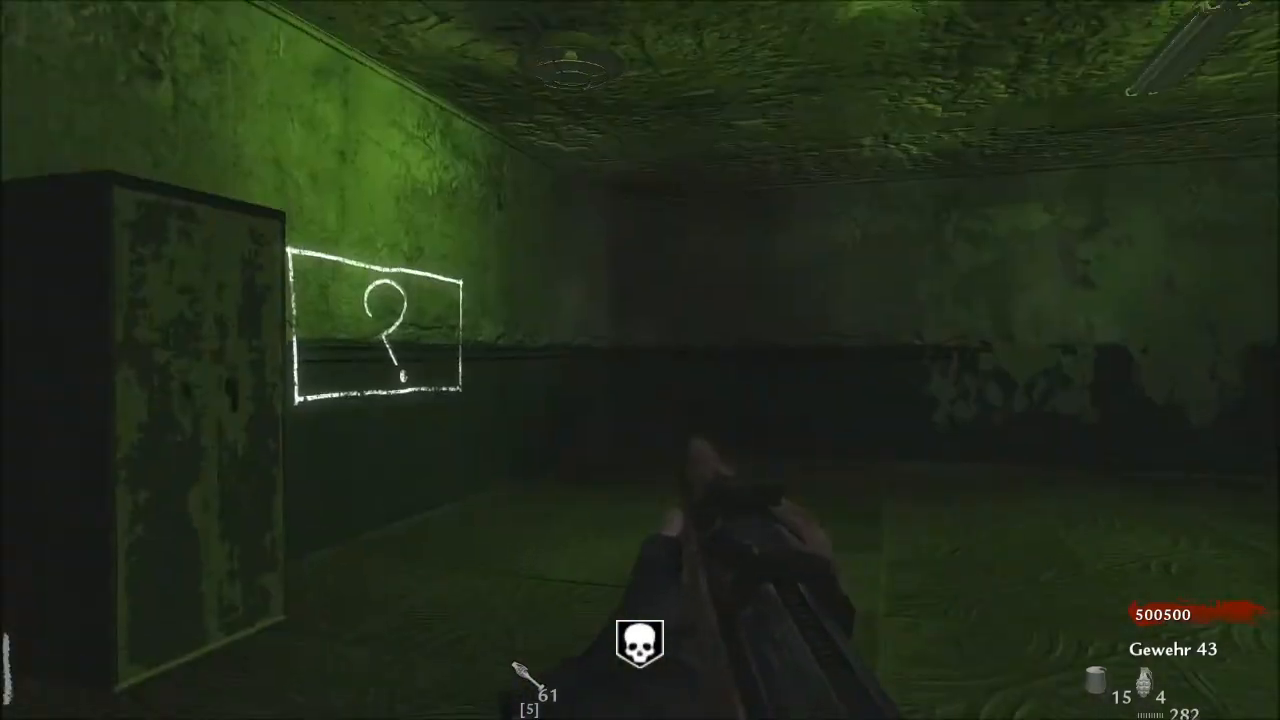
{"action": "key", "text": "v"}
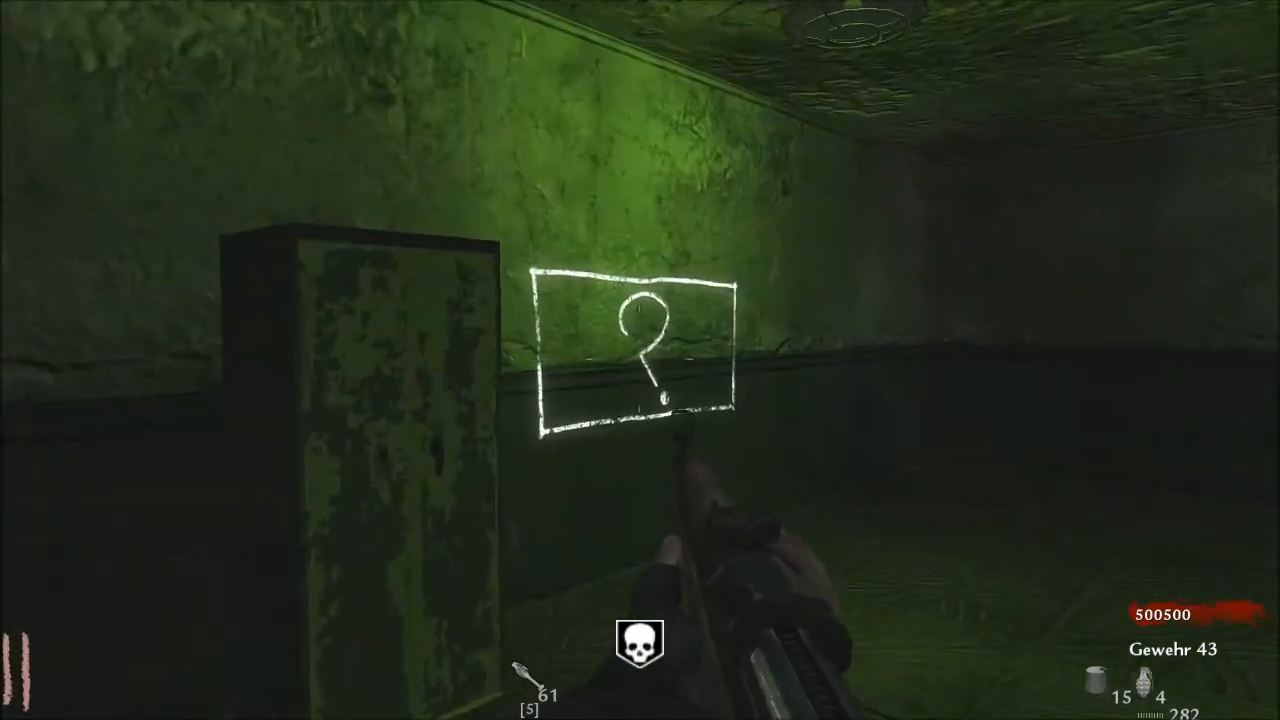
Enable the third-person camera with the cg_thirdPerson console command, fending off the attacking zombies in between.
{"action": "key", "text": "grave"}
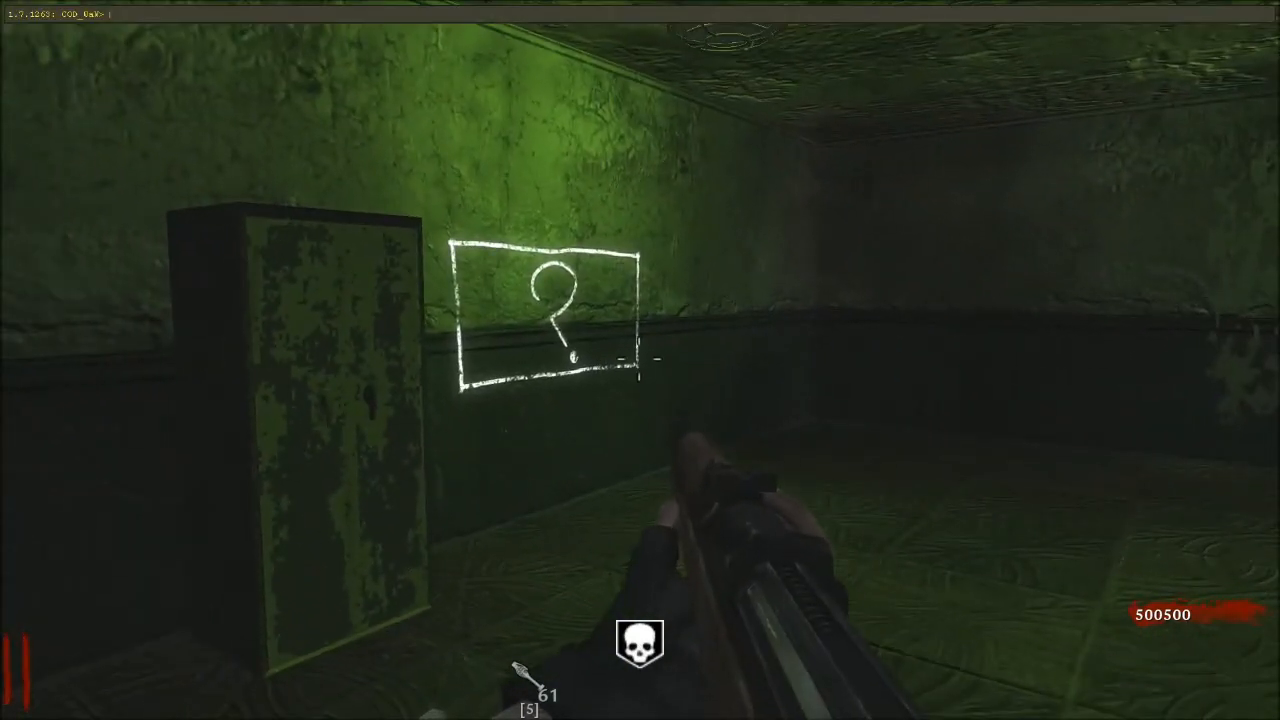
{"action": "type", "text": "cg_thi"}
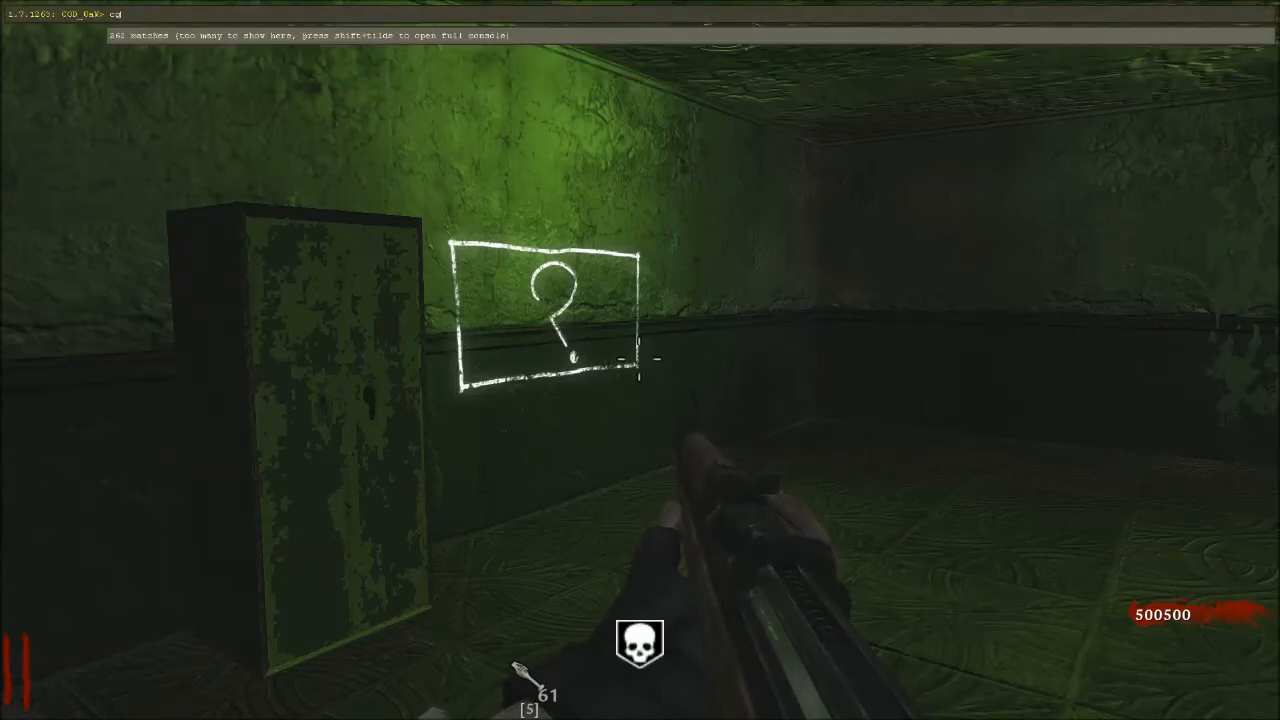
{"action": "type", "text": "_"}
{"action": "key", "text": "grave"}
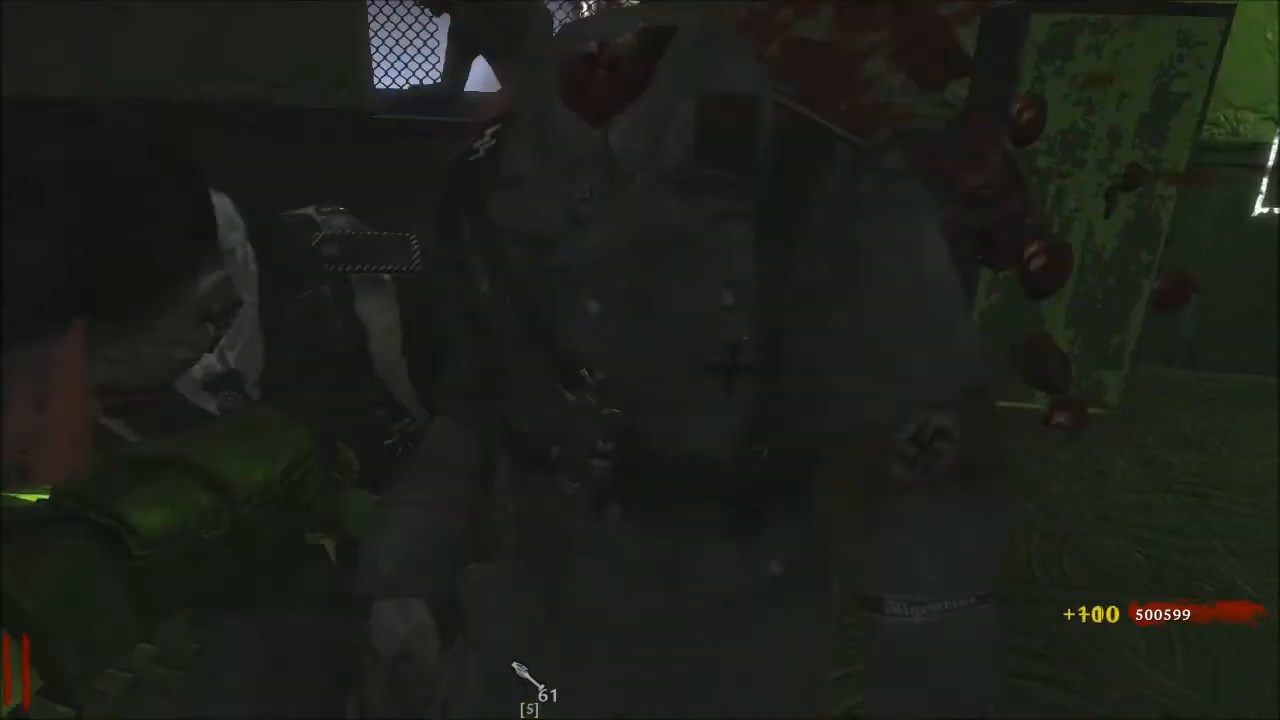
{"action": "left_click", "coordinate": [640, 360]}
{"action": "key", "text": "r"}
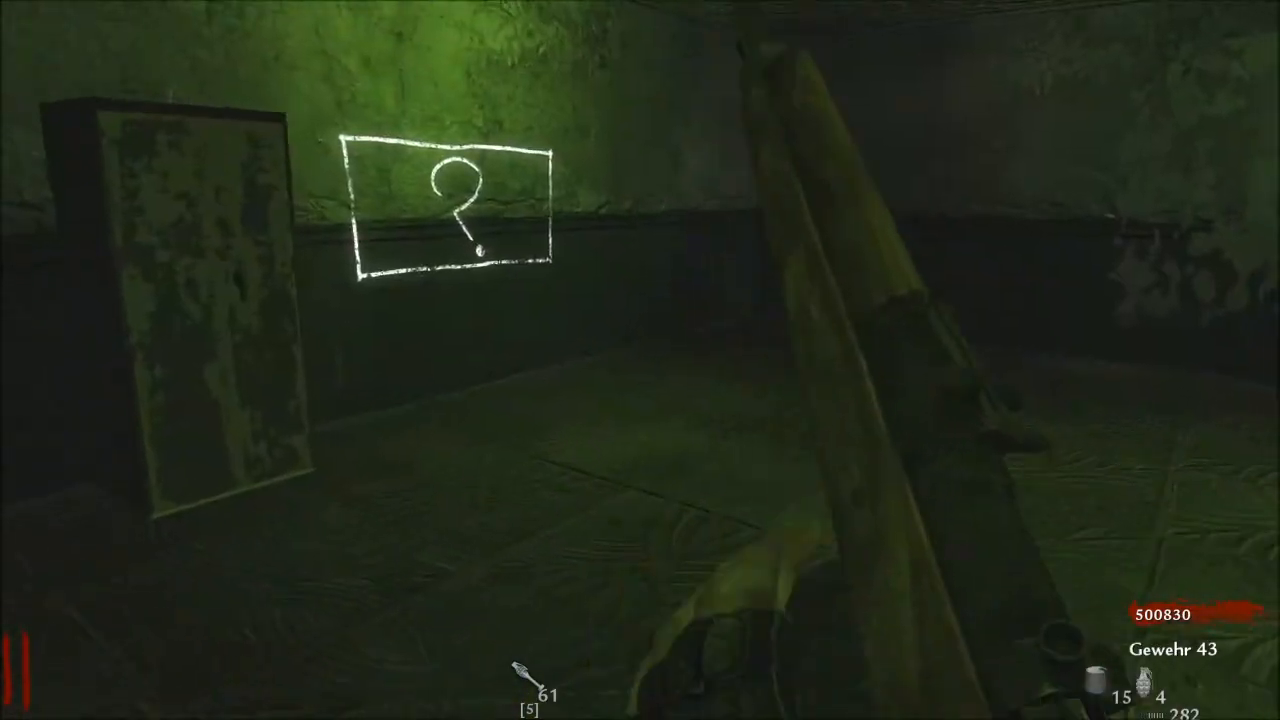
{"action": "key", "text": "grave"}
{"action": "type", "text": "th"}
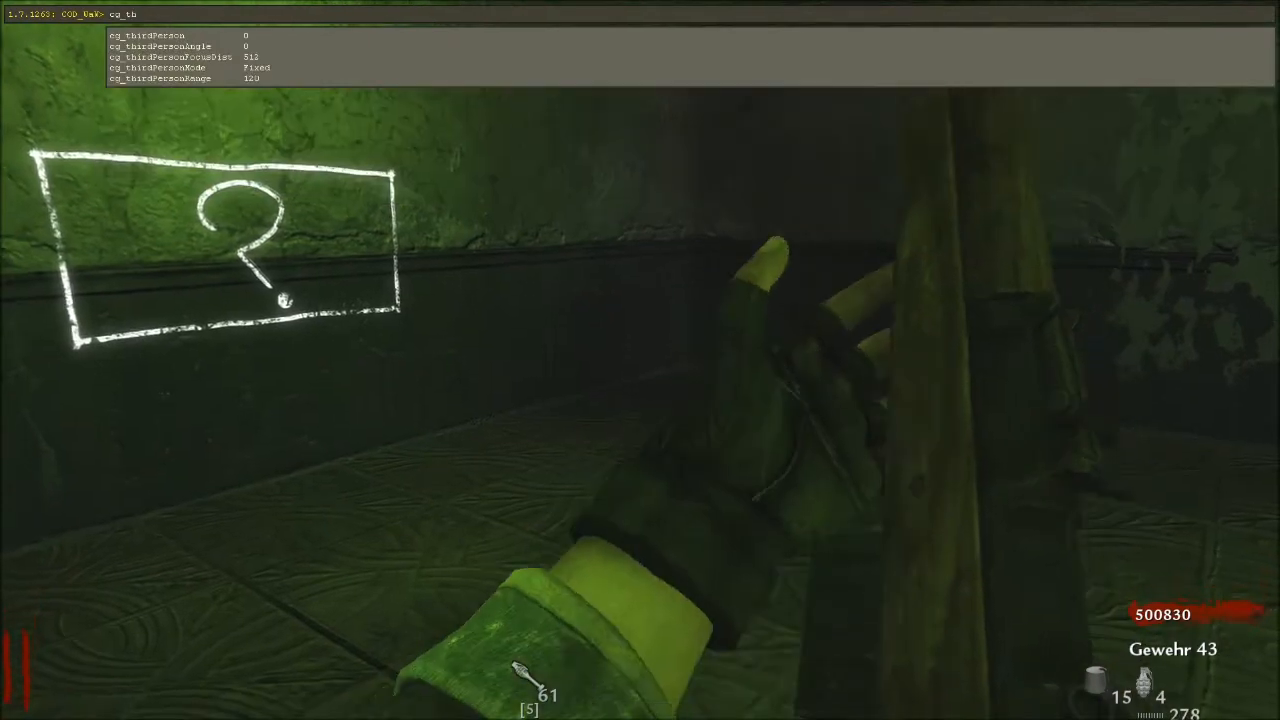
{"action": "key", "text": "Tab"}
{"action": "key", "text": "Return"}
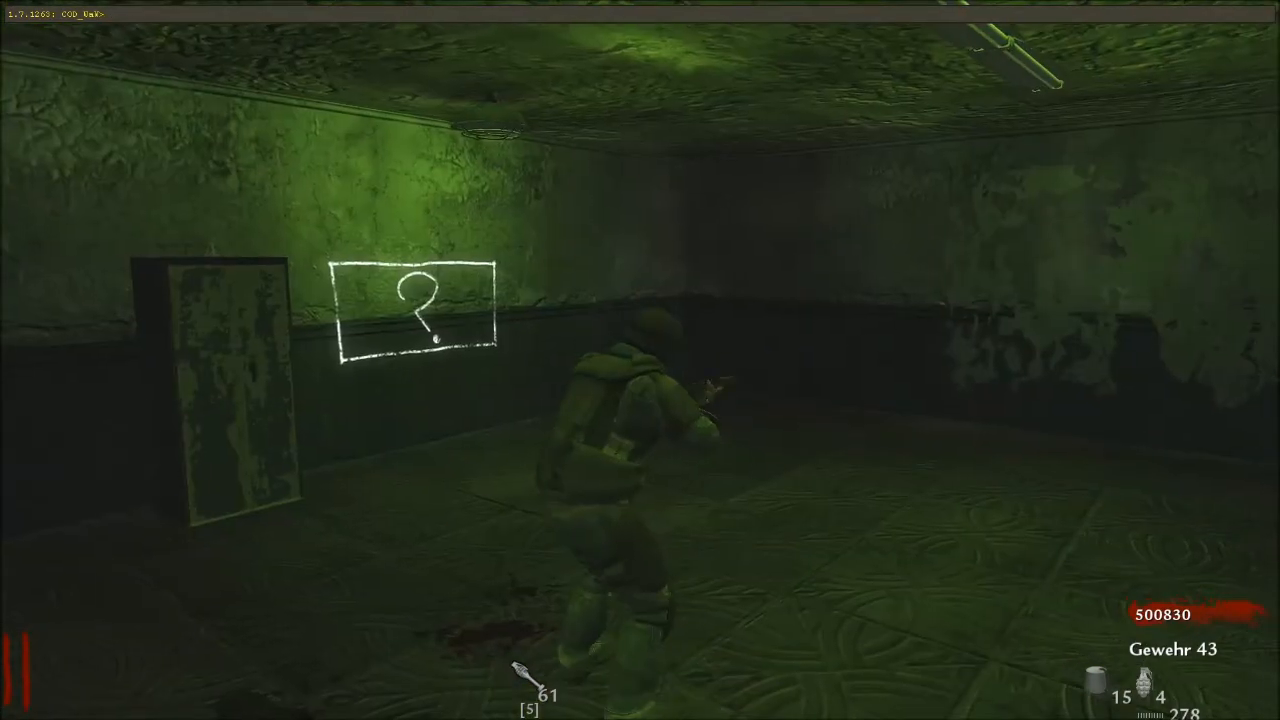
{"action": "key", "text": "grave"}
Move, melee, crouch and jump around the map in third person to inspect the player's body armor model.
{"action": "left_click", "coordinate": [640, 360]}
{"action": "key", "text": "v"}
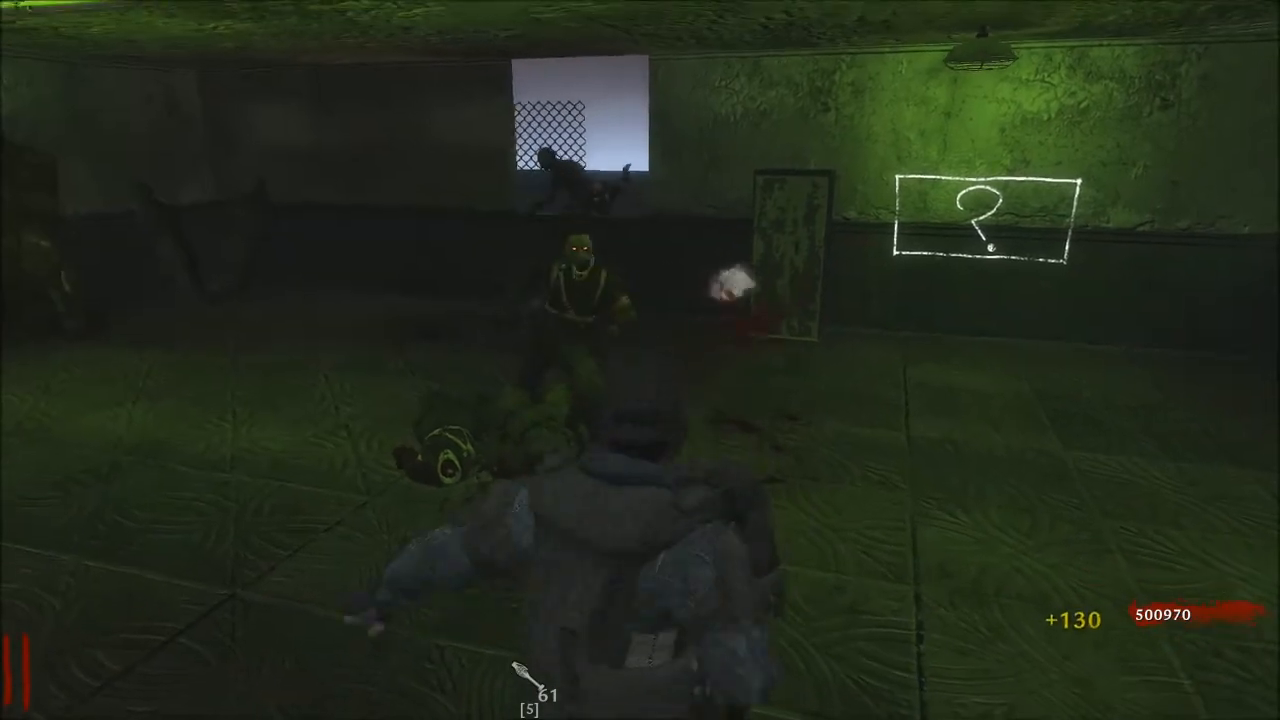
{"action": "key", "text": "w"}
{"action": "key", "text": "w"}
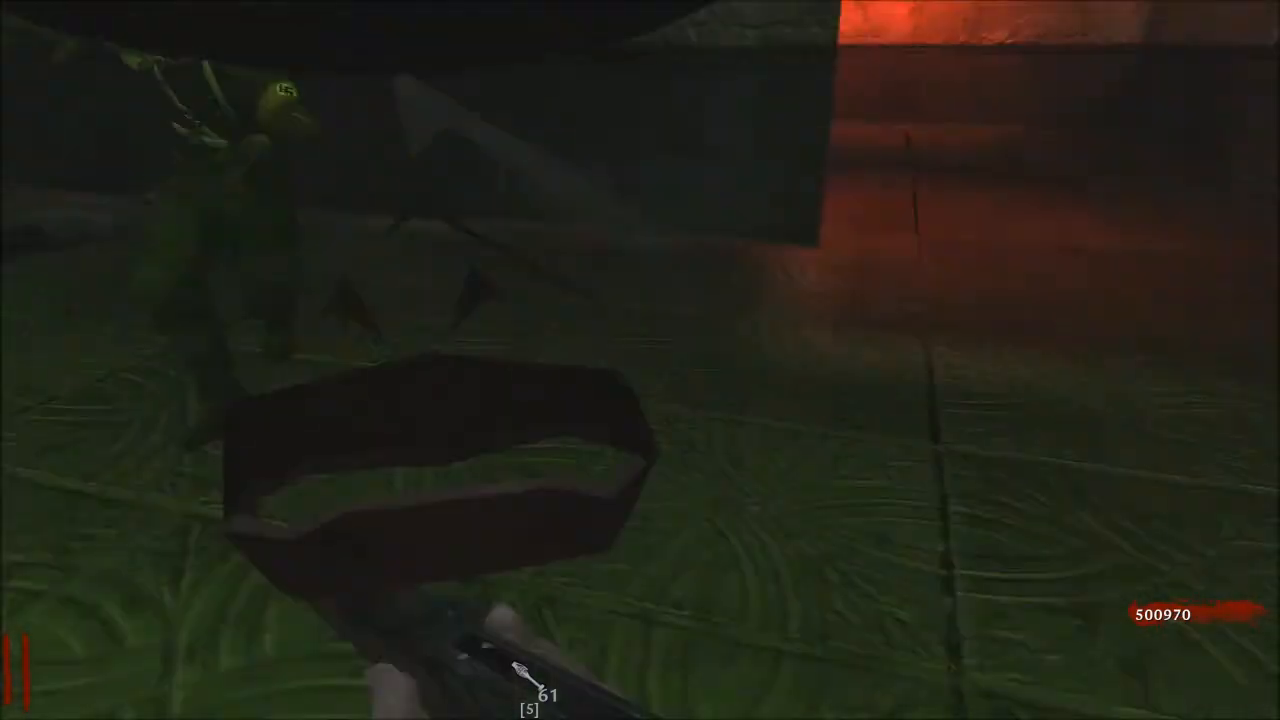
{"action": "key", "text": "w"}
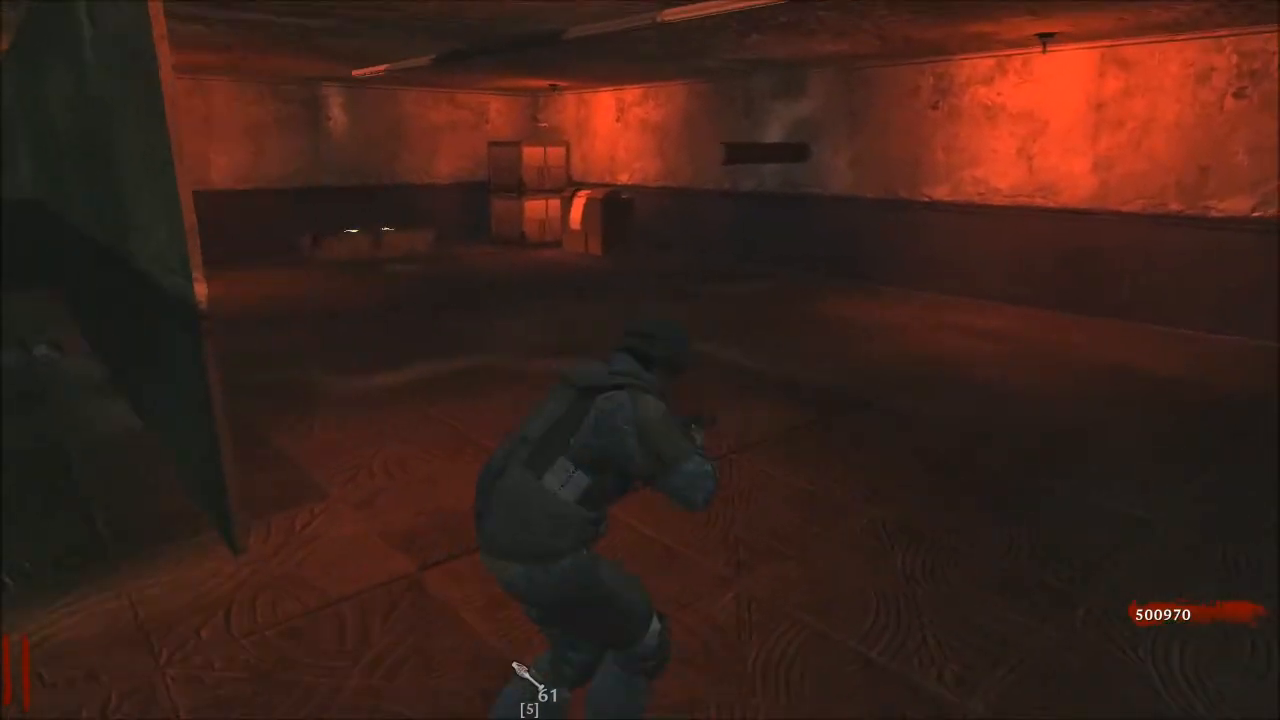
{"action": "key", "text": "ctrl"}
{"action": "key", "text": "space"}
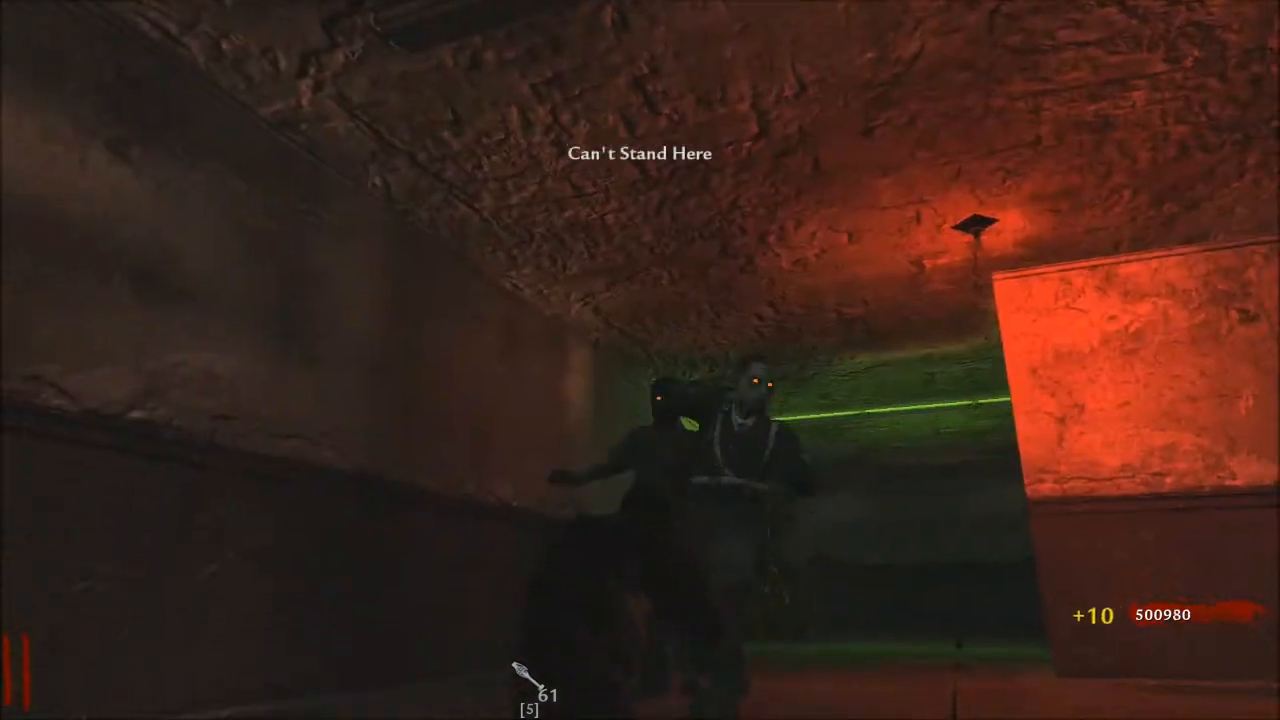
{"action": "key", "text": "v"}
{"action": "key", "text": "ctrl"}
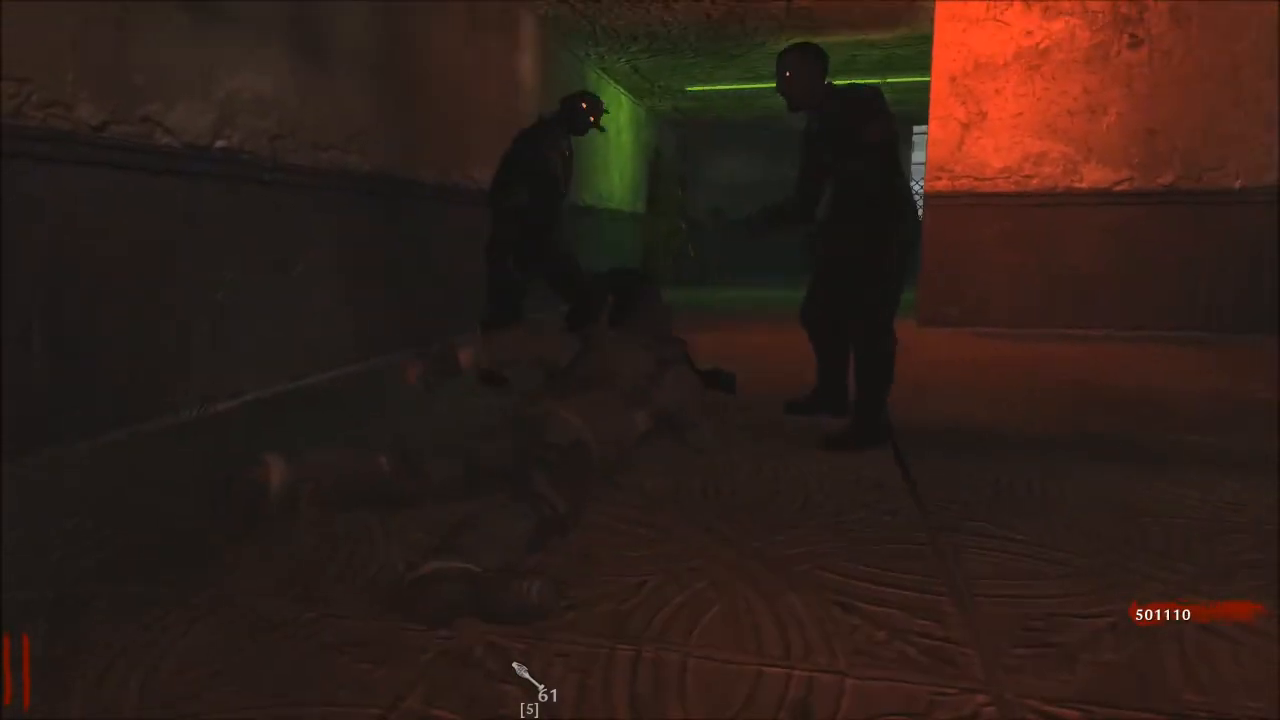
Jump and melee the attacking zombies in third person to check the body armor model's attack animations.
{"action": "key", "text": "space"}
{"action": "key", "text": "v"}
{"action": "key", "text": "v"}
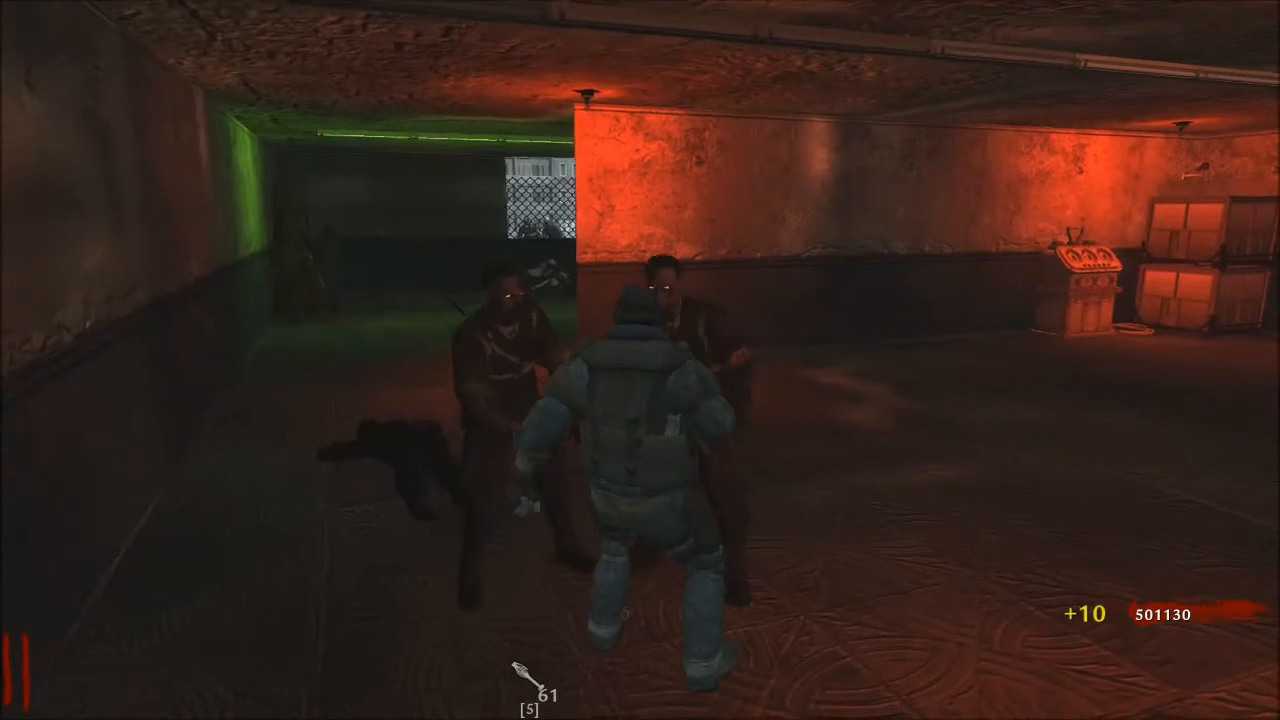
{"action": "key", "text": "v"}
{"action": "key", "text": "v"}
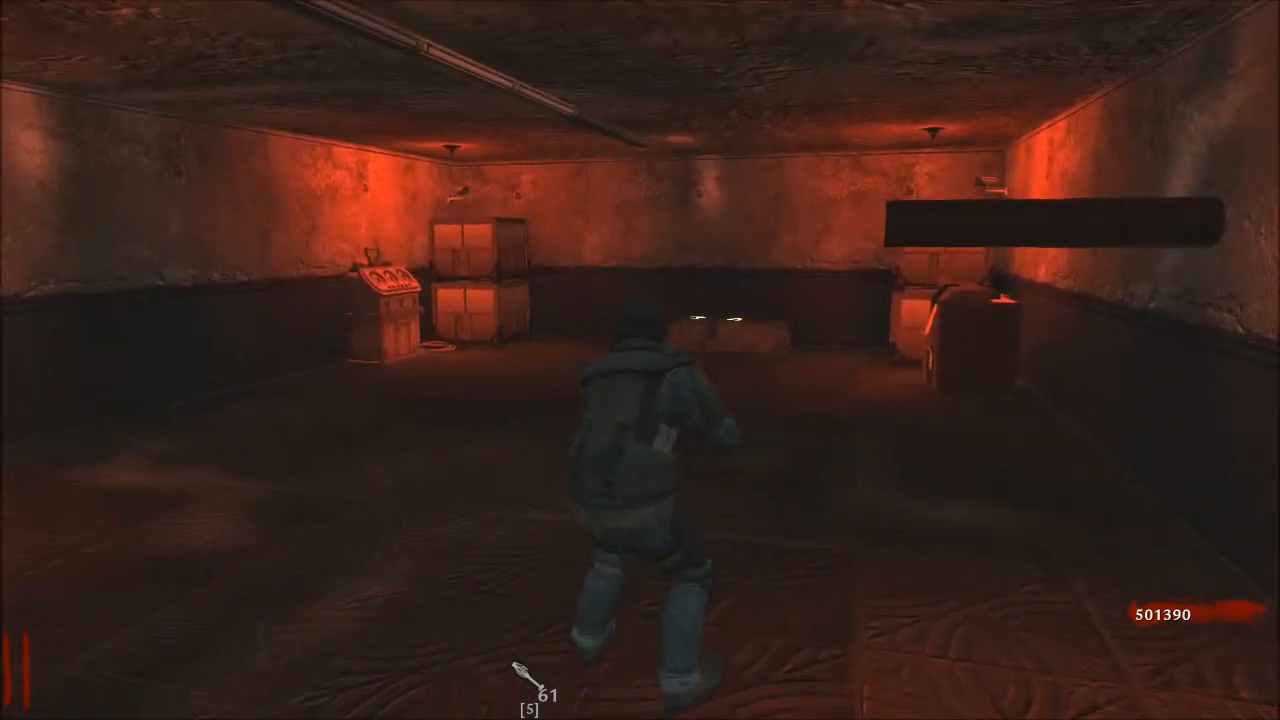
Run between the red-lit and green-lit rooms to inspect the body armor model in different lighting.
{"action": "key", "text": "s"}
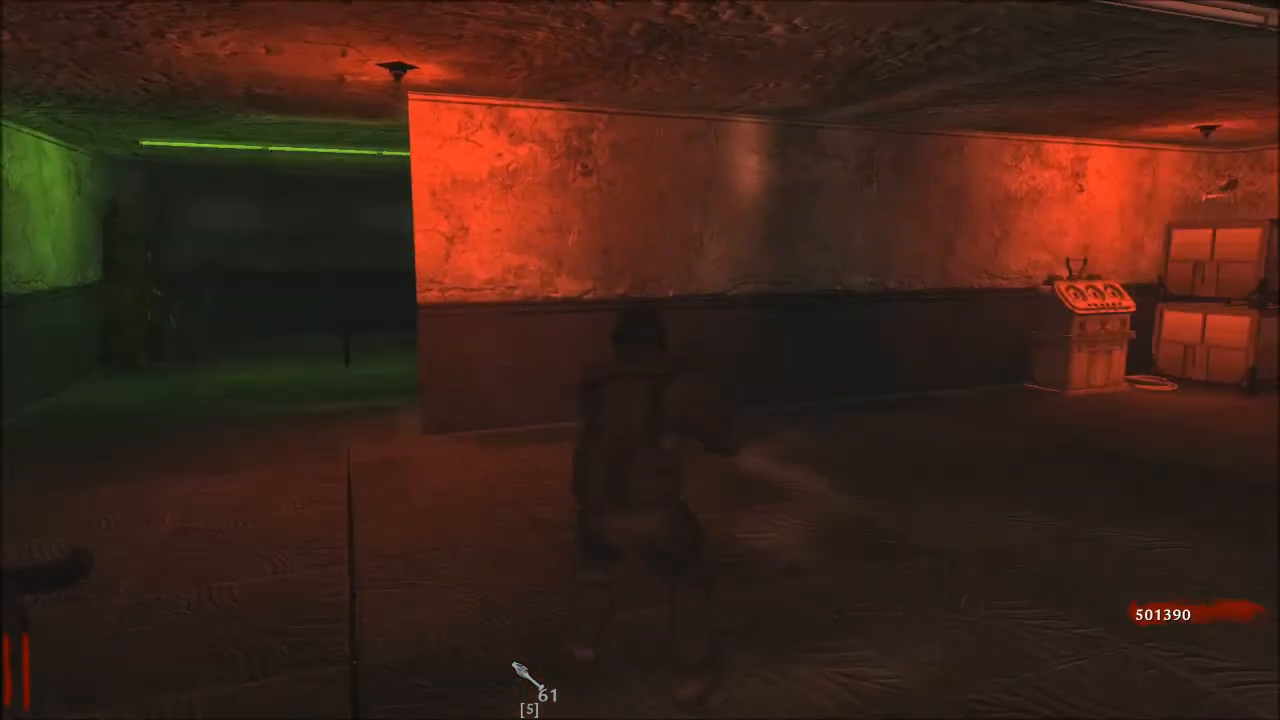
{"action": "key", "text": "w"}
{"action": "key", "text": "w"}
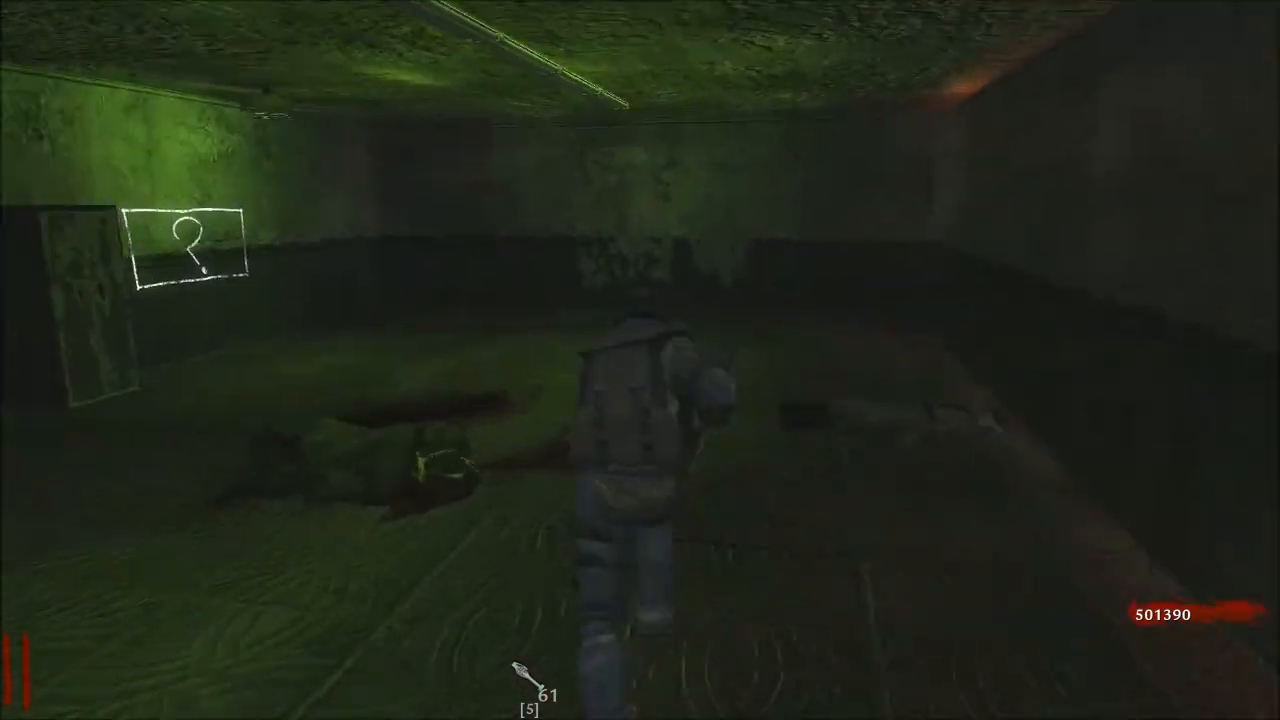
{"action": "key", "text": "w"}
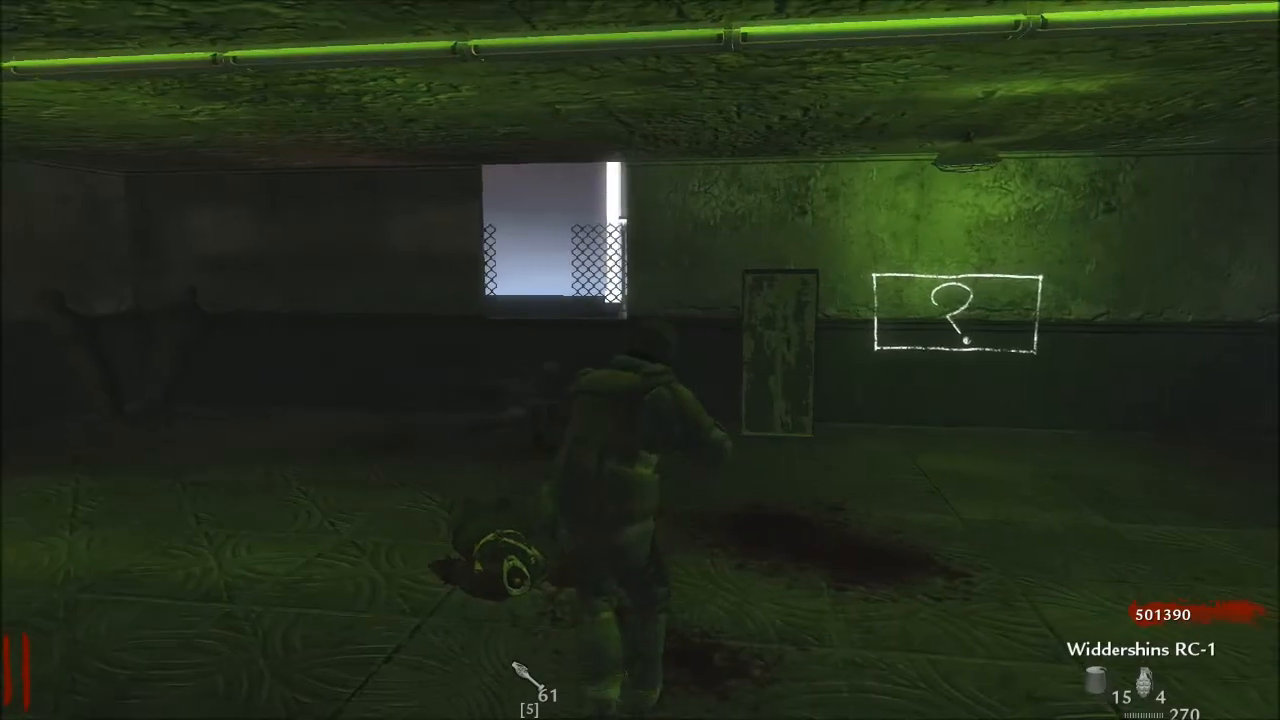
{"action": "key", "text": "w"}
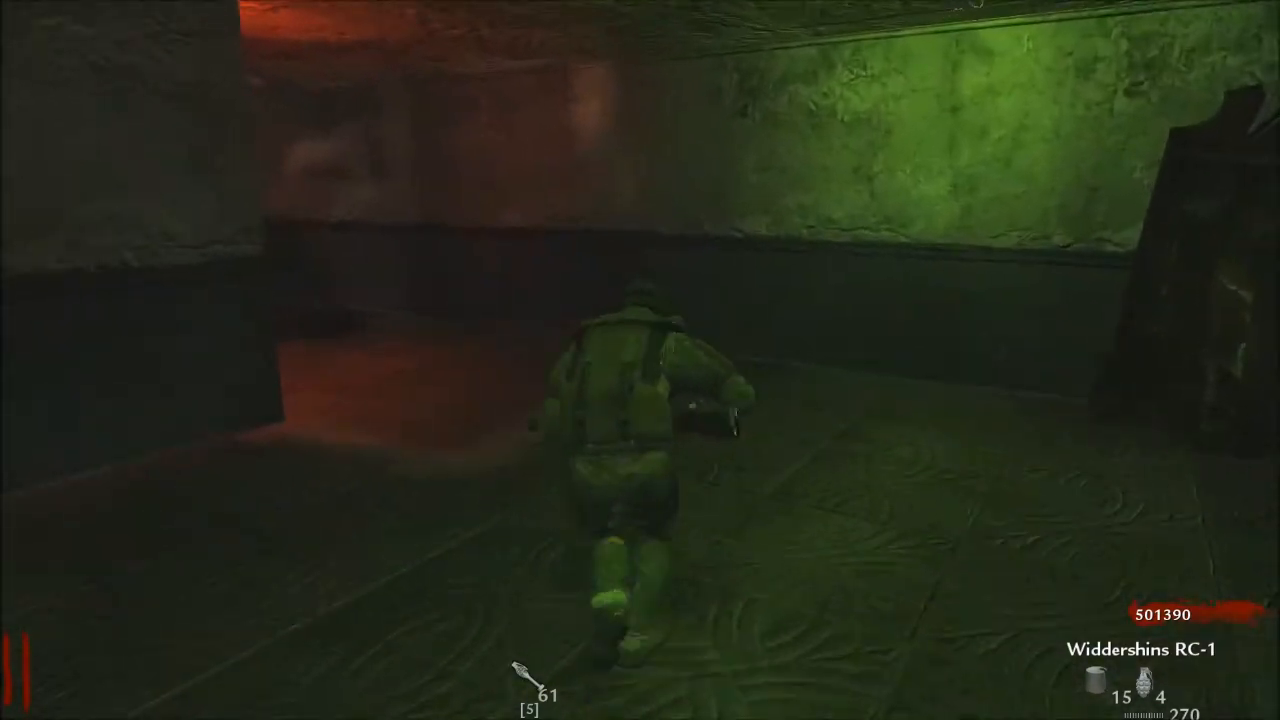
Cycle through the Default Weapon, G115 Compressor and The Afterburner while running to check how the character model holds each gun.
{"action": "key", "text": "1"}
{"action": "key", "text": "w"}
{"action": "key", "text": "1"}
{"action": "key", "text": "1"}
{"action": "key", "text": "1"}
{"action": "key", "text": "1"}
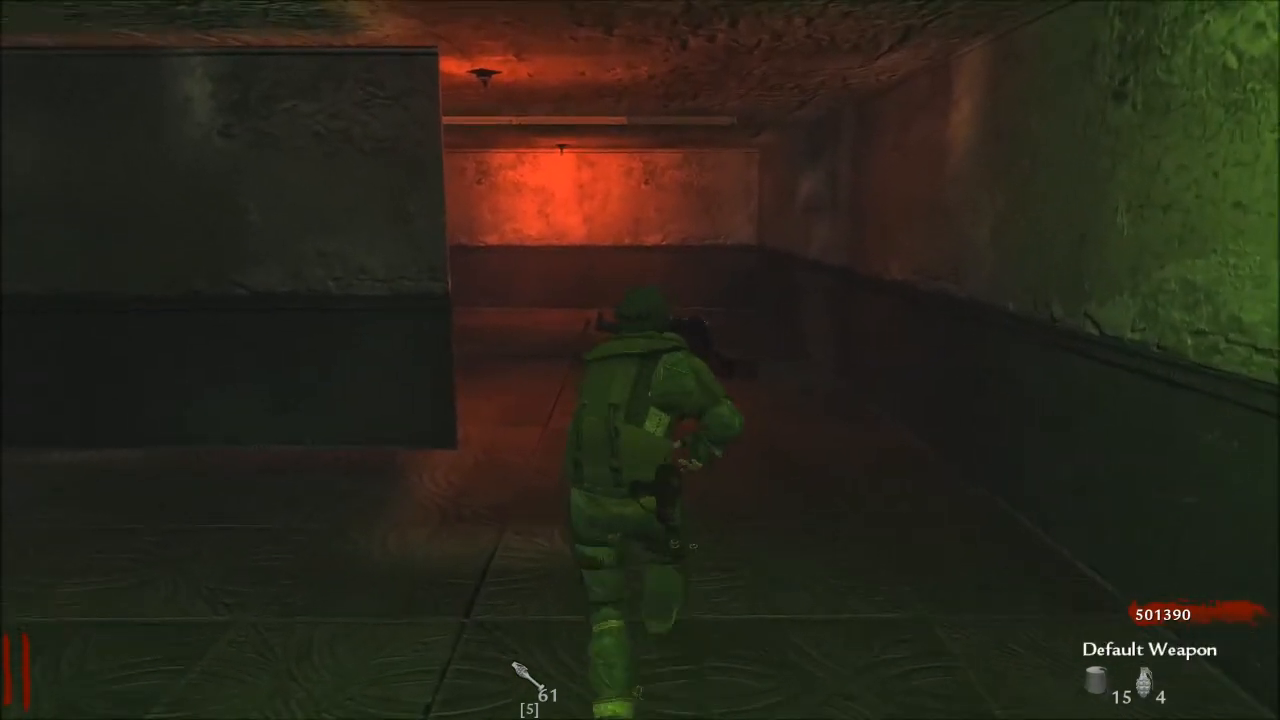
{"action": "key", "text": "w"}
{"action": "key", "text": "1"}
{"action": "key", "text": "1"}
{"action": "key", "text": "1"}
{"action": "key", "text": "1"}
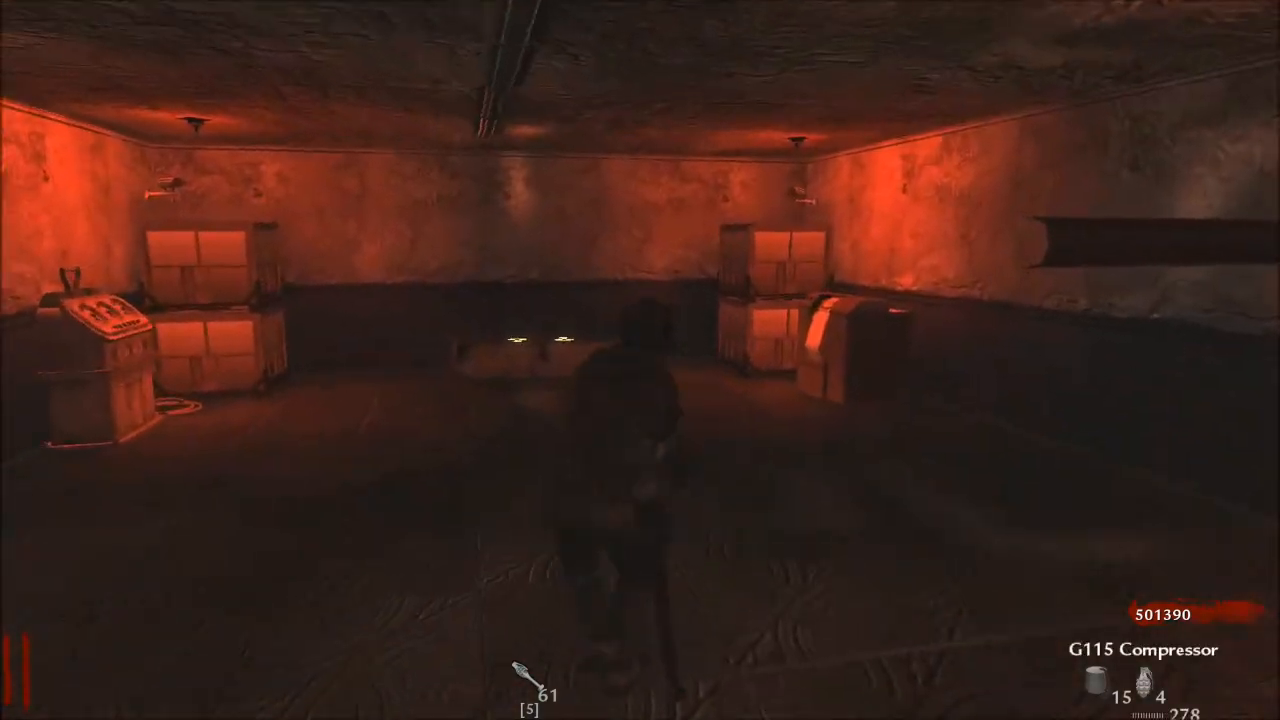
{"action": "key", "text": "w"}
{"action": "key", "text": "1"}
{"action": "key", "text": "1"}
Open the mystery box in the red-lit room and jump on top of it to view the model's poses.
{"action": "key", "text": "space"}
{"action": "key", "text": "f"}
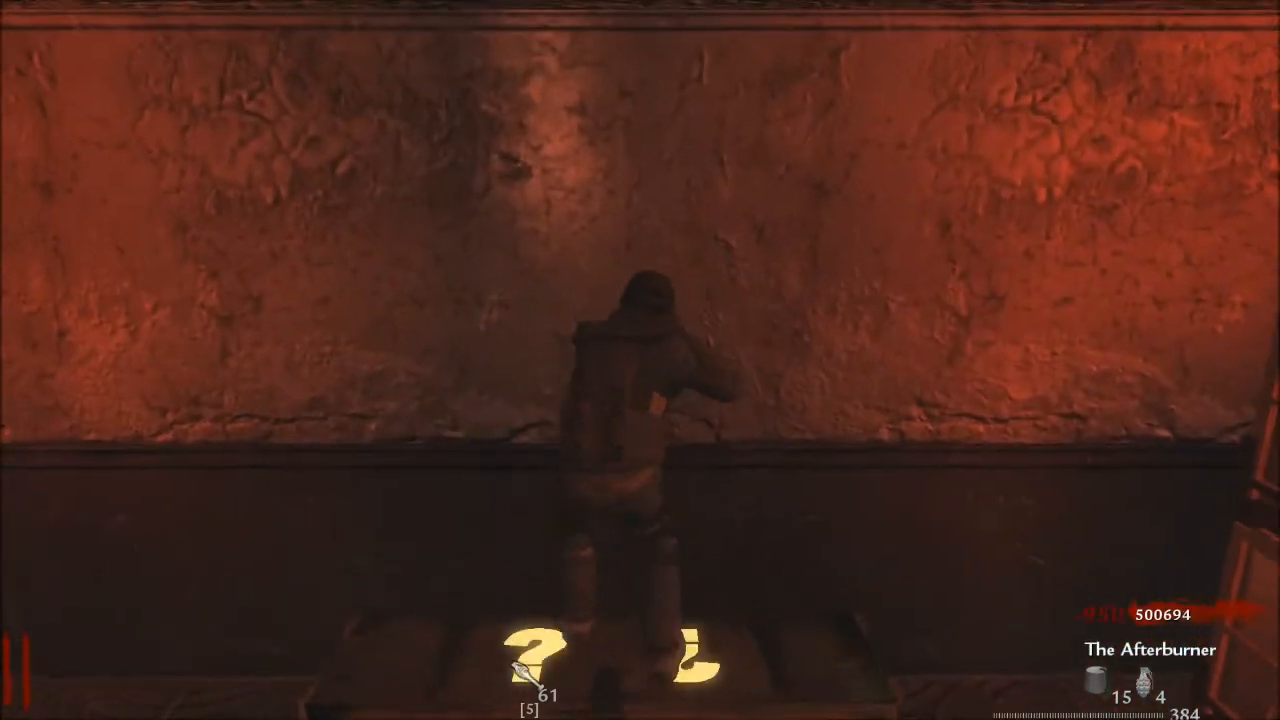
{"action": "key", "text": "s"}
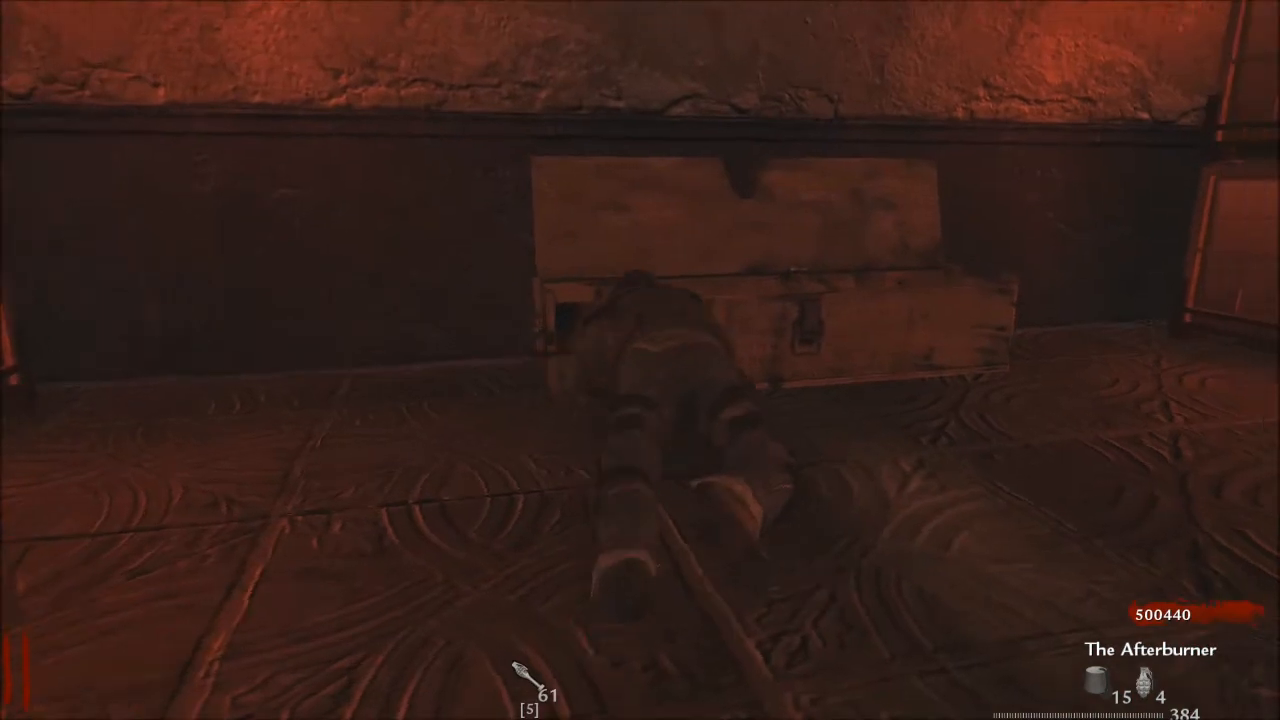
{"action": "key", "text": "w"}
{"action": "key", "text": "space"}
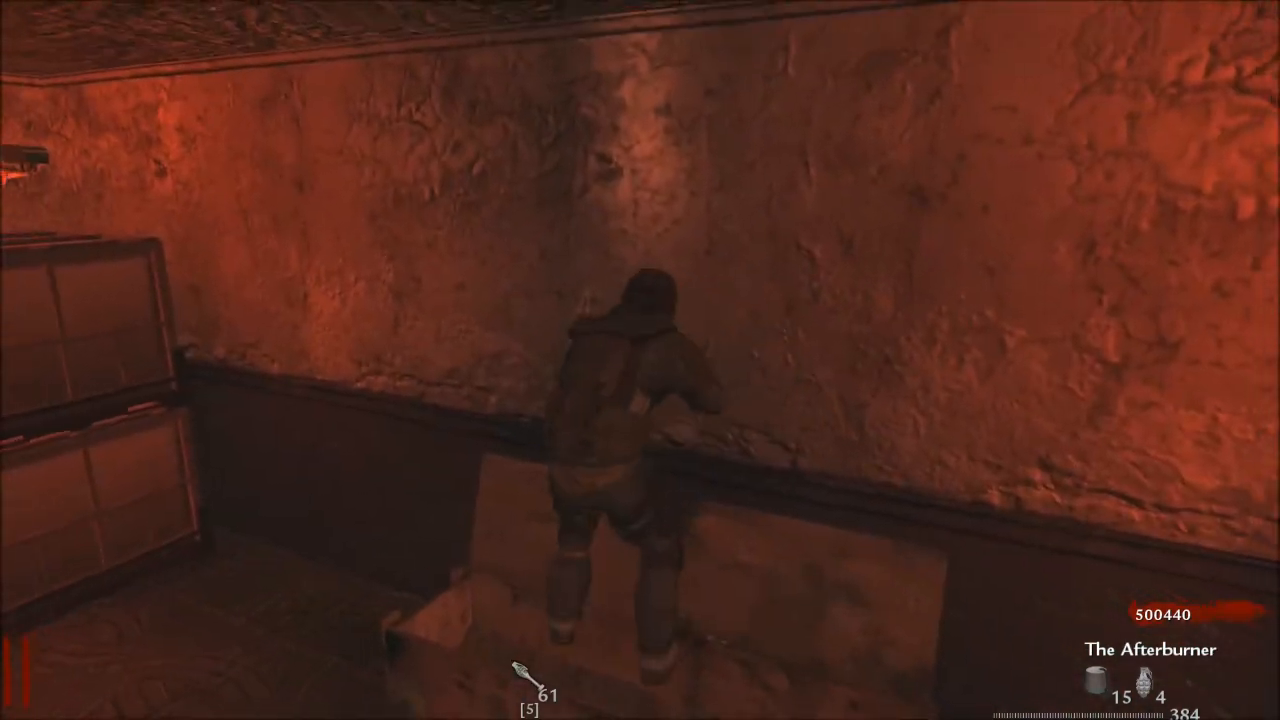
Run through the red-lit and green-lit rooms with The Afterburner to examine the model's movement in third person.
{"action": "key", "text": "w"}
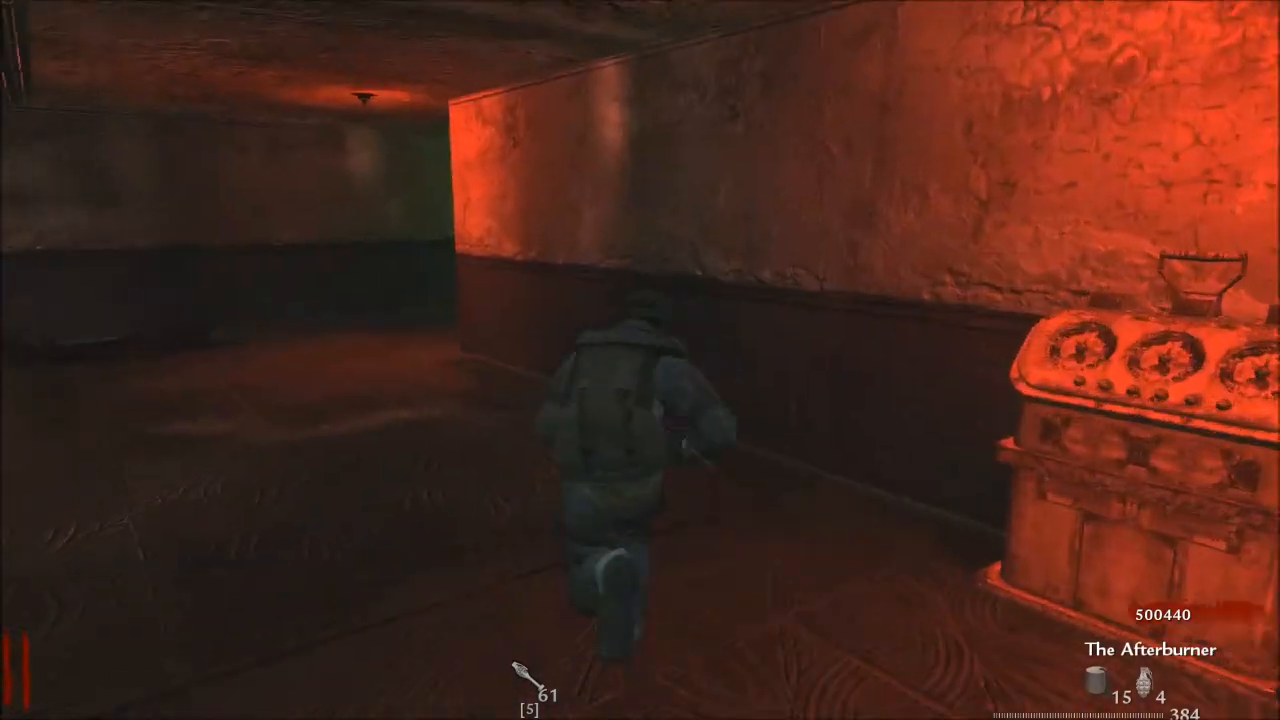
{"action": "key", "text": "w"}
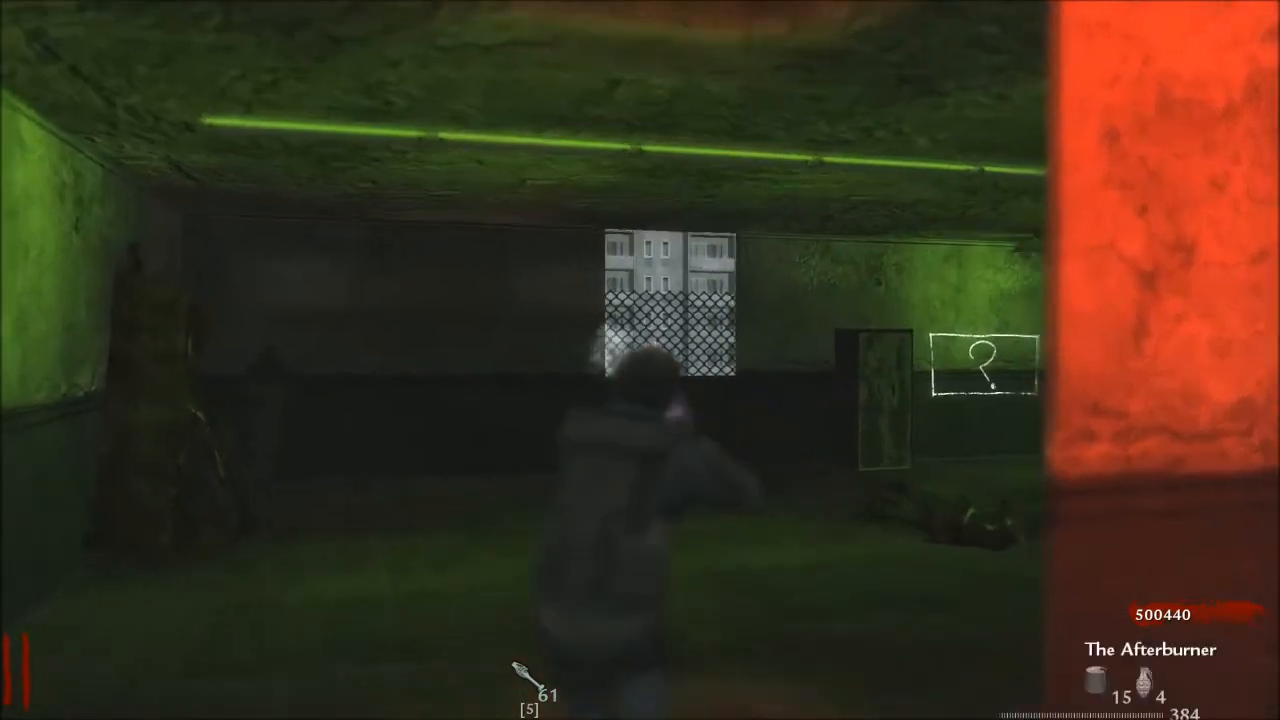
{"action": "key", "text": "w"}
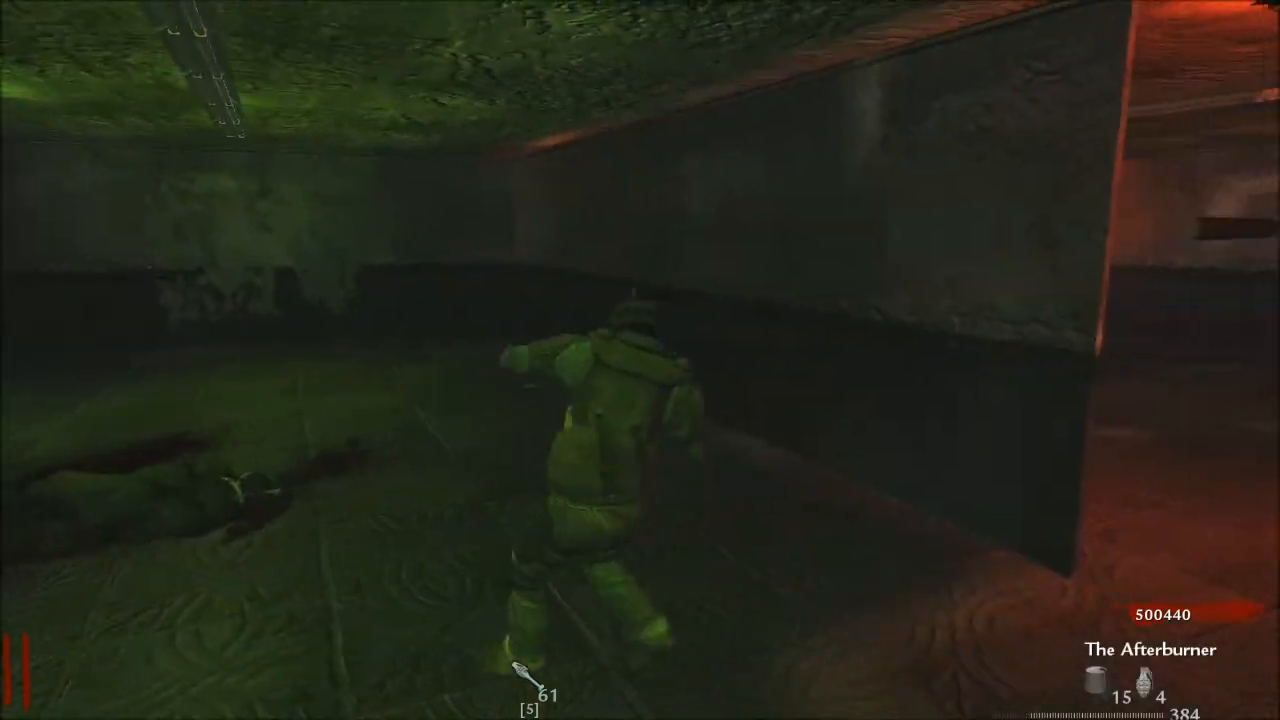
{"action": "key", "text": "w"}
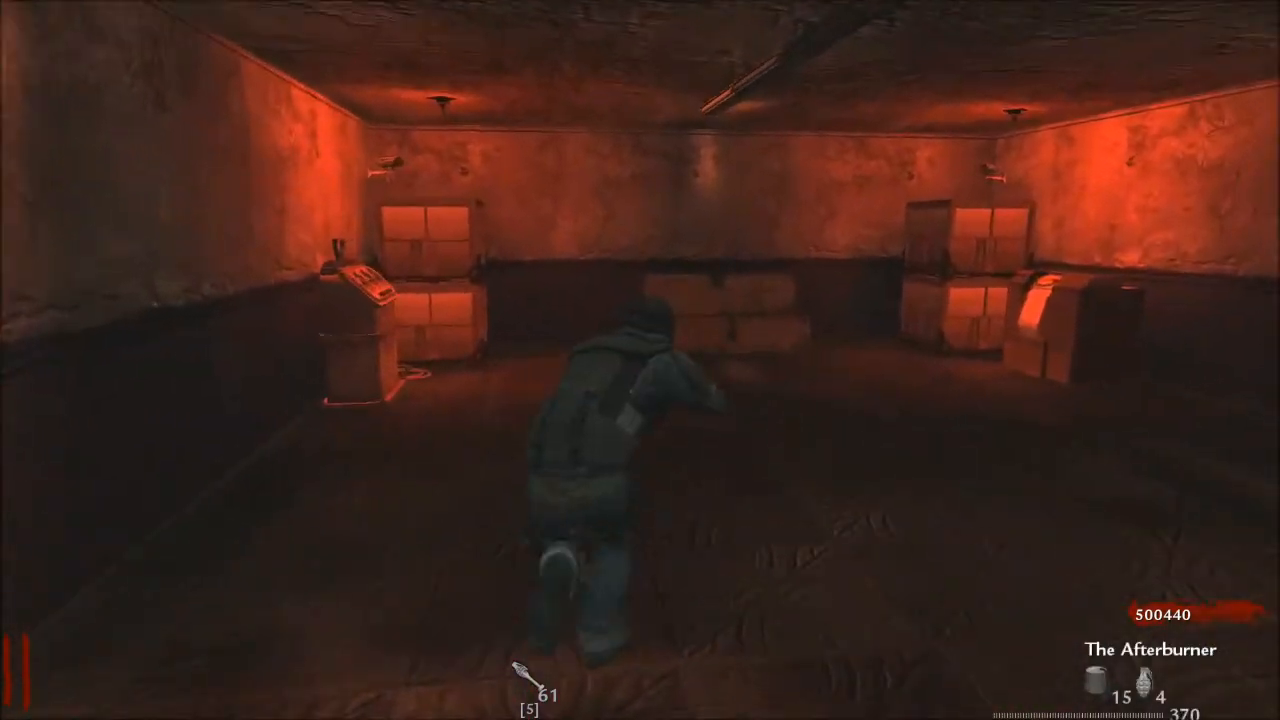
{"action": "key", "text": "w"}
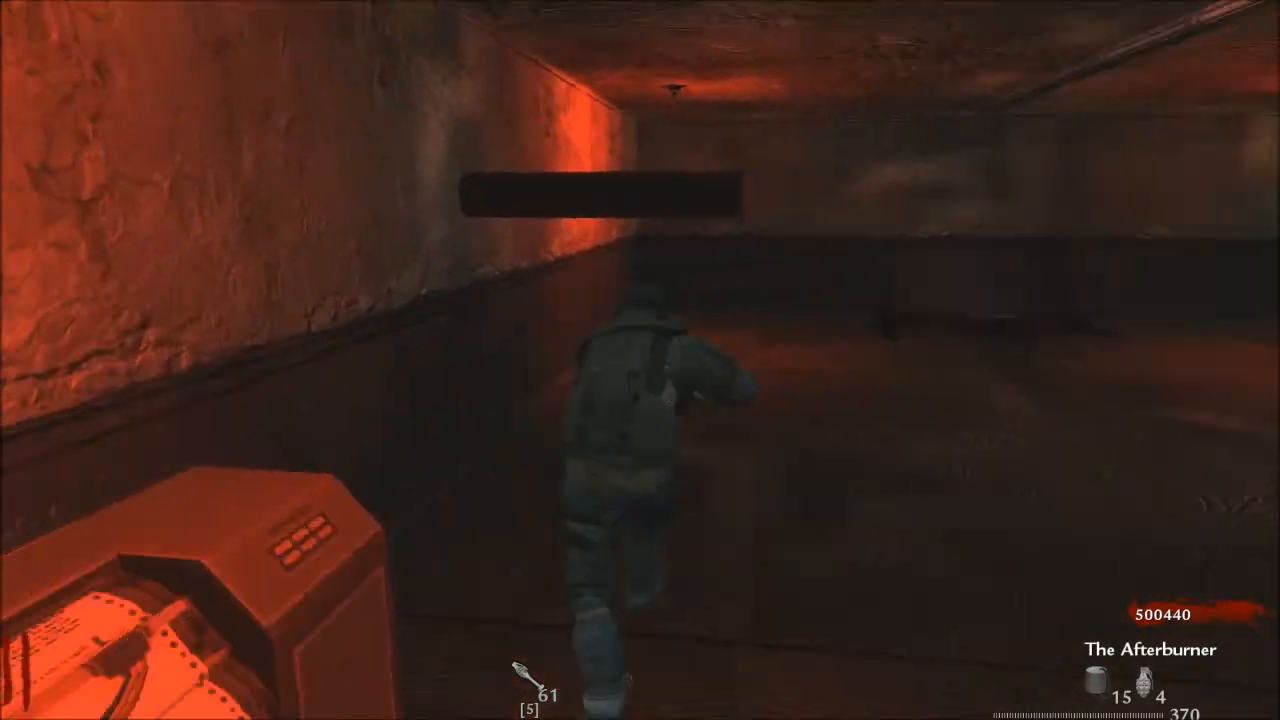
{"action": "key", "text": "w"}
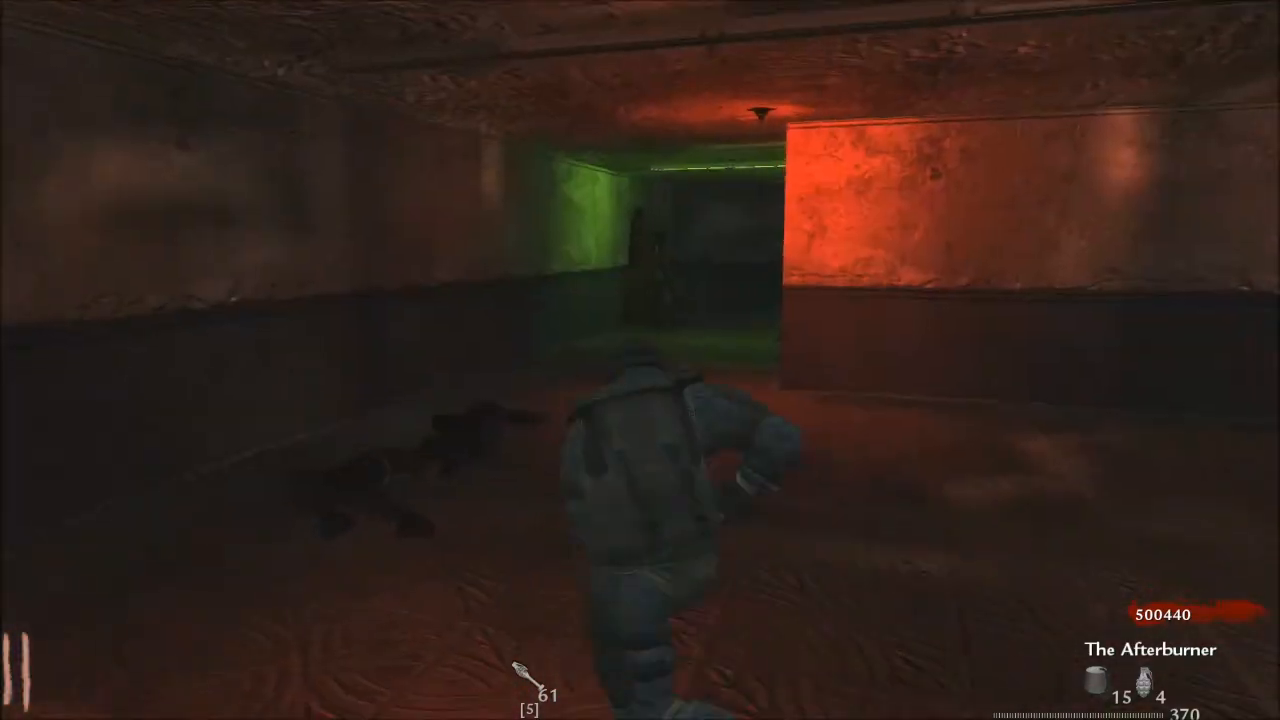
{"action": "key", "text": "w"}
{"action": "key", "text": "w"}
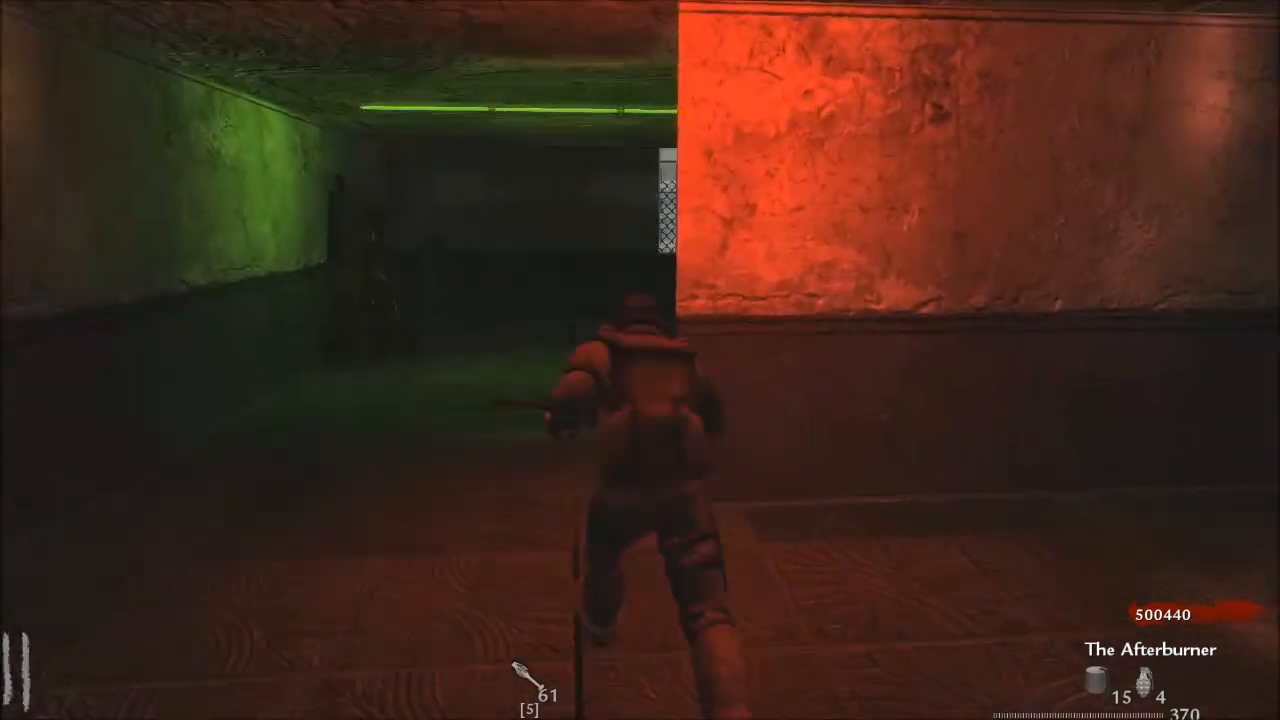
{"action": "key", "text": "w"}
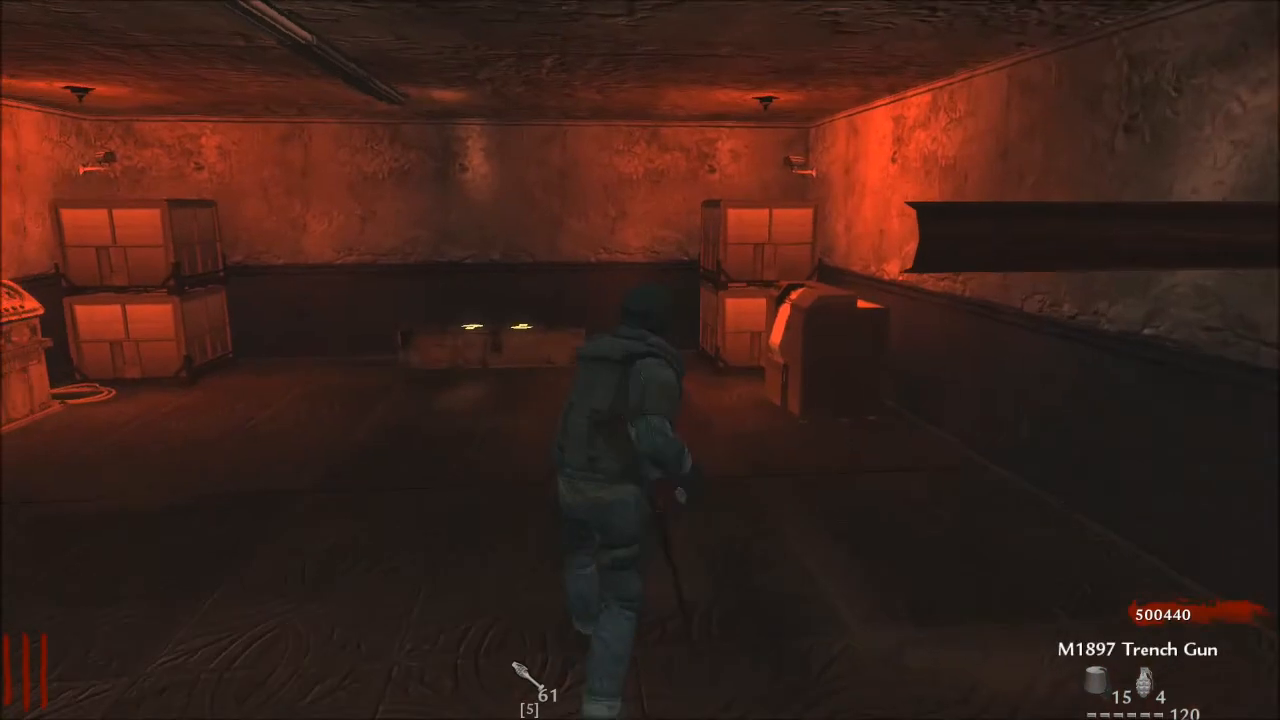
Switch to the Browning M1919, jump past the mystery box and fight the approaching zombies to check the model's firing pose.
{"action": "key", "text": "w"}
{"action": "key", "text": "1"}
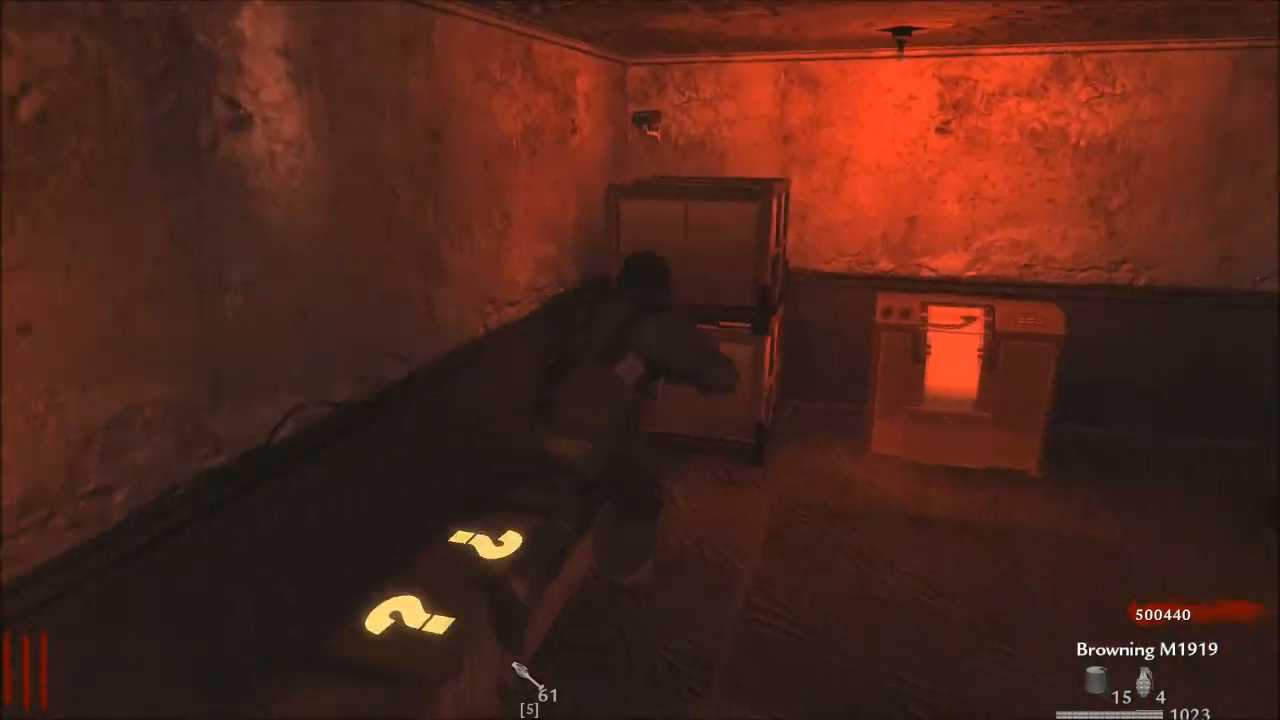
{"action": "key", "text": "w"}
{"action": "key", "text": "space"}
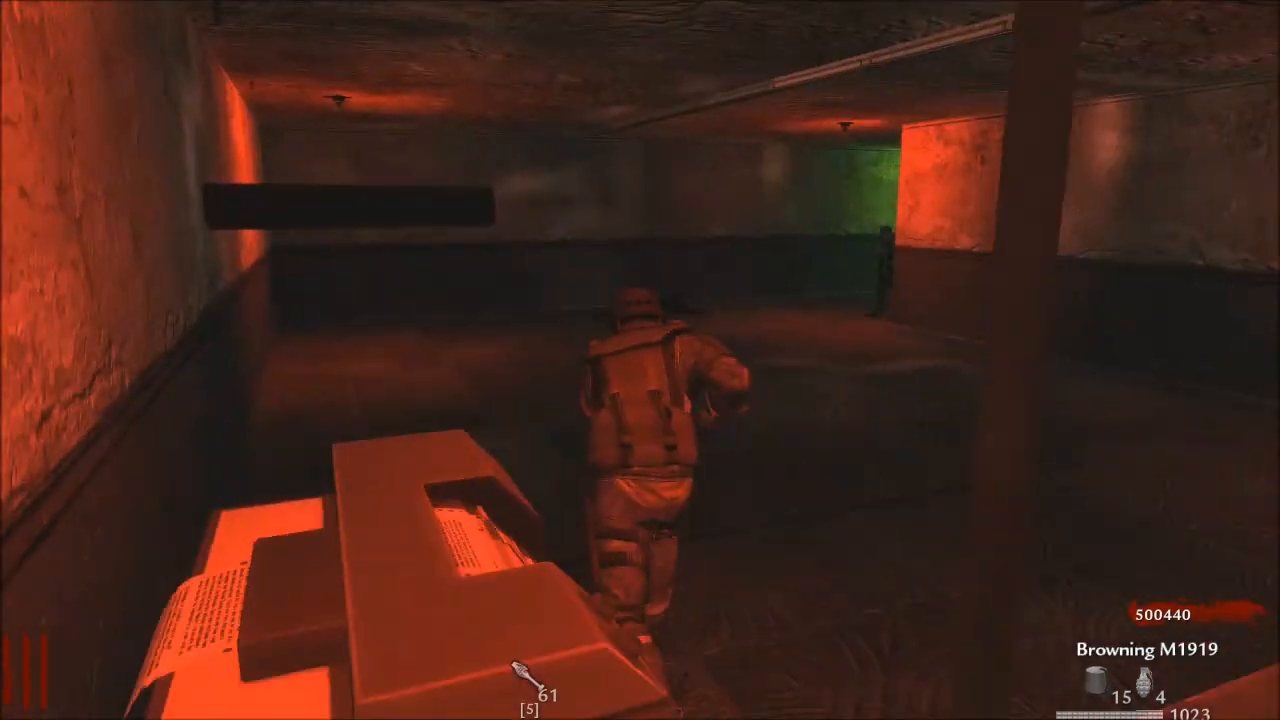
{"action": "key", "text": "w"}
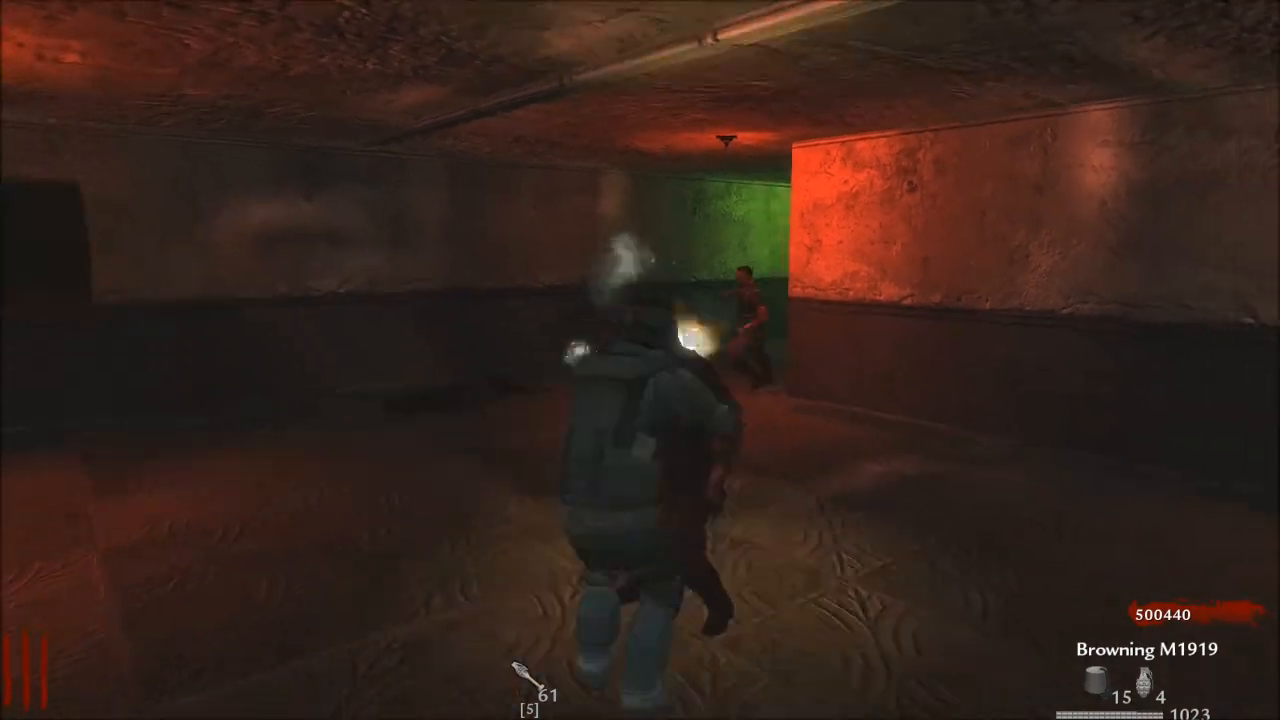
{"action": "key", "text": "w"}
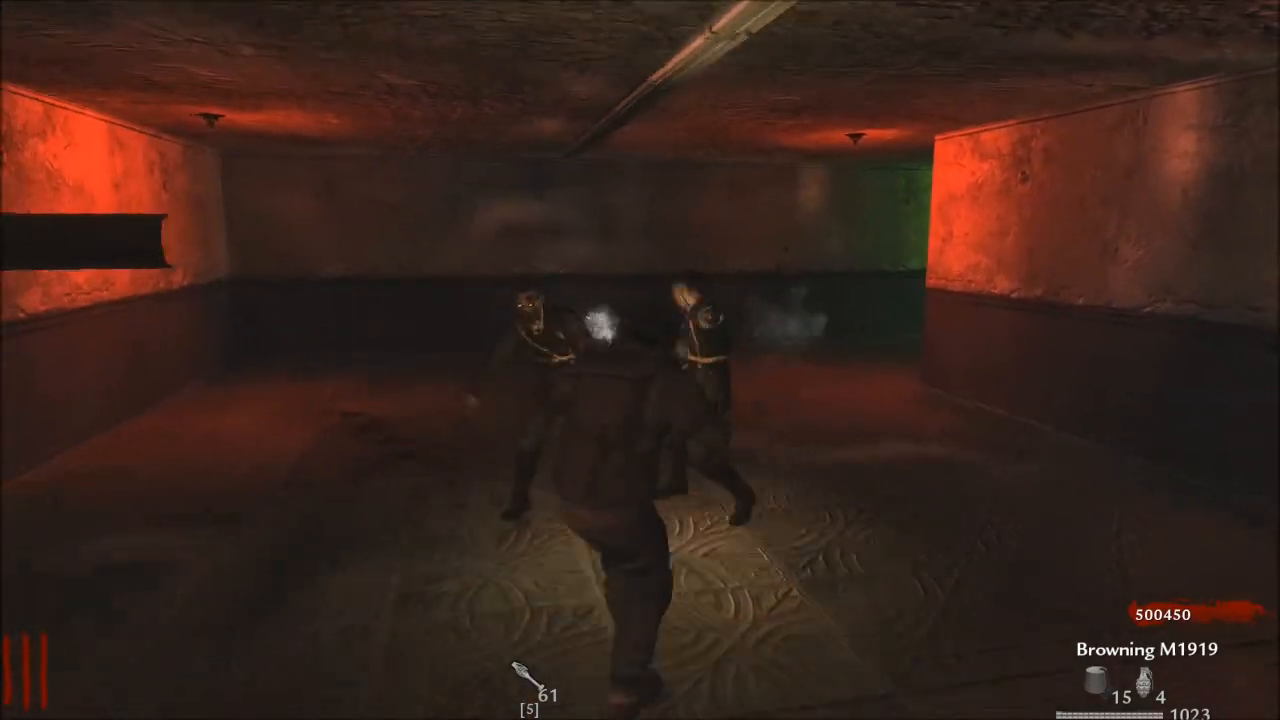